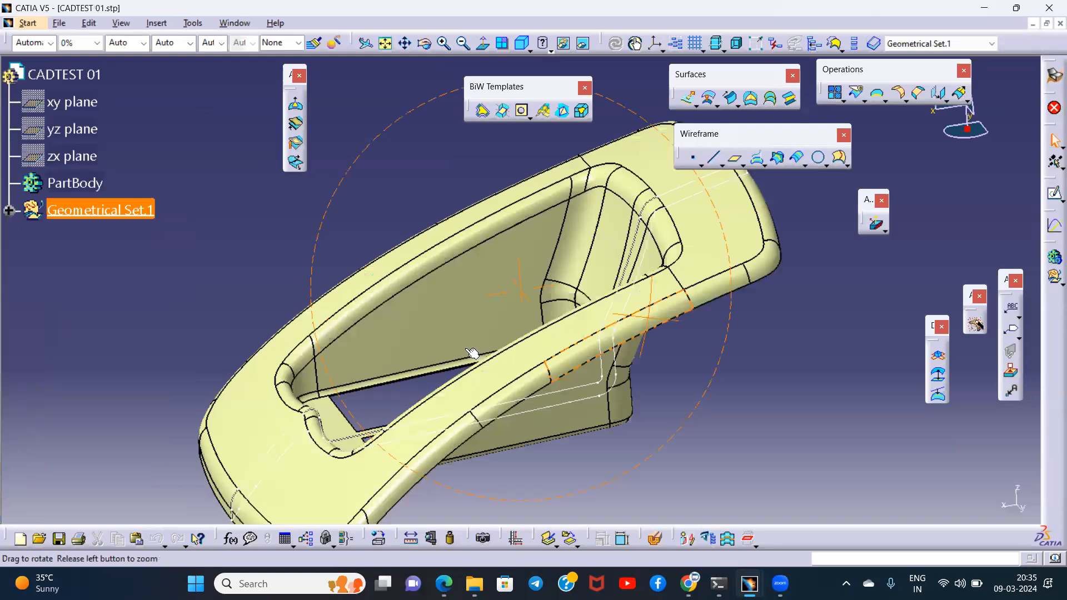
left_click(308, 59)
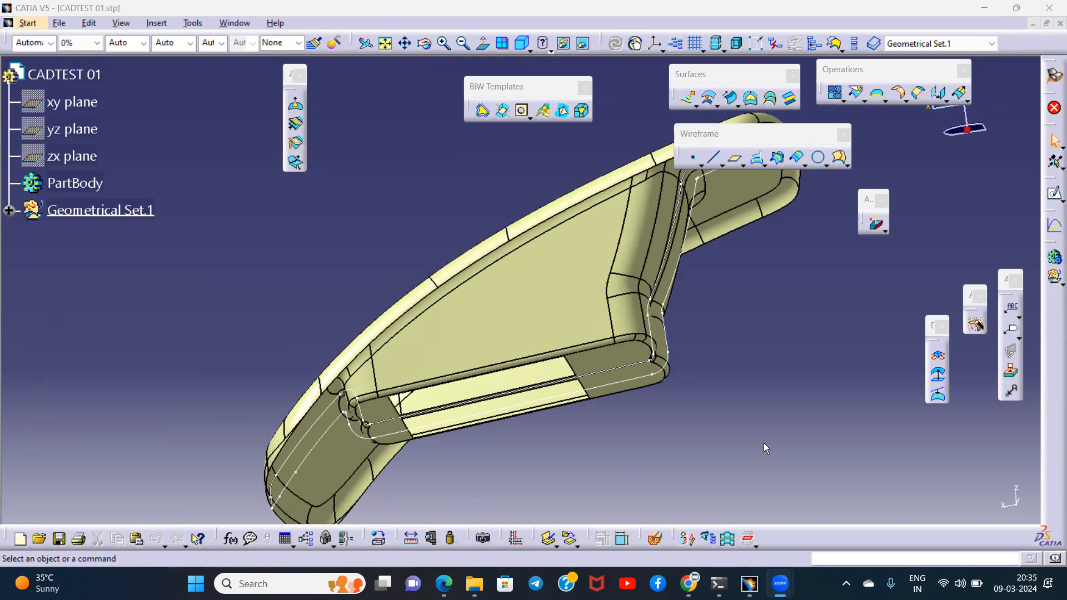
double_click(151, 208)
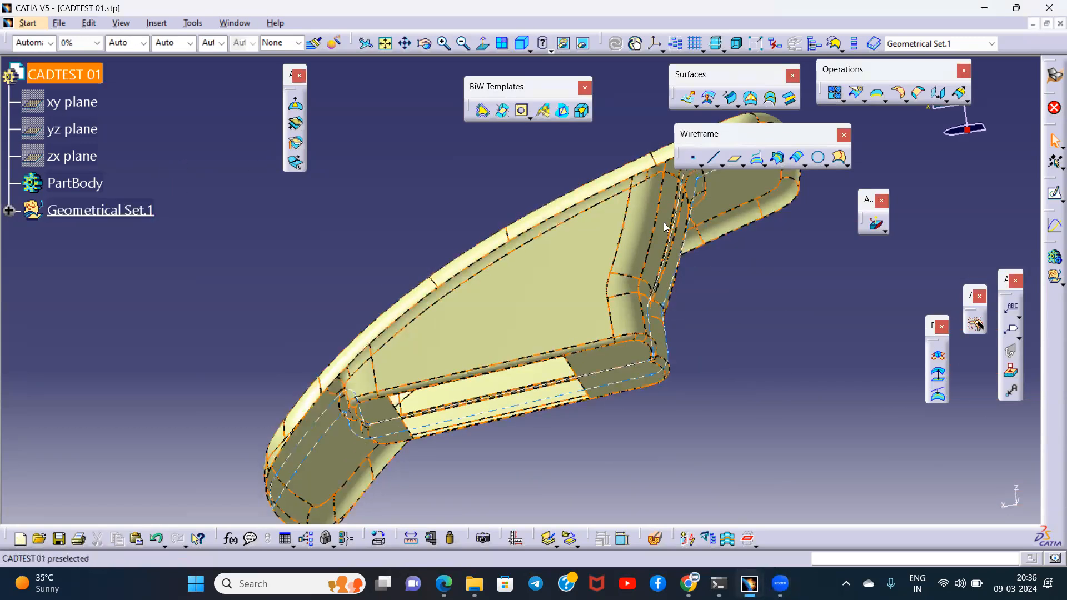
left_click(9, 210)
left_click(19, 66)
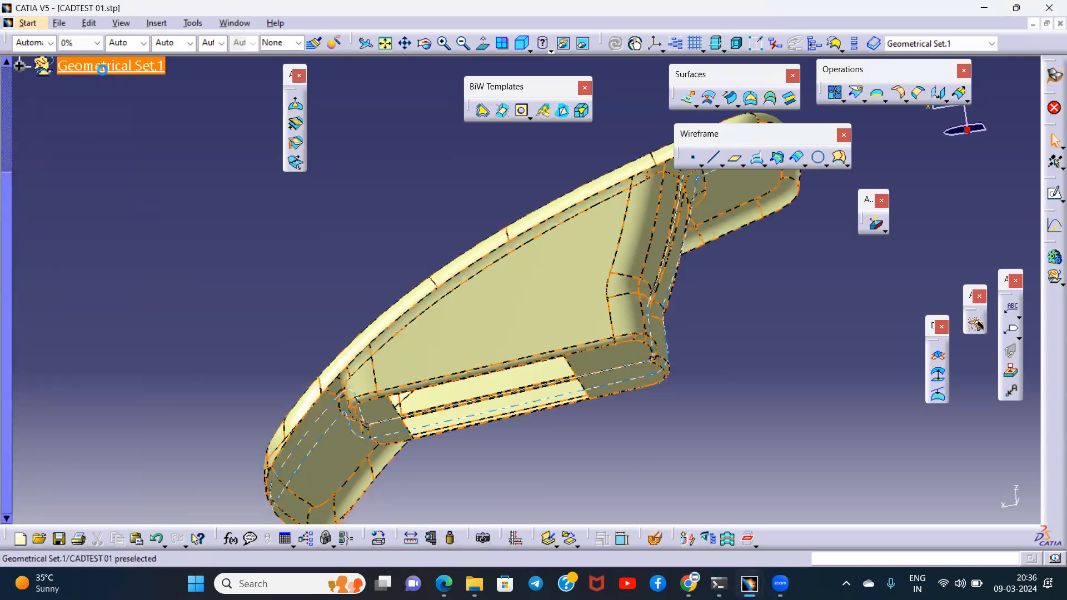
- Copy Geometrical Set.1 of CADTEST 01 and switch to the STANDARD TREE STRUCTURE_MARCH part
left_click(105, 66)
right_click(105, 66)
left_click(134, 210)
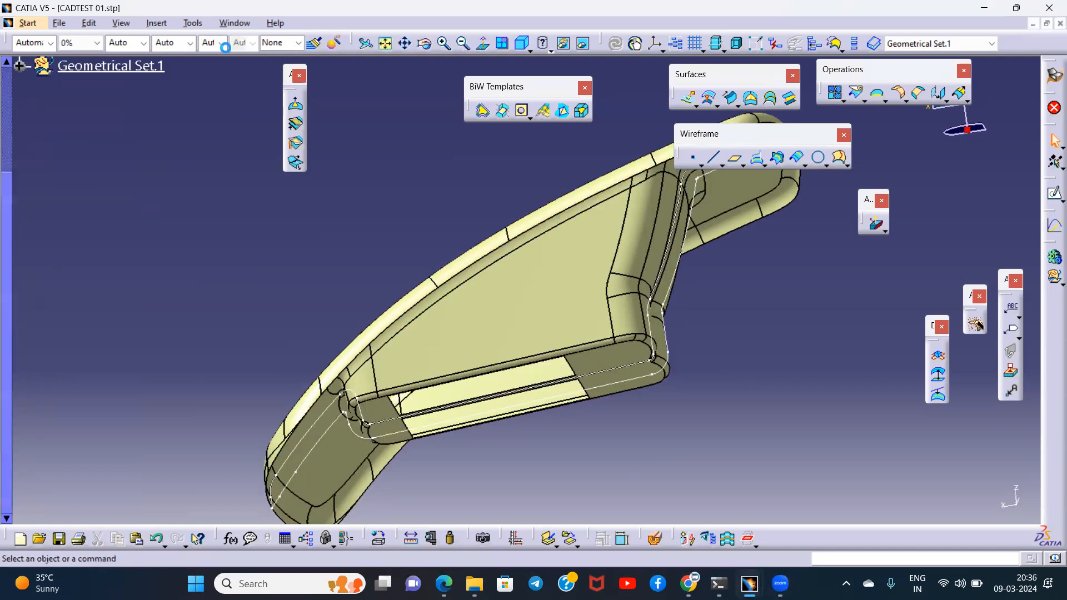
left_click(245, 24)
left_click(267, 145)
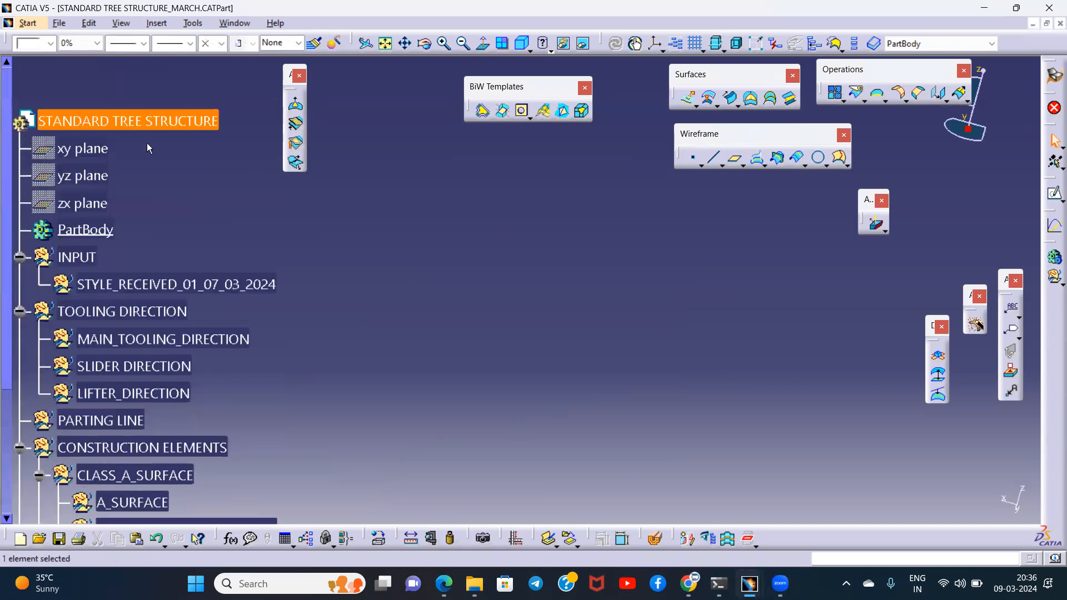
- Paste the copied geometrical set into the STANDARD TREE STRUCTURE part with Paste Special, As Result
right_click(167, 123)
left_click(210, 298)
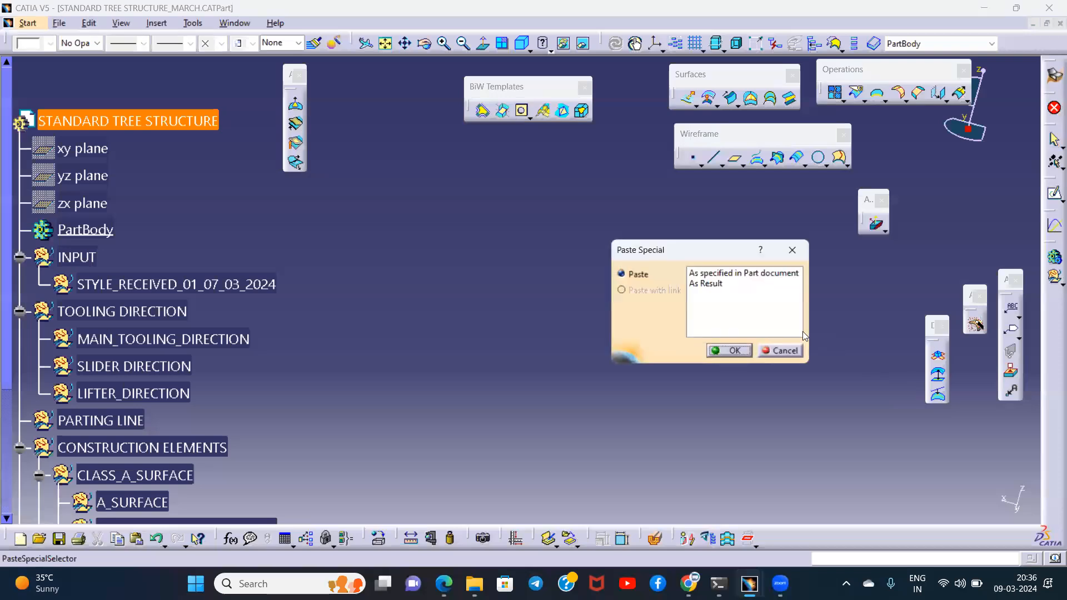
left_click(708, 285)
left_click(726, 350)
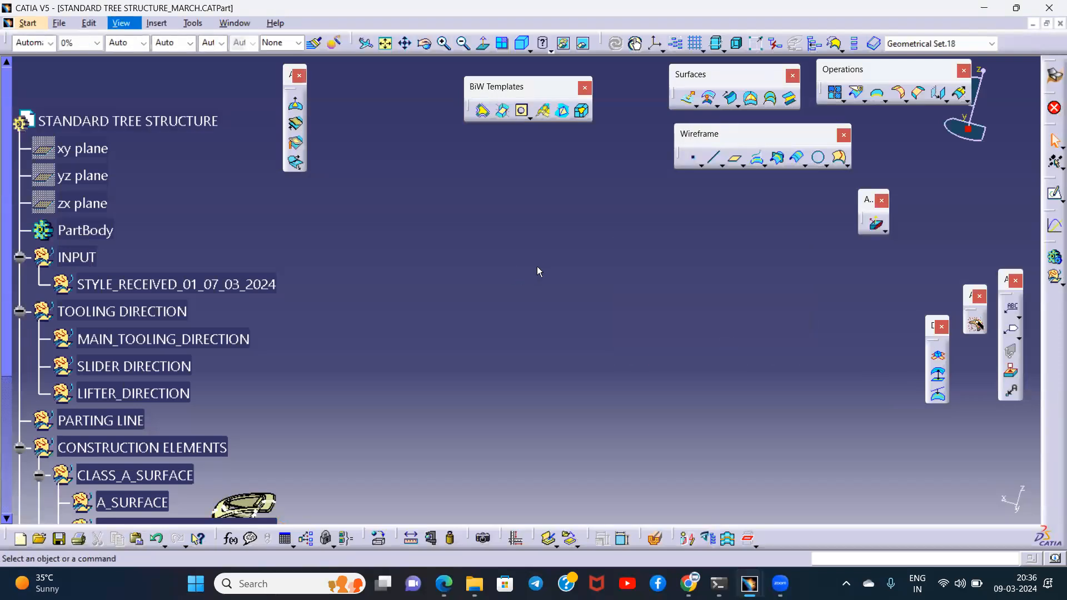
middle_click_drag(600, 342, 547, 365)
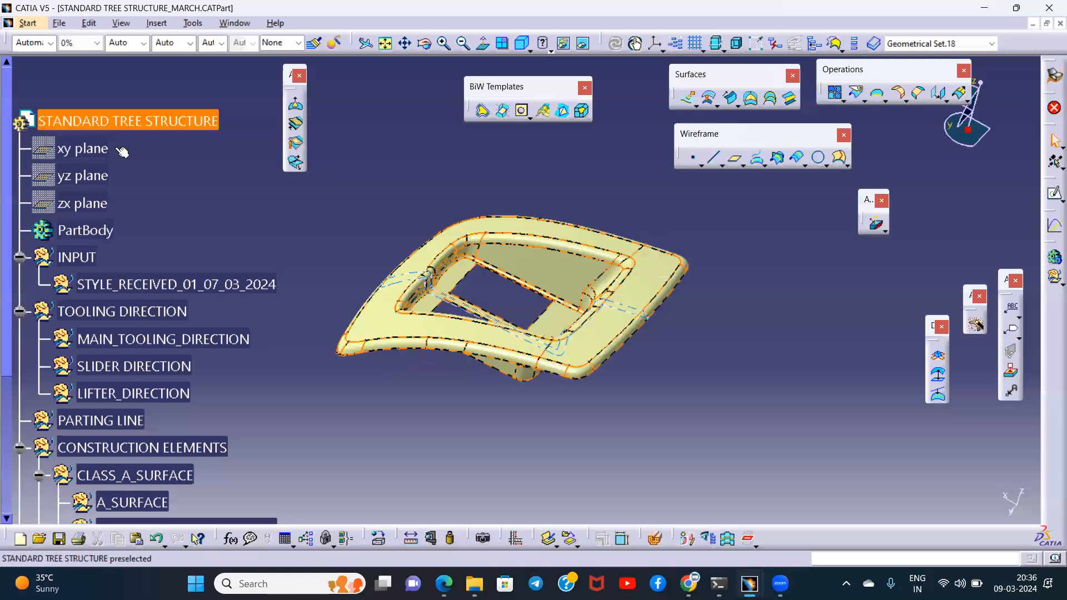
- Reorder the children of STANDARD TREE STRUCTURE so that Geometrical Set.18 sits between PartBody and INPUT
right_click(156, 122)
mouse_move(250, 396)
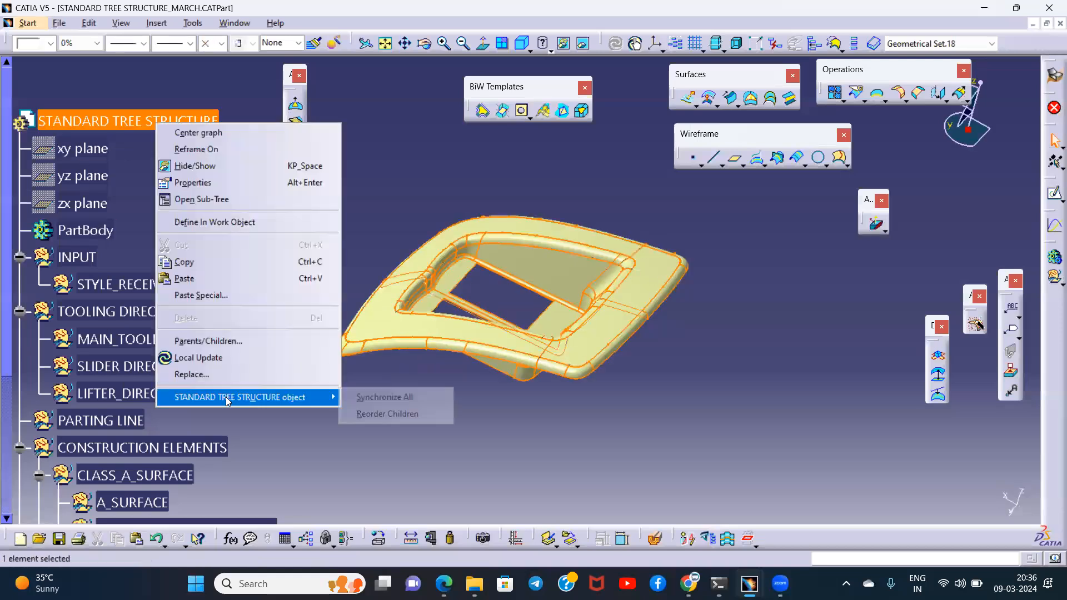
left_click(380, 414)
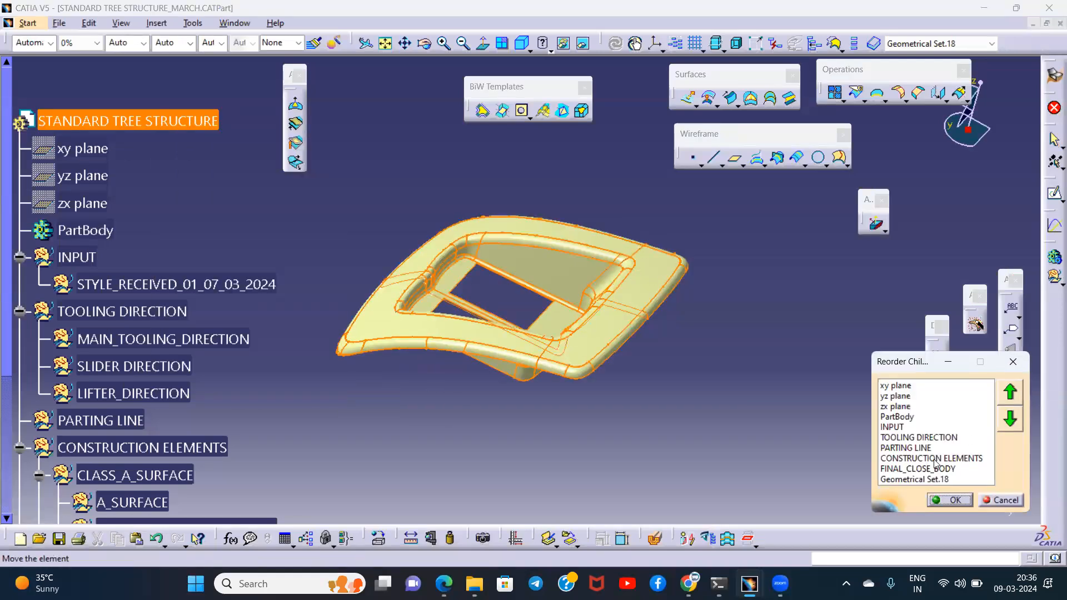
left_click(914, 479)
left_click(1009, 391)
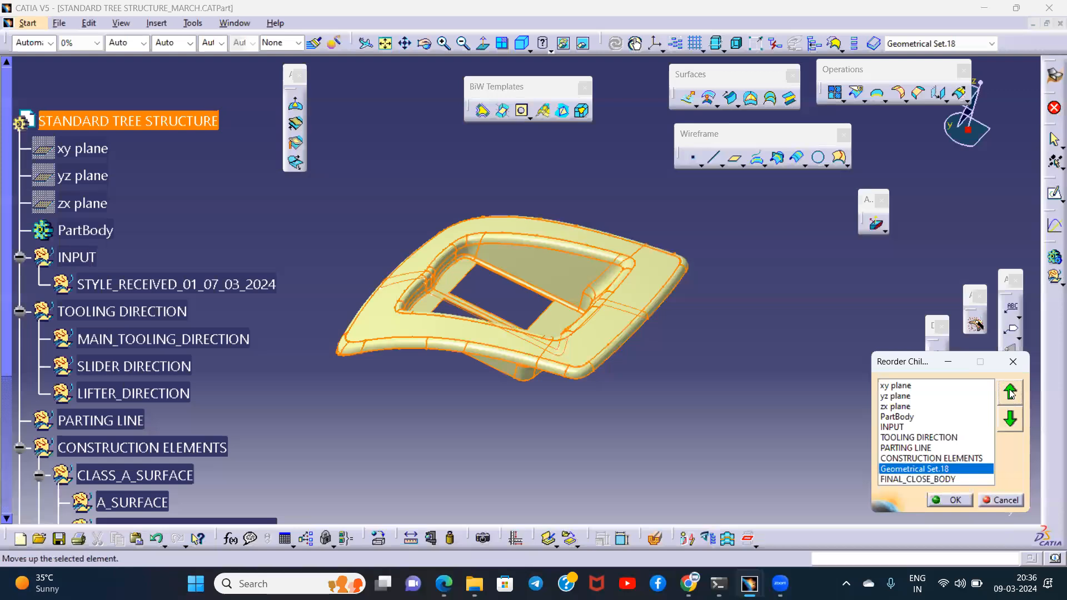
left_click(1009, 392)
left_click(1009, 391)
left_click(1009, 391)
left_click(1009, 391)
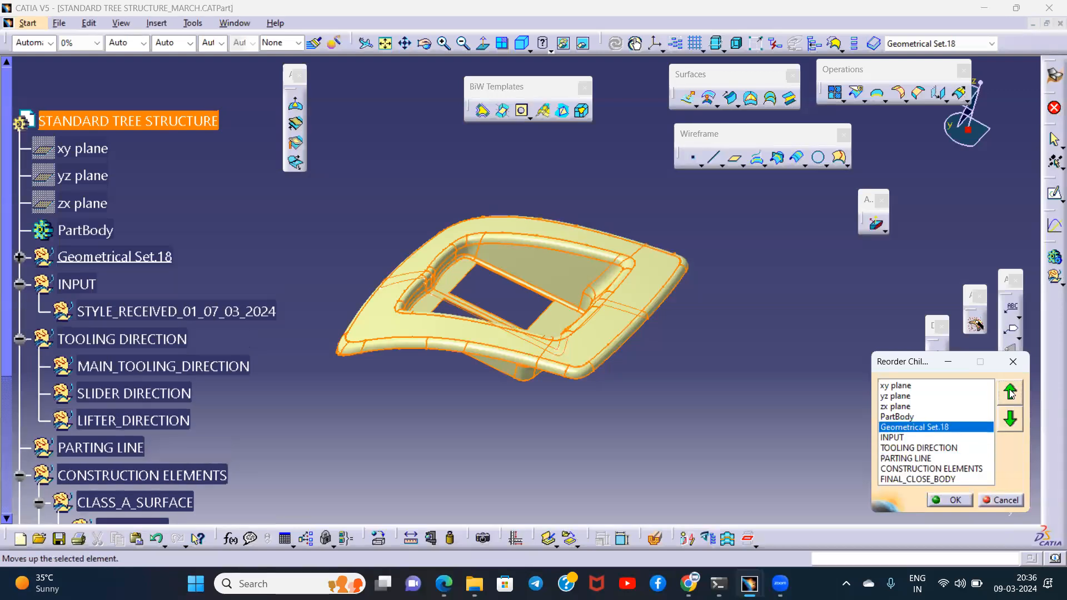
left_click(949, 500)
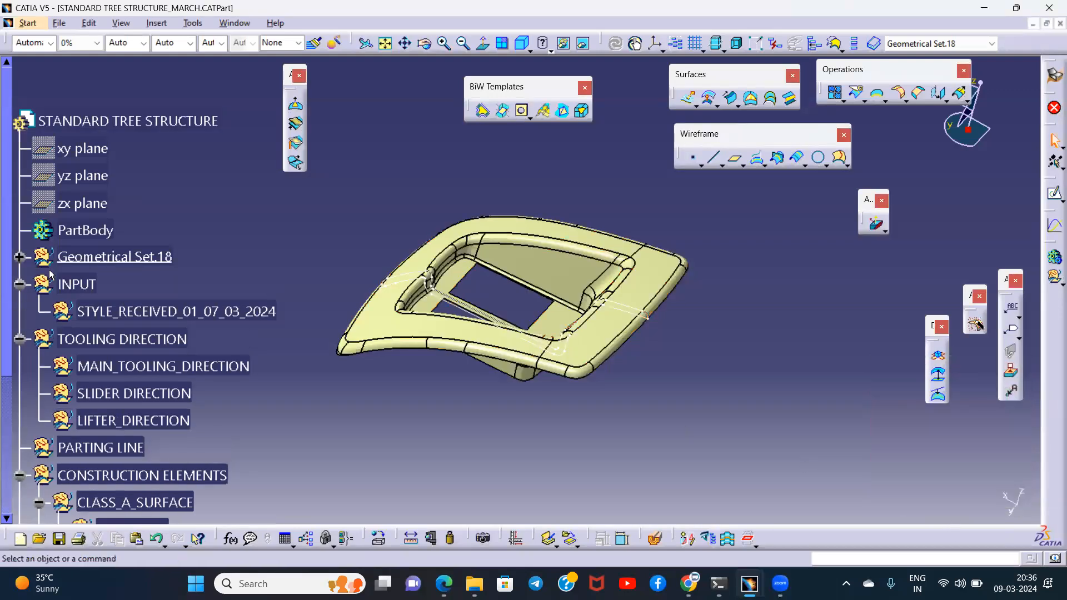
- Select Surface.2 through Surface.89 in Geometrical Set.18 and copy them
left_click(114, 256)
middle_click_drag(567, 395, 451, 214)
left_click(445, 216)
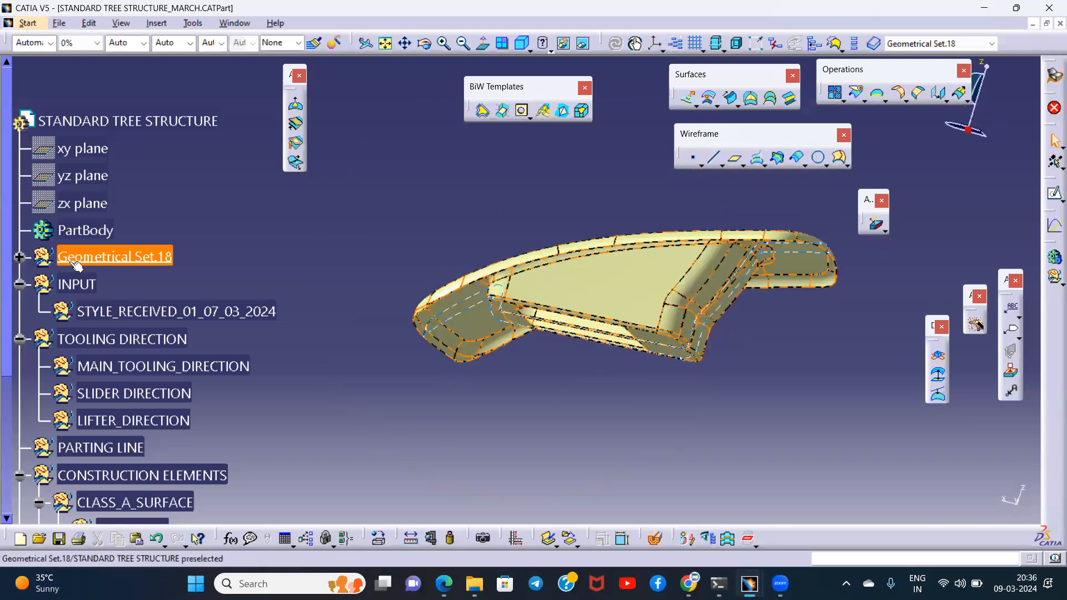
left_click(19, 259)
left_click(107, 122)
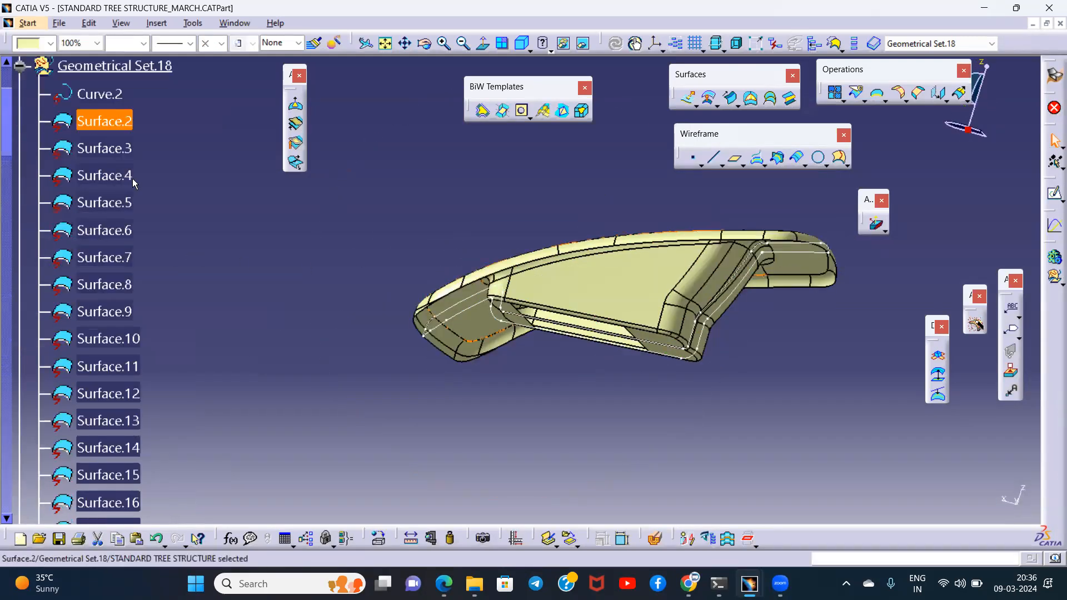
left_click(7, 497)
scroll(139, 333, "up", 3)
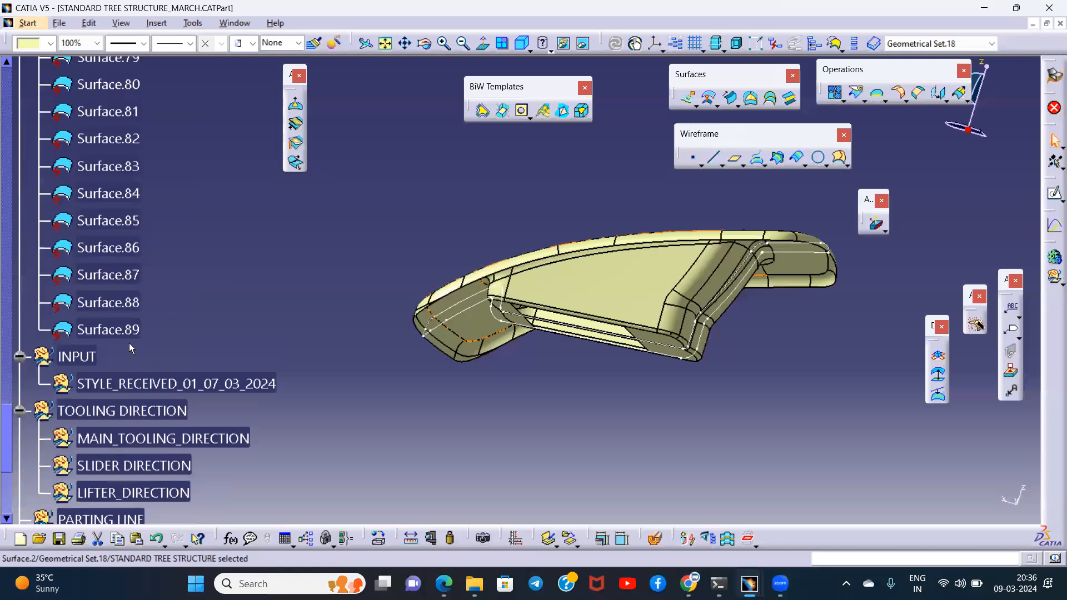
left_click(112, 329, "shift")
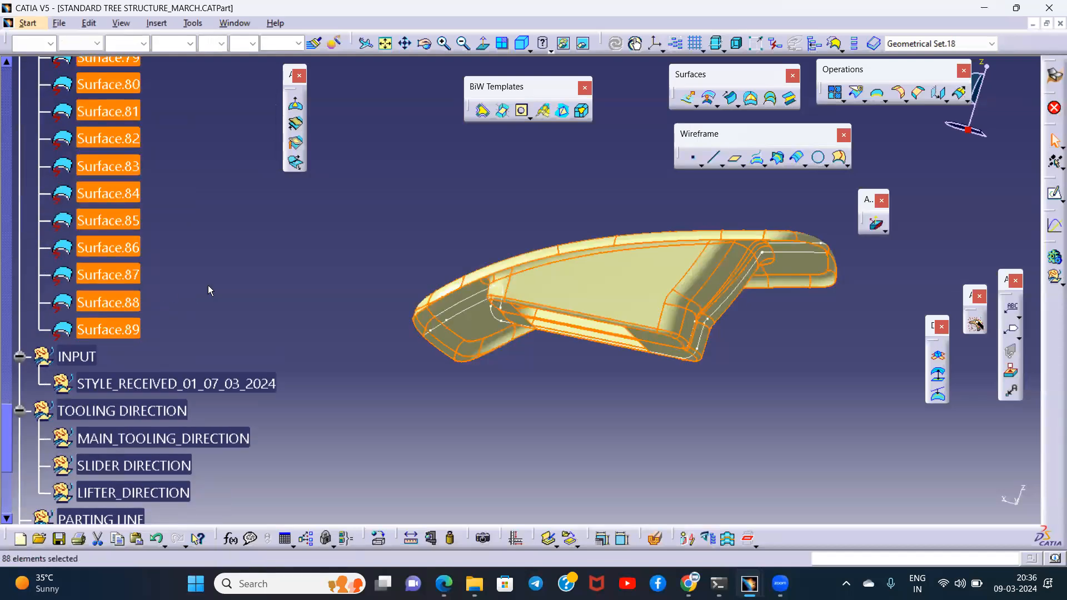
- Hide the selected original surfaces and collapse Geometrical Set.18 in the tree
left_click(6, 96)
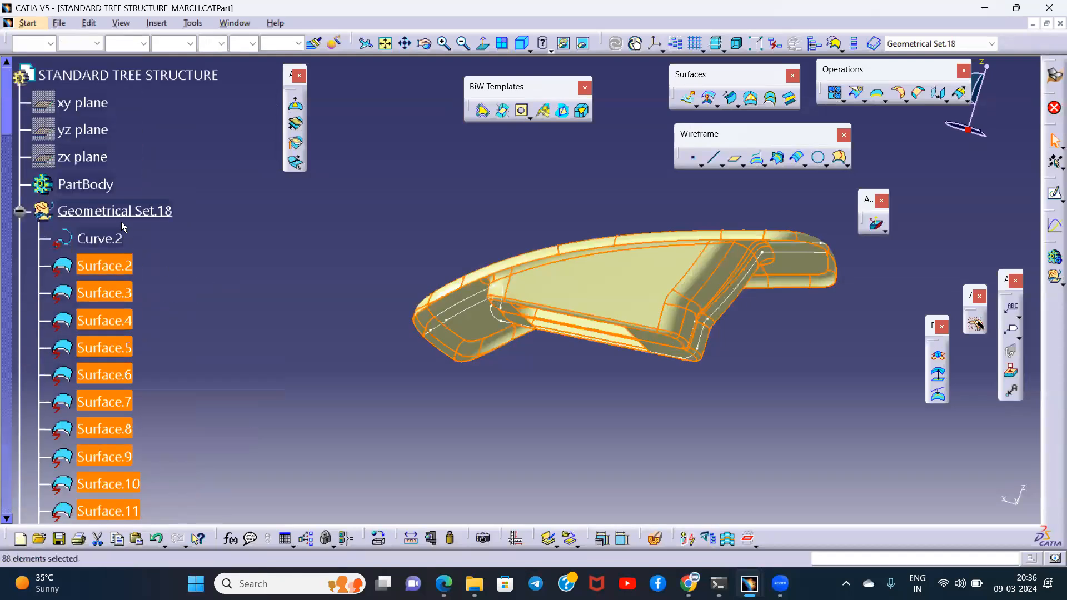
right_click(129, 265)
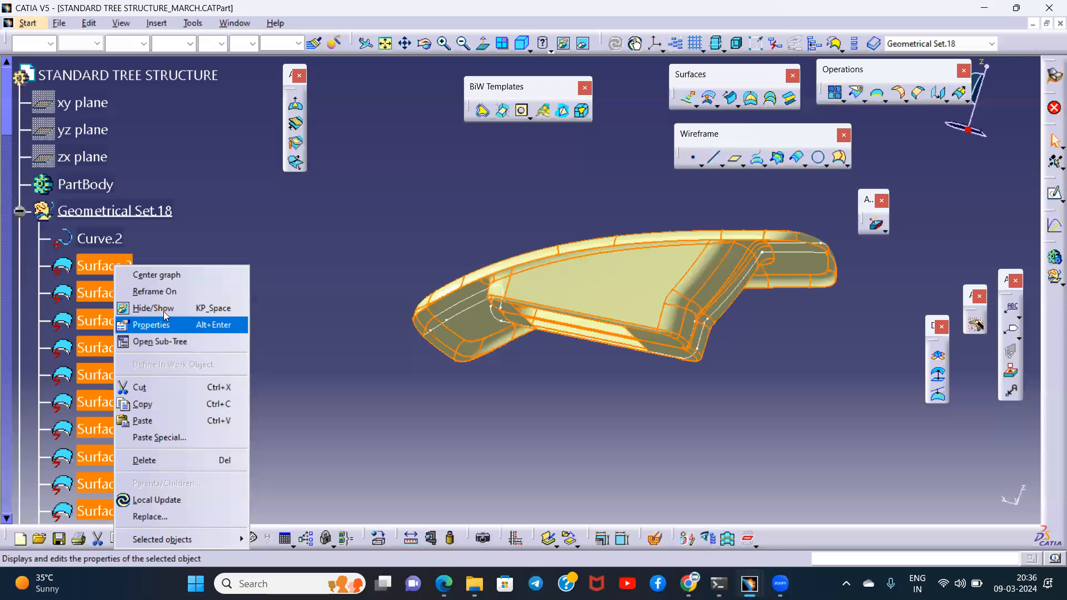
left_click(161, 309)
left_click(20, 211)
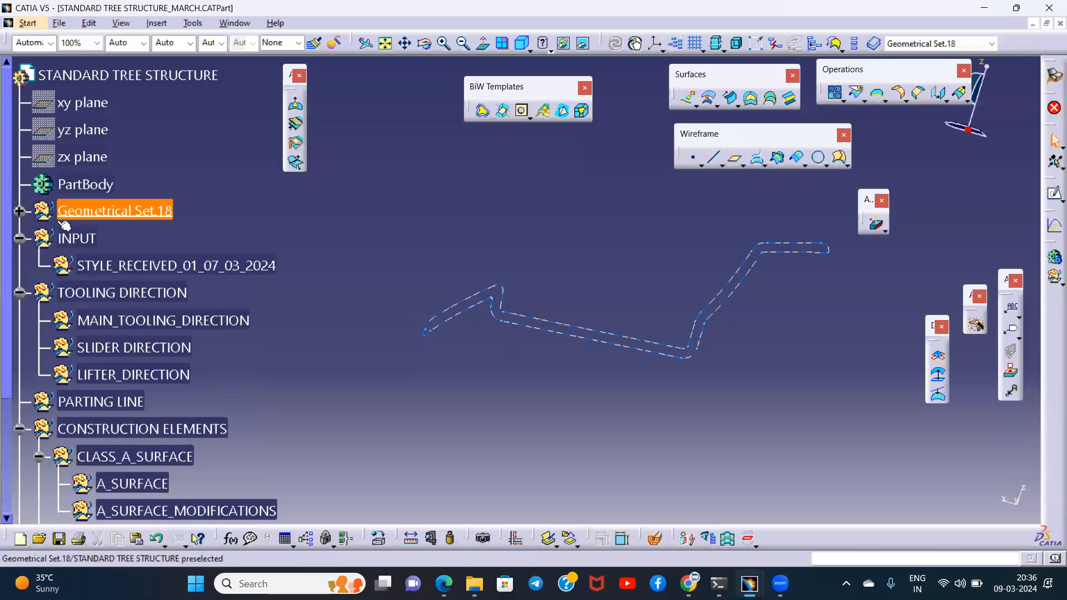
- Define STYLE_RECEIVED_01_07_03_2024 under INPUT as the in-work object and paste the copied surfaces into it As Result
left_click(129, 265)
right_click(127, 267)
left_click(187, 367)
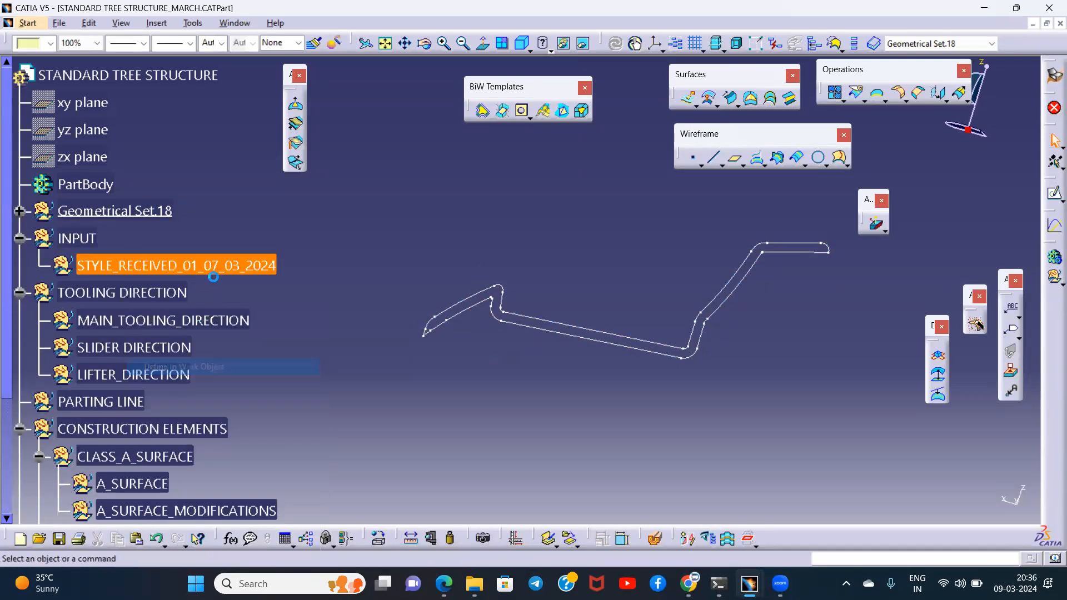
right_click(226, 265)
left_click(300, 434)
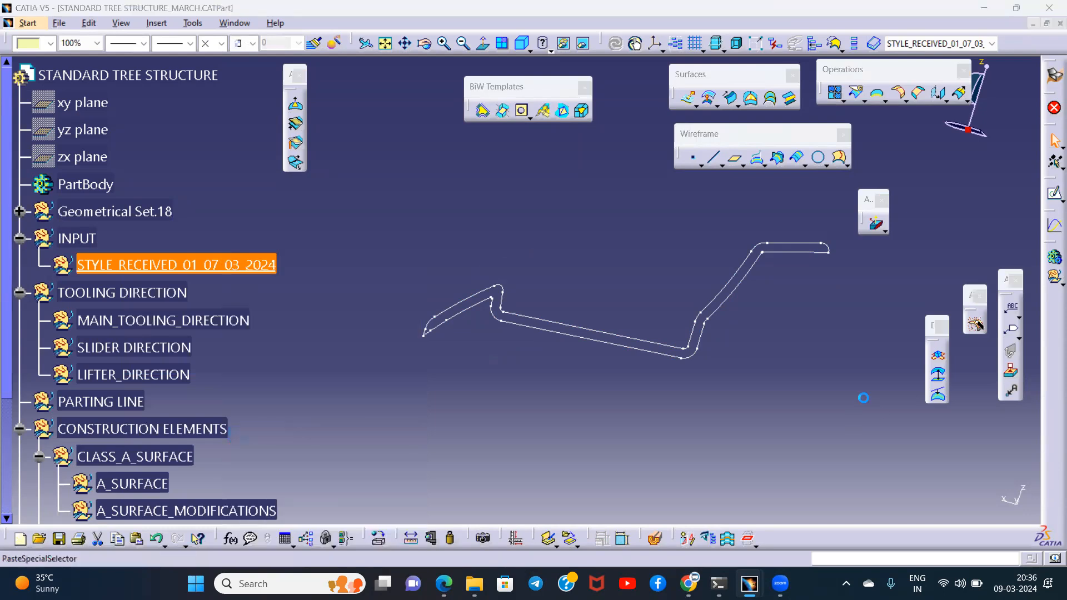
left_click(717, 294)
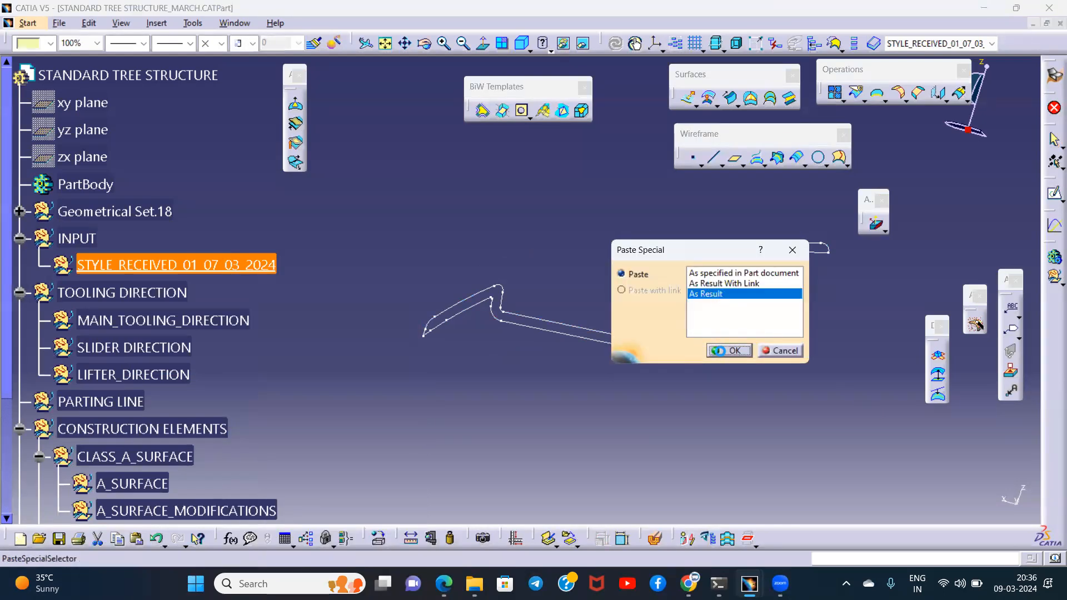
left_click(718, 350)
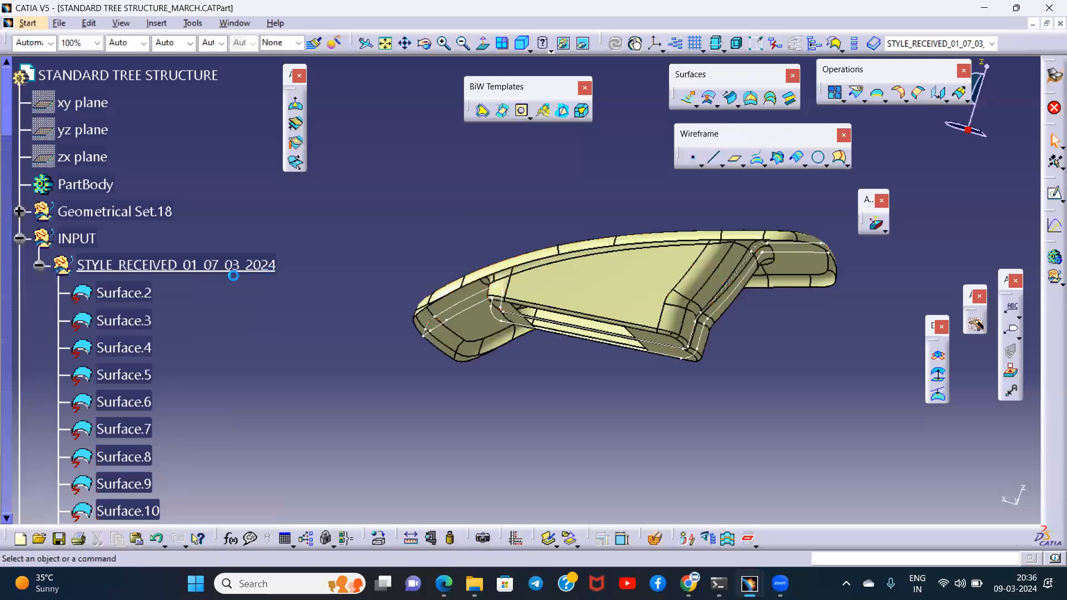
- Rename the styling set under INPUT to STYLE_RECEIVED_01_09_03_2024
left_click(233, 272)
right_click(240, 263)
left_click(293, 324)
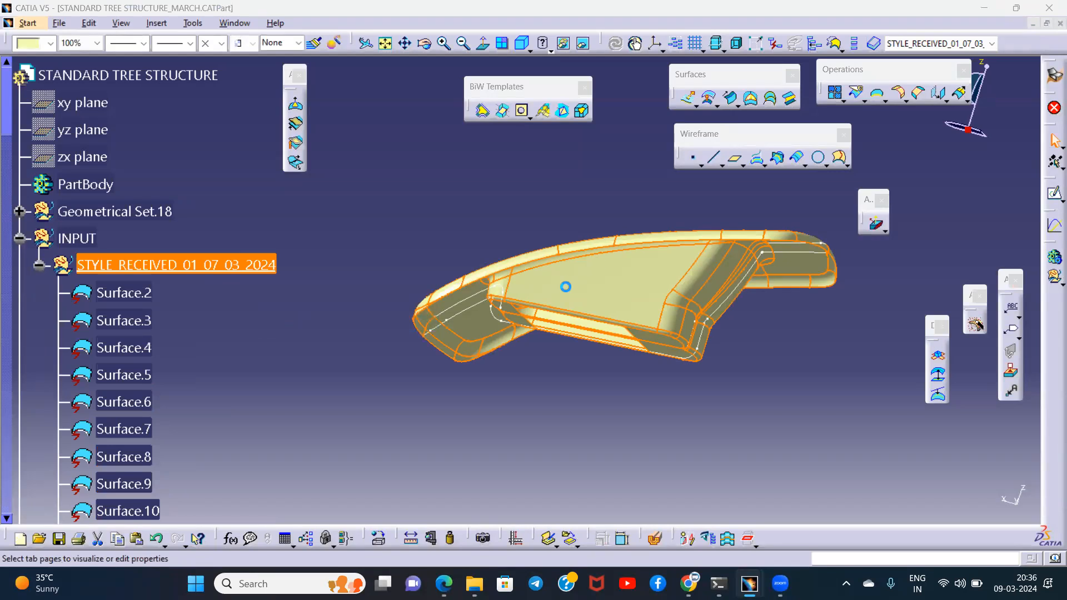
left_click(462, 161)
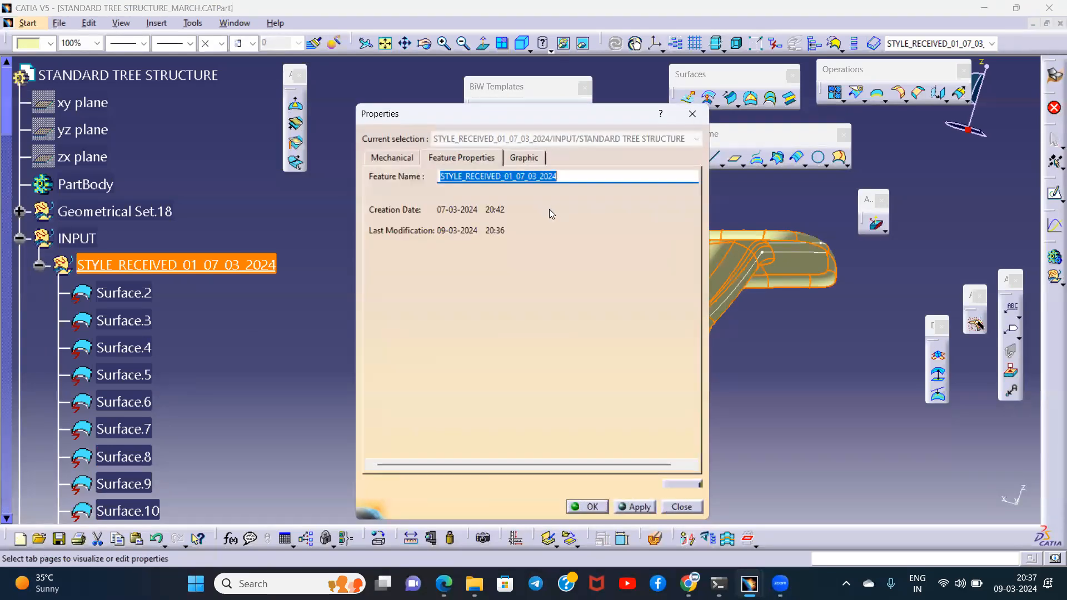
left_click(524, 176)
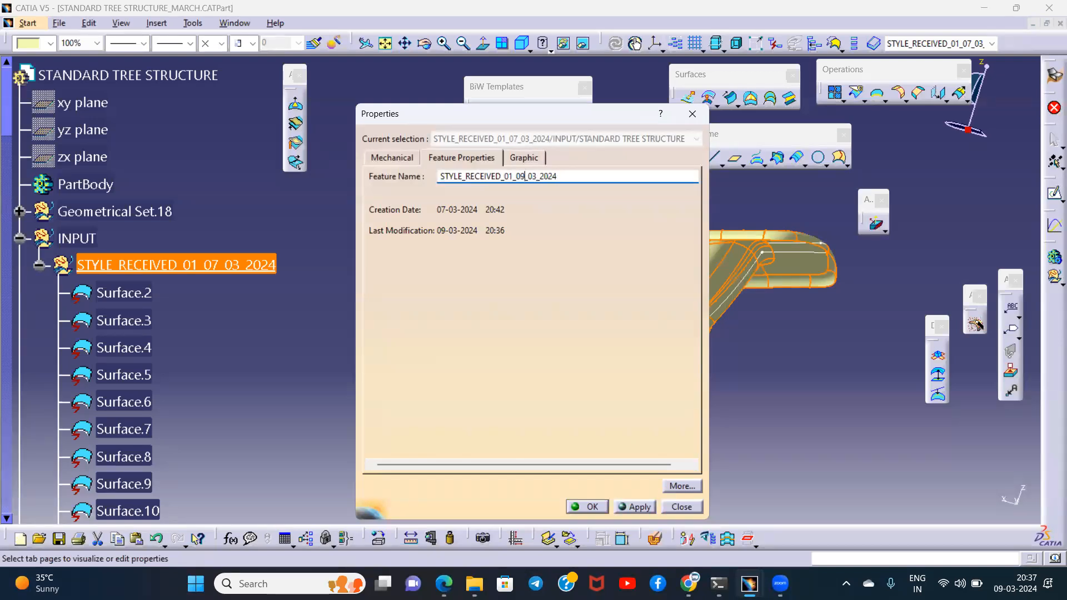
key("Return")
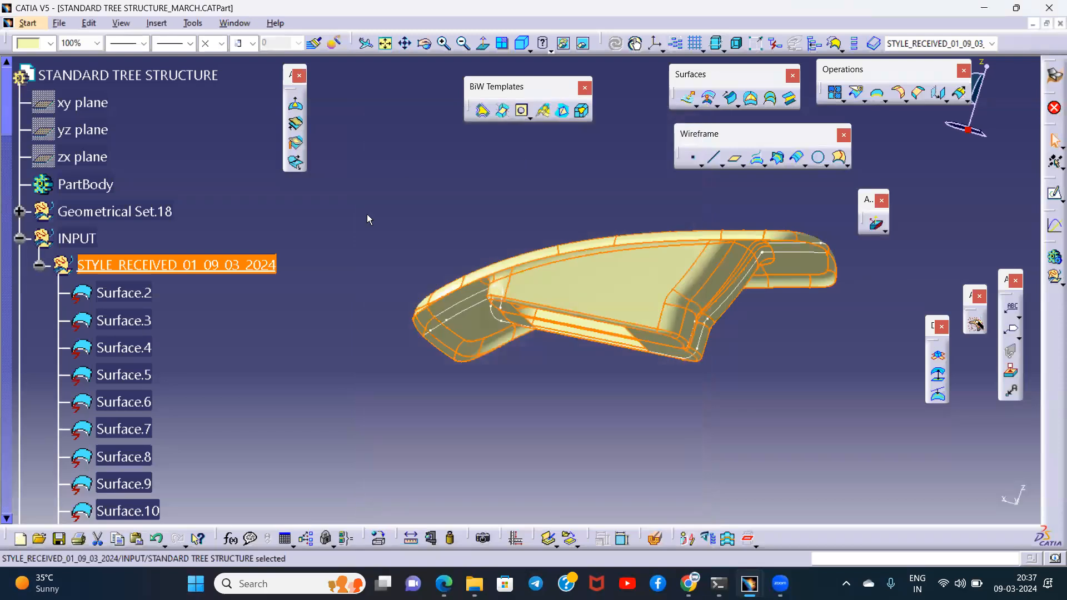
- Collapse the styling set and define A_SURFACE under CLASS_A_SURFACE as the in-work object
left_click(39, 265)
scroll(228, 285, "down", 2)
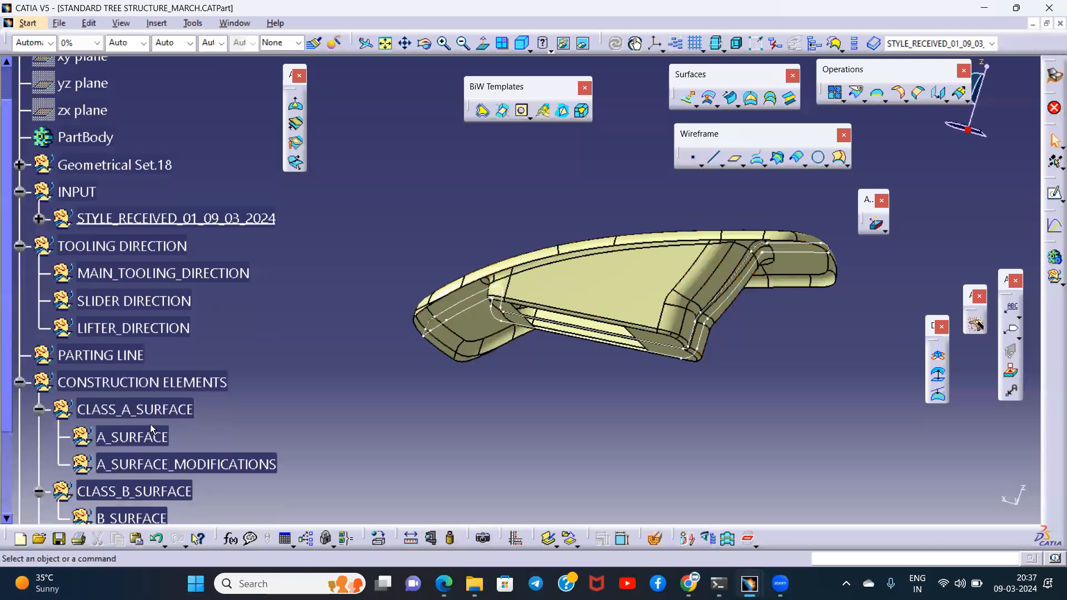
scroll(150, 425, "down", 2)
right_click(135, 390)
left_click(169, 230)
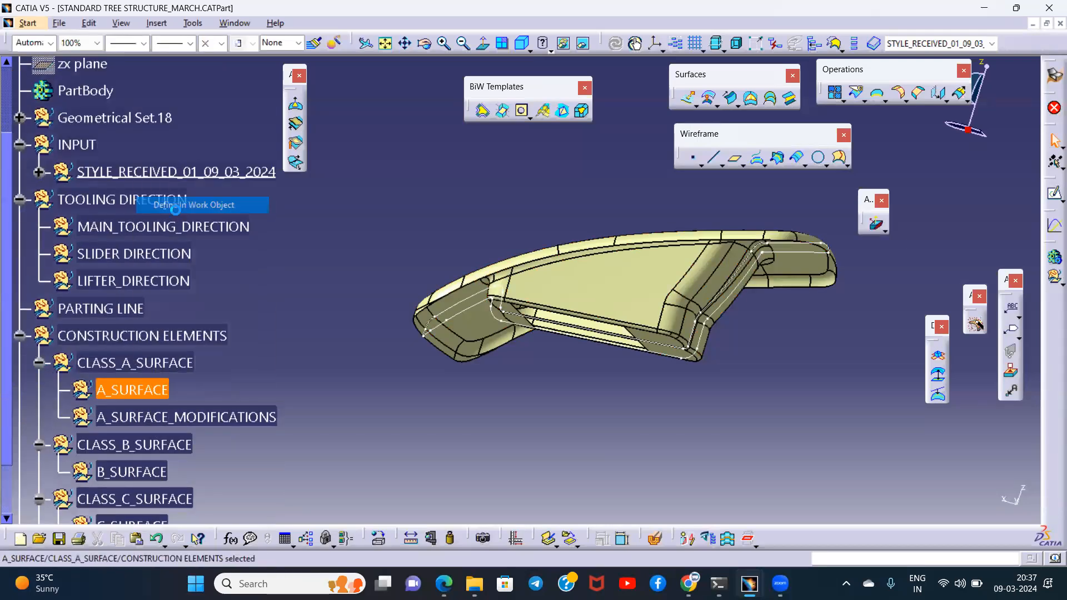
- Start a Join with a 0.01 mm merging distance and add the connected styling surfaces by propagating from the large inner wall surface
key("Return")
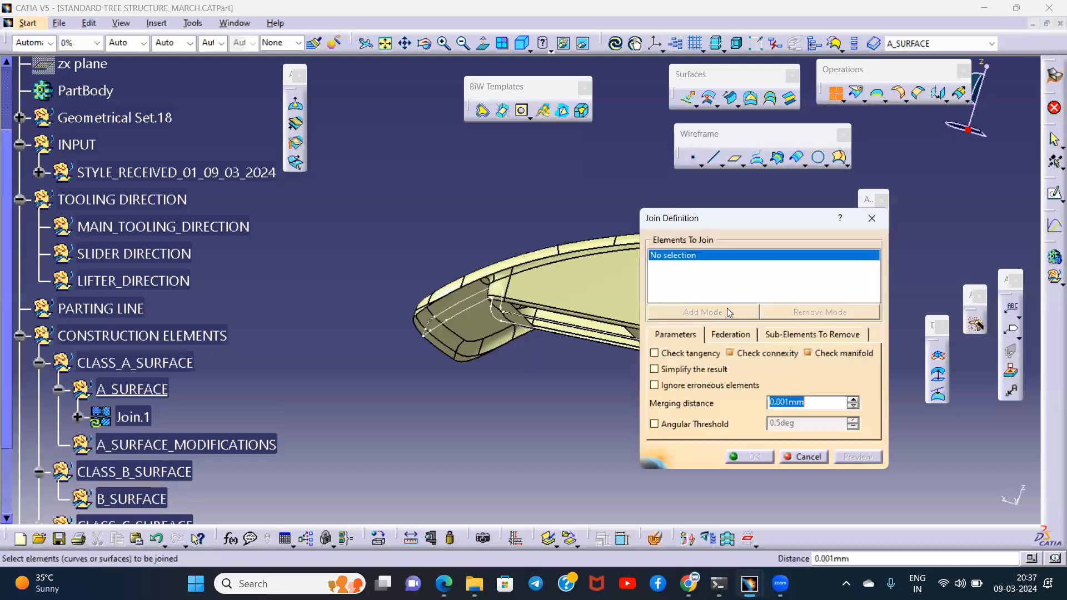
middle_click(616, 309)
left_click_drag(826, 405, 708, 400)
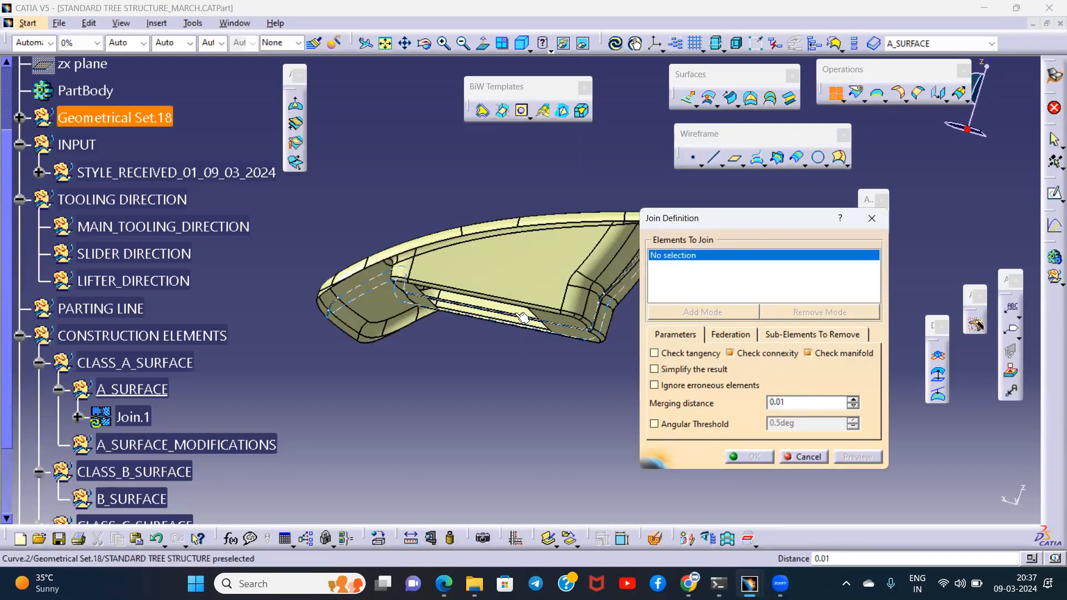
left_click(530, 268)
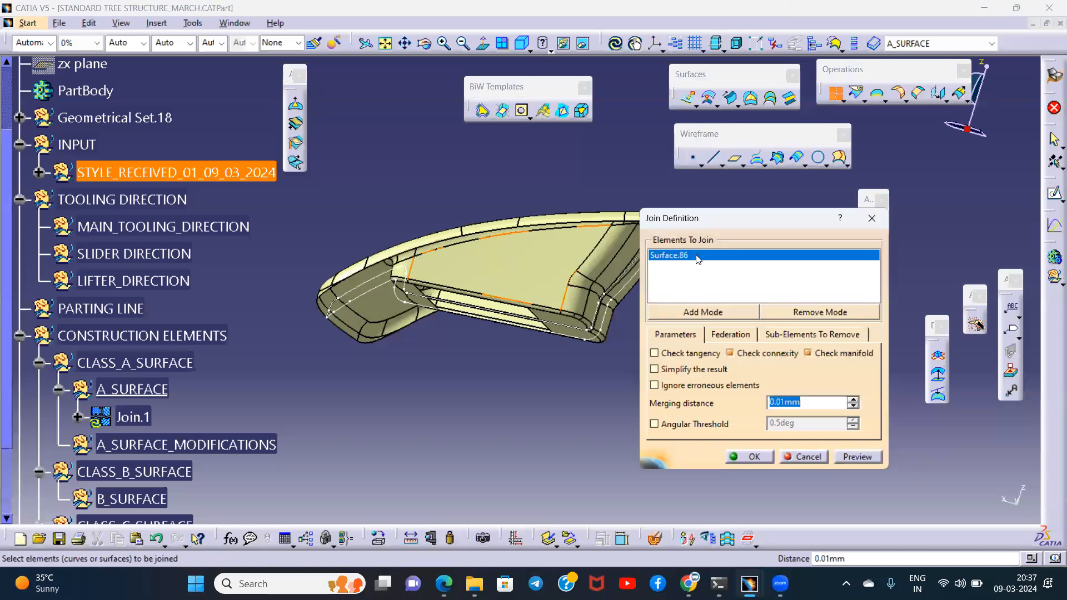
right_click(697, 259)
left_click(736, 538)
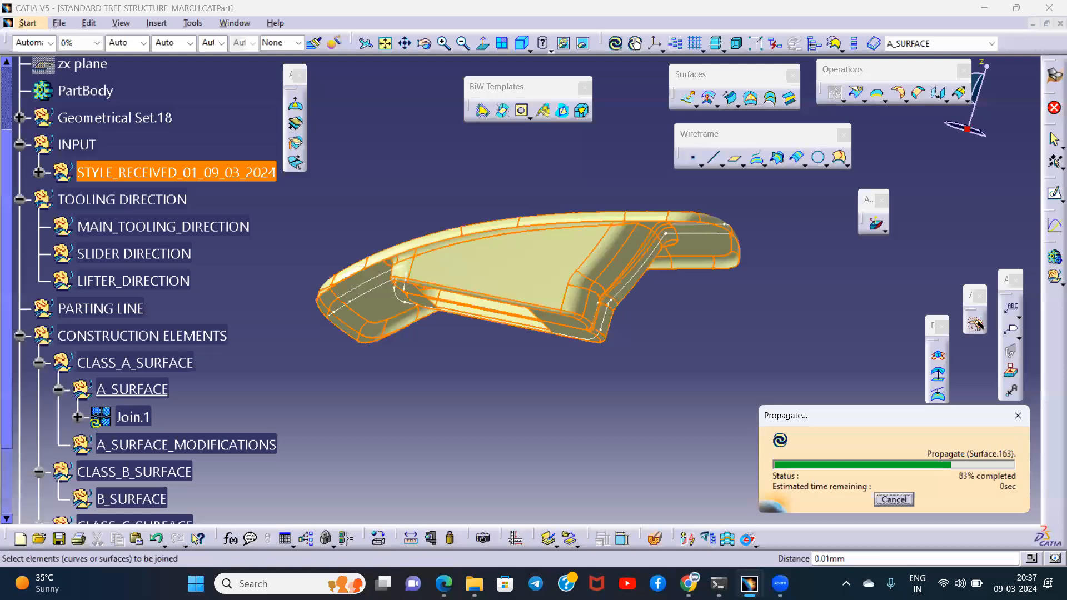
- Turn on the tangency check for the join, preview the joined styling surfaces and create the join in A_SURFACE
left_click(854, 457)
middle_click_drag(539, 398, 623, 359)
left_click(685, 354)
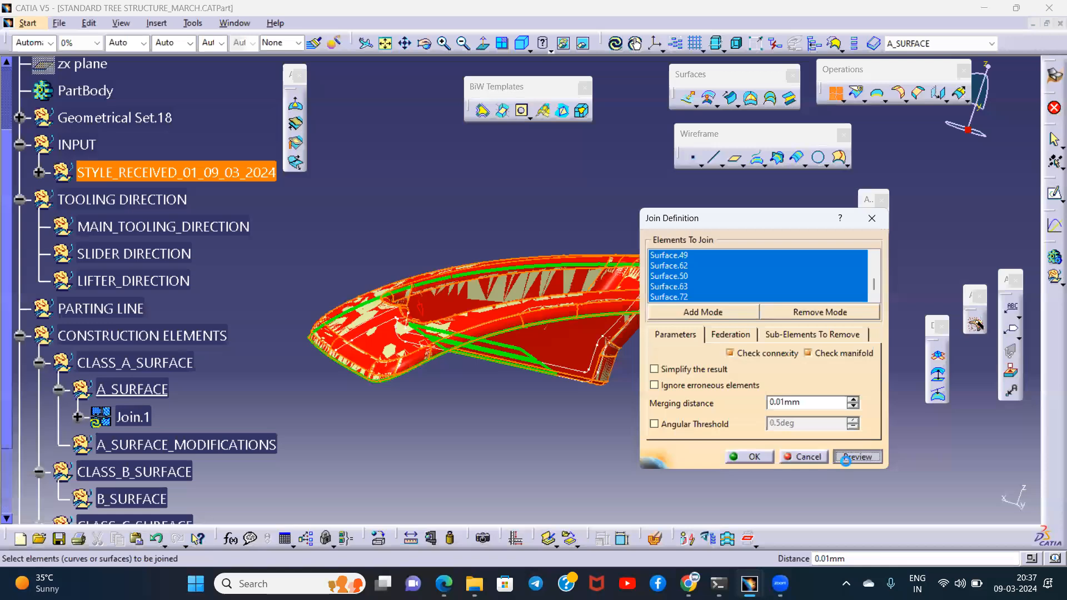
left_click(846, 461)
middle_click_drag(532, 396, 639, 411)
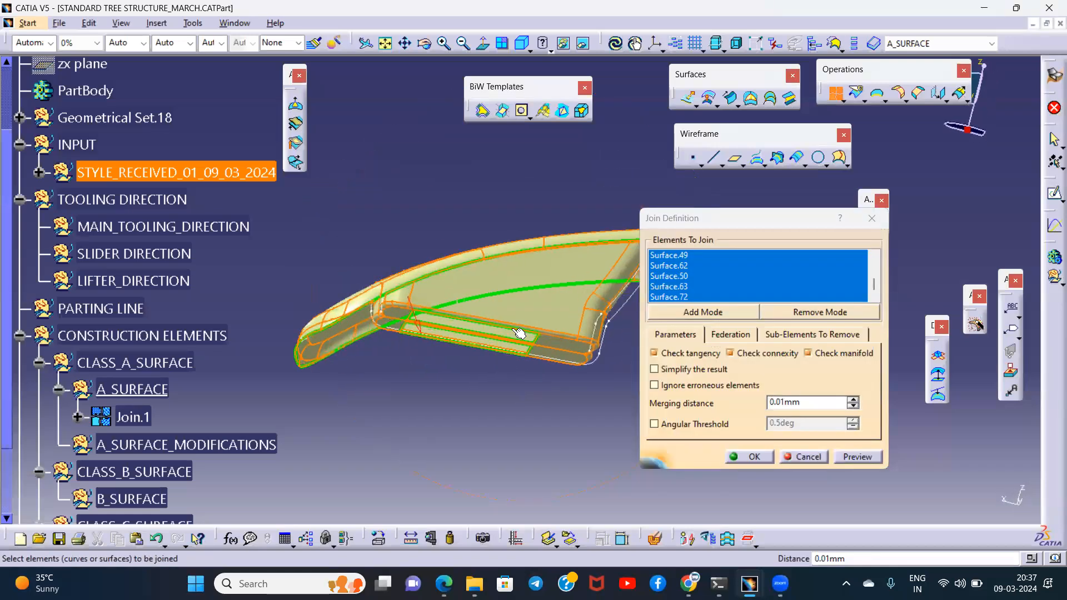
left_click(744, 457)
middle_click_drag(513, 243, 619, 386)
middle_click_drag(792, 424, 656, 270)
left_click(133, 417)
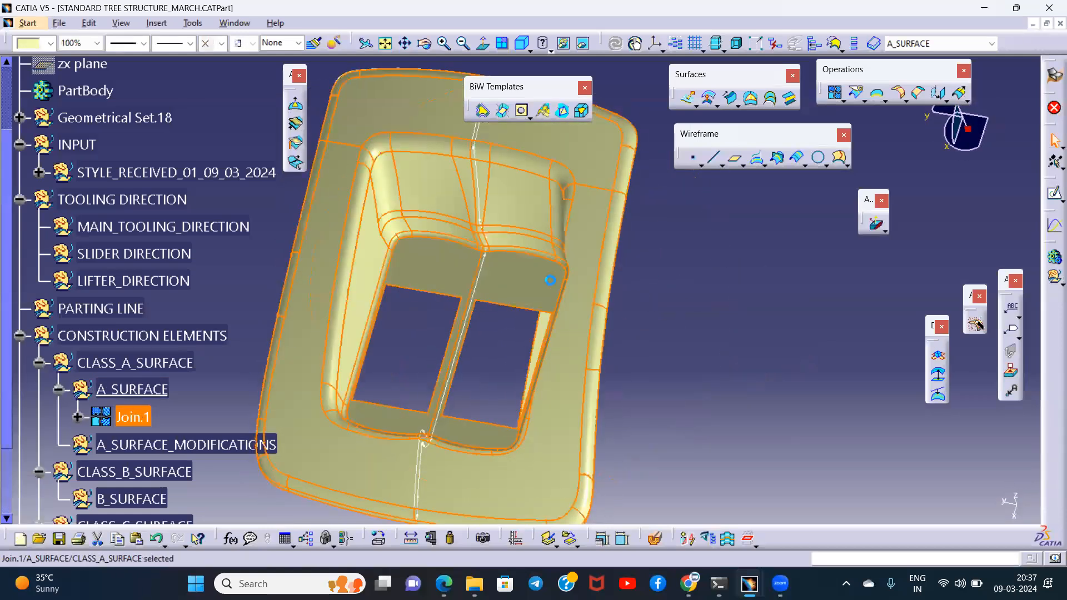
left_click(878, 94)
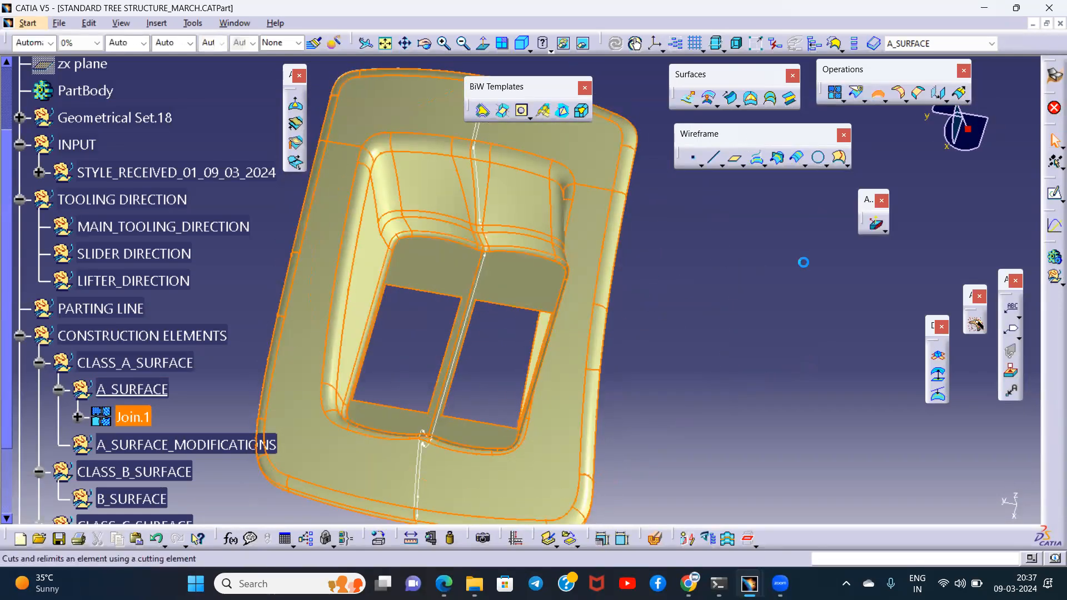
middle_click_drag(597, 298, 623, 430)
left_click(895, 226)
middle_click_drag(578, 250, 721, 291)
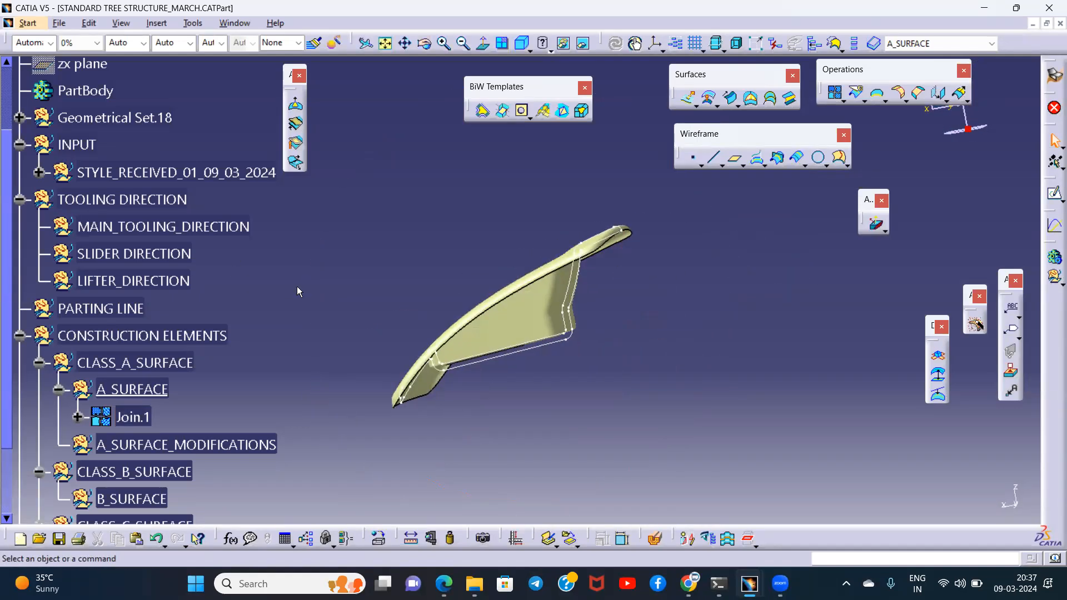
middle_click_drag(493, 262, 528, 340)
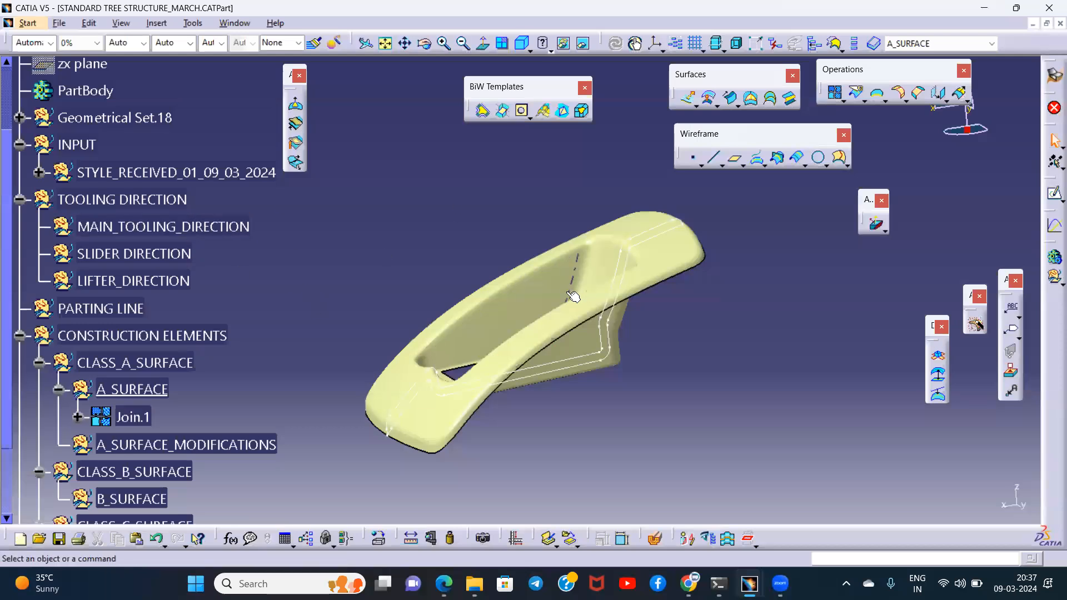
middle_click_drag(575, 294, 426, 279)
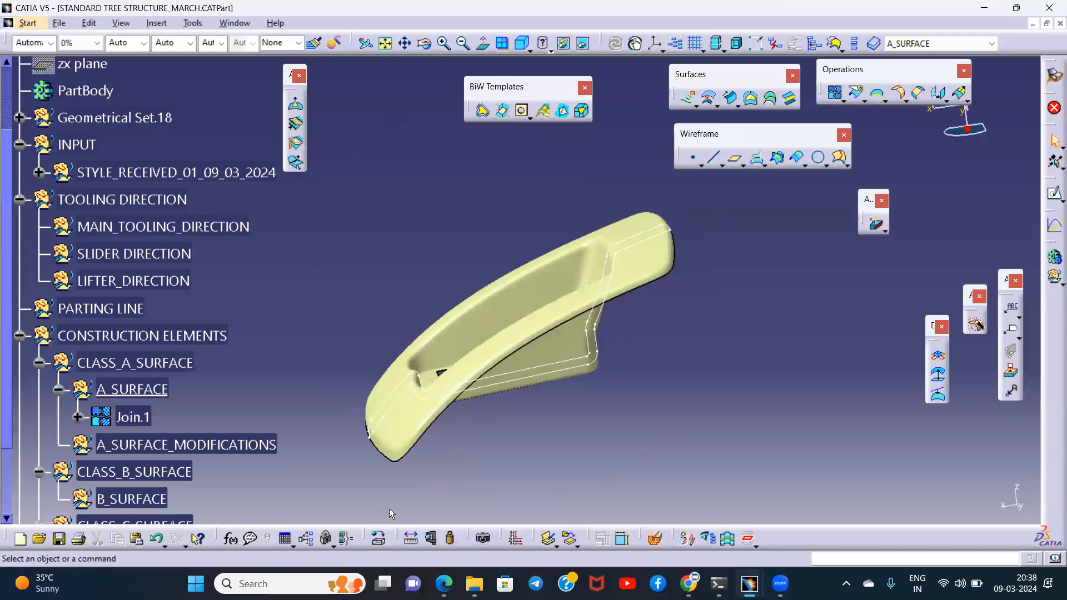
scroll(314, 388, "down", 2)
scroll(292, 345, "up", 2)
left_click(450, 539)
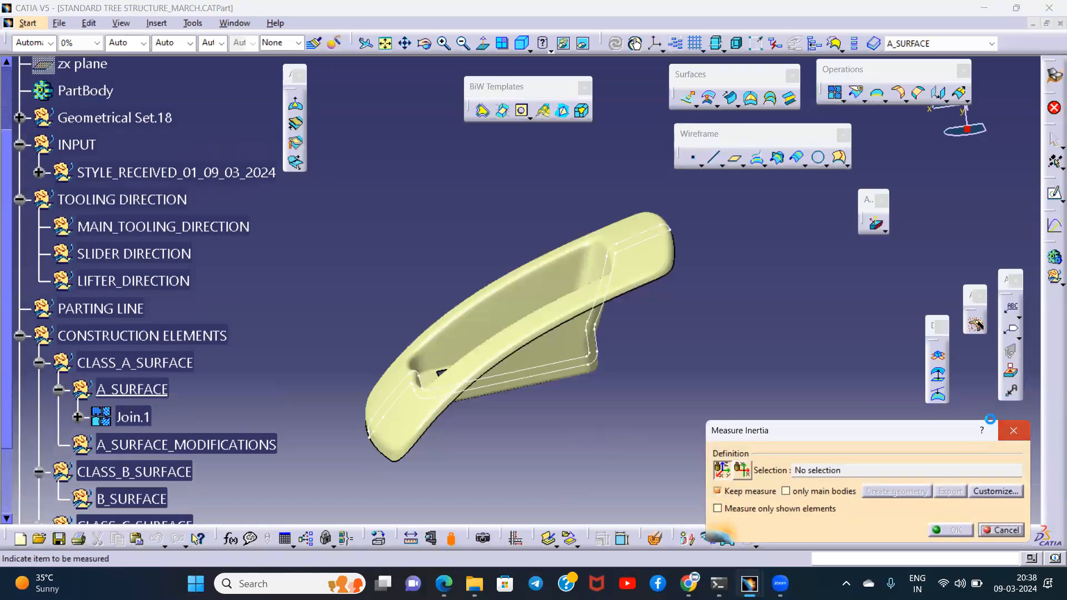
left_click(1015, 430)
mouse_move(590, 368)
middle_mouse_down()
mouse_move(593, 378)
mouse_move(601, 360)
middle_mouse_up()
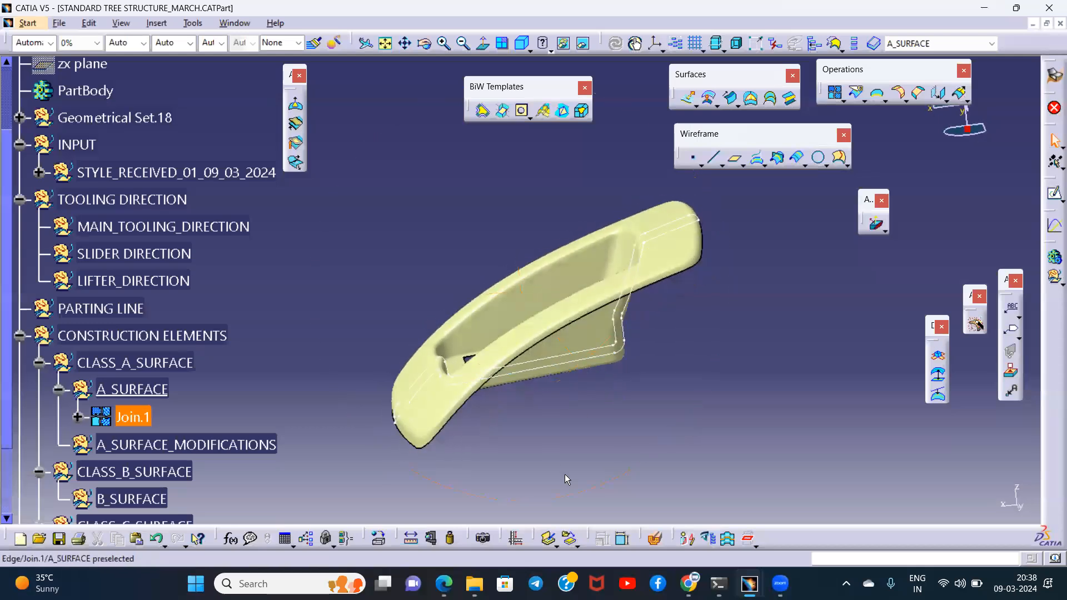
- Measure the inertia of Join.1 and create its centre of gravity and axis system as associative geometry
left_click(455, 540)
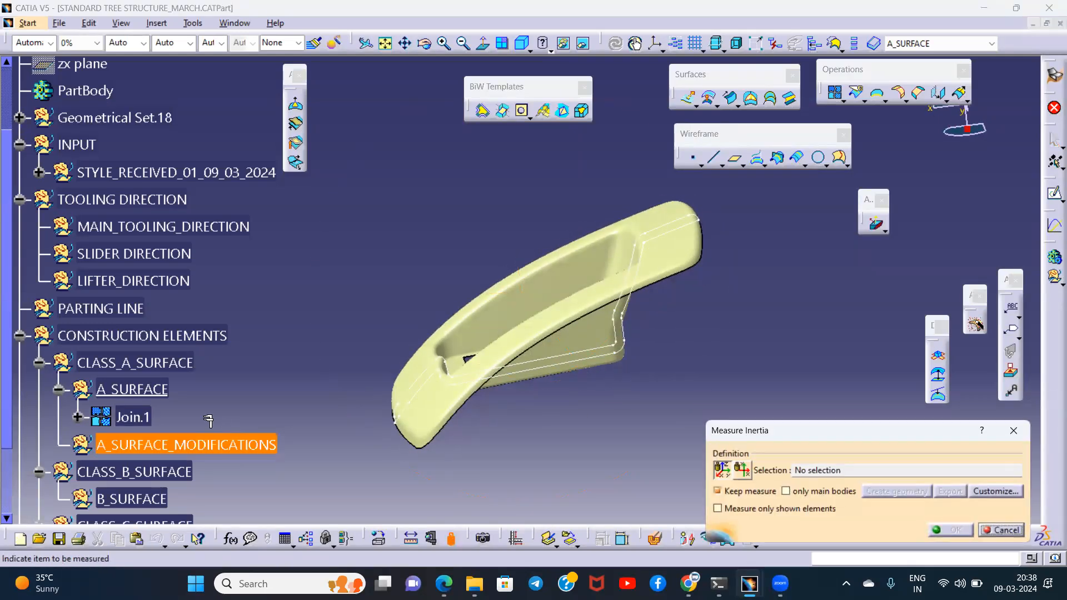
left_click(142, 417)
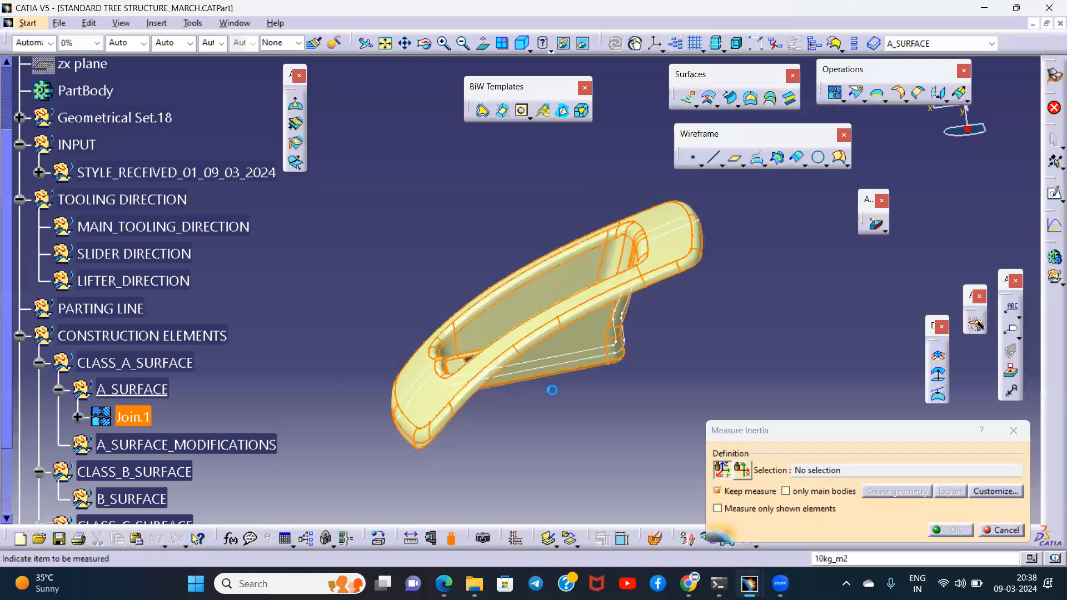
middle_click_drag(550, 385, 511, 261)
left_click(899, 509)
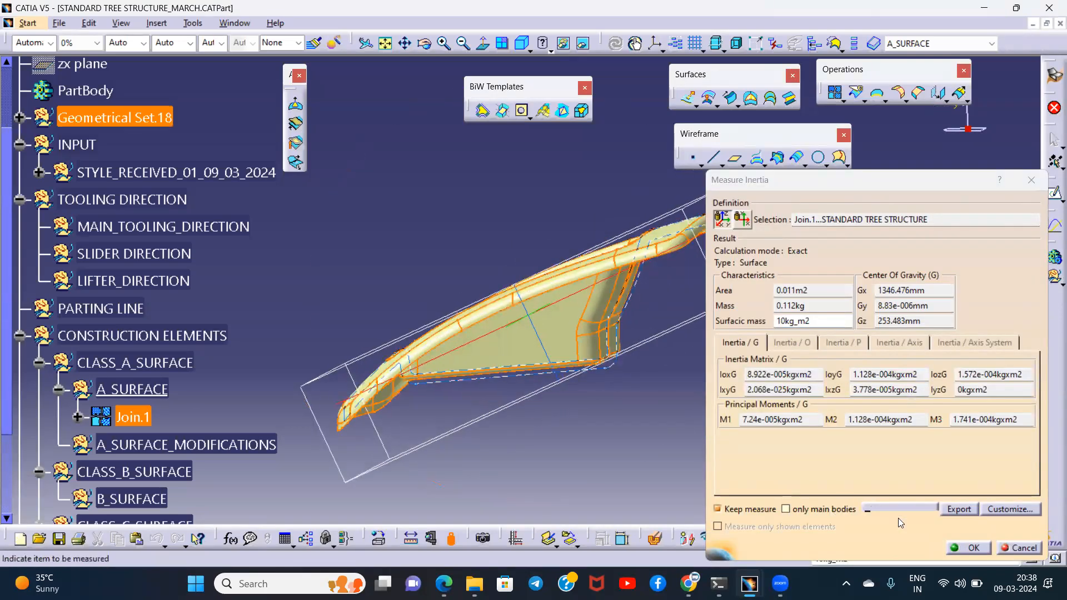
left_click(874, 342)
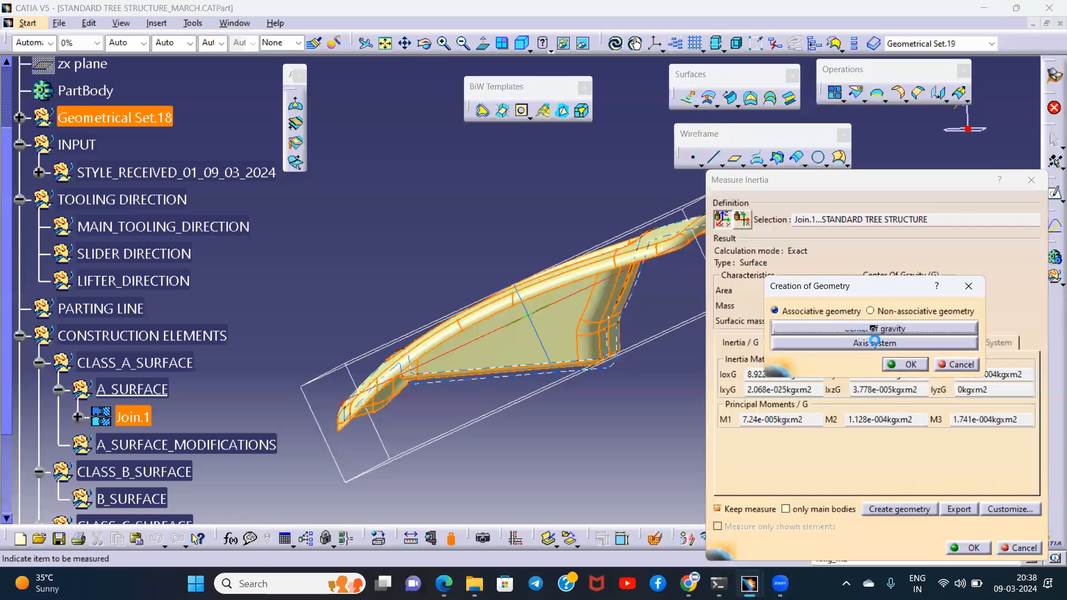
left_click(906, 367)
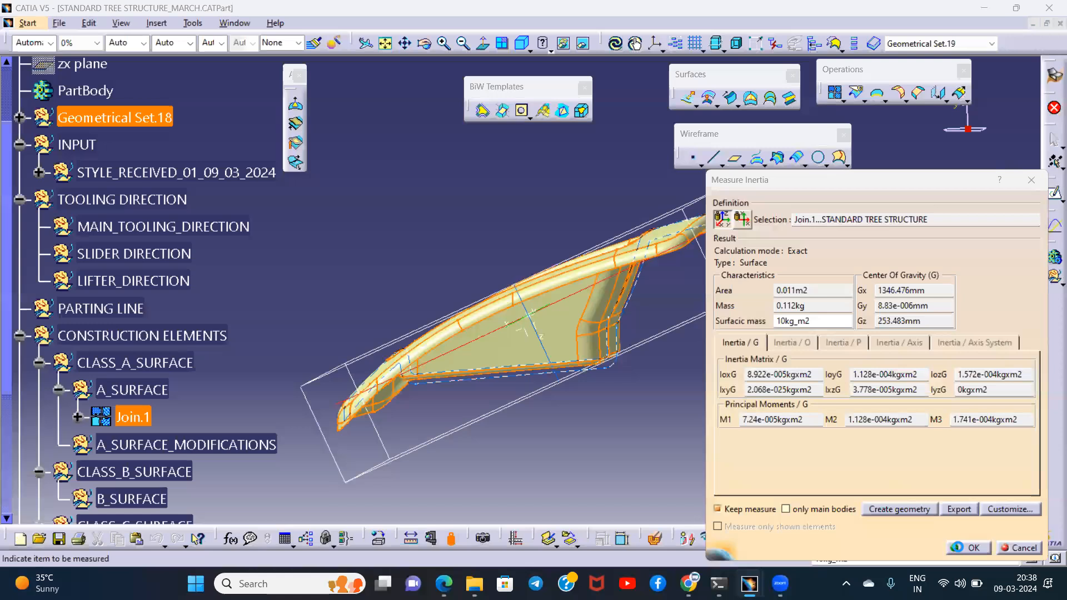
left_click(970, 547)
- Define MAIN_TOOLING_DIRECTION under TOOLING DIRECTION as the in-work object
middle_click_drag(546, 342, 721, 349)
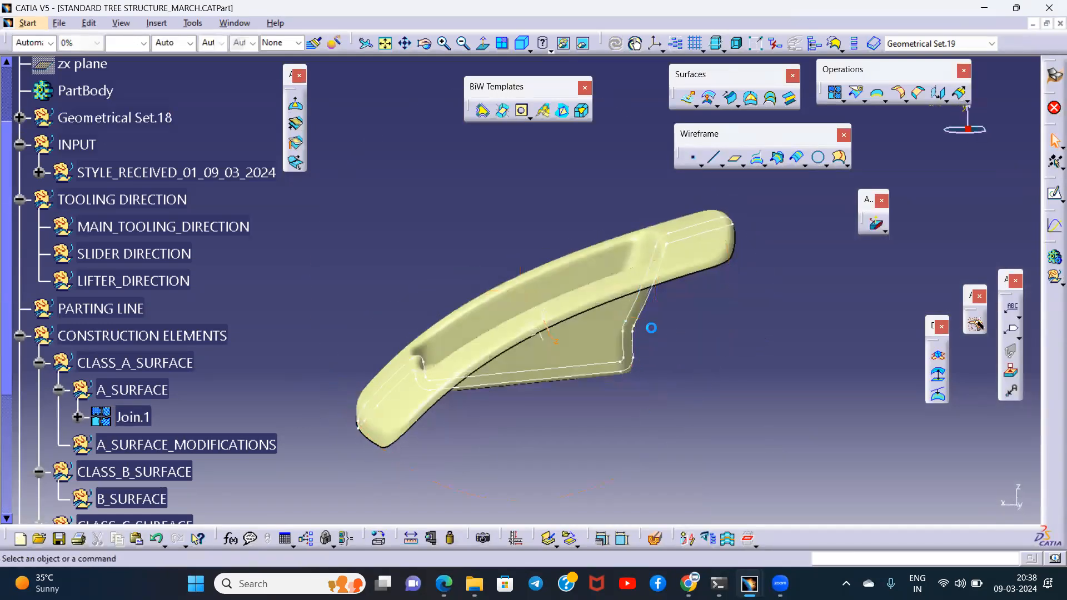
right_click(156, 225)
left_click(222, 322)
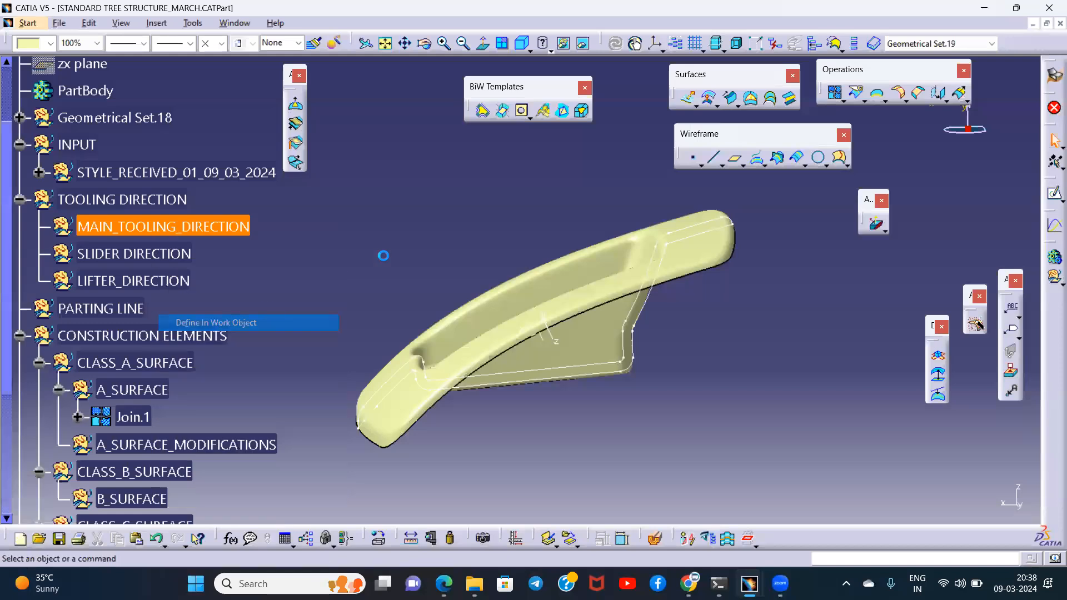
- Create a Point-Direction line from the centre of gravity point along the inertia axis system's Z axis, reversed, with a 52 mm end
left_click(712, 160)
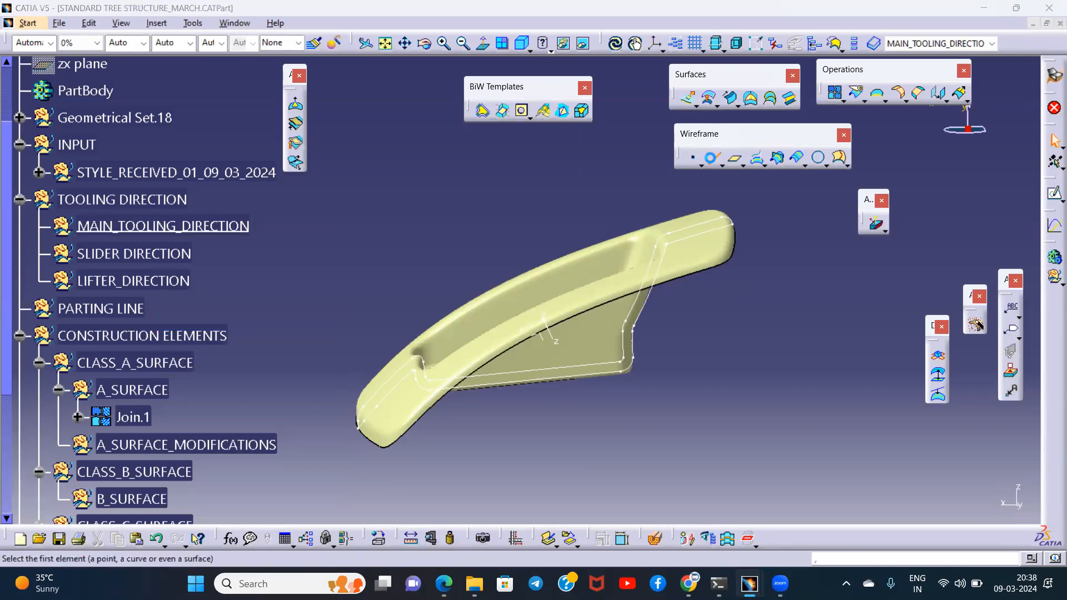
left_click(867, 256)
left_click(869, 277)
middle_click_drag(639, 344, 546, 338)
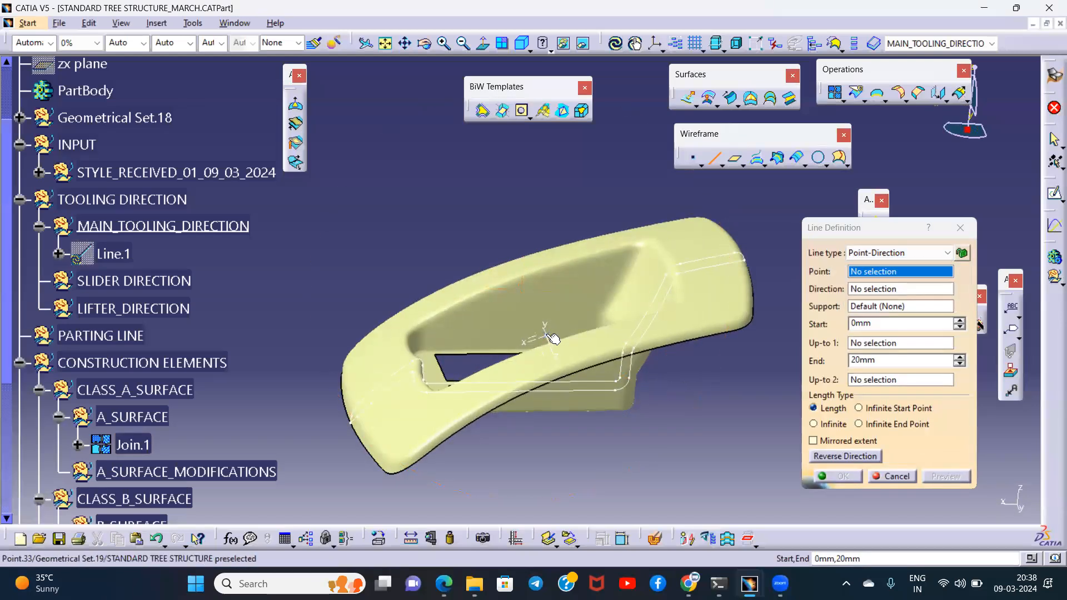
left_click(546, 334)
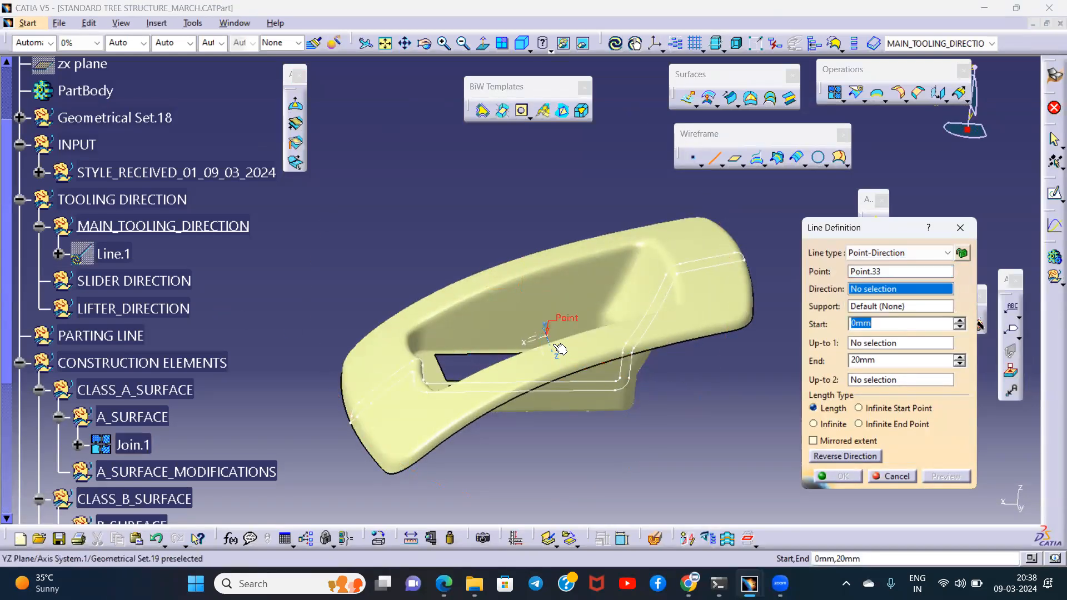
mouse_move(556, 356)
middle_mouse_down()
mouse_move(639, 361)
mouse_move(554, 338)
middle_mouse_up()
left_click(576, 349)
left_click(838, 462)
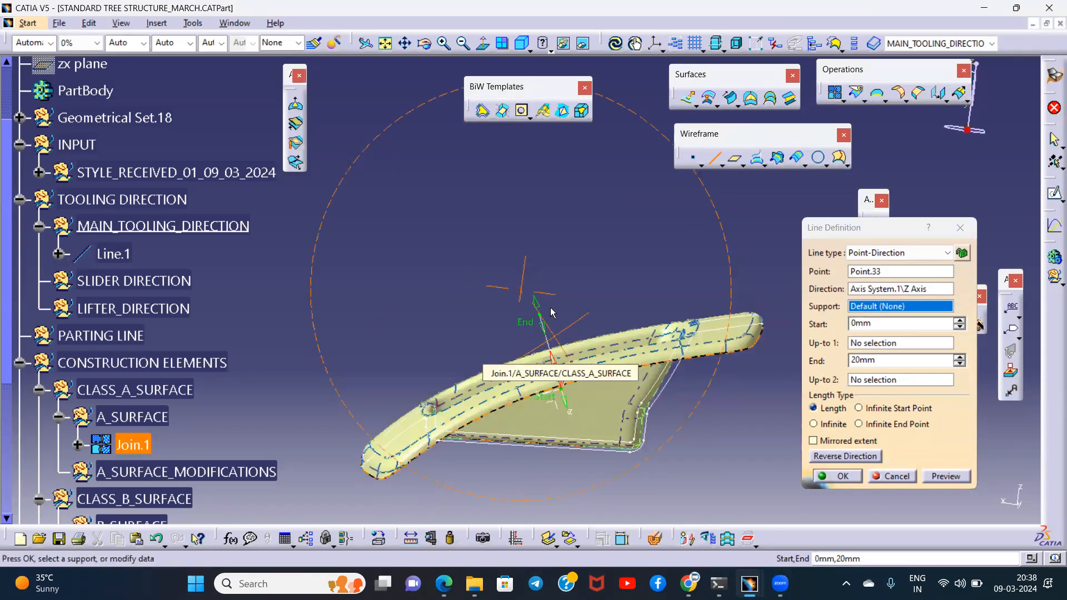
left_click_drag(515, 208, 511, 199)
left_click(837, 476)
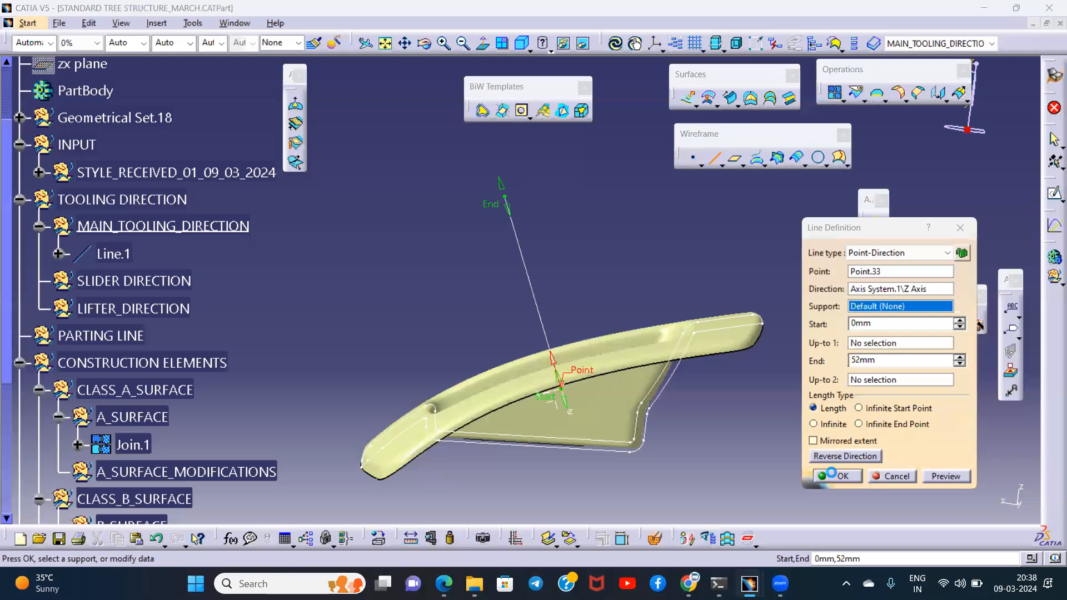
- Display the model in Shading with Edges
middle_click_drag(560, 284, 607, 206)
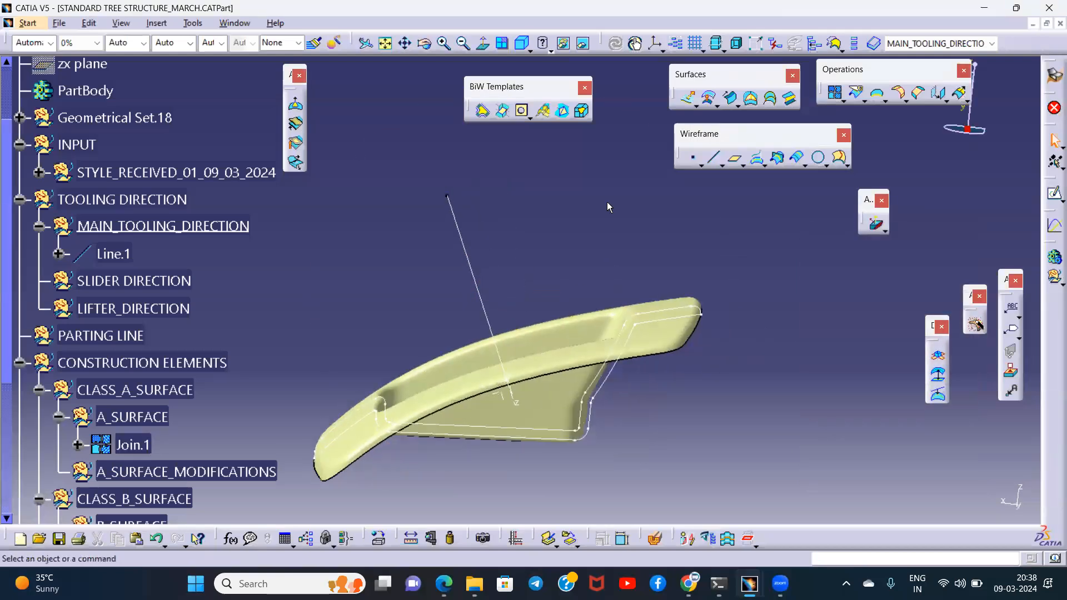
left_click(550, 50)
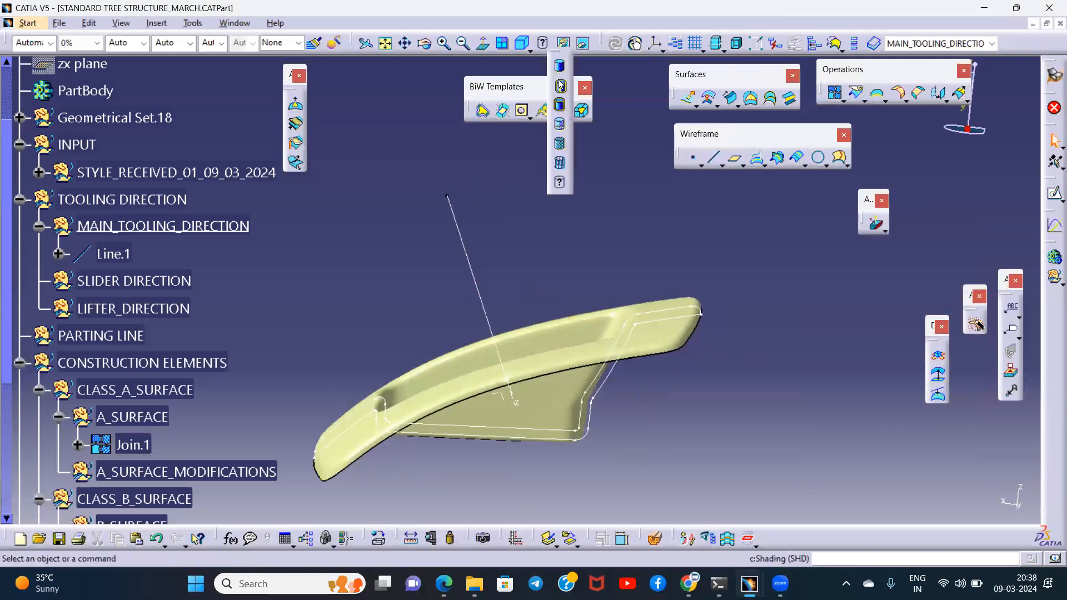
left_click(564, 78)
mouse_move(522, 249)
middle_mouse_down()
mouse_move(654, 340)
mouse_move(512, 262)
middle_mouse_up()
scroll(203, 258, "down", 2)
middle_click_drag(406, 276, 628, 243)
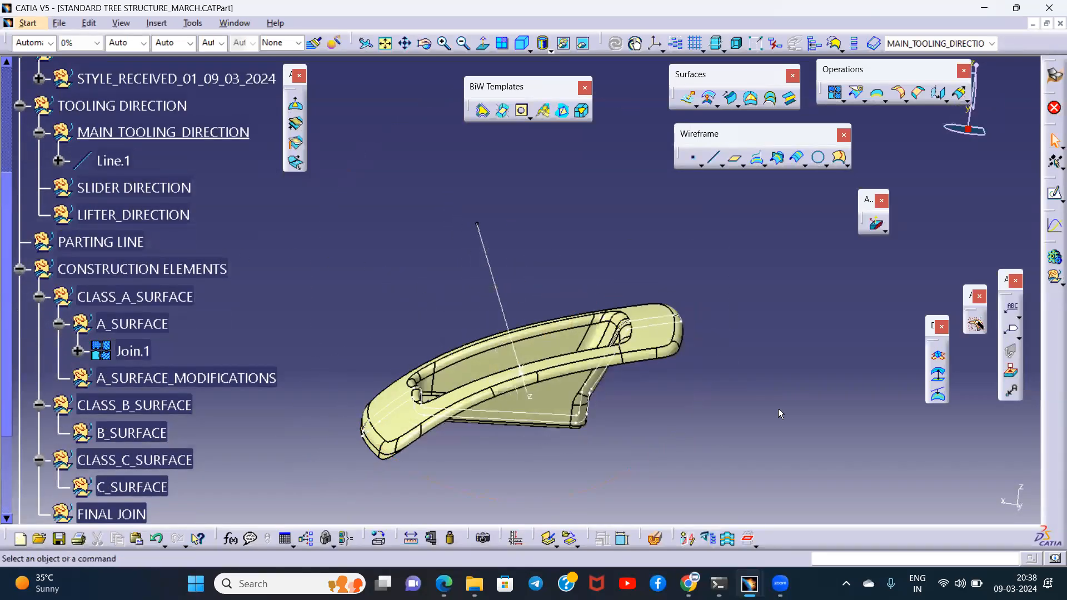
- Customize the view mode to use Material shading
left_click(545, 46)
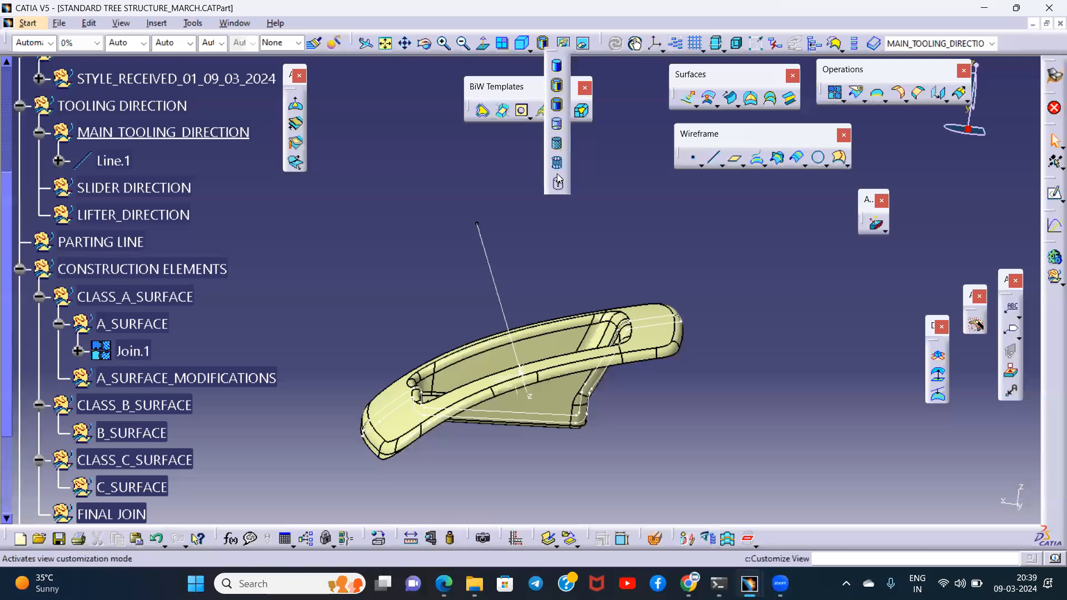
left_click(557, 181)
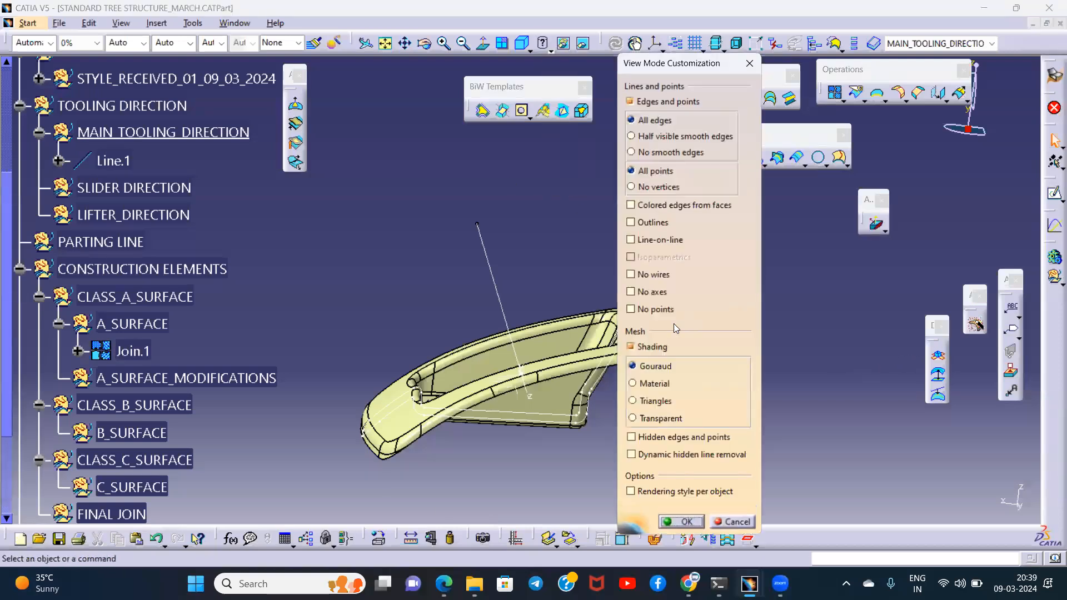
left_click(647, 384)
left_click(681, 521)
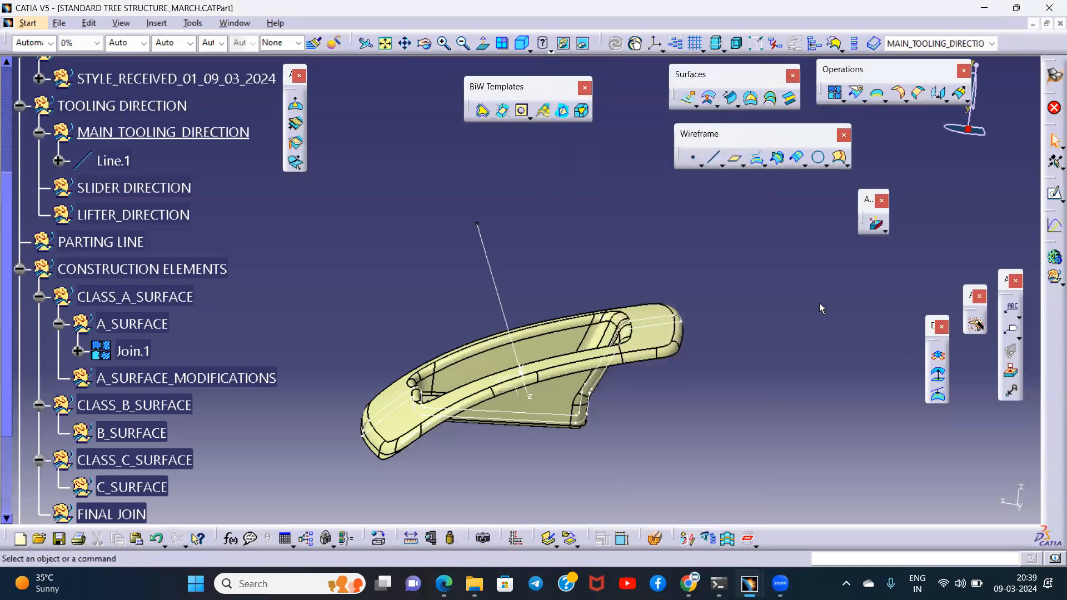
- Start a draft analysis and set the upper draft angle limit of its colour scale to 2.98 deg
left_click(875, 224)
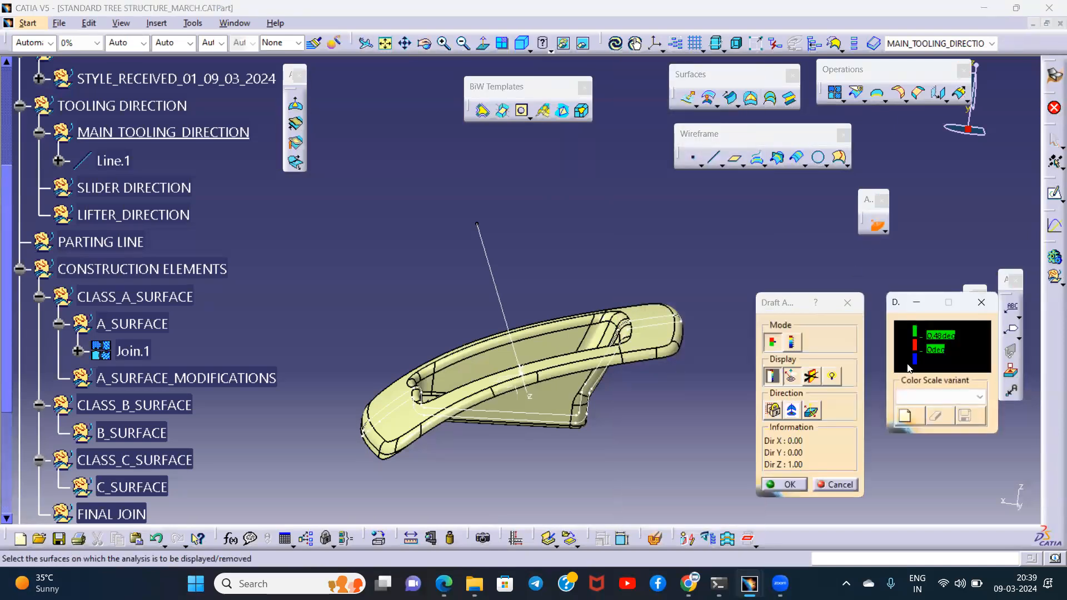
double_click(942, 335)
type("2")
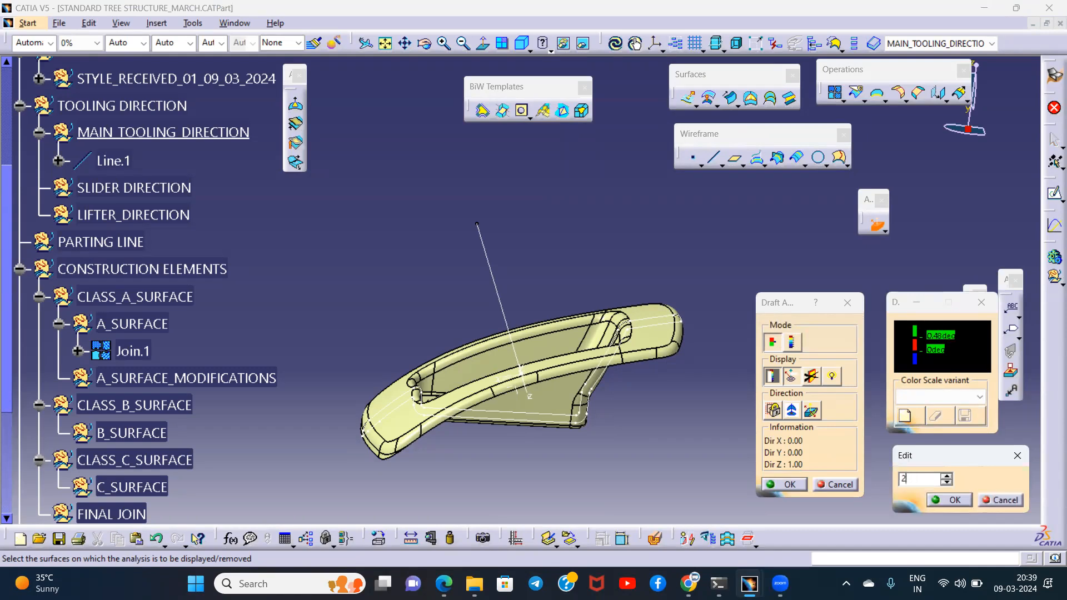
type(".98")
key("Return")
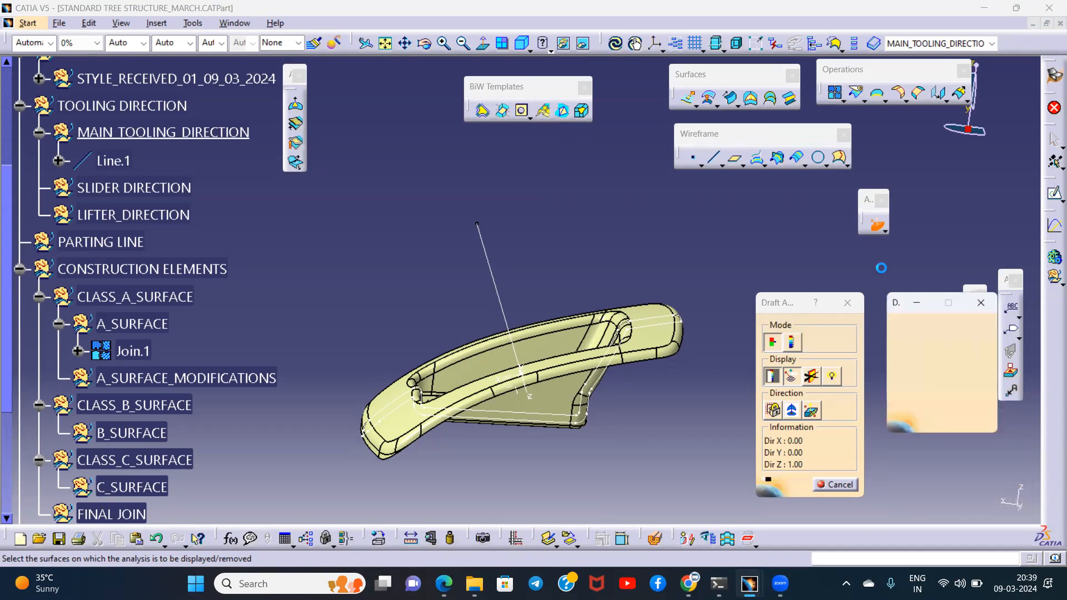
- Place the compass on the main tooling direction line, align it with the line and use it as the draft direction
mouse_move(554, 259)
middle_mouse_down()
mouse_move(545, 301)
mouse_move(542, 275)
middle_mouse_up()
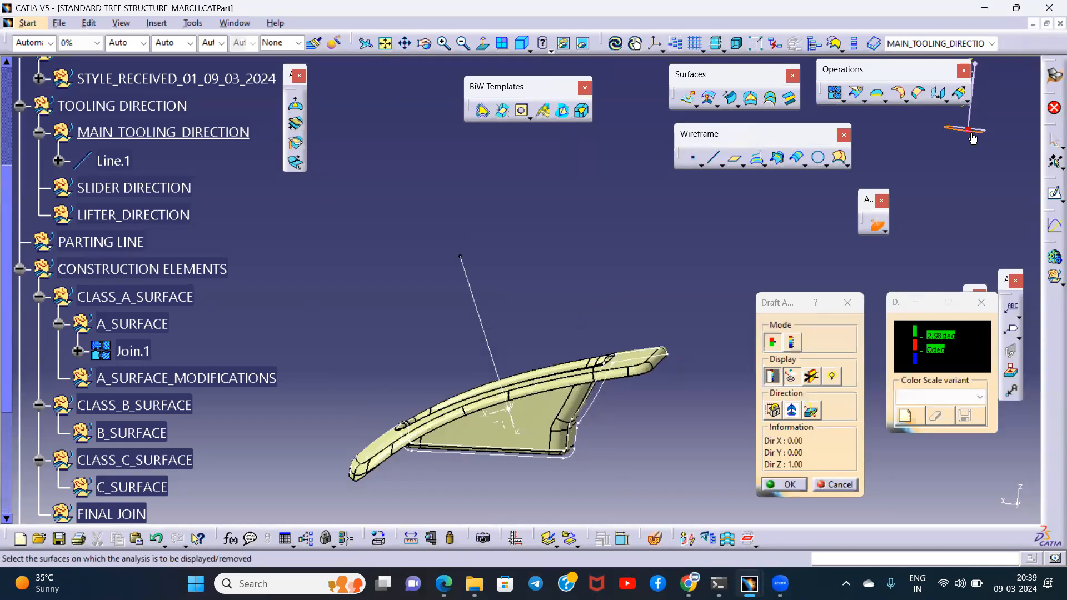
left_click_drag(967, 129, 478, 314)
left_click(793, 413)
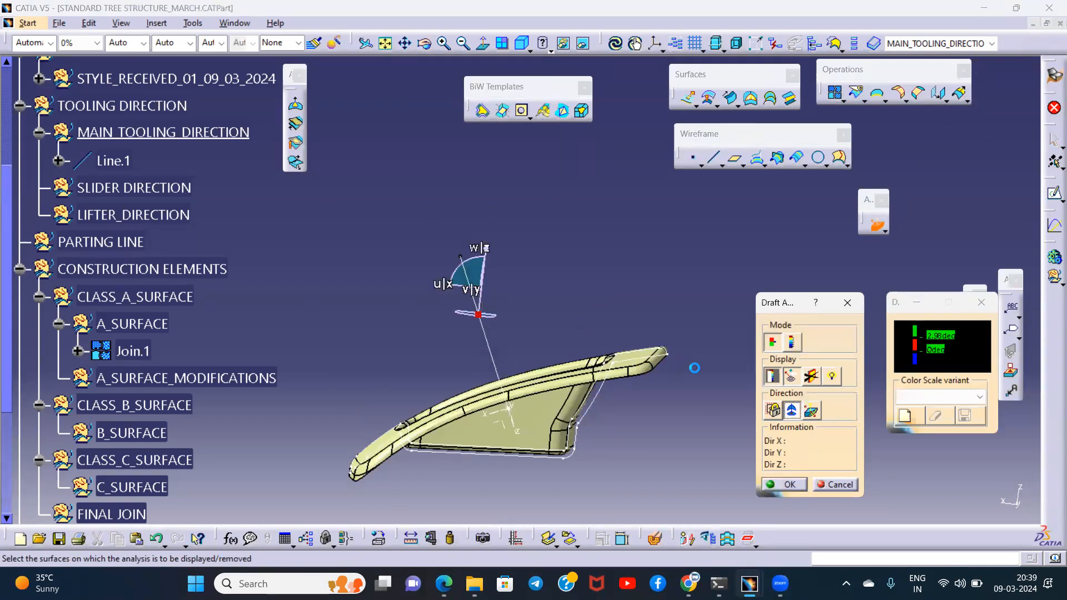
left_click_drag(477, 316, 486, 336)
left_click(791, 411)
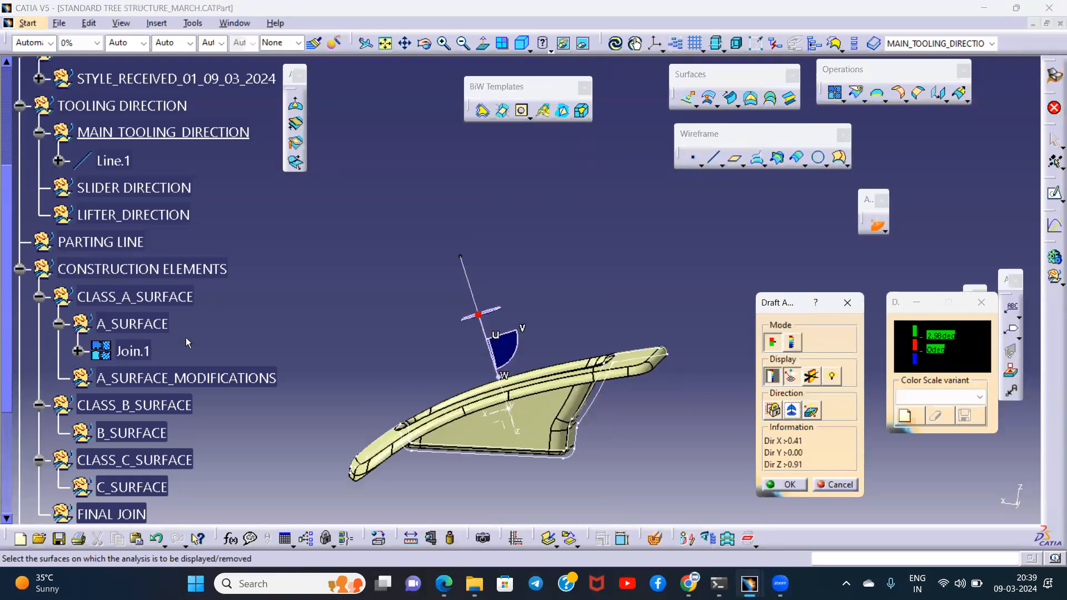
- Apply the draft analysis to Join.1, confirm it and inspect the draft colours on the surface
left_click(132, 350)
middle_click_drag(485, 281, 578, 278)
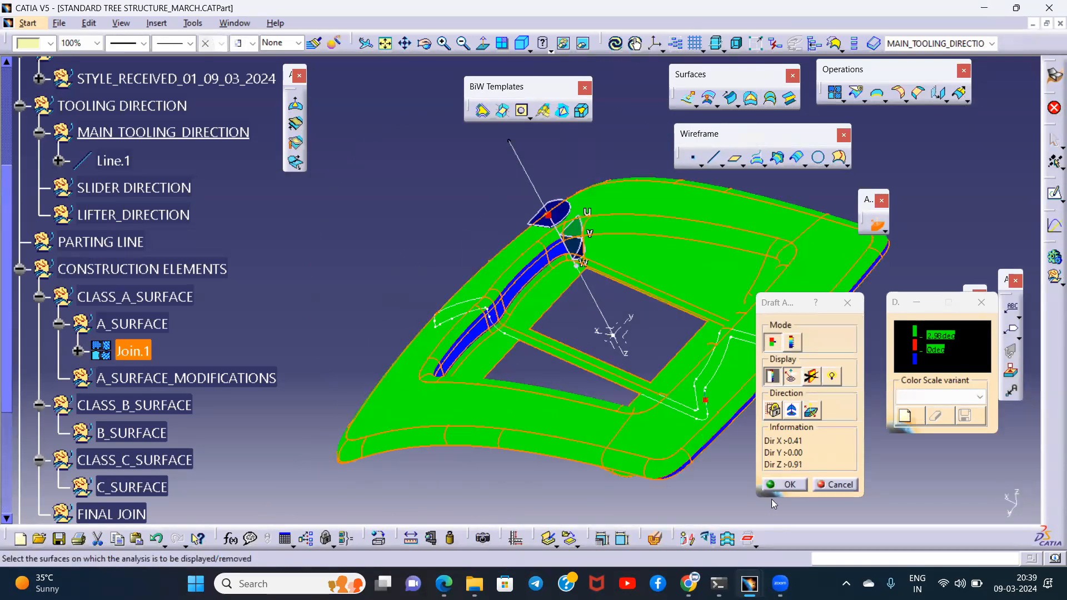
left_click(781, 486)
middle_click_drag(487, 382, 541, 314)
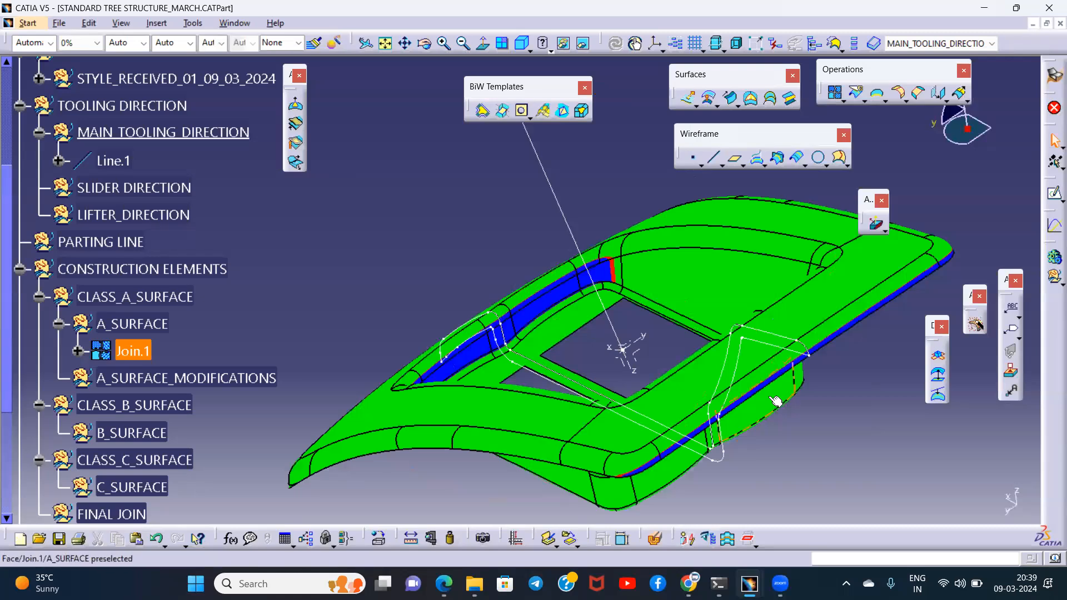
- Reopen Draft Analysis.1 and read the draft angles along the blue inner wall of the recess
scroll(165, 404, "down", 2)
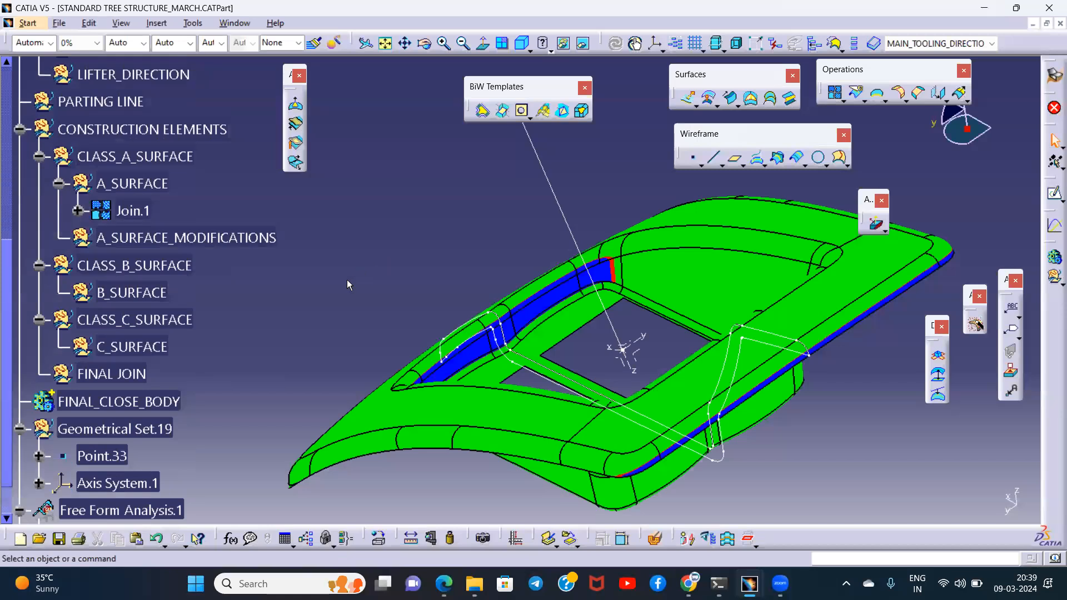
scroll(158, 349, "down", 2)
double_click(138, 397)
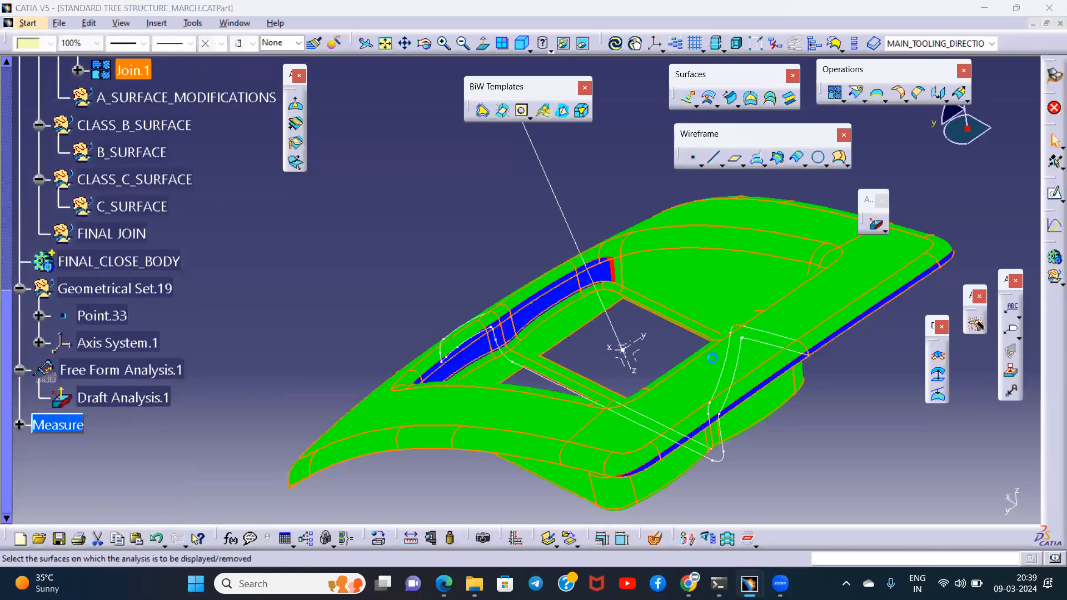
middle_click_drag(593, 401, 522, 375)
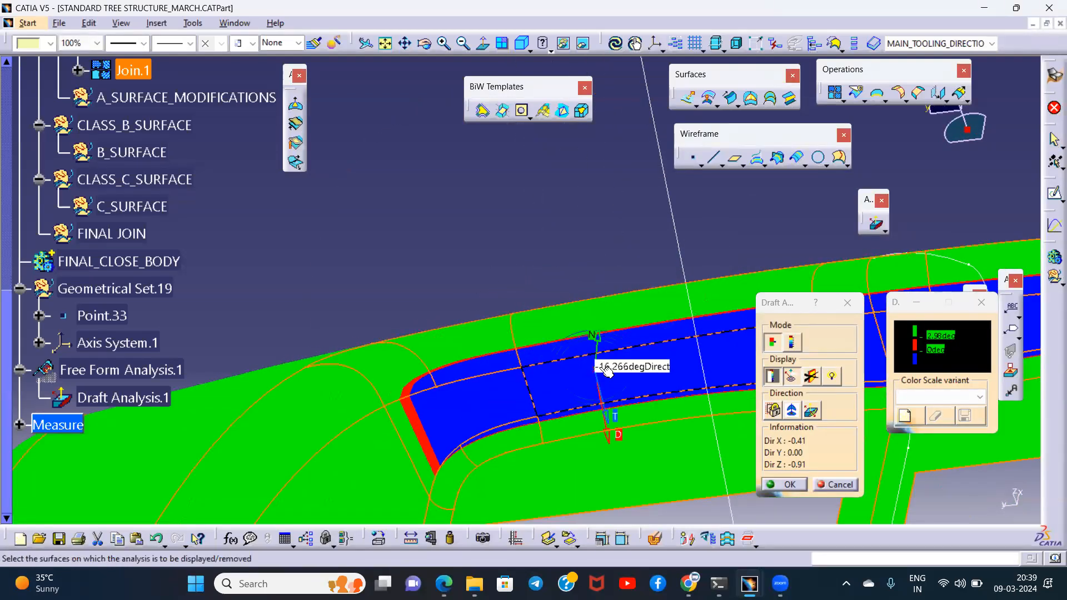
middle_click_drag(605, 373, 471, 377)
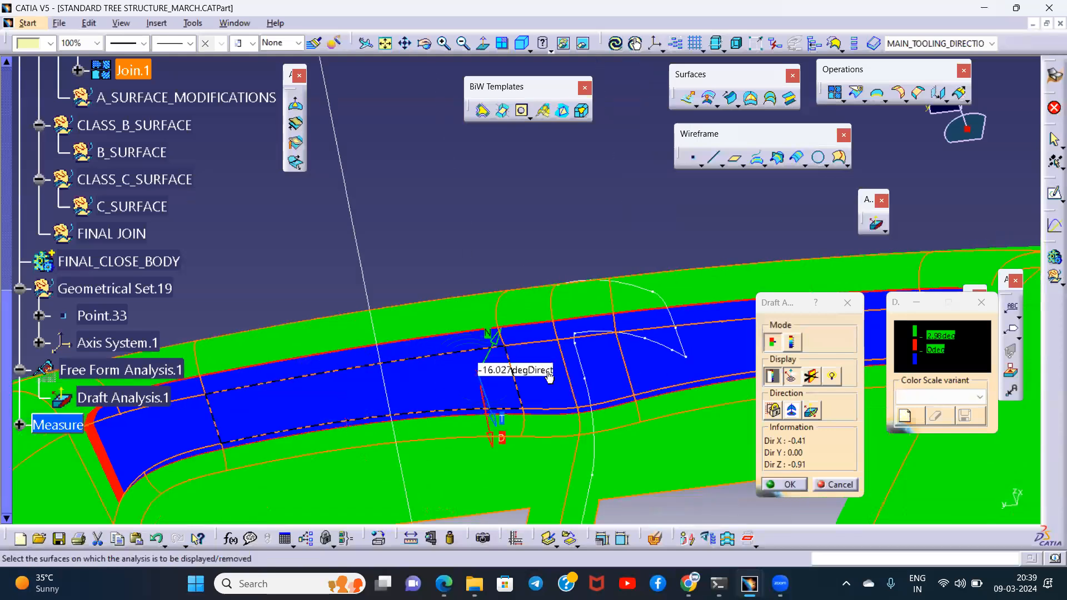
middle_click_drag(638, 361, 309, 366)
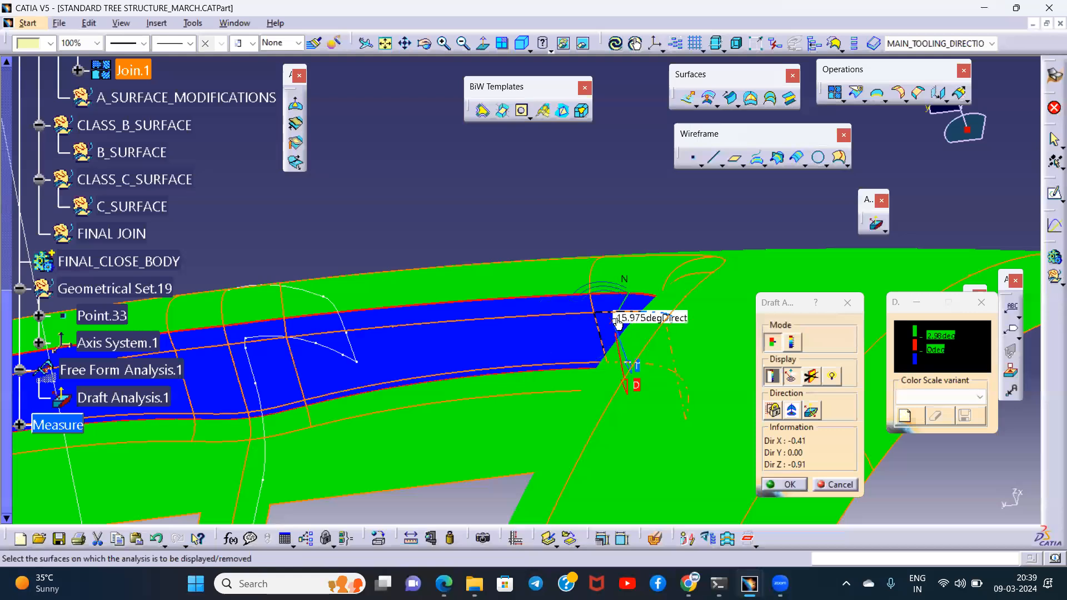
middle_click_drag(562, 304, 415, 326)
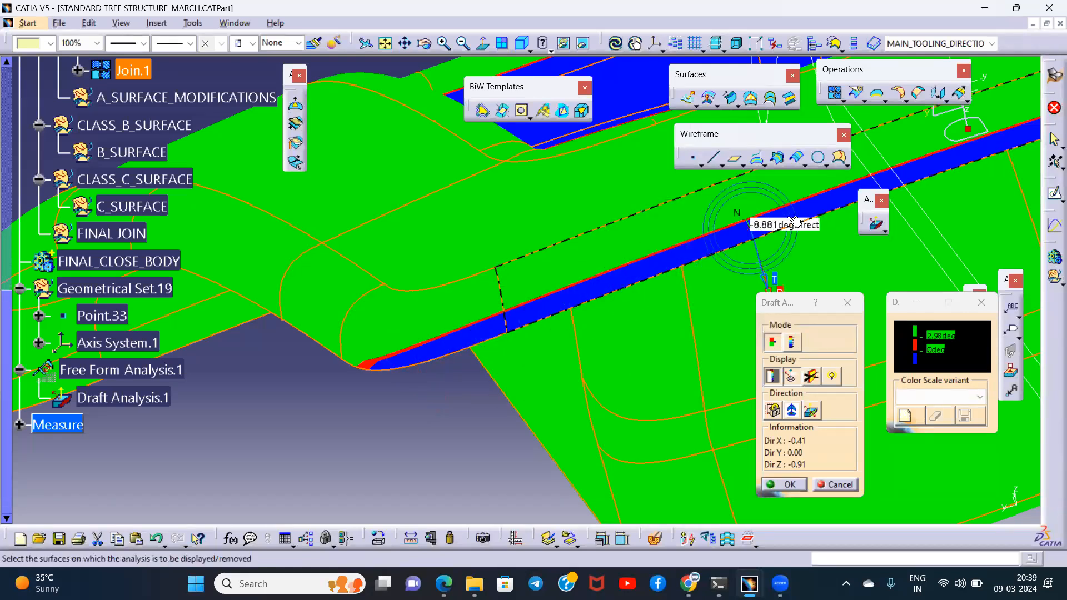
- Read the draft angles along the blue outer edge band of the surface and close the draft analysis
middle_click_drag(810, 219, 249, 351)
middle_click_drag(746, 219, 365, 336)
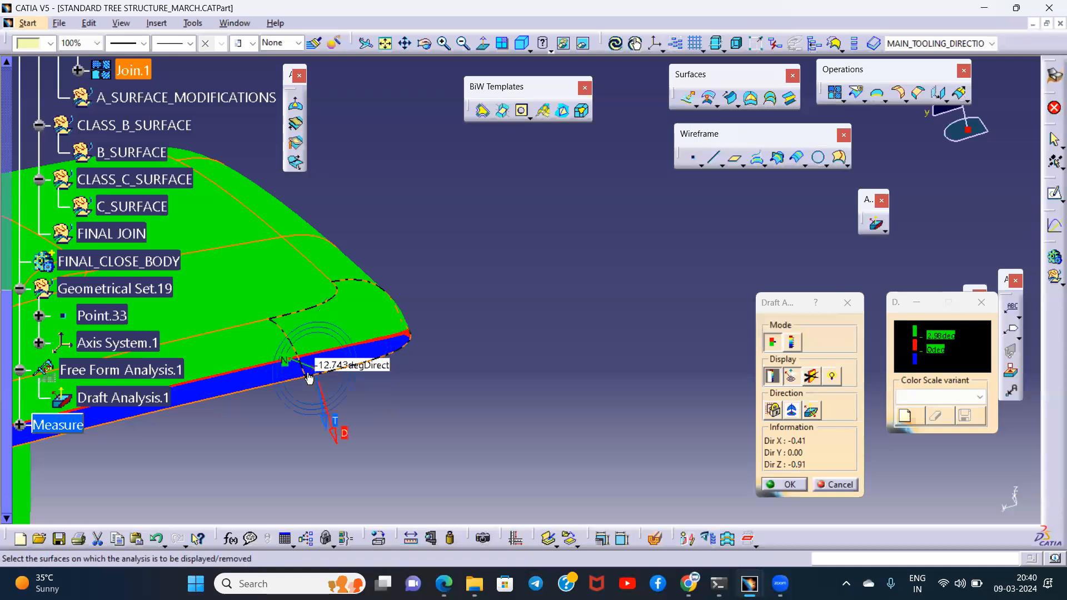
middle_click_drag(342, 326, 314, 437)
middle_click(341, 314)
middle_click_drag(340, 351, 403, 297)
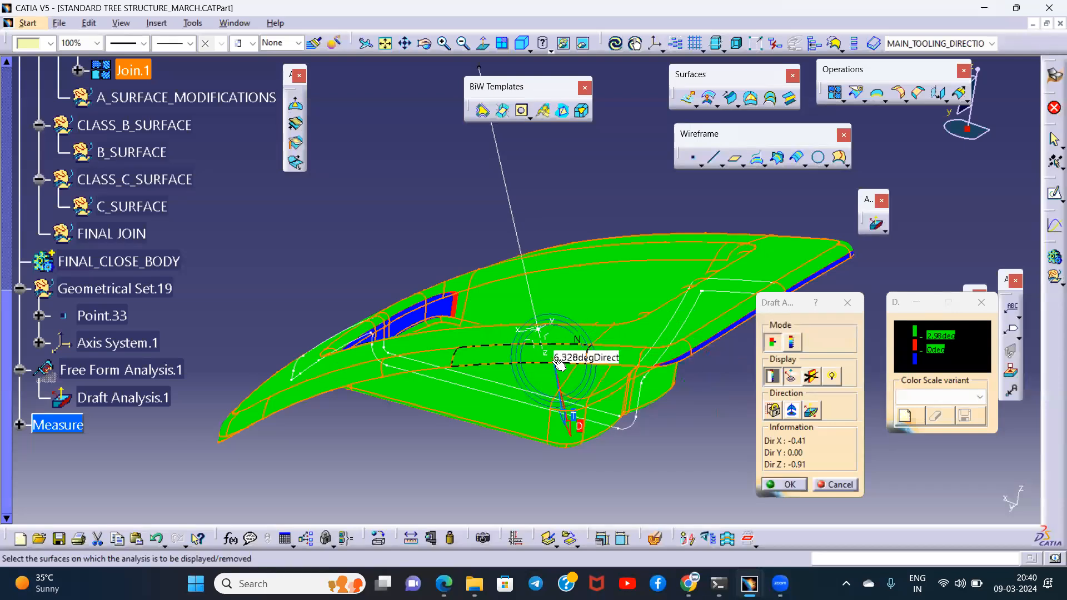
left_click(847, 303)
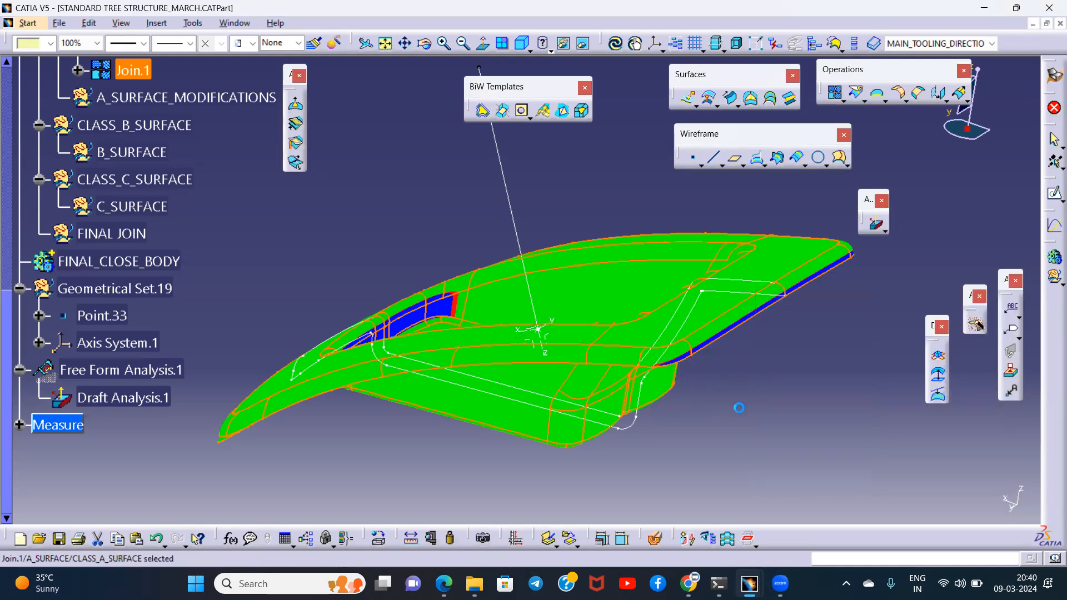
mouse_move(545, 373)
middle_mouse_down()
mouse_move(572, 371)
mouse_move(555, 380)
middle_mouse_up()
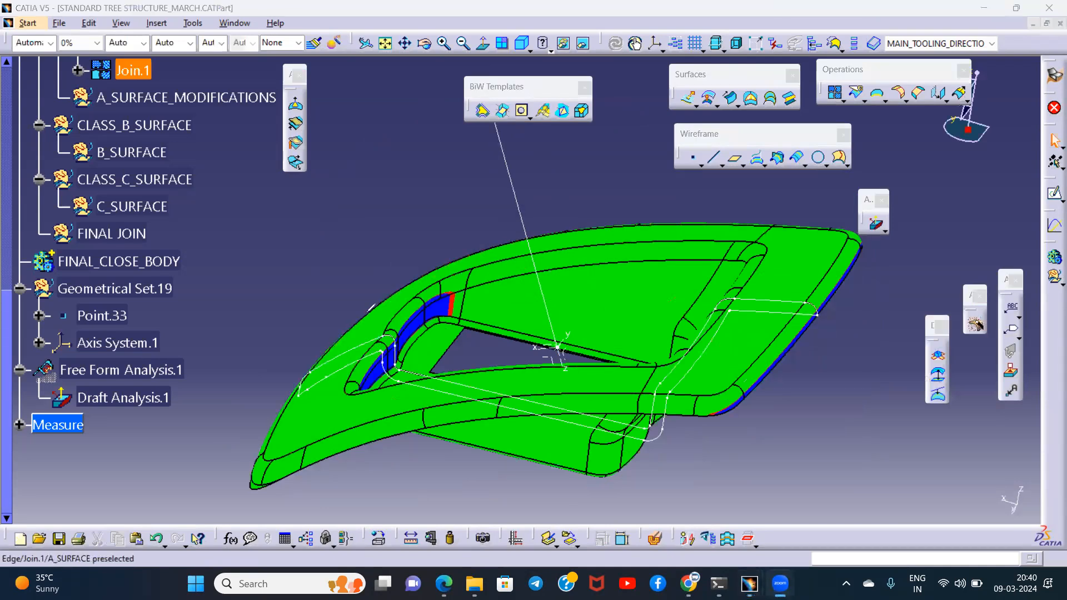
left_click_drag(399, 310, 445, 293)
left_click_drag(816, 290, 855, 339)
left_click_drag(207, 278, 934, 332)
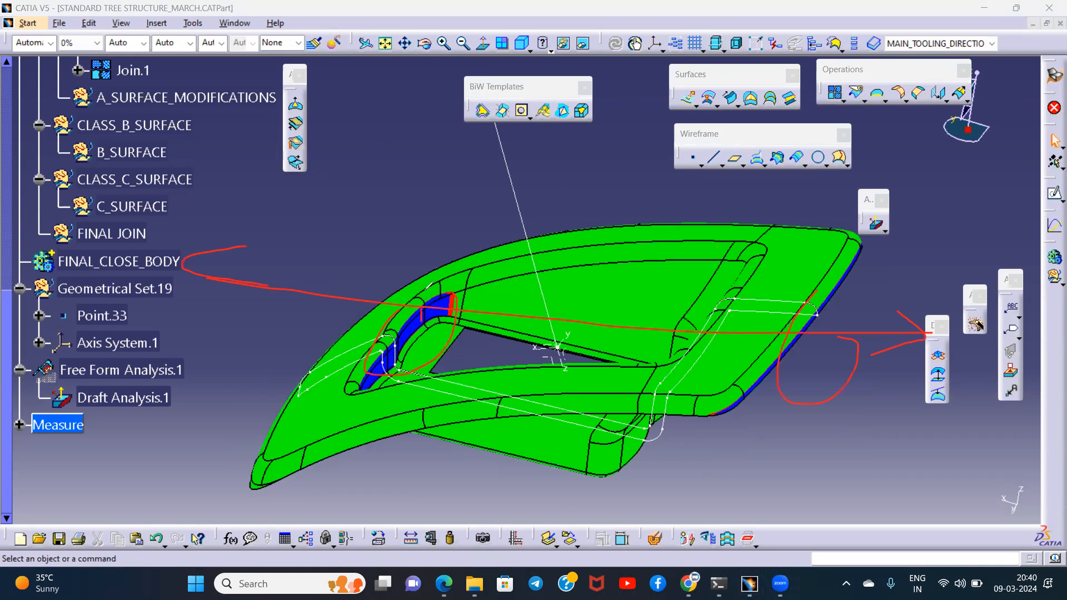
mouse_move(521, 245)
left_mouse_down()
mouse_move(554, 337)
mouse_move(595, 175)
left_mouse_up()
left_click_drag(554, 338, 424, 197)
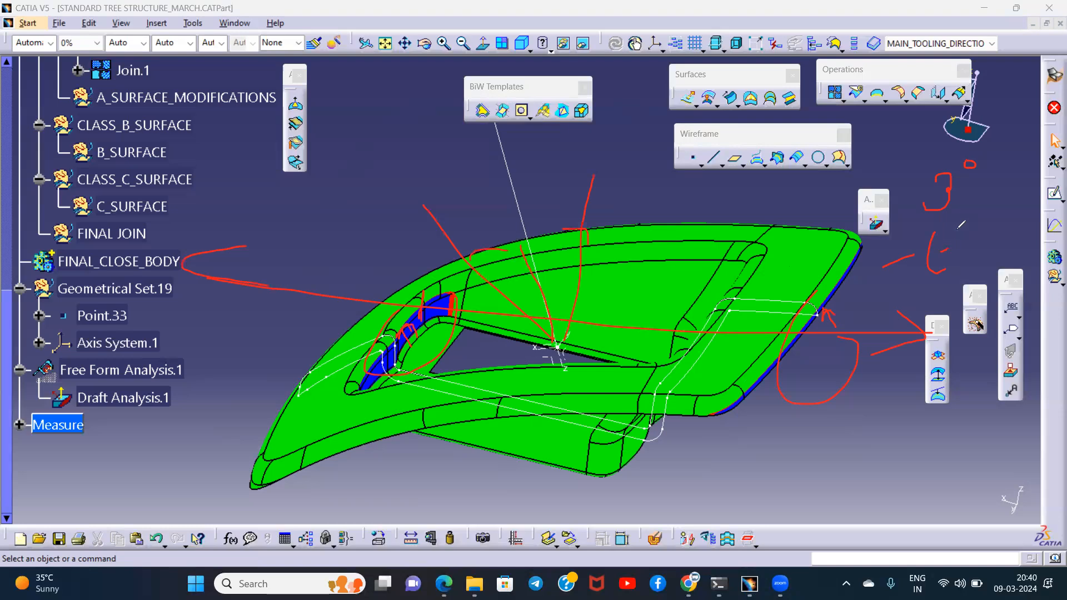
left_click_drag(899, 301, 1018, 244)
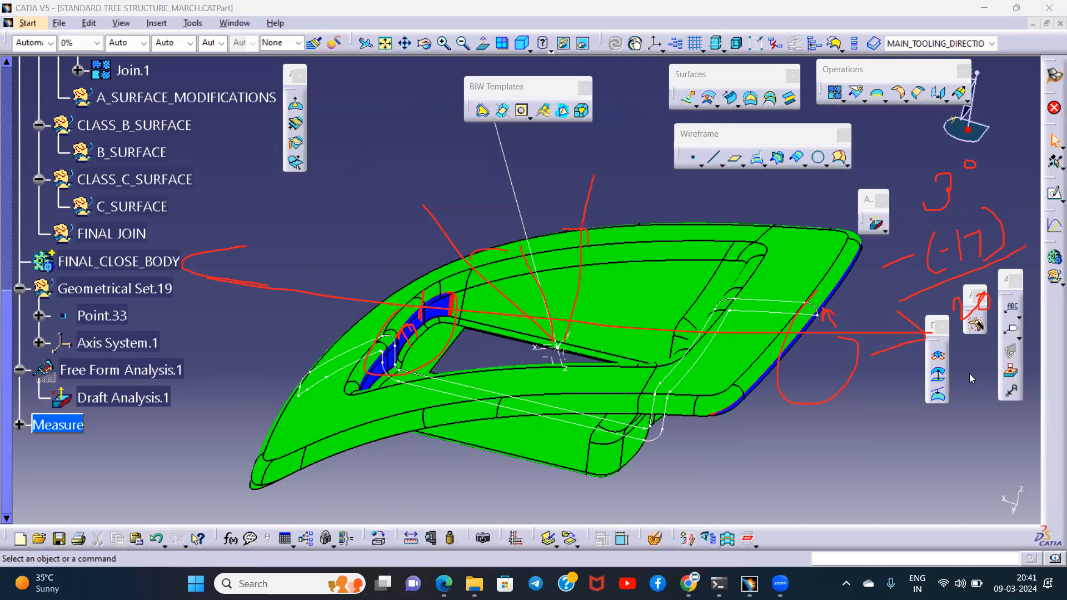
key("Escape")
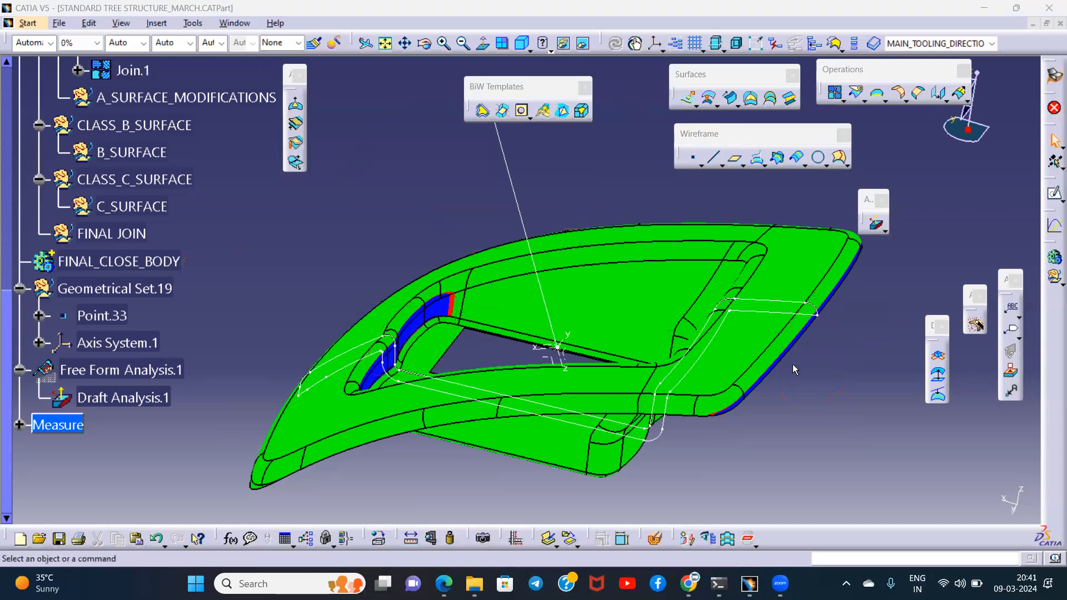
middle_click_drag(574, 404, 595, 231)
scroll(332, 315, "up", 5)
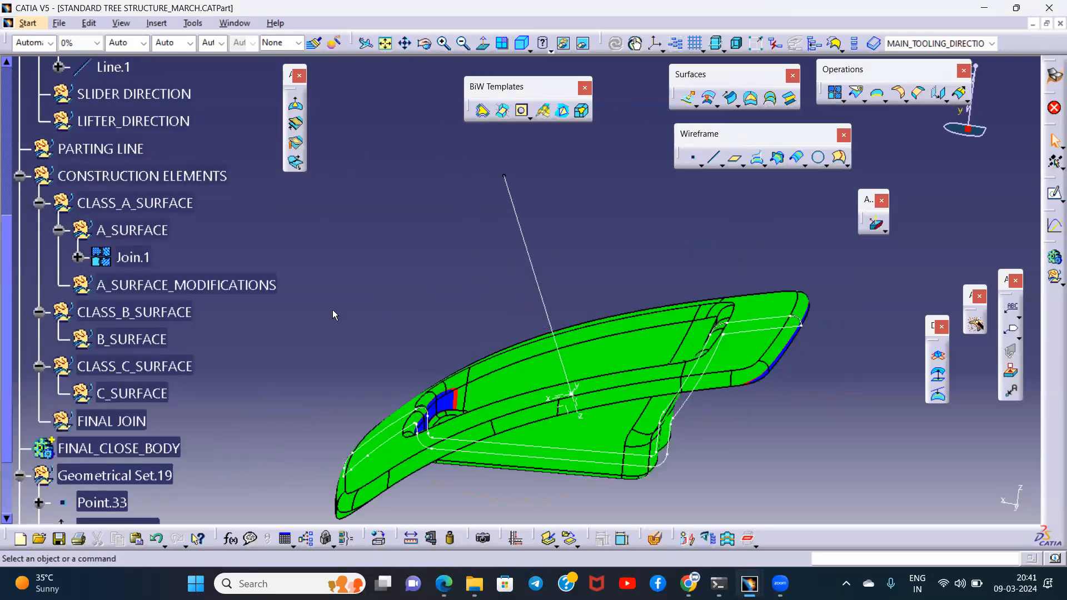
scroll(328, 298, "down", 3)
middle_click_drag(614, 210, 519, 282)
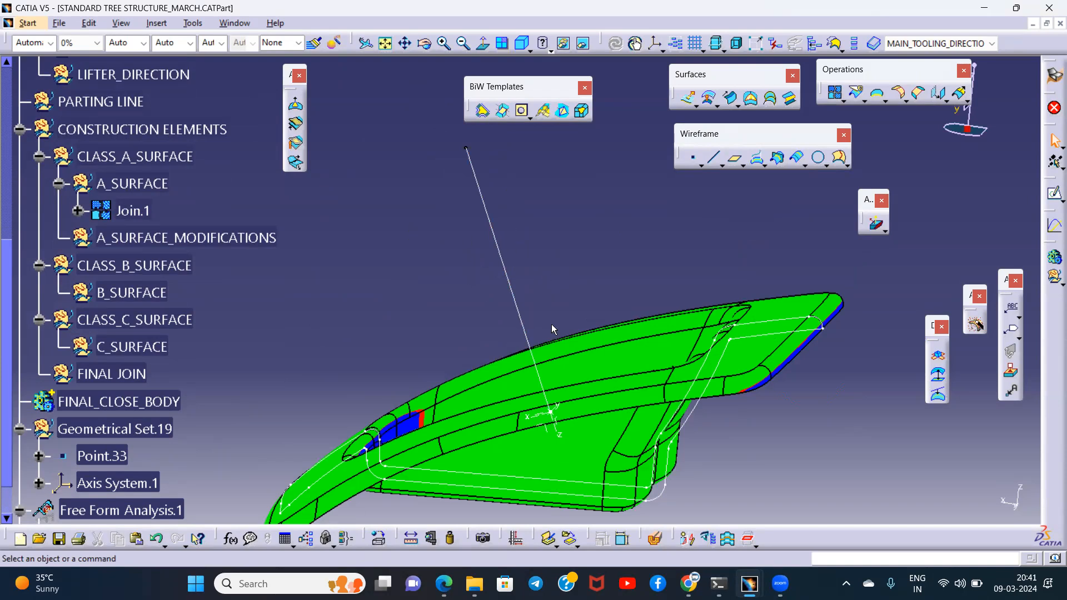
middle_click_drag(629, 267, 638, 333)
left_click(510, 241)
left_click(565, 237)
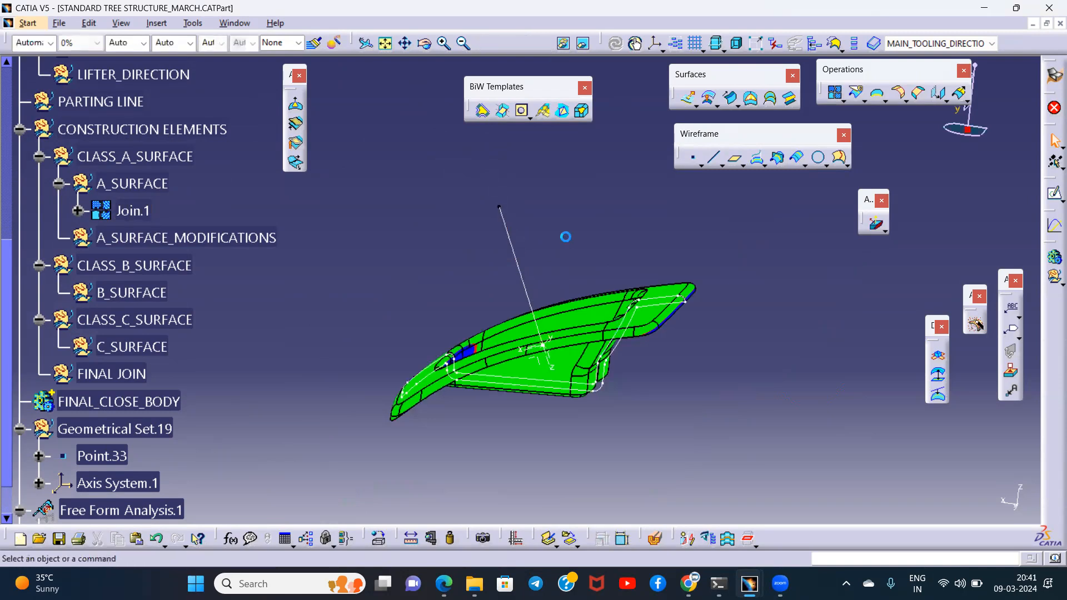
- Define a new Angle/Normal to curve line with Line.1 as the curve, Point.33 as the point and the ZX plane of Axis System.1 as support
left_click(713, 158)
left_click(891, 253)
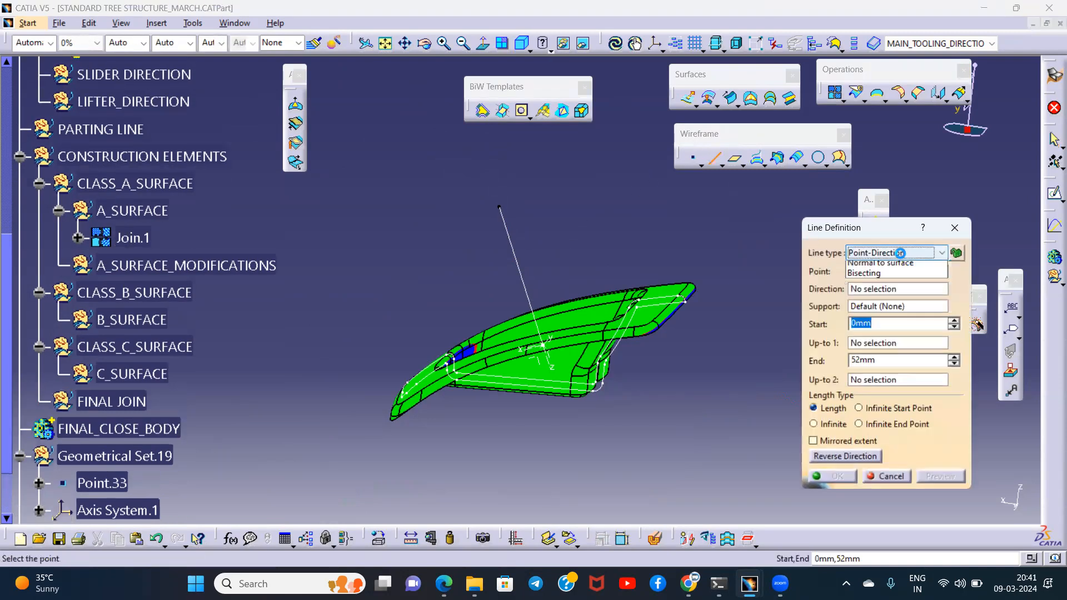
left_click(874, 289)
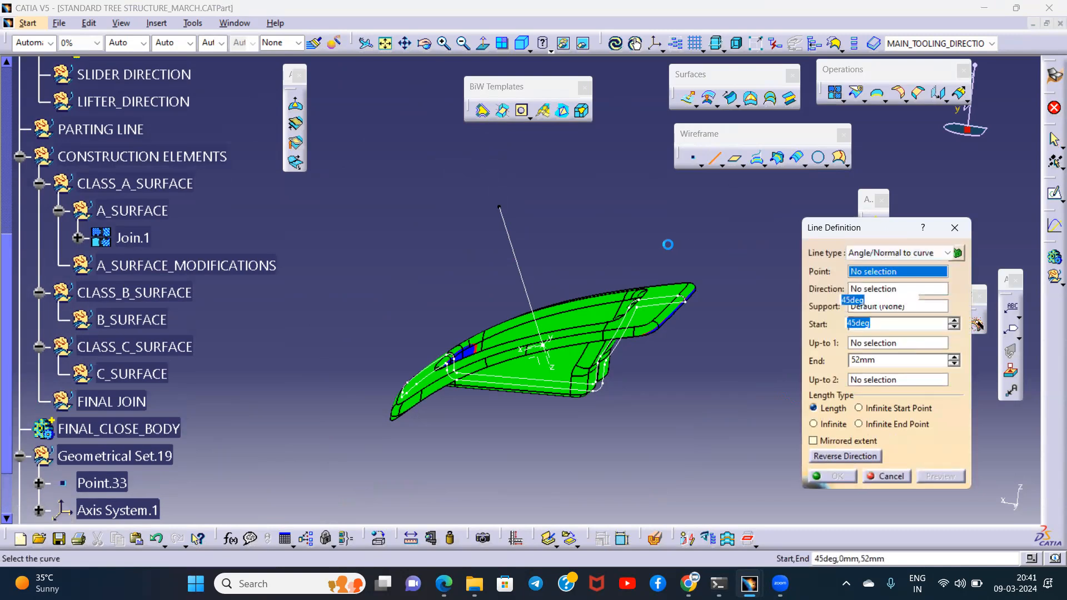
middle_click_drag(617, 238, 588, 295)
left_click(496, 231)
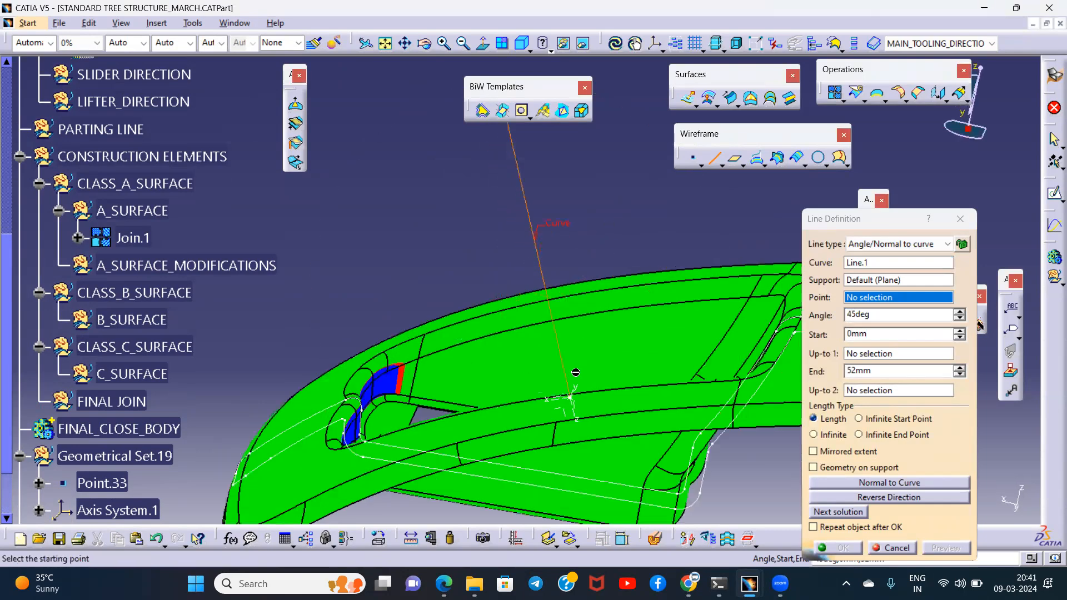
left_click(572, 401)
middle_click_drag(585, 336, 549, 320)
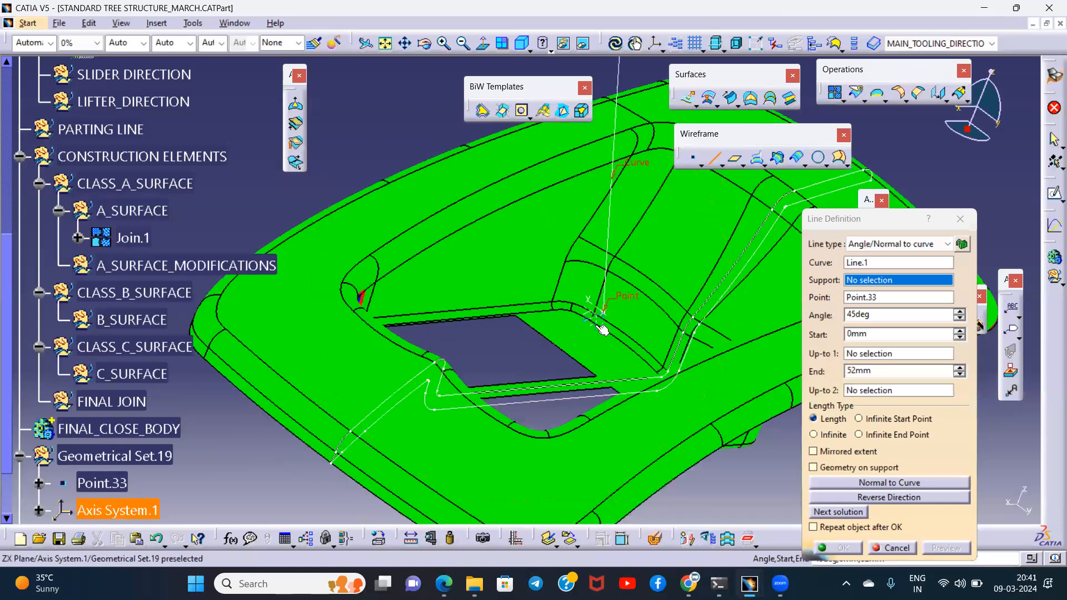
left_click(605, 328)
middle_click_drag(659, 335, 544, 322)
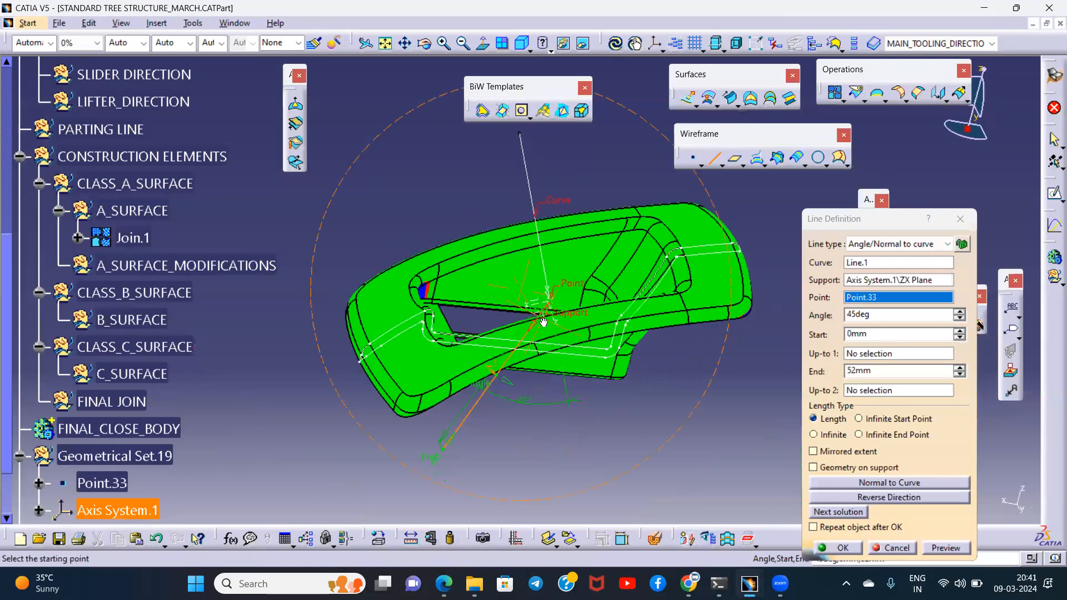
- Reverse the new line's direction, set its angle to 20 deg and create it
left_click(886, 499)
left_click_drag(883, 314, 791, 318)
type("20")
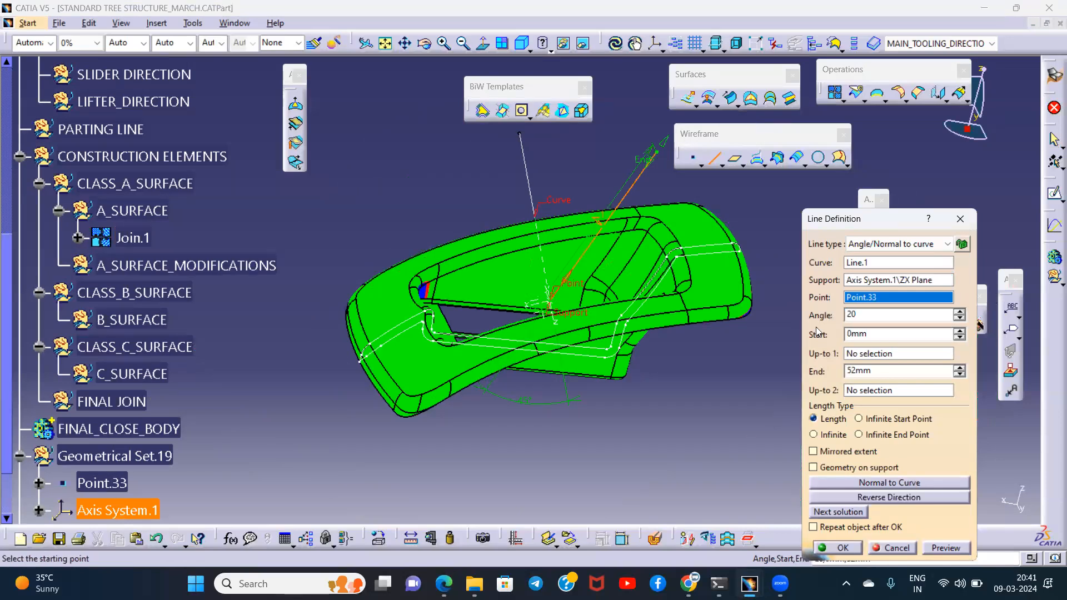
left_click(945, 548)
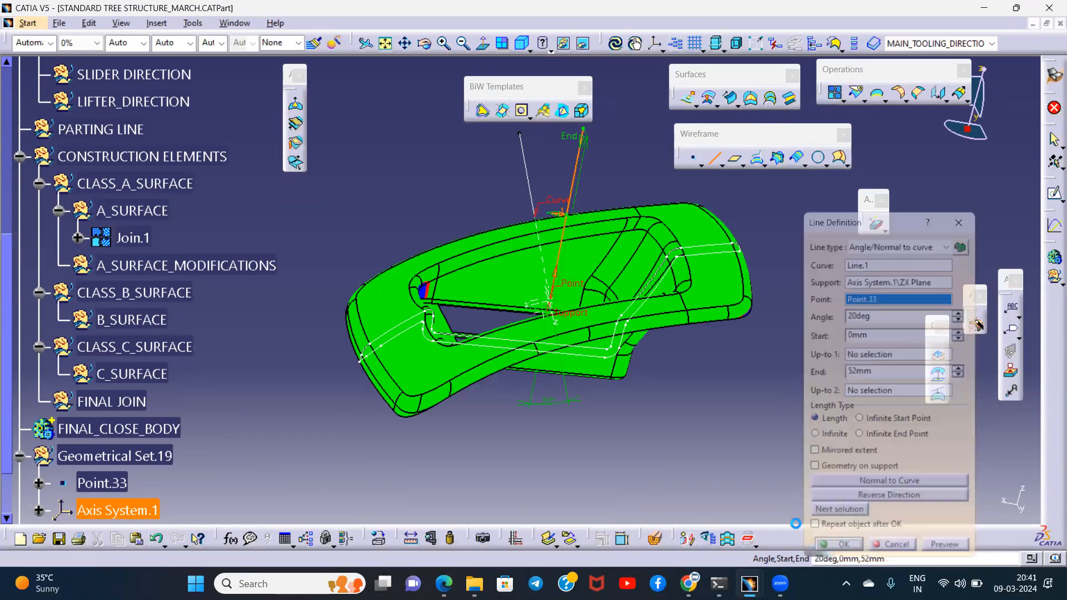
- Edit Draft Analysis.1 to take its draft direction from the compass placed on the new 20 deg line, and confirm it
middle_click_drag(581, 218, 537, 222)
scroll(195, 291, "down", 3)
double_click(122, 331)
middle_click_drag(536, 357, 492, 350)
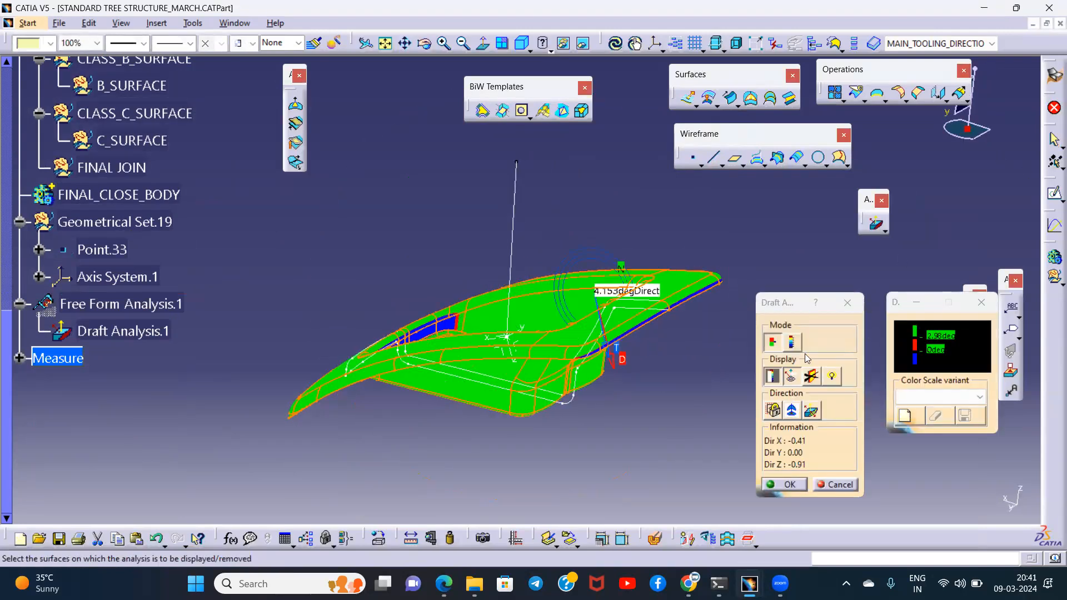
left_click(792, 377)
left_click_drag(970, 126, 514, 209)
left_click(792, 410)
left_click(792, 412)
middle_click_drag(534, 221, 617, 274)
left_click(789, 487)
middle_click_drag(476, 342, 511, 376)
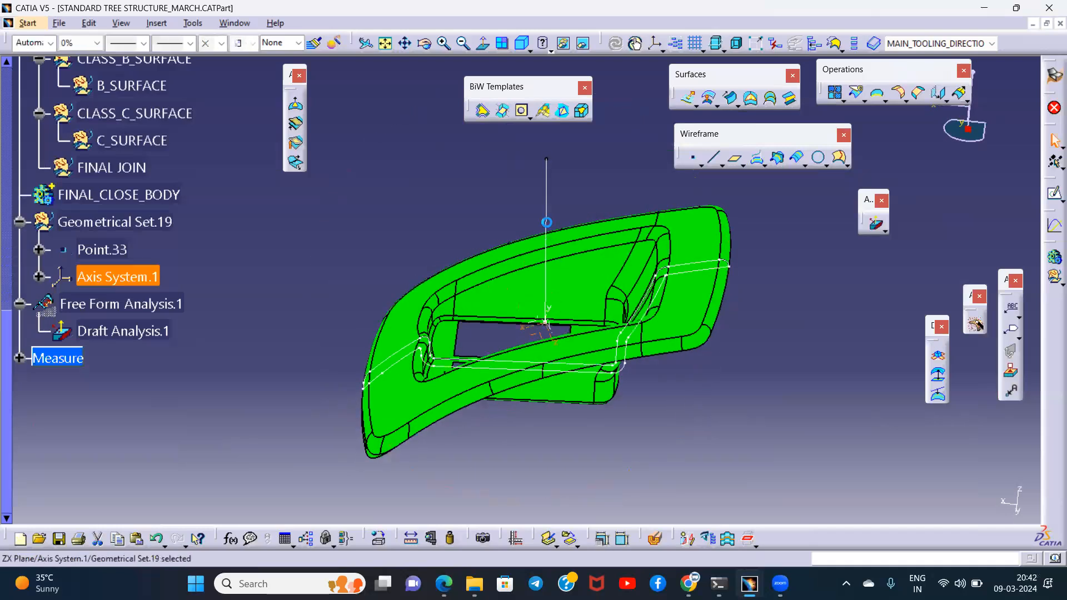
- Hide Axis System.1 and Draft Analysis.1
left_click(546, 191)
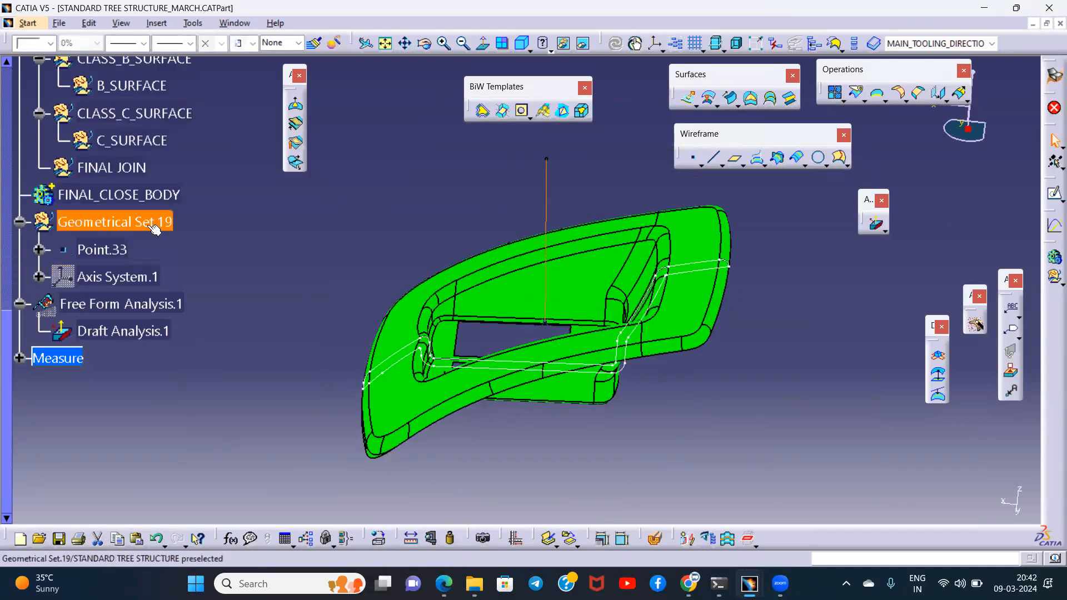
right_click(116, 330)
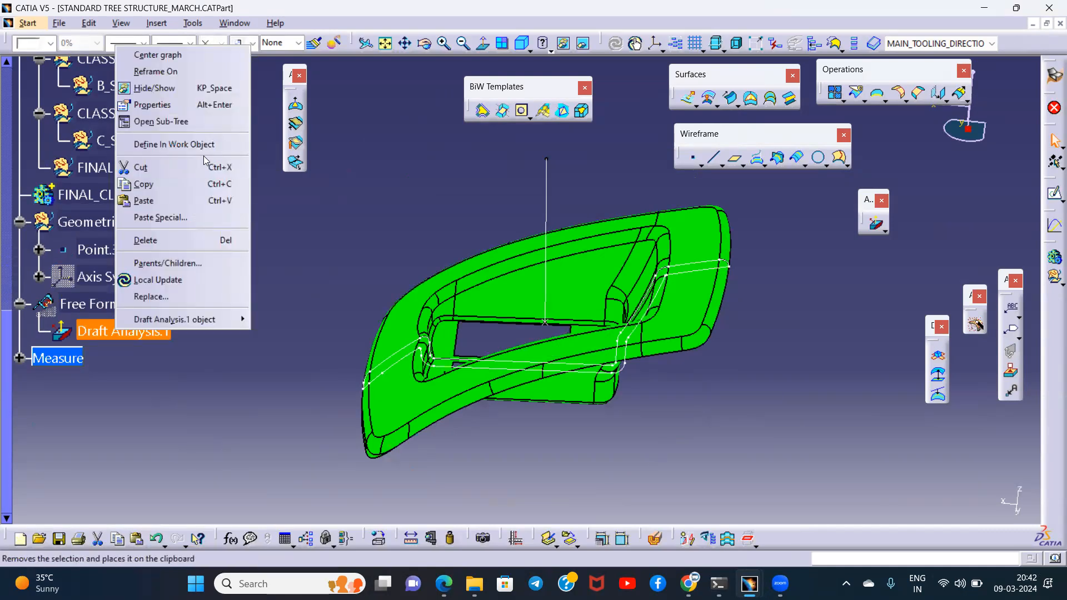
left_click(161, 88)
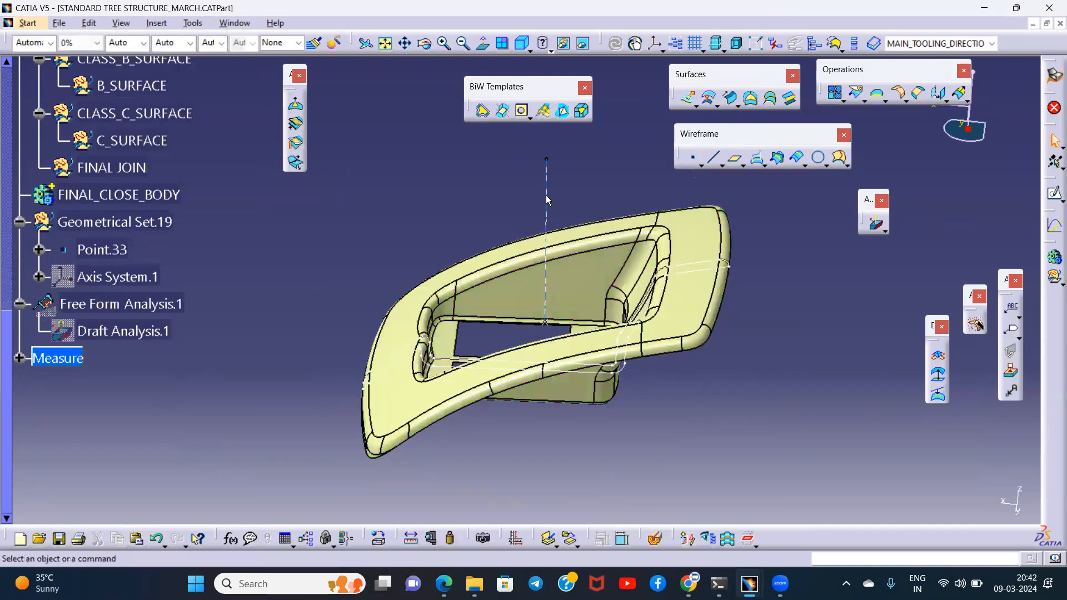
- Give the new tooling direction line a thickness of 1 mm and a dashed line type
left_click(546, 200)
scroll(273, 219, "up", 1)
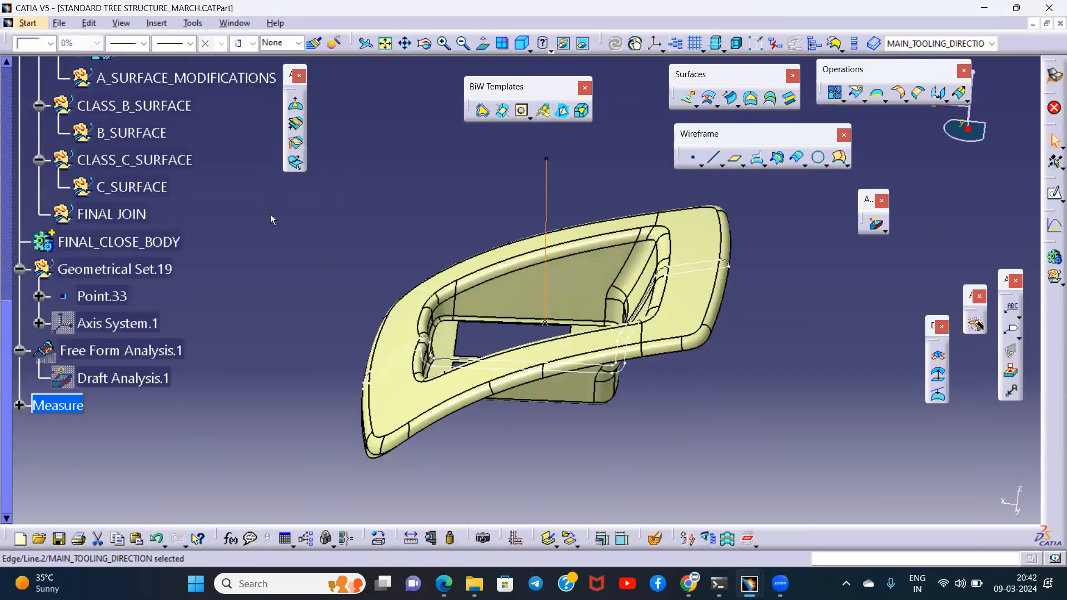
left_click(143, 44)
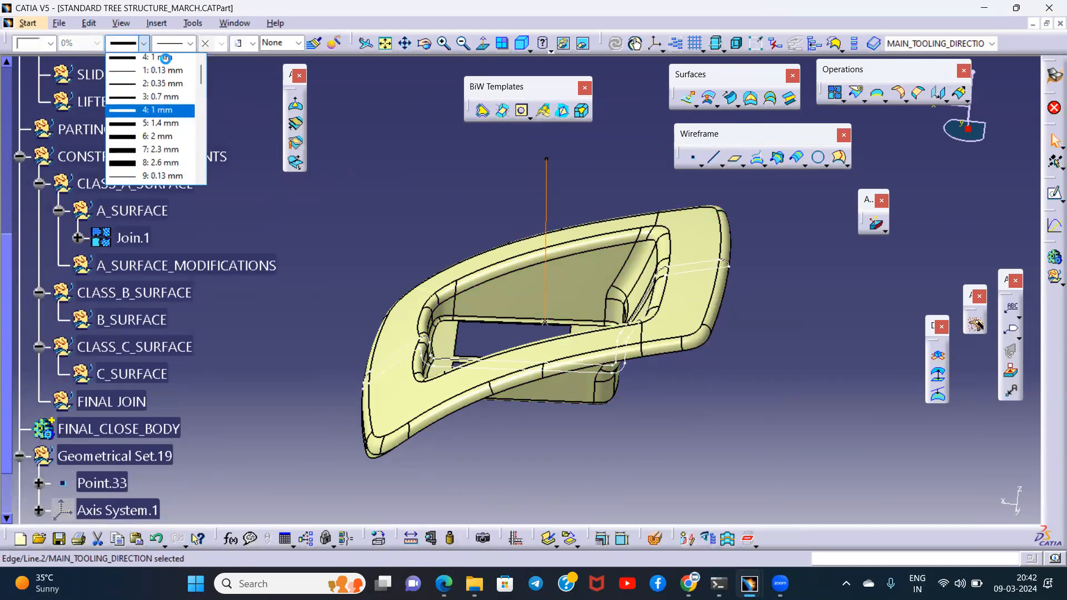
left_click(165, 58)
left_click(190, 43)
left_click(186, 89)
middle_click_drag(464, 353, 500, 287)
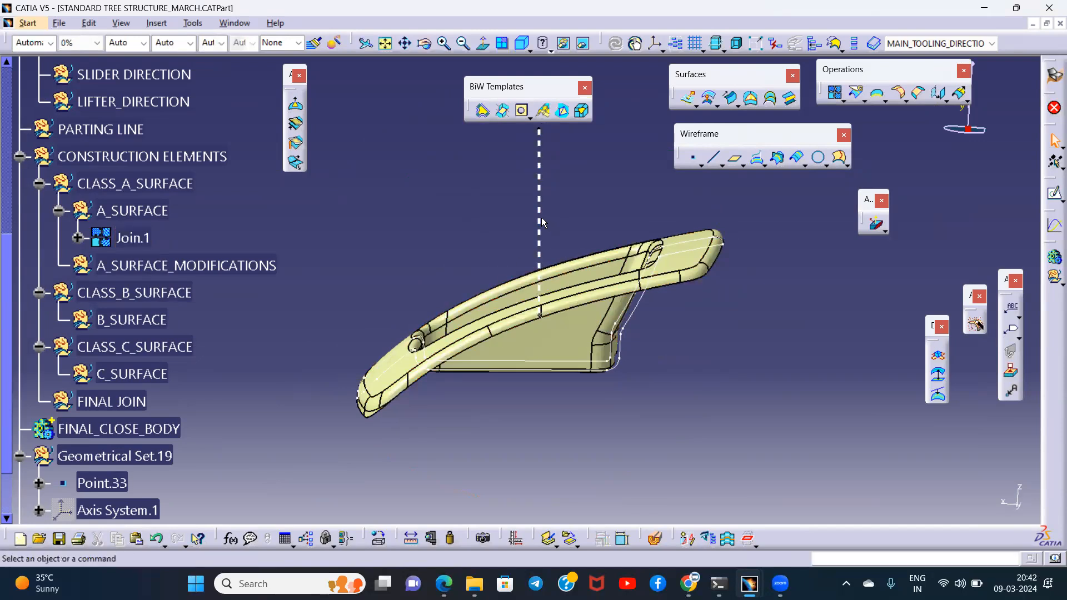
- Create a plane through three points, picking three vertices of Curve.2 at its upper bend near the part's tall end
middle_click_drag(571, 304, 647, 311)
left_click(735, 158)
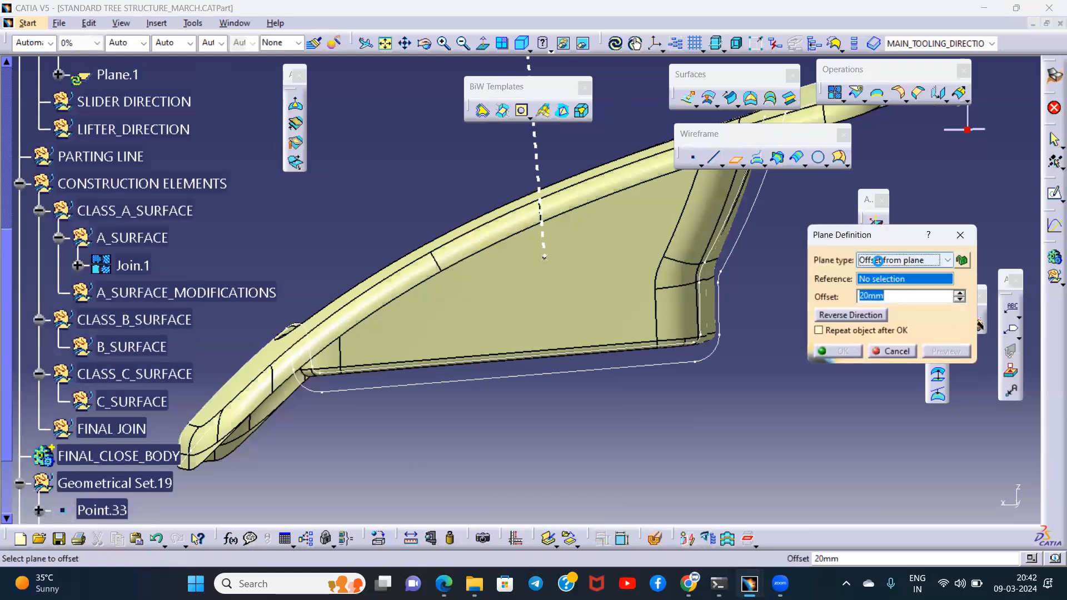
left_click(900, 260)
left_click(892, 305)
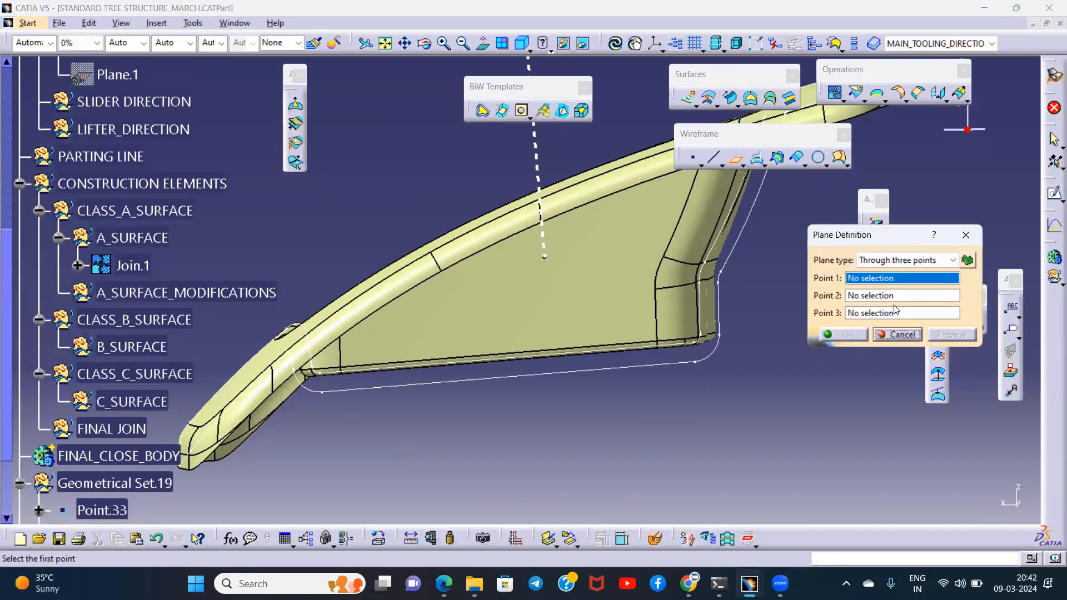
middle_click_drag(694, 315, 639, 225)
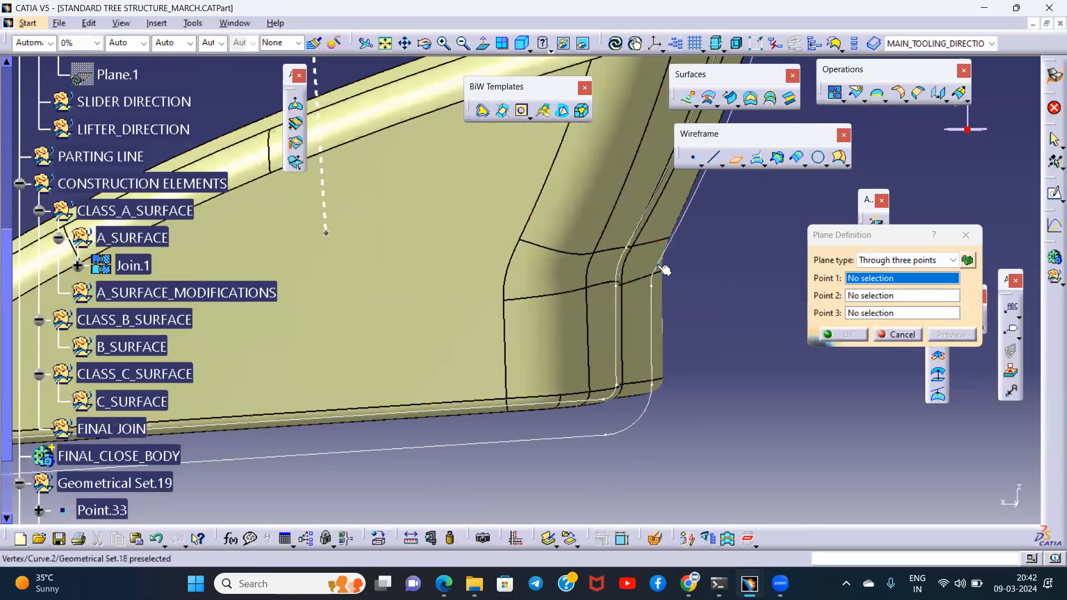
left_click(656, 270)
left_click(654, 284)
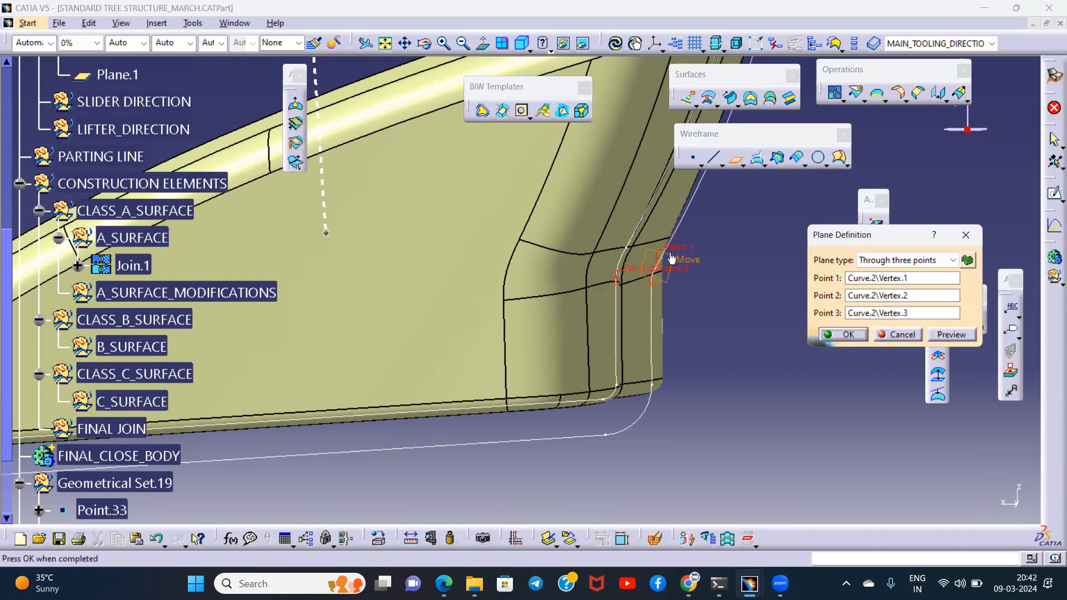
left_click(856, 340)
- Cut the part with a dynamic section along the plane of Curve.2 to expose its cross-section profile
middle_click_drag(714, 267, 689, 334)
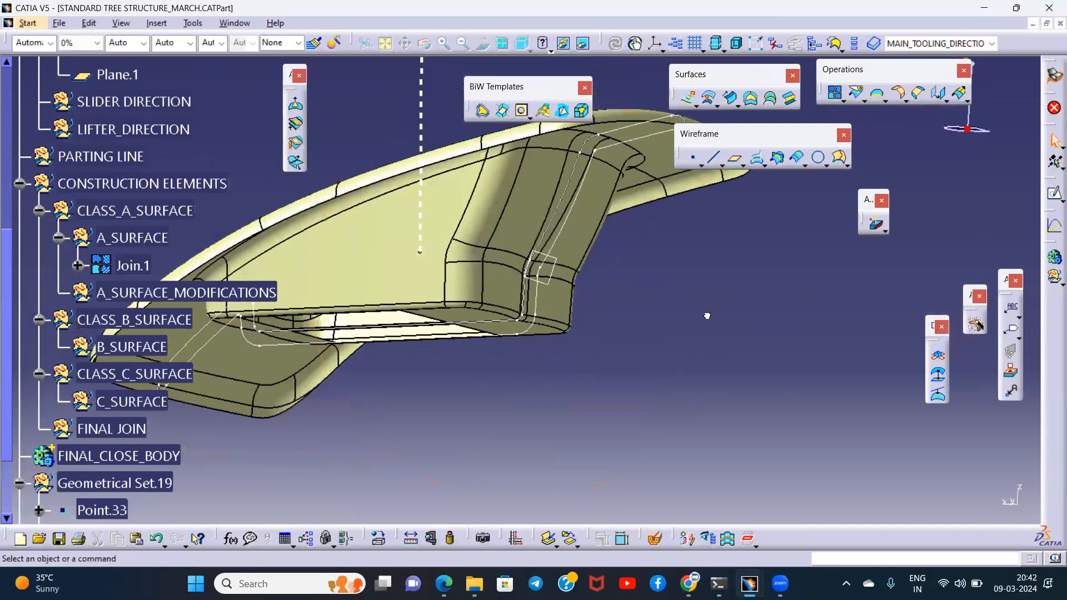
left_click(657, 539)
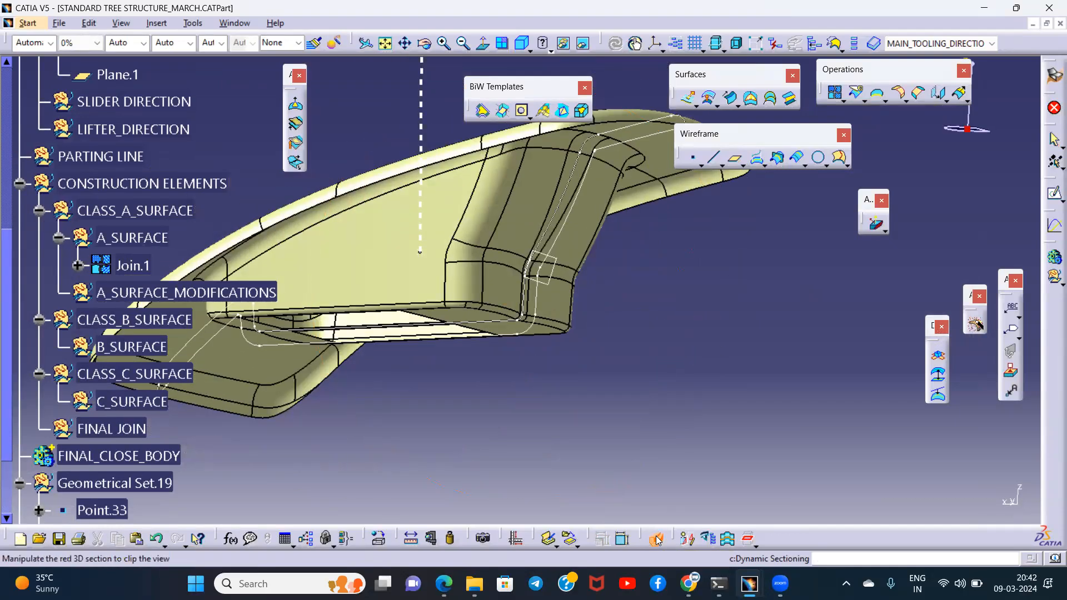
left_click_drag(688, 469, 749, 367)
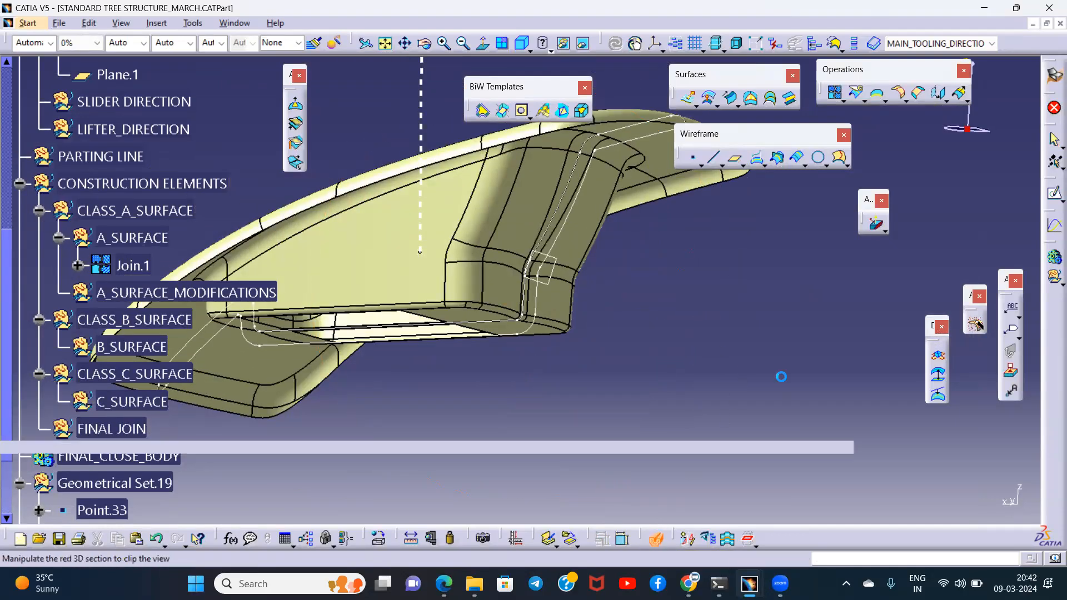
middle_click_drag(559, 260, 560, 305)
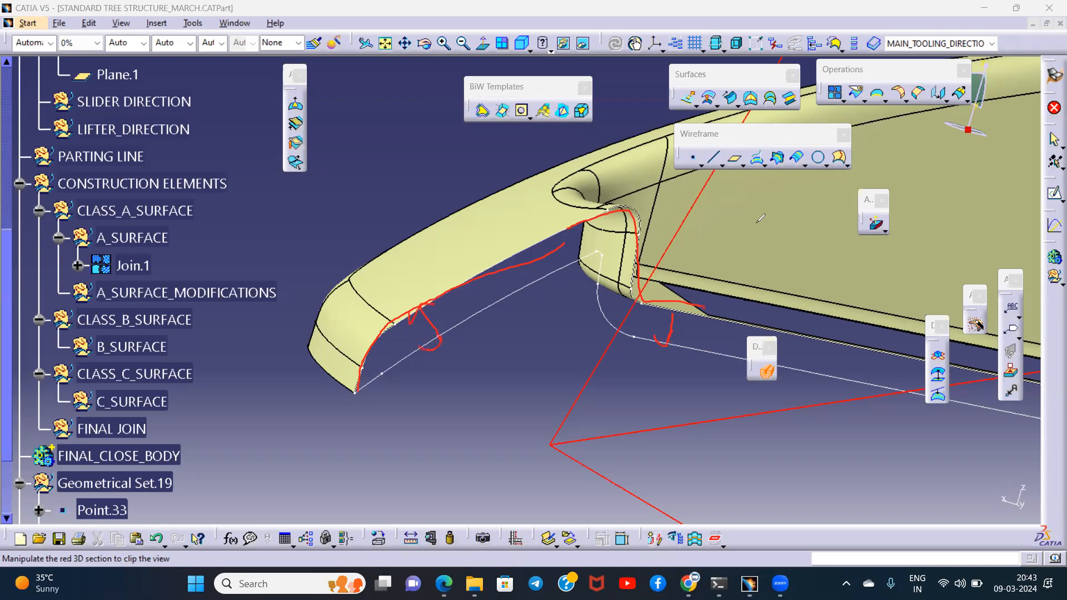
- Undock the measuring tools and measure the distance between the profile's lower front corner vertex and the matching vertex of the inner curve
left_click(414, 552)
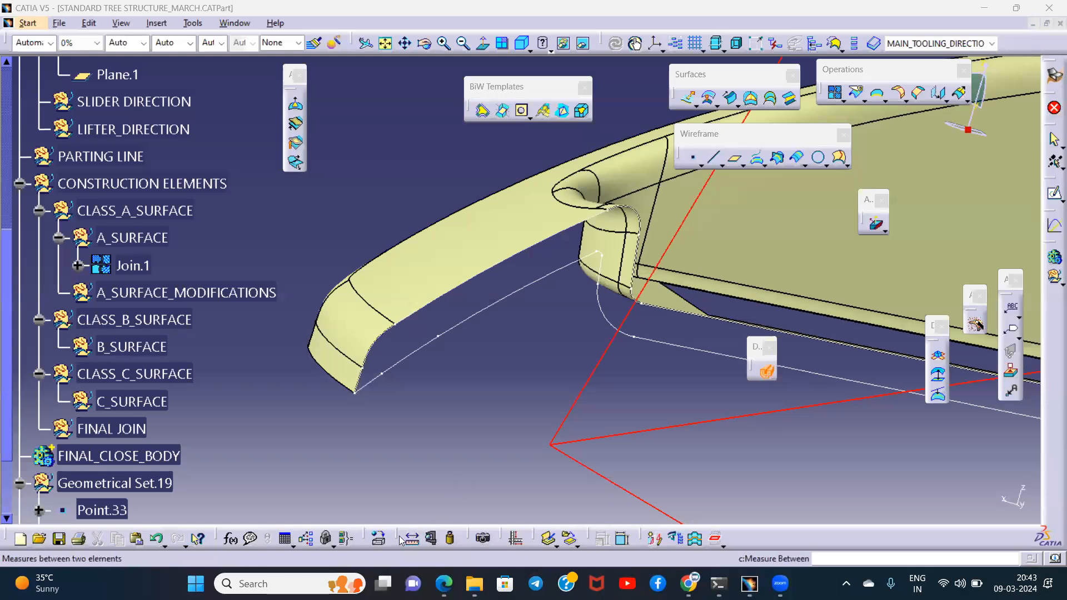
left_click(667, 401)
left_click_drag(667, 401, 618, 410)
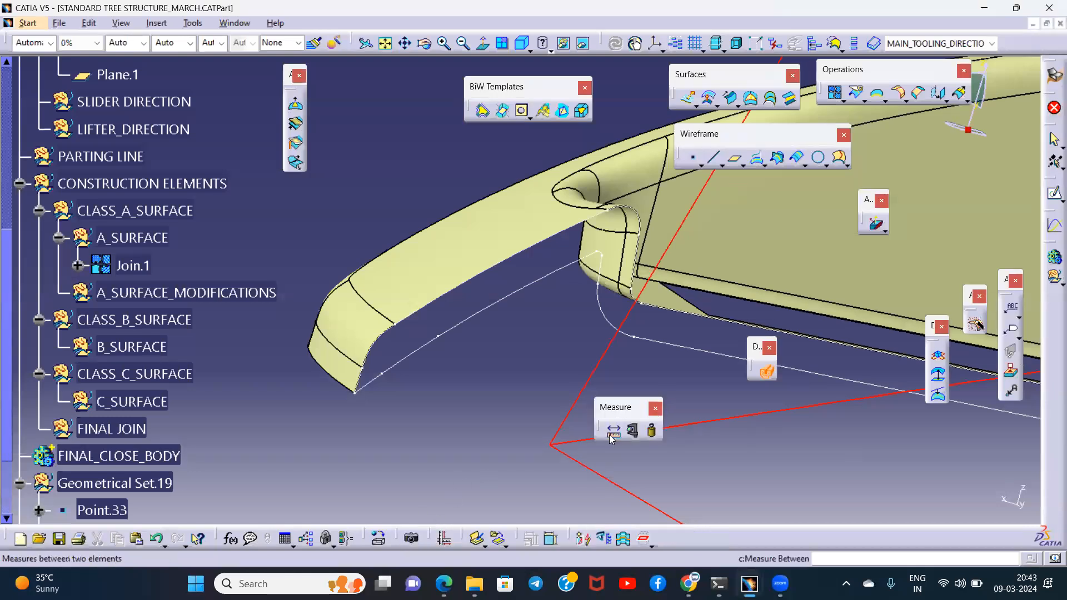
left_click(611, 432)
middle_click_drag(506, 315, 471, 266)
middle_click_drag(529, 279, 525, 296)
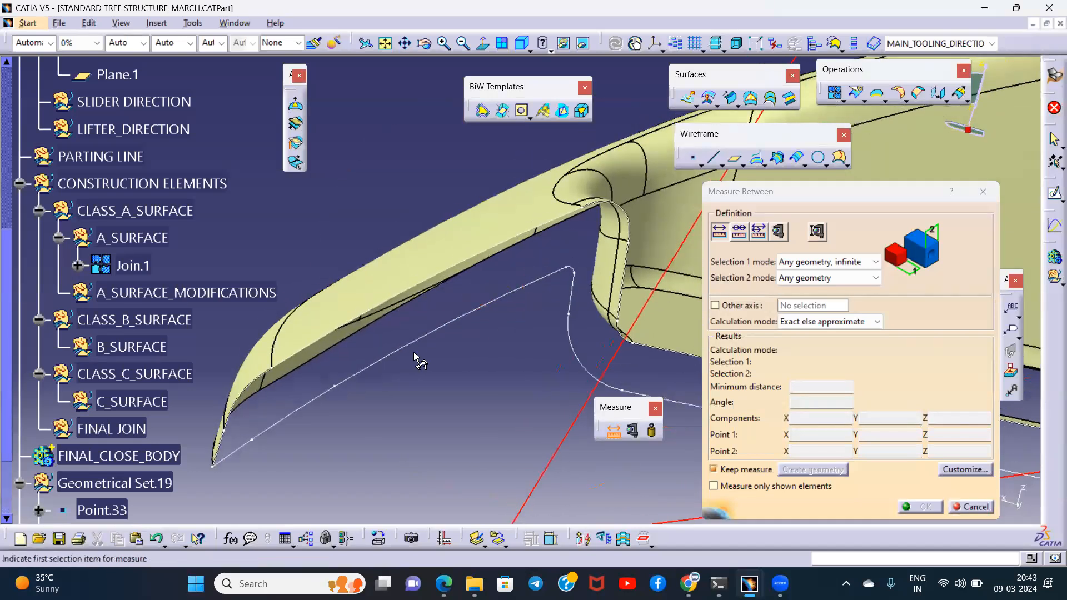
middle_click_drag(417, 353, 470, 321)
middle_click_drag(427, 386, 481, 345)
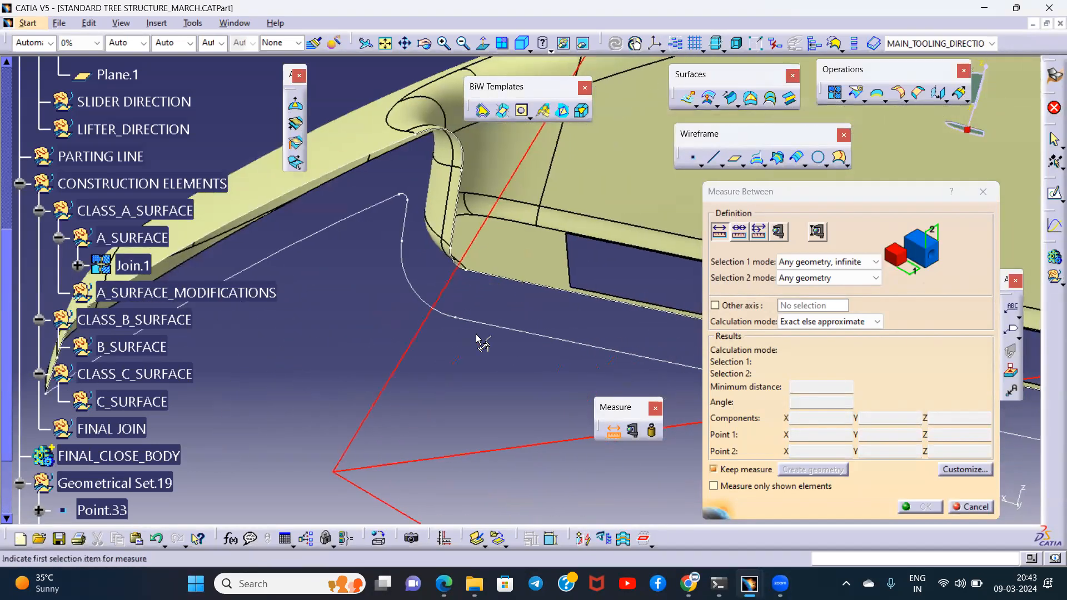
left_click(469, 271)
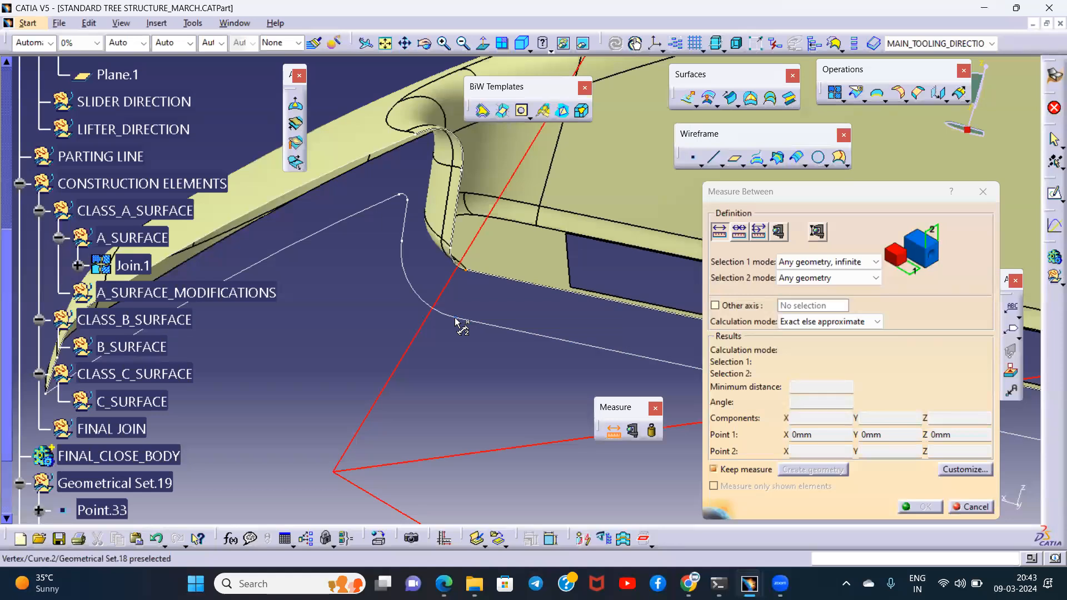
- Measure the gap between the two profile lines of Curve.2 at both ends of the opposite lower corner radius
middle_click_drag(529, 327, 257, 267)
middle_click_drag(687, 347, 492, 275)
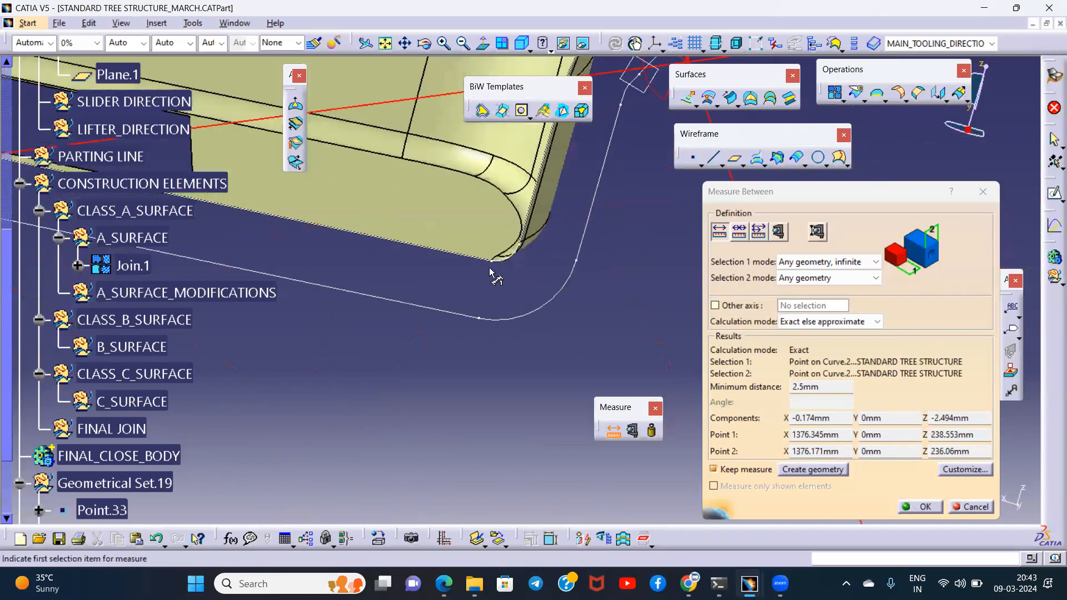
left_click(492, 266)
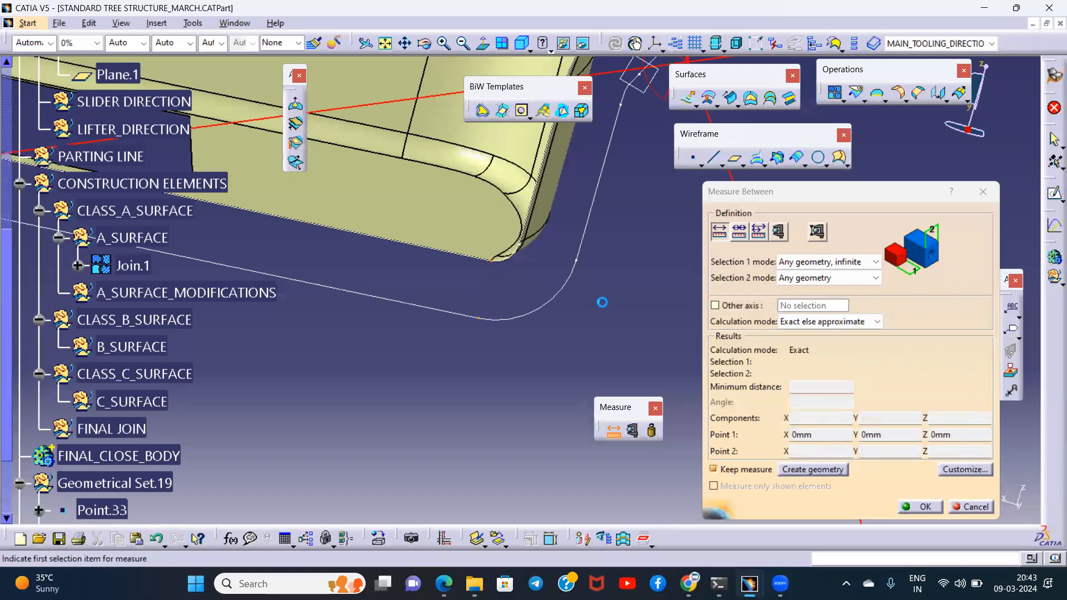
middle_click_drag(585, 216, 520, 267)
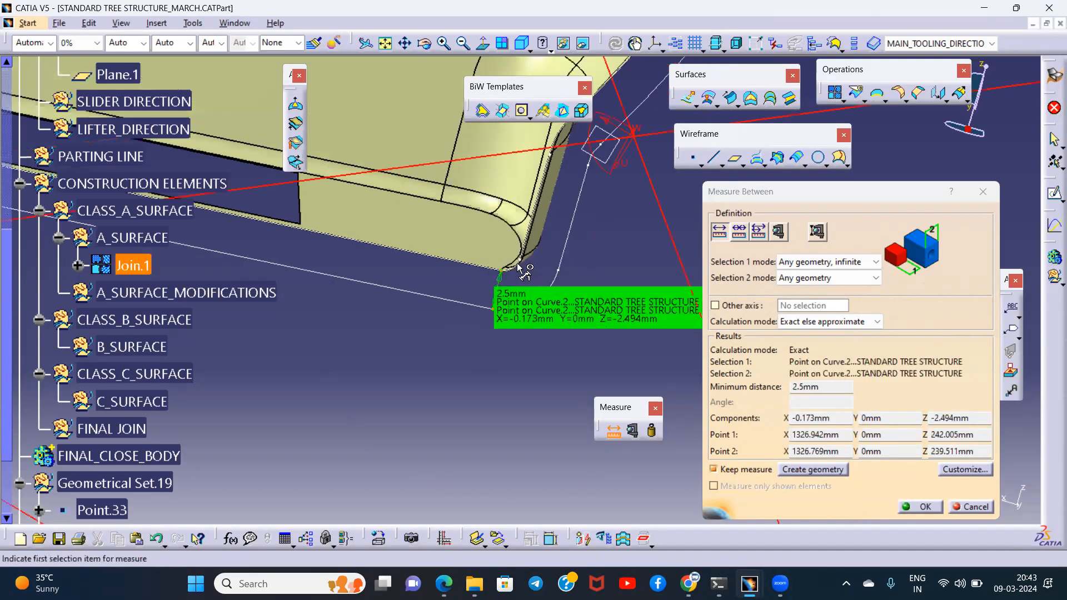
left_click(521, 263)
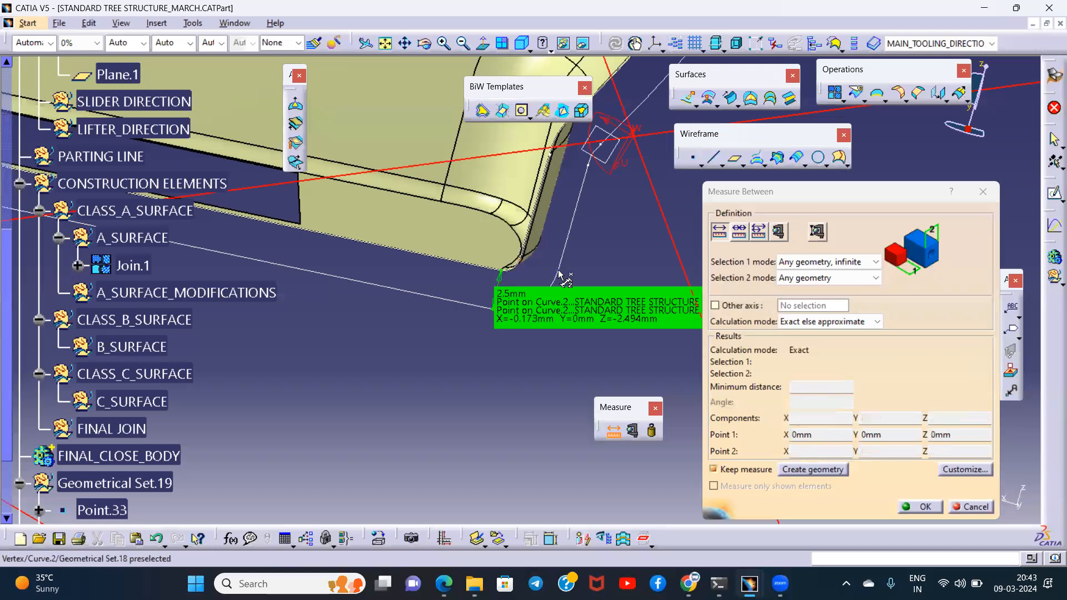
- Measure the distance between the matching vertices of the two Curve.2 profile lines at the upper bend
middle_click_drag(591, 199, 498, 198)
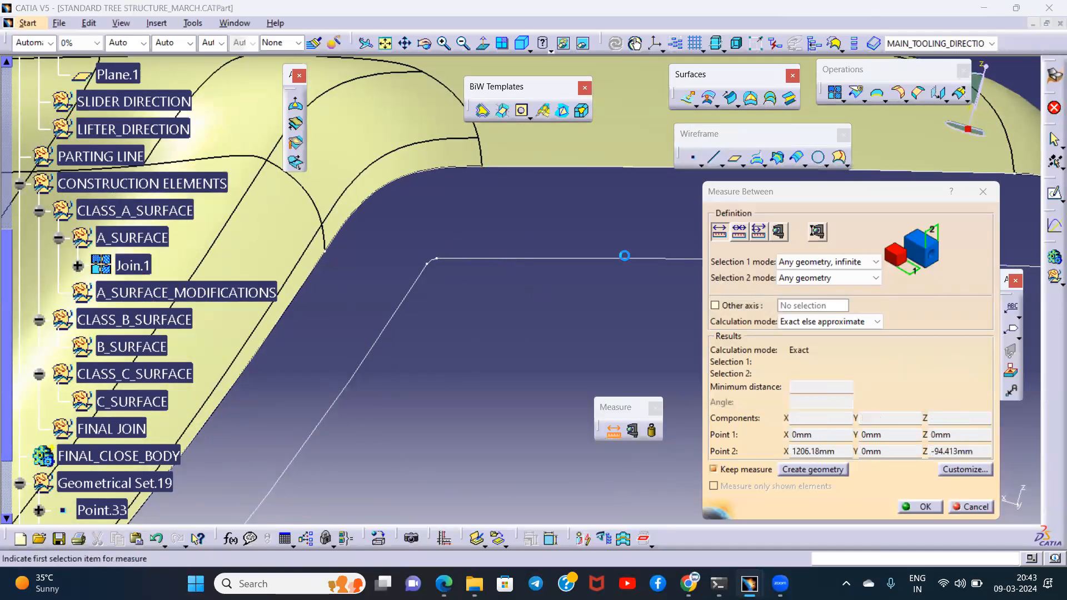
left_click(624, 256)
middle_click_drag(555, 228, 455, 250)
middle_click_drag(377, 267, 559, 167)
middle_click_drag(452, 205, 555, 311)
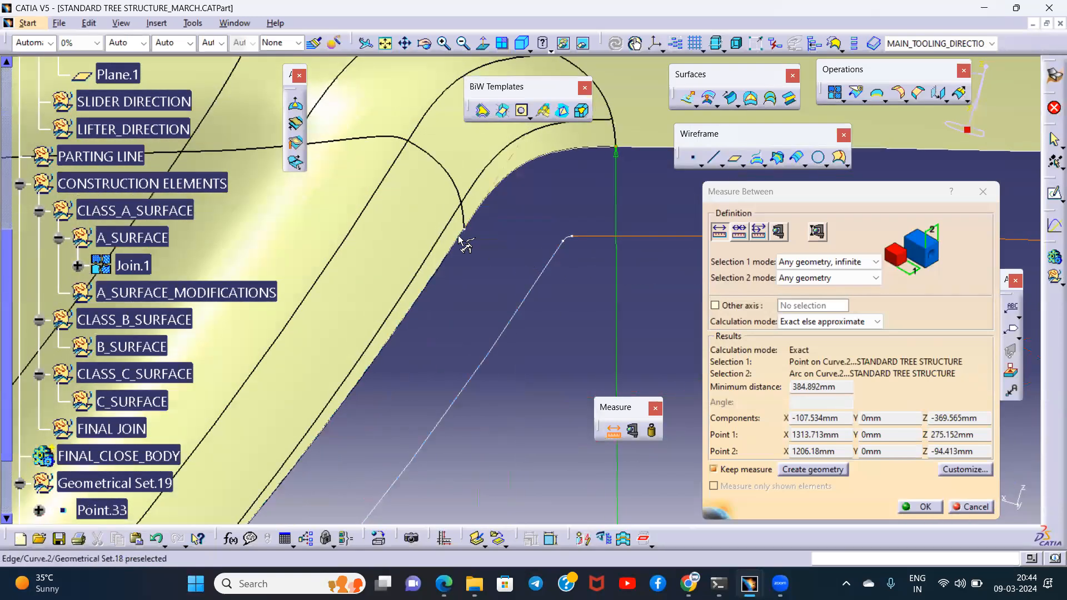
left_click(466, 233)
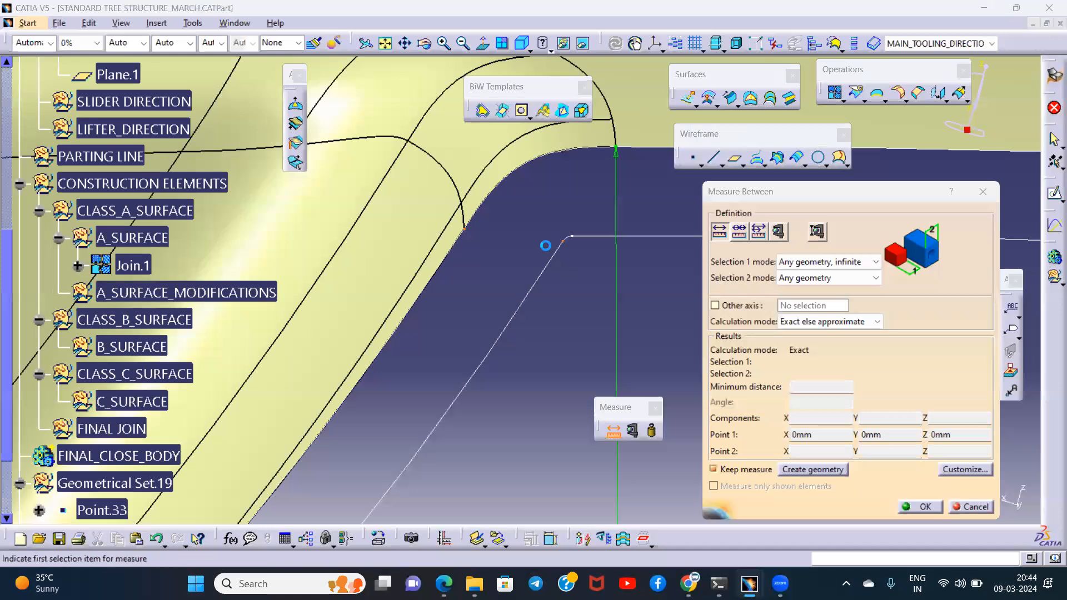
left_click(560, 243)
- Set both measuring selection modes to Edge only and measure between the inner and outer profile edges along the front flange
middle_click_drag(527, 188, 502, 316)
middle_click_drag(370, 486, 451, 353)
middle_click_drag(296, 473, 639, 411)
middle_click_drag(439, 284, 534, 291)
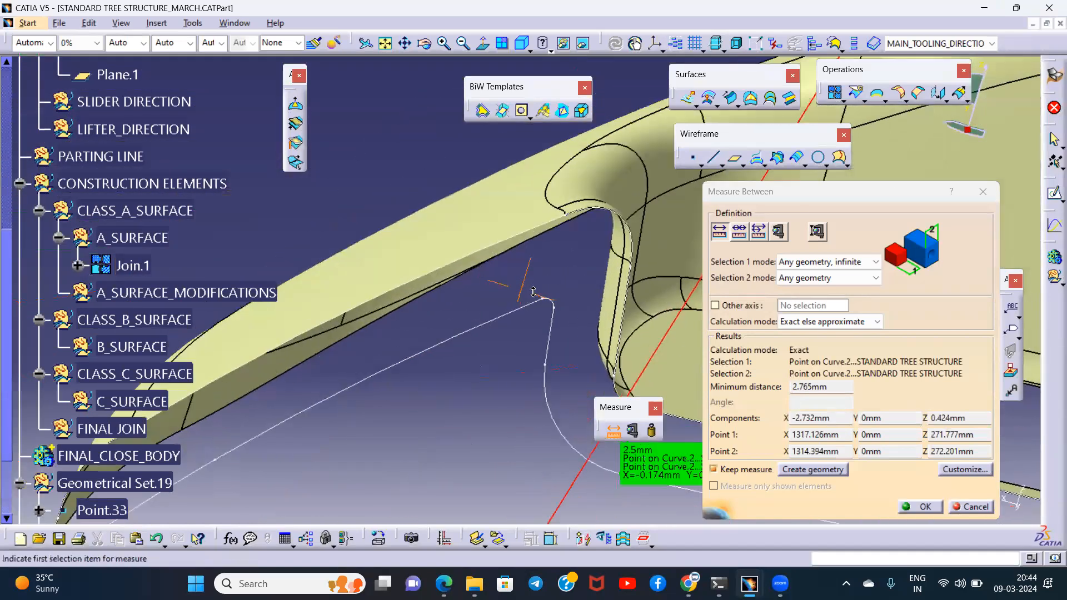
left_click(499, 320)
left_click(793, 259)
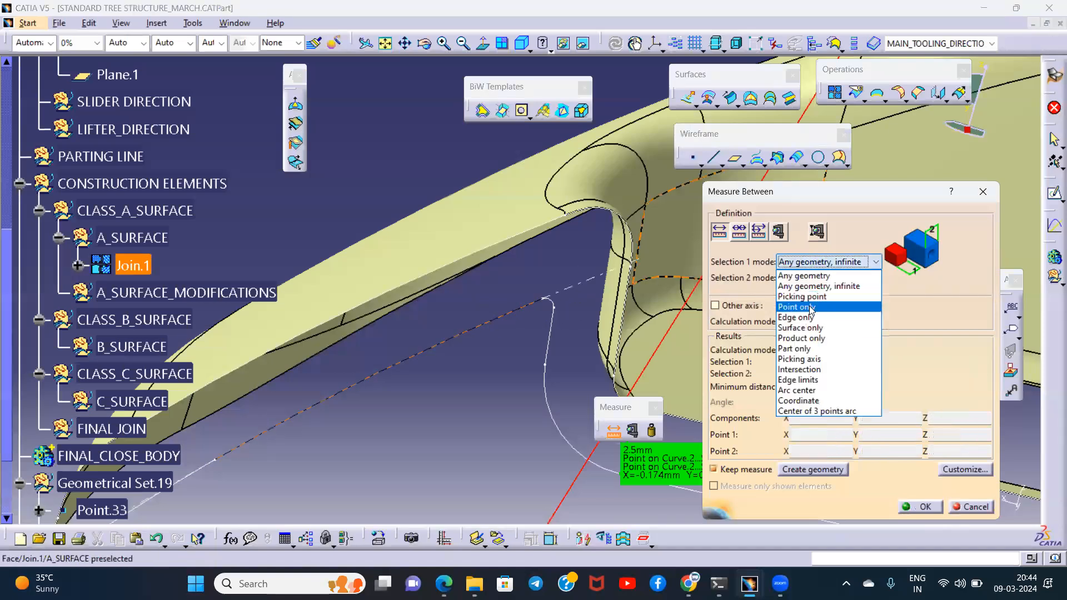
left_click(810, 312)
left_click(809, 279)
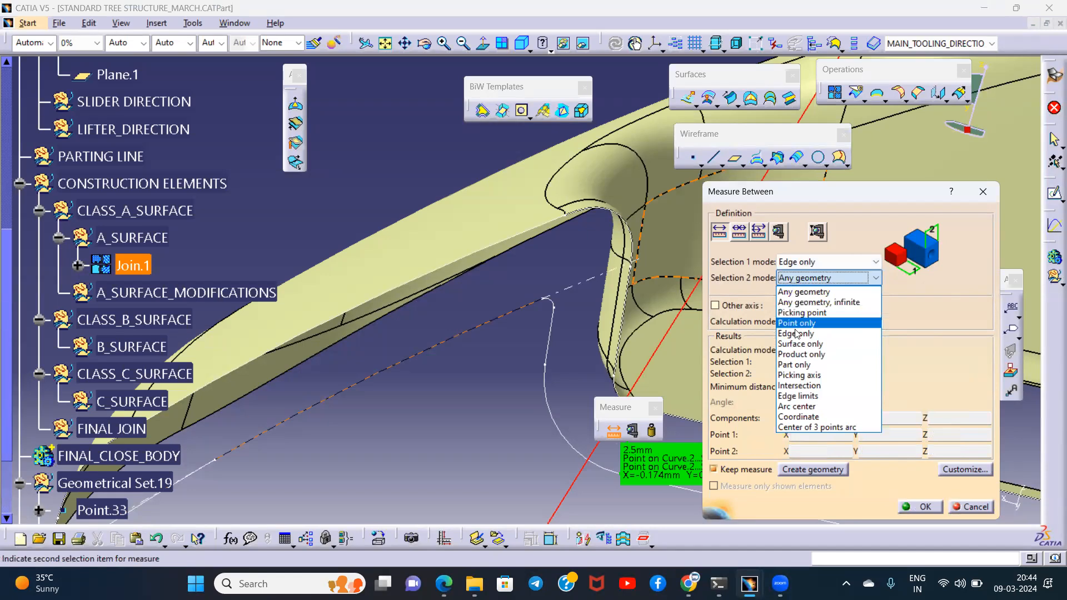
left_click(810, 329)
left_click(485, 245)
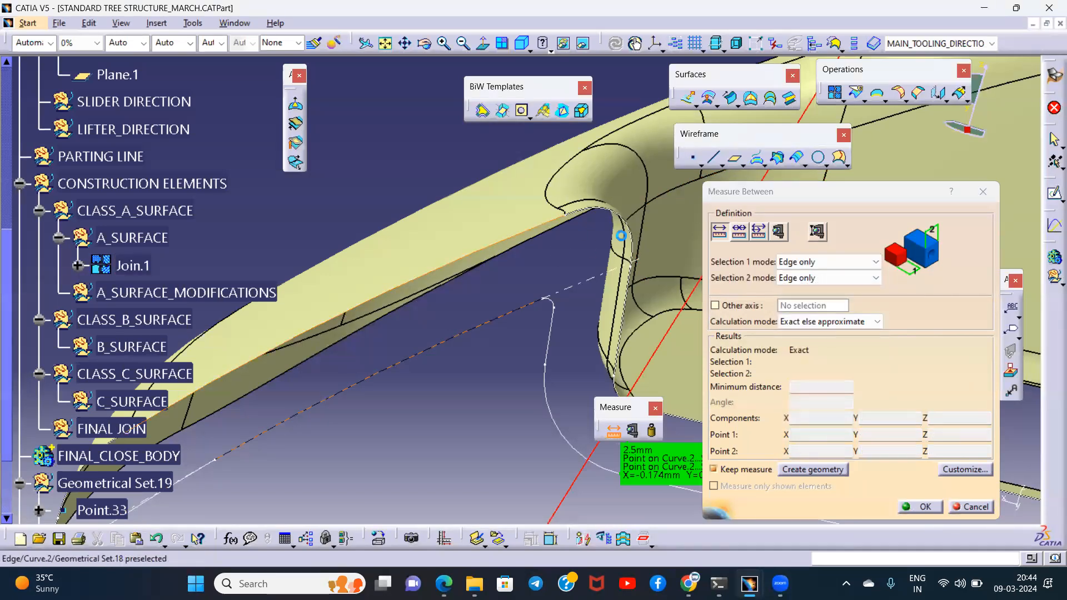
left_click(612, 234)
middle_click_drag(612, 233, 572, 268)
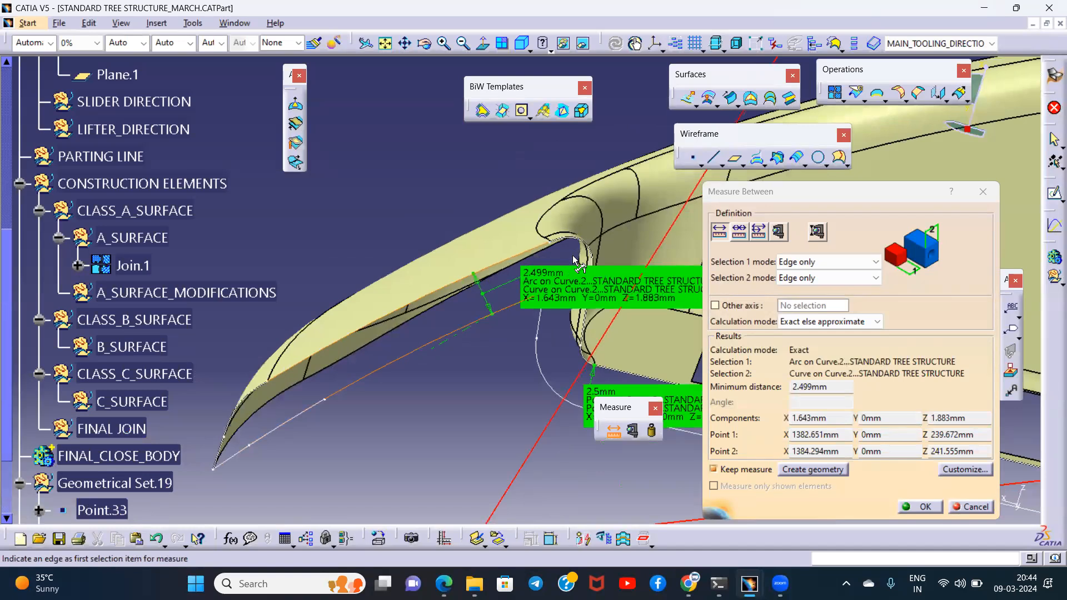
- Close the distance measurement and turn off the dynamic section
key("Escape")
middle_click_drag(707, 387, 603, 218)
middle_click_drag(643, 314, 419, 351)
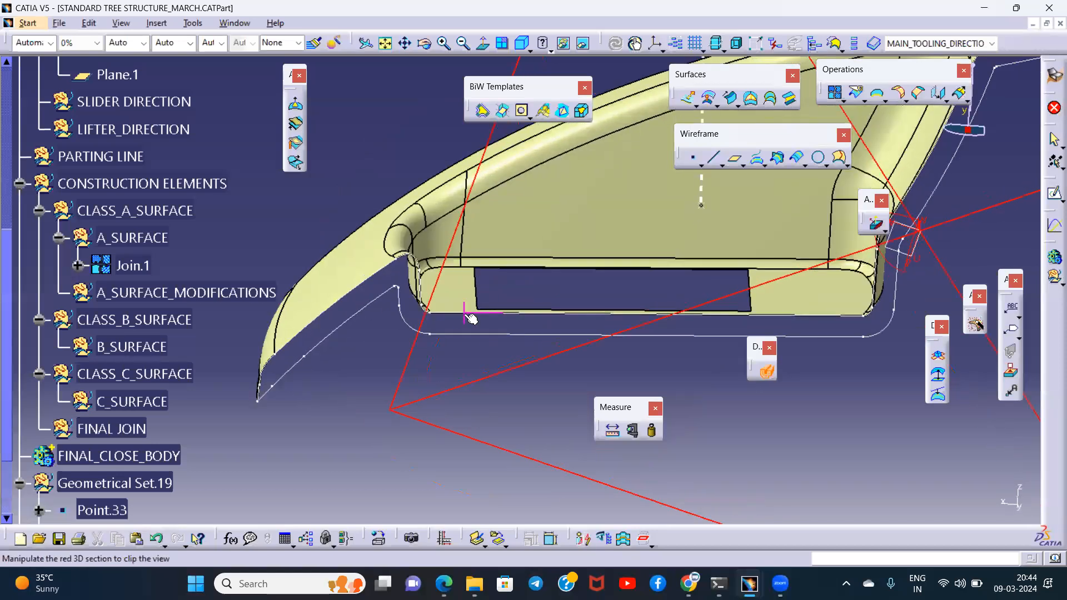
key("Escape")
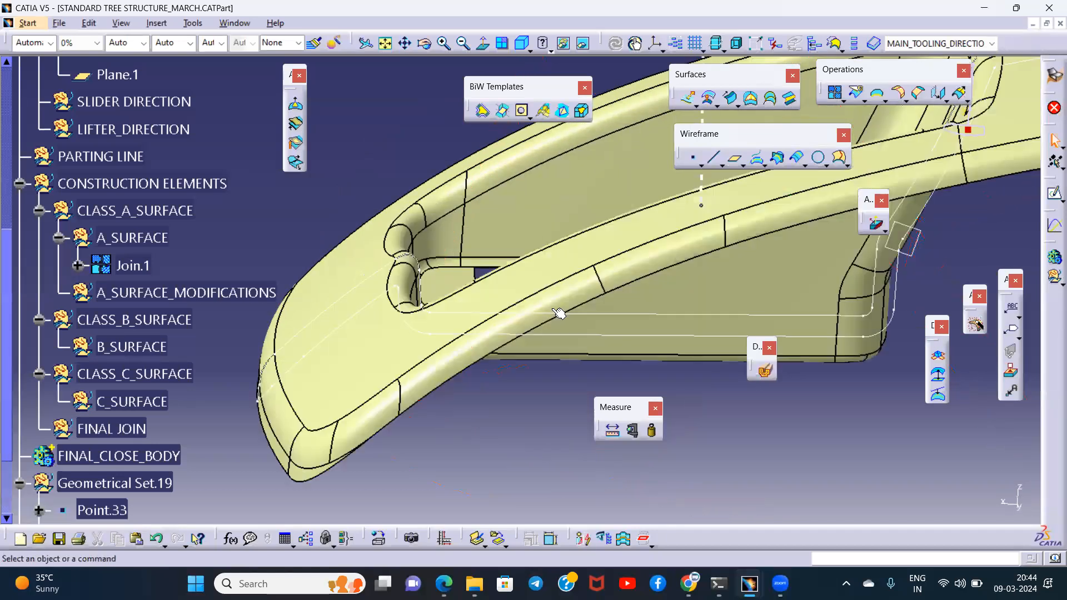
middle_click_drag(516, 293, 524, 348)
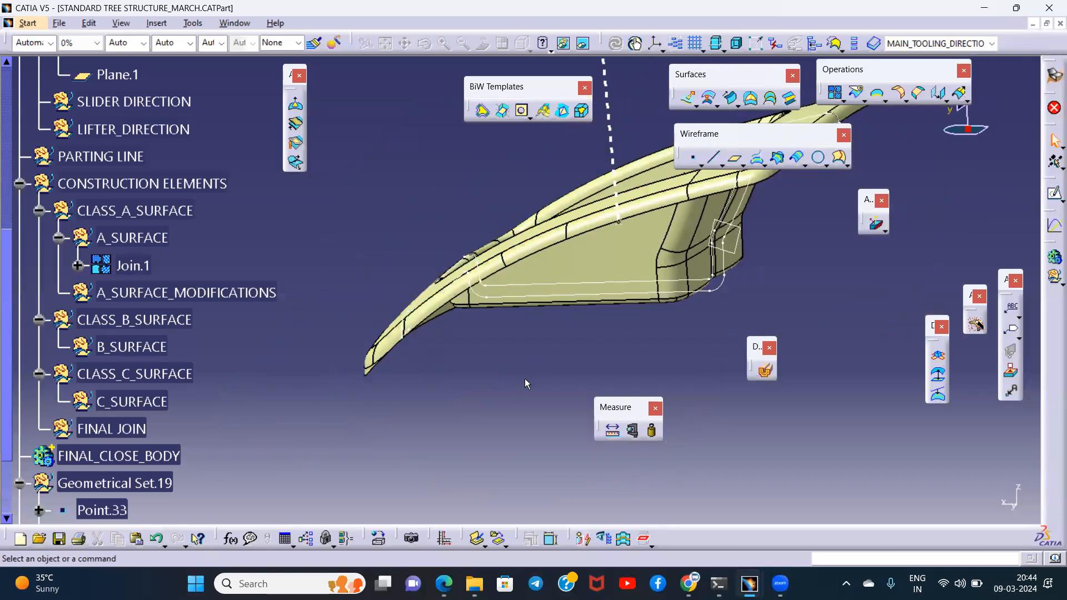
- Colour the joined Class A surface Join.1 light red
left_click(137, 265)
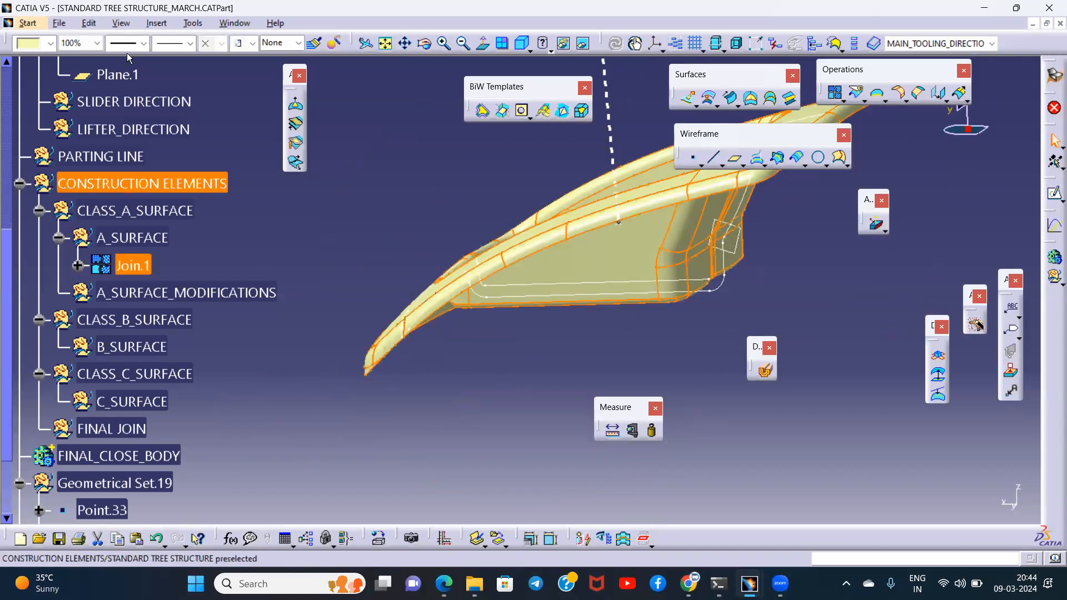
left_click(50, 43)
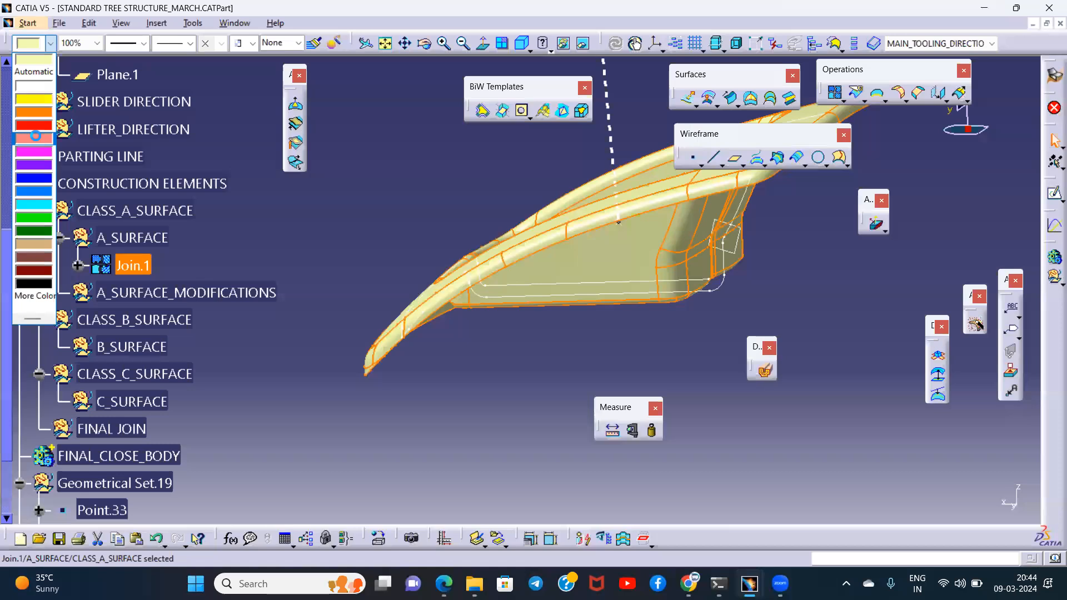
left_click(36, 136)
left_click(604, 382)
middle_click_drag(605, 381, 423, 267)
- Define B_SURFACE as the work object and dock the measuring tools again
scroll(139, 287, "down", 2)
right_click(137, 254)
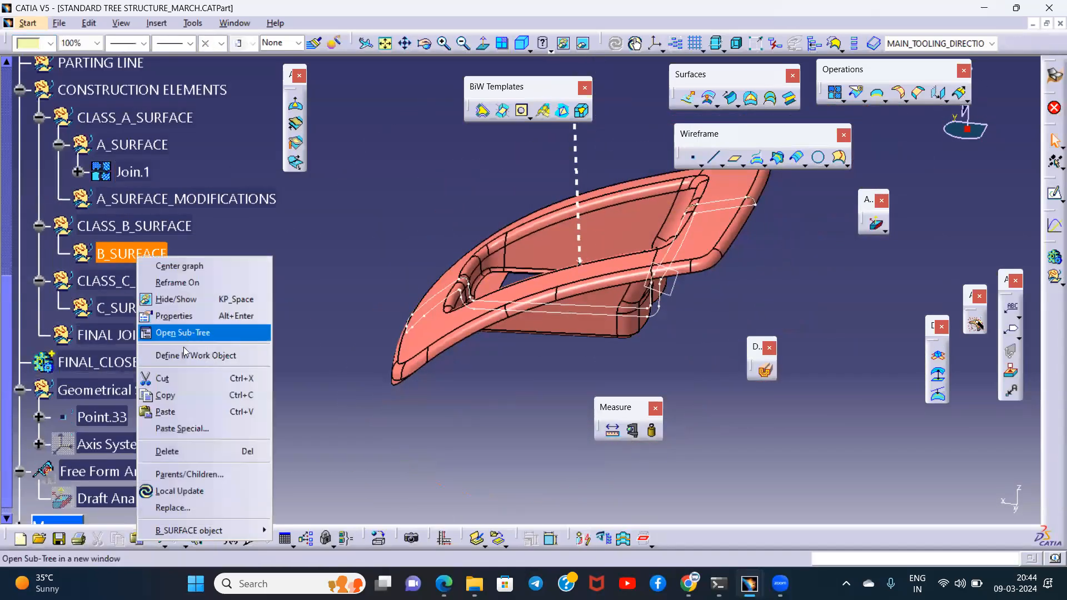
left_click(185, 355)
middle_click_drag(549, 348, 533, 309)
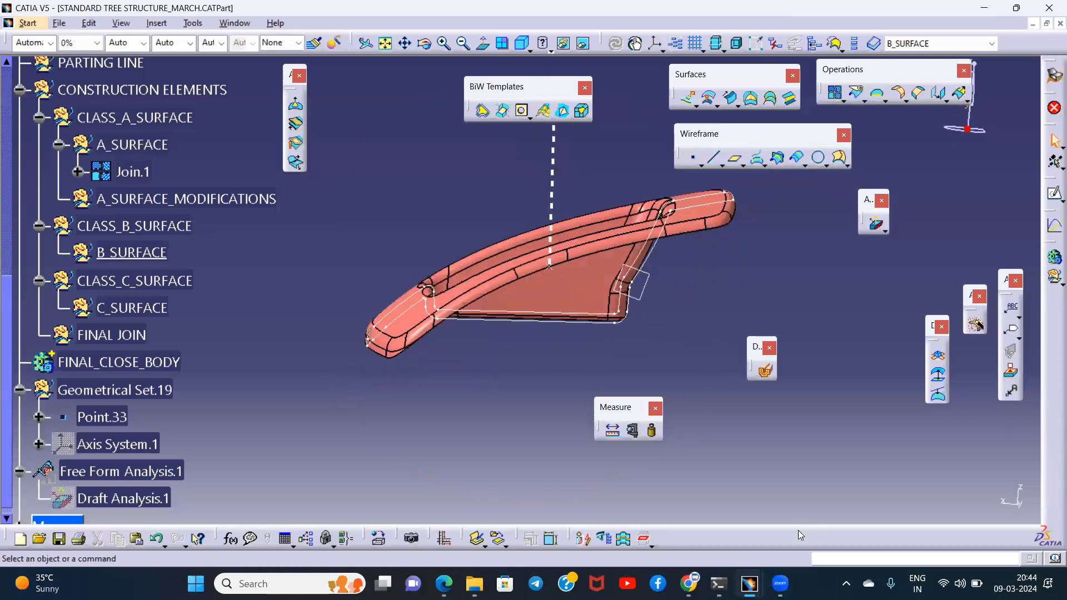
left_click_drag(798, 530, 798, 531)
- Offset the joined Class A surface Join.1 by 2.5 mm, accepting the result without its erroneous sub-elements
middle_click_drag(517, 367, 673, 442)
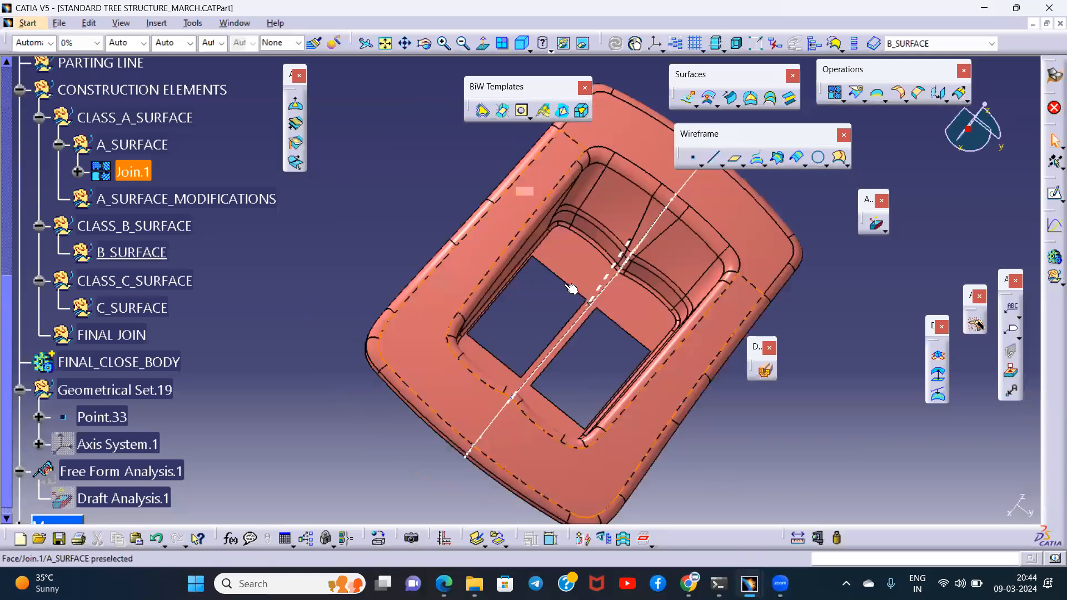
middle_click_drag(624, 345, 662, 385)
middle_click_drag(542, 297, 480, 317)
left_click(708, 99)
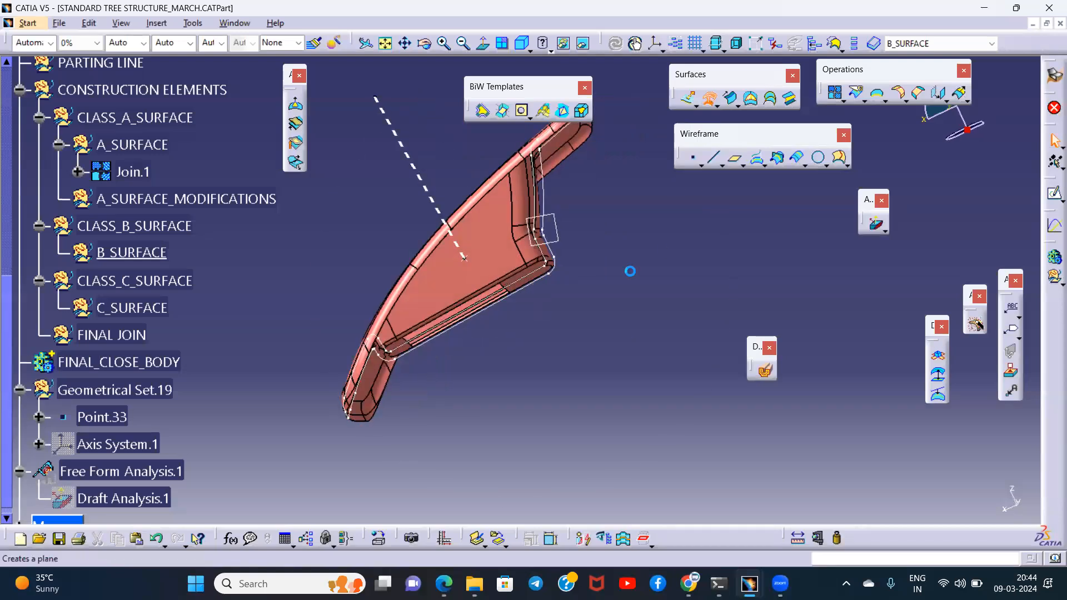
middle_click_drag(530, 356, 500, 332)
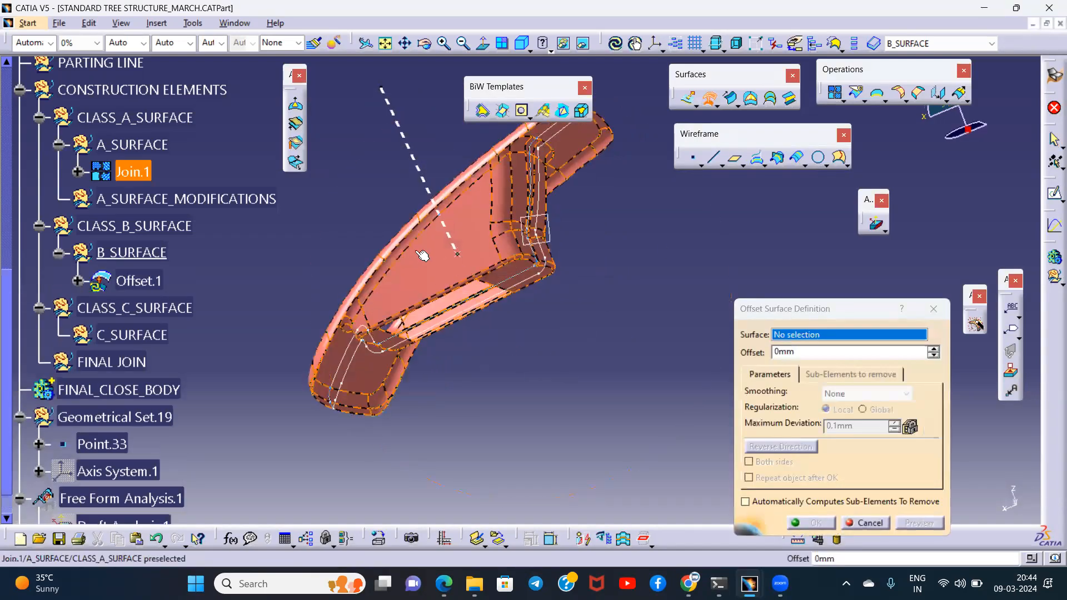
left_click(422, 255)
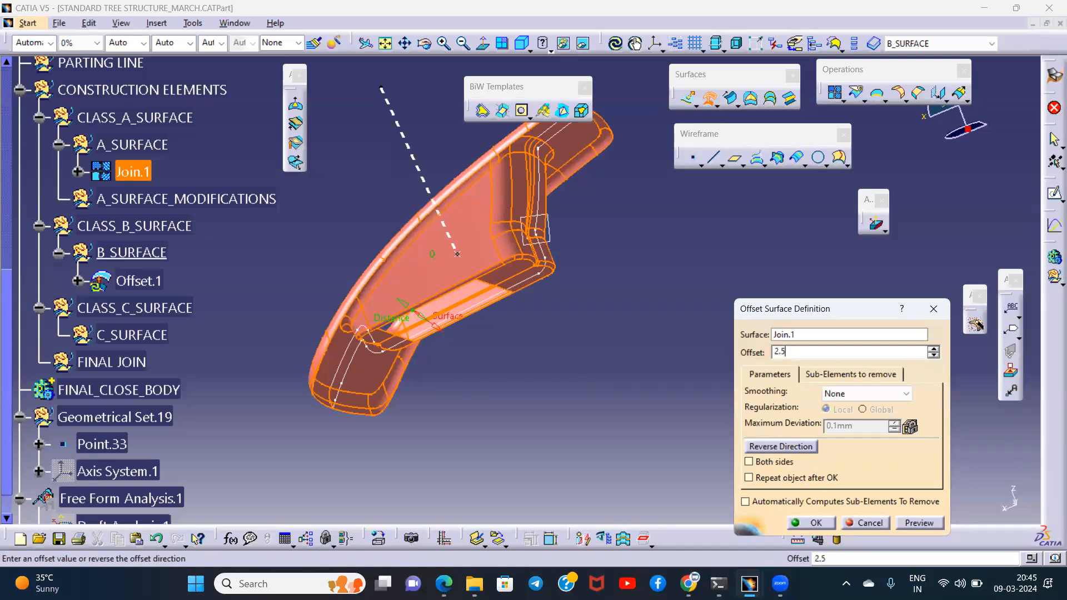
left_click(913, 523)
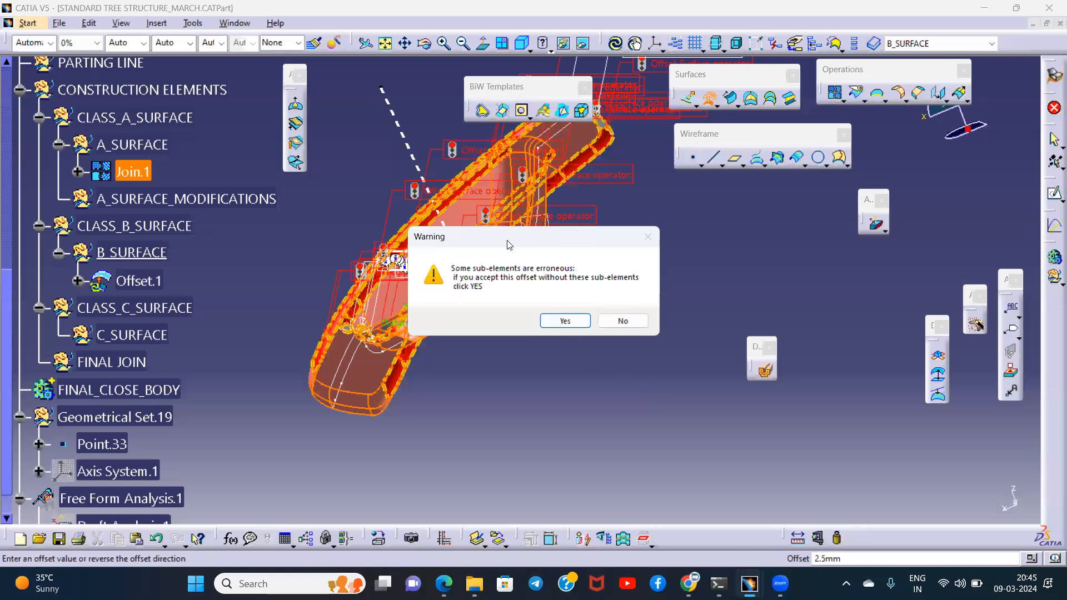
left_click_drag(523, 241, 740, 254)
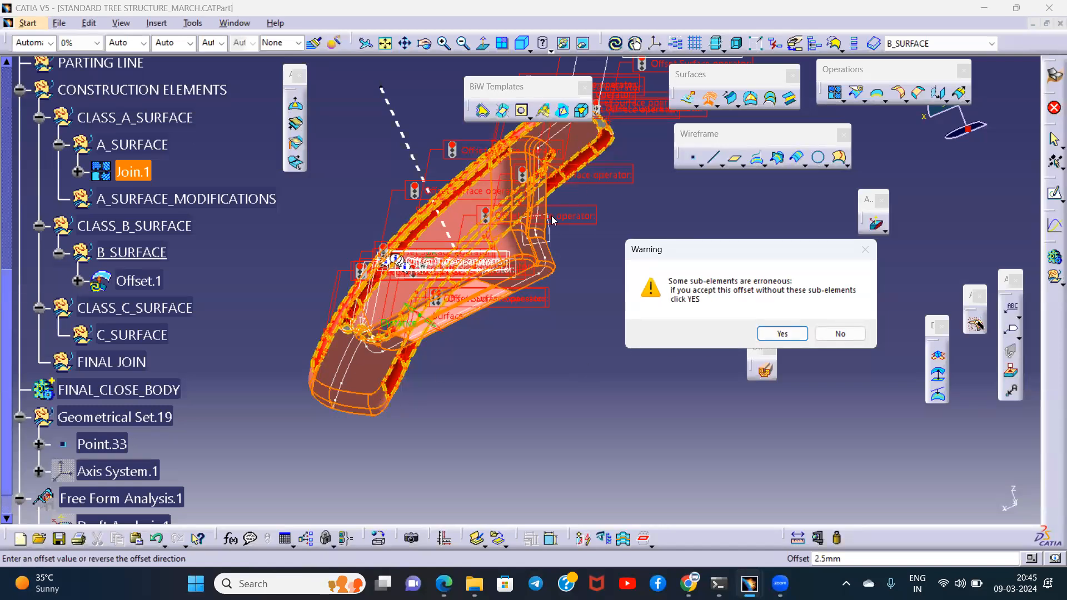
left_click(769, 332)
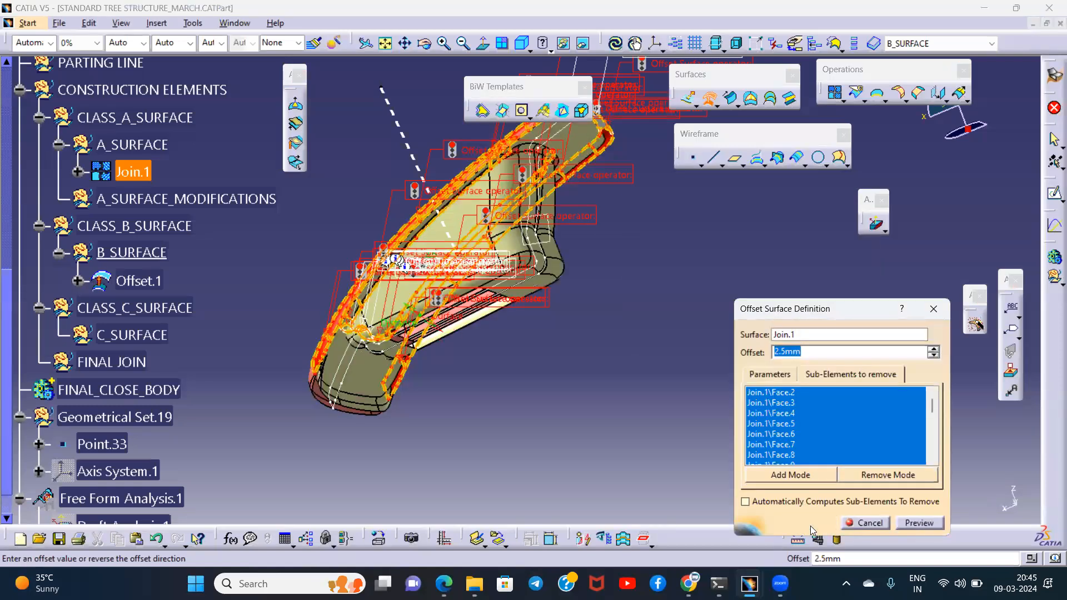
left_click(812, 527)
- Examine the offset surface from several sides for faces missing along the outer rim and the inner corners
middle_click_drag(624, 350, 724, 397)
middle_click_drag(410, 158, 587, 276)
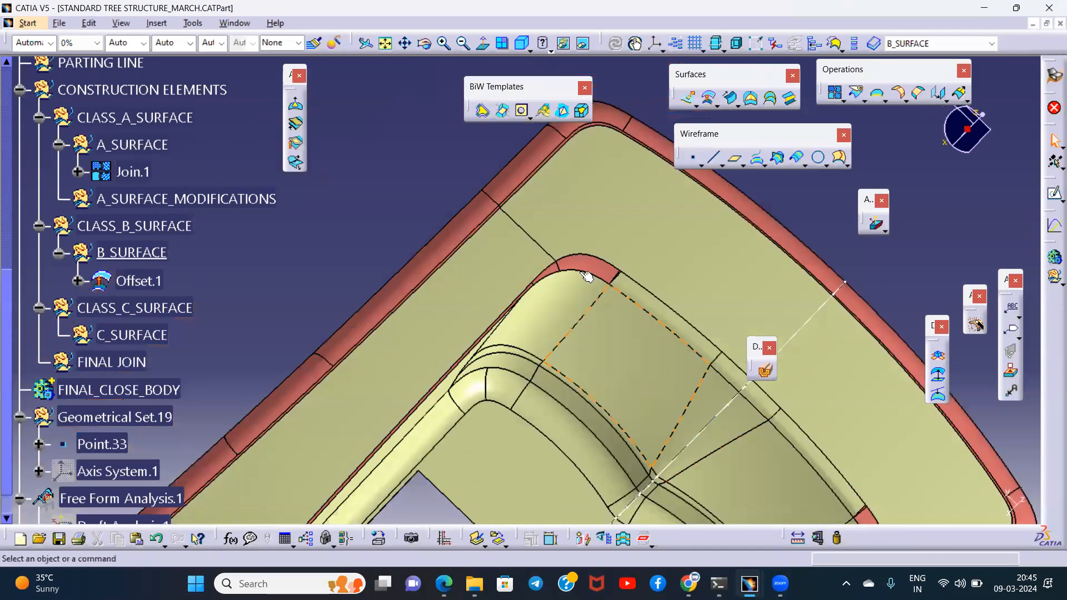
middle_click_drag(404, 336, 530, 359)
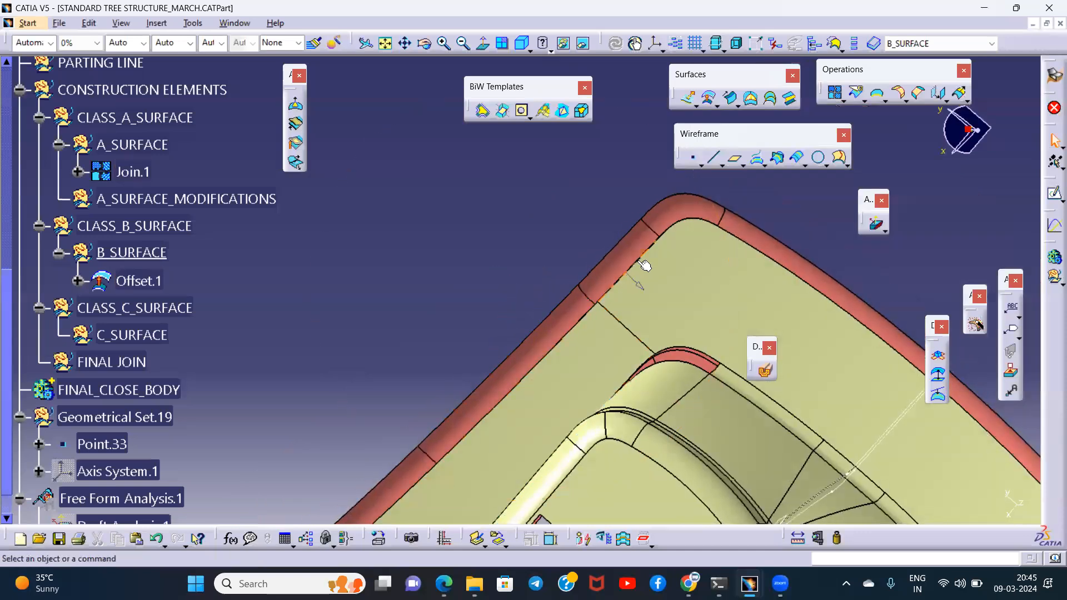
mouse_move(645, 266)
middle_mouse_down()
mouse_move(627, 362)
mouse_move(628, 253)
middle_mouse_up()
middle_click_drag(742, 388, 594, 374)
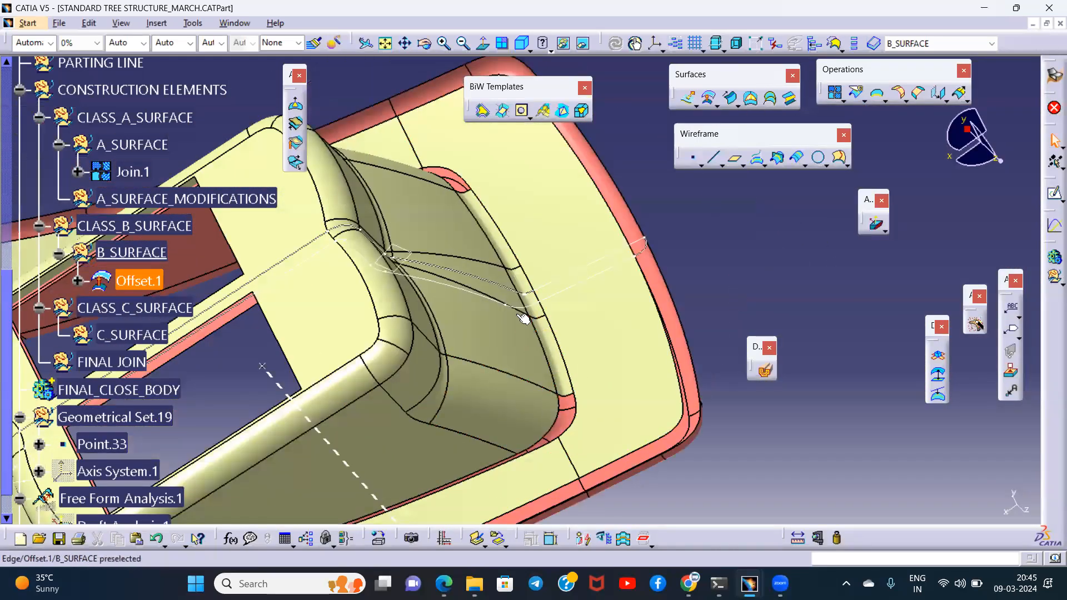
left_click(432, 234)
middle_click_drag(545, 410, 778, 308)
middle_click_drag(409, 295, 579, 268)
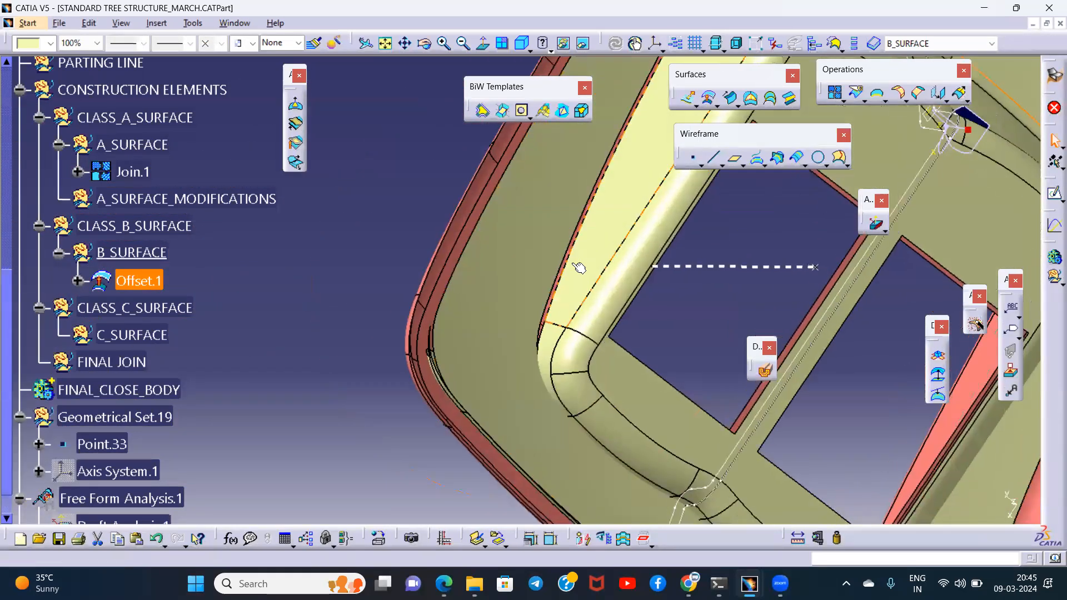
middle_click_drag(485, 334, 611, 345)
middle_click_drag(676, 344, 546, 383)
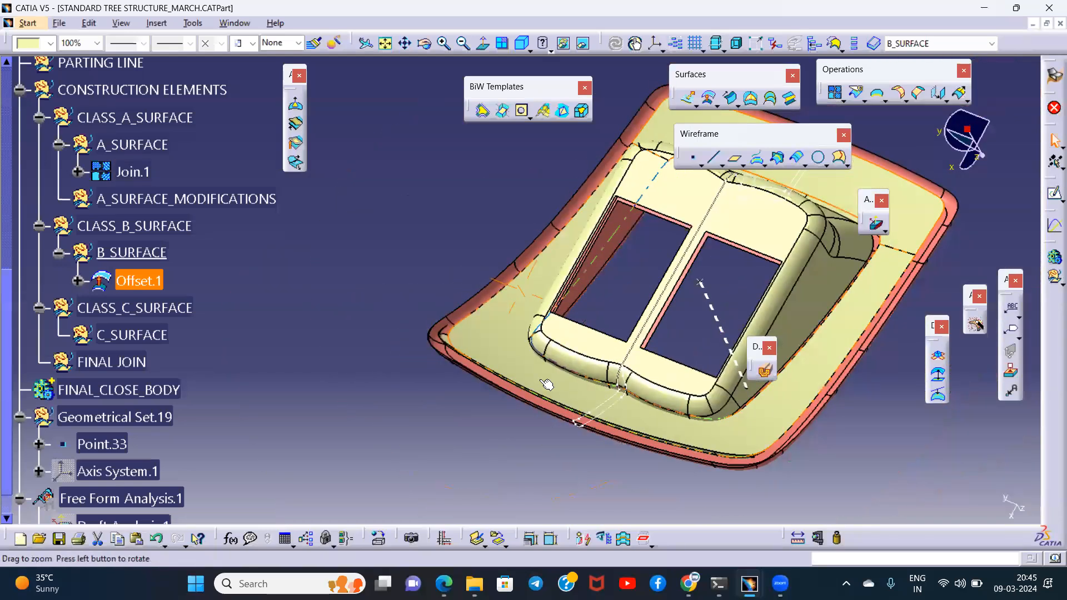
- Delete the incomplete offset from the B_SURFACE set
right_click(142, 281)
left_click(203, 469)
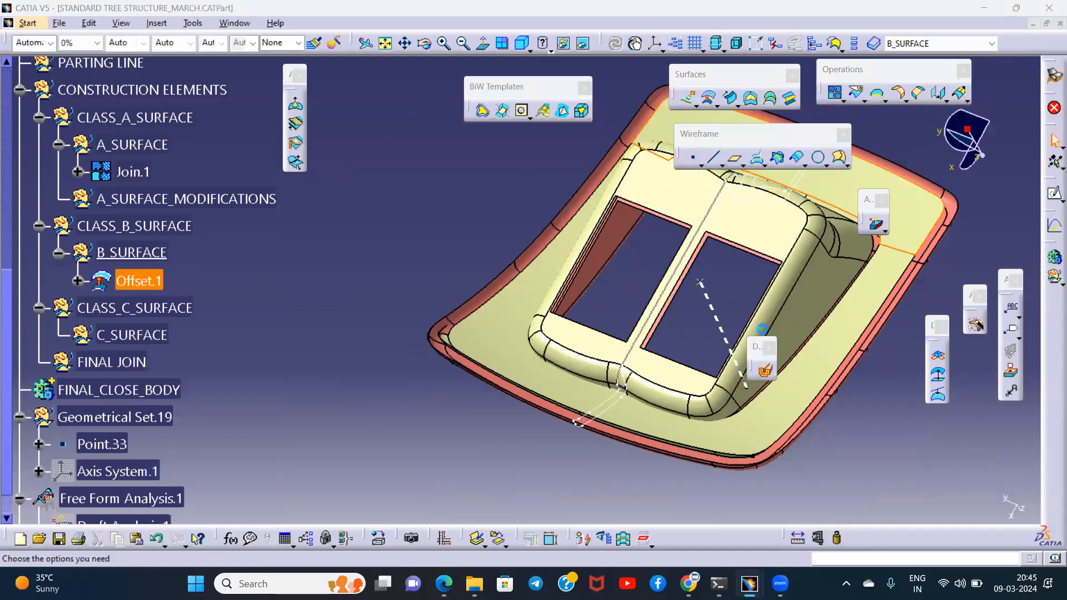
left_click(728, 358)
- Start a new surface offset and create a Multiple Extract of the two large flange faces of Join.1 as its input
middle_click_drag(628, 316, 628, 360)
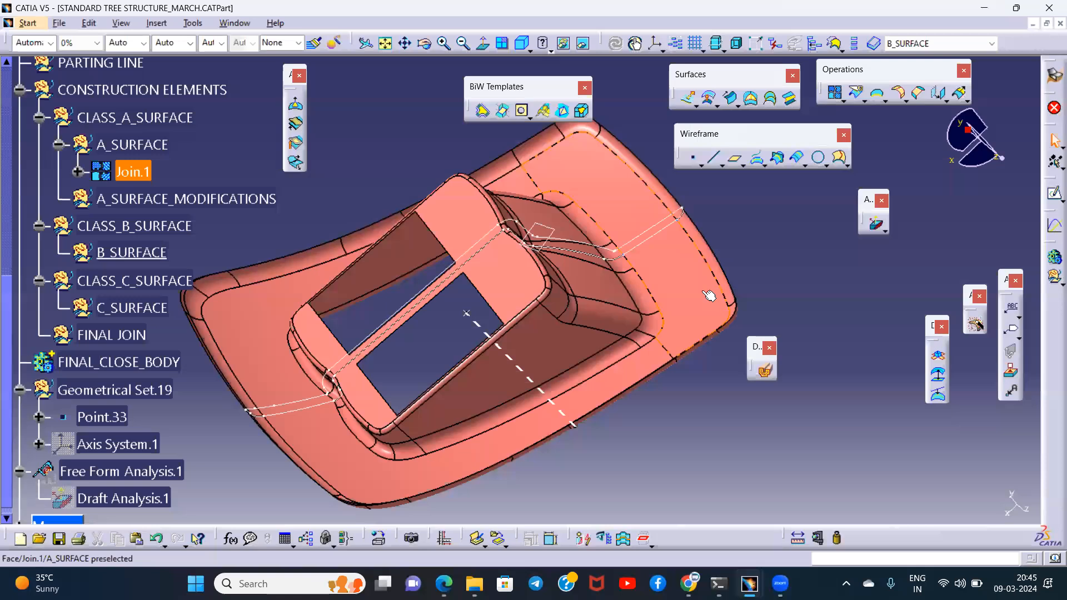
left_click(706, 425)
middle_click_drag(574, 360, 564, 396)
left_click(709, 99)
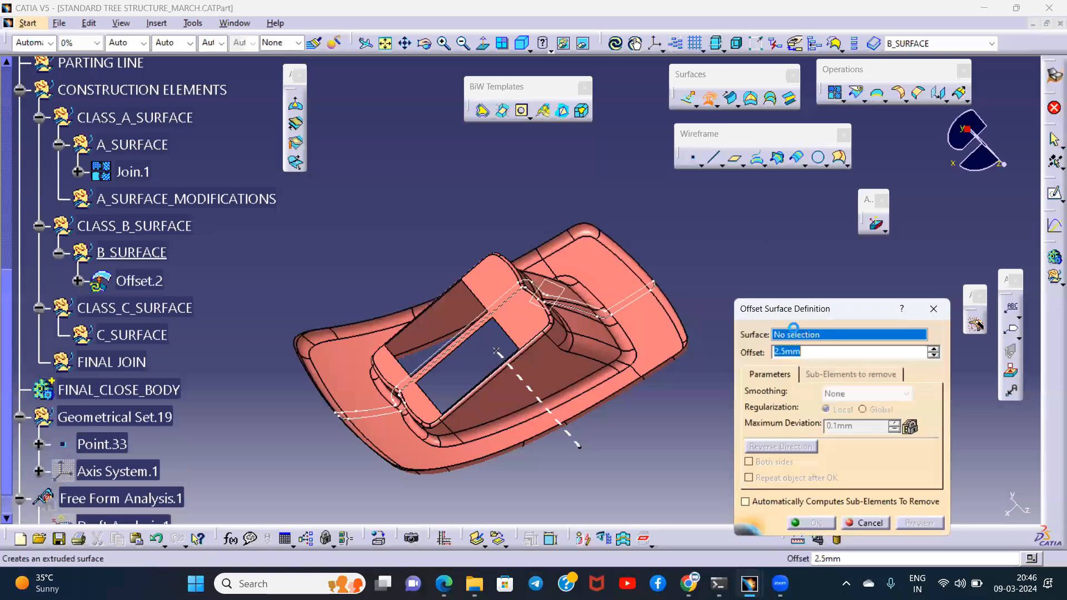
right_click(802, 335)
left_click(839, 307)
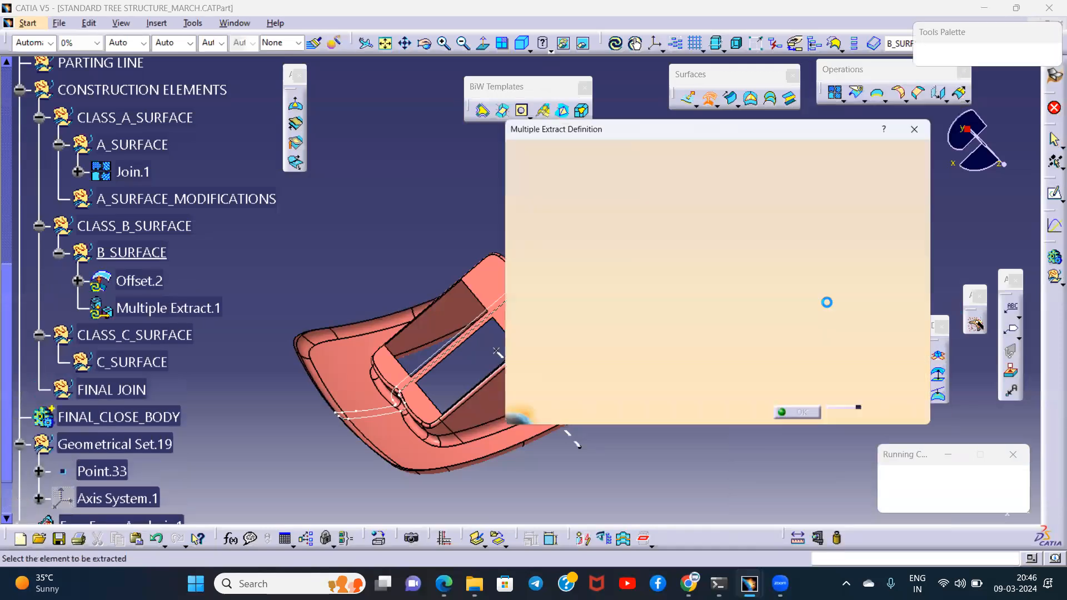
middle_click_drag(427, 256, 431, 223)
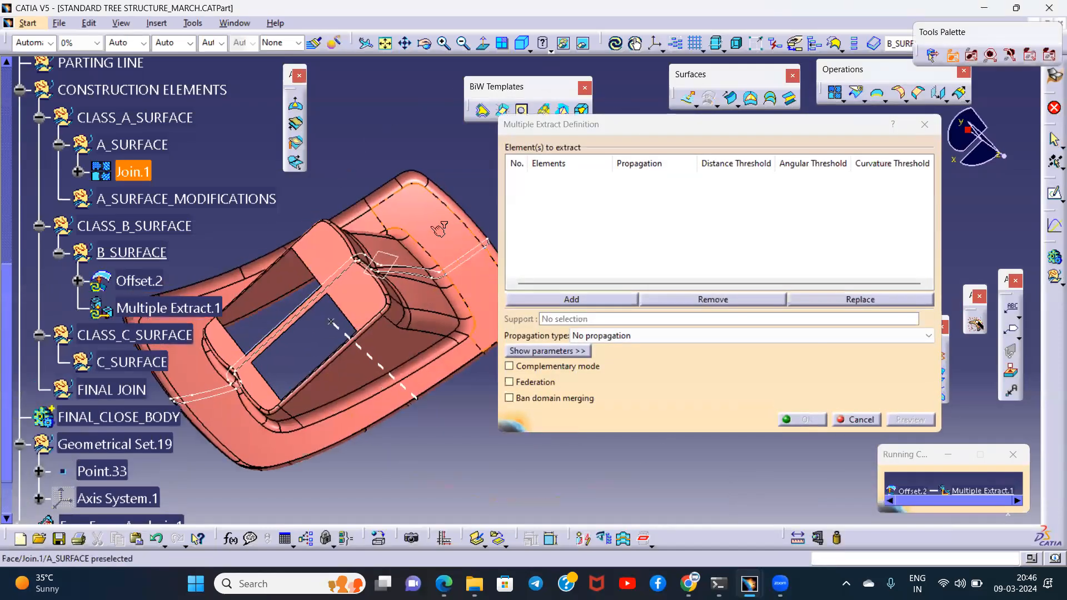
left_click(429, 222)
middle_click_drag(208, 317, 324, 277)
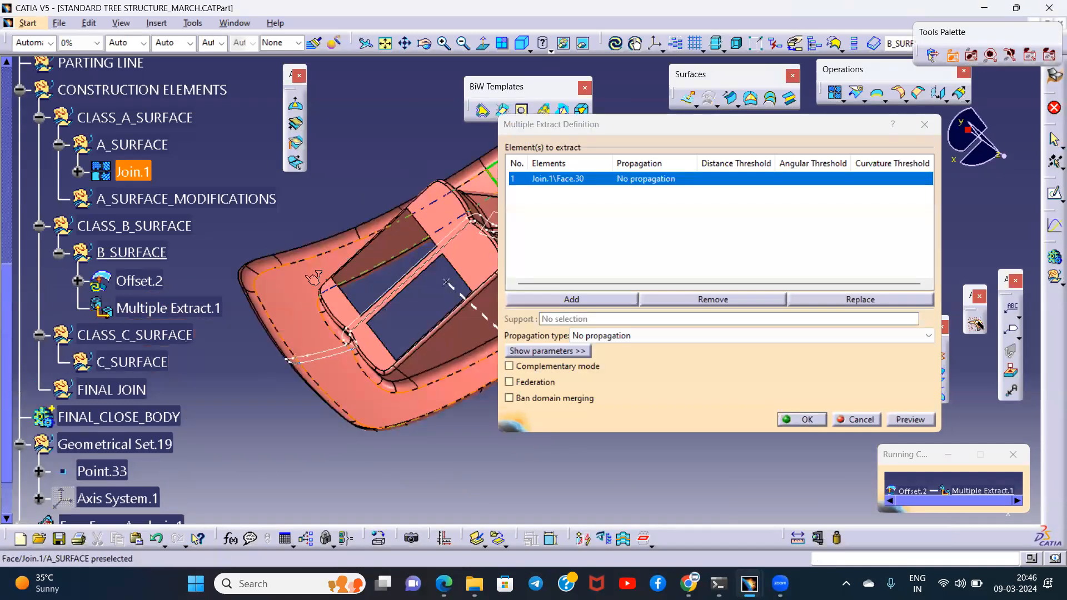
left_click(347, 248)
middle_click_drag(398, 232, 284, 246)
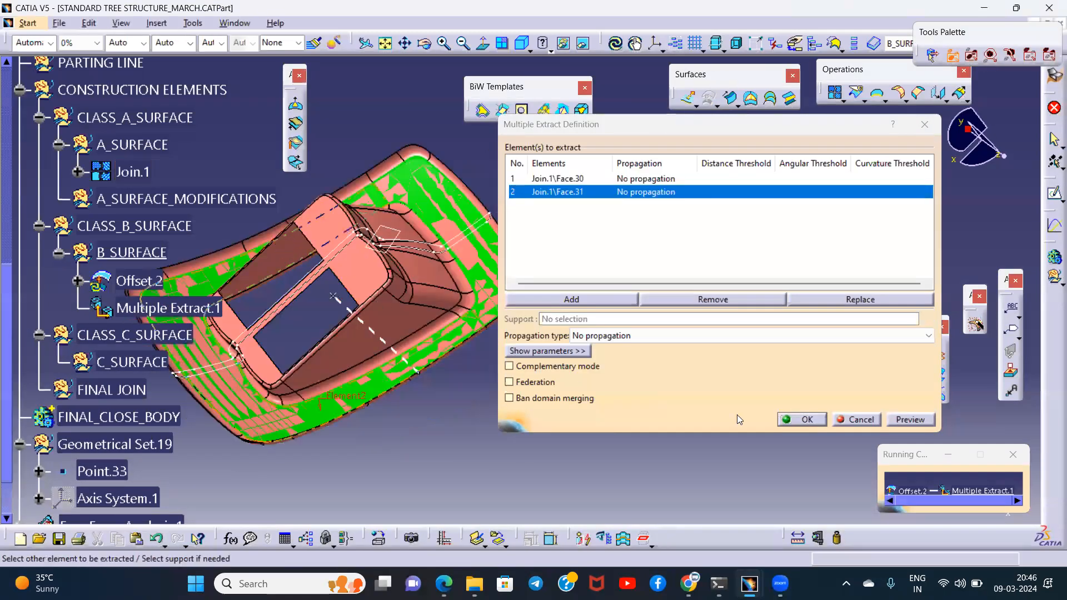
left_click(818, 420)
- Offset the extracted flange faces by 2.5 mm
middle_click_drag(549, 391, 522, 317)
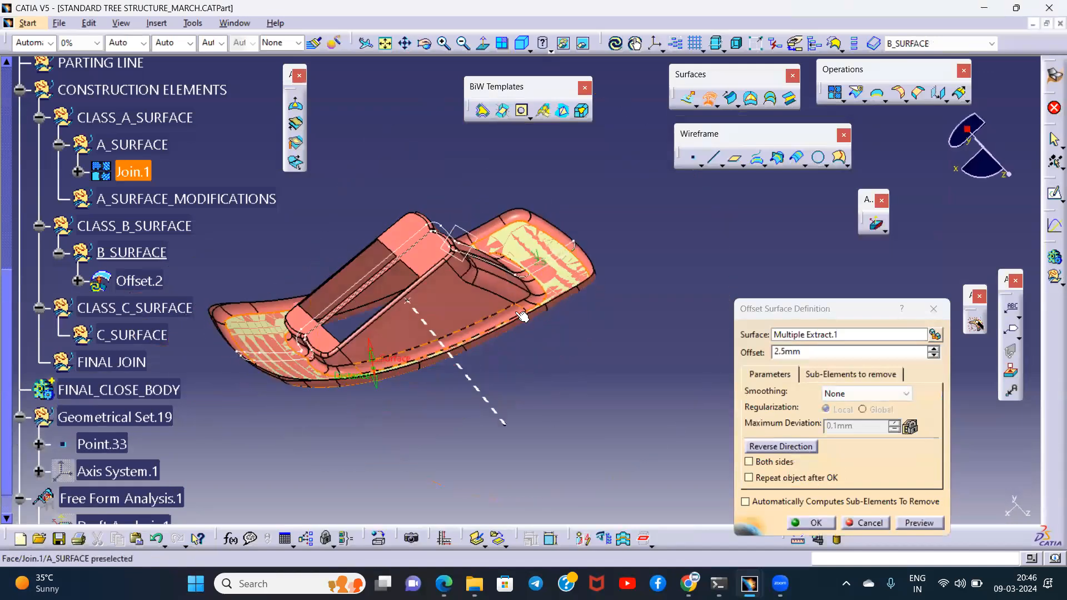
left_click(815, 523)
middle_click_drag(631, 372, 568, 323)
left_click(568, 322)
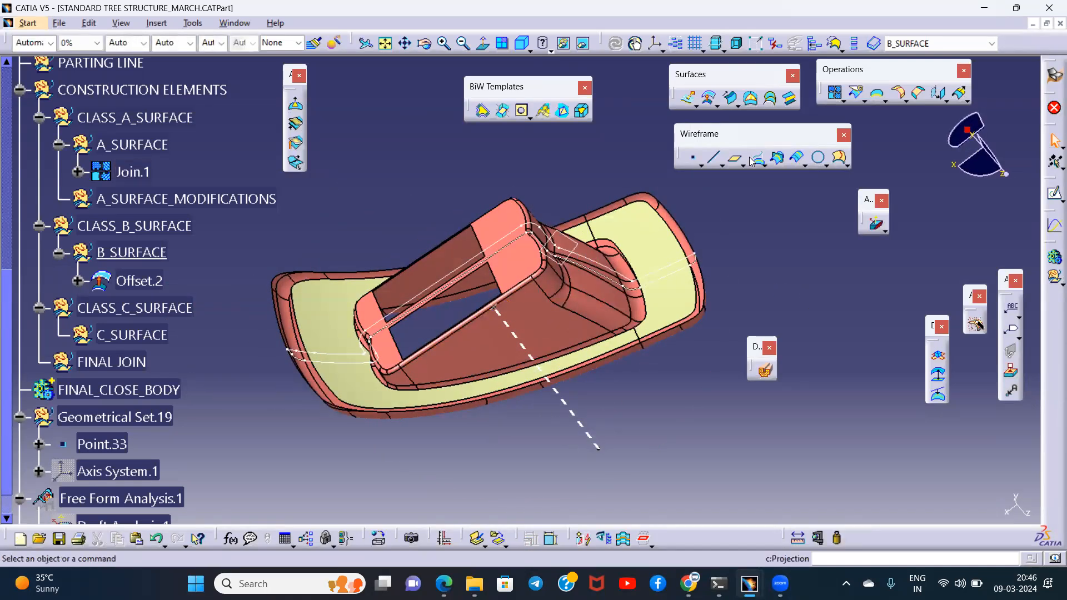
- Start another offset with a Multiple Extract input, picking the long side wall of the raised portion and its adjoining corner faces
key("Return")
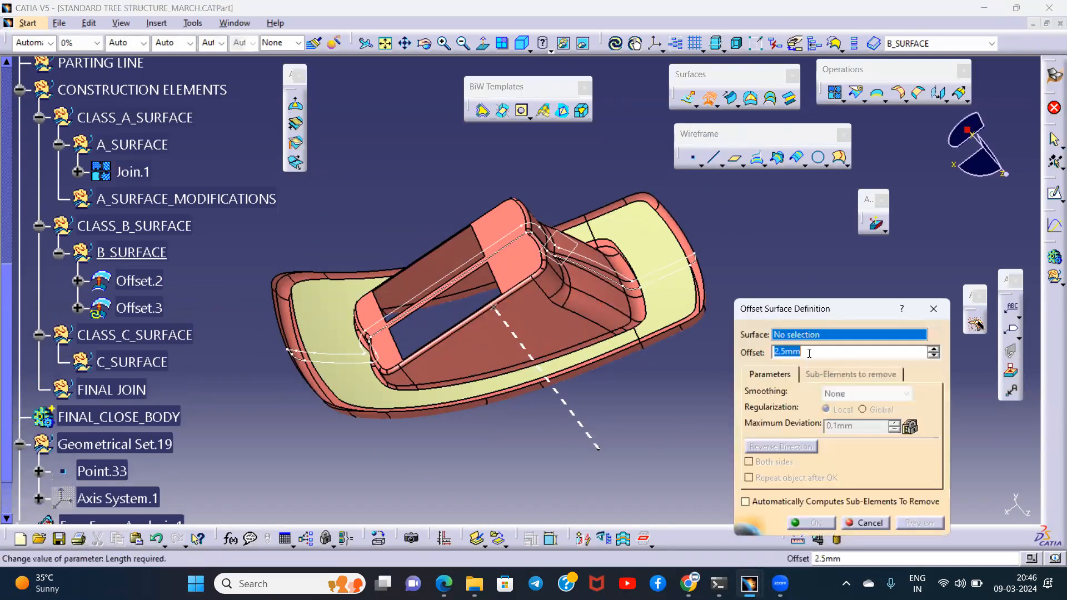
right_click(813, 337)
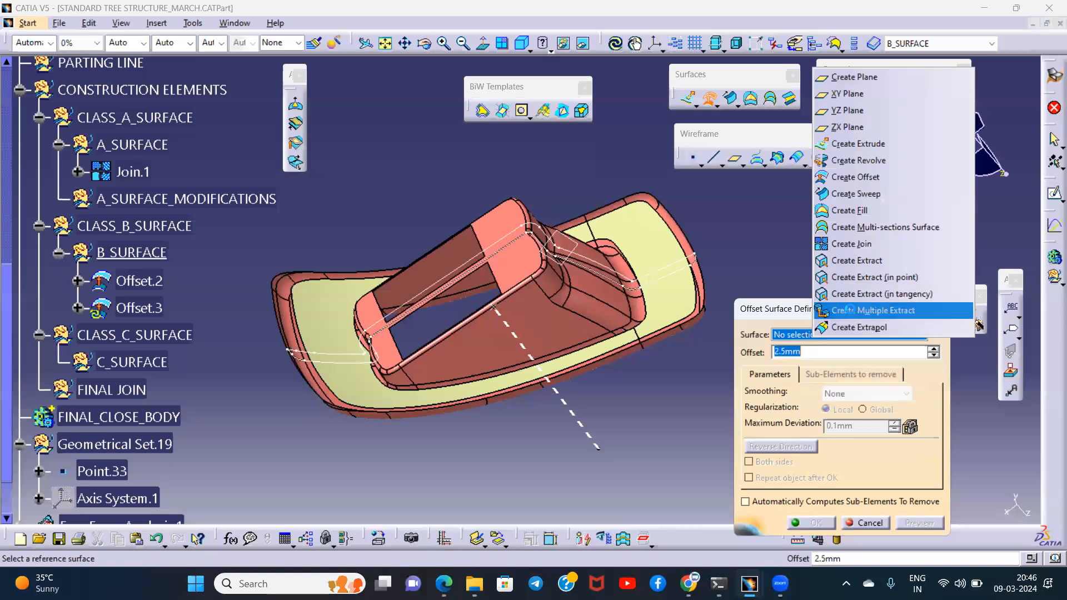
left_click(849, 310)
middle_click_drag(393, 378, 394, 304)
left_click(432, 315)
left_click(410, 330)
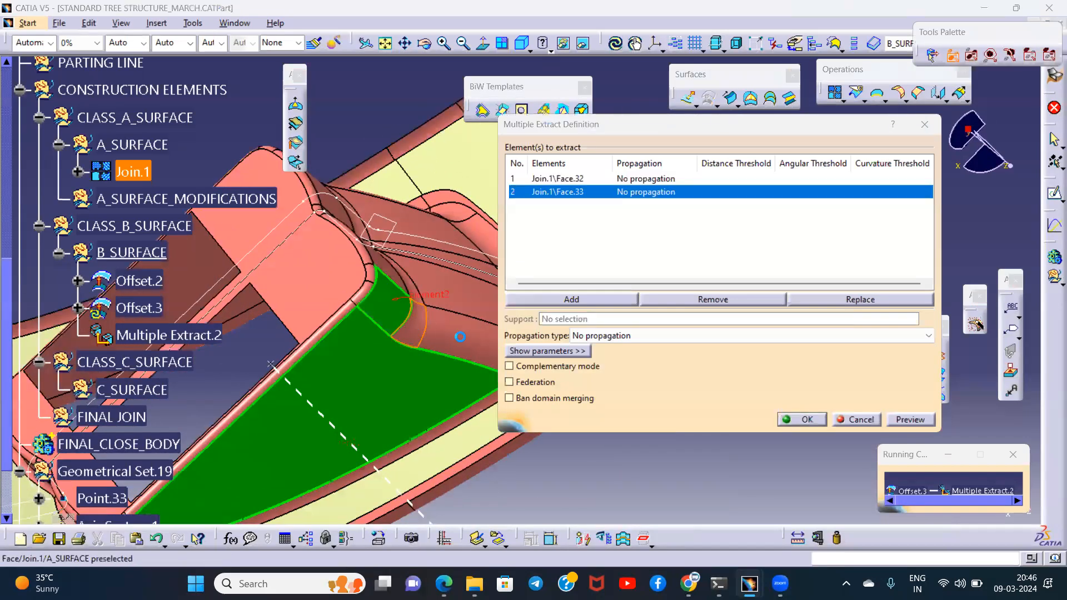
left_click(460, 337)
middle_click_drag(459, 337, 470, 314)
left_click(441, 402)
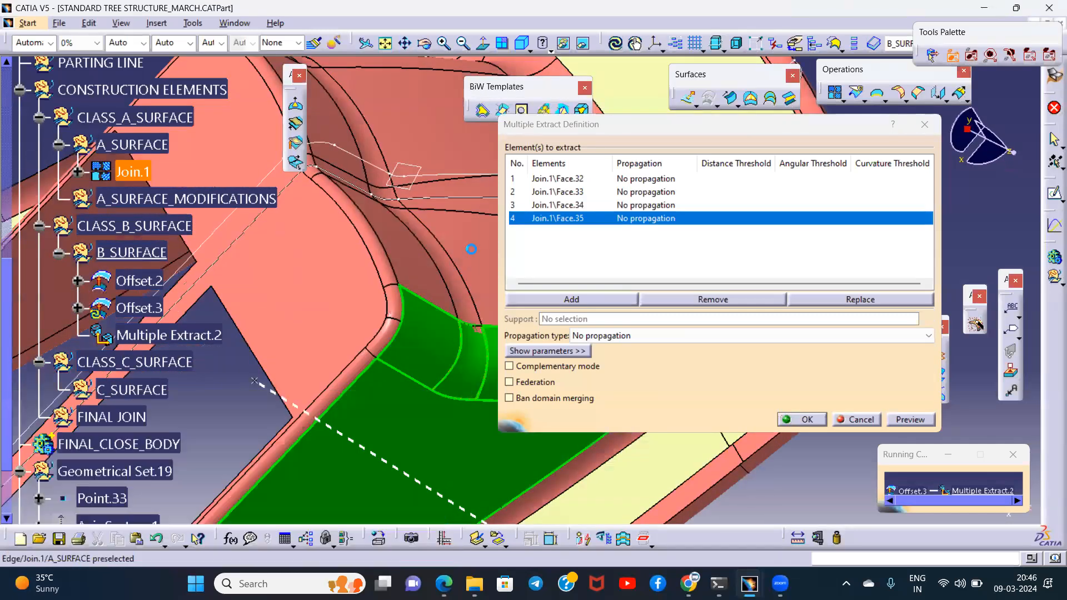
- Add the end wall faces and the curved transition faces beside them, up to the part's centre, to the Multiple Extract
left_click(424, 289)
middle_click_drag(425, 286, 374, 294)
left_click(378, 280)
left_click(325, 269)
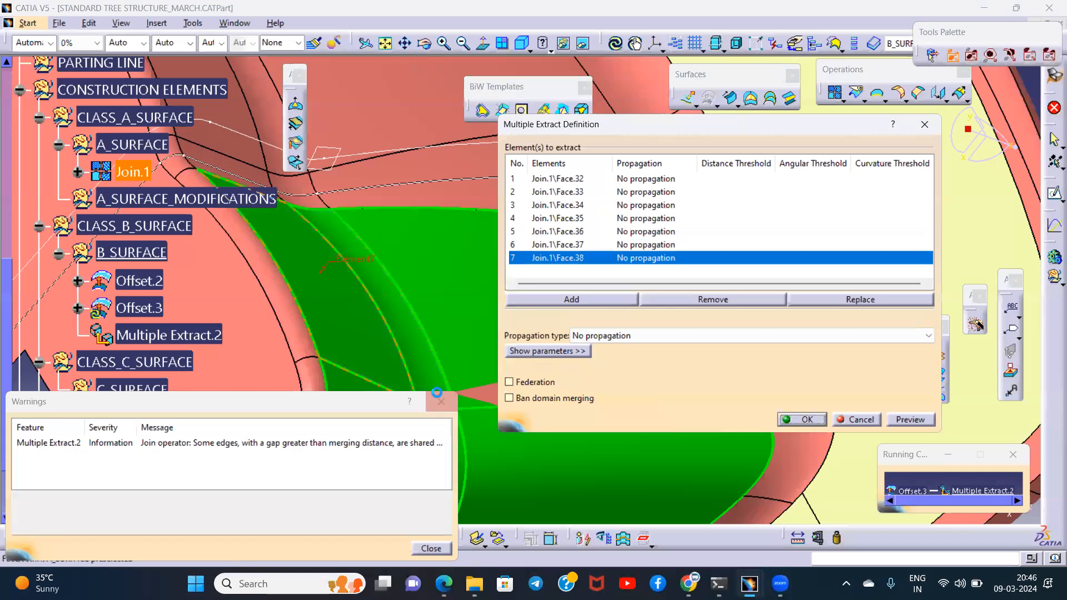
left_click(440, 401)
middle_click_drag(398, 279, 412, 300)
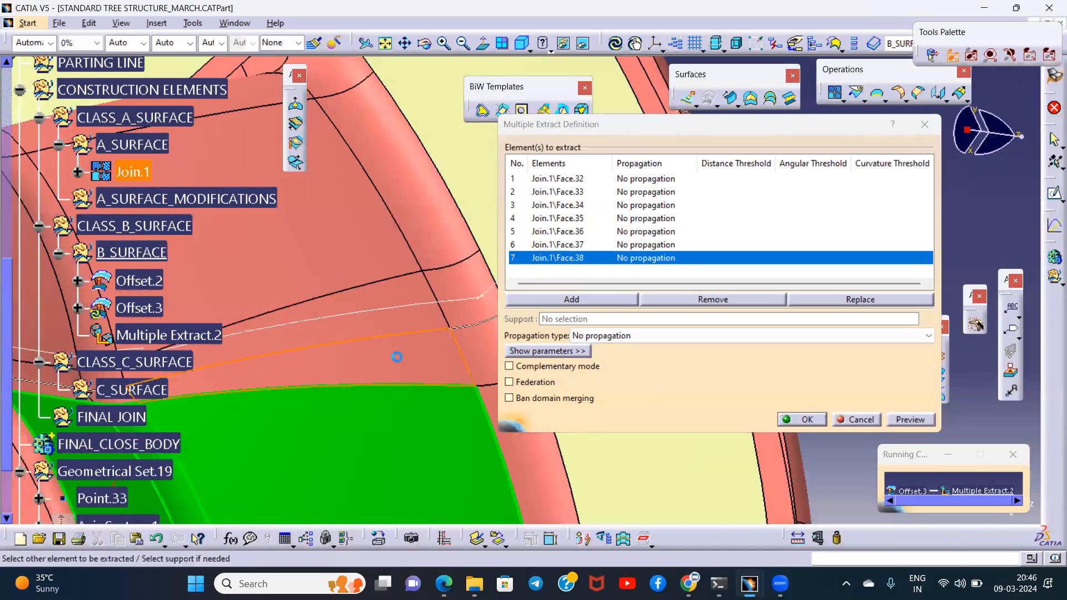
left_click(386, 284)
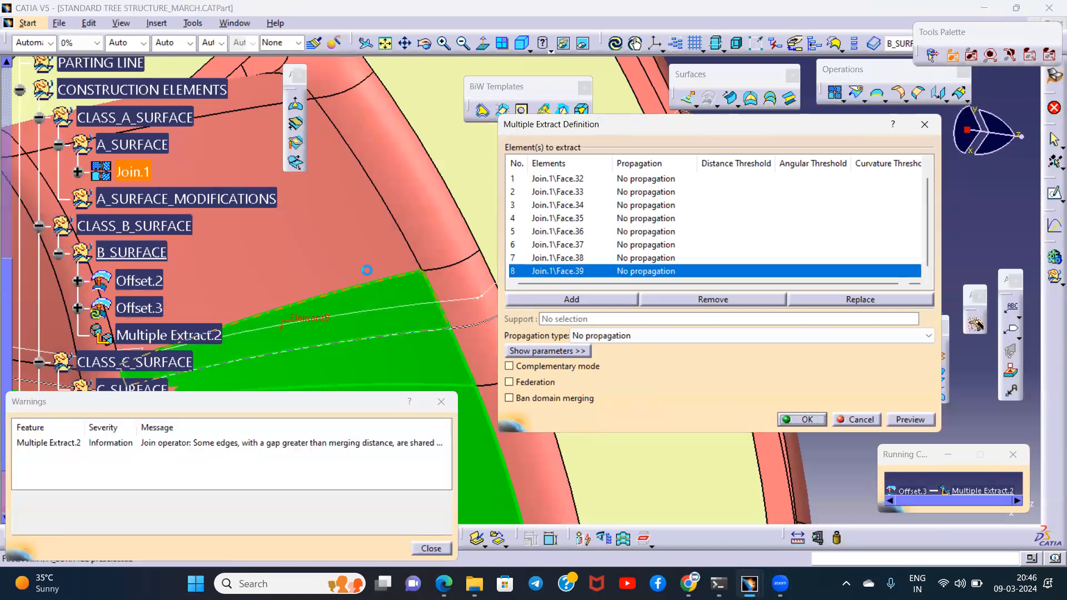
- Add the end wall faces beyond the centre and the remaining narrow transition faces to the Multiple Extract
left_click(335, 226)
middle_click_drag(291, 231, 354, 266)
left_click(395, 215)
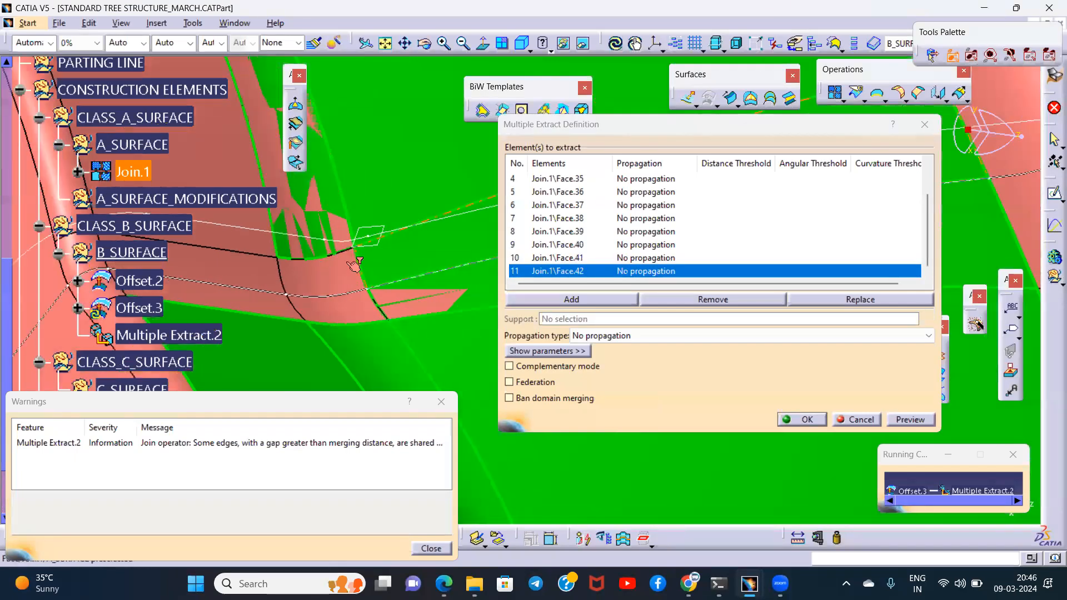
left_click(339, 309)
left_click(253, 296)
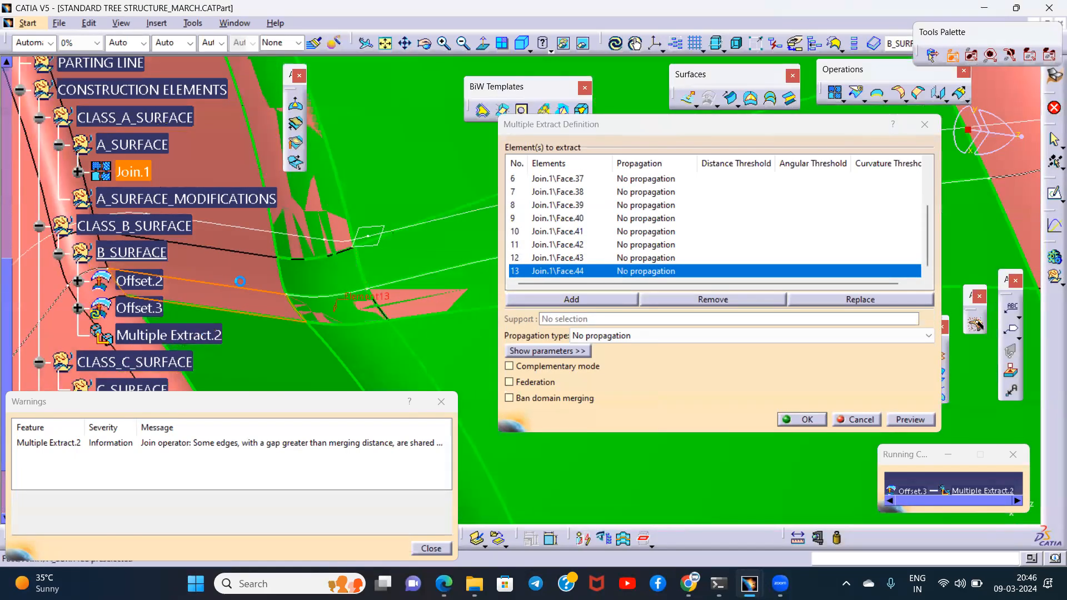
left_click(236, 255)
left_click(206, 147)
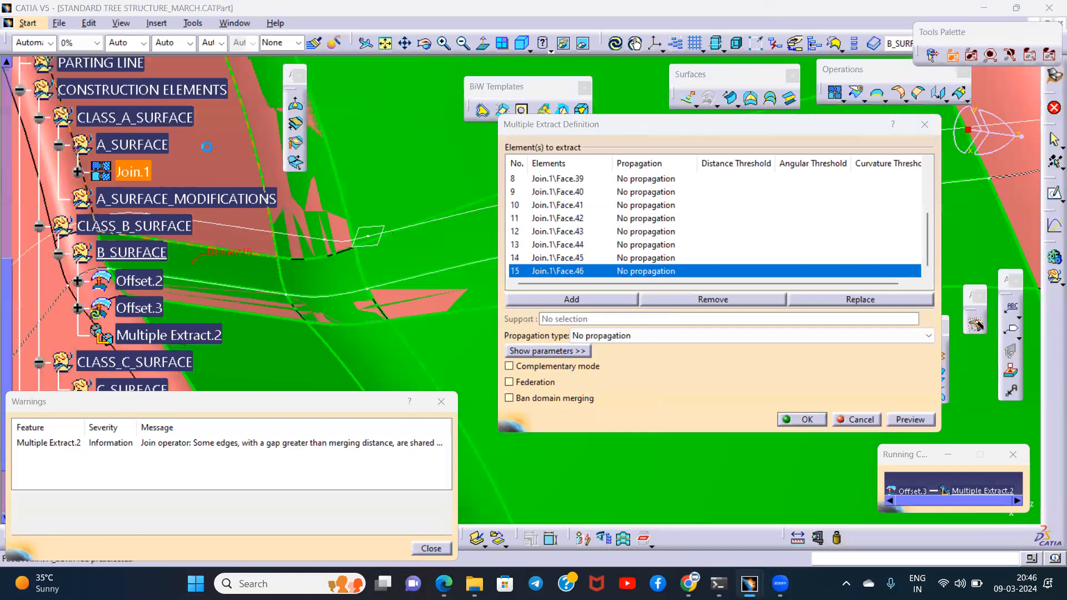
middle_click_drag(404, 261, 402, 211)
left_click(441, 401)
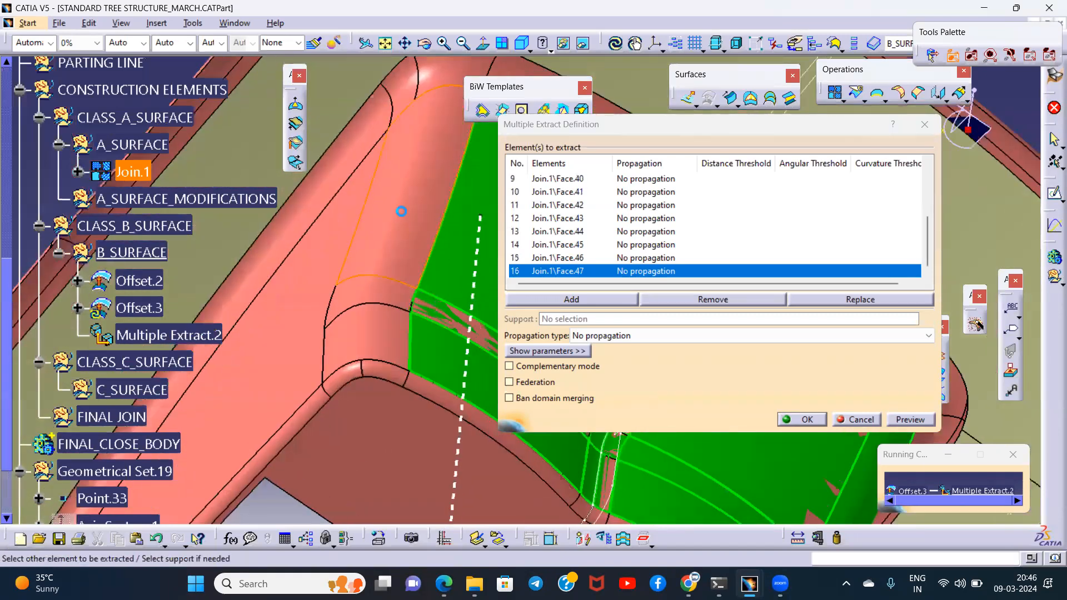
- Add the three curved corner faces beside the end wall and the opposite long side wall to the Multiple Extract
left_click(390, 254)
left_click(374, 298)
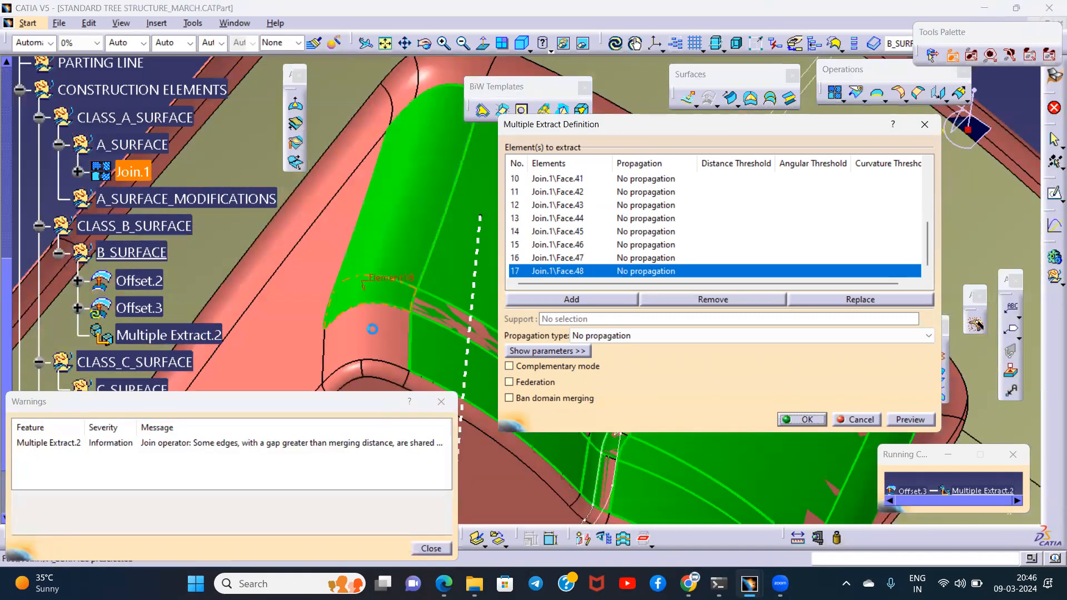
left_click(372, 329)
left_click(442, 402)
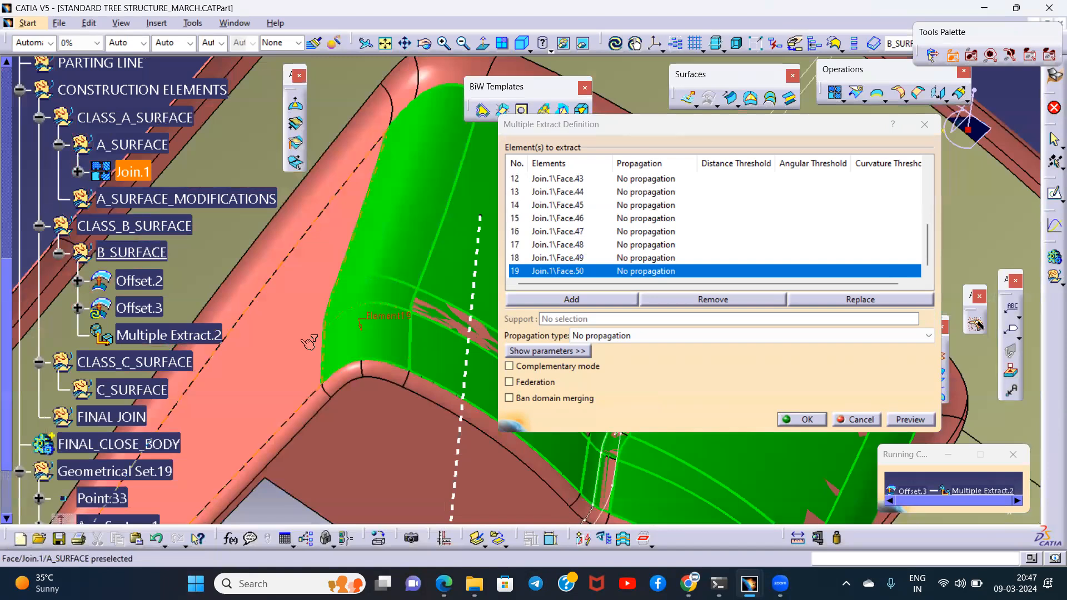
middle_click_drag(409, 269, 435, 368)
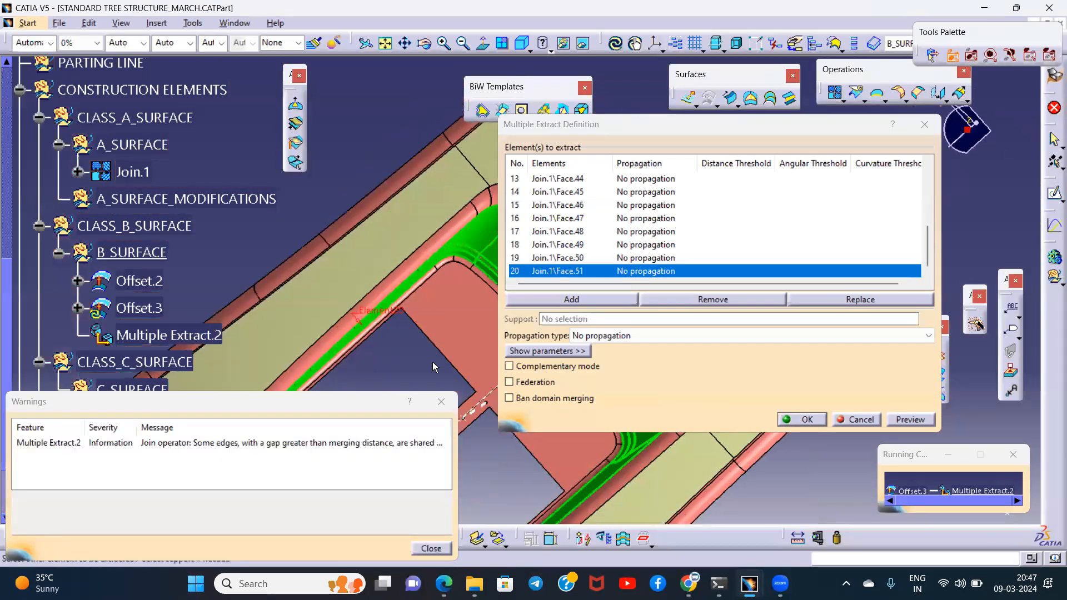
left_click(451, 411)
- Add the corner face and adjoining end wall faces at the raised portion's other end, up to the centre, to the Multiple Extract
middle_click_drag(444, 405, 424, 415)
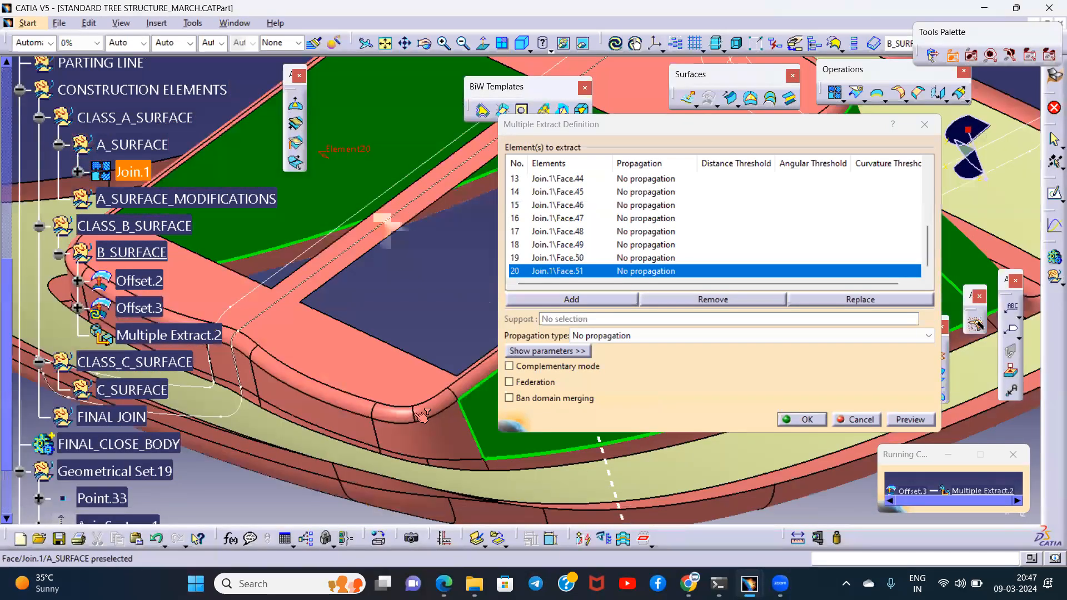
left_click(387, 432)
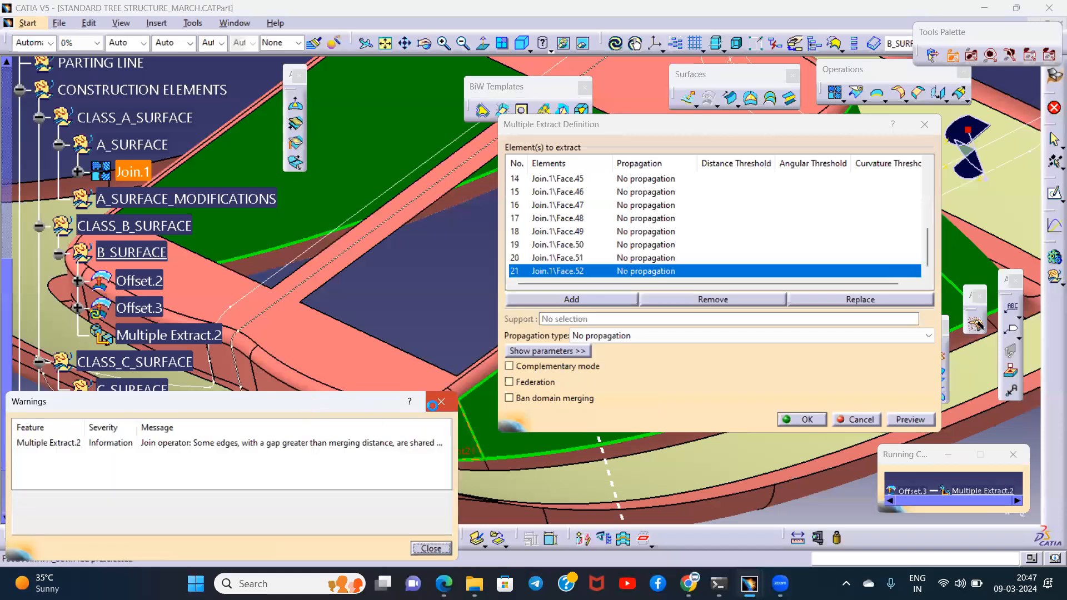
left_click(437, 403)
left_click(375, 379)
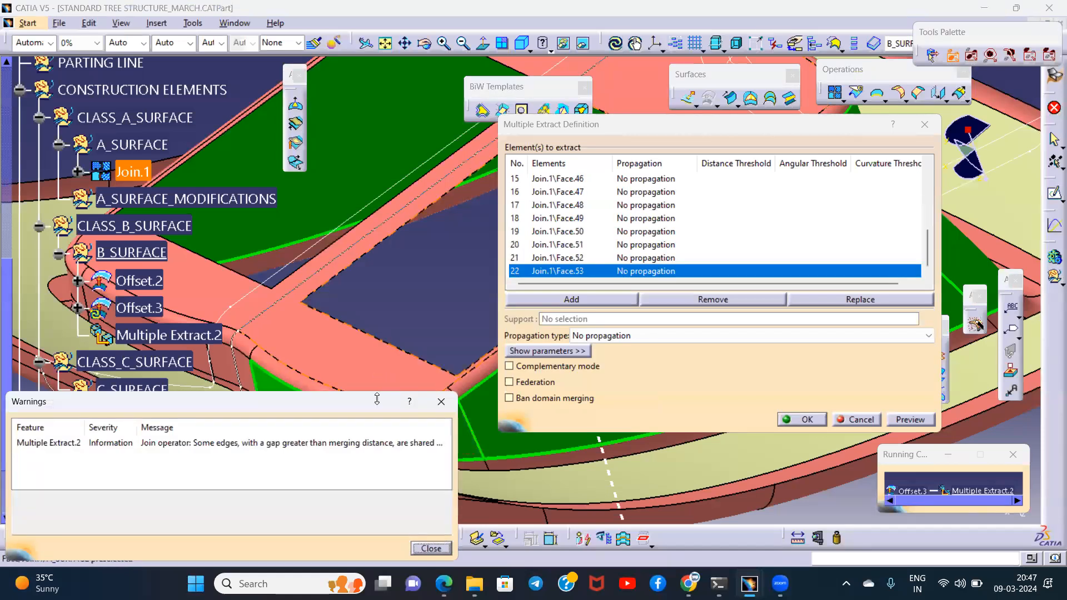
left_click(442, 402)
middle_click_drag(422, 402, 385, 396)
left_click(385, 396)
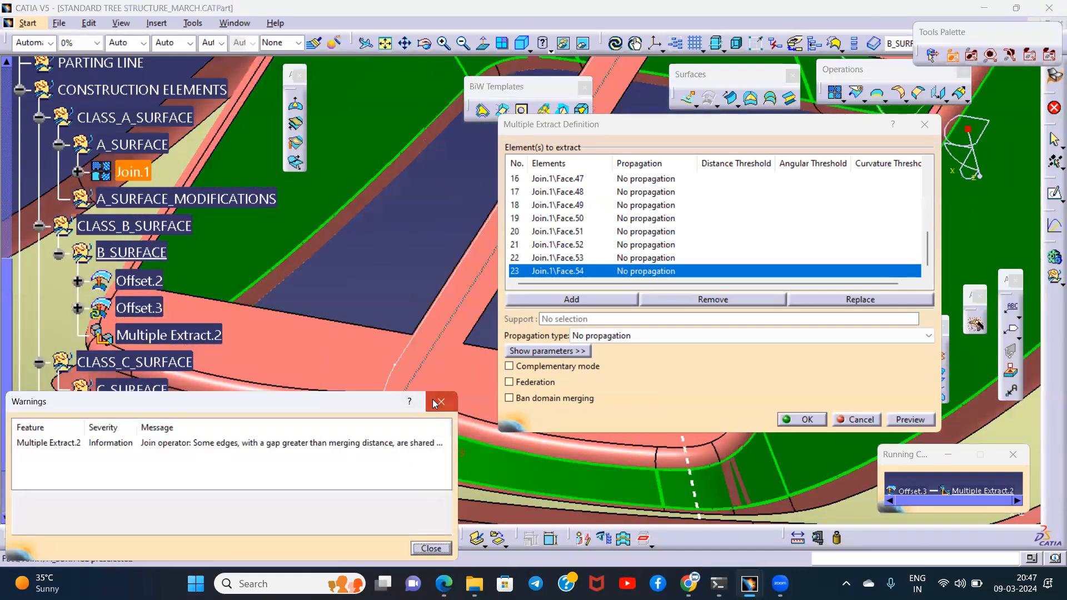
left_click(439, 402)
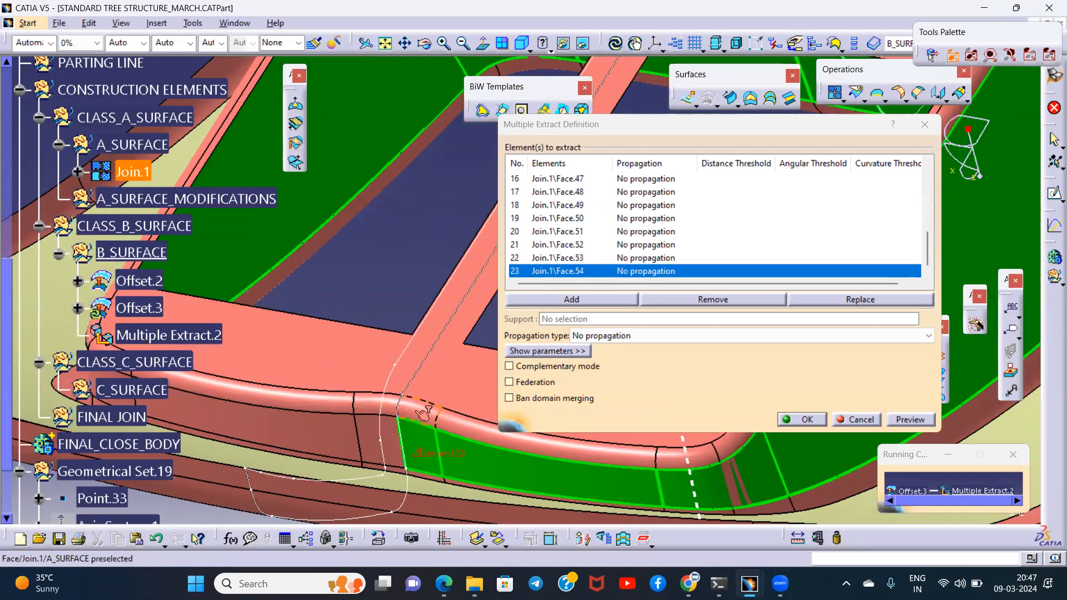
- Add the narrow centre face, the rest of that end wall and its remaining corner faces to the Multiple Extract
left_click(392, 435)
left_click(438, 403)
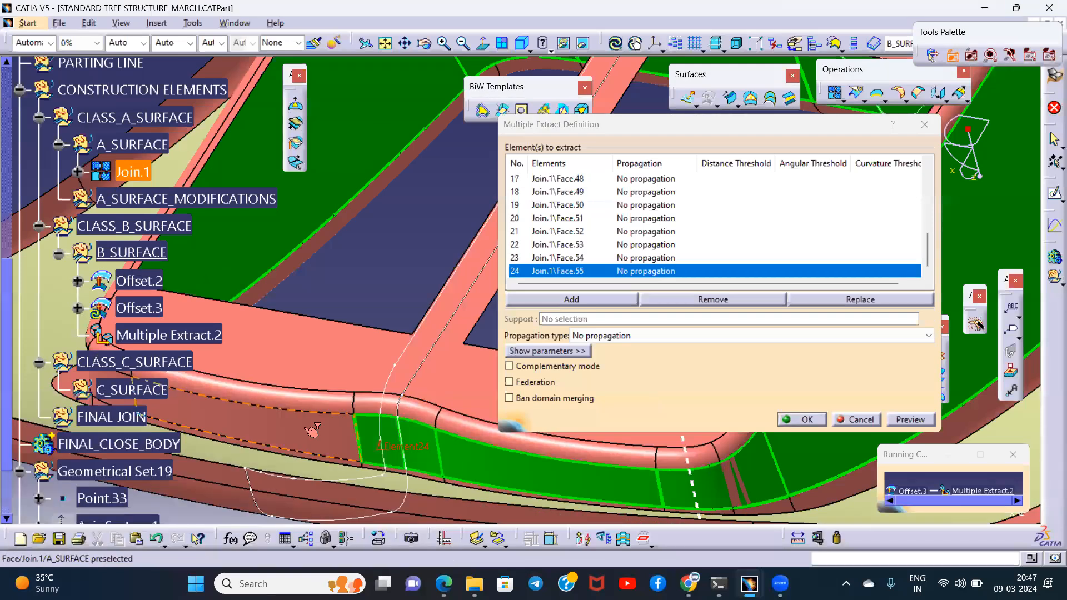
middle_click_drag(344, 355, 434, 399)
left_click(440, 403)
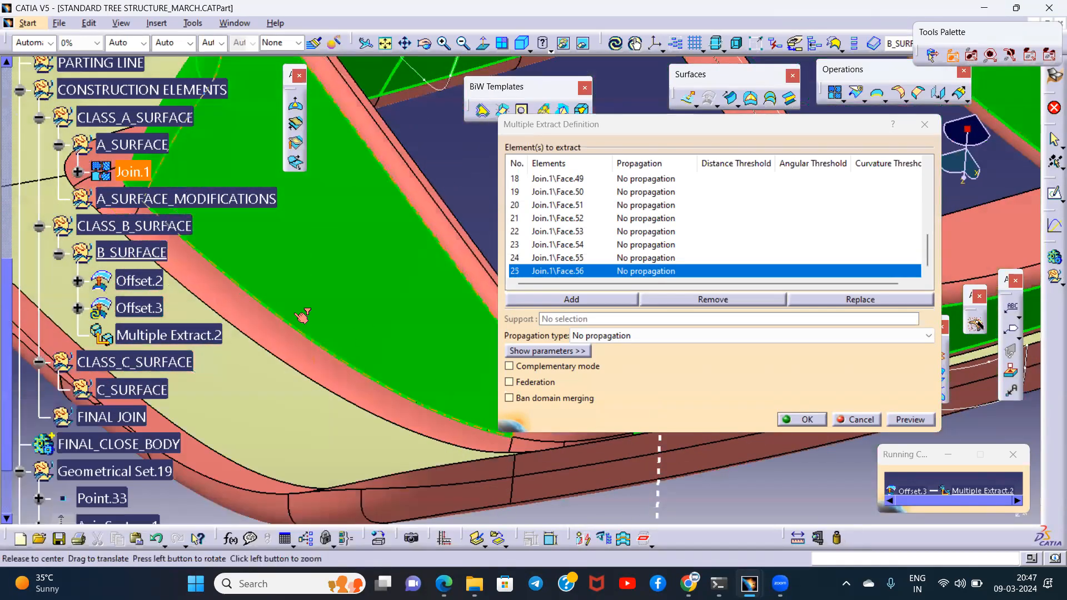
middle_click_drag(301, 316, 142, 271)
left_click(396, 364)
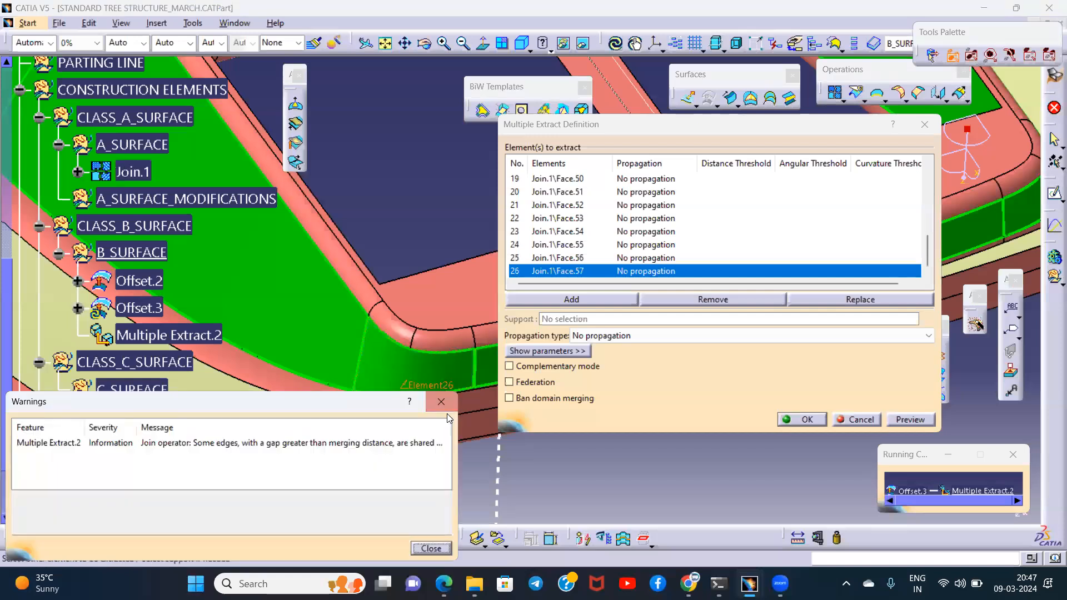
middle_click_drag(389, 329, 431, 389)
left_click(440, 403)
middle_click_drag(398, 356, 356, 364)
- Accept the Multiple Extract and offset the raised portion's extracted side and end walls by 2.5 mm
left_click(802, 419)
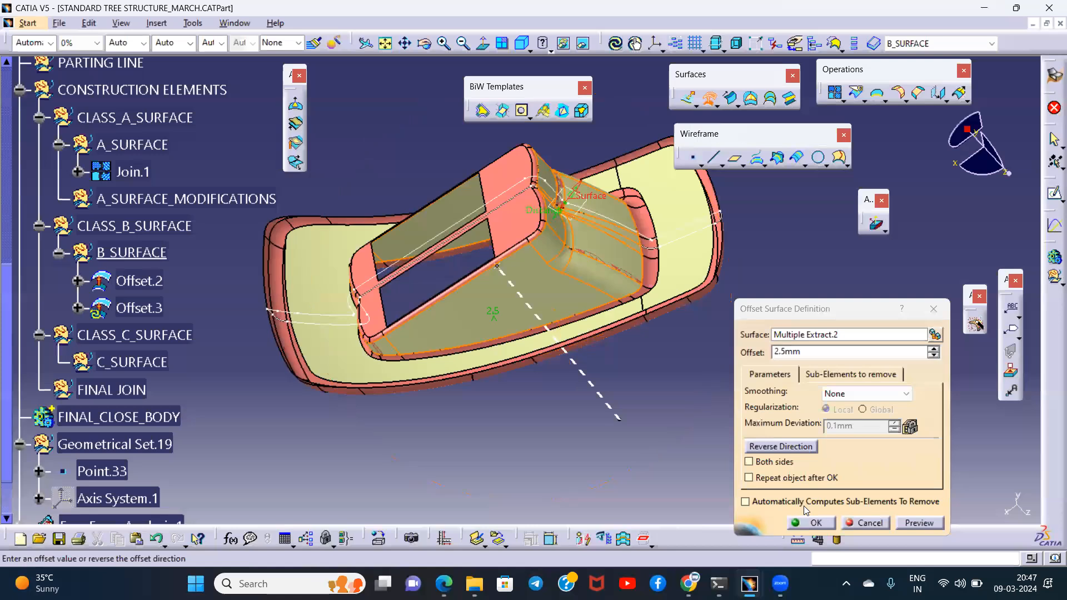
left_click(807, 522)
middle_click_drag(530, 357, 534, 271)
left_click(535, 271)
left_click(367, 185)
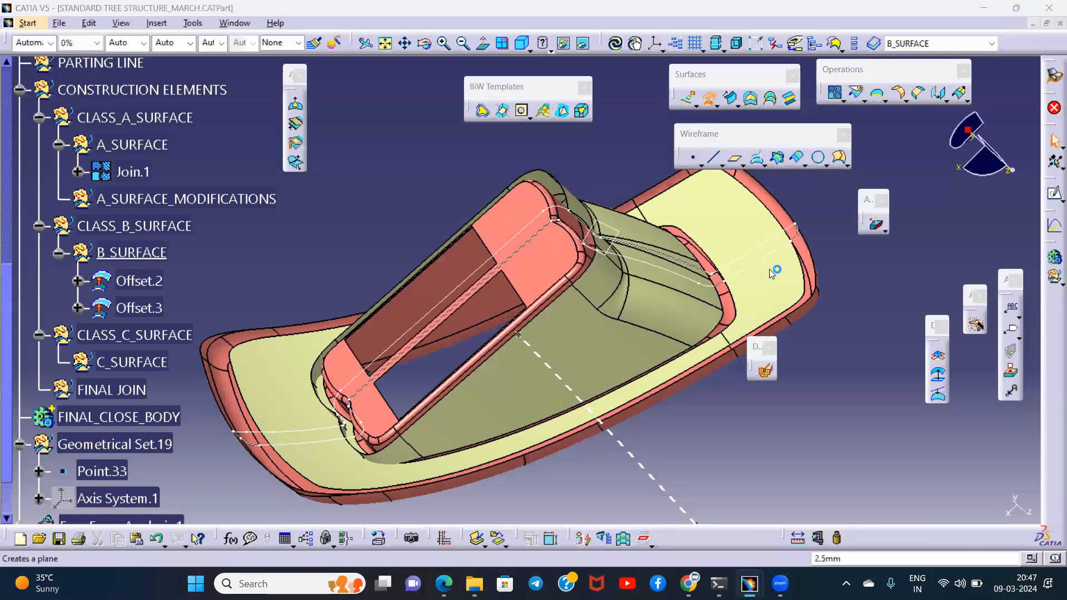
- Start another offset with a Multiple Extract input containing the two top faces around the raised portion's openings
middle_click_drag(594, 359, 825, 338)
right_click(826, 339)
left_click(845, 317)
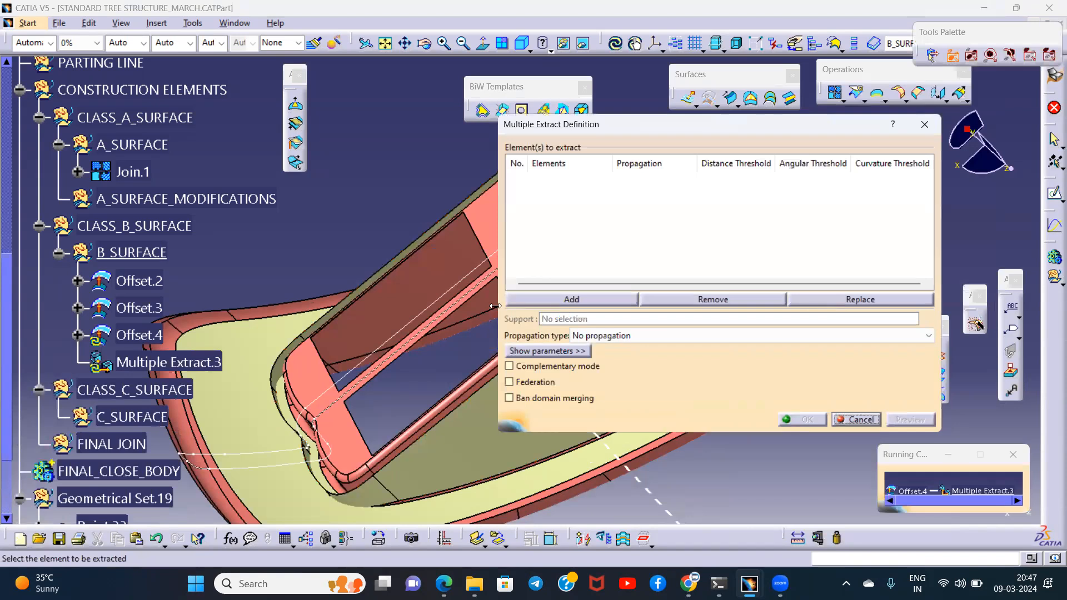
middle_click_drag(485, 272, 433, 269)
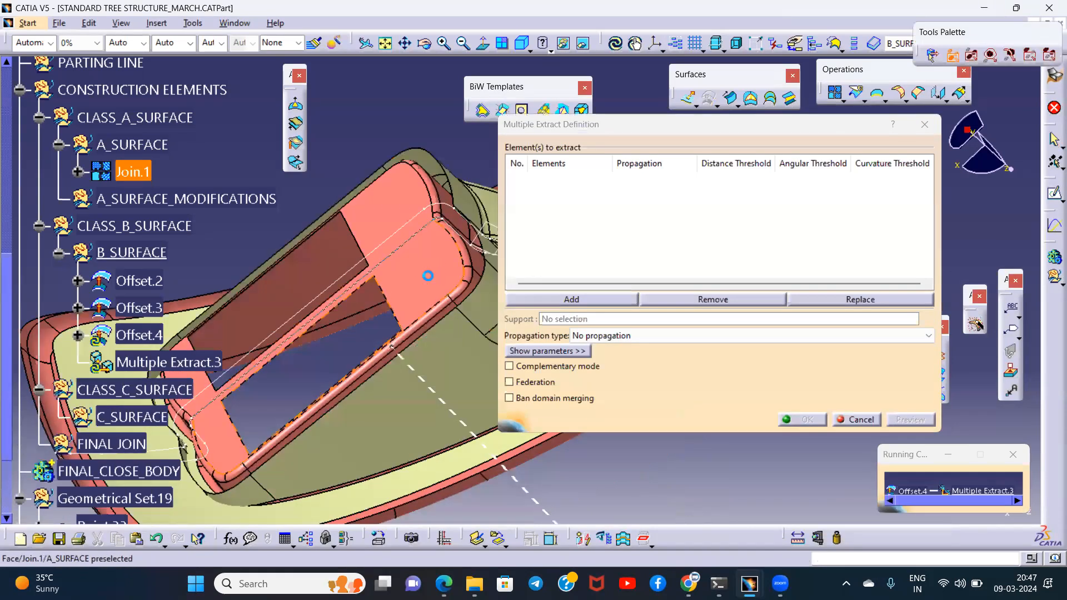
left_click(427, 275)
left_click(402, 202)
left_click(810, 424)
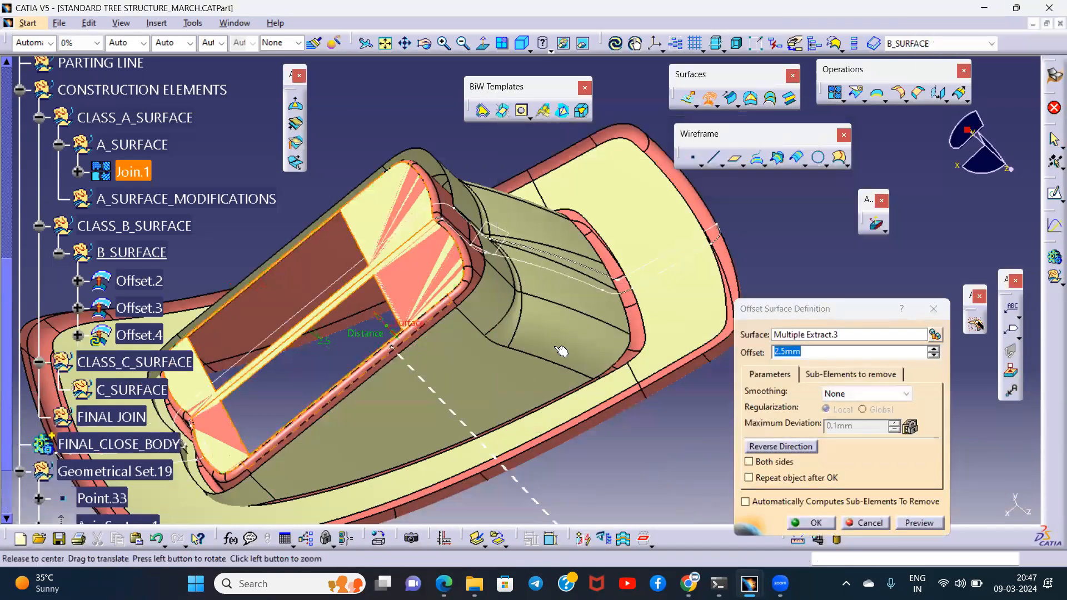
- Reverse the offset direction and offset the extracted top faces by 2.5 mm
middle_click_drag(562, 351, 638, 400)
left_click(802, 447)
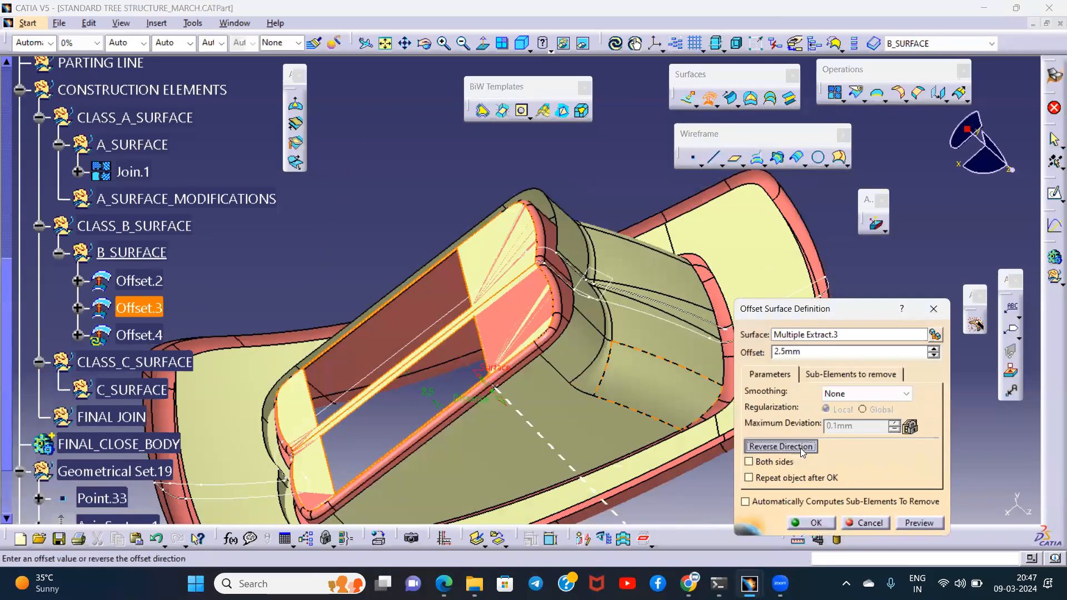
left_click(811, 523)
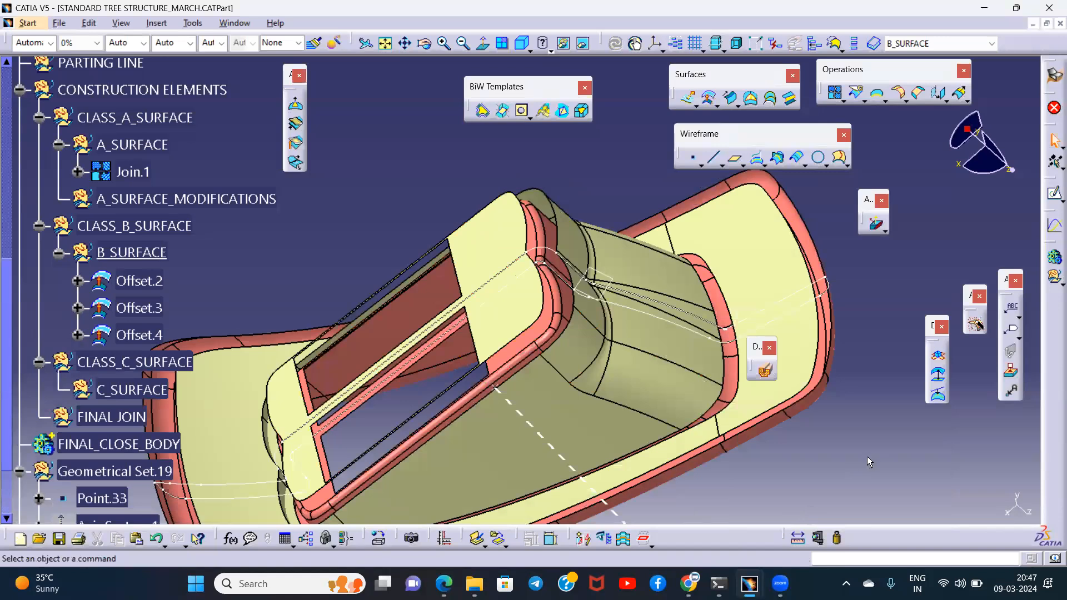
- Examine the flange, wall and top offset surfaces from several sides, checking how their edges lie relative to each other
middle_click_drag(679, 415, 748, 357)
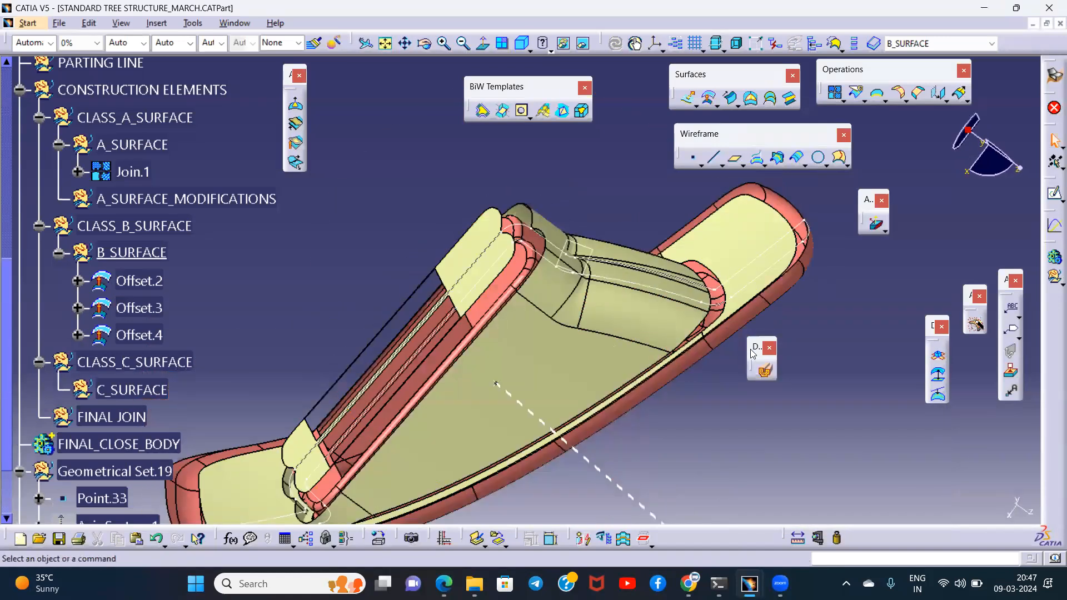
left_click_drag(883, 536, 888, 538)
middle_click_drag(586, 375, 701, 283)
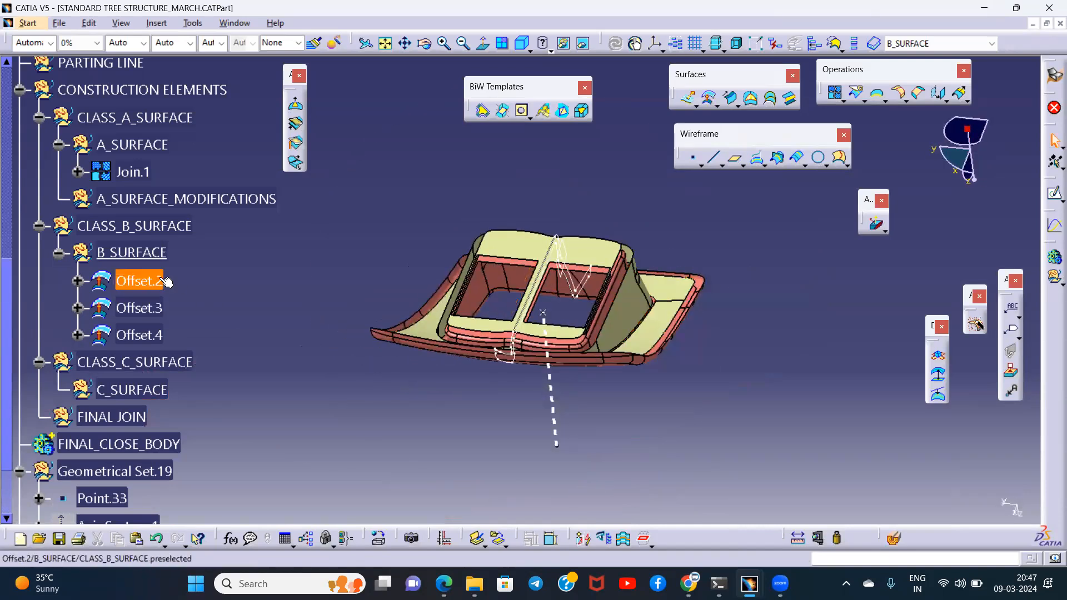
middle_click_drag(384, 293, 261, 328)
left_click(158, 309)
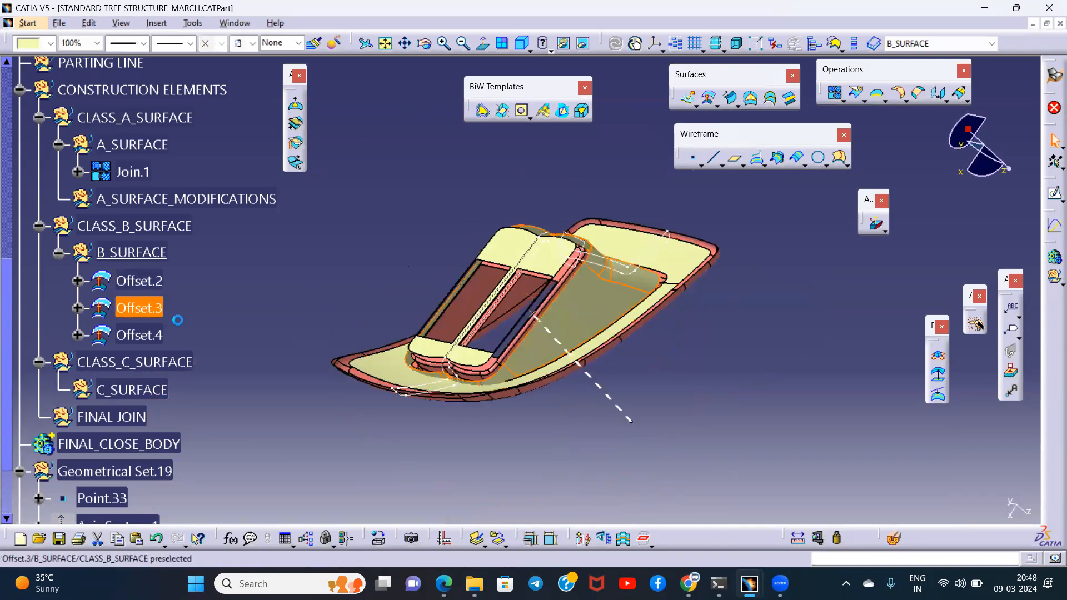
middle_click_drag(627, 357, 501, 349)
left_click(386, 186)
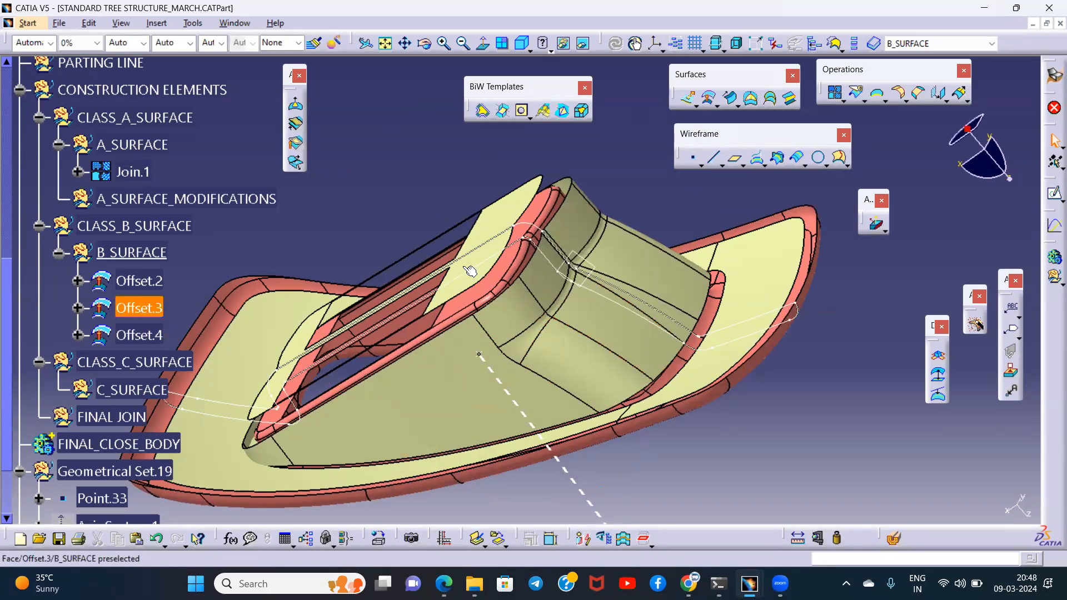
middle_click_drag(538, 329, 538, 424)
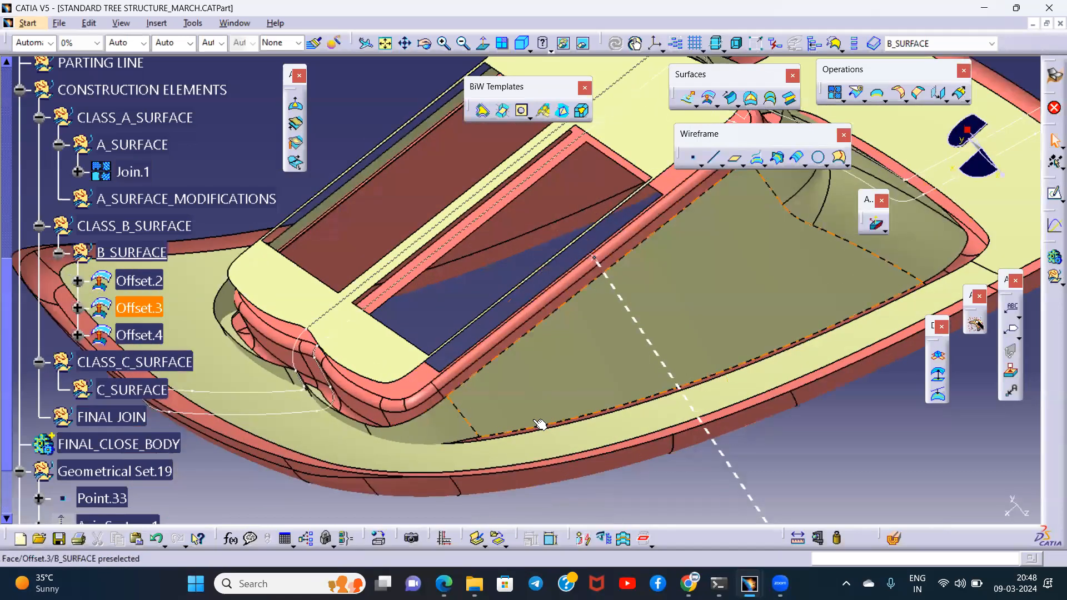
- Start an Extrapolate on the wall offset's lower boundary edge with Curvature continuity, trying lengths of 1 mm and 2 mm
left_click(953, 94)
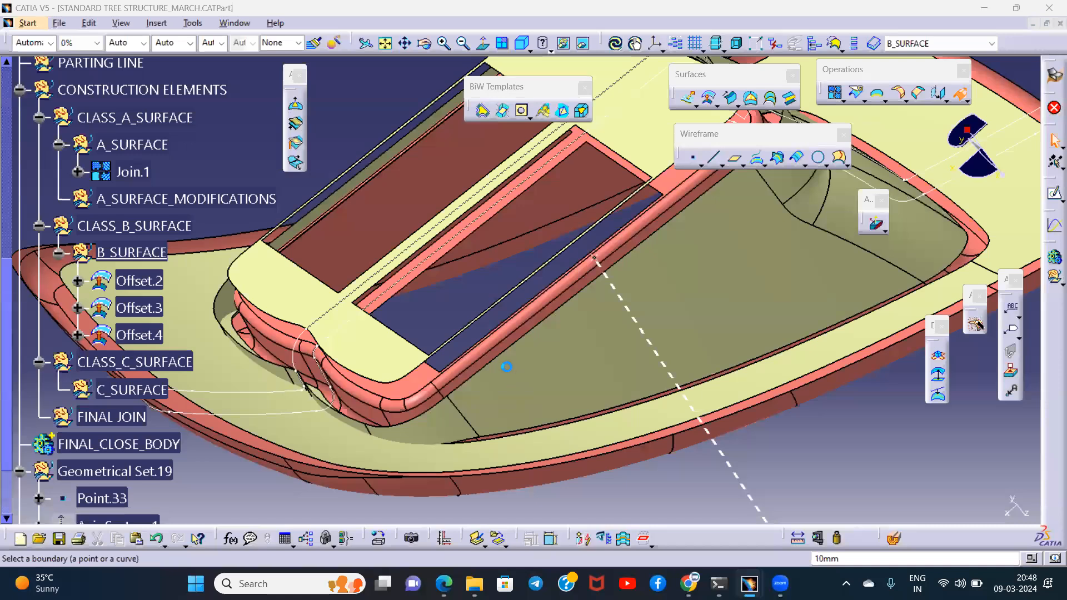
middle_click_drag(532, 358, 474, 328)
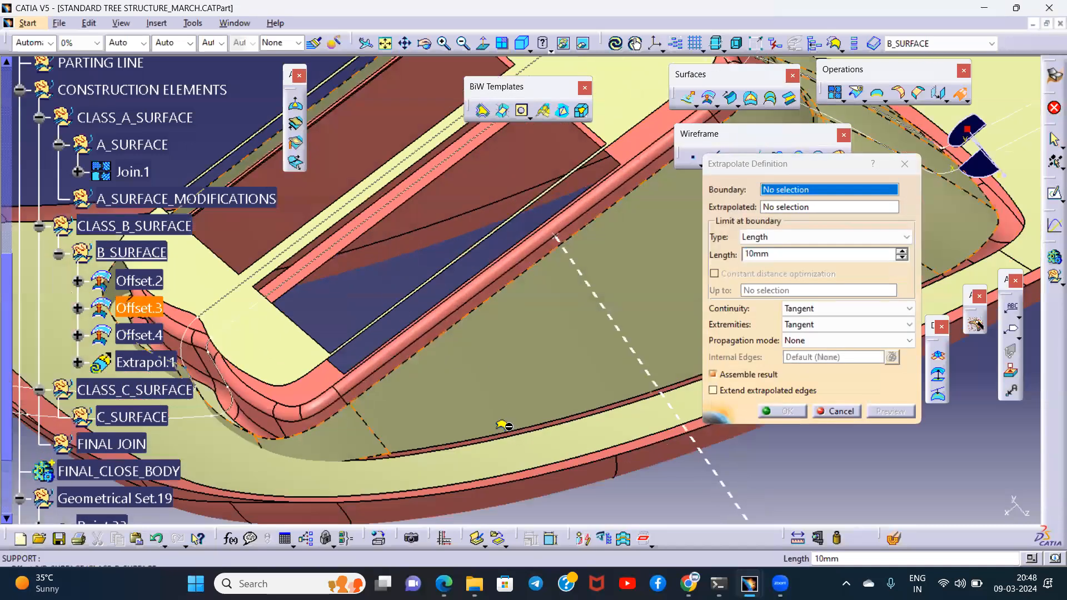
left_click(805, 309)
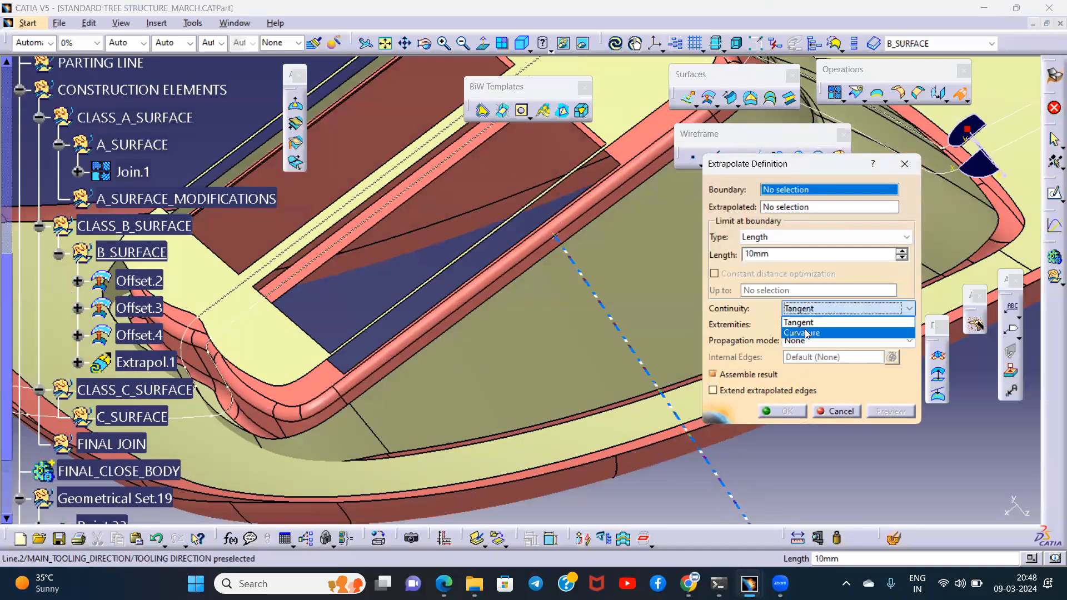
left_click(807, 334)
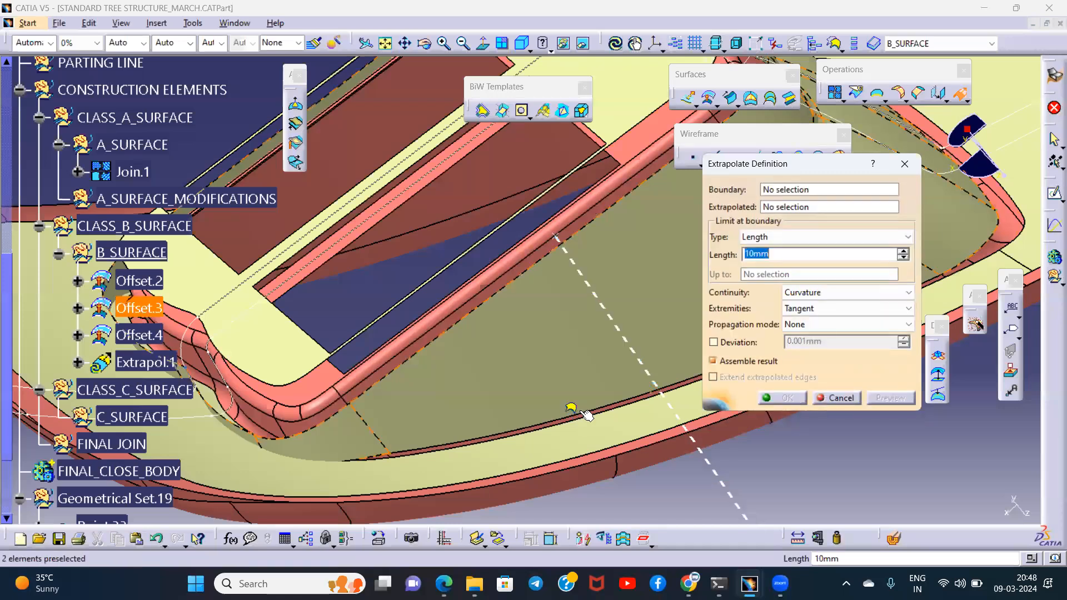
left_click(635, 375)
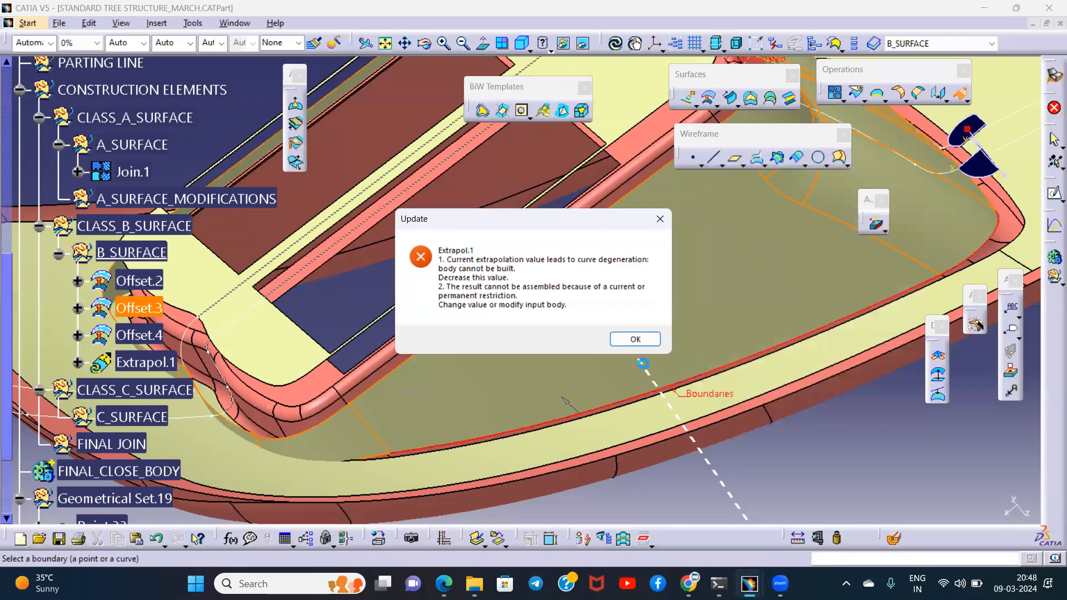
left_click(635, 339)
double_click(759, 255)
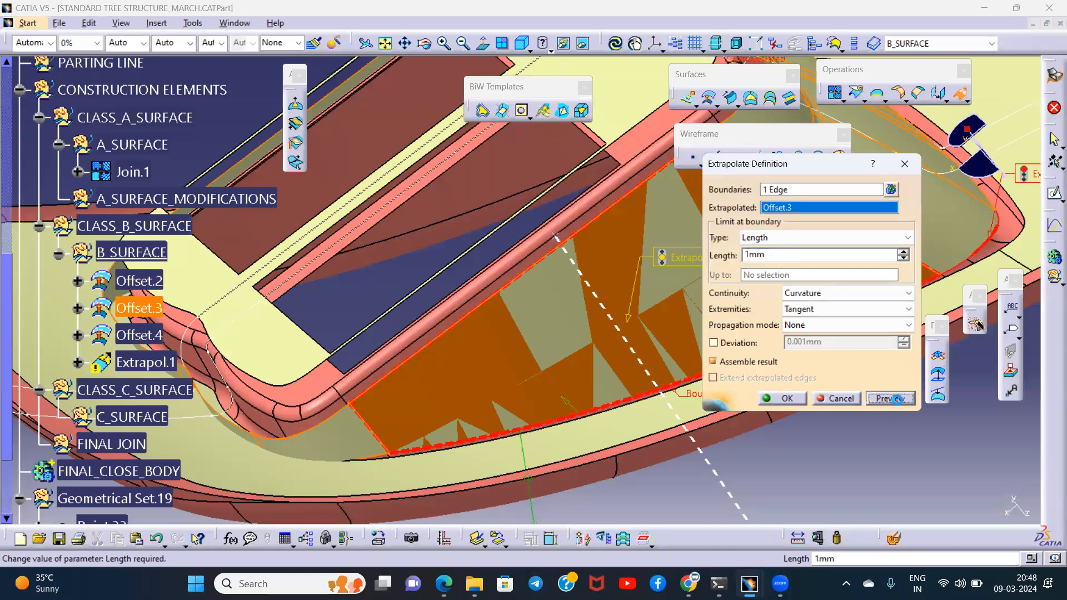
left_click(897, 399)
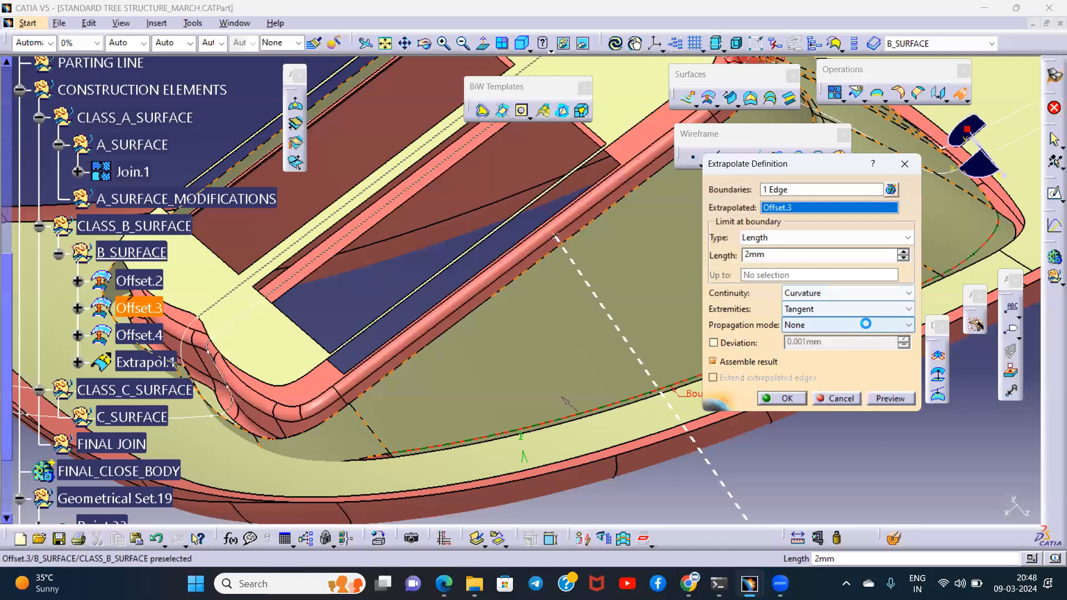
- Set the extrapolation's propagation mode to Point continuity after trying Tangency continuity, and raise its length to 3 mm
left_click(866, 323)
left_click(828, 351)
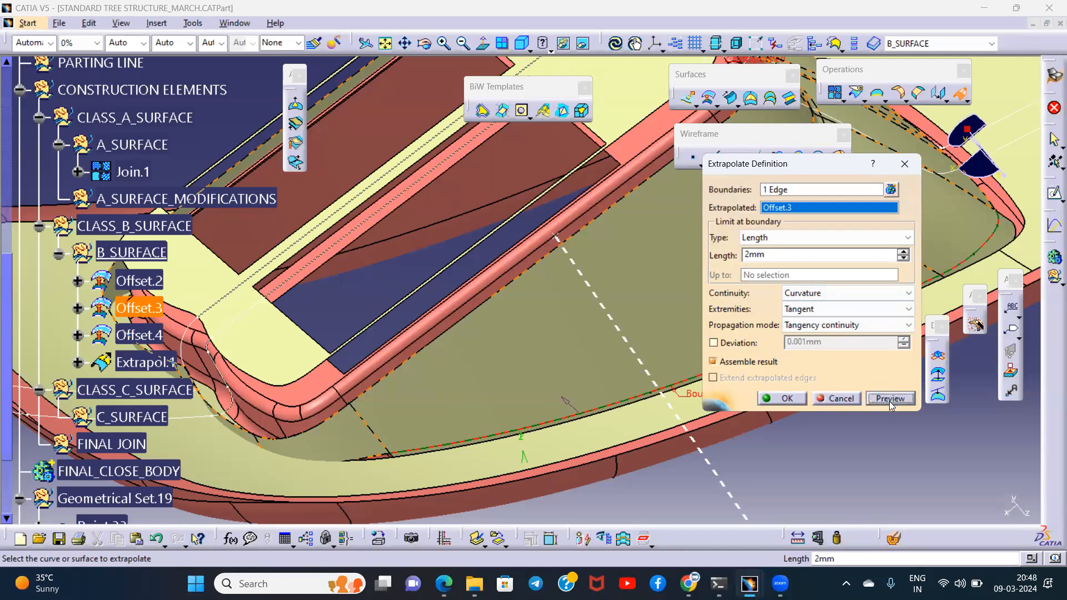
left_click(833, 325)
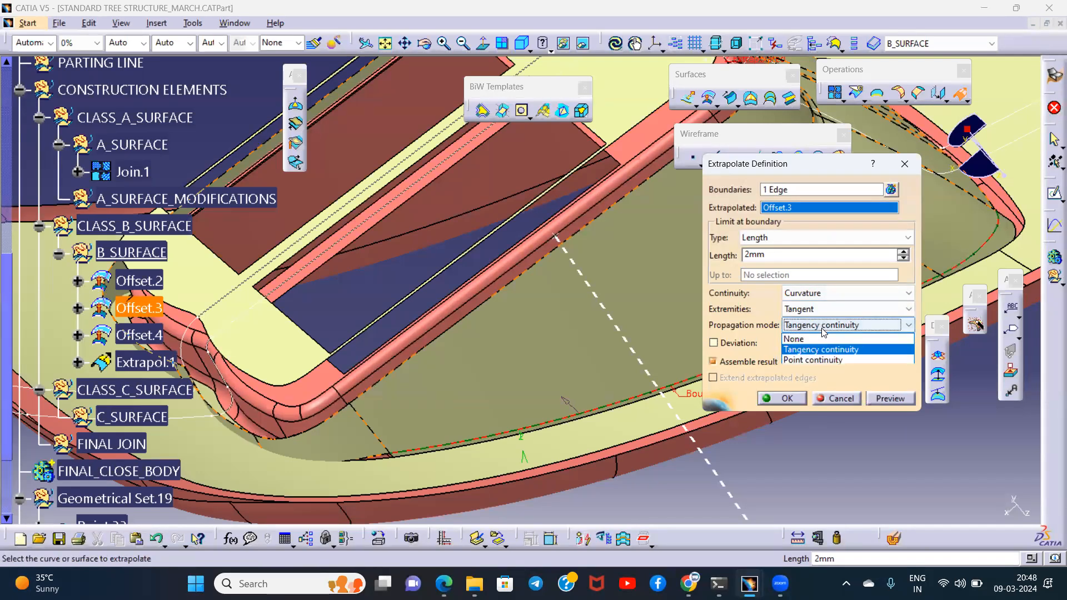
left_click(815, 359)
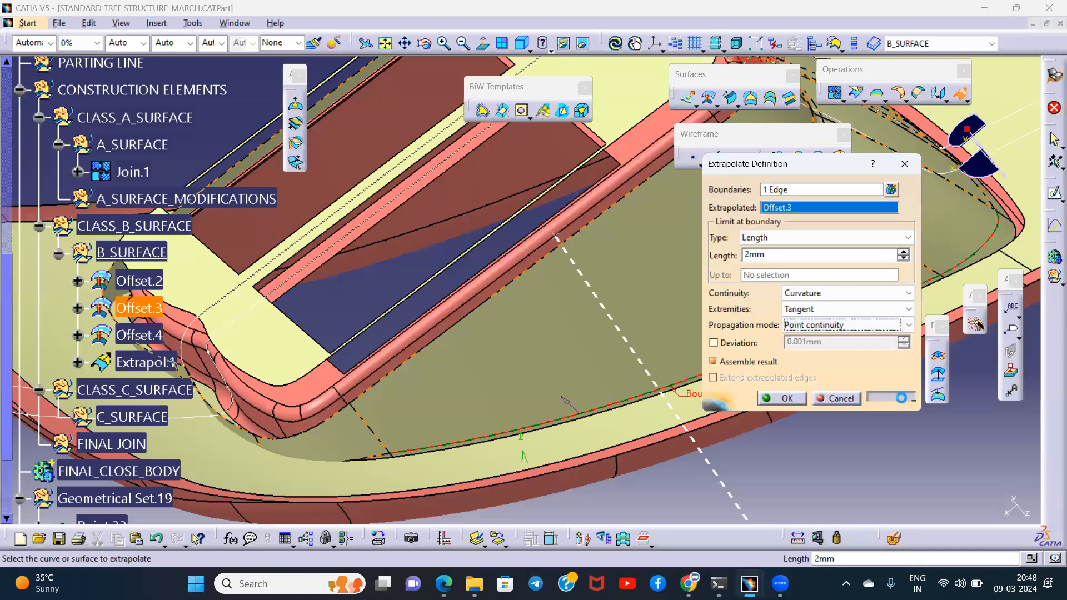
middle_click_drag(503, 297, 622, 322)
middle_click_drag(659, 277, 558, 316)
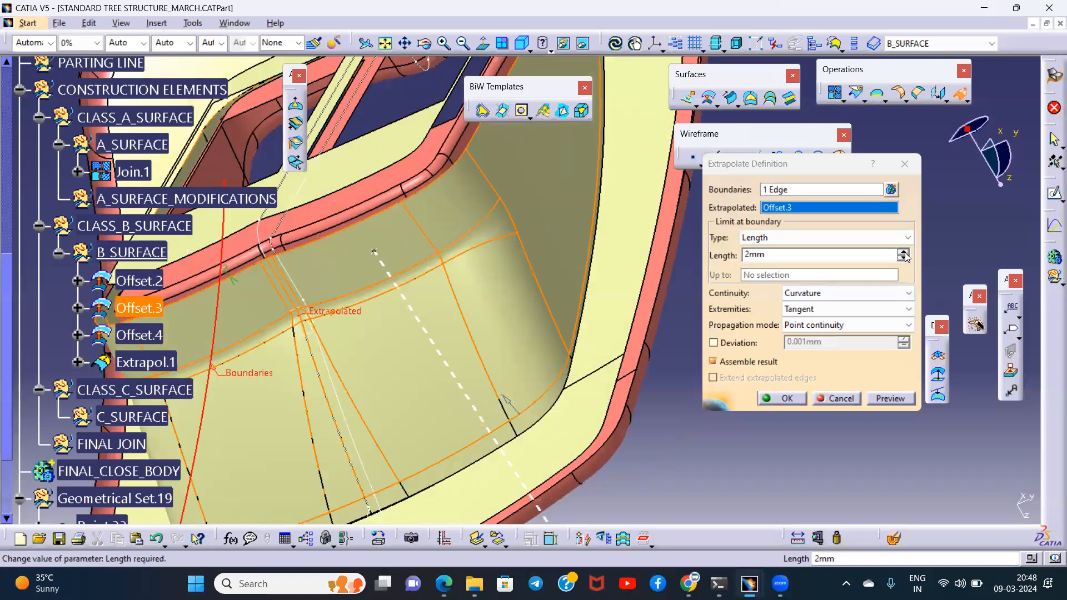
left_click(904, 255)
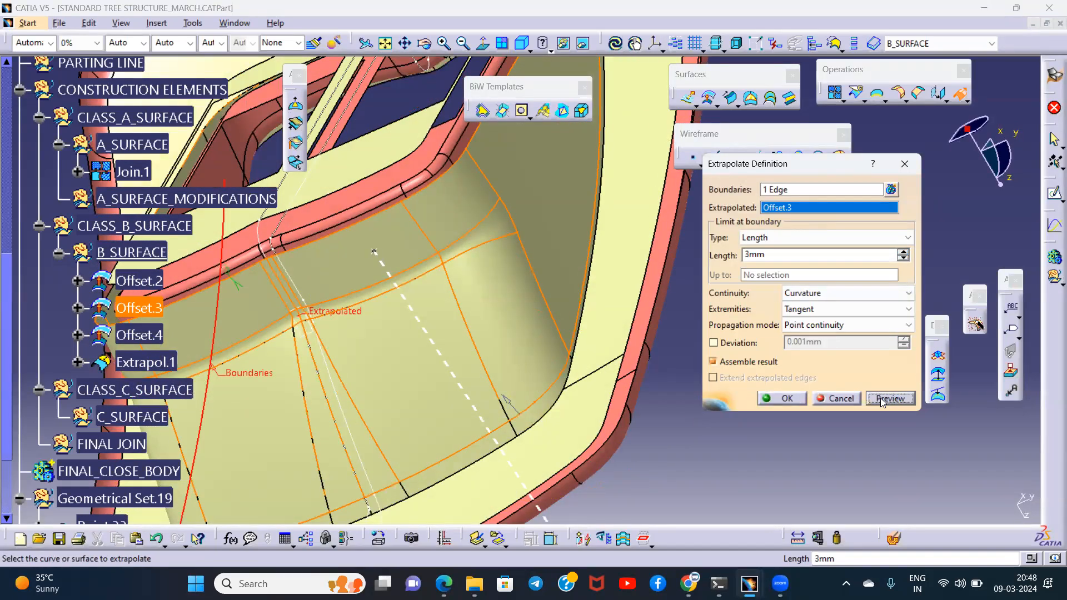
- Accept the 3 mm wall extrapolation and create a Boundary with Point continuity along the flange offset's inner edge
left_click(782, 399)
middle_click_drag(489, 315, 669, 291)
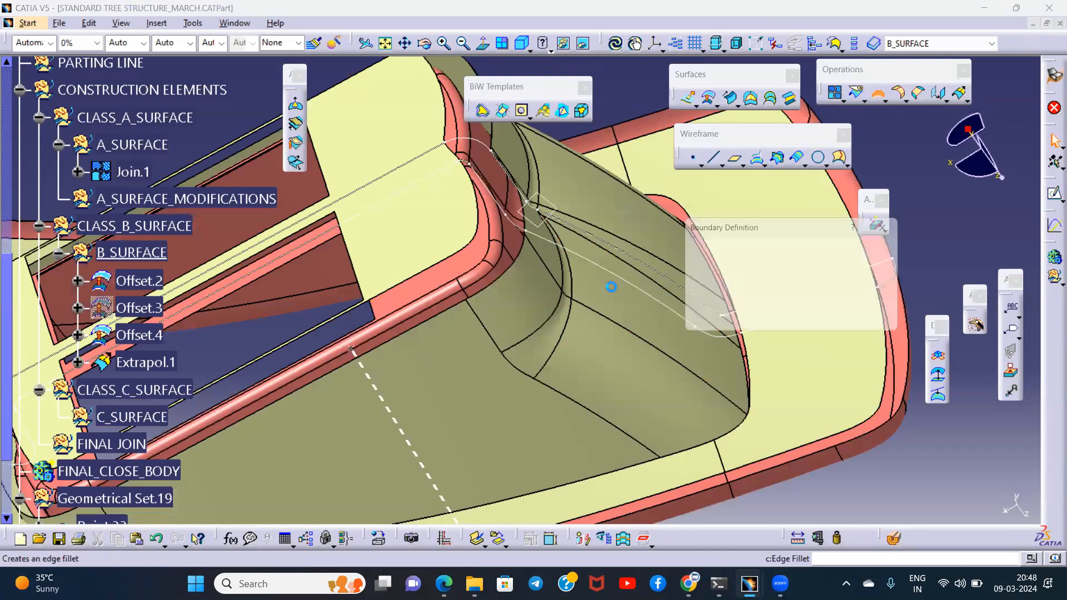
middle_click_drag(750, 356, 604, 297)
left_click(605, 297)
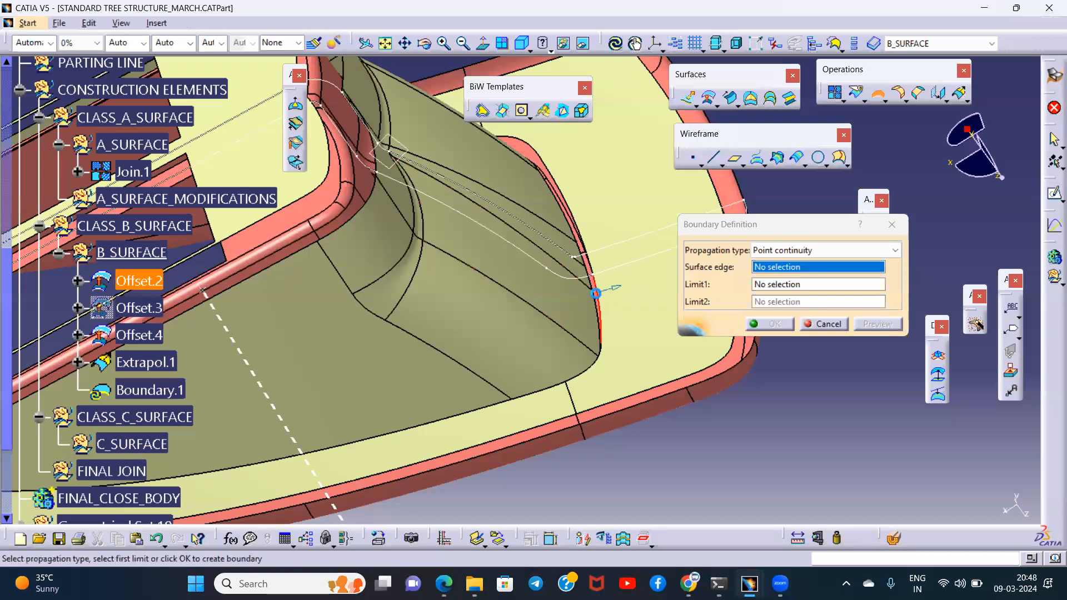
left_click(769, 323)
- Extrapolate the flange offset by 3 mm from its inner boundary curve with Curvature continuity and Tangent extremities
middle_click_drag(674, 286, 730, 289)
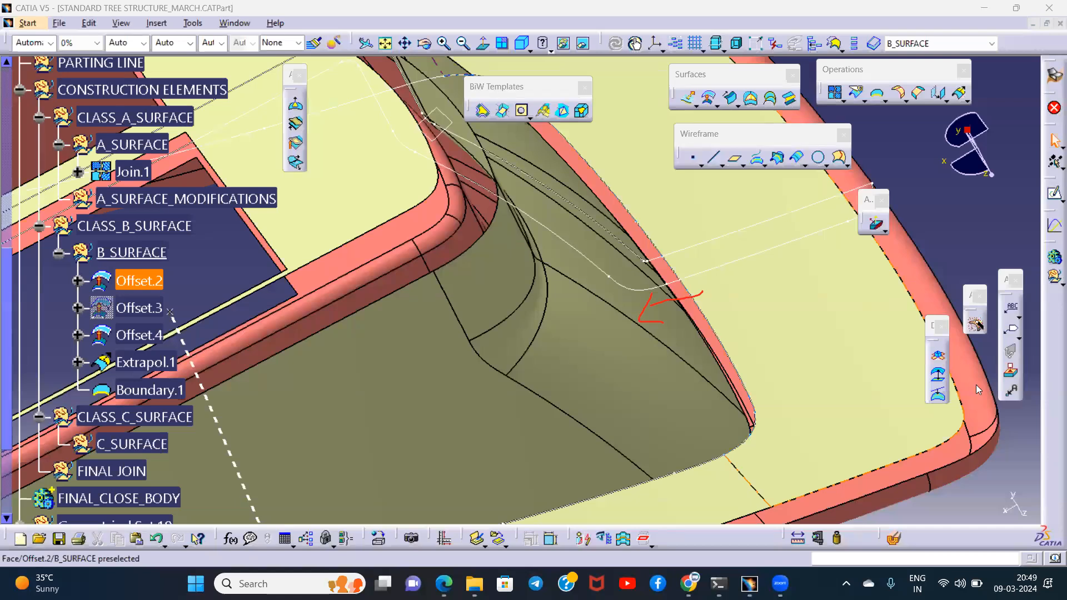
mouse_move(660, 239)
middle_mouse_down()
mouse_move(587, 355)
mouse_move(577, 289)
mouse_move(639, 267)
middle_mouse_up()
left_click(741, 267)
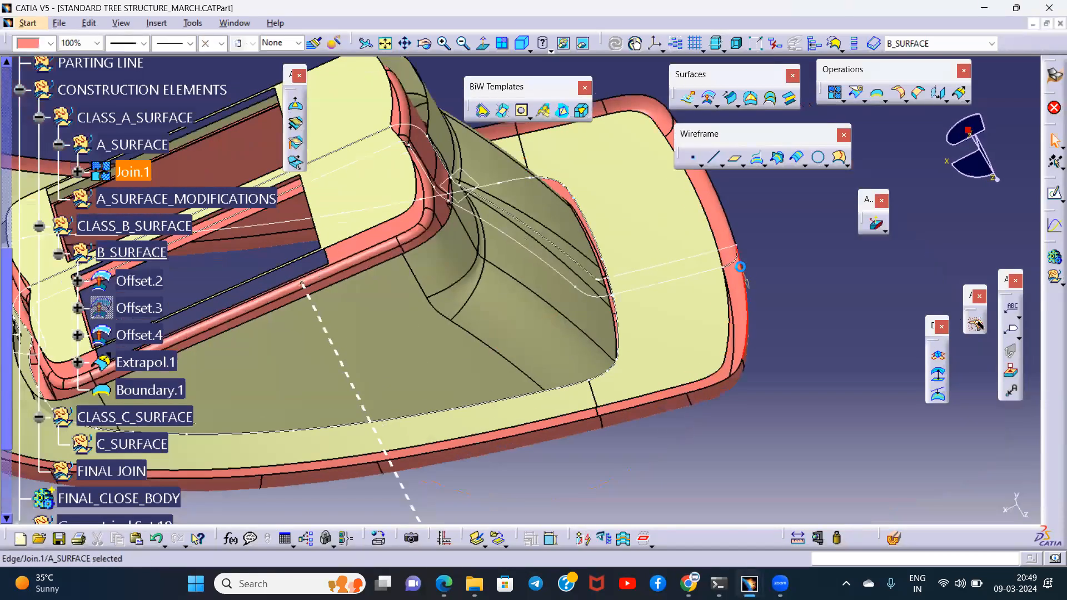
left_click(957, 95)
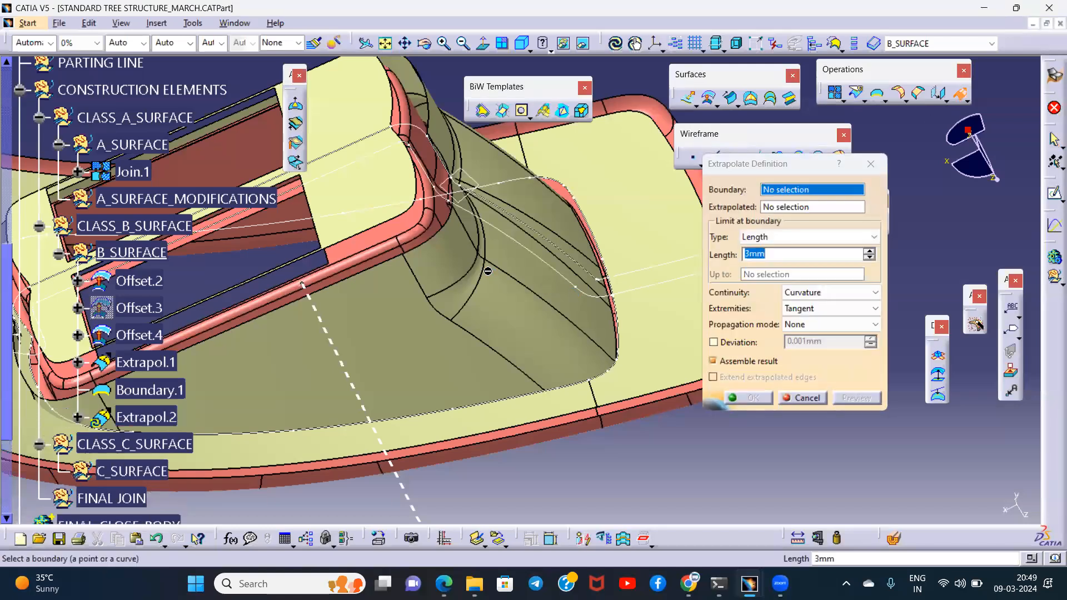
middle_click_drag(600, 291, 512, 248)
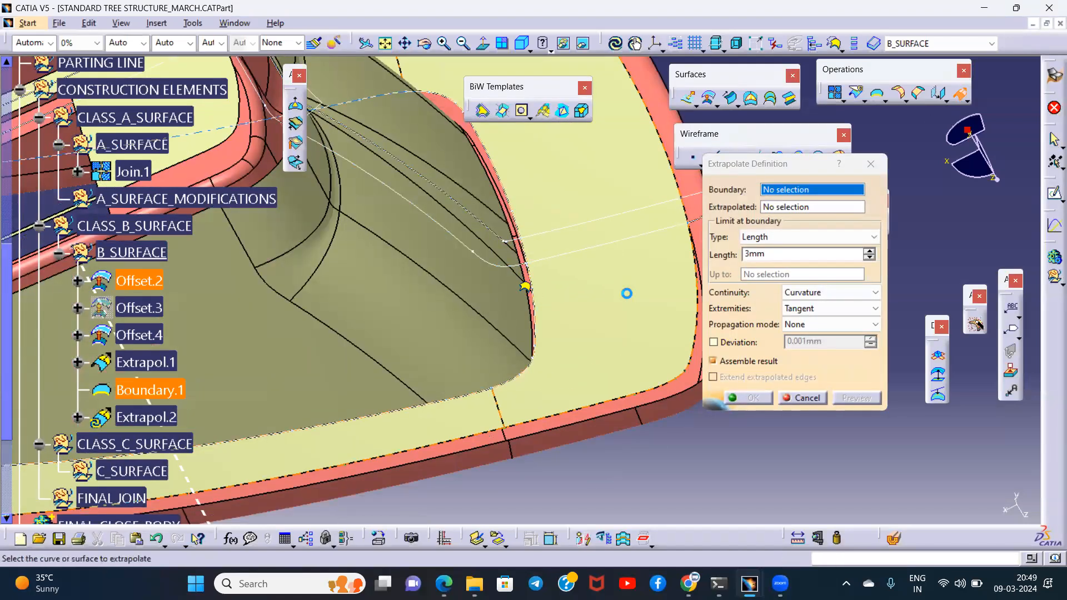
mouse_move(534, 315)
middle_mouse_down()
mouse_move(617, 347)
mouse_move(542, 358)
mouse_move(515, 282)
mouse_move(526, 258)
middle_mouse_up()
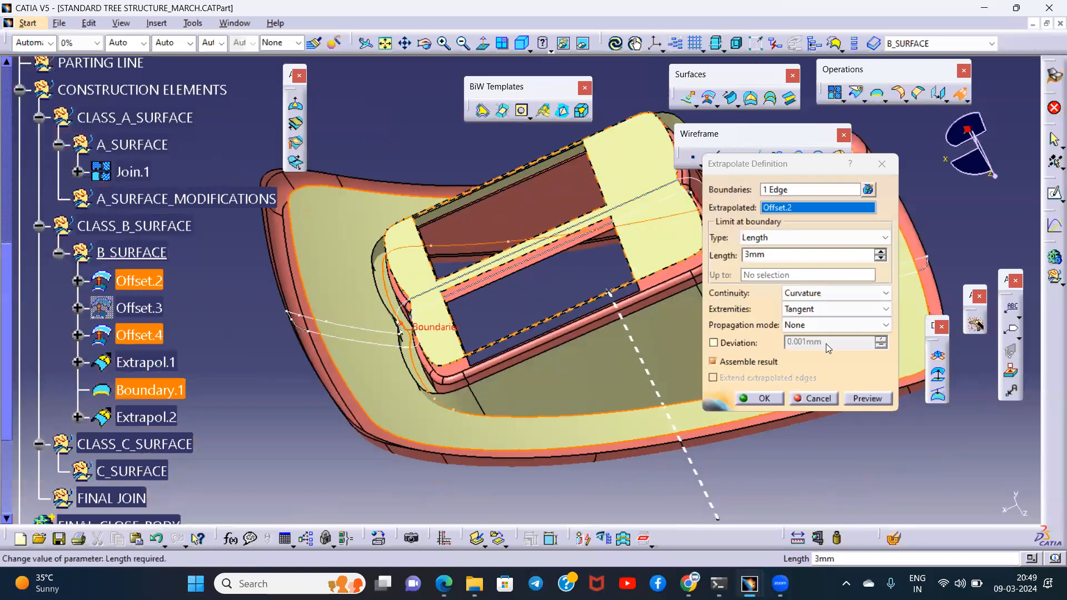
left_click(764, 399)
- Create an Intersection curve between the extrapolated wall surface and the extrapolated flange surface
middle_click_drag(528, 423, 483, 384)
middle_click_drag(736, 299, 639, 209)
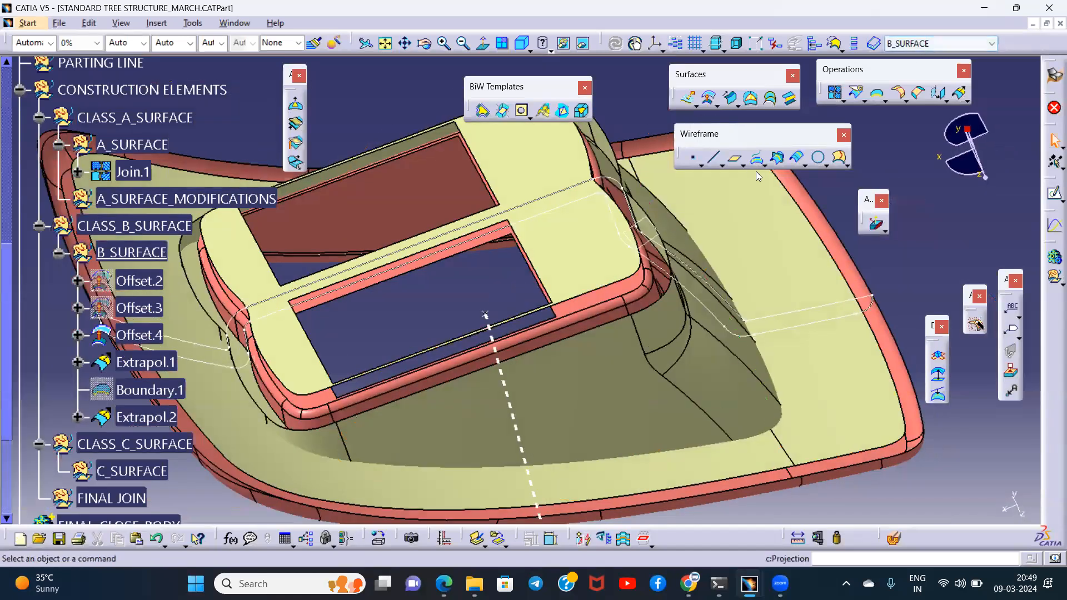
left_click(778, 160)
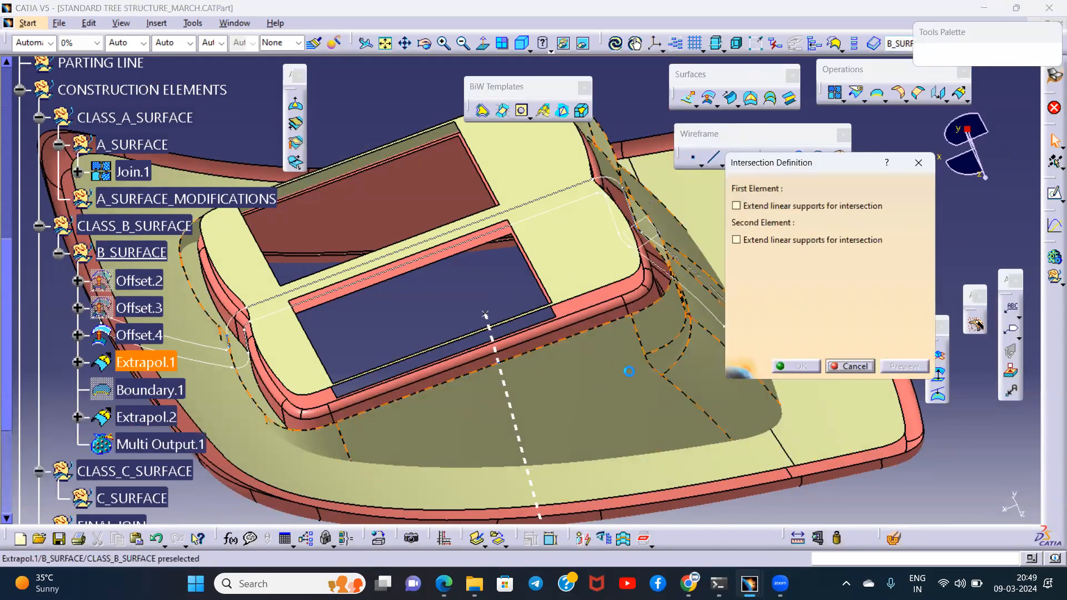
middle_click_drag(604, 364, 547, 329)
left_click(504, 303)
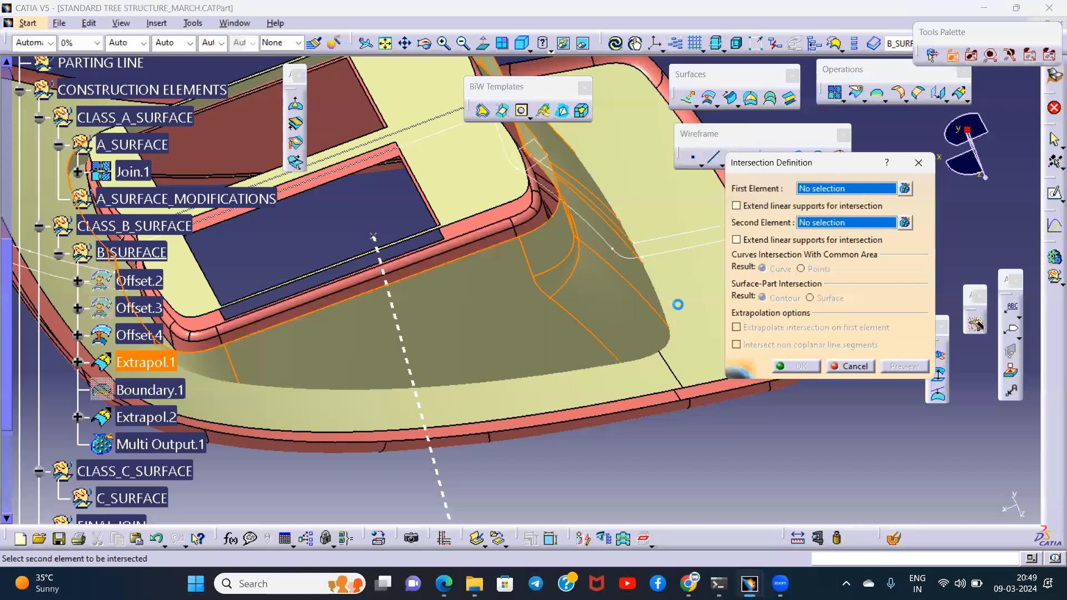
left_click(703, 293)
left_click(790, 361)
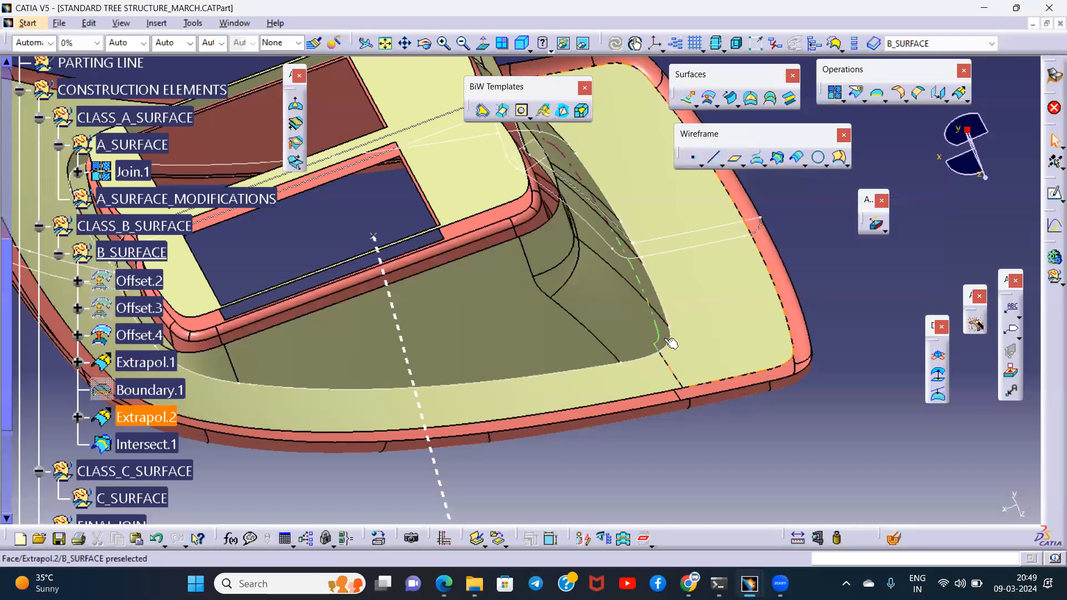
- Hide the Class A surface and split the extrapolated wall surface with the intersection curve, removing its excess below the flange
middle_click_drag(626, 342, 438, 258)
middle_click_drag(588, 237, 396, 315)
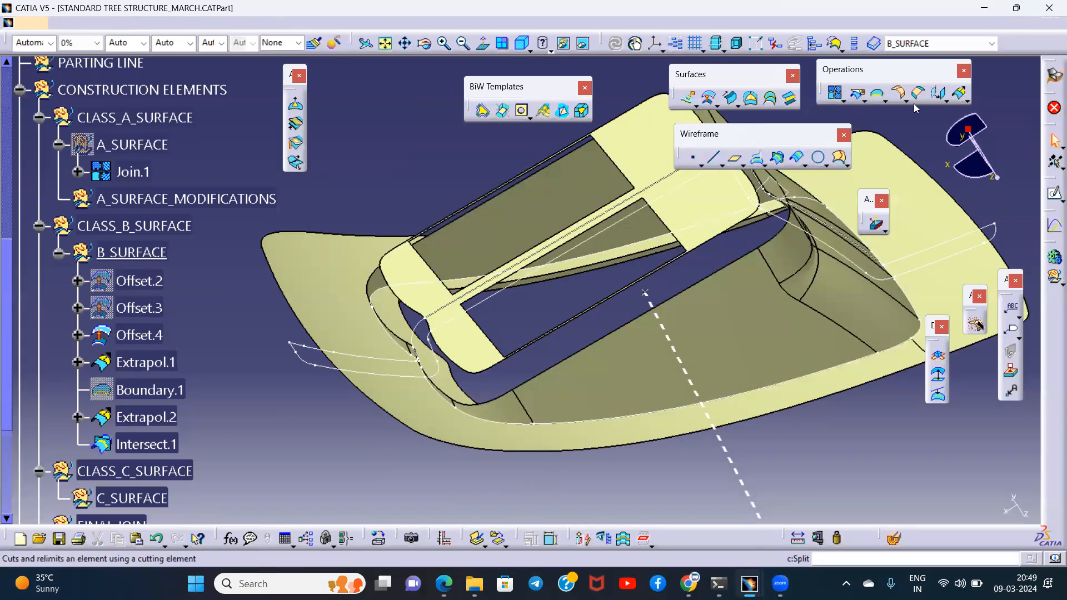
left_click(857, 92)
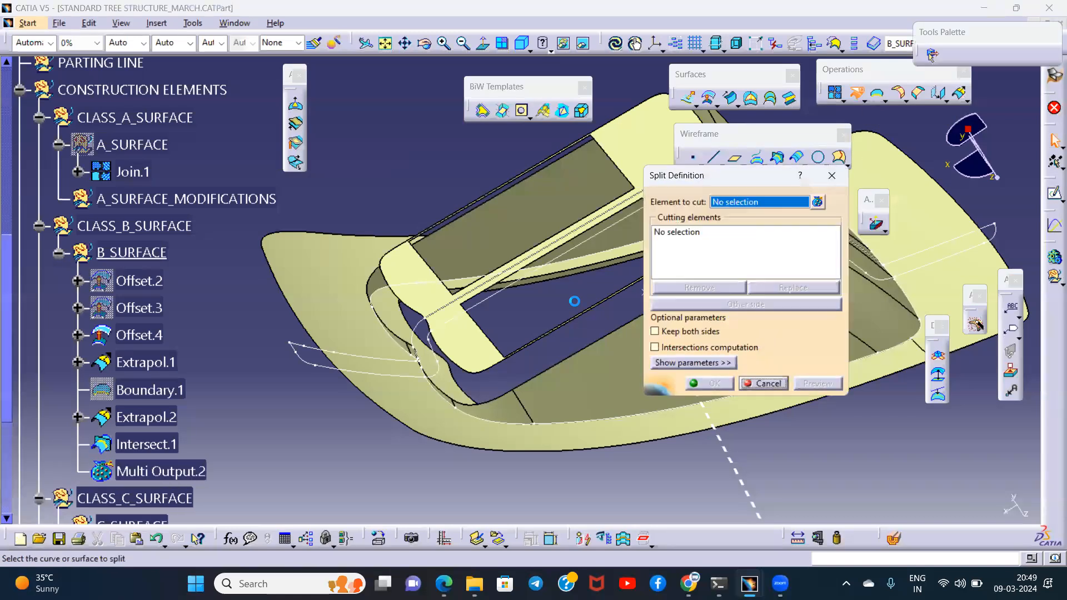
left_click(557, 393)
left_click(572, 422)
middle_click_drag(599, 461, 503, 303)
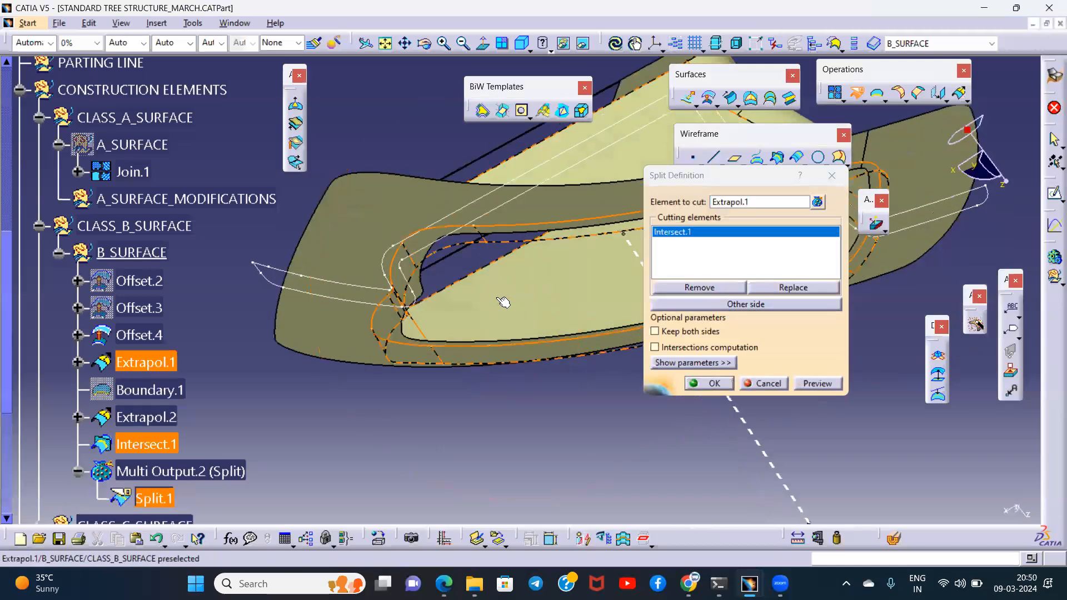
left_click(707, 384)
middle_click_drag(656, 356, 578, 364)
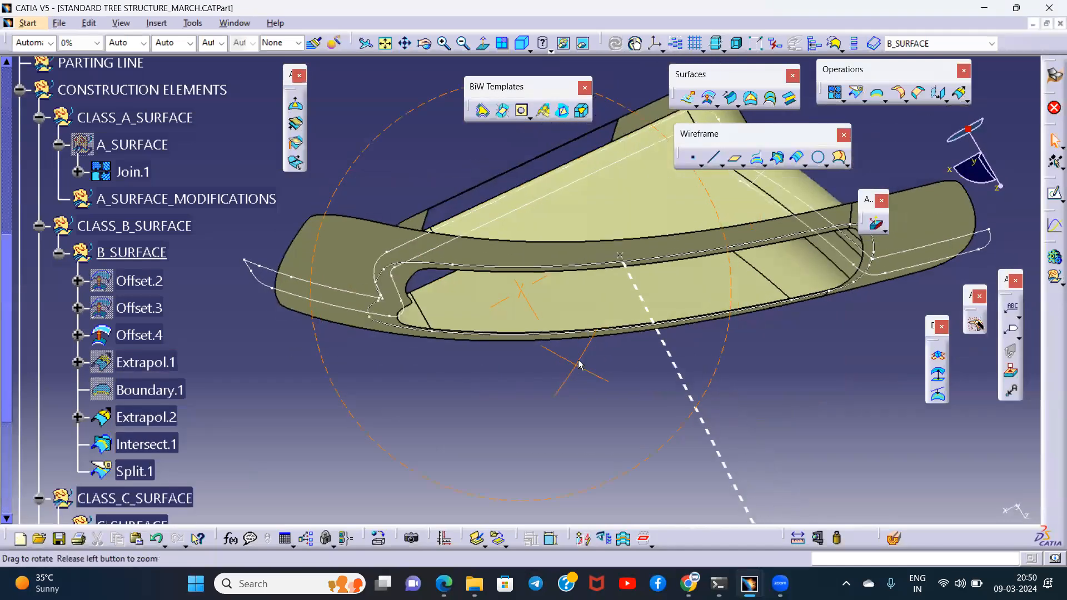
- Split the extrapolated flange surface with the same intersection curve, removing the excess inside the wall
left_click(856, 93)
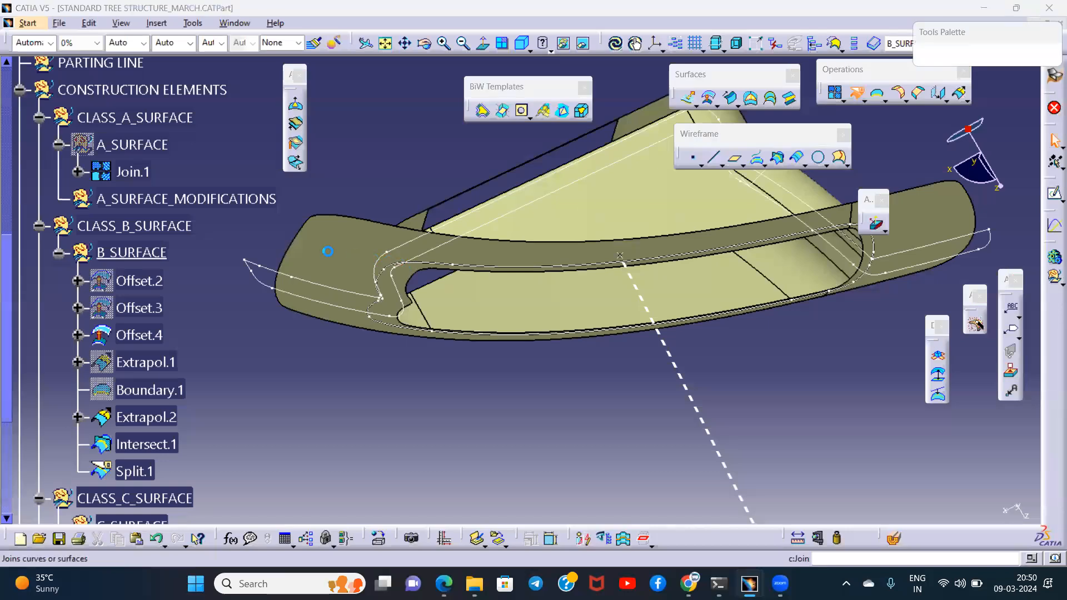
left_click(481, 304)
middle_click_drag(483, 305, 495, 238)
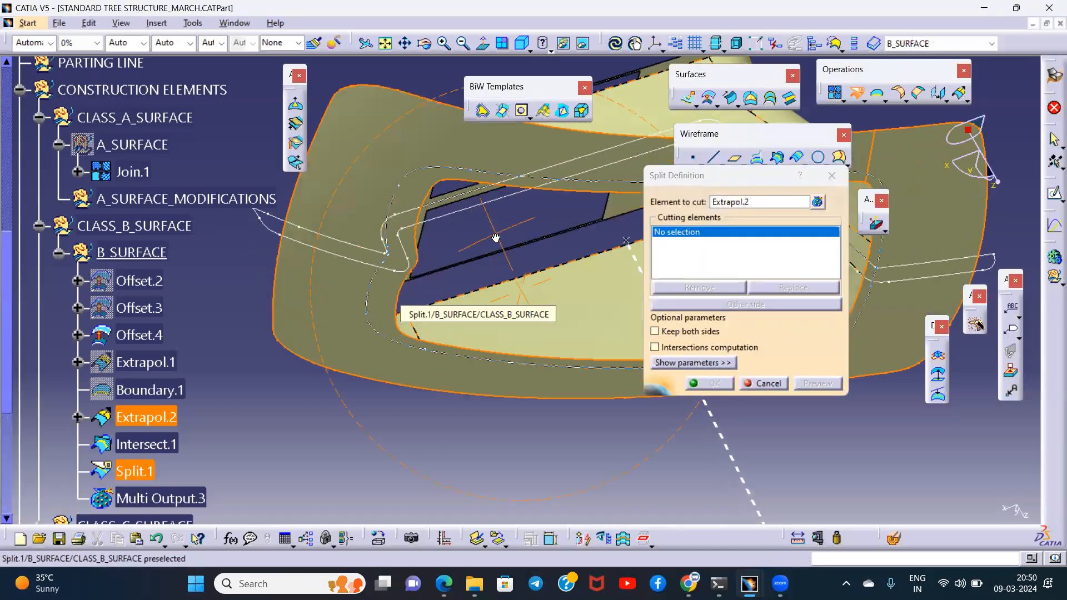
left_click(411, 174)
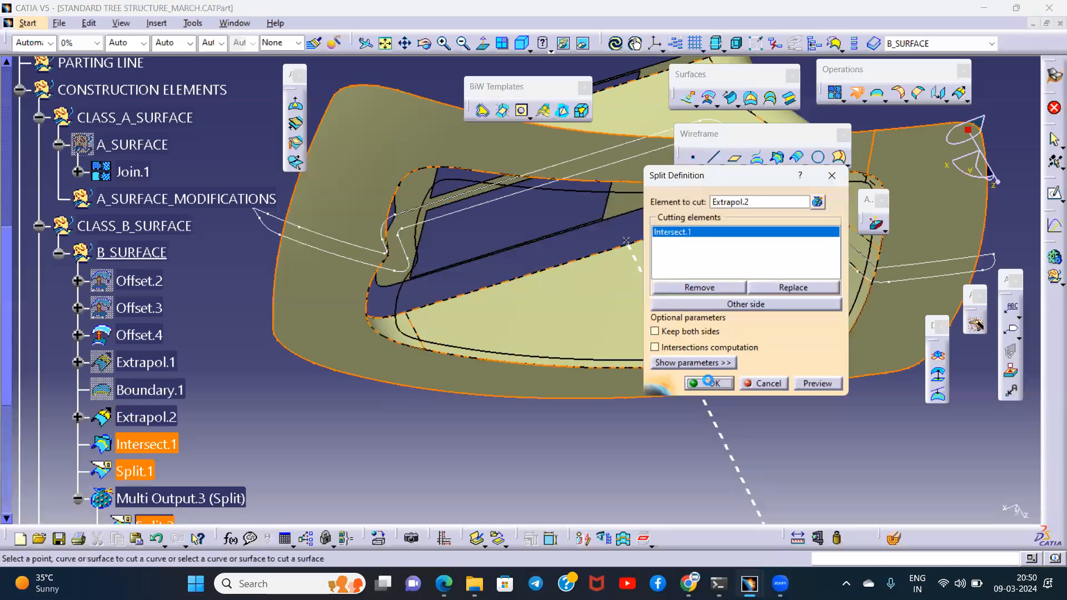
left_click(707, 381)
- Join the trimmed wall and flange surfaces Split.1 and Split.2 with a merging distance of 0.01 mm
middle_click_drag(495, 252, 539, 381)
scroll(143, 381, "down", 3)
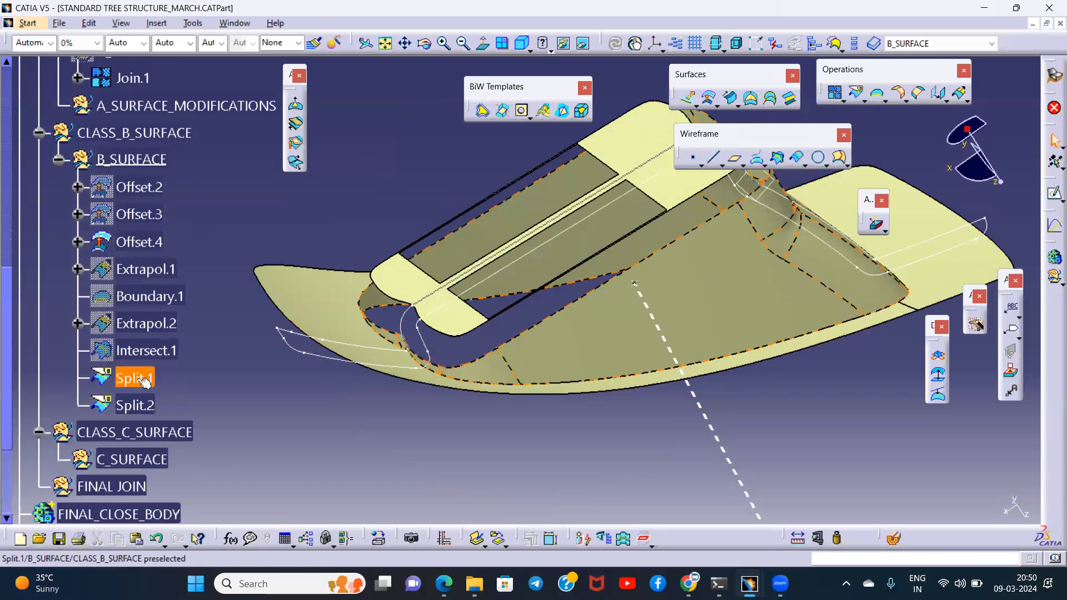
left_click(146, 405, "ctrl")
middle_click_drag(606, 456, 637, 411)
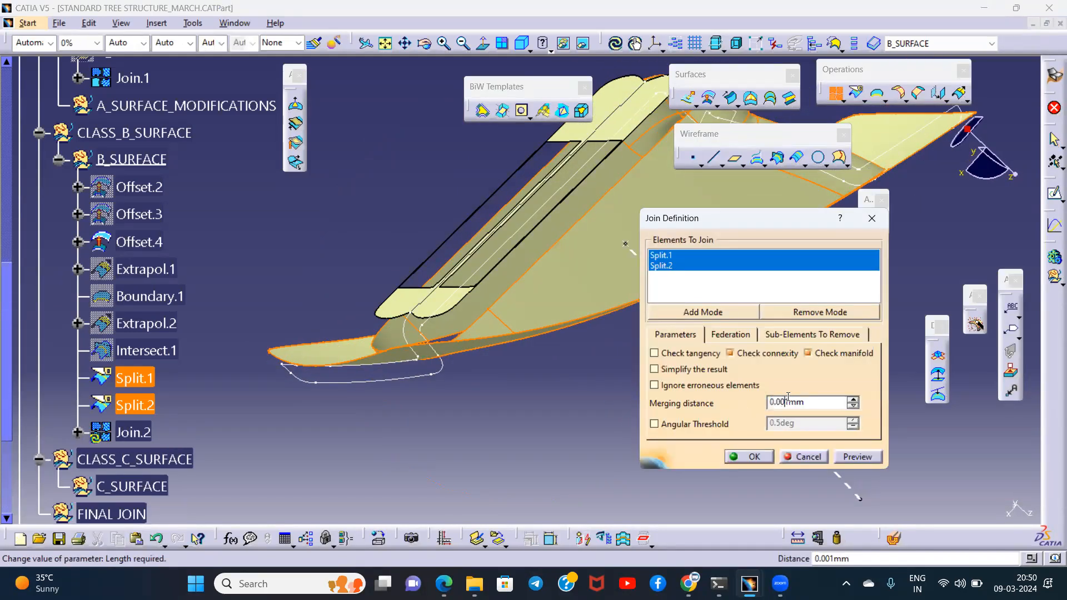
left_click(845, 454)
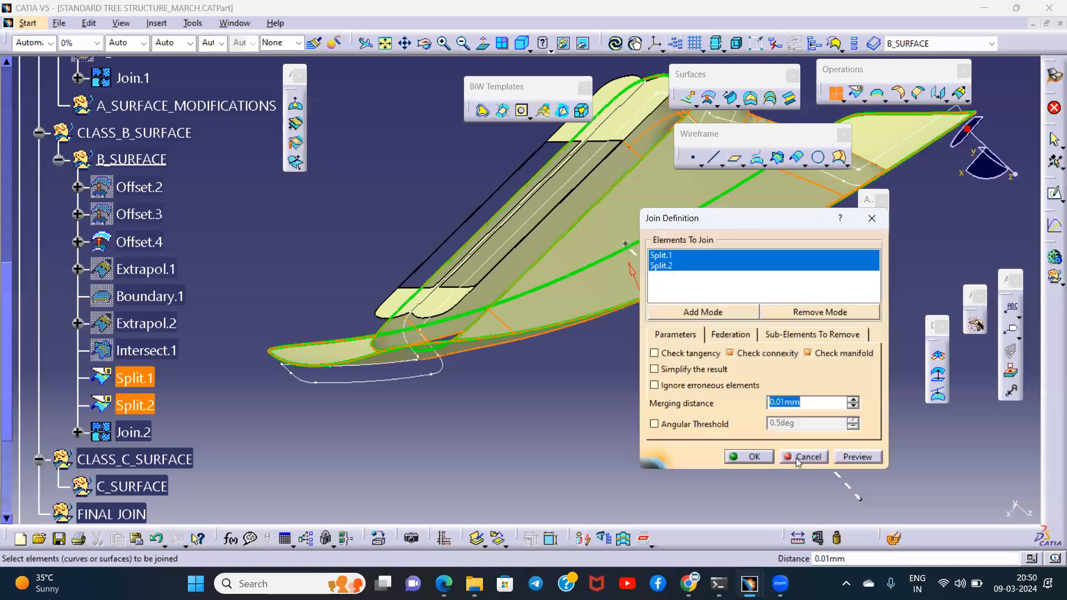
left_click(754, 456)
middle_click_drag(667, 442, 578, 356)
middle_click_drag(661, 303, 556, 286)
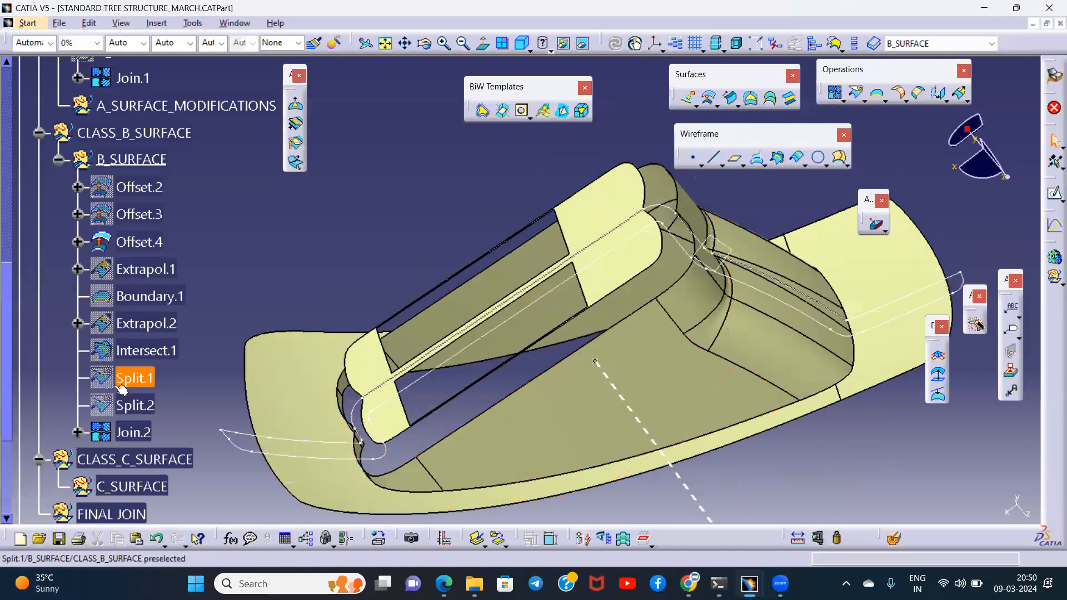
left_click(135, 242)
left_click(399, 183)
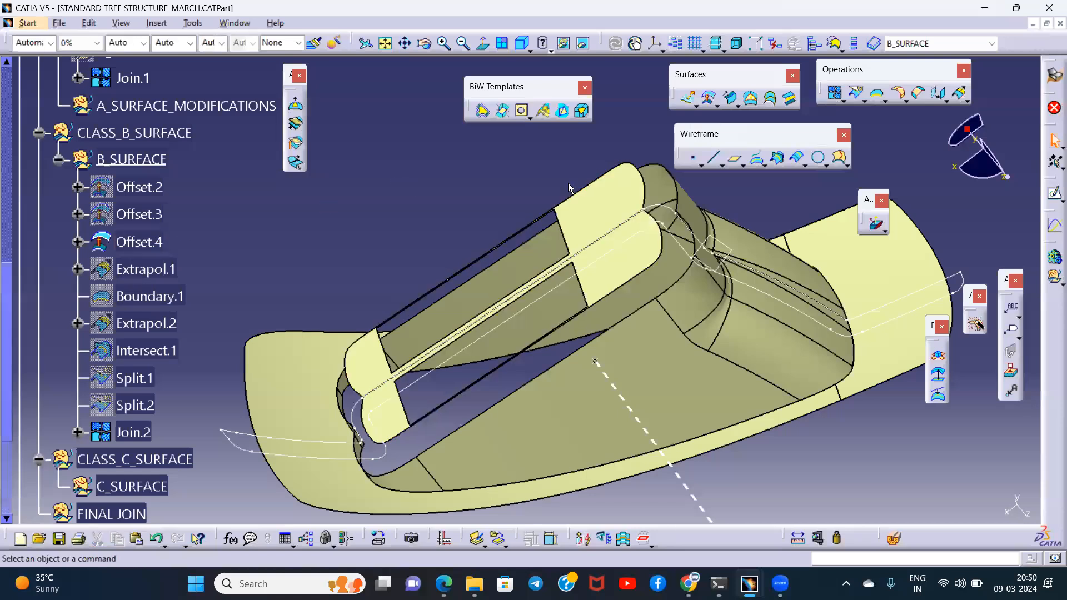
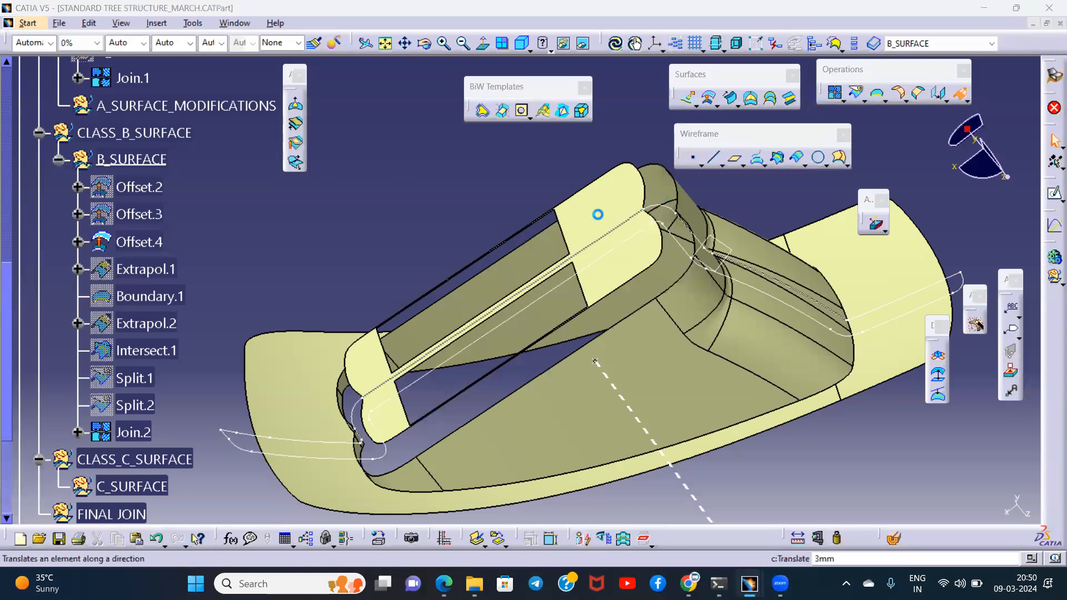
- Extrapolate the raised top face surface Offset.4 by 6 mm along its outer boundary with curvature continuity
middle_click_drag(533, 207, 485, 232)
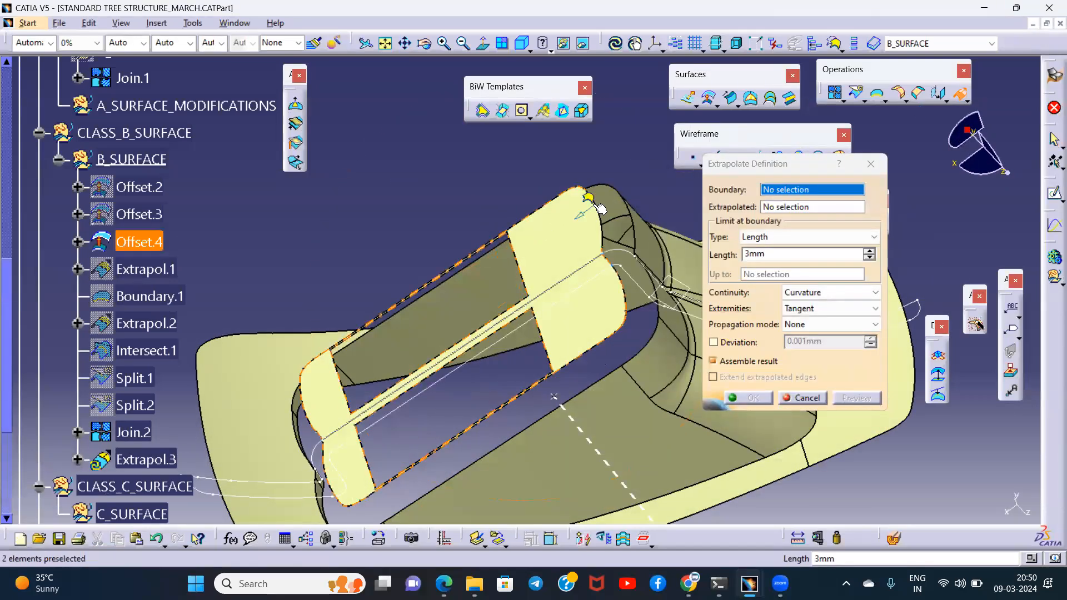
left_click(589, 201)
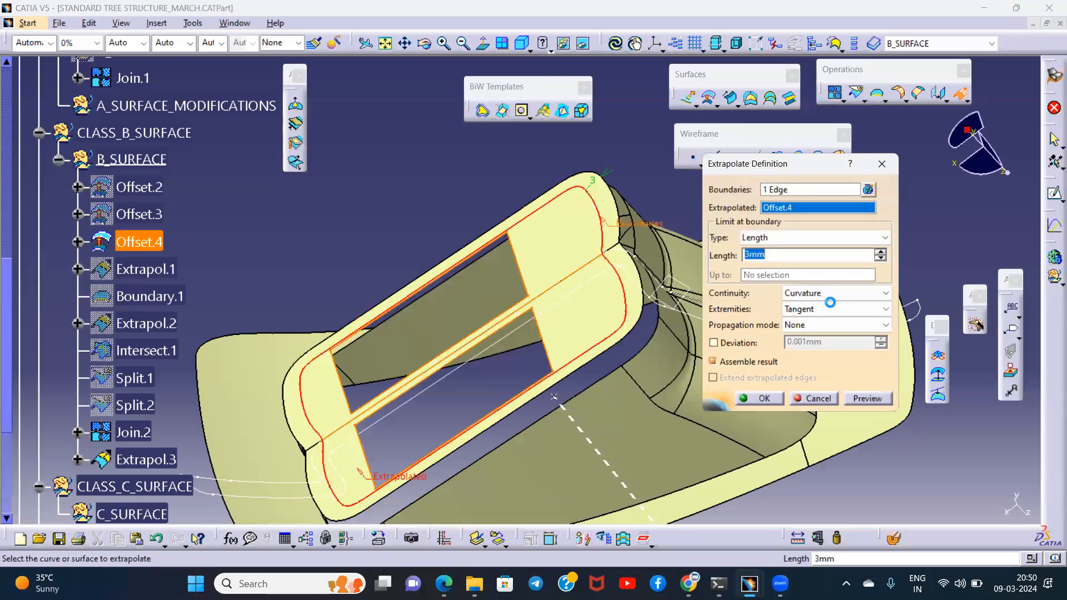
left_click(882, 250)
left_click(881, 250)
left_click(882, 250)
left_click(882, 250)
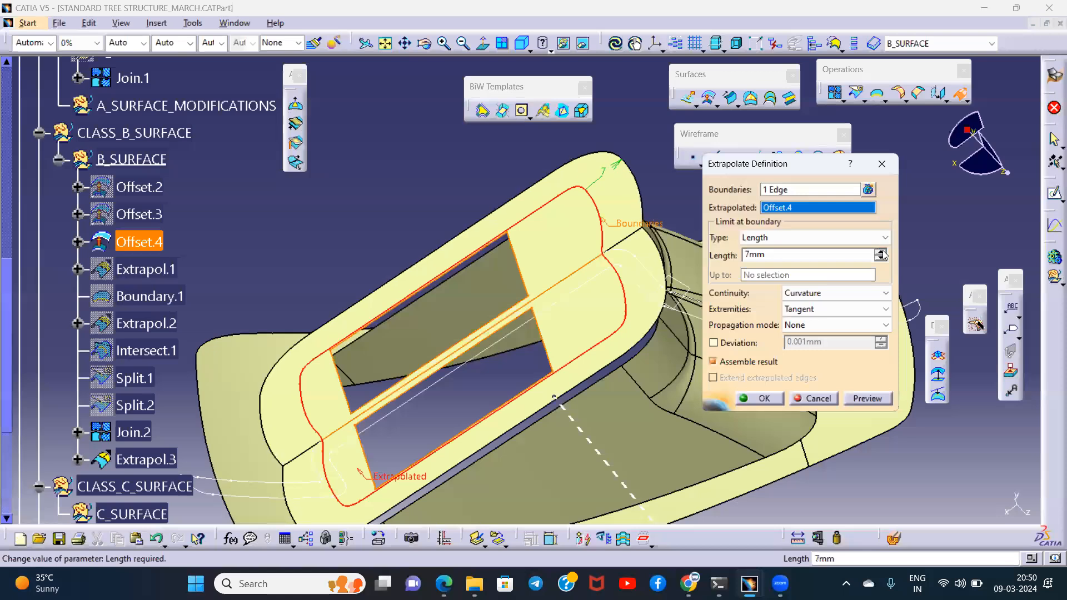
left_click(641, 324)
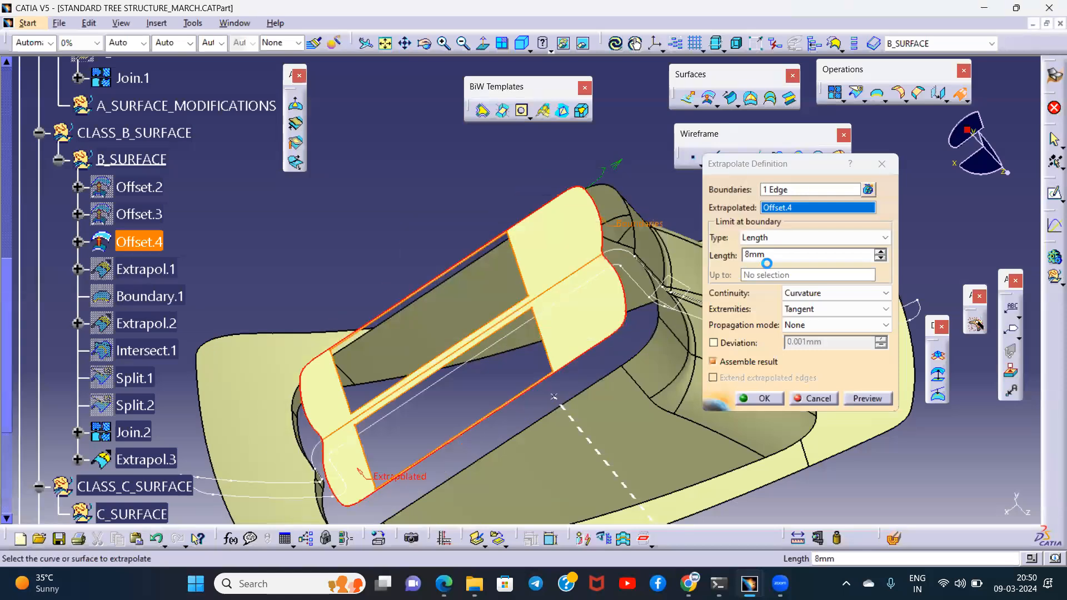
key("Return")
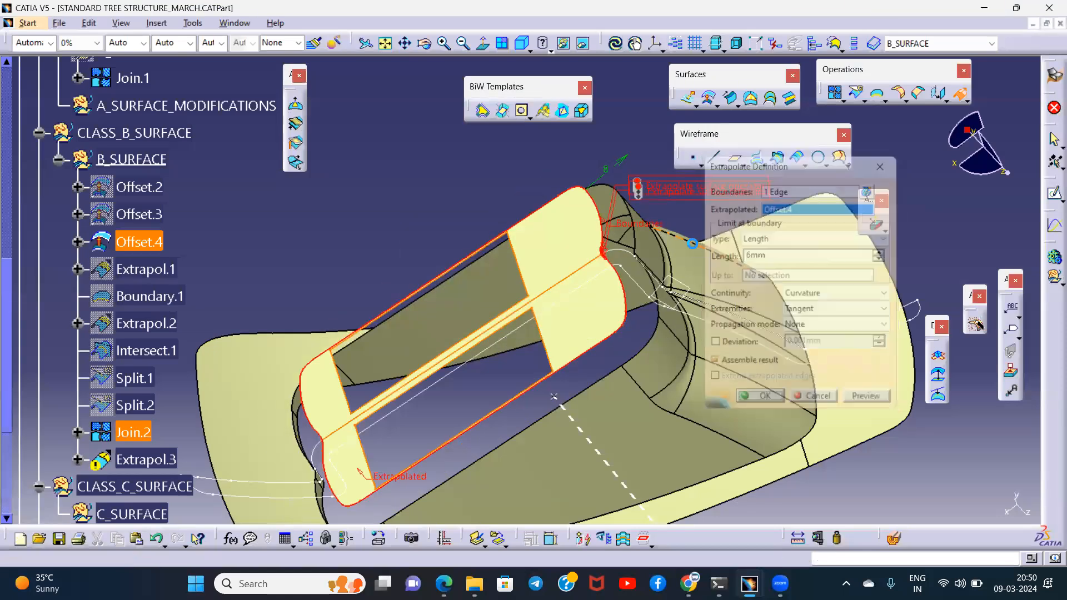
- Extrapolate the upper wall edge of Join.2 by 6 mm past the top face with curvature continuity
middle_click_drag(730, 334, 766, 289)
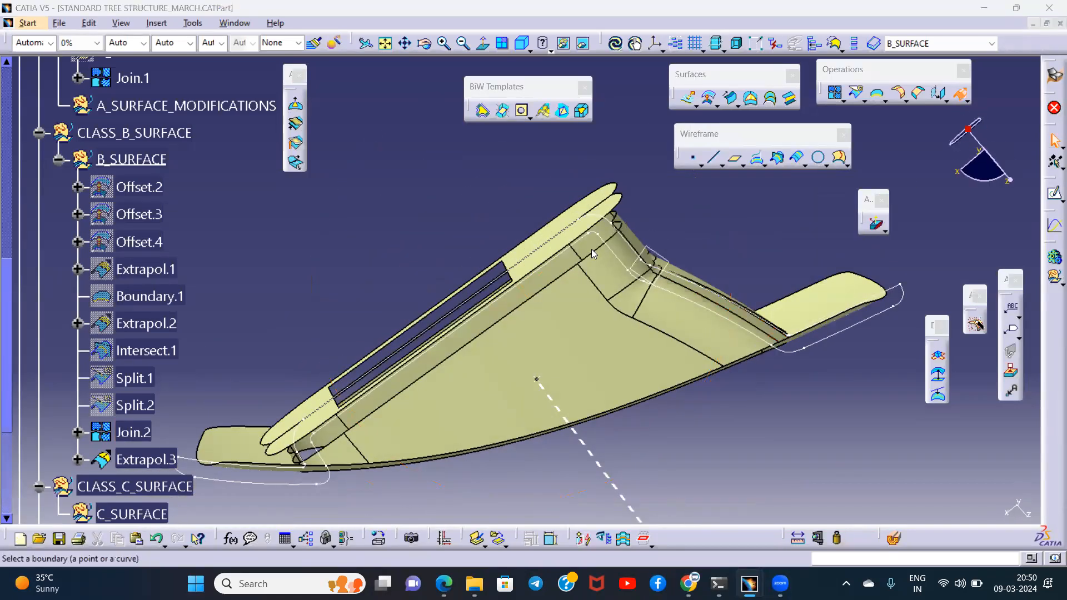
middle_click_drag(567, 282, 493, 317)
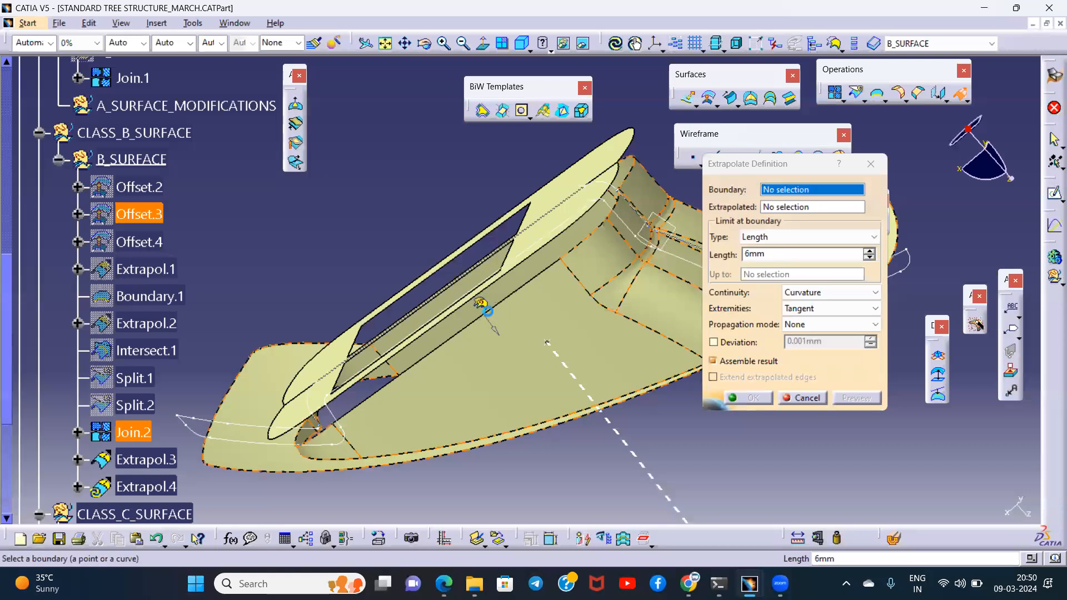
middle_click_drag(502, 264, 489, 355)
left_click(758, 398)
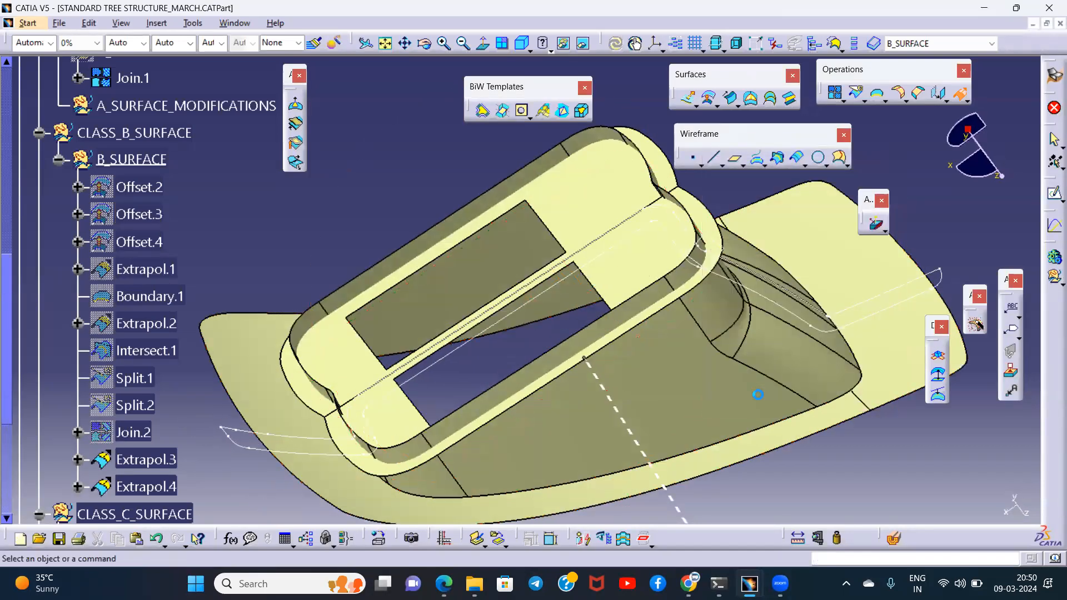
- Create an Intersection curve between the extrapolated wall surface Extrapol.4 and the extrapolated top face Extrapol.3
middle_click_drag(591, 339, 542, 270)
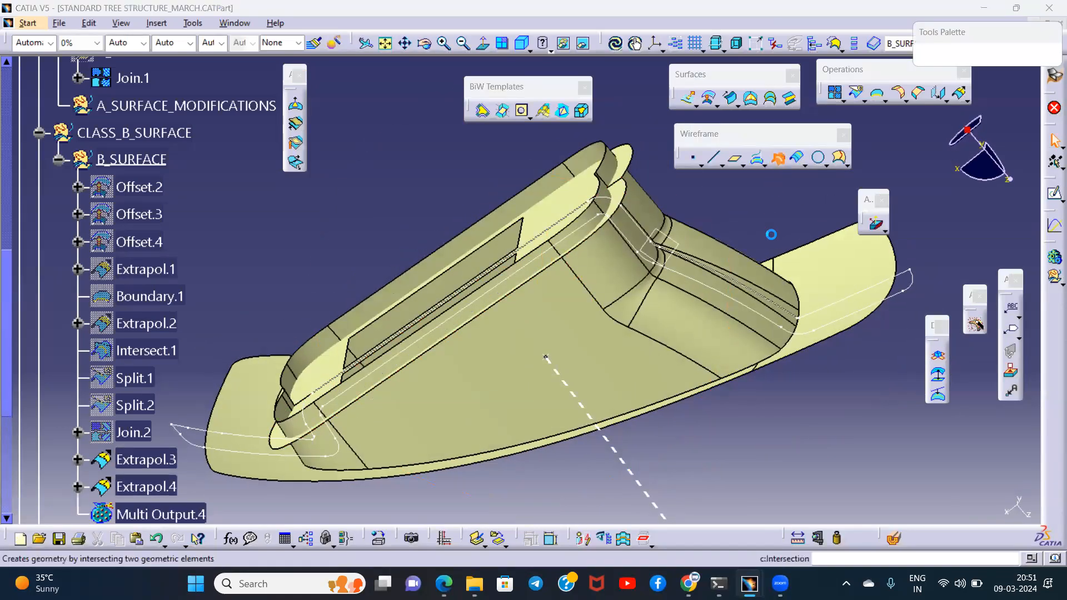
left_click(620, 231)
middle_click_drag(625, 257, 636, 229)
left_click(656, 231)
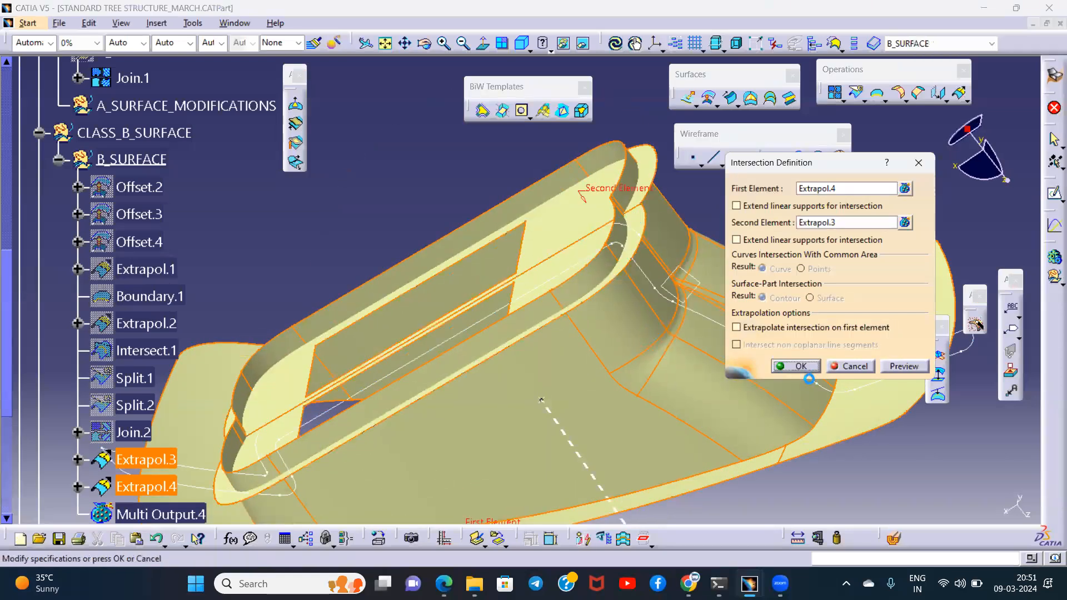
left_click(800, 365)
- Split the extrapolated wall surface Extrapol.4 with curve Intersect.2, removing the excess above the top face
middle_click_drag(610, 298, 686, 229)
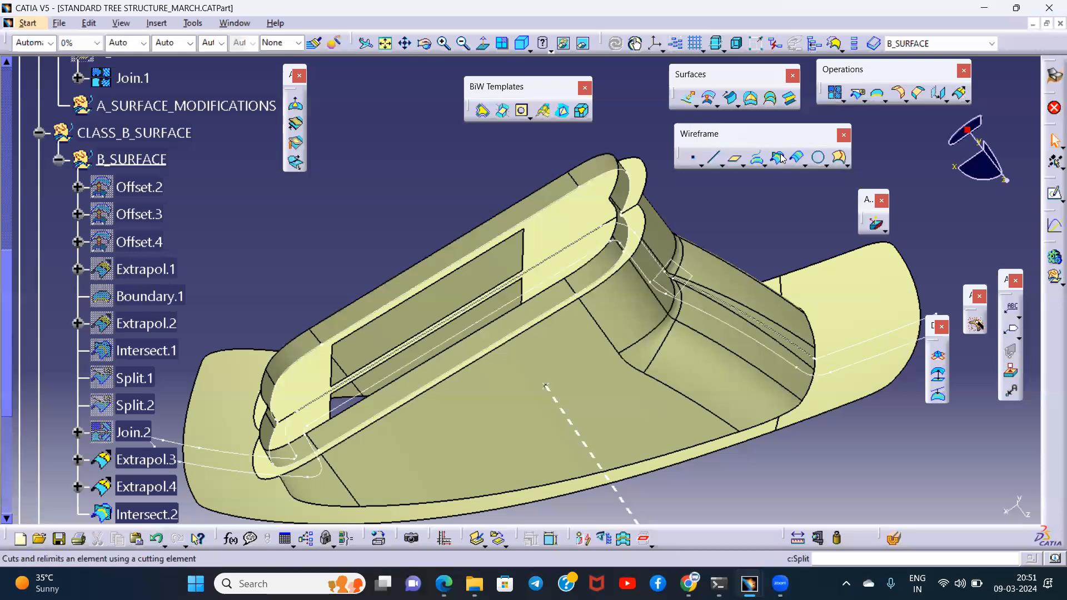
left_click(858, 93)
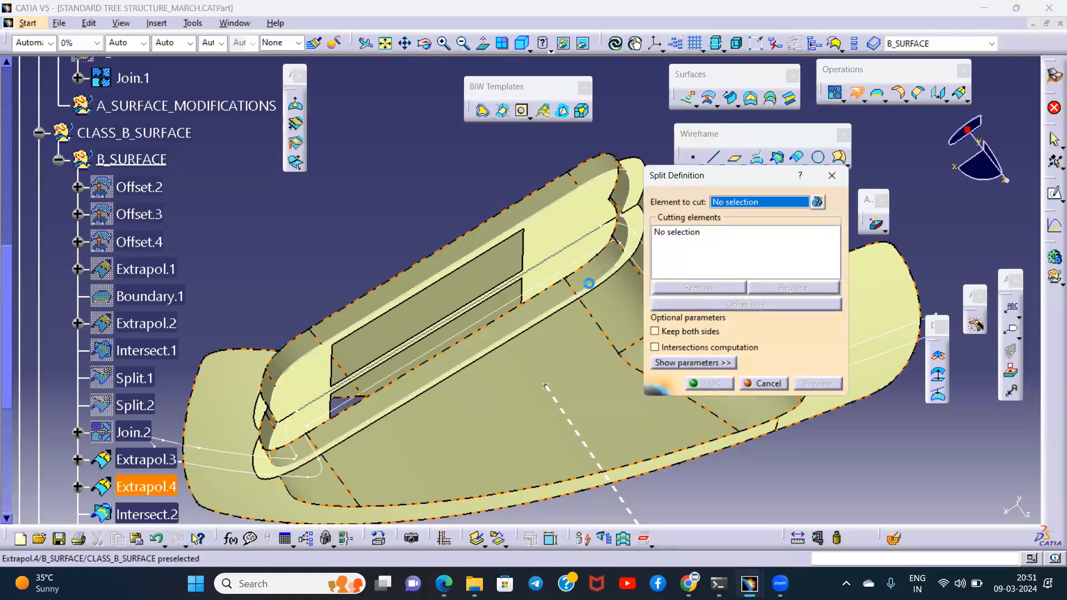
left_click(590, 288)
left_click(613, 298)
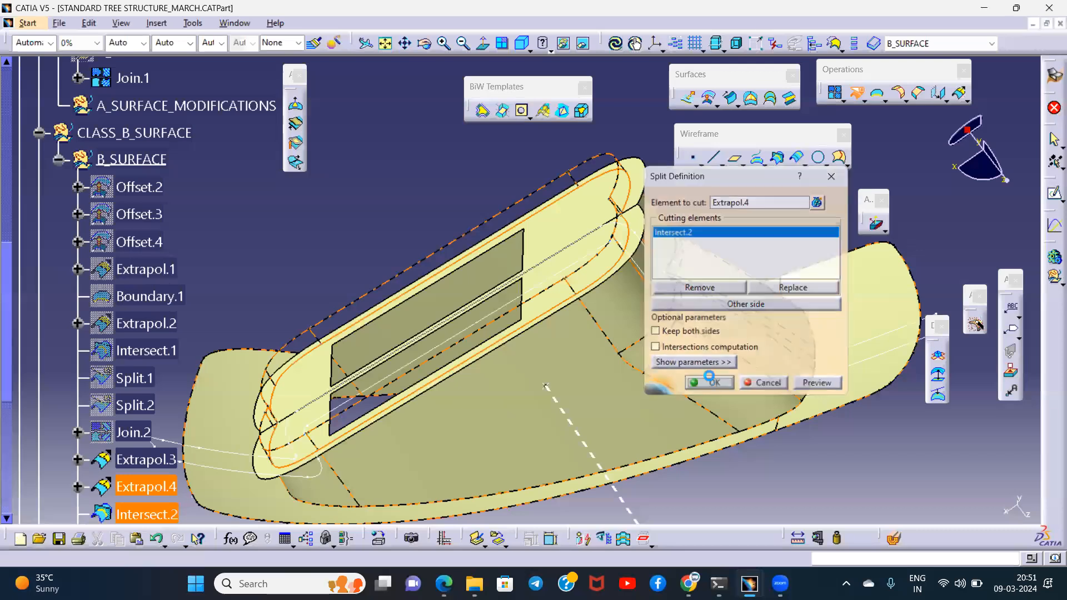
left_click(709, 383)
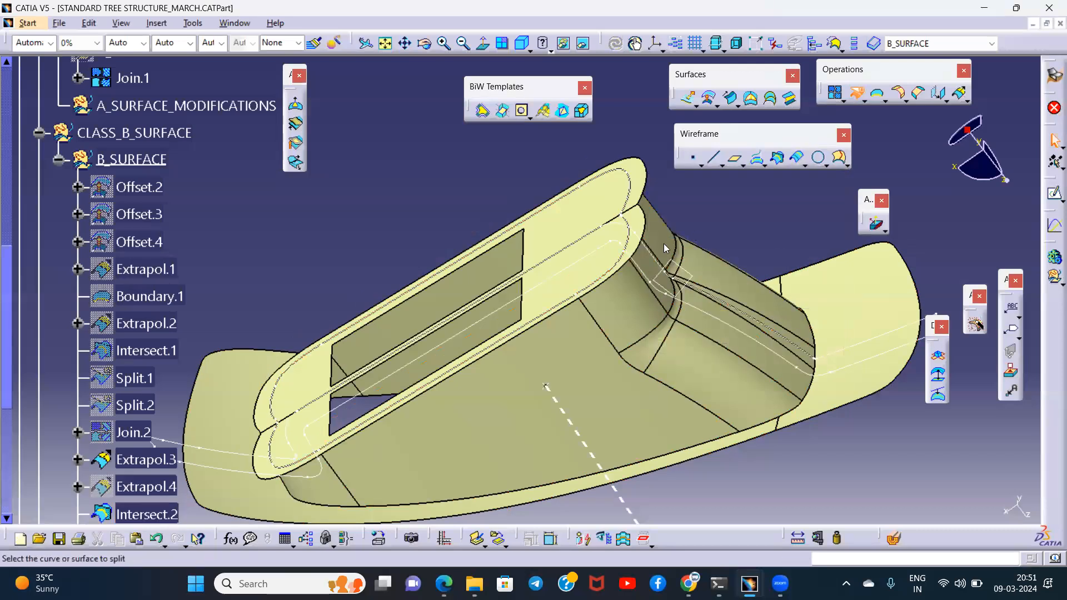
- Split the extrapolated top face Extrapol.3 with curve Intersect.2, removing the overhang outside the wall
left_click(576, 217)
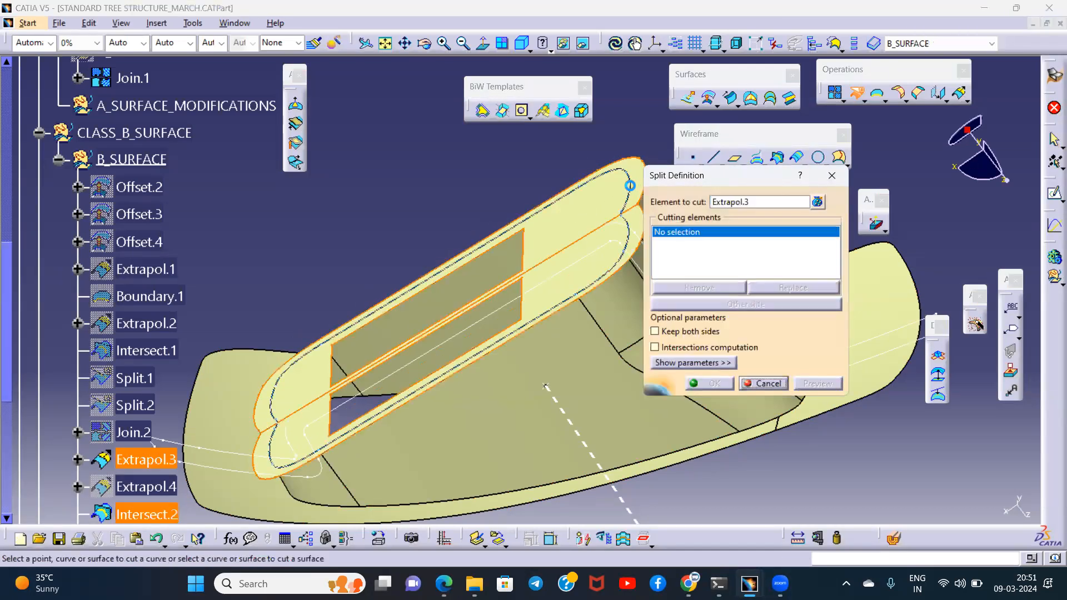
left_click(637, 191)
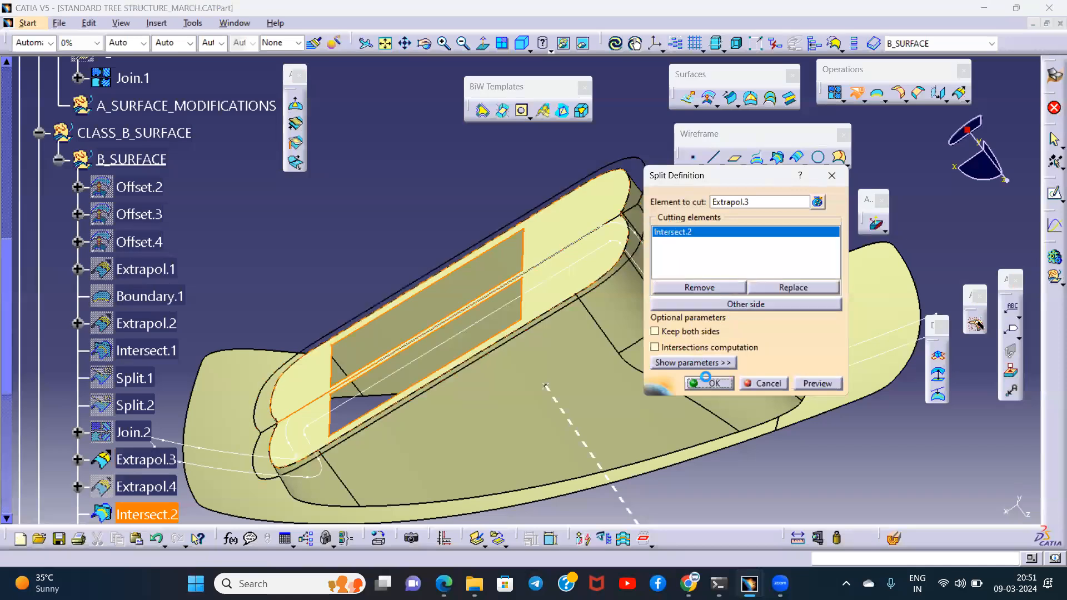
left_click(706, 383)
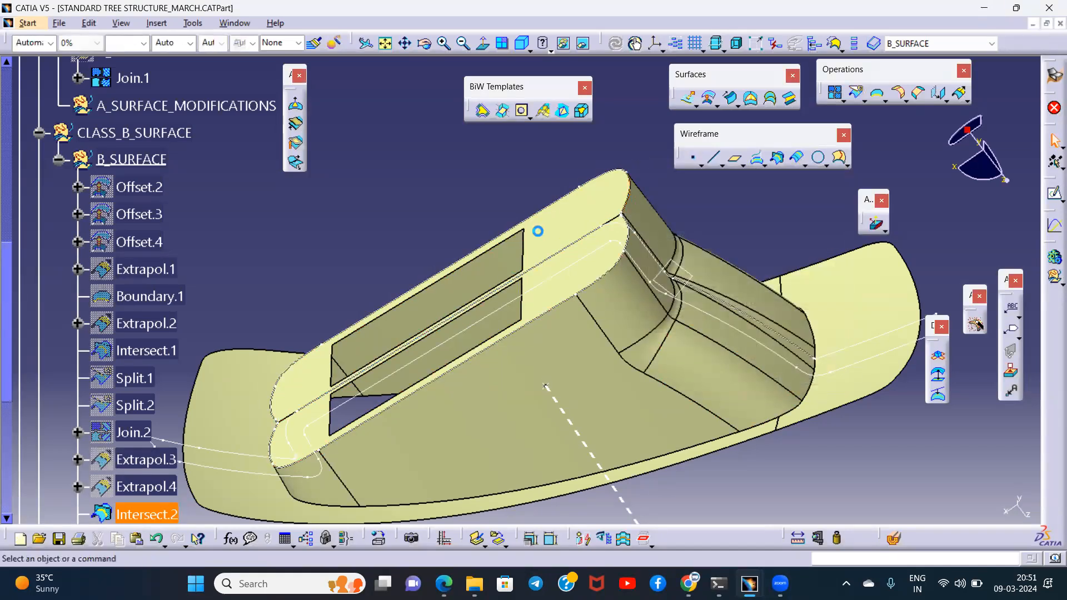
- Join the trimmed surfaces Split.4 and Split.3 with a merging distance of 0.01 mm
middle_click_drag(538, 232, 578, 291)
scroll(209, 354, "down", 2)
left_click(137, 381)
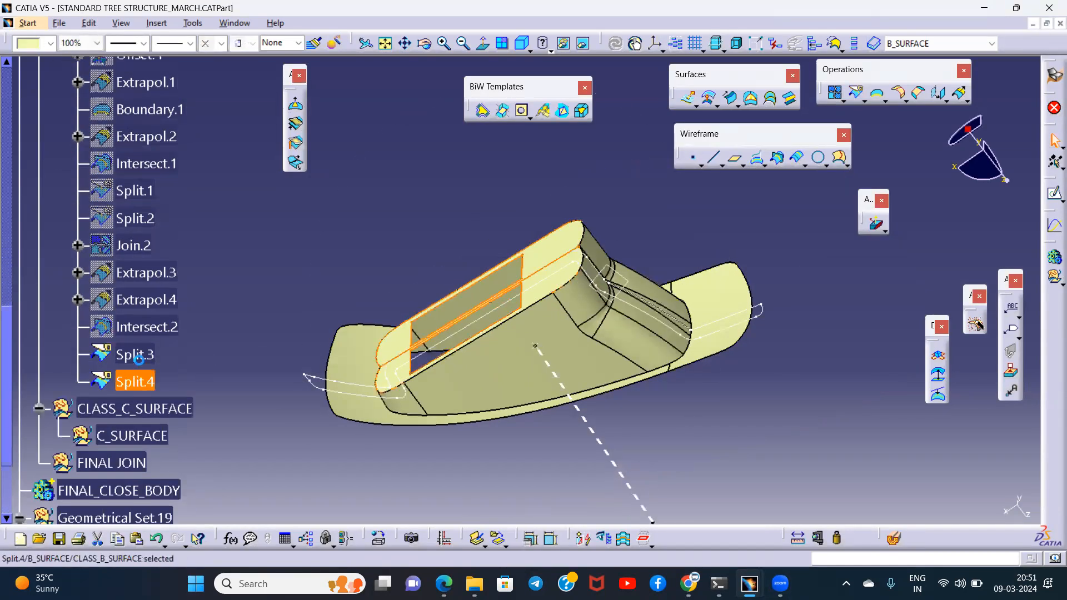
left_click(138, 358, "ctrl")
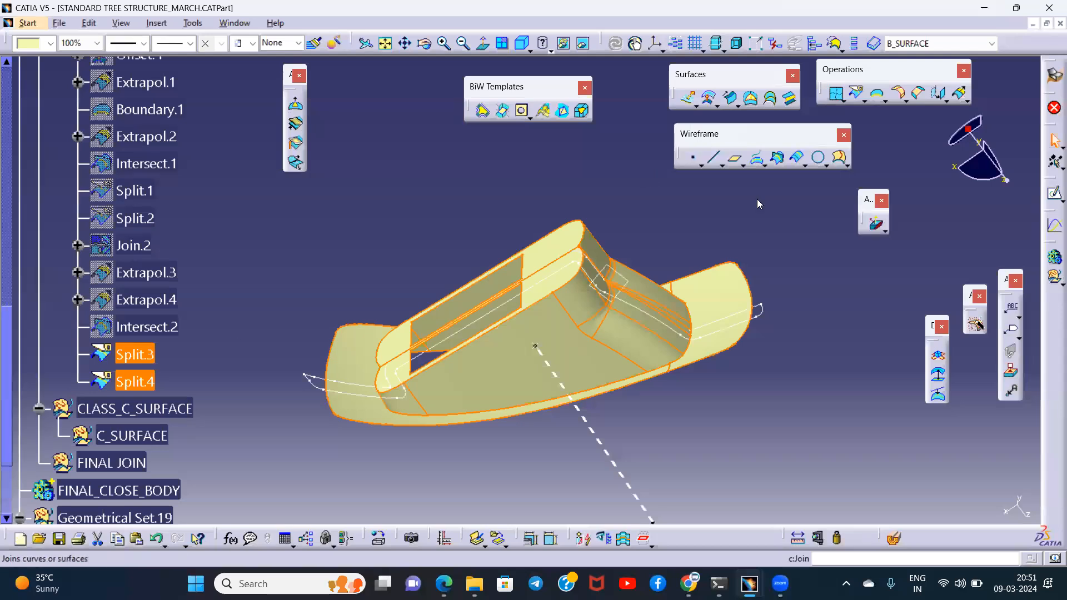
key("Return")
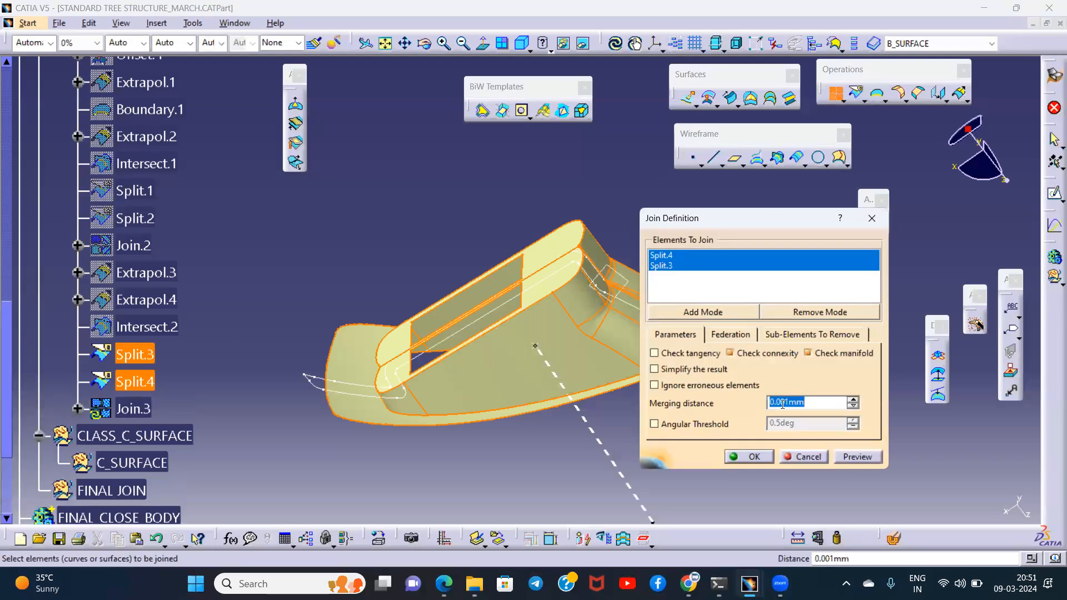
left_click(856, 458)
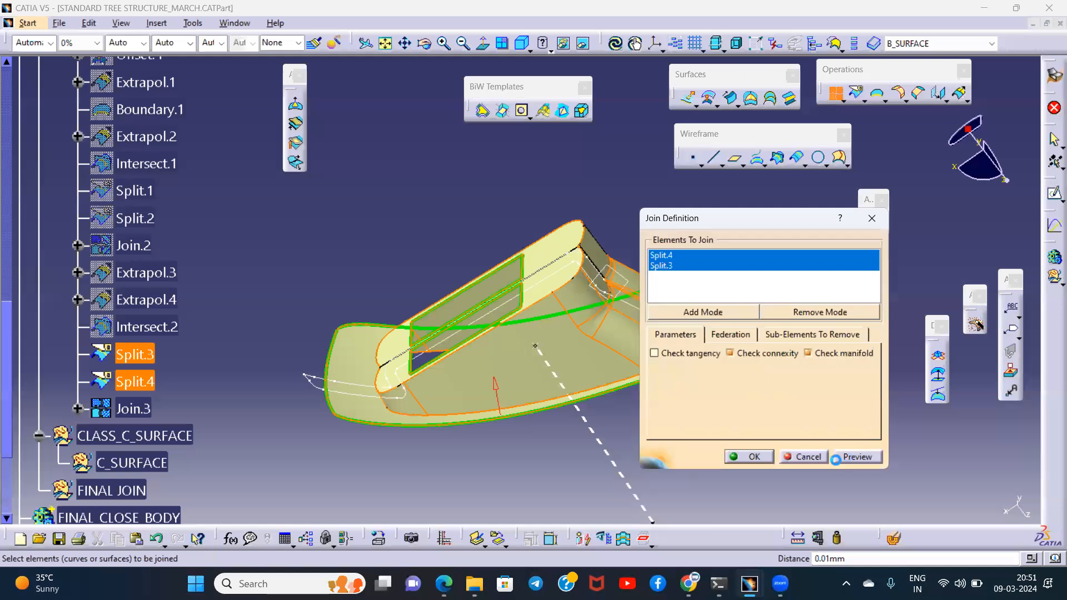
left_click(749, 457)
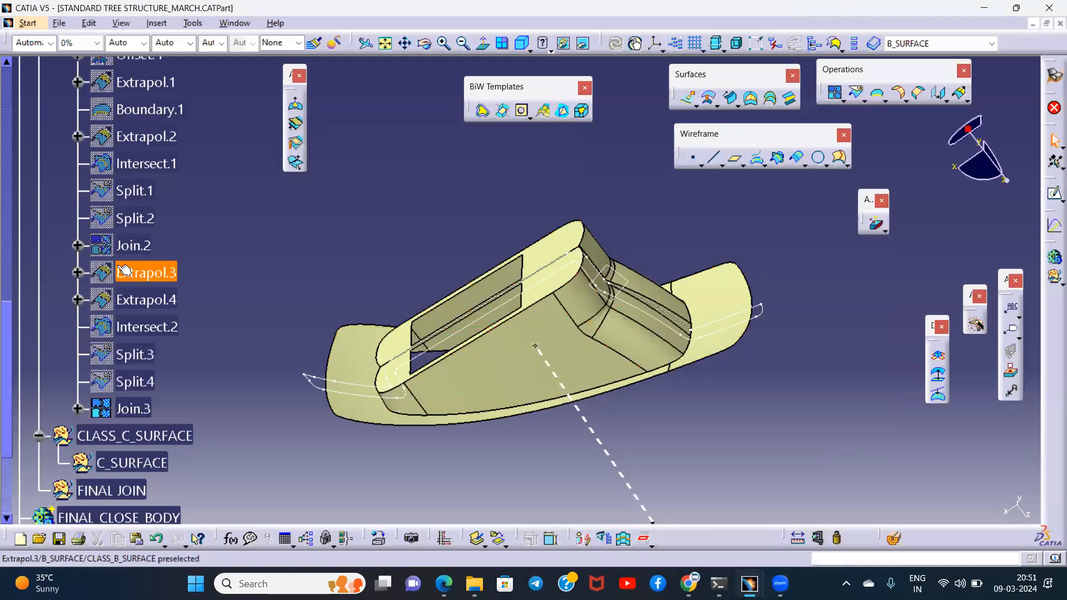
- Show the hidden Class A surface Join.1 together with the joined Class B surface
scroll(142, 272, "up", 4)
left_click(144, 197)
key("space")
middle_click_drag(642, 291, 627, 318)
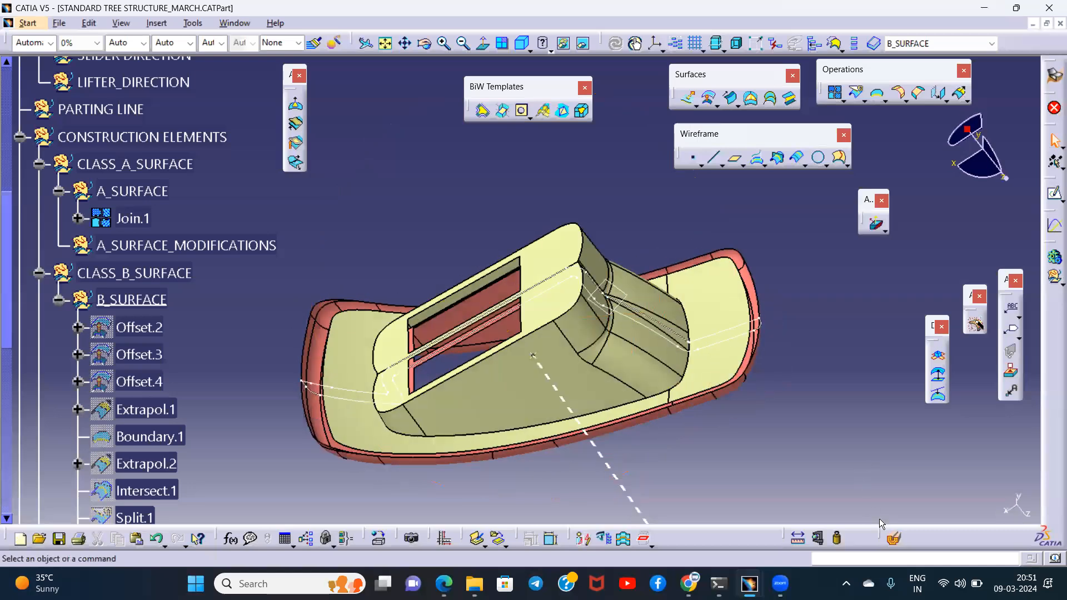
- Examine the gap between the Class A and Class B surfaces around the rim, walls and top opening
left_click(612, 285)
middle_click_drag(668, 371, 412, 289)
middle_click_drag(939, 475, 666, 297)
middle_click_drag(455, 393, 952, 260)
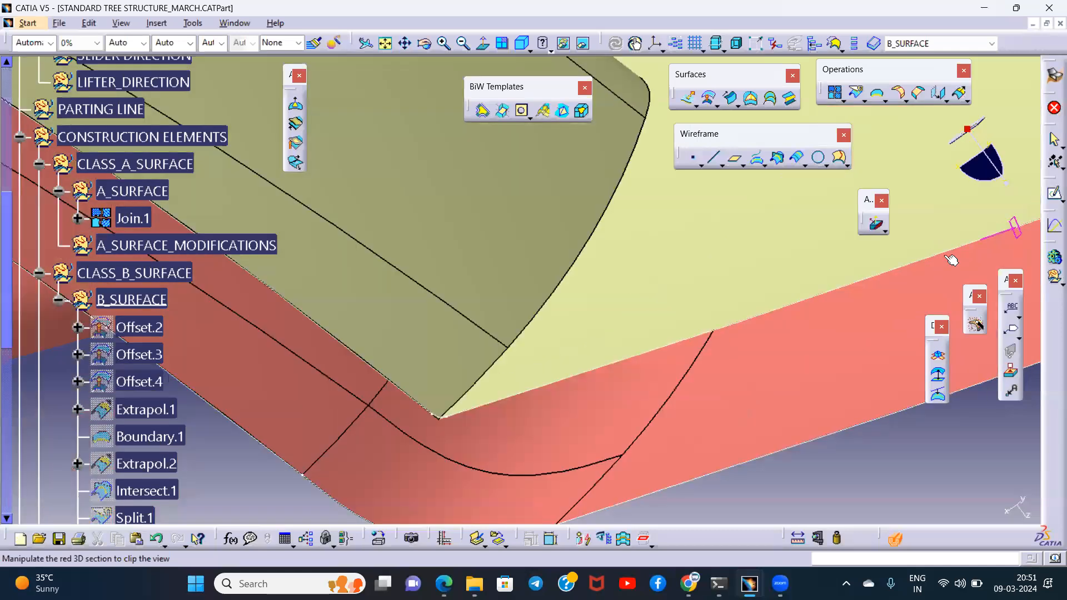
middle_click_drag(374, 355, 892, 412)
middle_click_drag(386, 211, 743, 350)
middle_click_drag(445, 200, 665, 289)
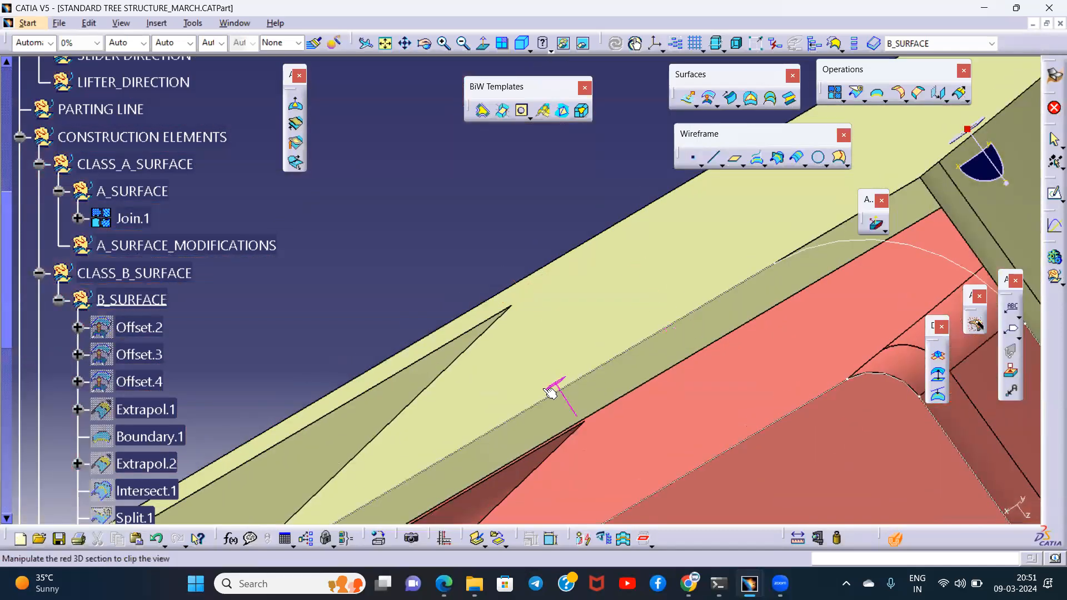
middle_click_drag(549, 393, 828, 198)
middle_click_drag(628, 276, 509, 401)
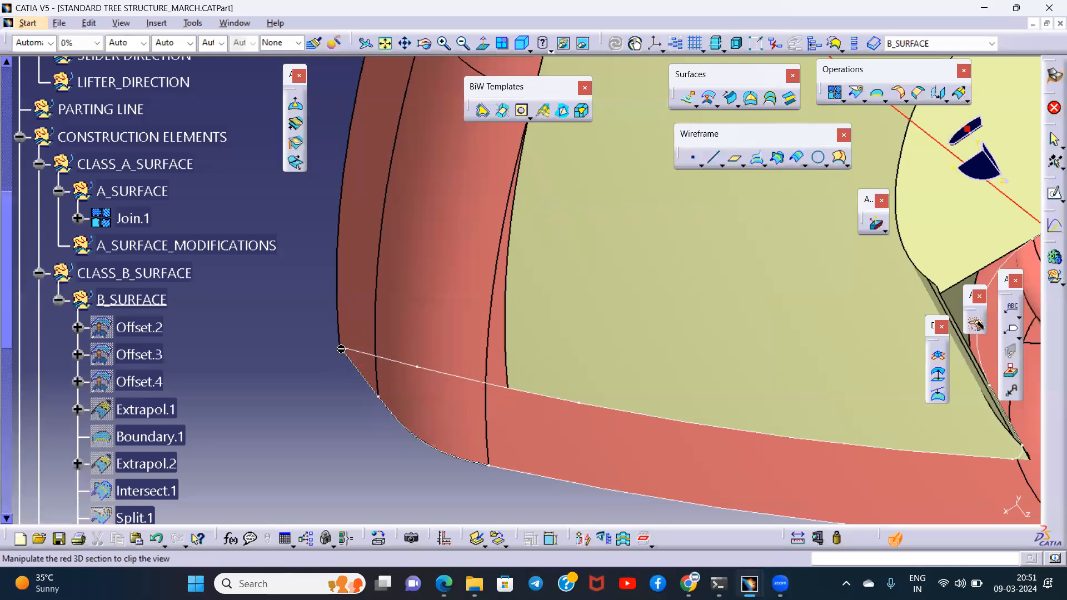
middle_click_drag(439, 301, 479, 399)
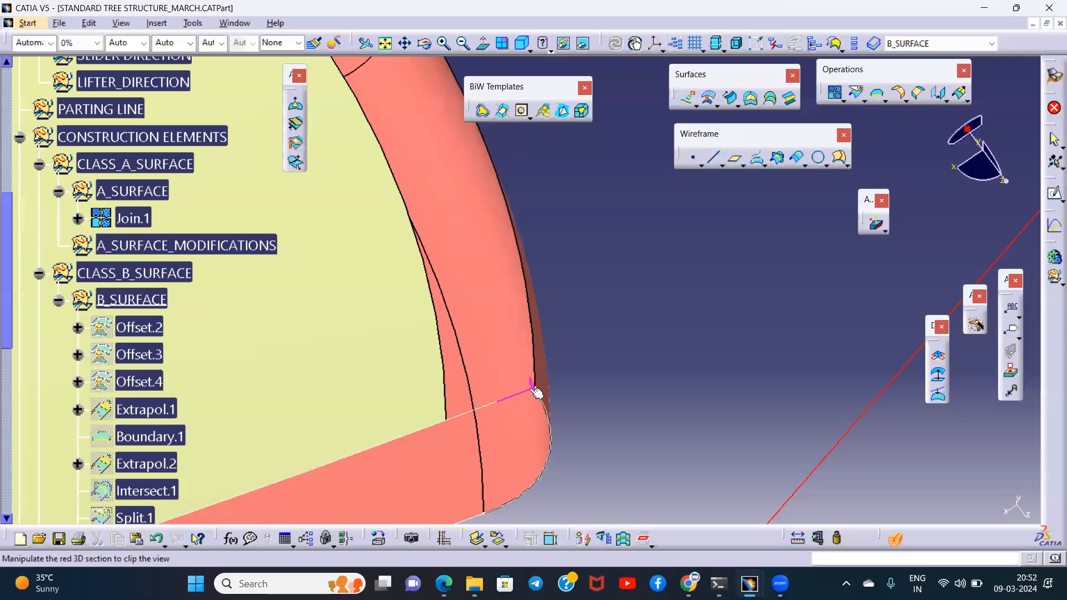
middle_click_drag(690, 312, 661, 326)
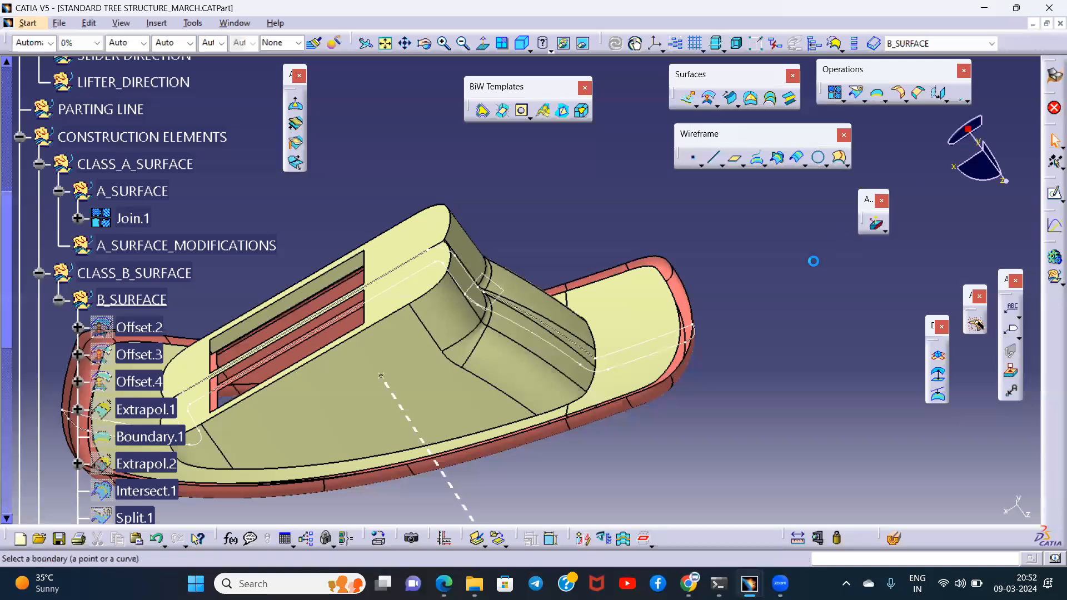
- Extrapolate the outer rim of Join.3 past the Class A side walls, using Point continuity propagation and a length above 6 mm
middle_click_drag(567, 250, 558, 296)
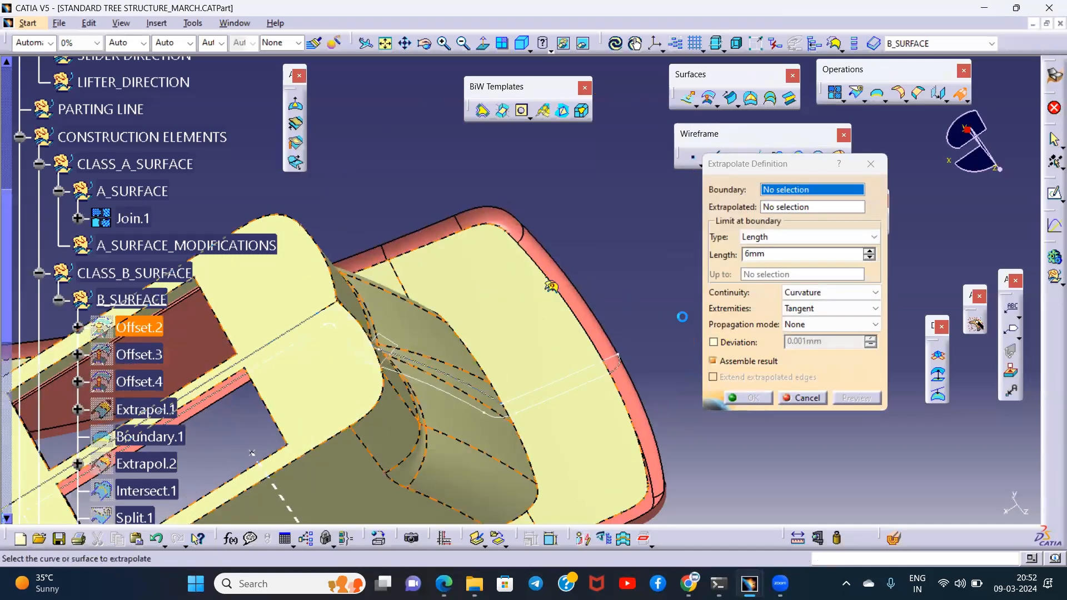
left_click(550, 286)
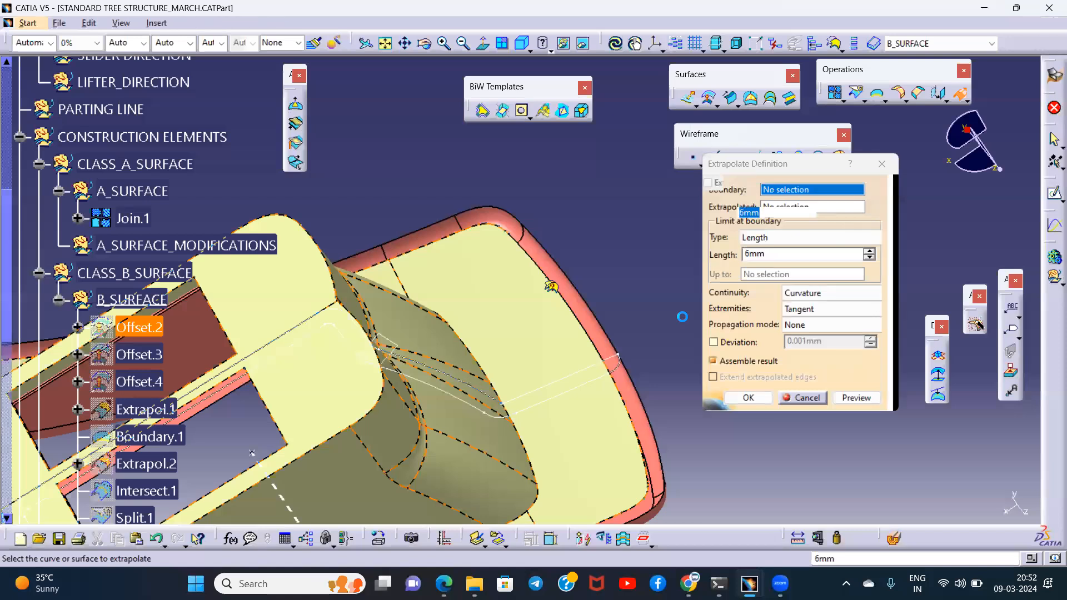
left_click(827, 325)
left_click(812, 361)
middle_click_drag(569, 255, 562, 333)
middle_click_drag(554, 333, 556, 322)
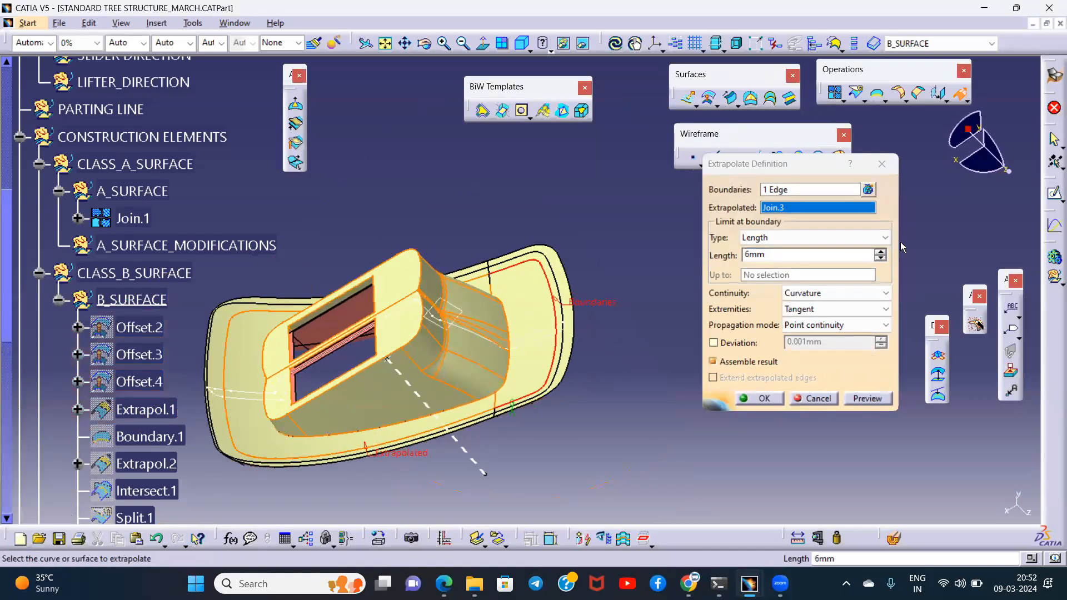
left_click(880, 251)
left_click(879, 252)
left_click(879, 252)
left_click(760, 398)
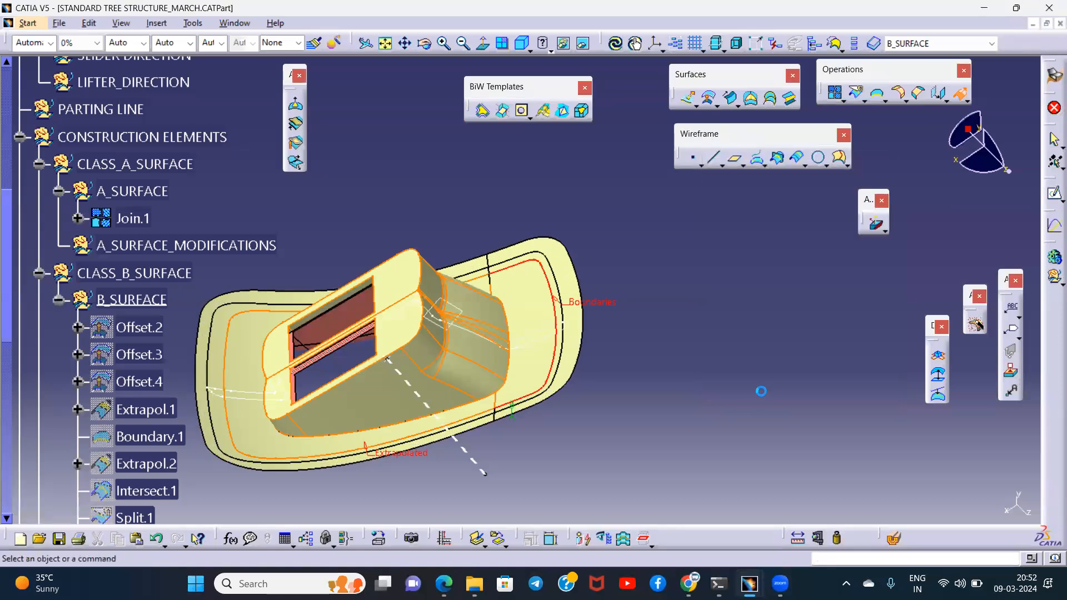
- Intersect the extrapolated Class B surface Extrapol.5 with the Class A surface Join.1
middle_click_drag(578, 383, 830, 299)
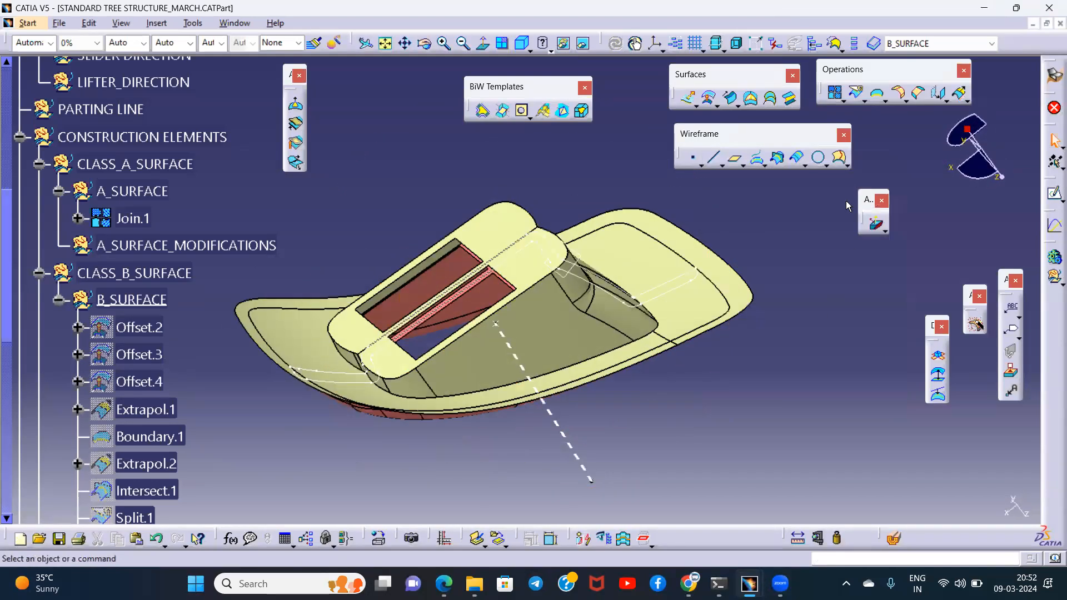
middle_click_drag(648, 386, 525, 328)
left_click(685, 305)
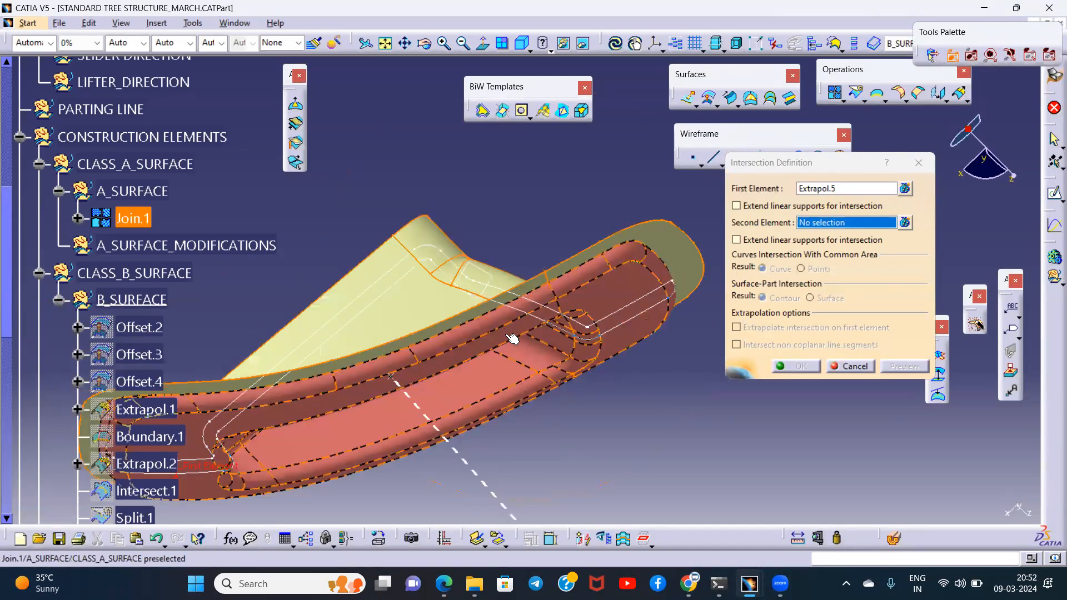
left_click(522, 333)
left_click(789, 367)
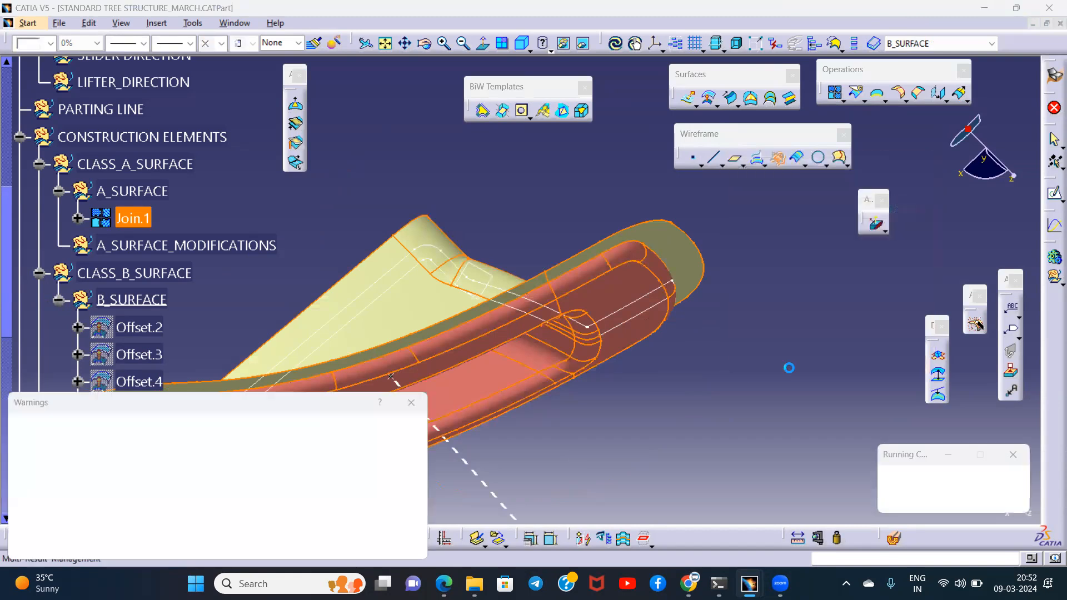
left_click(414, 402)
middle_click_drag(494, 327, 576, 415)
middle_click_drag(551, 348, 459, 294)
left_click(697, 388)
left_click(823, 418)
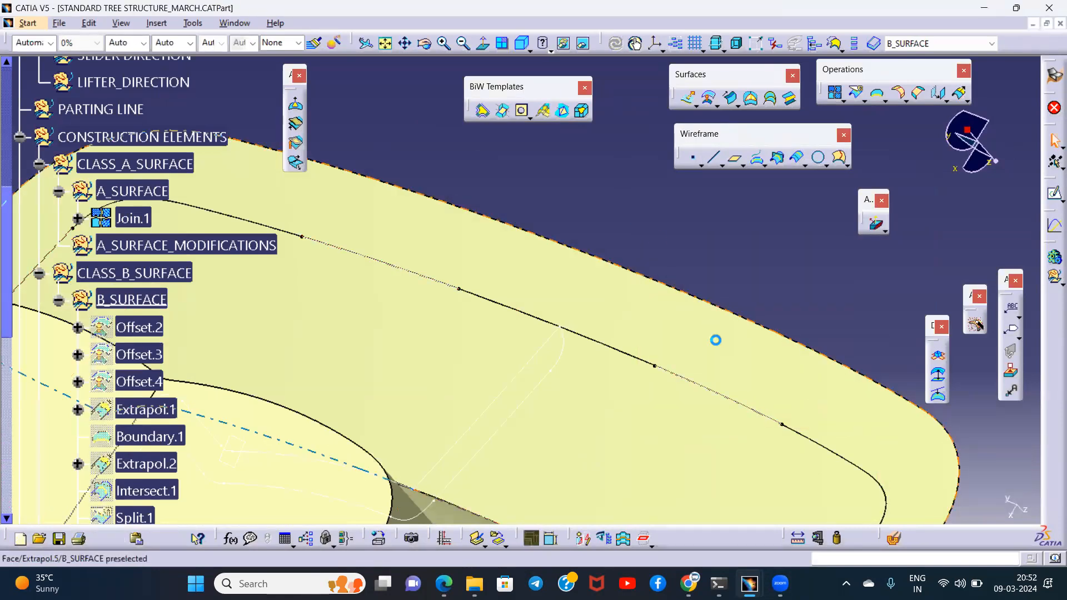
- Check the new intersection curve around the rim and delete Intersect.3
middle_click_drag(789, 421, 633, 384)
middle_click_drag(534, 403, 785, 384)
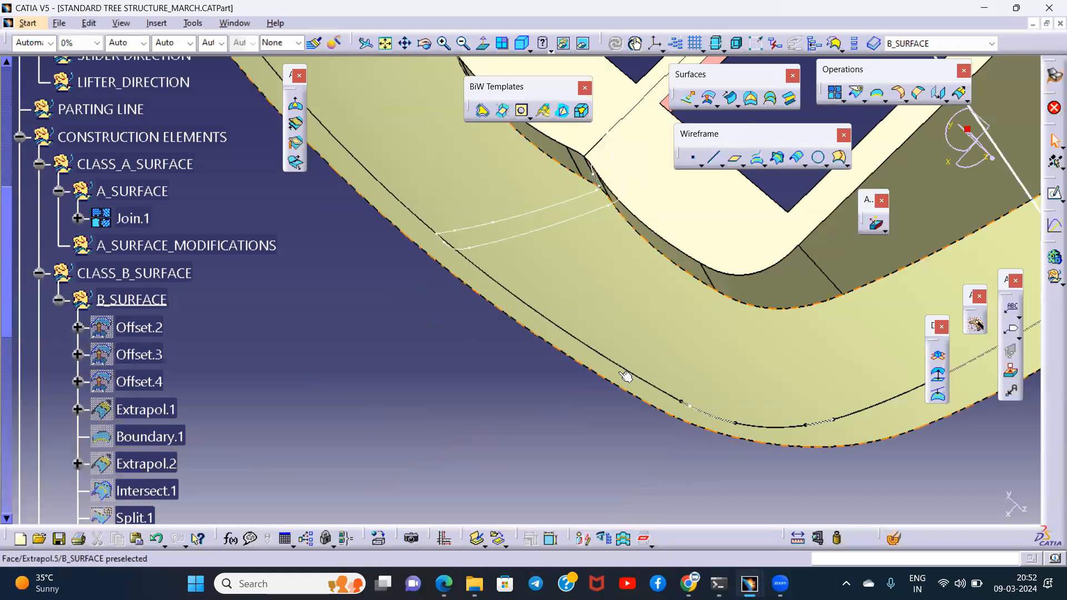
mouse_move(417, 223)
middle_mouse_down()
mouse_move(513, 298)
mouse_move(502, 362)
mouse_move(510, 318)
mouse_move(563, 263)
middle_mouse_up()
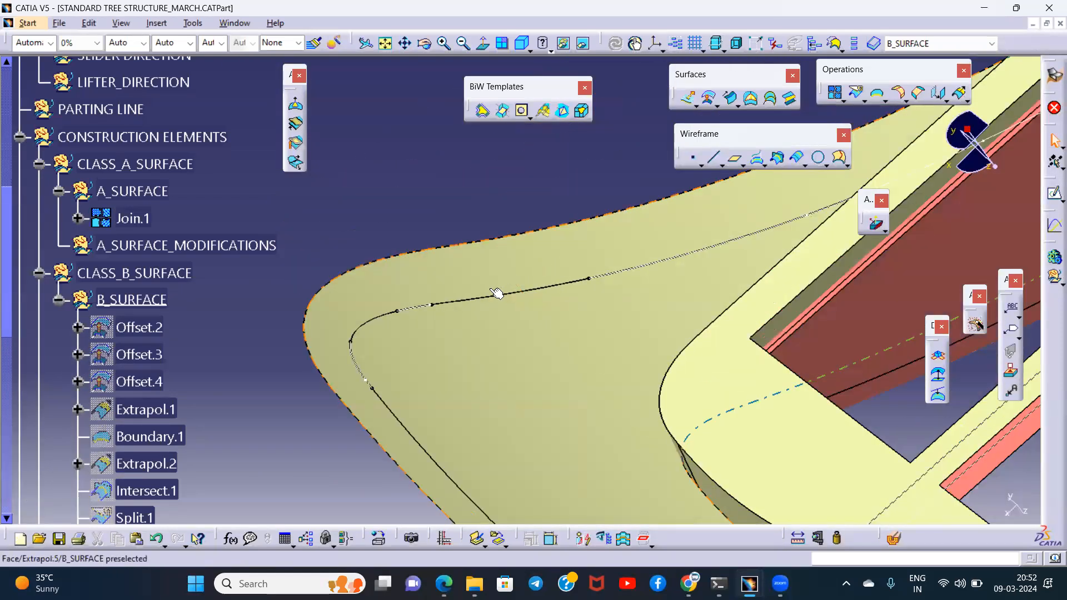
left_click(492, 211)
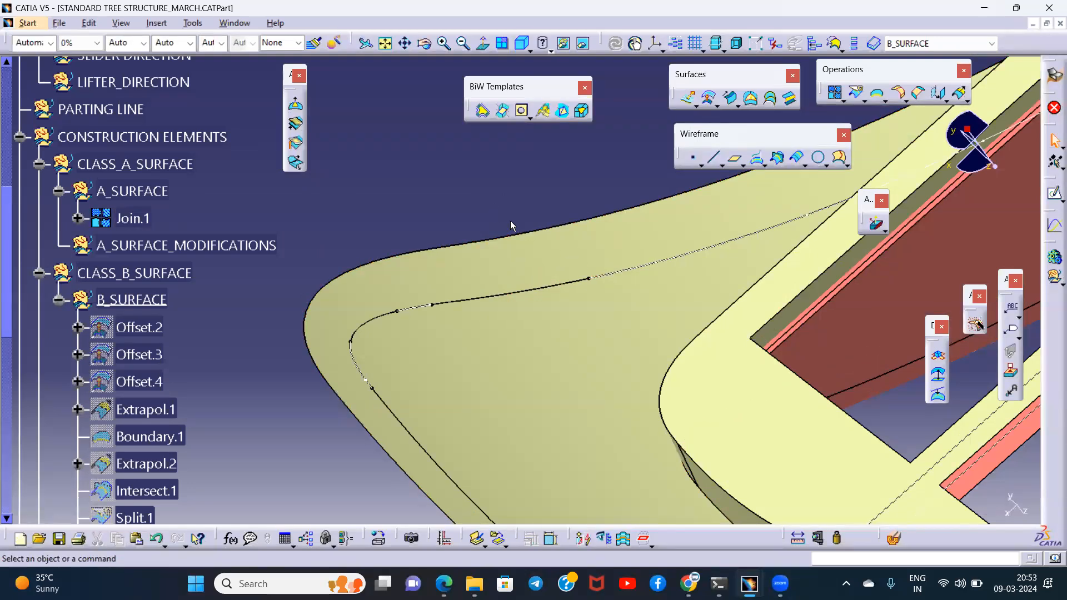
scroll(195, 317, "down", 10)
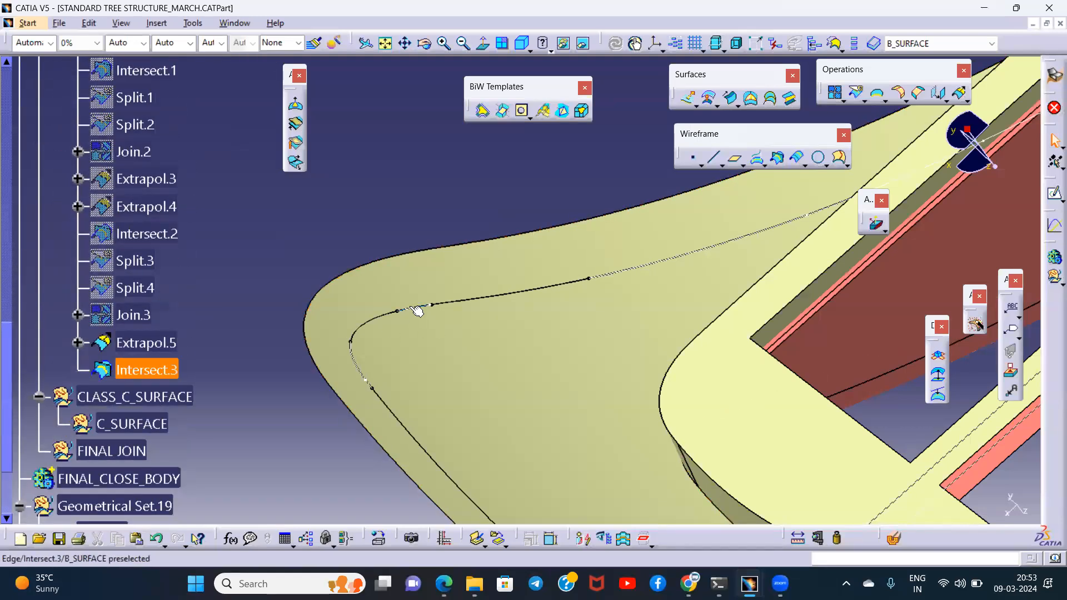
right_click(148, 370)
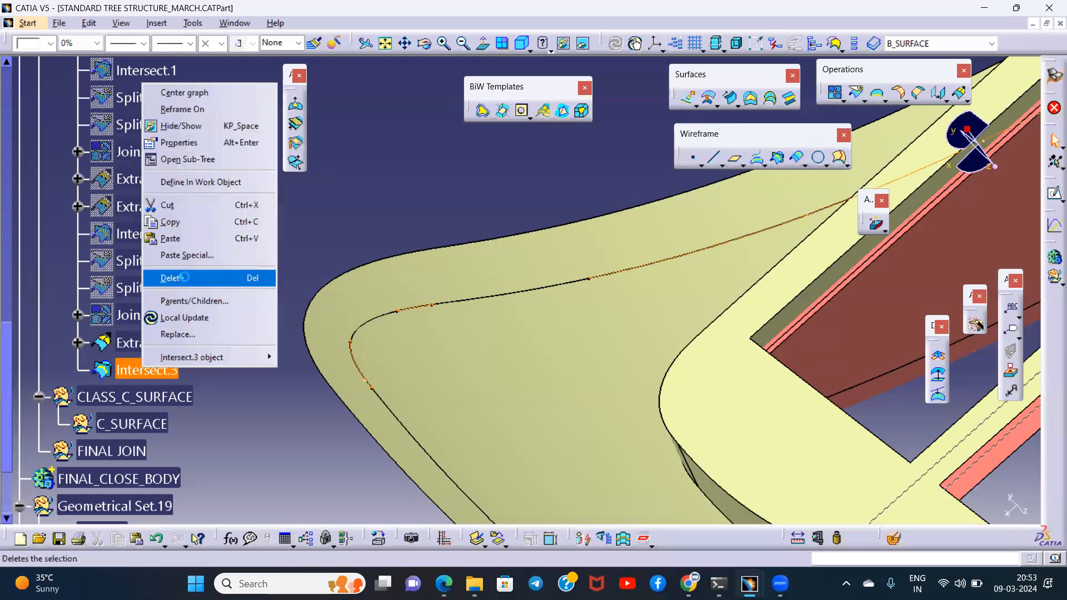
left_click(183, 277)
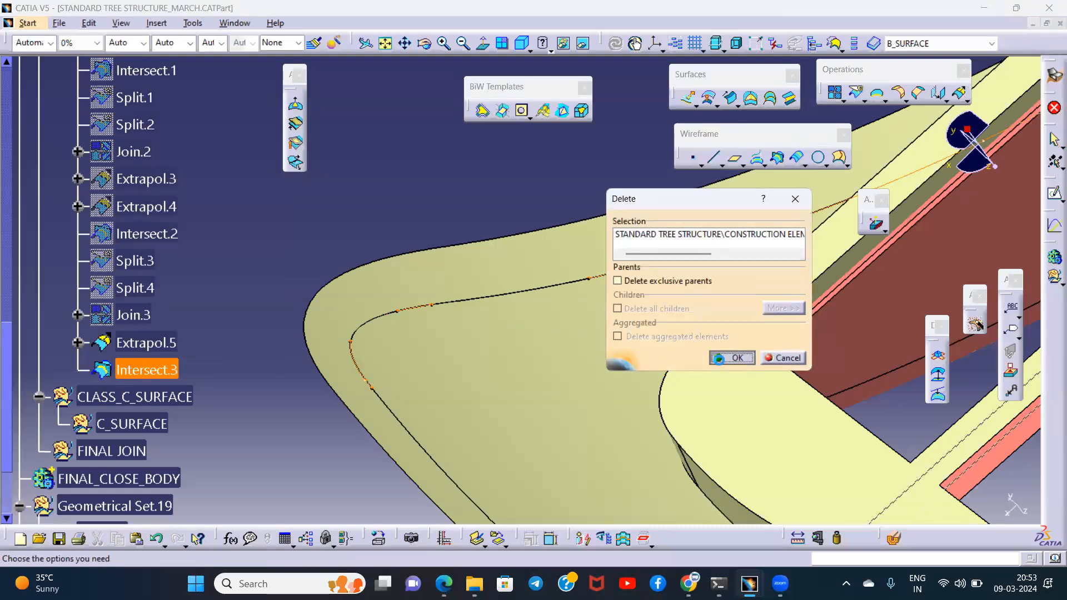
left_click(719, 358)
- Make the A_SURFACE_MODIFICATIONS geometrical set the in-work object
left_click(5, 104)
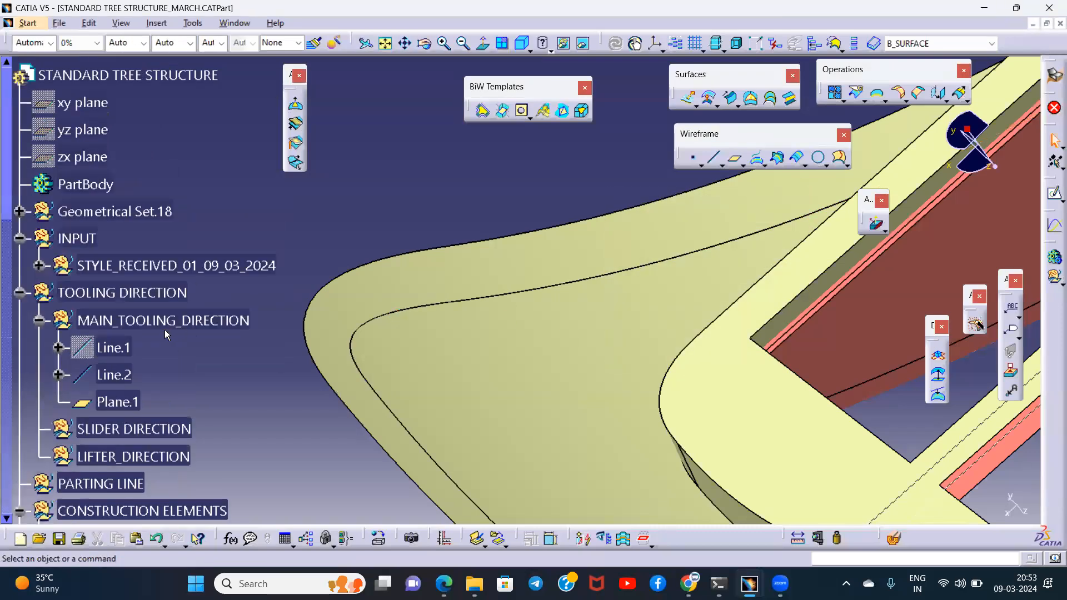
scroll(155, 323, "down", 5)
right_click(222, 245)
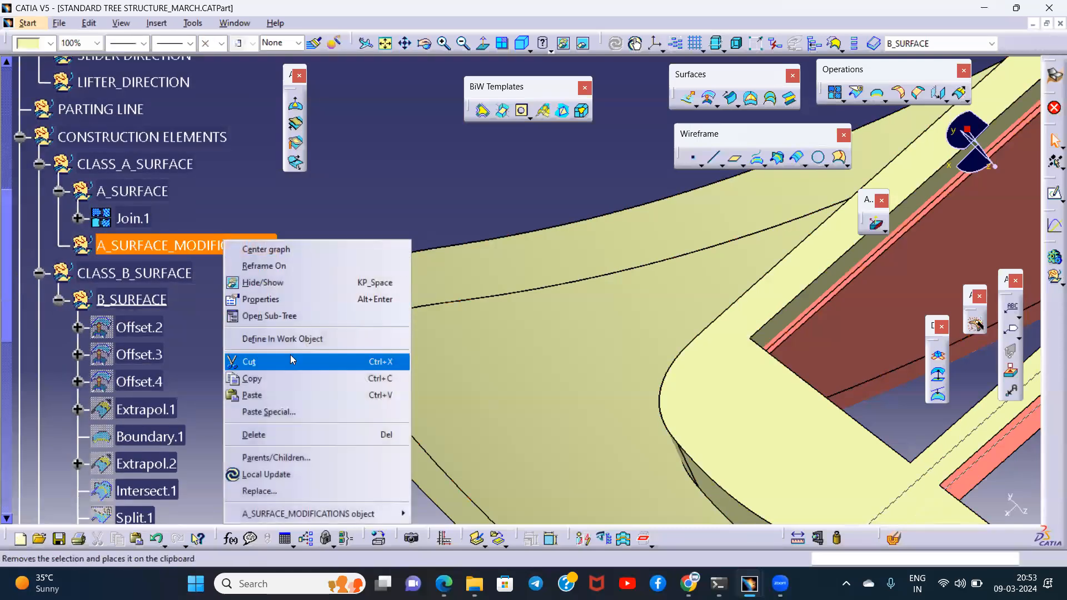
left_click(272, 339)
middle_click_drag(391, 265, 508, 364)
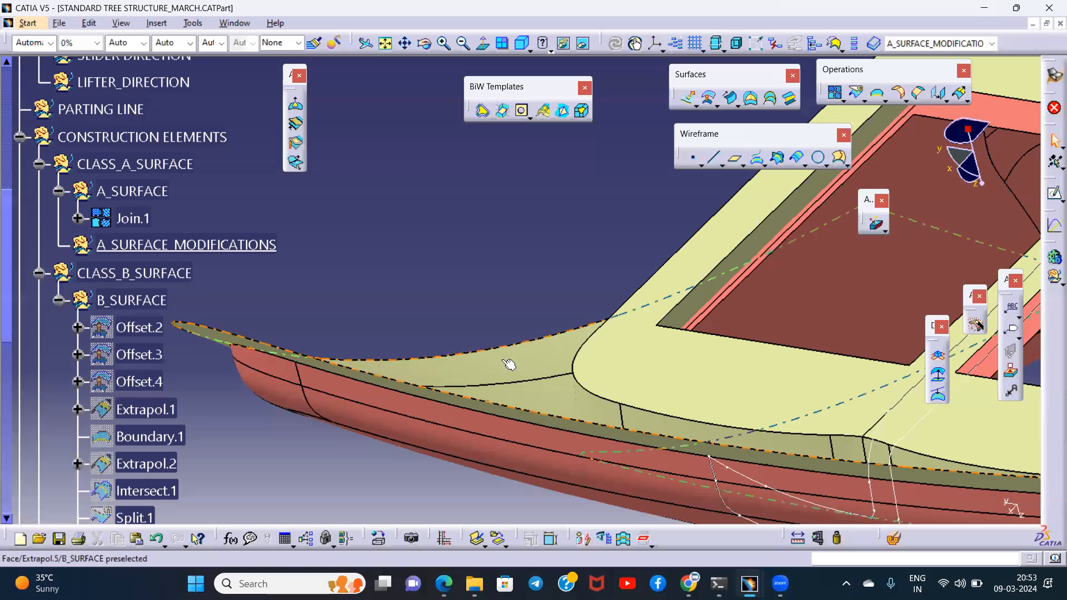
middle_click_drag(466, 304, 525, 364)
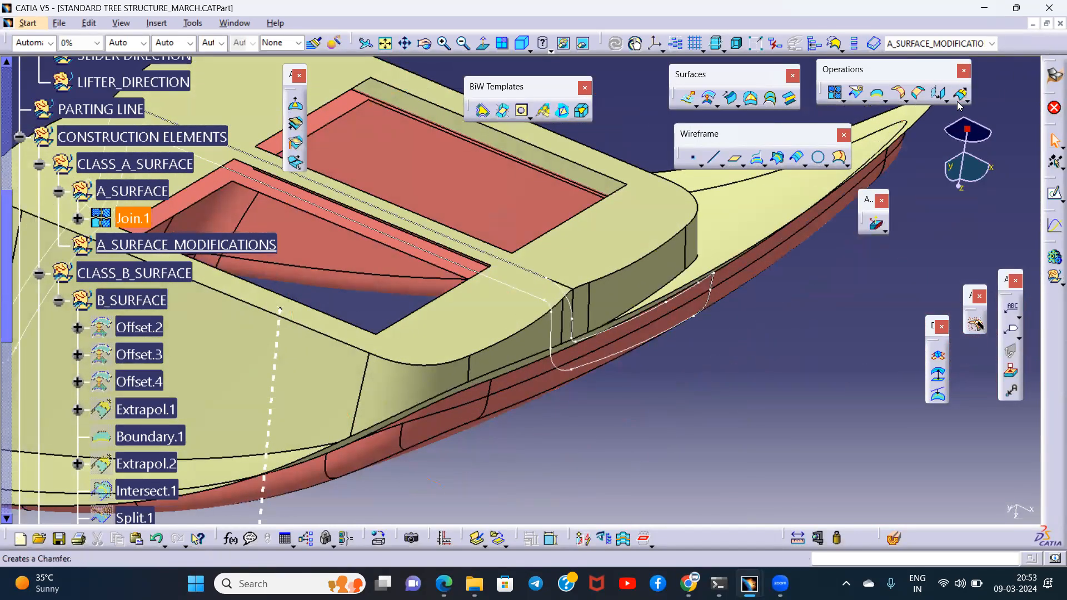
scroll(204, 220, "up", 3)
scroll(188, 217, "up", 5)
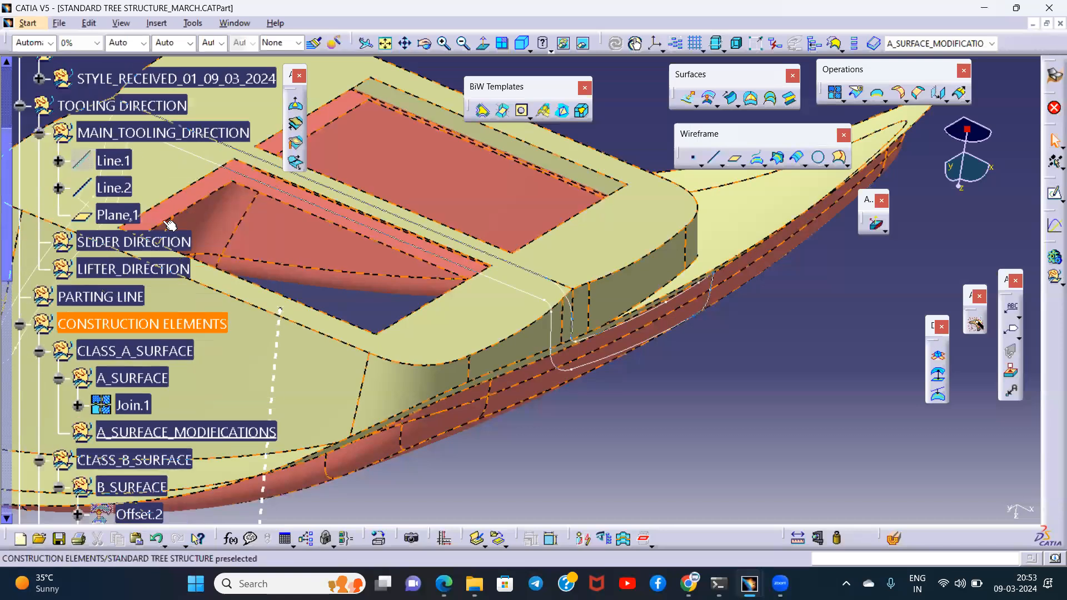
left_click(39, 126)
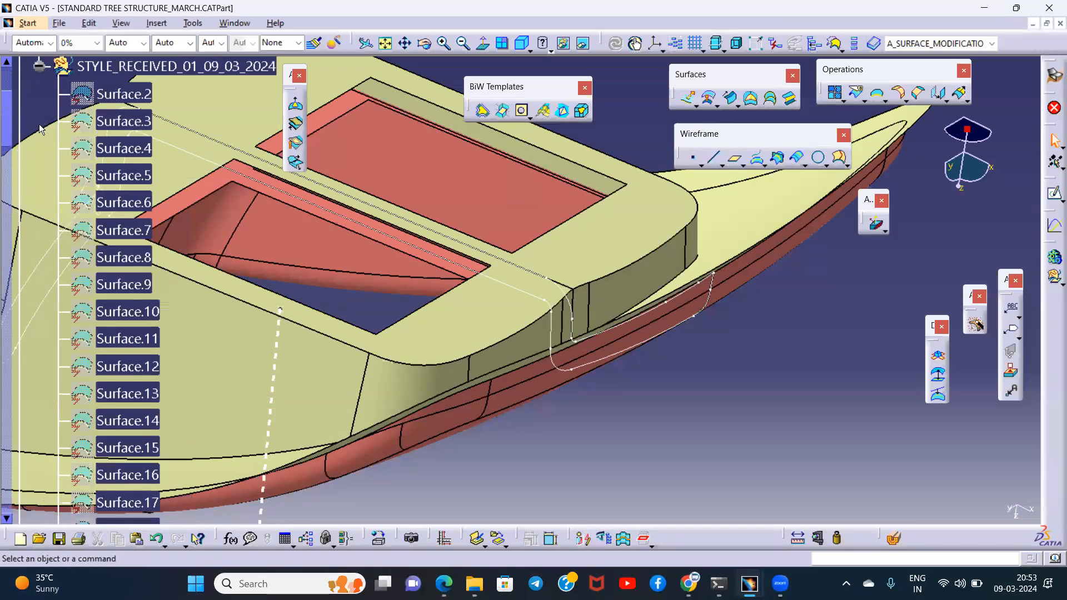
left_click(40, 66)
middle_click_drag(632, 359, 550, 339)
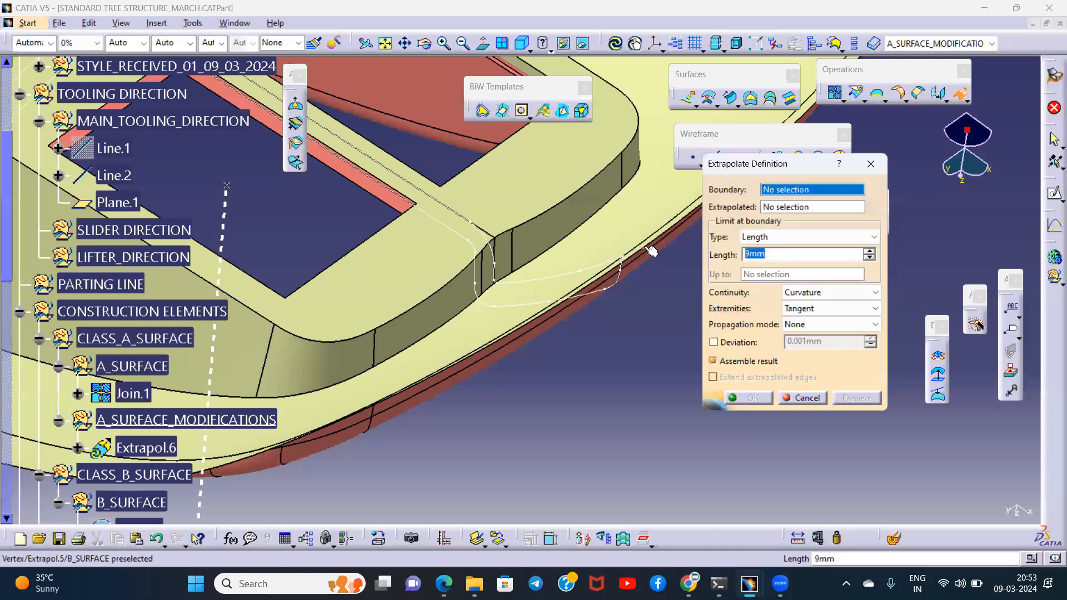
middle_click_drag(579, 402, 512, 334)
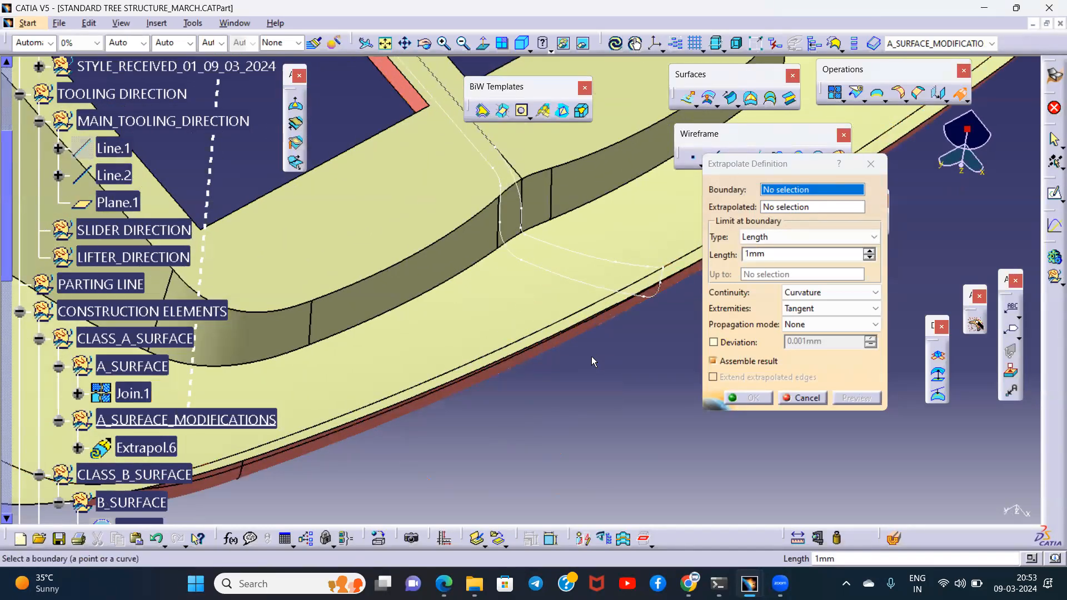
left_click(875, 162)
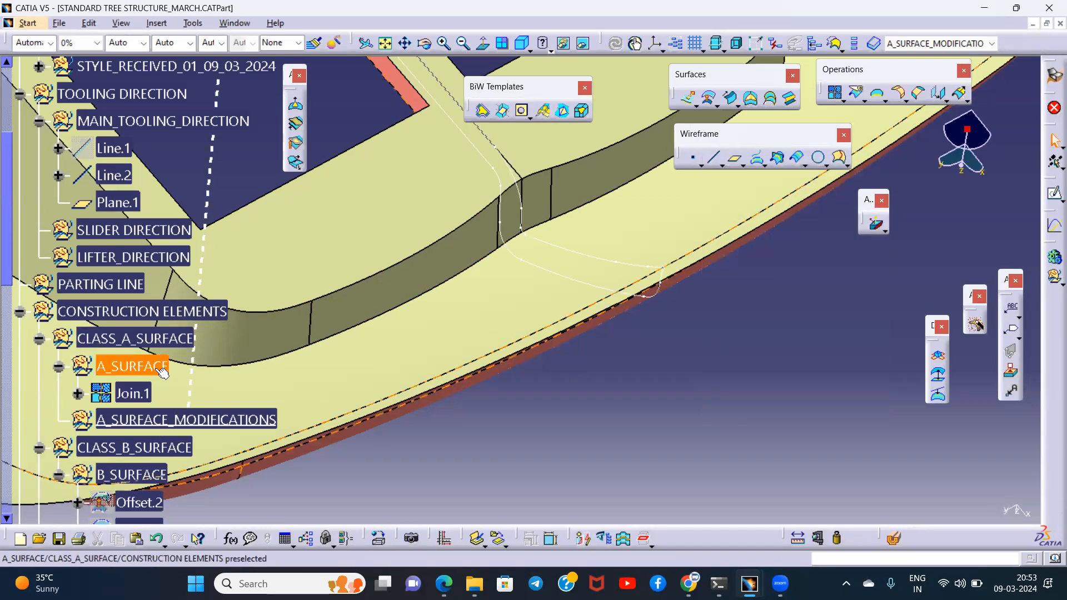
- Hide the CLASS_B_SURFACE set so that only the Class A surface is displayed
scroll(158, 344, "down", 3)
left_click(151, 314)
key("space")
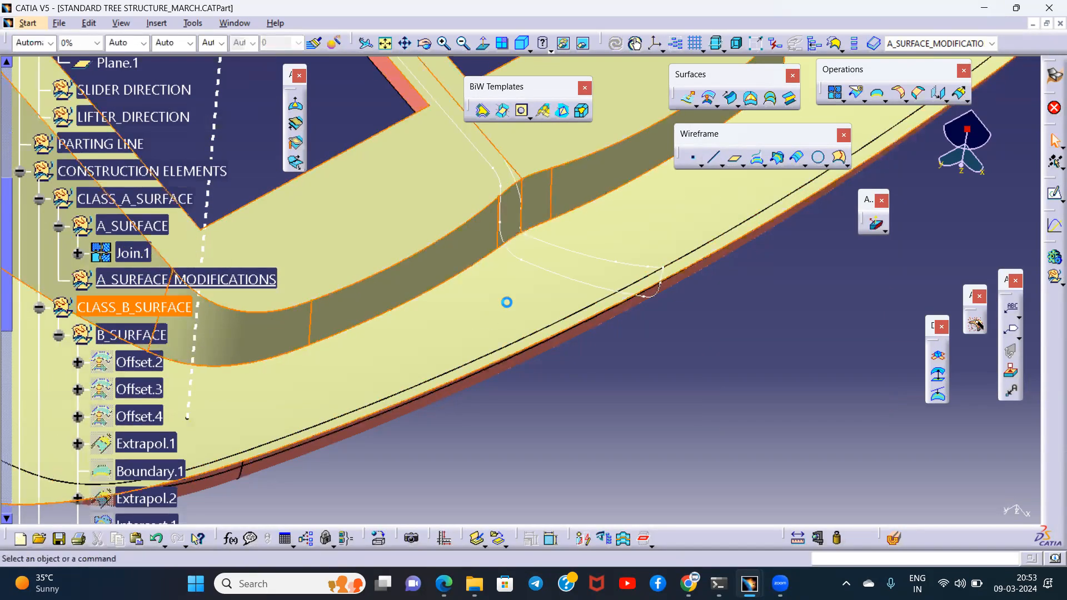
middle_click_drag(643, 311, 528, 340, "ctrl")
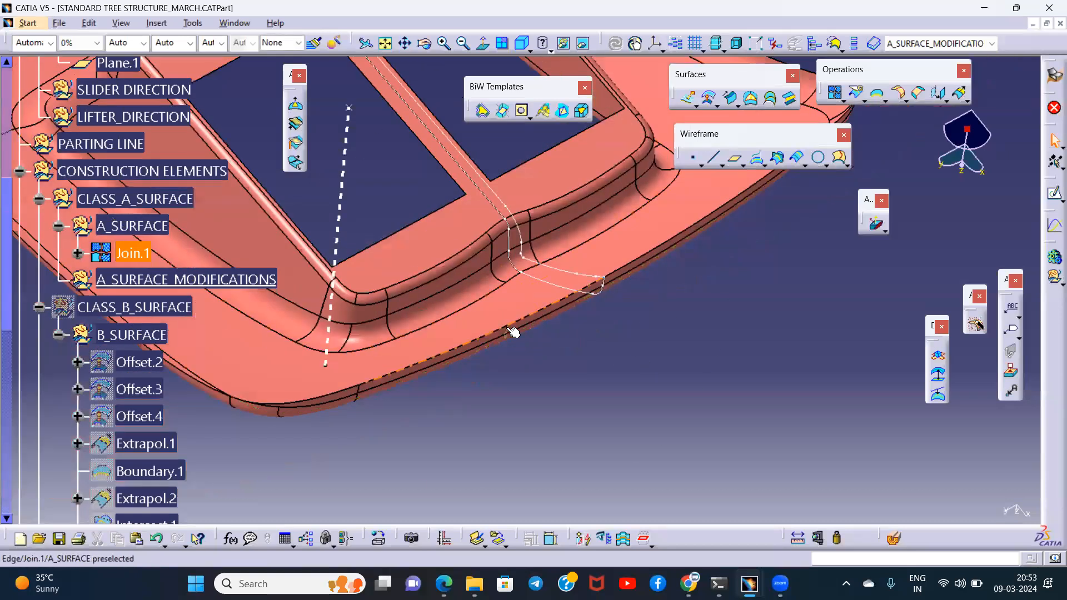
left_click(643, 358)
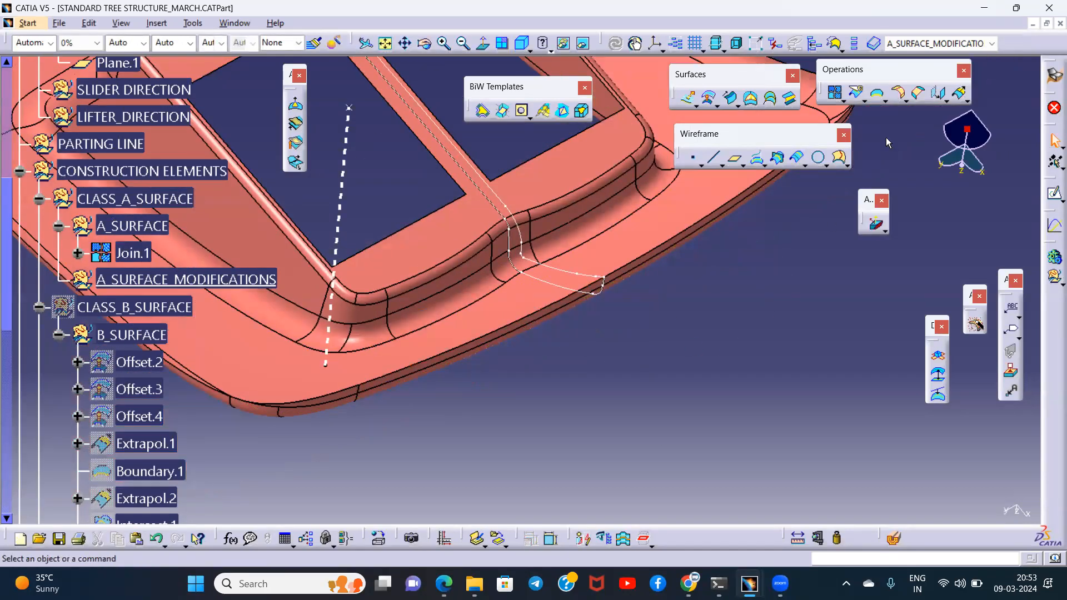
- Set up an extrapolation of the Class A Join.1 outer rim edge by 1 mm, with Curvature continuity and Tangency continuity propagation
left_click(961, 96)
middle_click_drag(550, 372, 621, 300)
left_click_drag(800, 256, 695, 255)
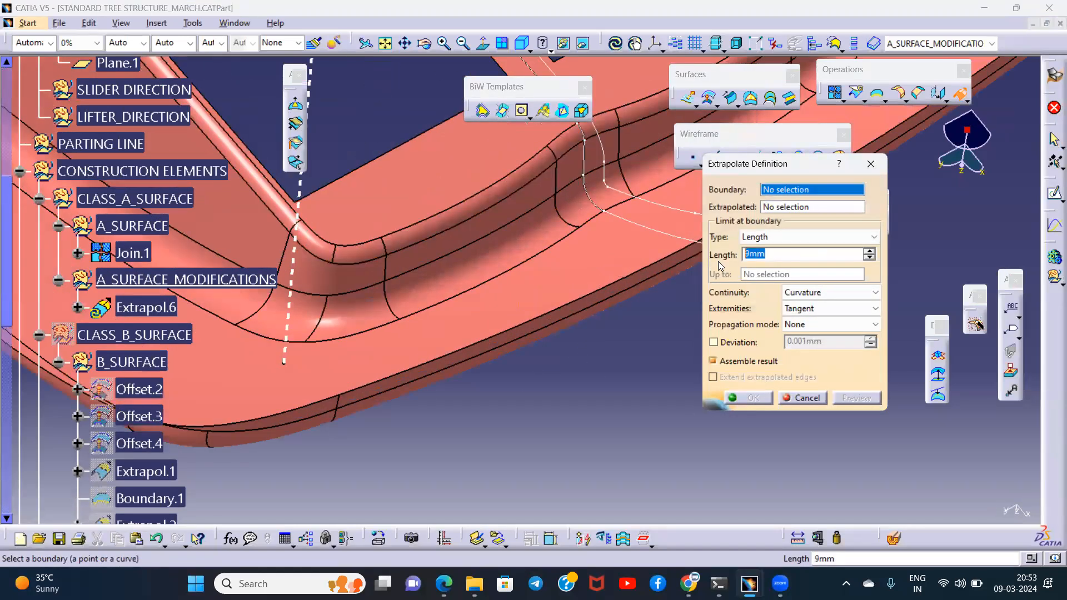
middle_click_drag(521, 388, 480, 345)
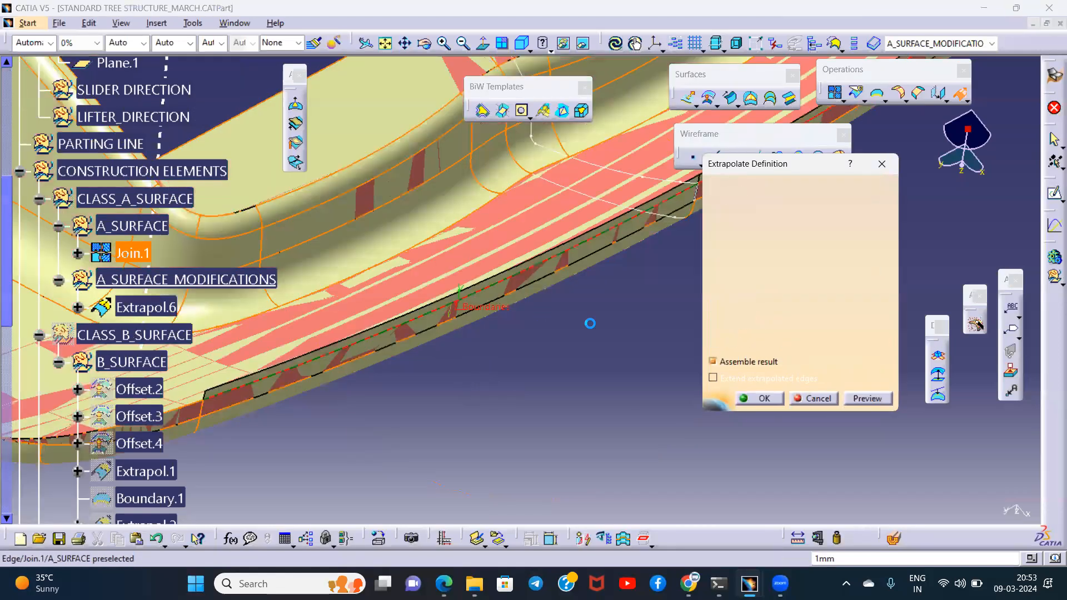
middle_click_drag(583, 321, 514, 333)
left_click(815, 326)
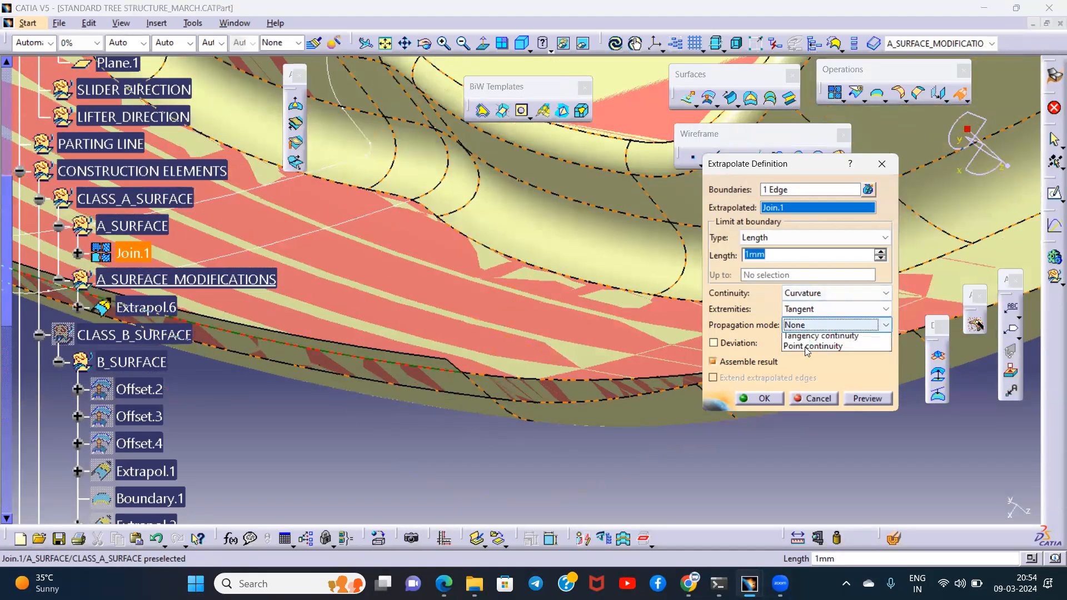
left_click(803, 348)
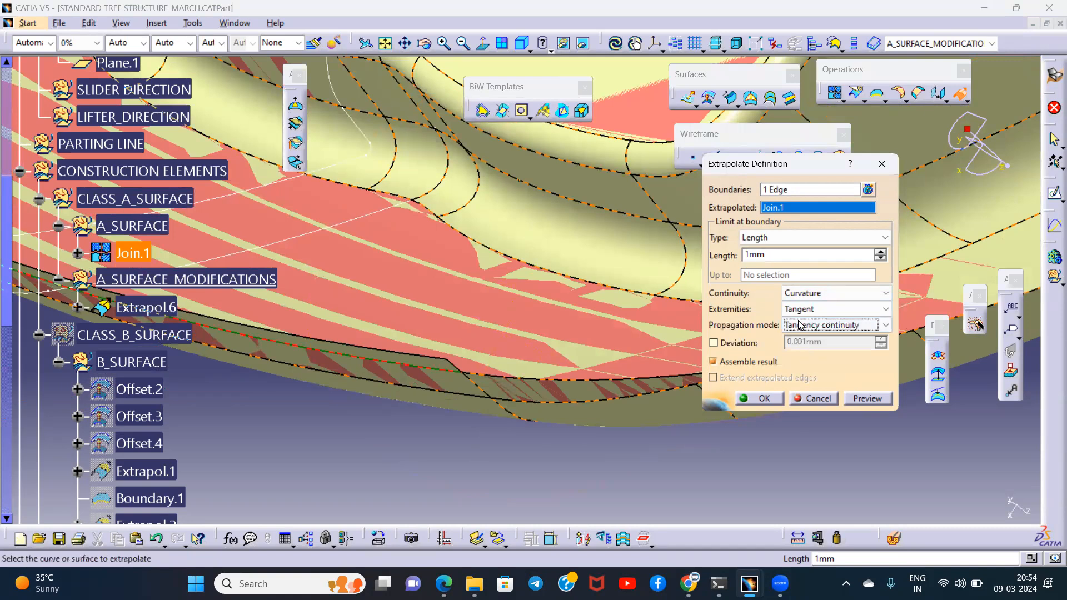
- Try Point continuity propagation for the Class A rim extrapolation
left_click(800, 325)
left_click(797, 359)
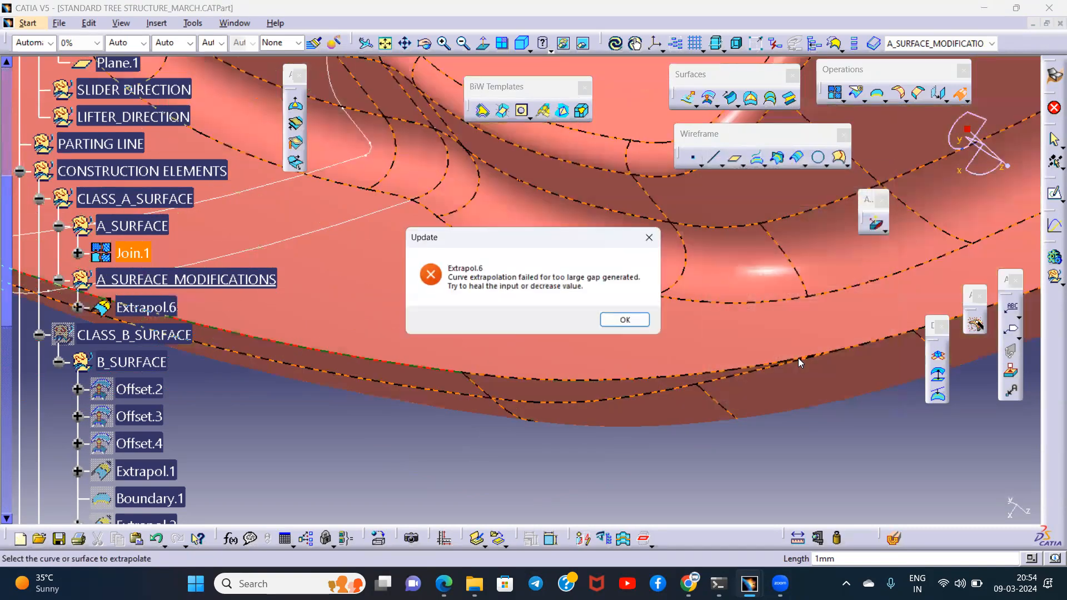
left_click(634, 321)
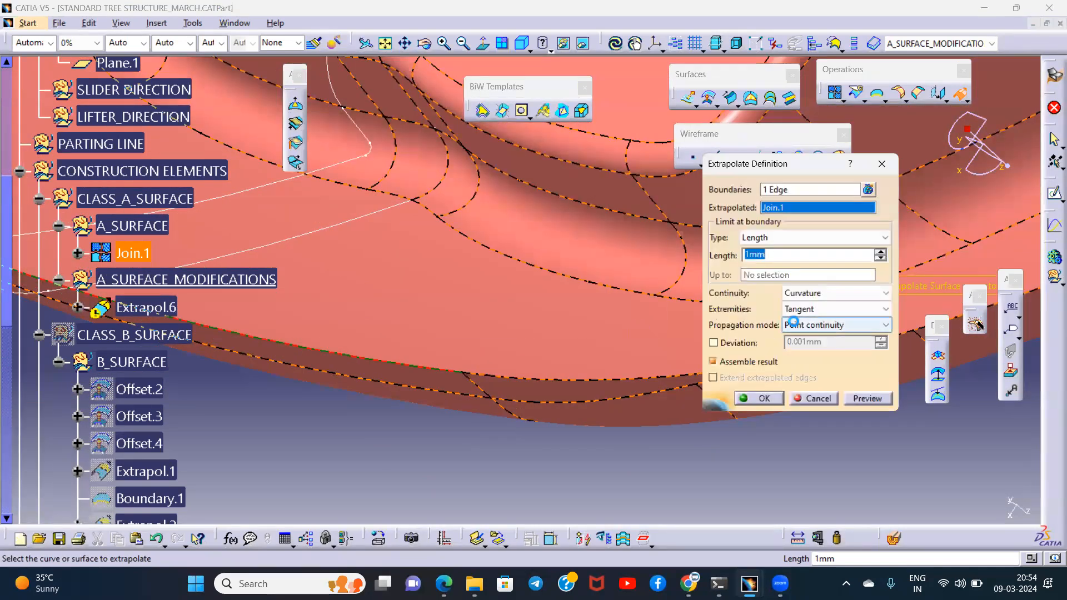
- Complete the Class A rim extrapolation with Tangency continuity propagation and a length of 2 mm
left_click(793, 322)
left_click(795, 349)
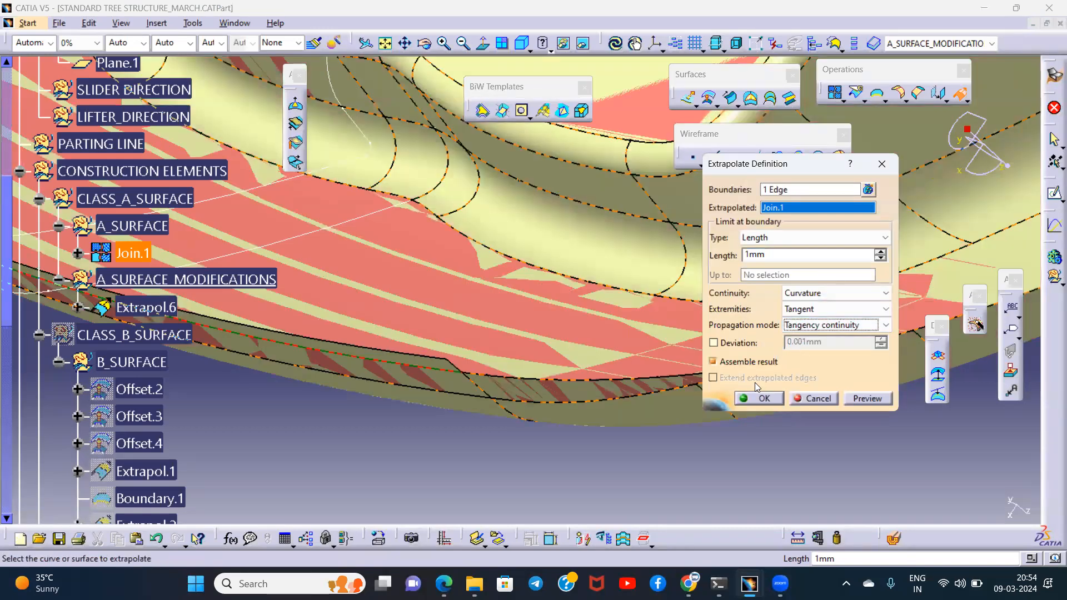
left_click(880, 251)
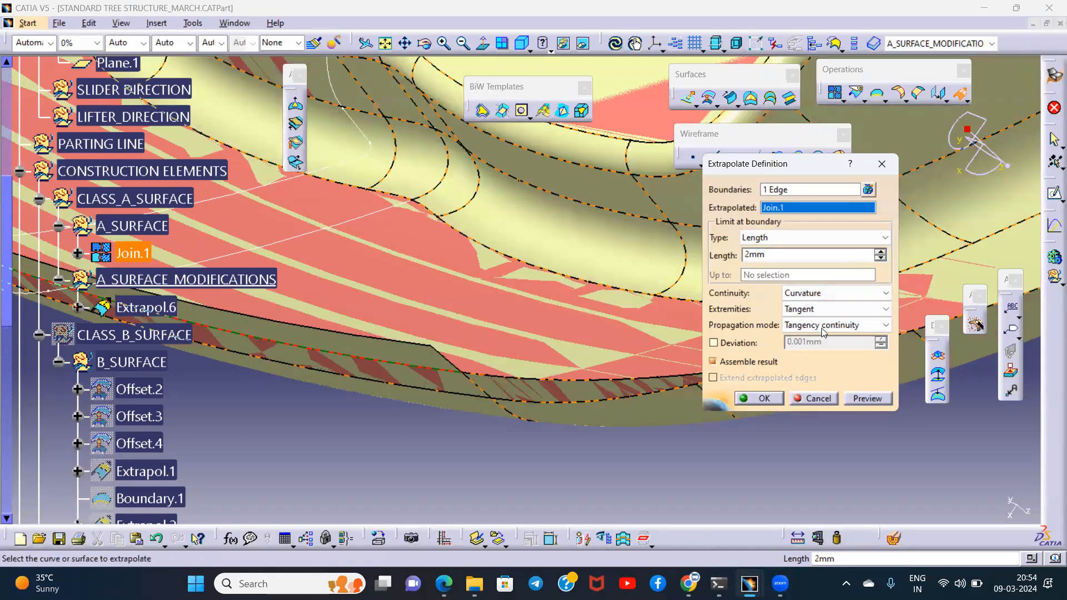
left_click(763, 399)
- Display the Class B surface temporarily and compare it with the extrapolated Class A rim
middle_click_drag(632, 317, 628, 387)
left_click(143, 335)
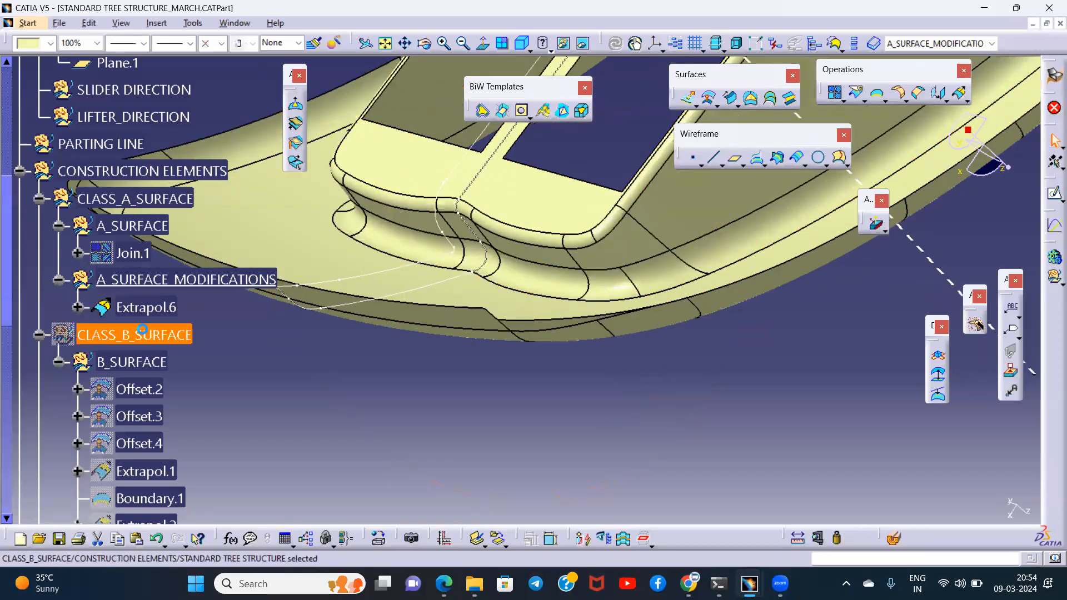
middle_click_drag(441, 355, 581, 375)
middle_click_drag(422, 261, 500, 267)
middle_click_drag(652, 356, 513, 357)
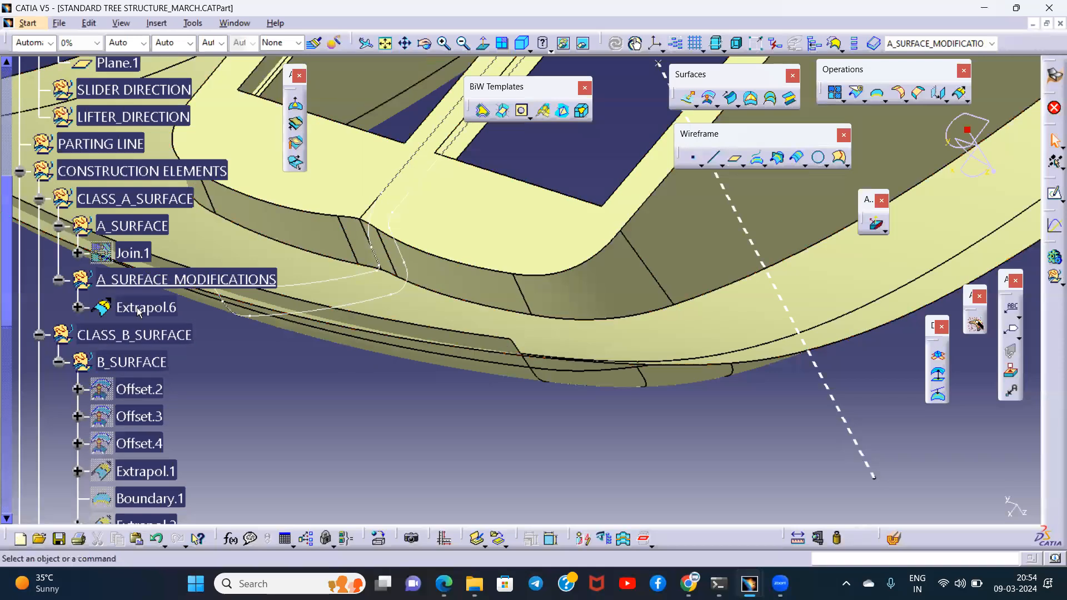
middle_click_drag(657, 388, 896, 147)
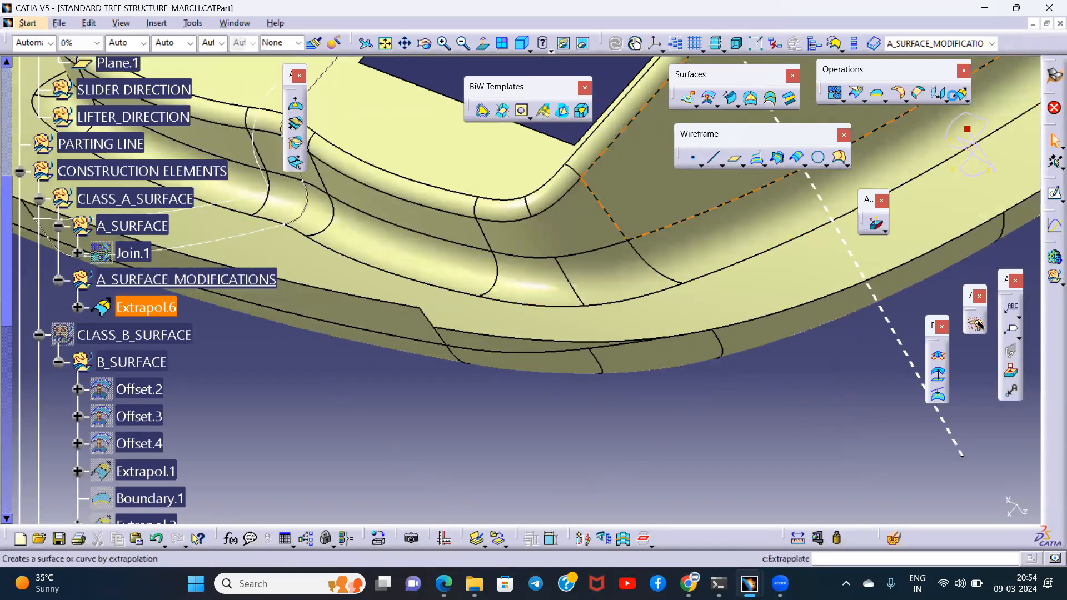
- Try to extrapolate the outer rim edge segment of Extrapol.6 by 1 mm with Curvature continuity
left_click(956, 95)
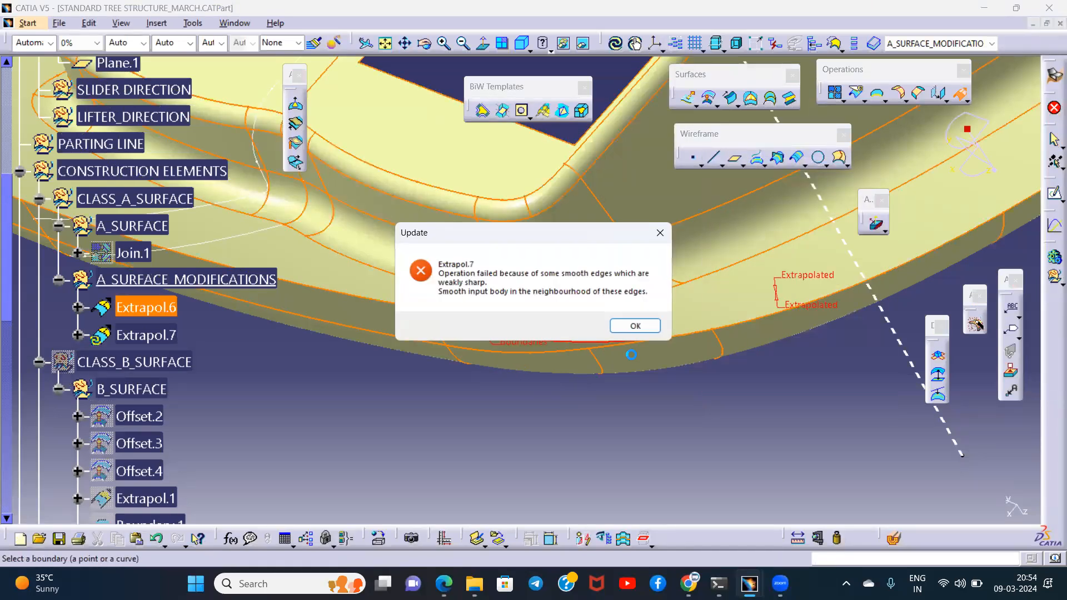
left_click(648, 330)
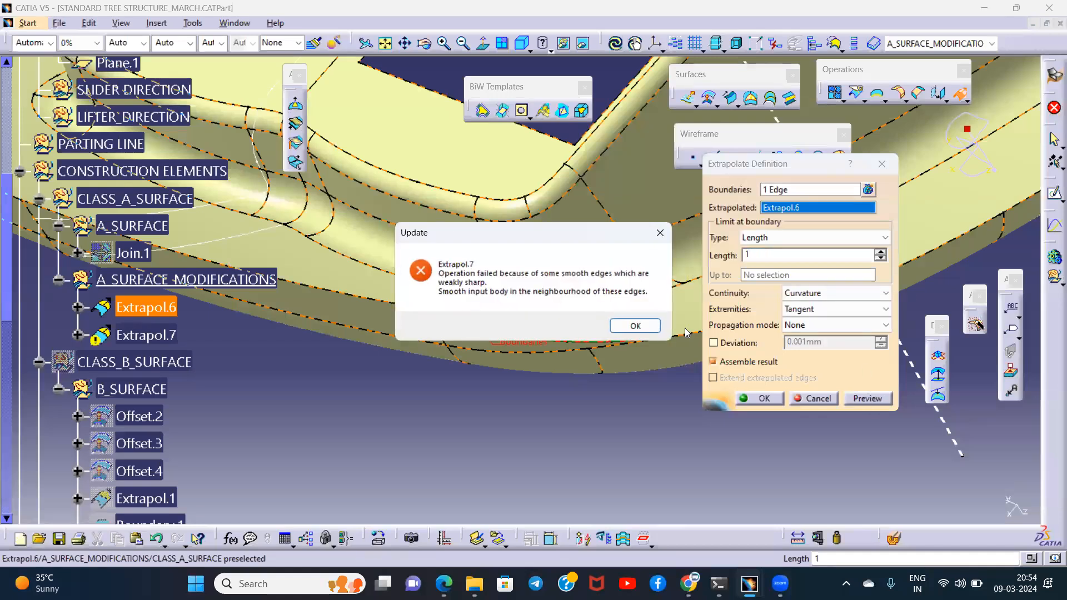
left_click(639, 331)
key("Escape")
middle_click_drag(719, 403, 595, 352)
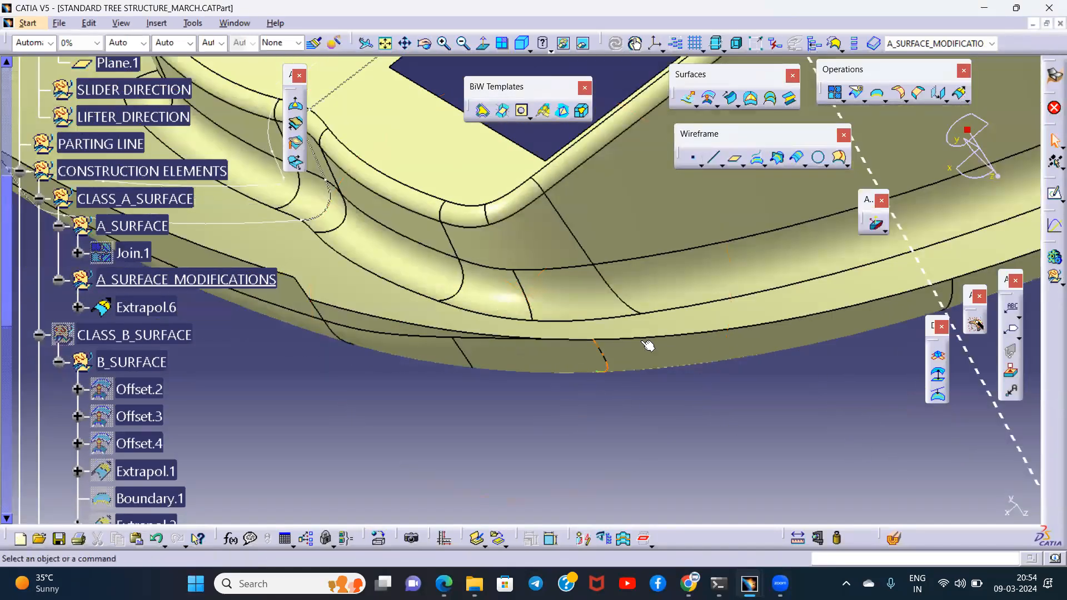
- Try a 1 mm extrapolation of Extrapol.6 from the rim edge beside the corner, without propagation
left_click(960, 98)
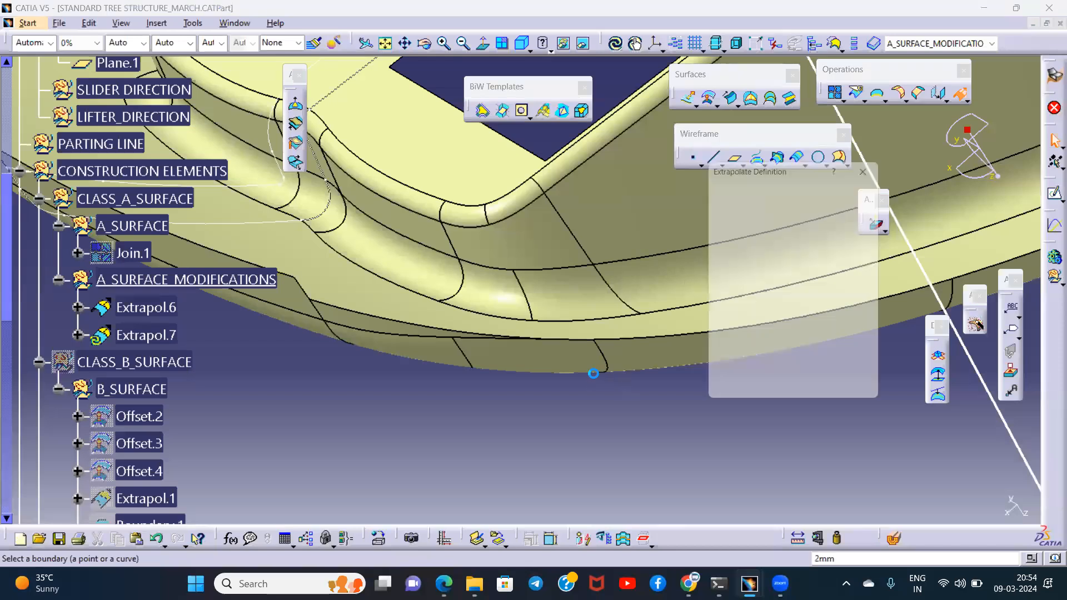
middle_click_drag(571, 367, 557, 350)
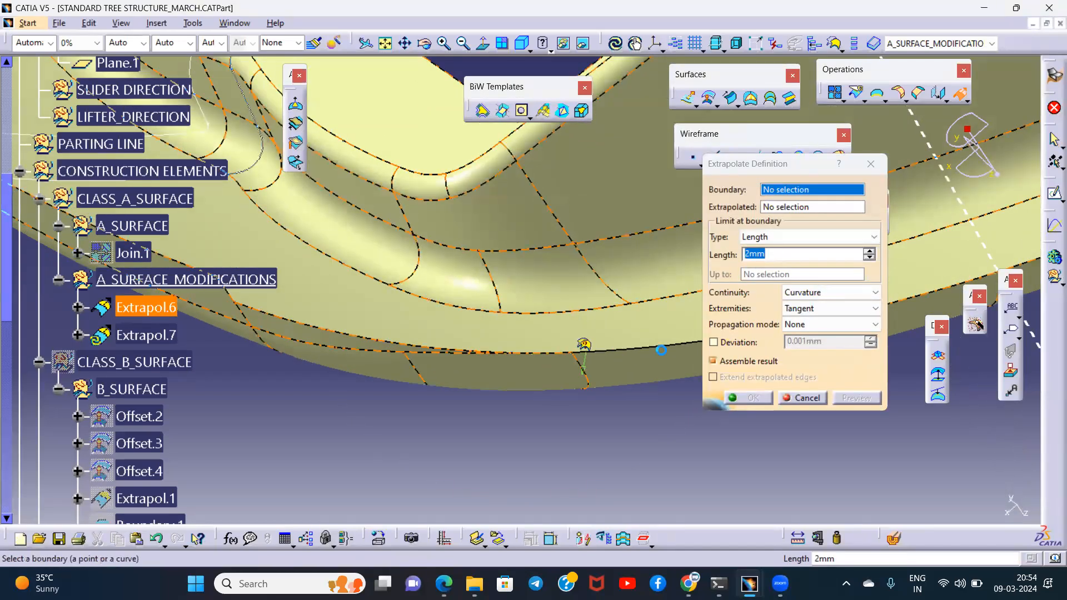
left_click(660, 350)
left_click(639, 325)
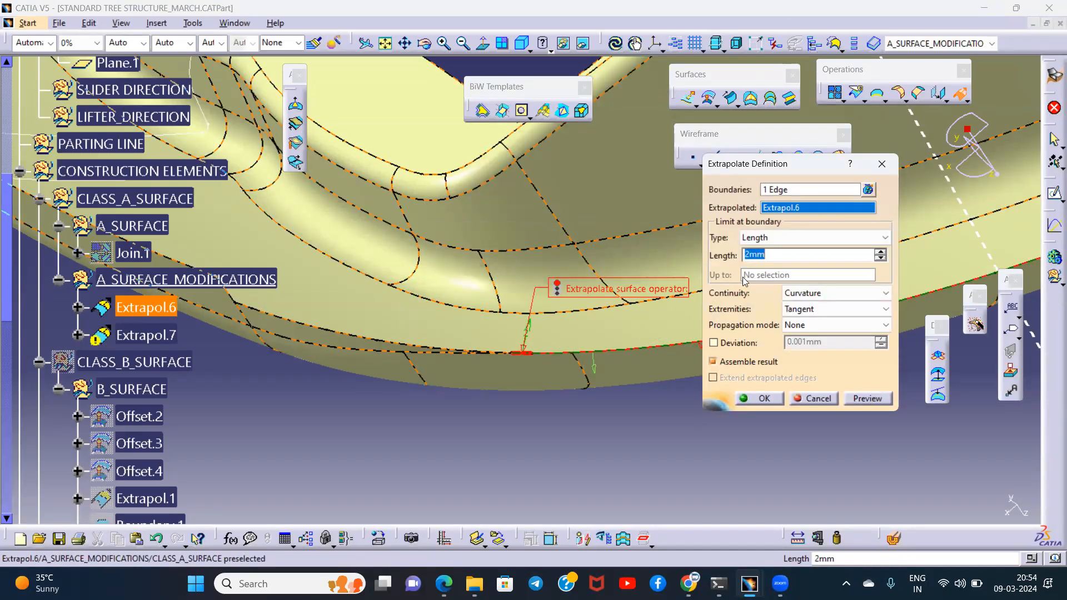
left_click(864, 399)
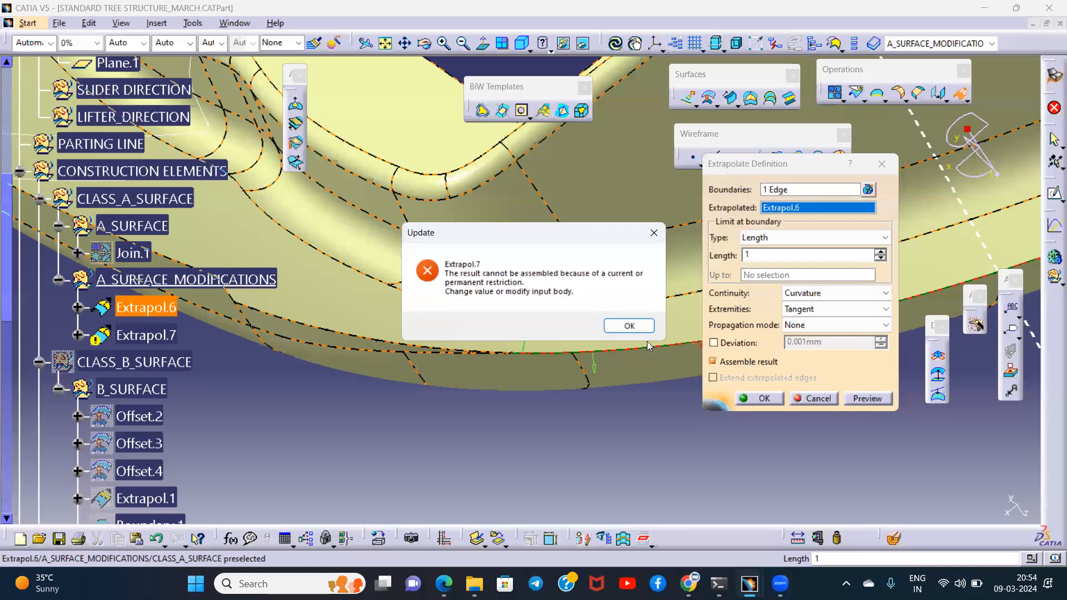
left_click(611, 331)
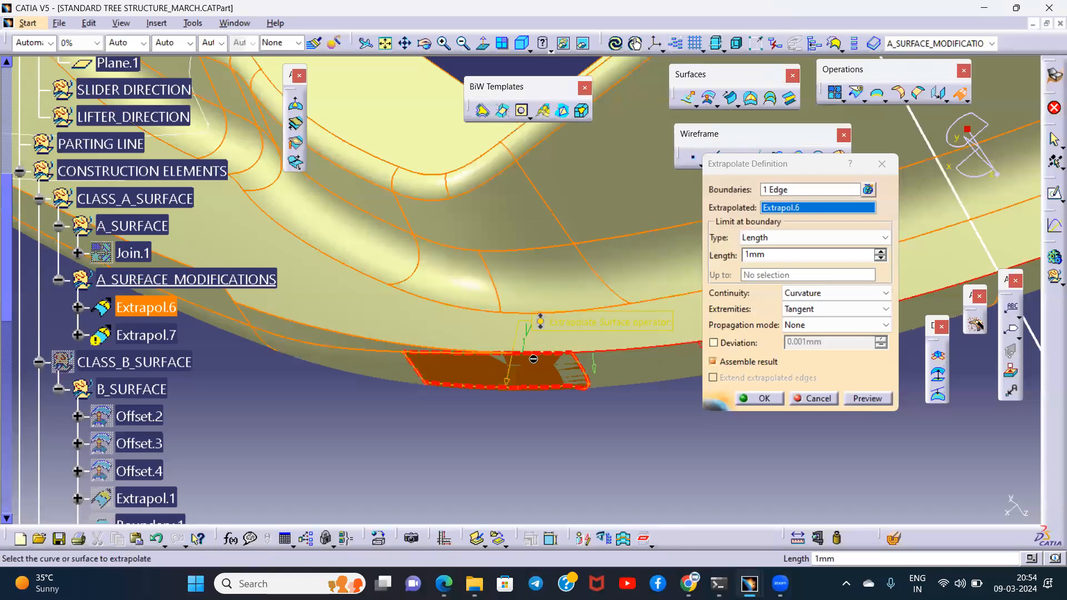
key("Escape")
- Try to extrapolate the long outer rim edge of Extrapol.6 by 2 mm with Curvature continuity
middle_click_drag(627, 371, 536, 396)
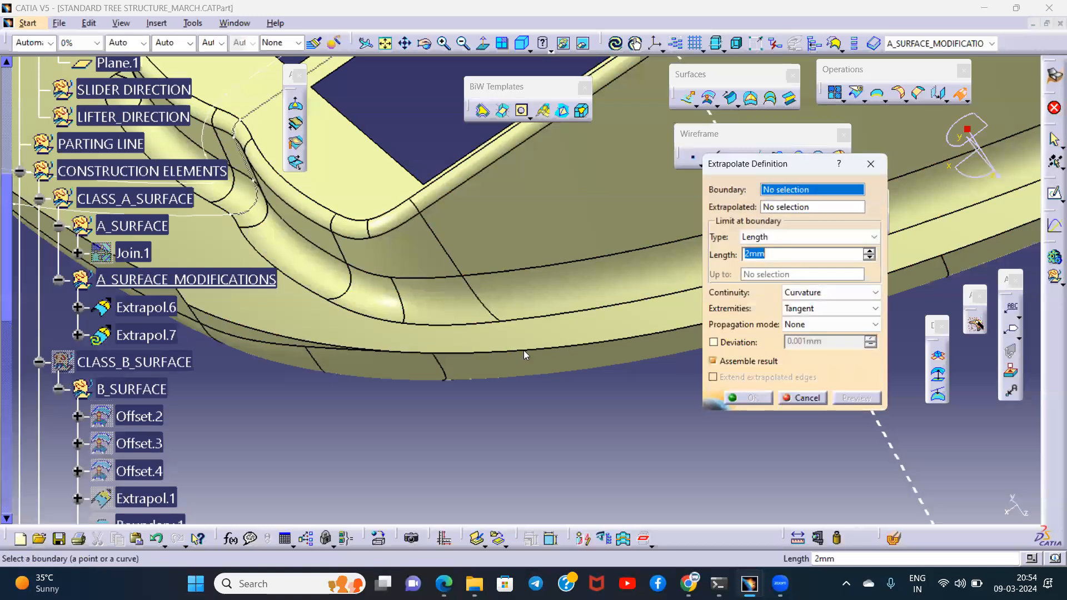
left_click(523, 349)
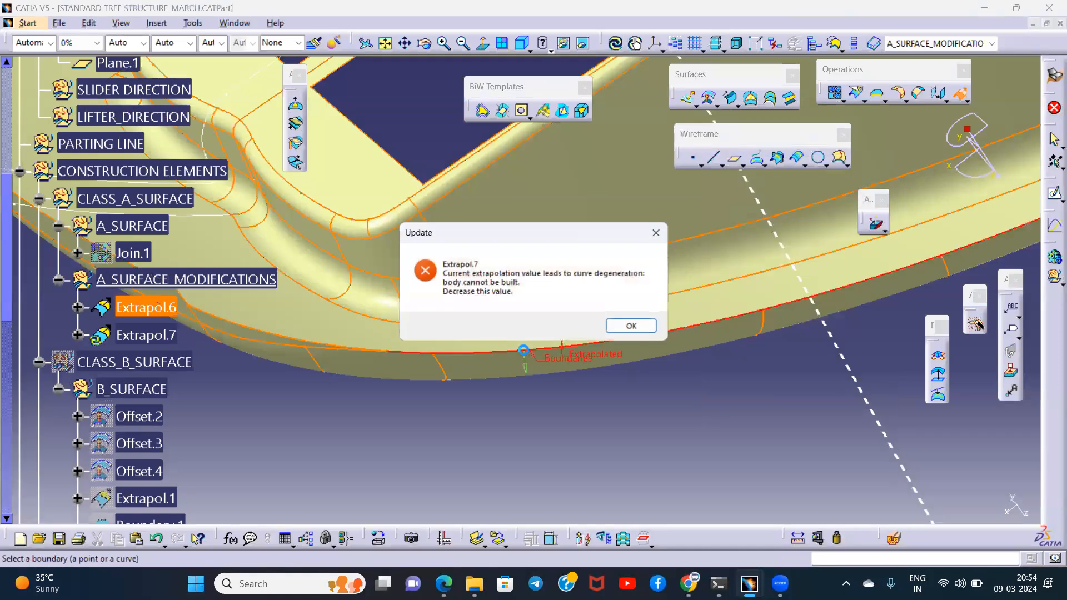
left_click(631, 326)
key("Escape")
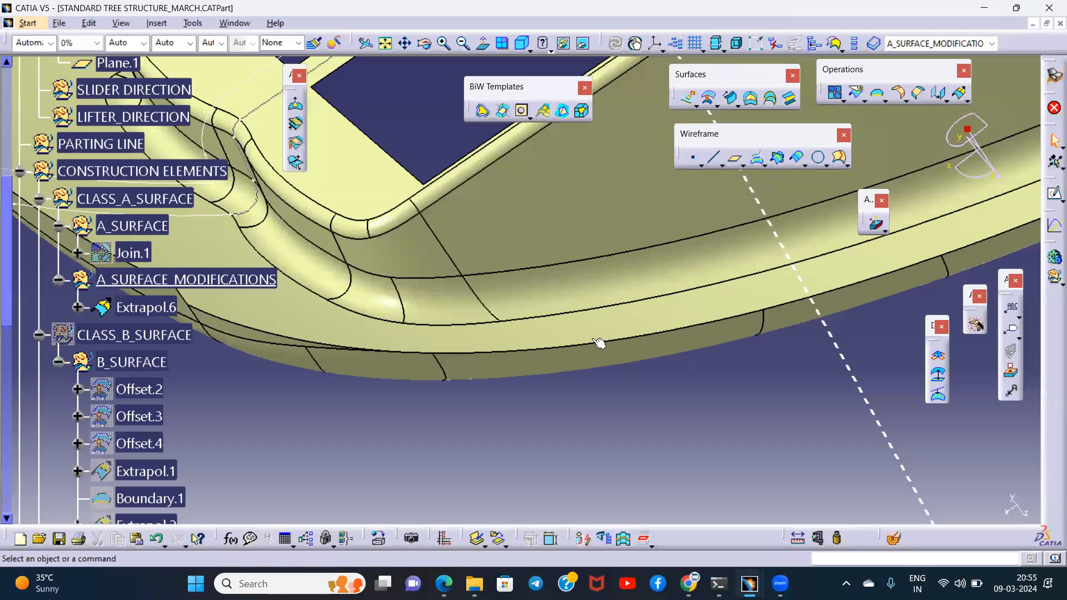
- Create a boundary curve along the outer rim edge of Extrapol.6 with Tangent continuity propagation
middle_click_drag(484, 364, 414, 244)
middle_click_drag(669, 297, 614, 257)
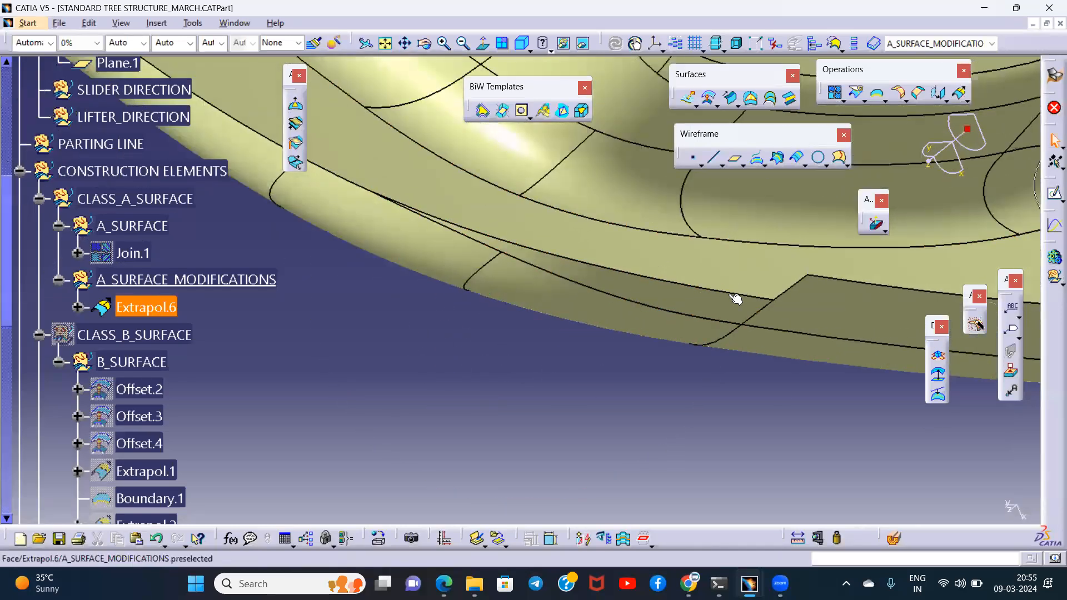
left_click(649, 287)
middle_click_drag(539, 291, 682, 347)
left_click(793, 160)
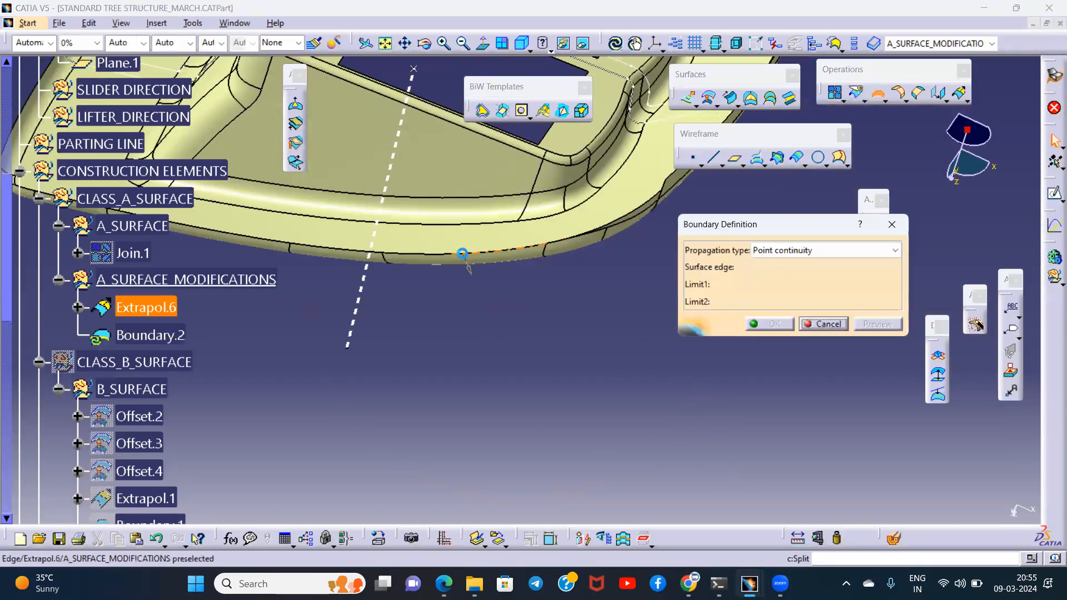
left_click(543, 257)
left_click(789, 252)
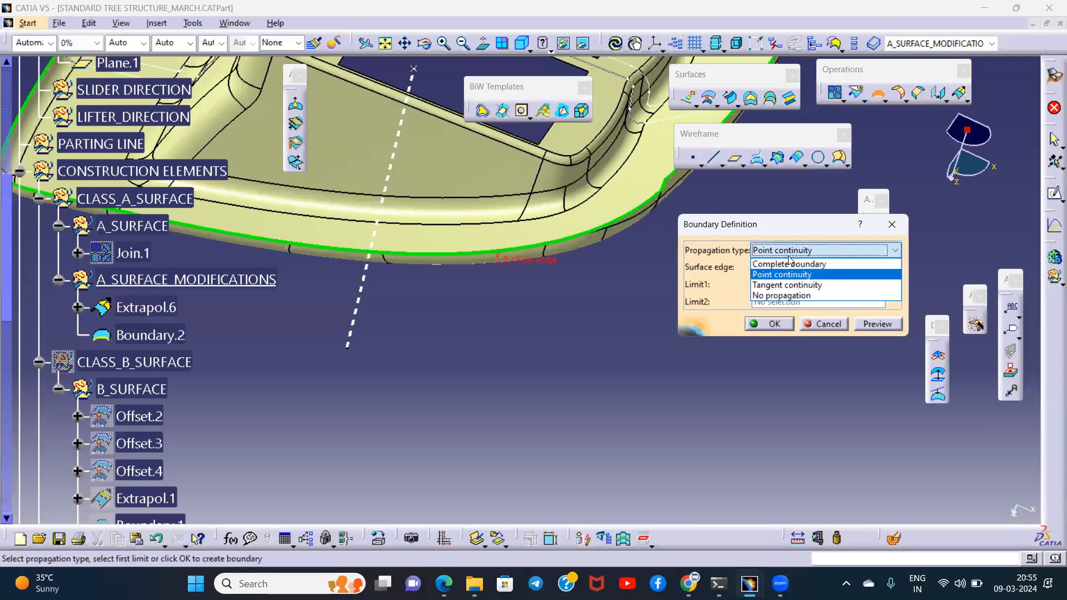
left_click(779, 281)
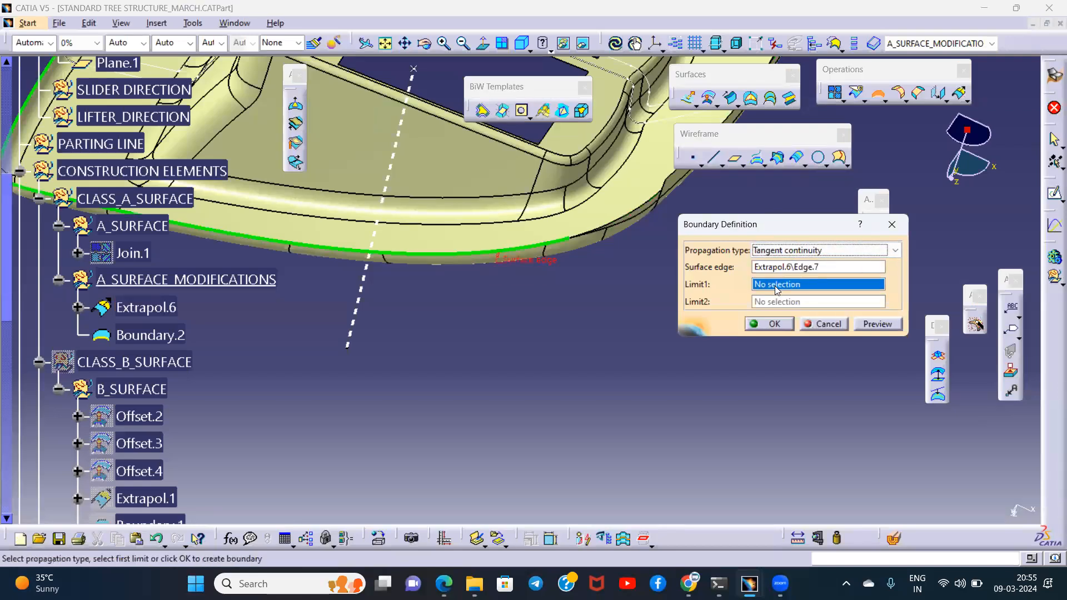
middle_click_drag(576, 282, 803, 284)
left_click(774, 327)
- Extrapolate Extrapol.6 from the new rim boundary by 0.1 mm with Curvature continuity and Tangent extremities
left_click(960, 93)
middle_click_drag(507, 412, 521, 299)
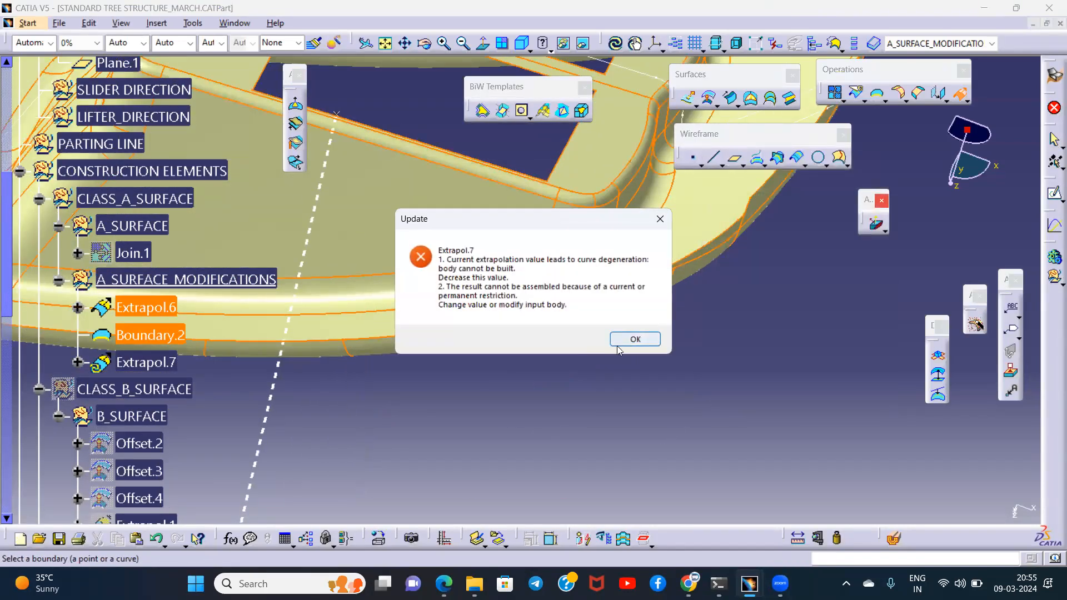
left_click(635, 338)
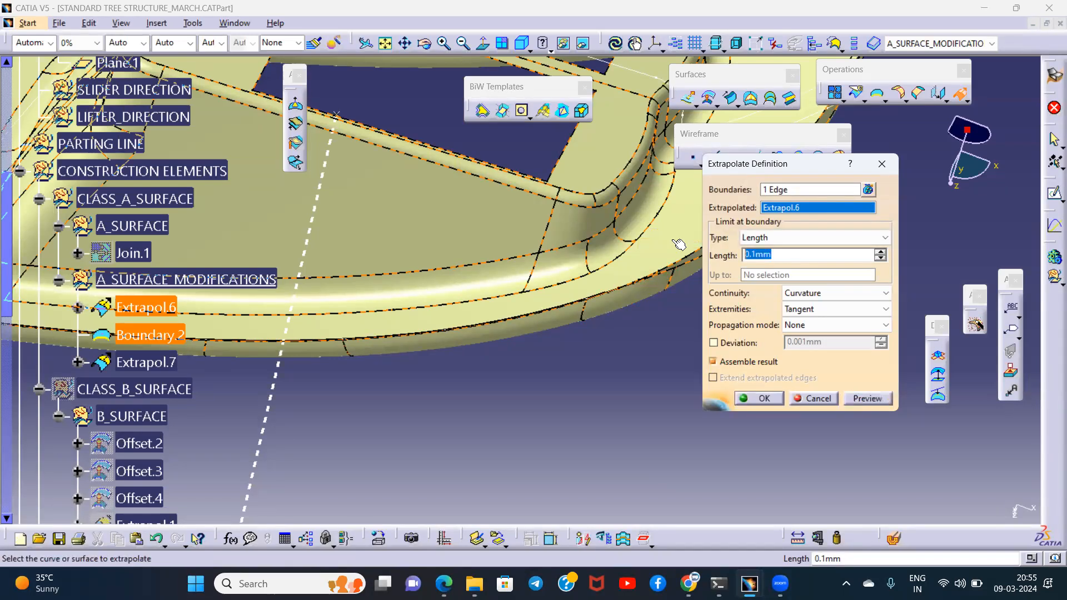
type("2")
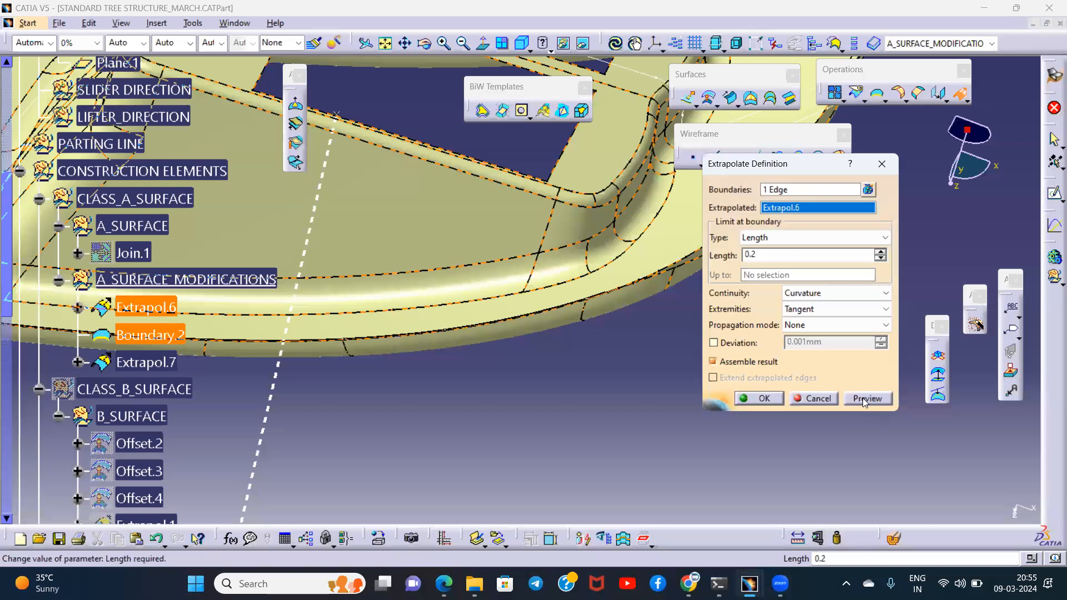
left_click(644, 330)
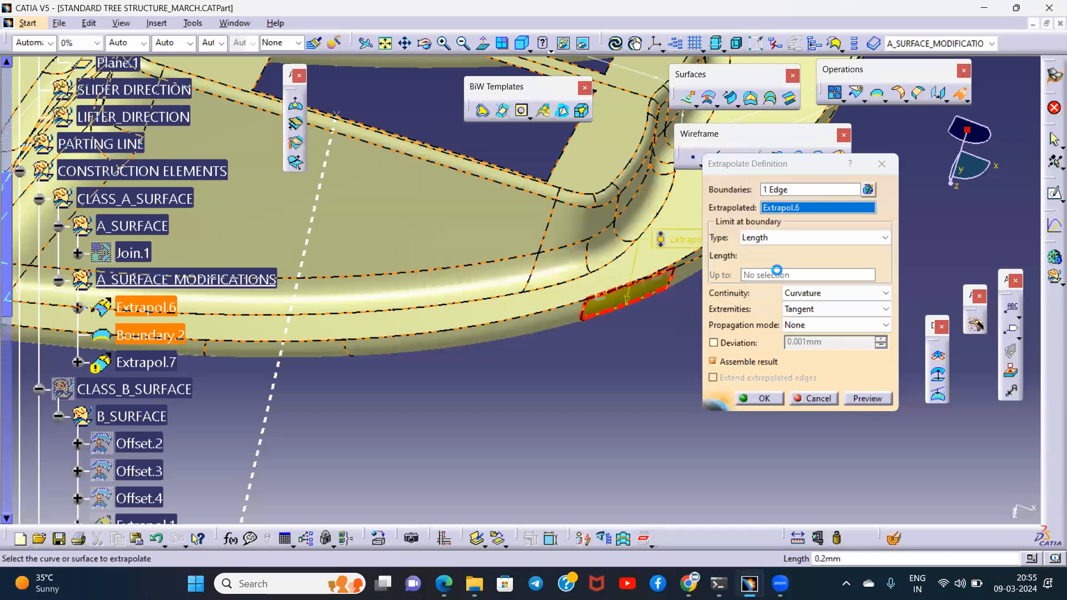
type("0.1")
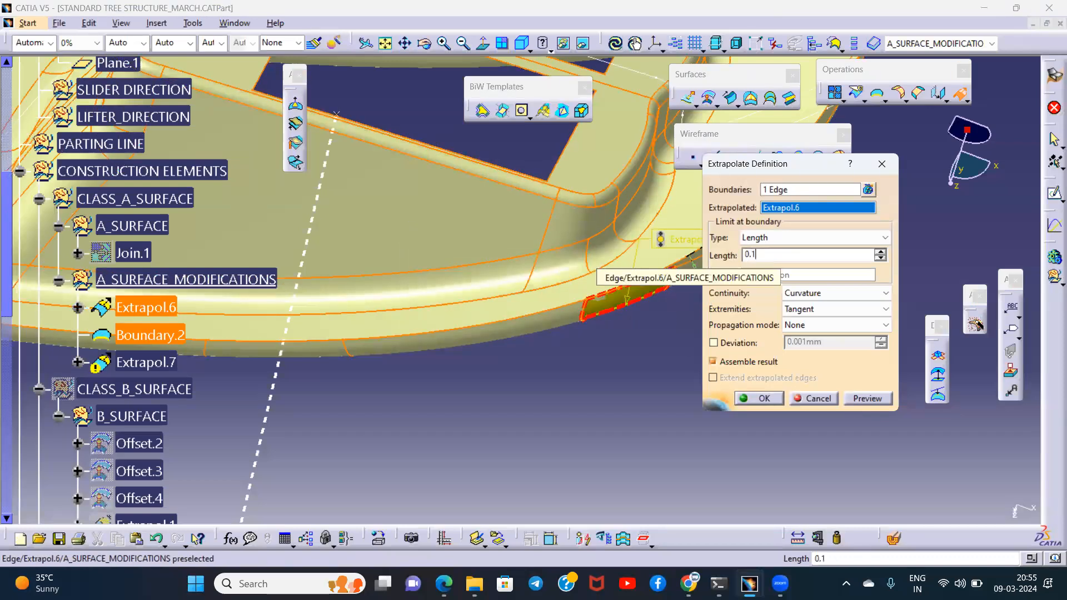
key("Return")
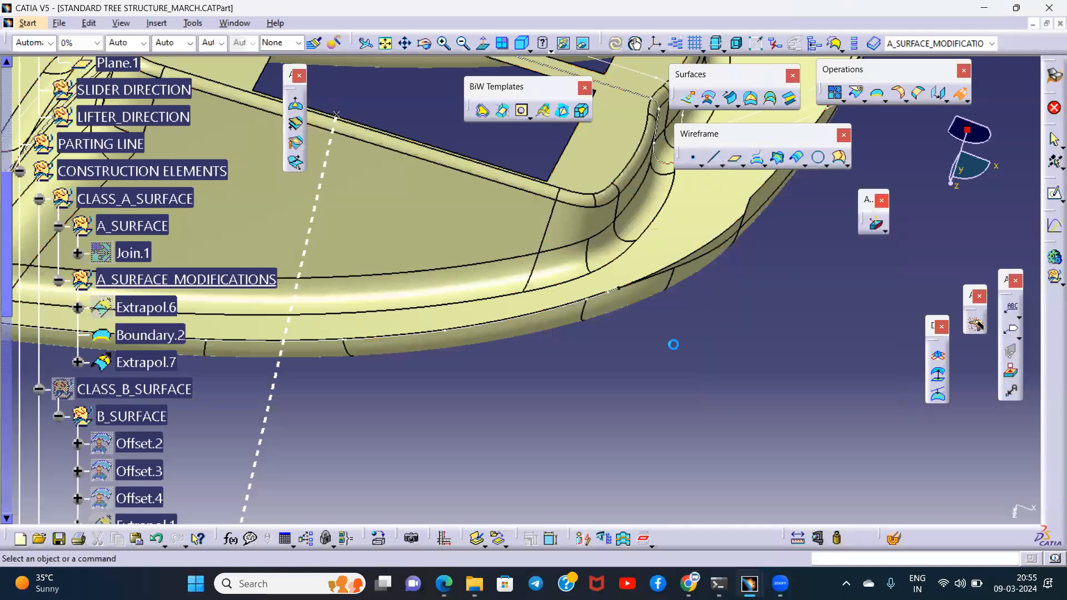
- Hide the boundary curve along the extrapolated Class A rim
middle_click_drag(604, 326, 624, 238)
middle_click_drag(682, 267, 576, 316)
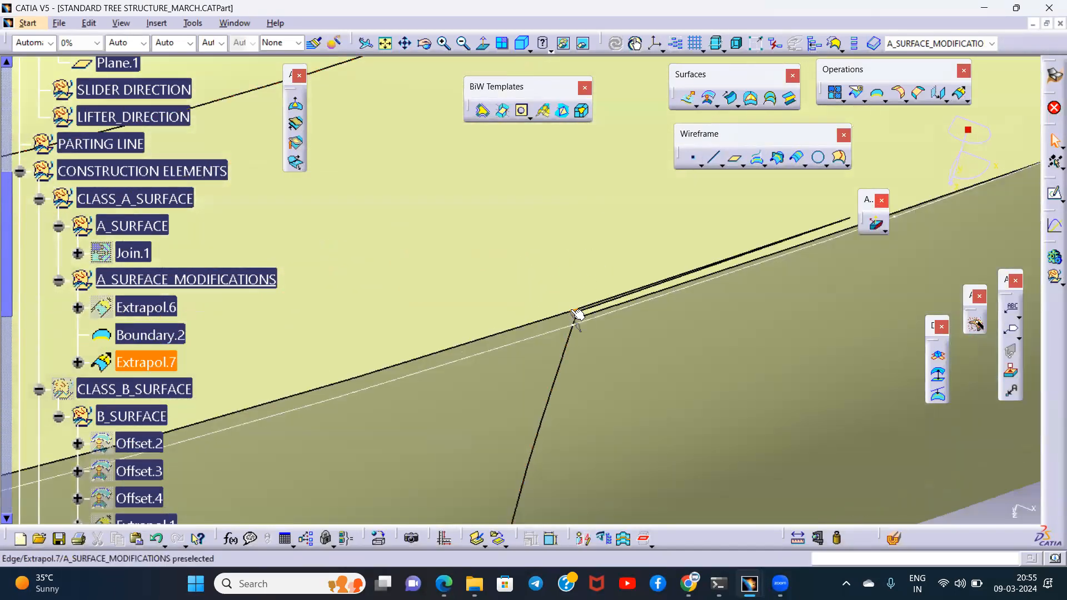
key("space")
middle_click_drag(599, 320, 567, 205)
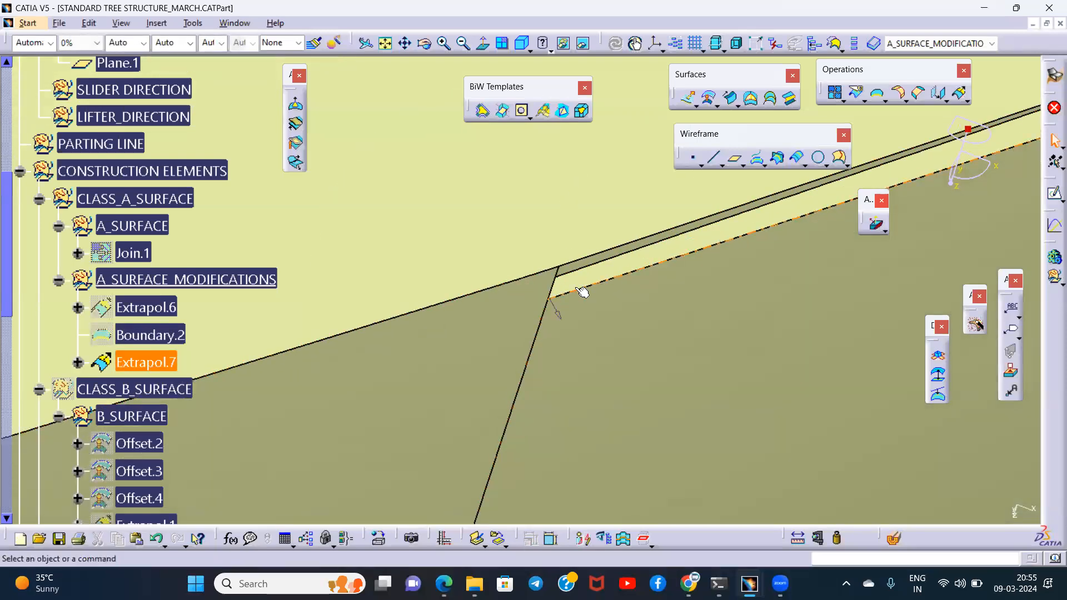
- Examine the thin sliver and step in Extrapol.7 where the extrapolated rim faces meet
left_click(141, 358)
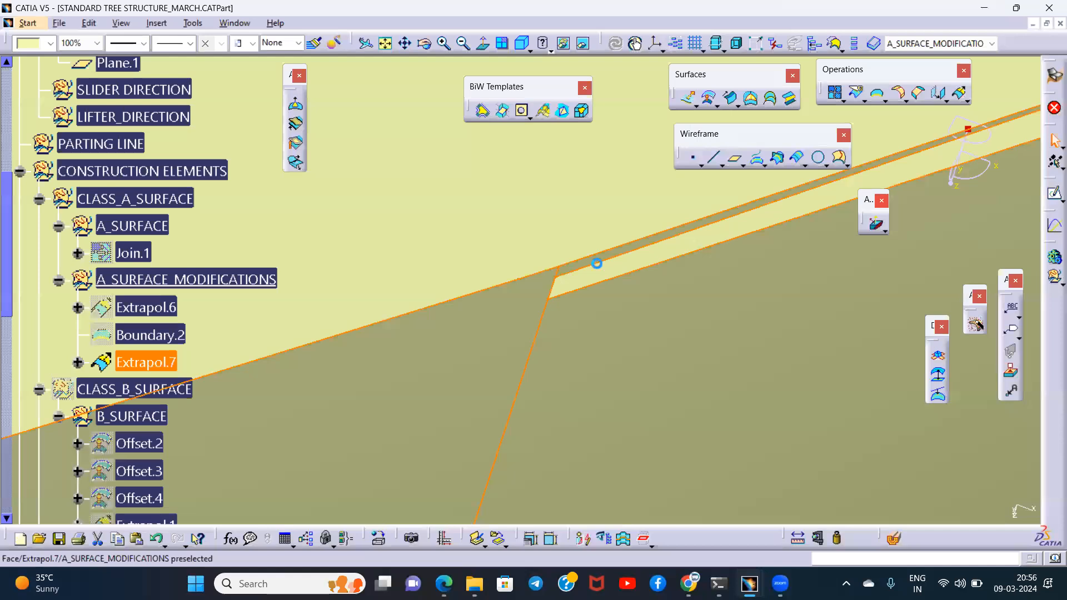
middle_click_drag(630, 303, 643, 441)
middle_click_drag(549, 272, 583, 382)
left_click(574, 374)
middle_click_drag(472, 355, 547, 285)
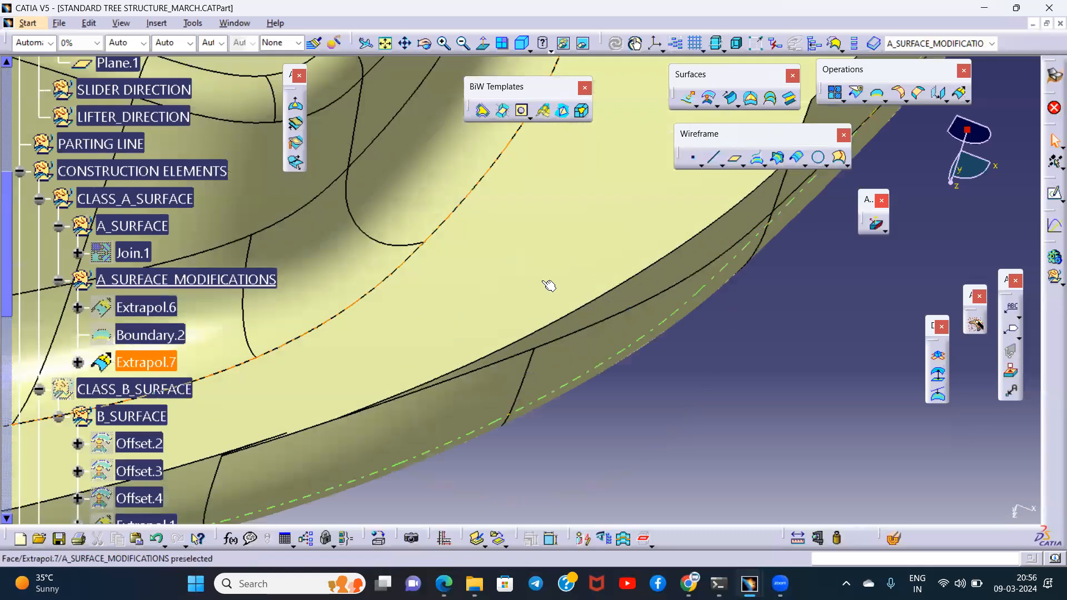
middle_click_drag(284, 414, 708, 242)
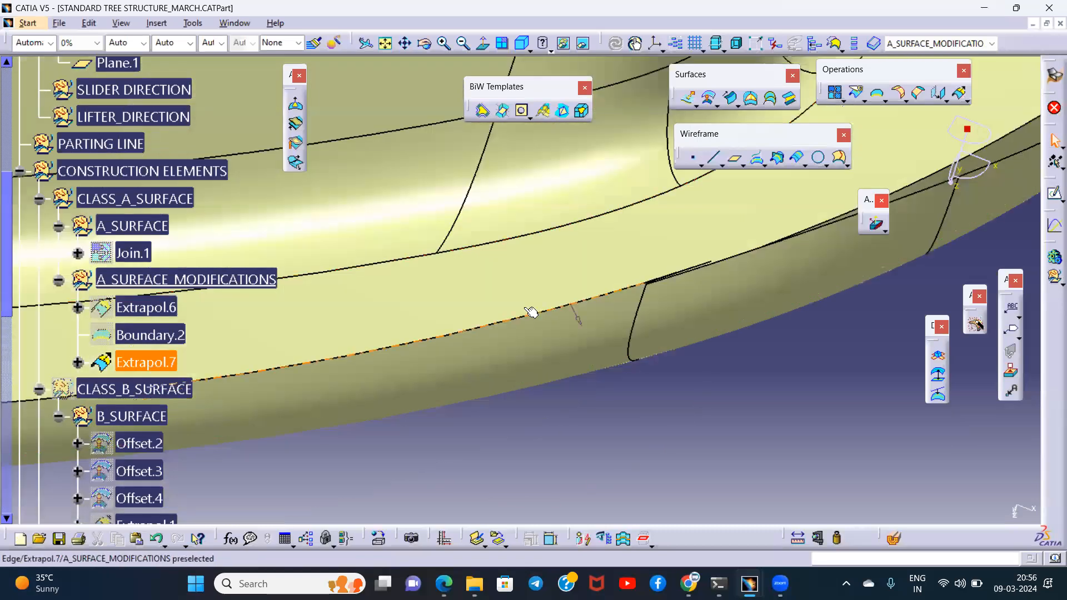
middle_click_drag(394, 319, 615, 238)
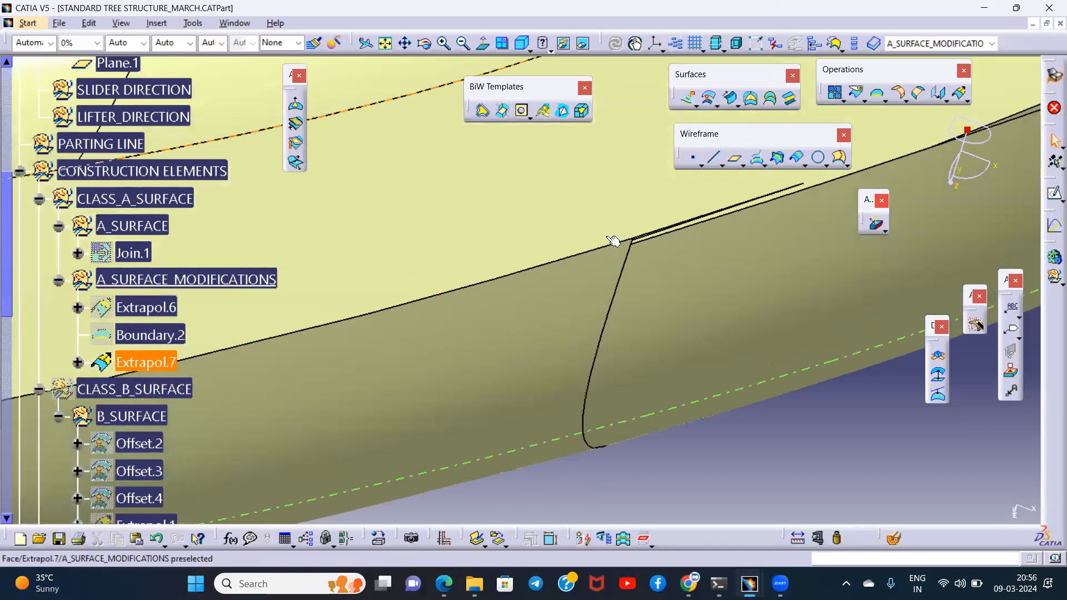
middle_click_drag(616, 291, 523, 255)
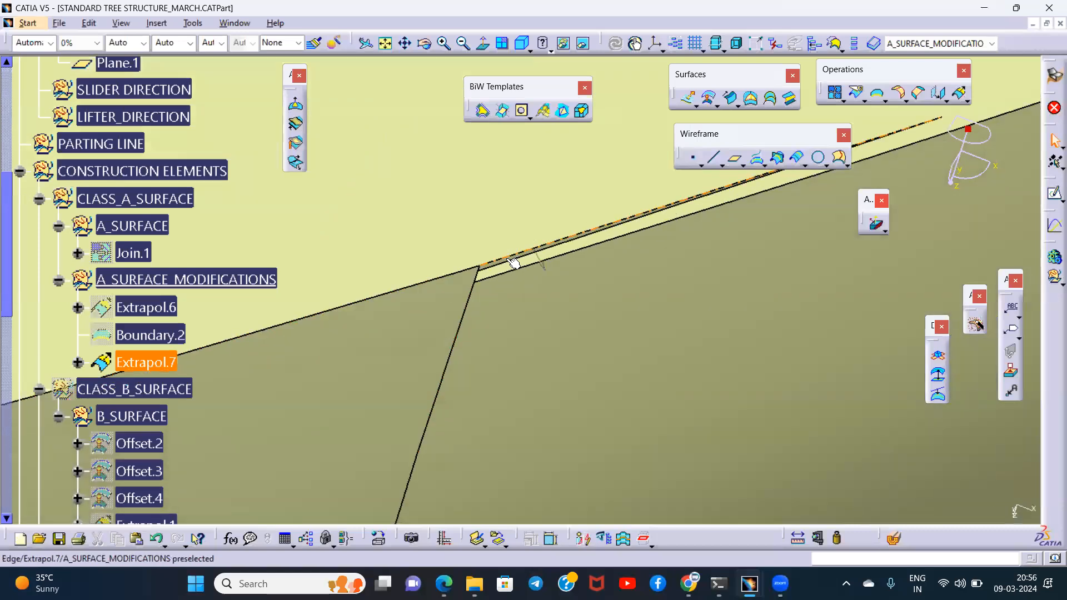
- Create a join of Extrapol.7 with the thin sliver face at the rim step as a sub-element to remove
left_click(514, 263)
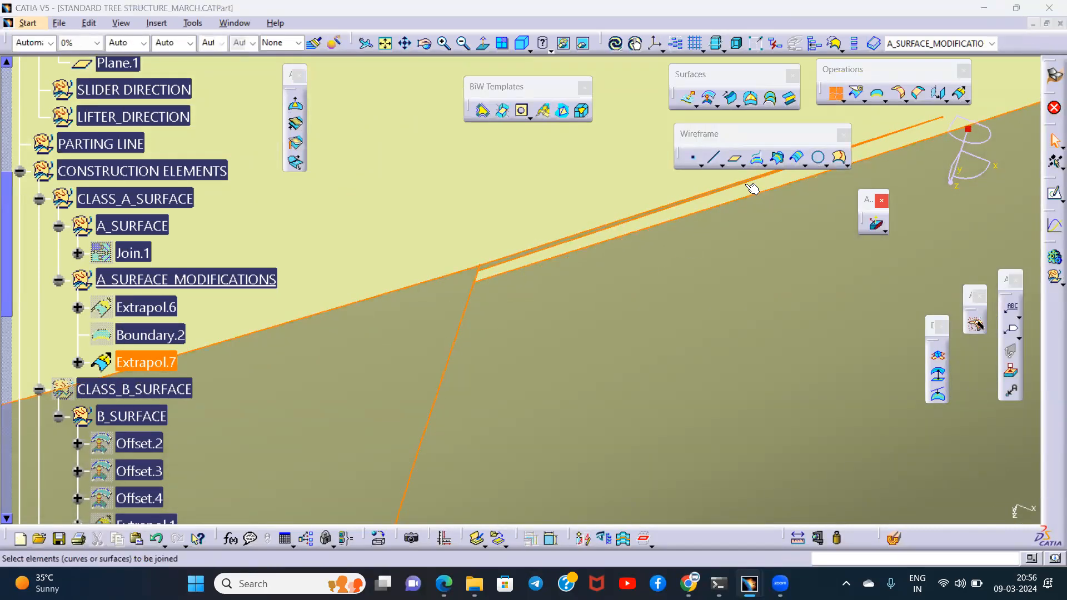
left_click(778, 334)
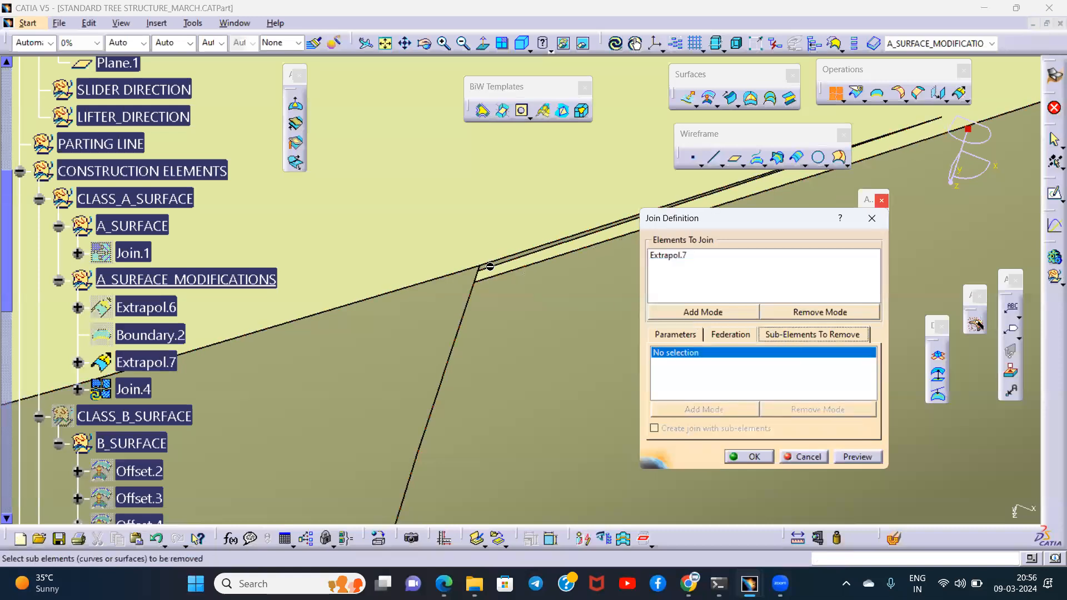
middle_click_drag(523, 260, 525, 127)
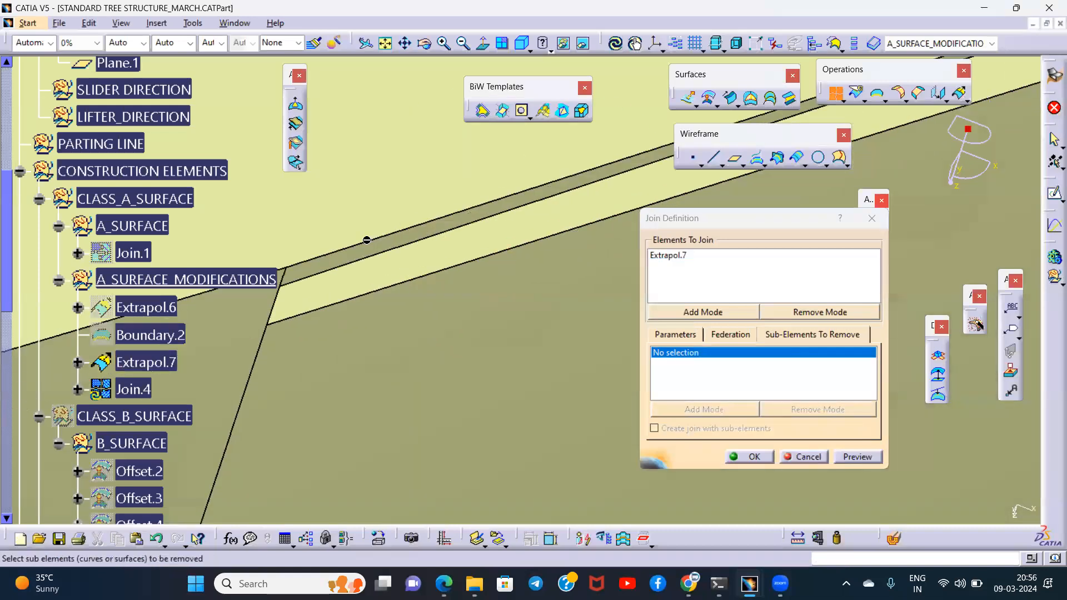
left_click(365, 252)
middle_click_drag(500, 316, 522, 466, "ctrl")
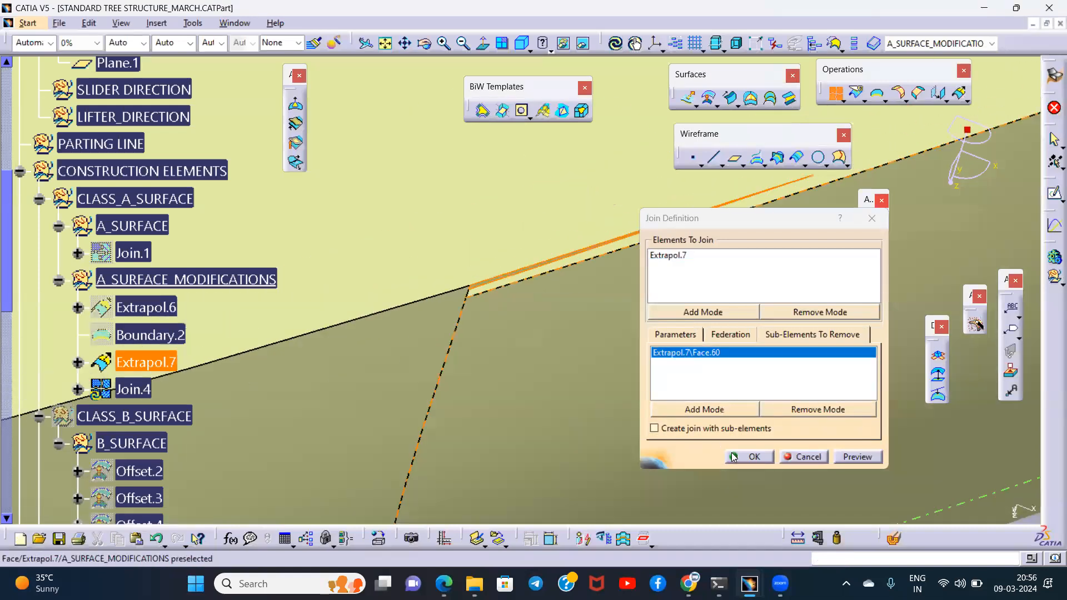
left_click(738, 455)
- Add the remaining sliver face at the rim step to the sub-elements to remove in Join.4
middle_click_drag(522, 261, 530, 173, "ctrl")
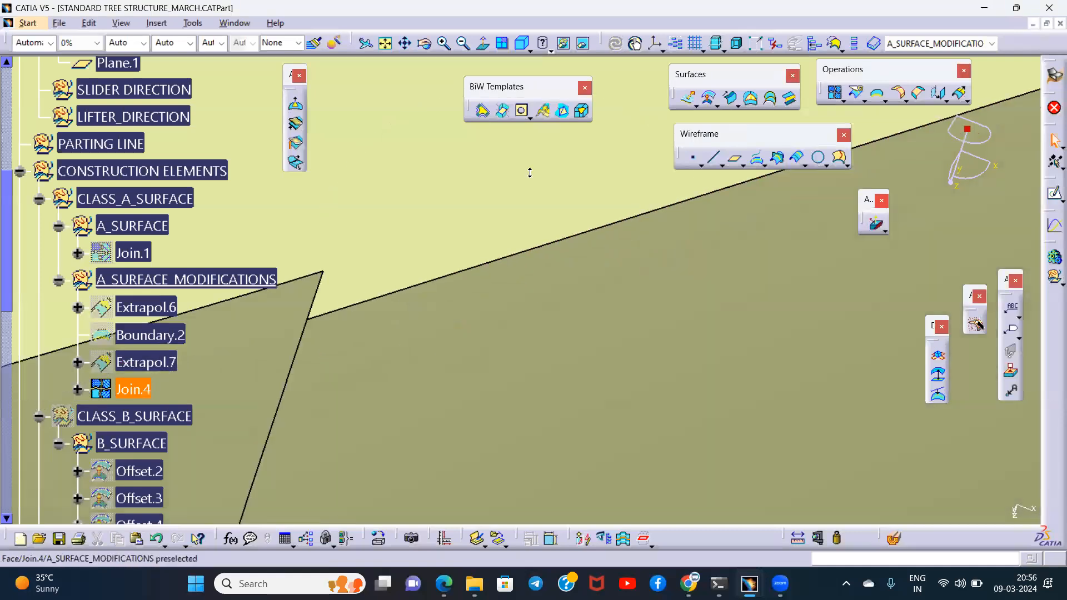
middle_click_drag(350, 226, 622, 100, "ctrl")
middle_click_drag(694, 340, 575, 290)
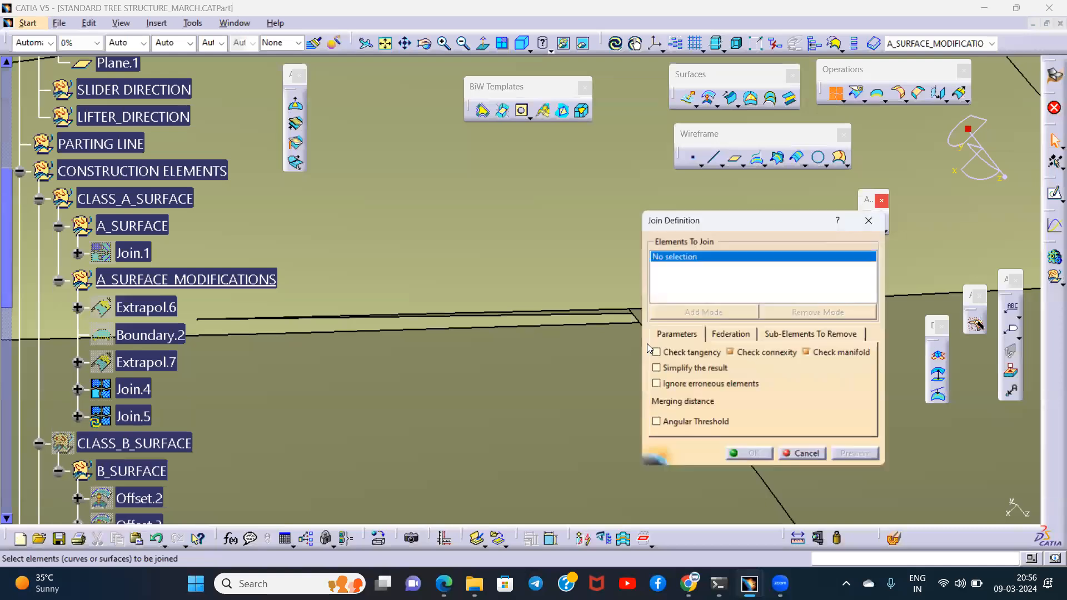
double_click(142, 389)
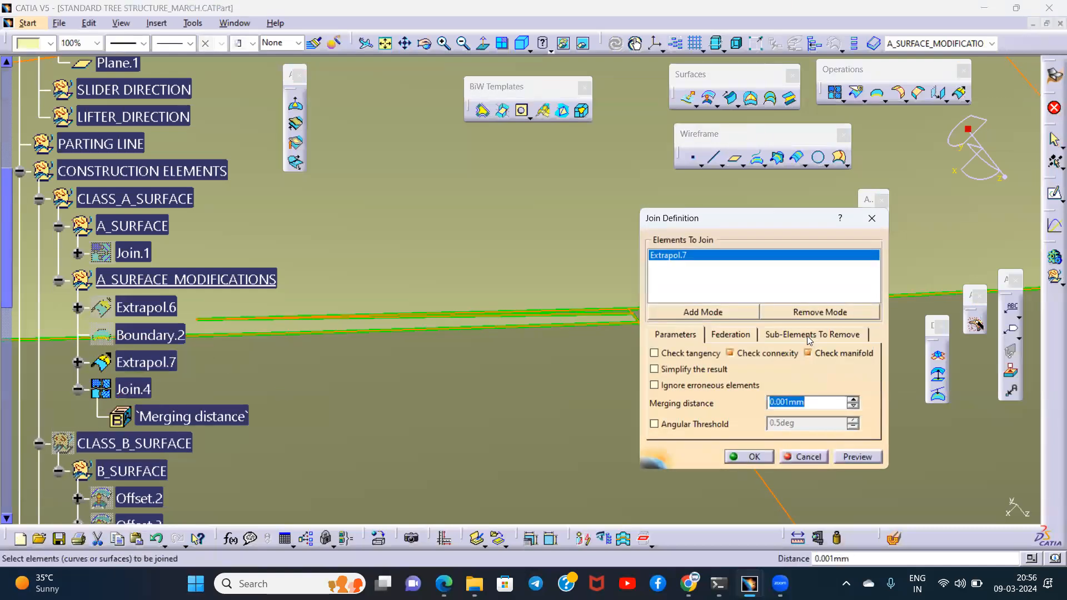
left_click(809, 337)
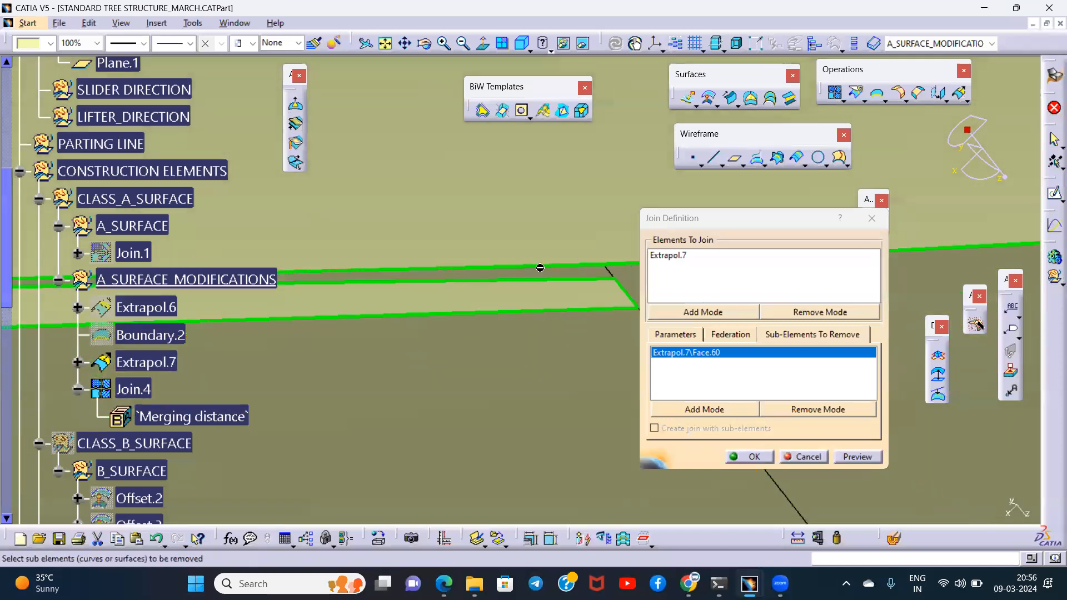
left_click(540, 273)
left_click(753, 456)
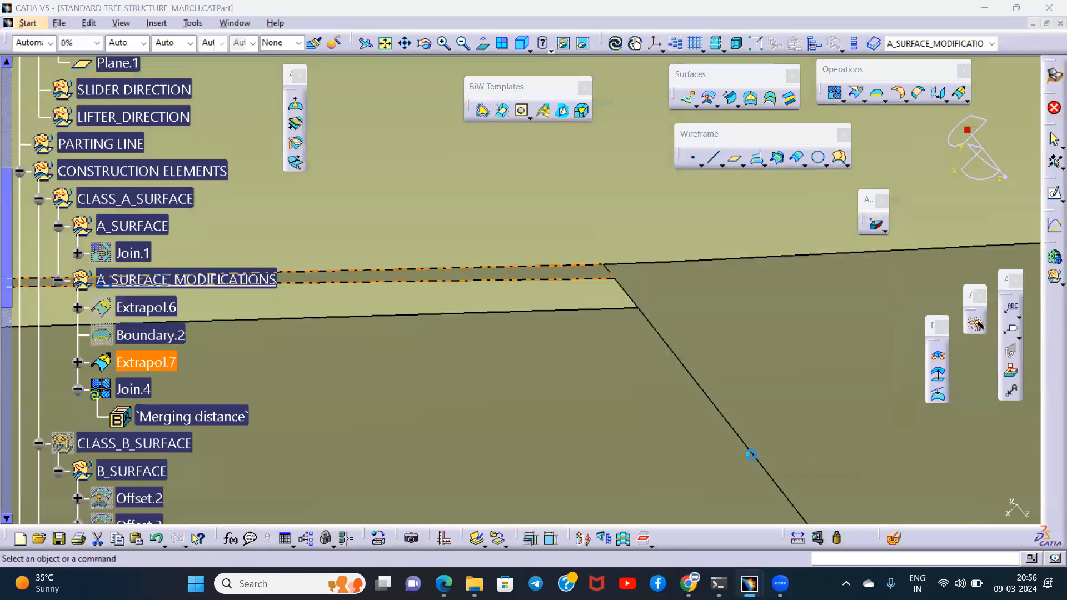
- Create a boundary curve with Tangent continuity along the free rim edge of Join.4 beside the removed sliver
middle_click_drag(622, 360, 422, 222)
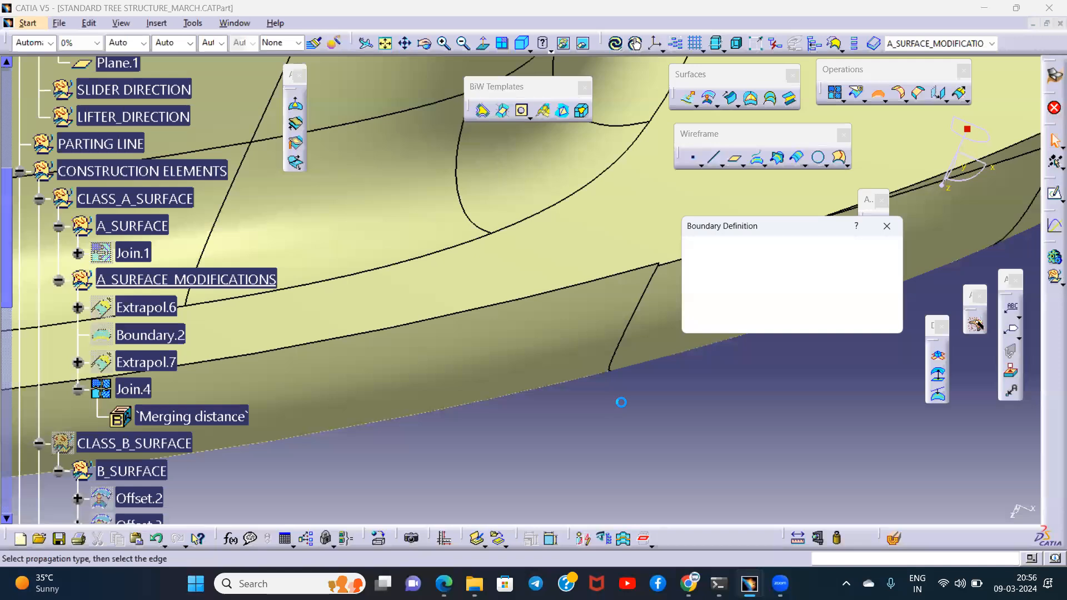
middle_click_drag(512, 379, 516, 330)
left_click(565, 245)
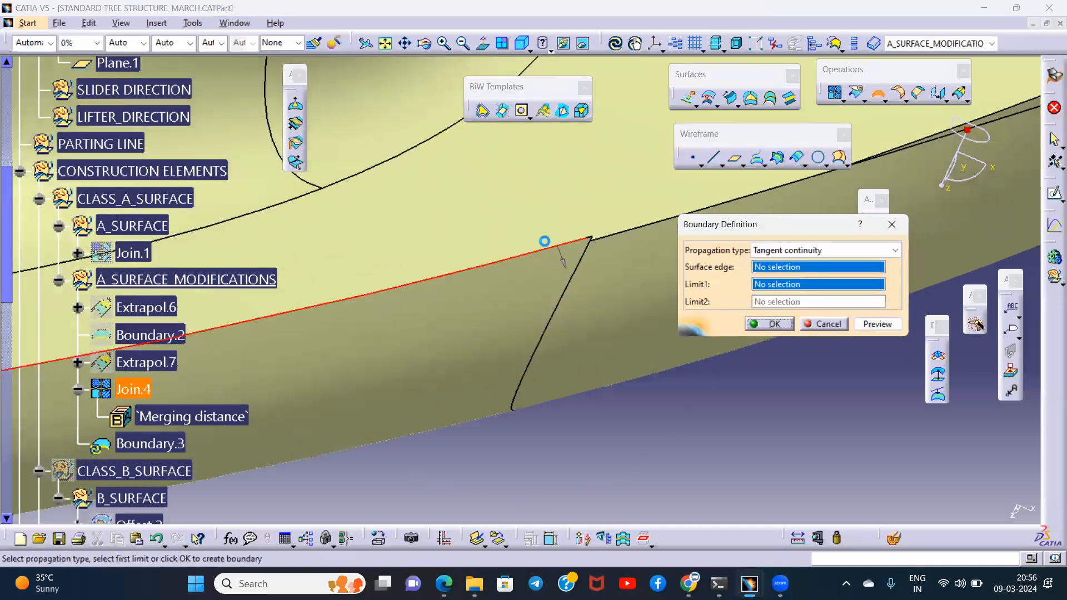
middle_click_drag(485, 233, 545, 299)
left_click(769, 321)
middle_click_drag(668, 400, 691, 161)
middle_click_drag(618, 430, 642, 161)
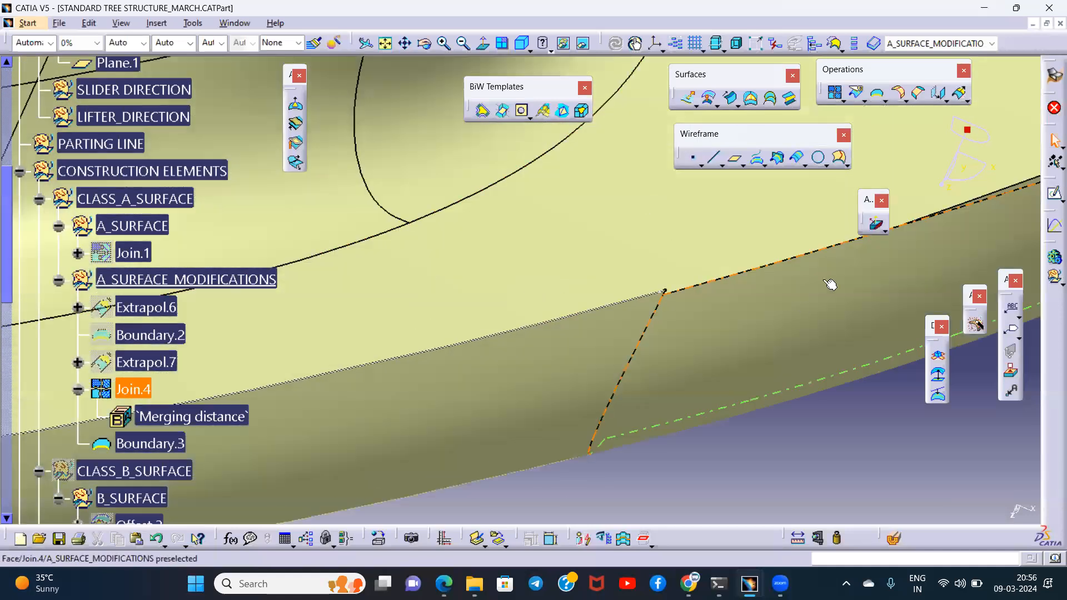
- Extrapolate Join.4 from the new boundary by 1.1 mm with Curvature continuity and Tangent extremities
left_click(960, 97)
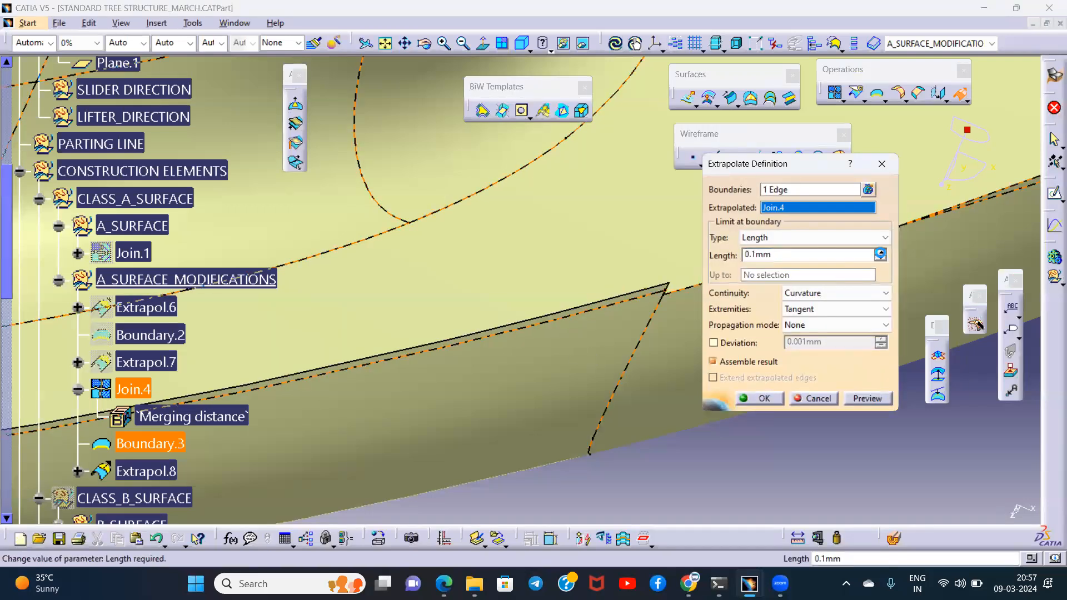
left_click(880, 251)
middle_click_drag(583, 306, 623, 150)
middle_click_drag(624, 266, 633, 147)
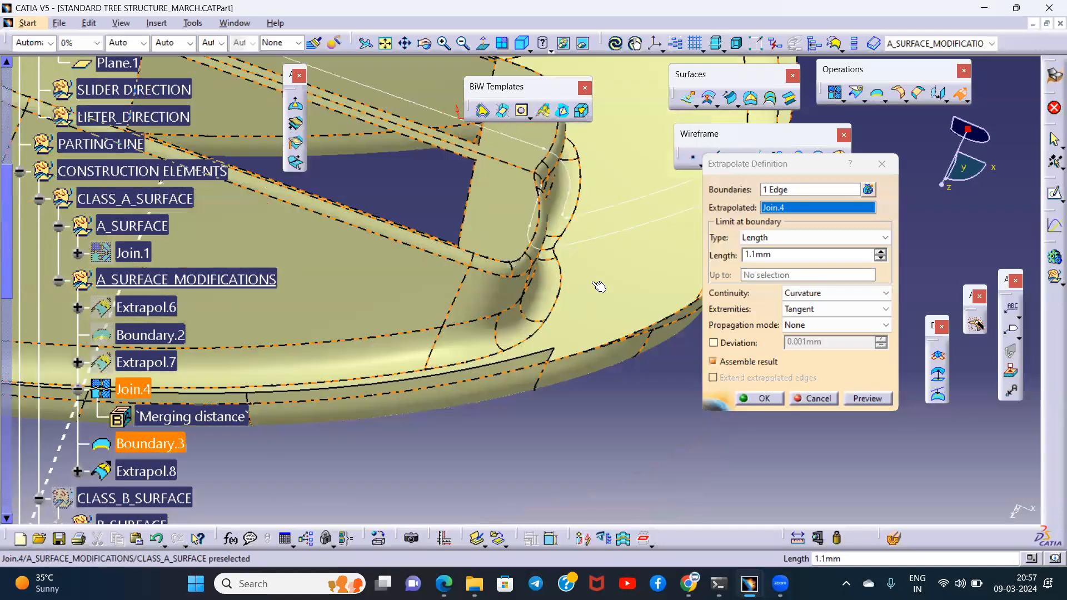
middle_click_drag(496, 337, 750, 250)
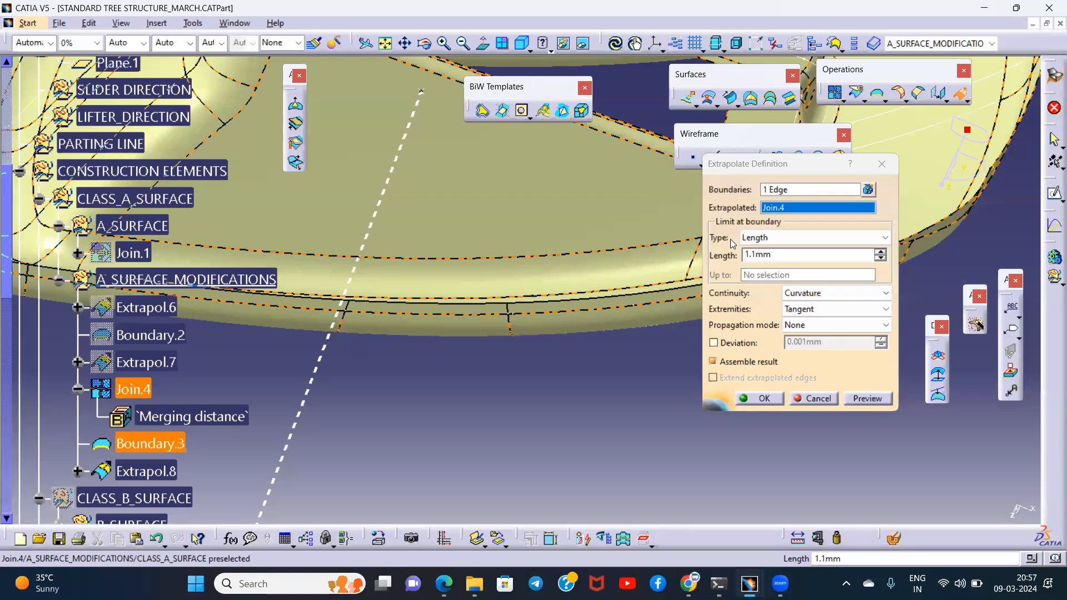
middle_click_drag(622, 333, 577, 346)
left_click(771, 399)
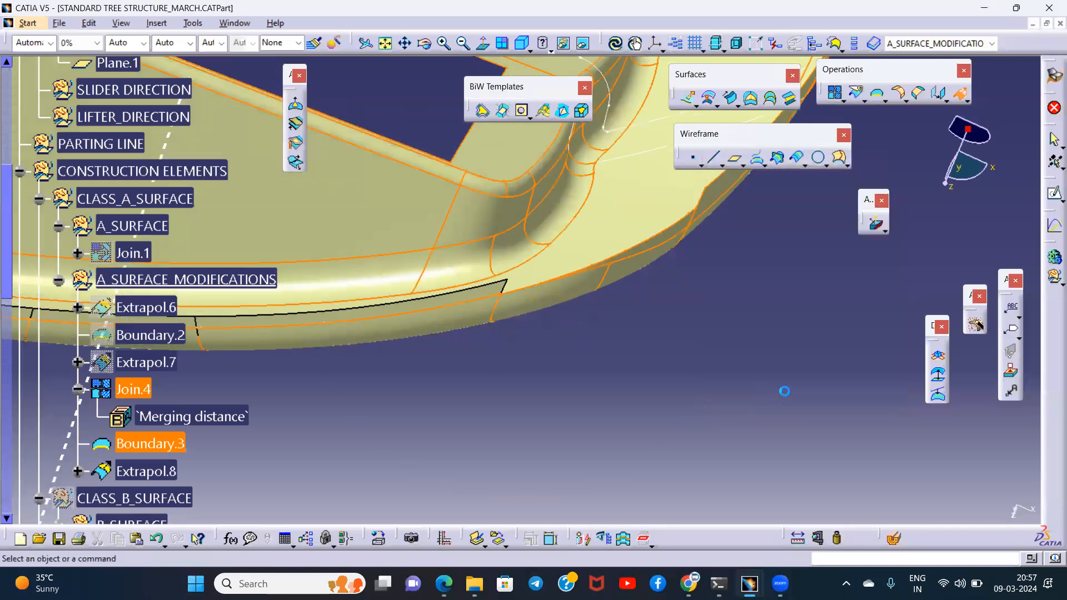
- Show the CLASS_B_SURFACE set temporarily to check how it meets the extrapolated Class A rim
middle_click_drag(778, 389, 646, 487)
middle_click_drag(662, 312, 795, 311)
middle_click_drag(560, 333, 566, 343)
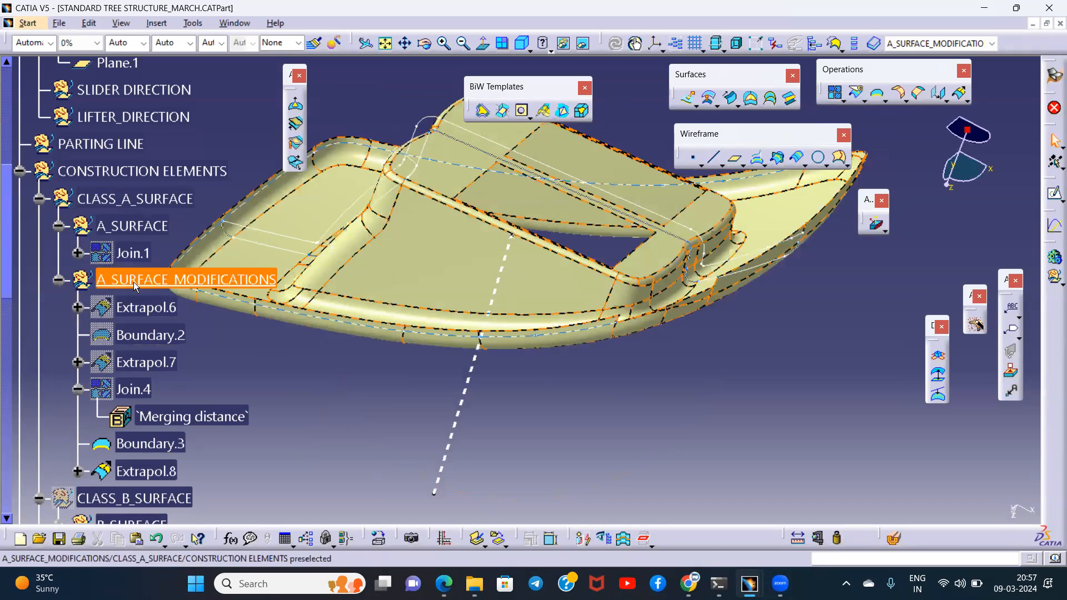
scroll(141, 240, "down", 2)
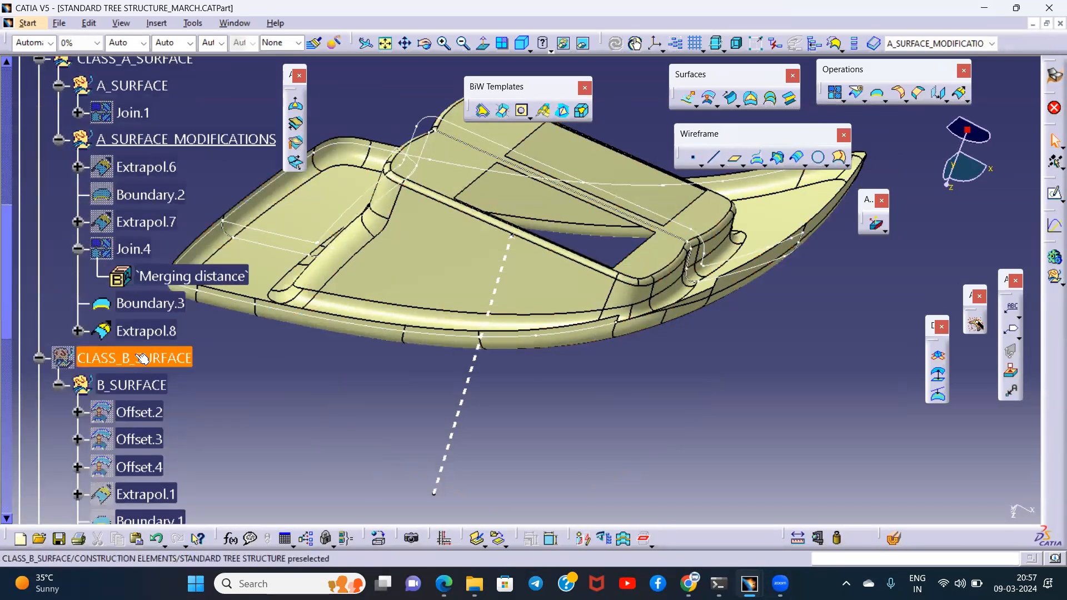
left_click(156, 356)
middle_click_drag(529, 354, 681, 370)
middle_click_drag(395, 386, 560, 402)
middle_click_drag(361, 271, 440, 311)
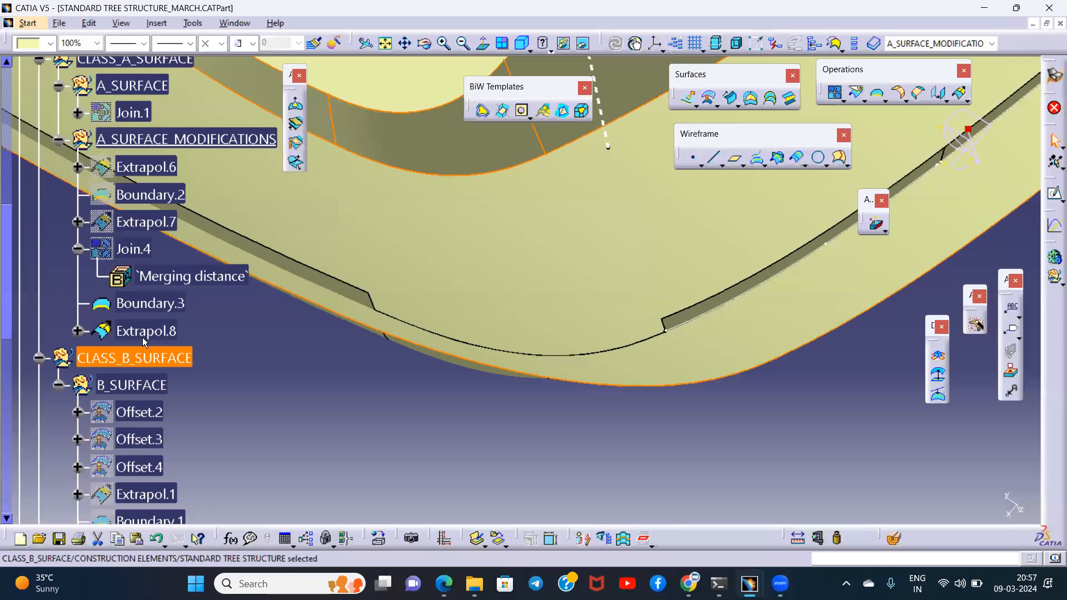
key("space")
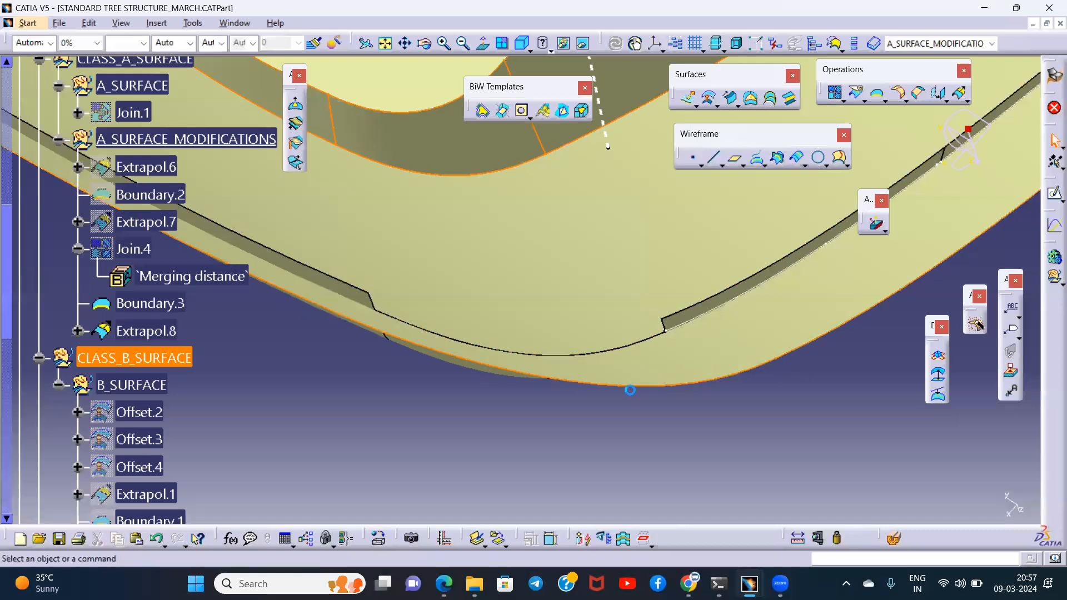
- Hide the Boundary.3 curve along the extrapolated rim
middle_click_drag(516, 363, 547, 267)
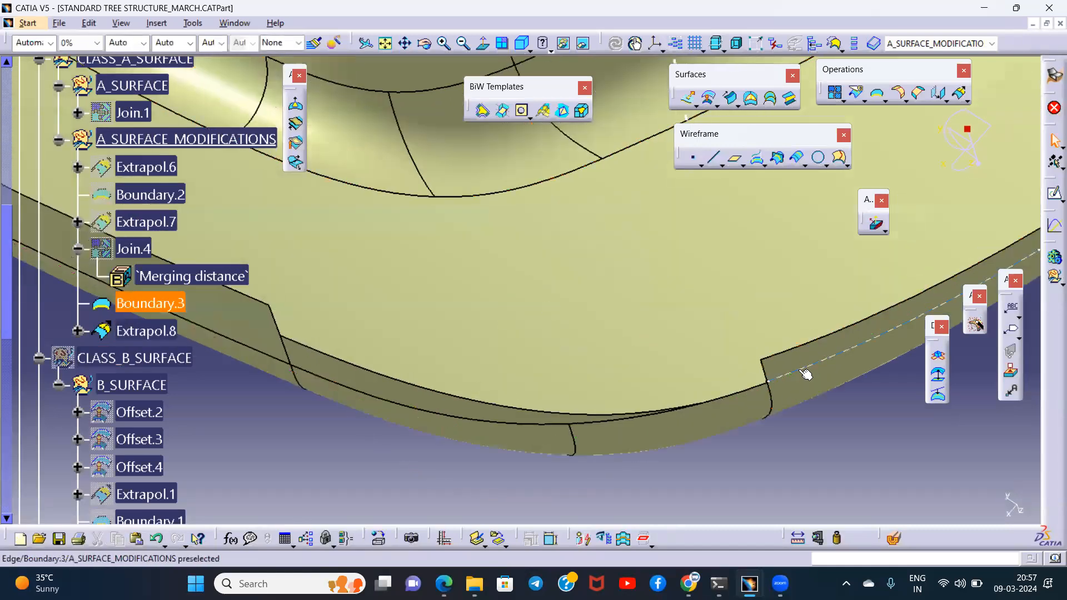
key("space")
middle_click_drag(358, 358, 457, 323)
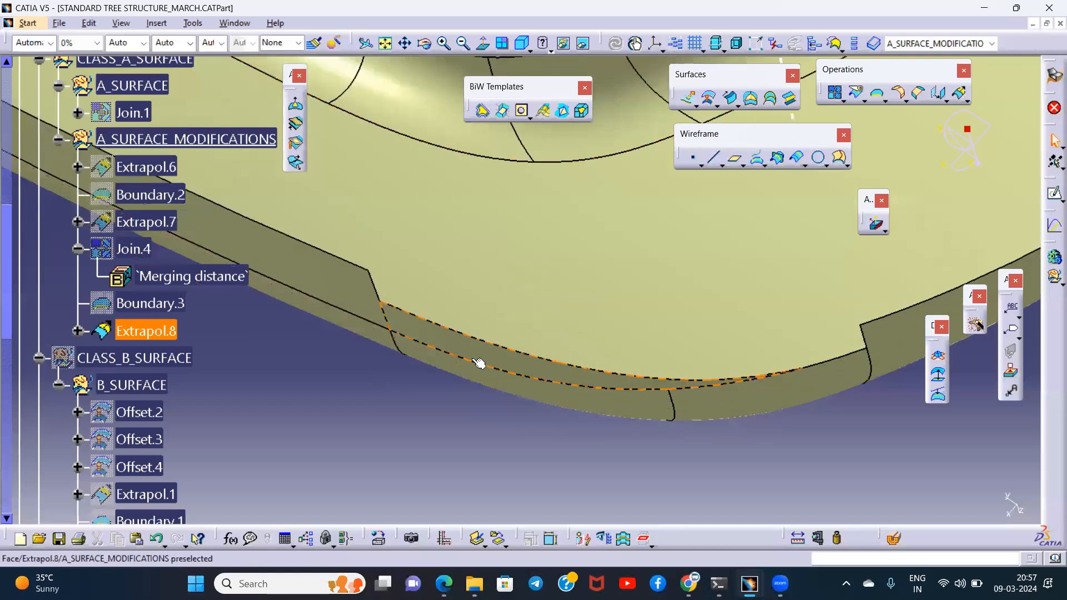
left_click(584, 419)
middle_click_drag(698, 437, 584, 384)
middle_click_drag(544, 442, 671, 446)
middle_click_drag(495, 413, 483, 430)
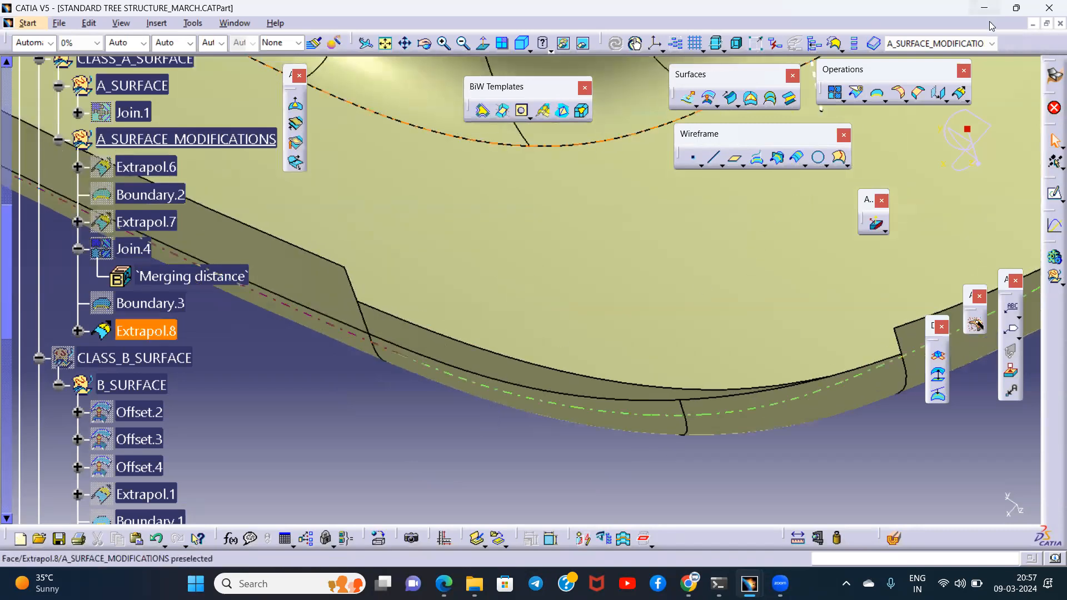
left_click(961, 100)
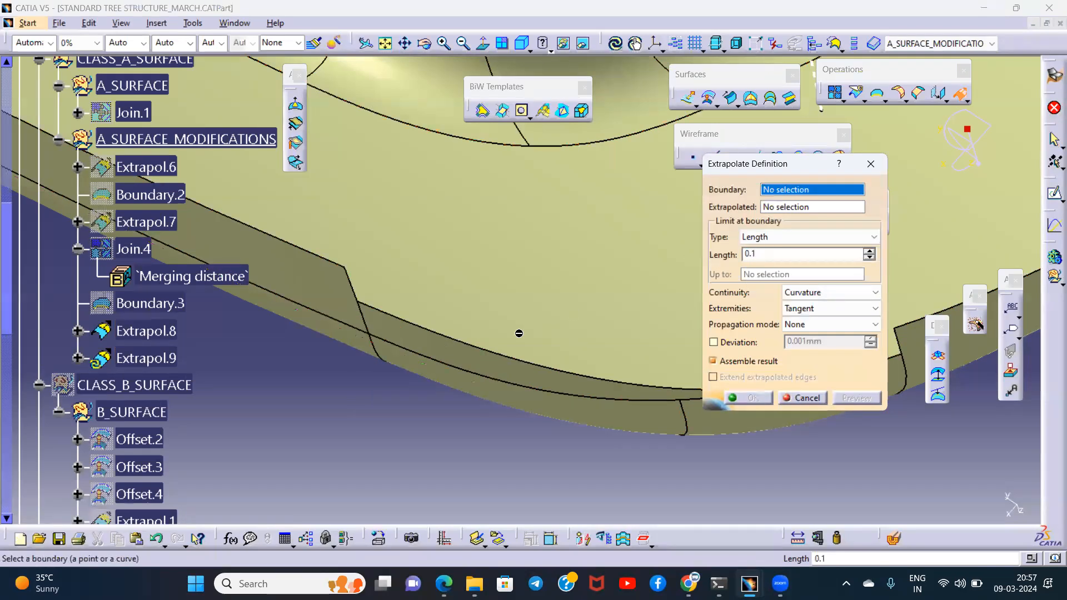
left_click(487, 351)
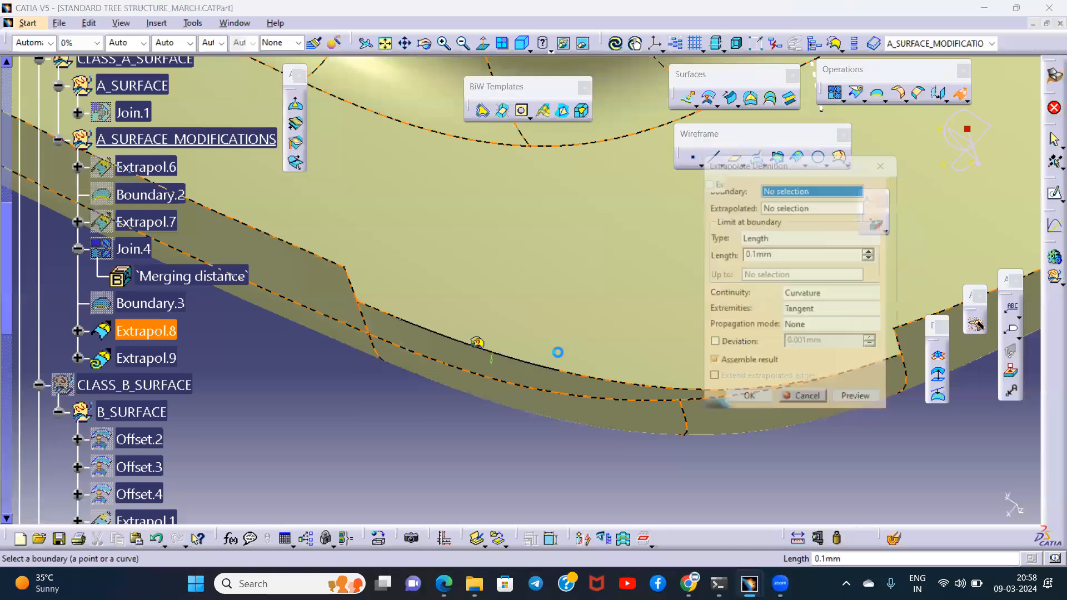
left_click(621, 326)
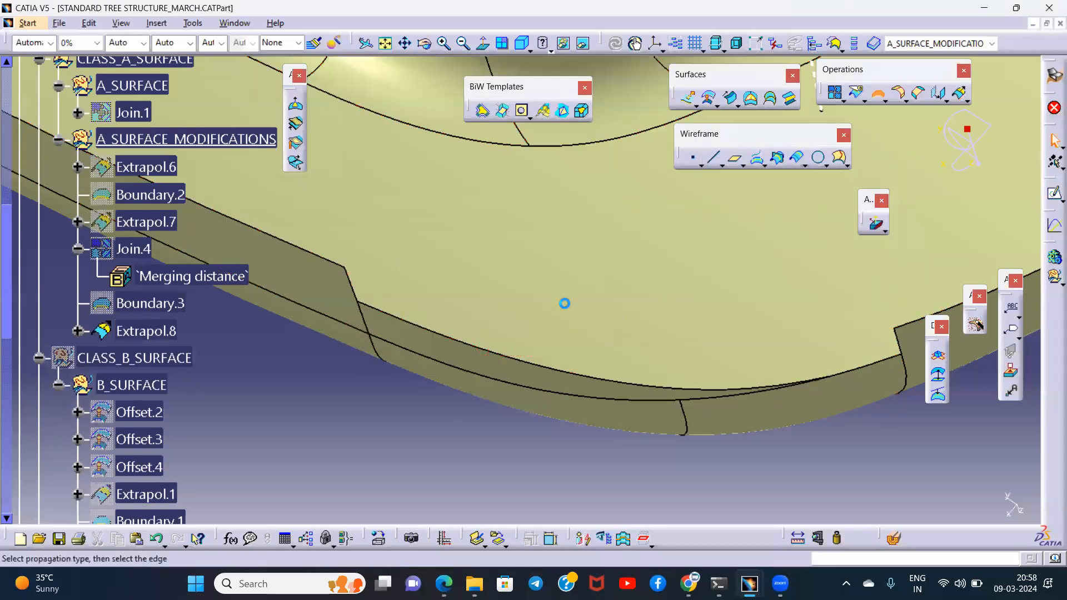
- Create a No propagation boundary on the short Extrapol.8 edge next to the rim step
left_click(780, 250)
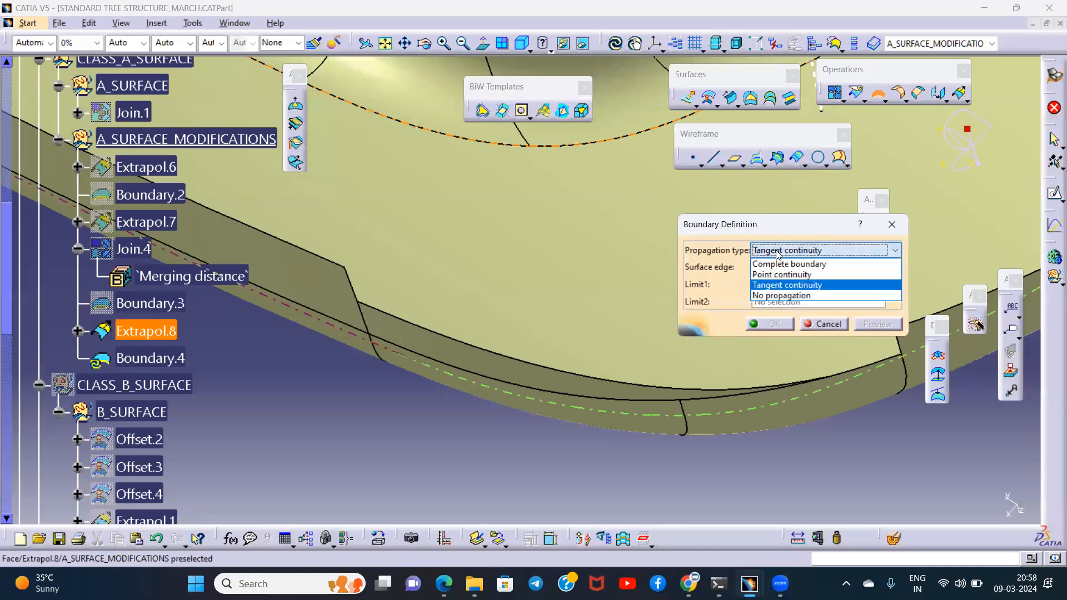
left_click(783, 295)
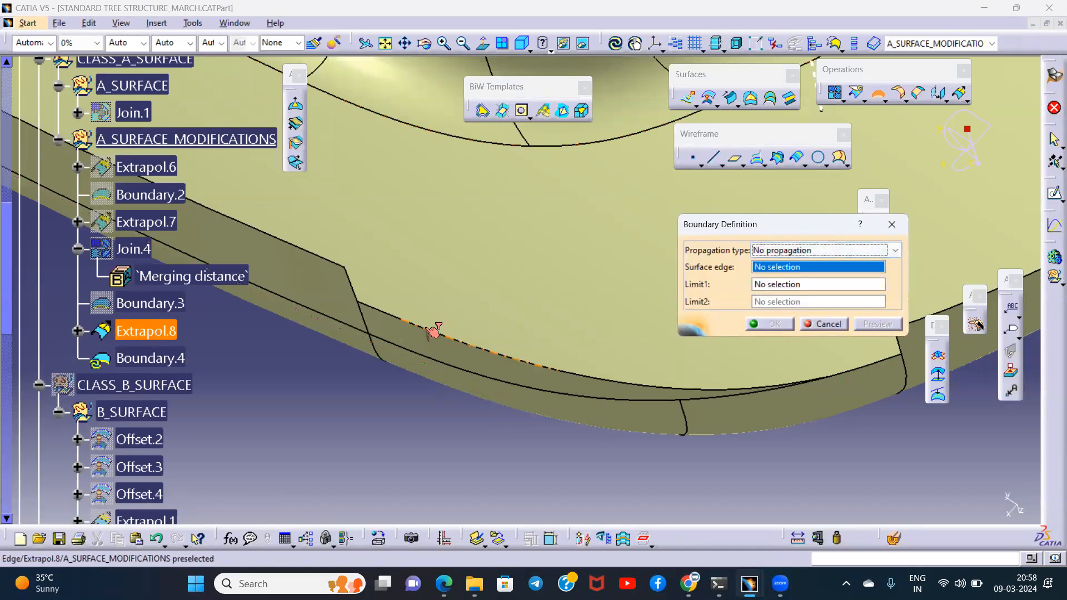
left_click(389, 312)
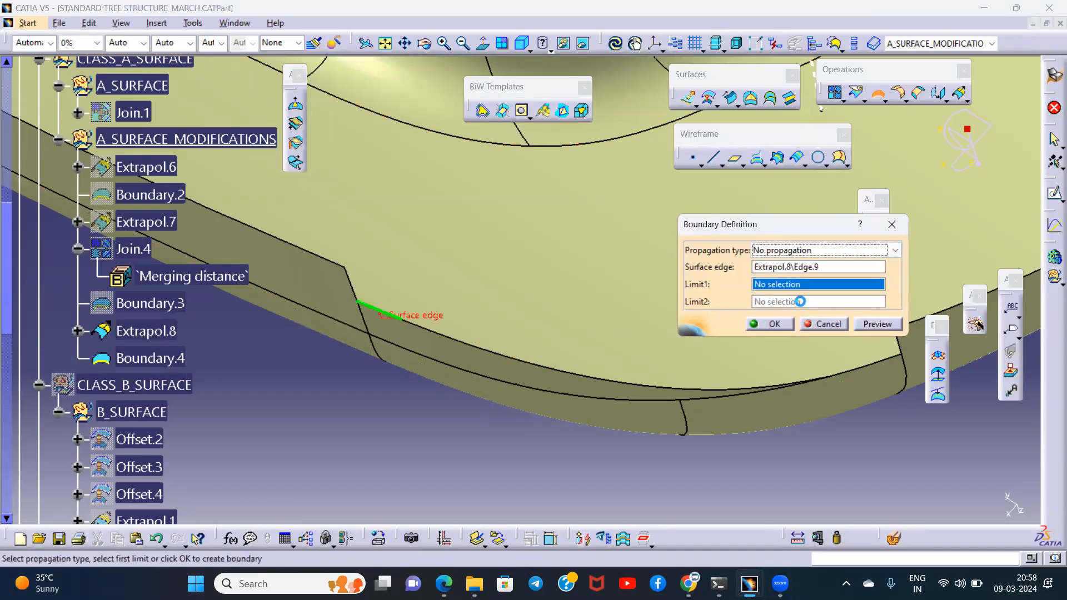
left_click(787, 251)
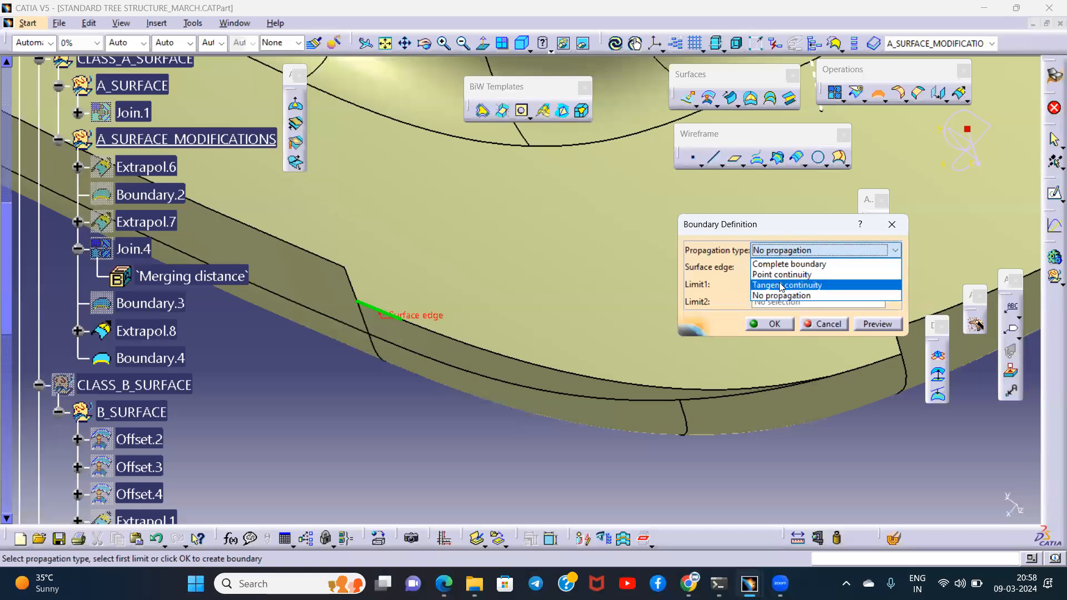
left_click(781, 286)
left_click(787, 250)
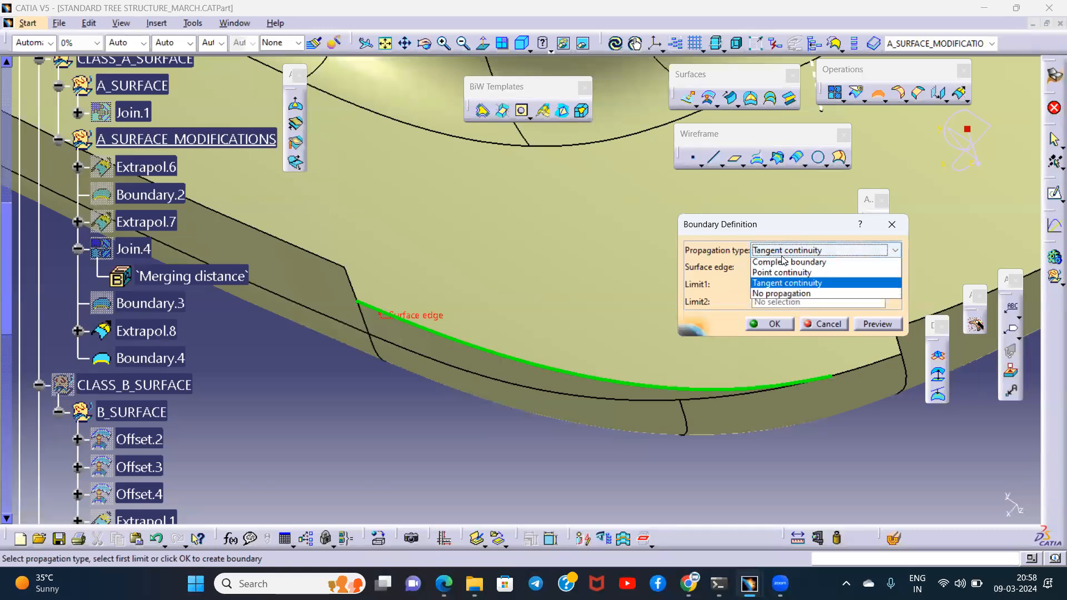
left_click(769, 297)
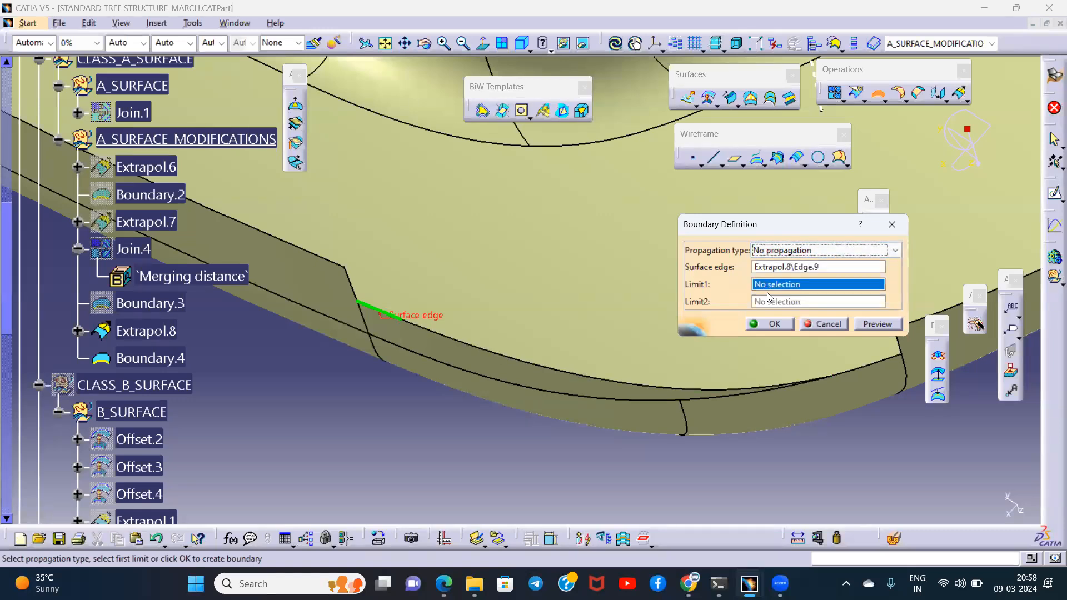
left_click(770, 326)
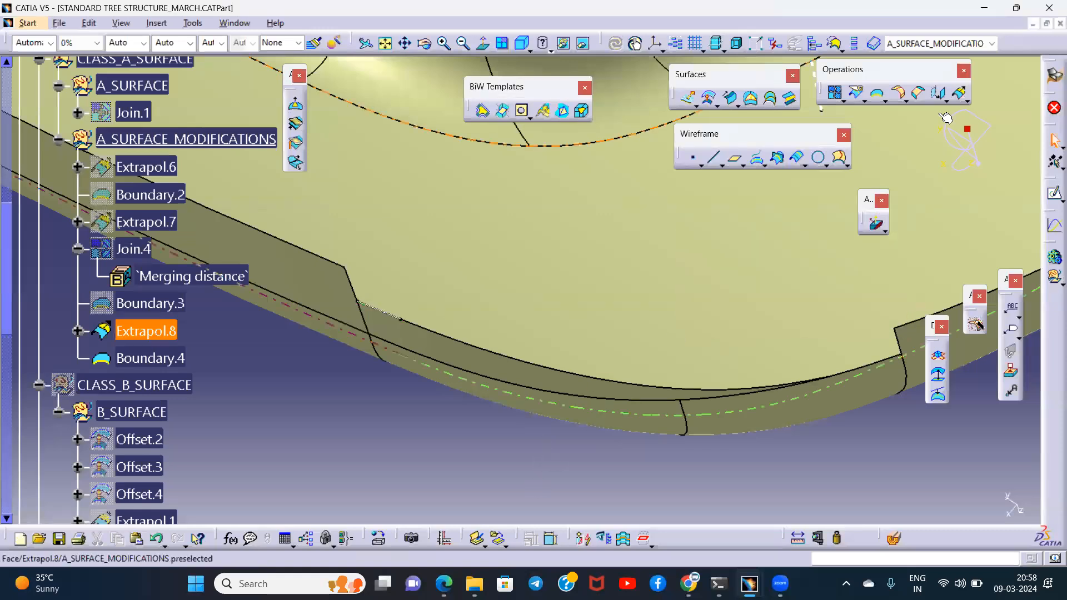
- Extrapolate Extrapol.8 from the short boundary by 2.1 mm with Curvature continuity and Tangent extremities
left_click(958, 96)
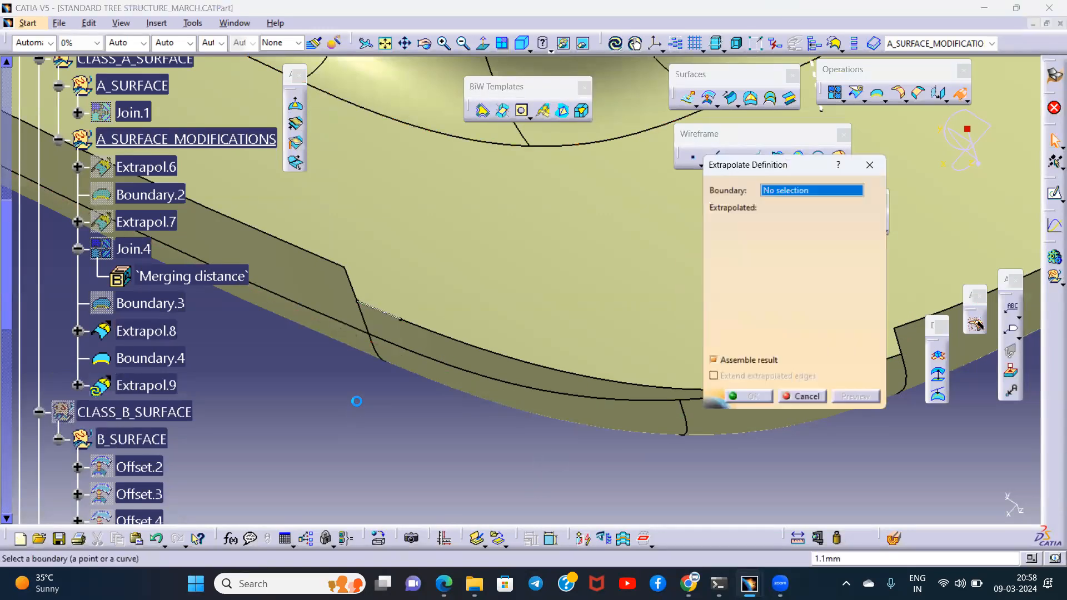
left_click(457, 374)
middle_click_drag(424, 404, 455, 317)
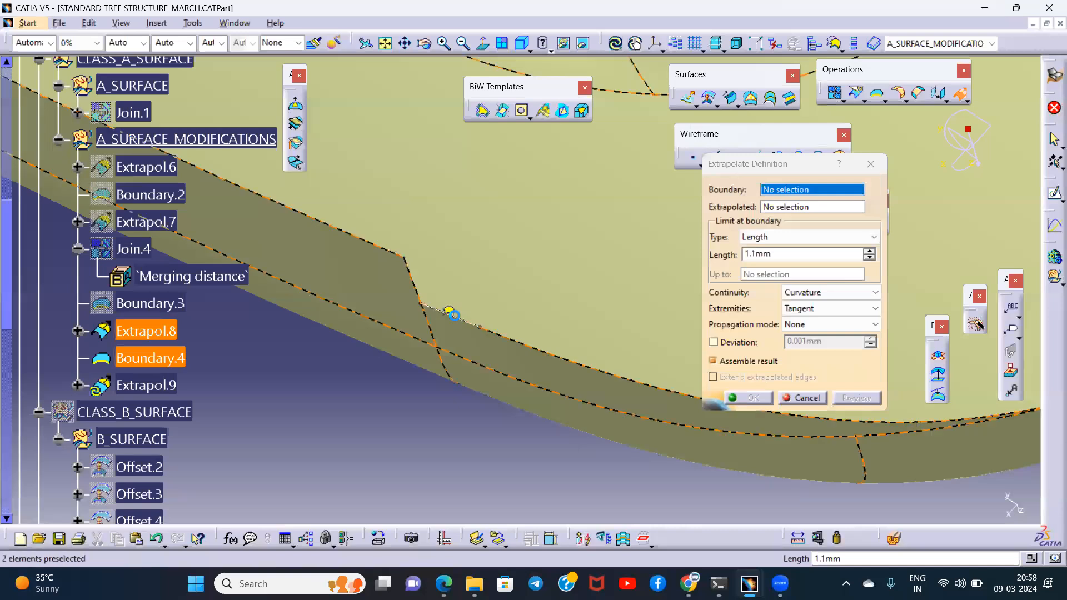
left_click(453, 316)
left_click(826, 253)
left_click(880, 253)
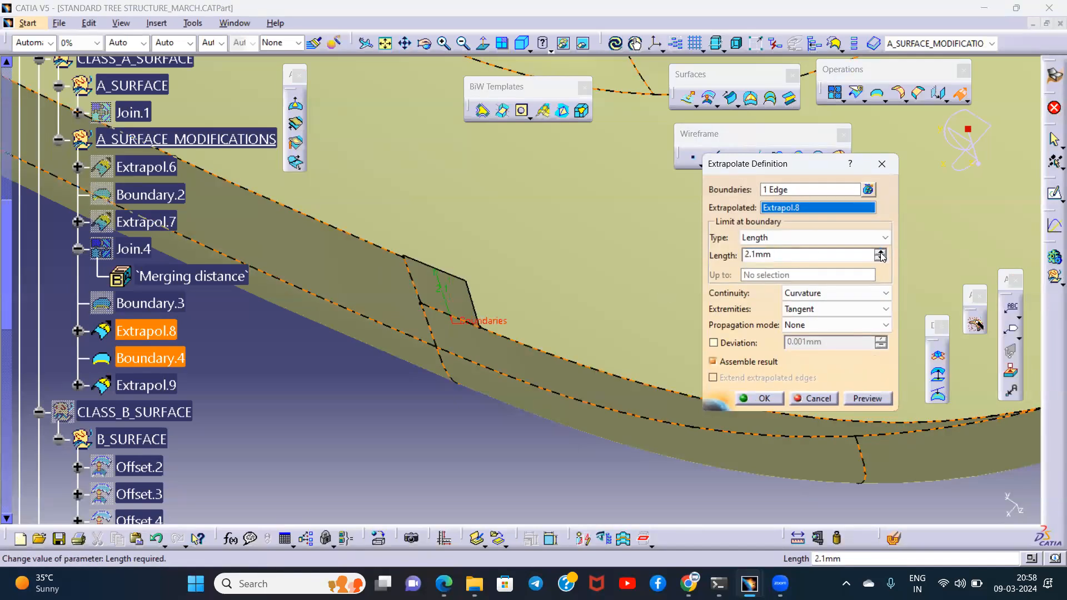
left_click(759, 398)
- Create a boundary on the next rim edge segment of Extrapol.9, adjoining the newly extended patch
middle_click_drag(562, 442, 445, 300)
left_click(433, 303)
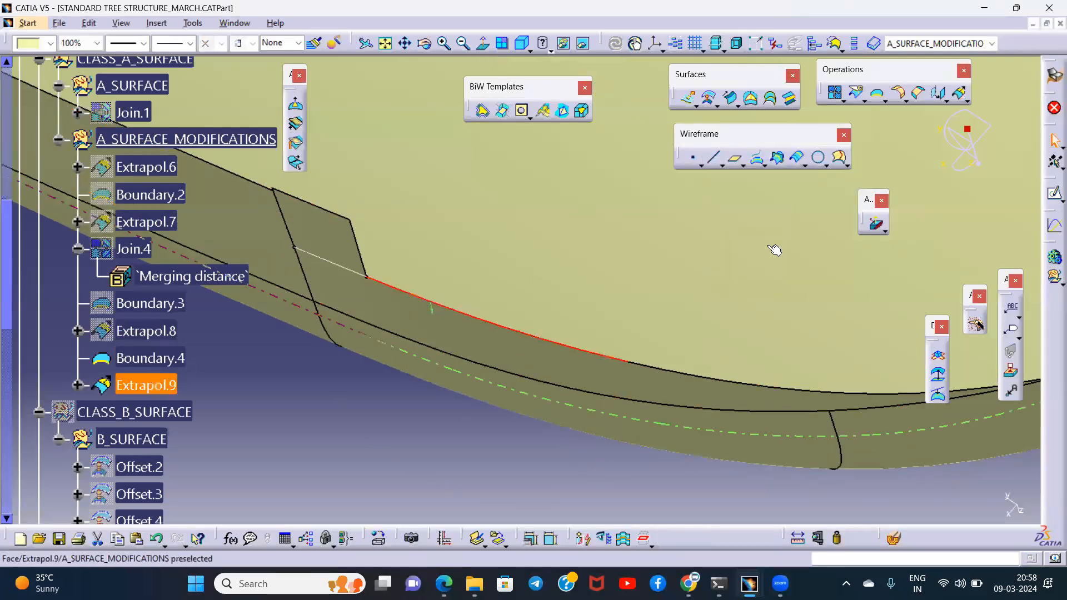
left_click(845, 153)
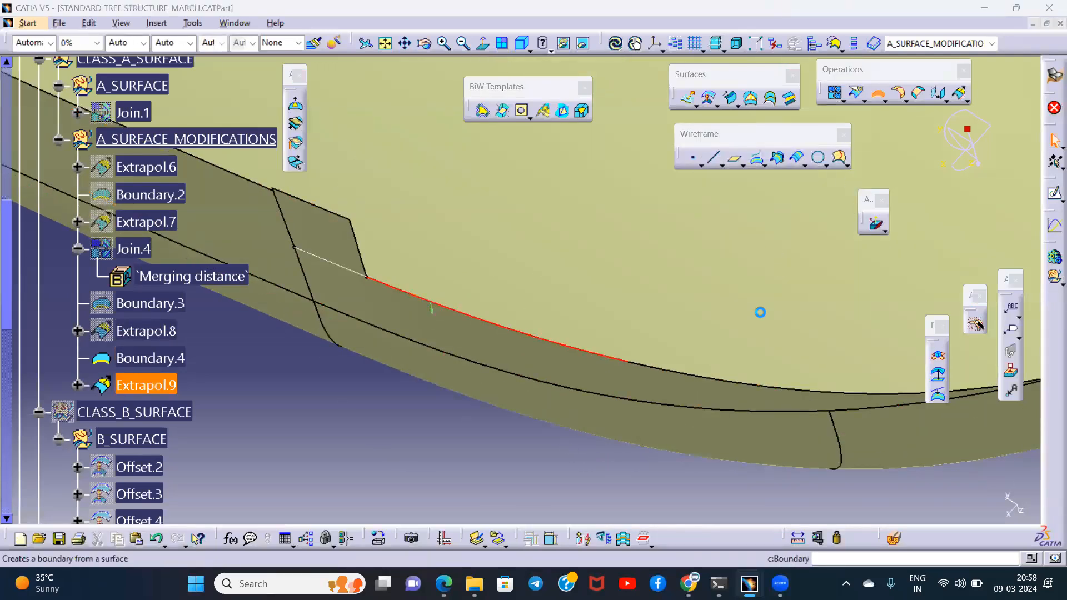
left_click(792, 323)
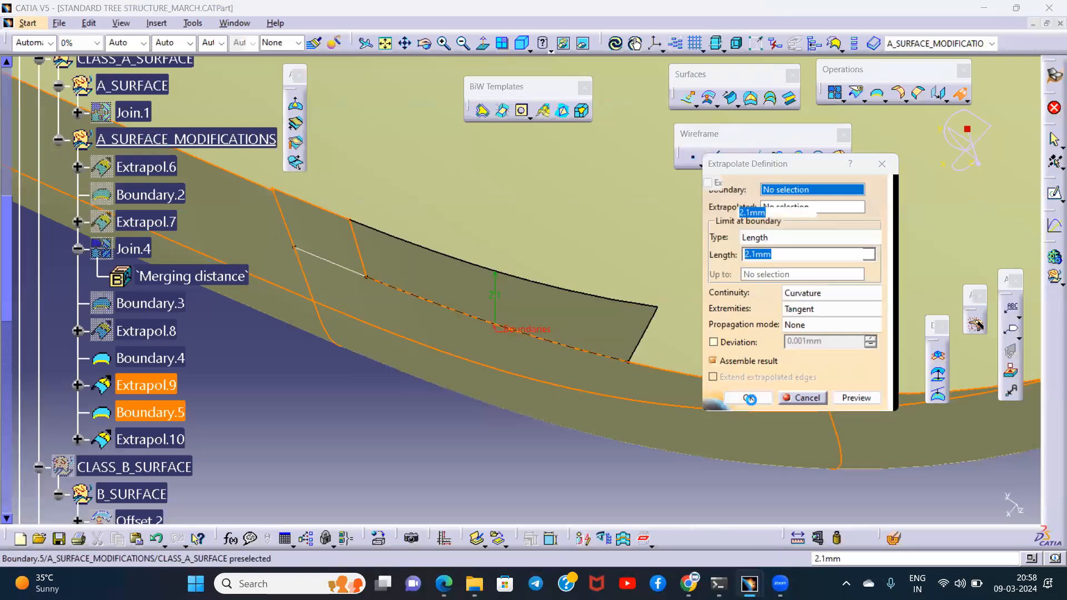
- Finish the 2.1 mm Curvature extrapolation of Extrapol.9 from Boundary.5 and hide the Boundary.4 and Boundary.5 curves
left_click(742, 399)
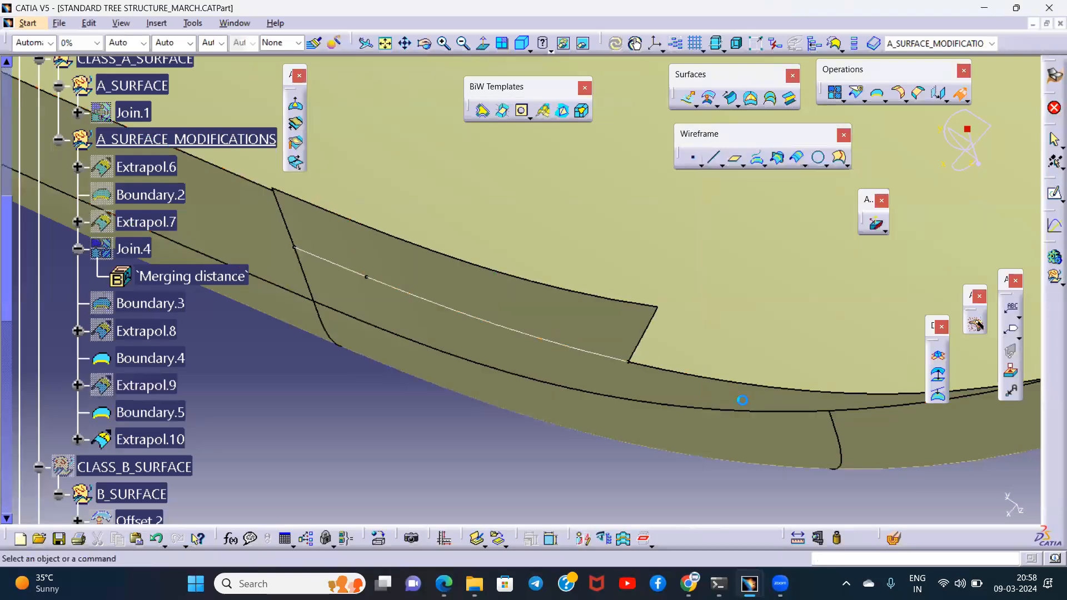
left_click(577, 348)
key("ctrl+h")
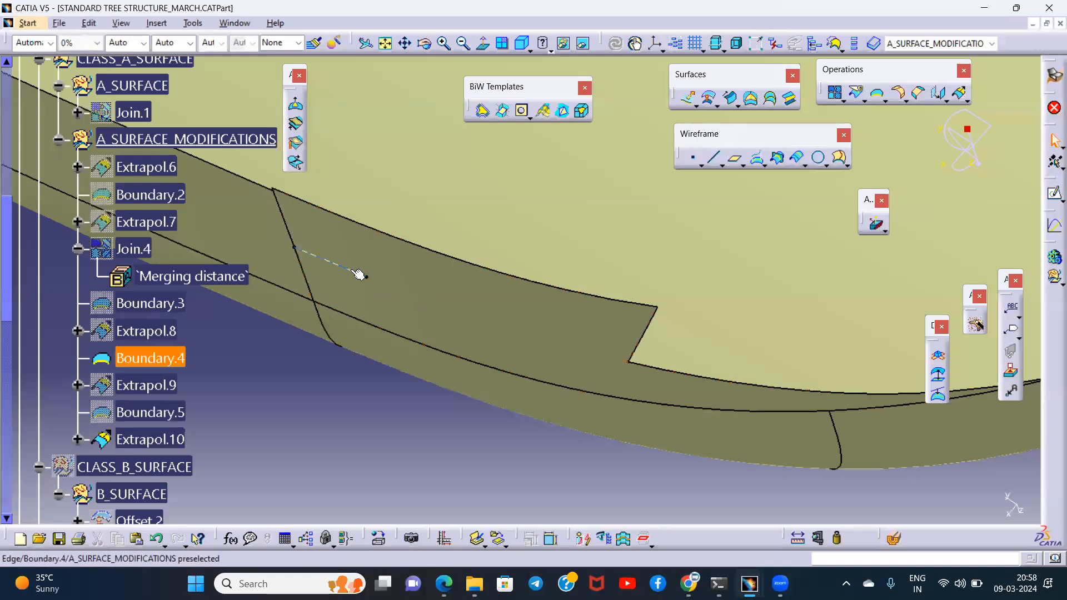
key("ctrl+h")
- Create a No propagation boundary on the next rim edge of Extrapol.10 and extrapolate from it by 2.1 mm with Curvature continuity
middle_click_drag(665, 337, 563, 356)
middle_click_drag(690, 356, 572, 289)
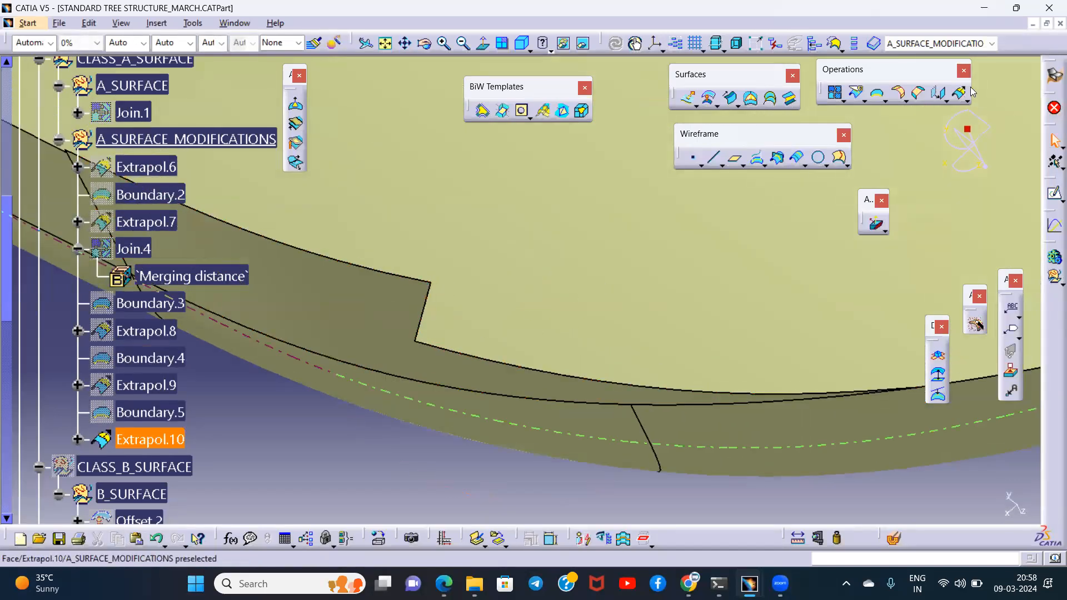
double_click(877, 94)
left_click(466, 356)
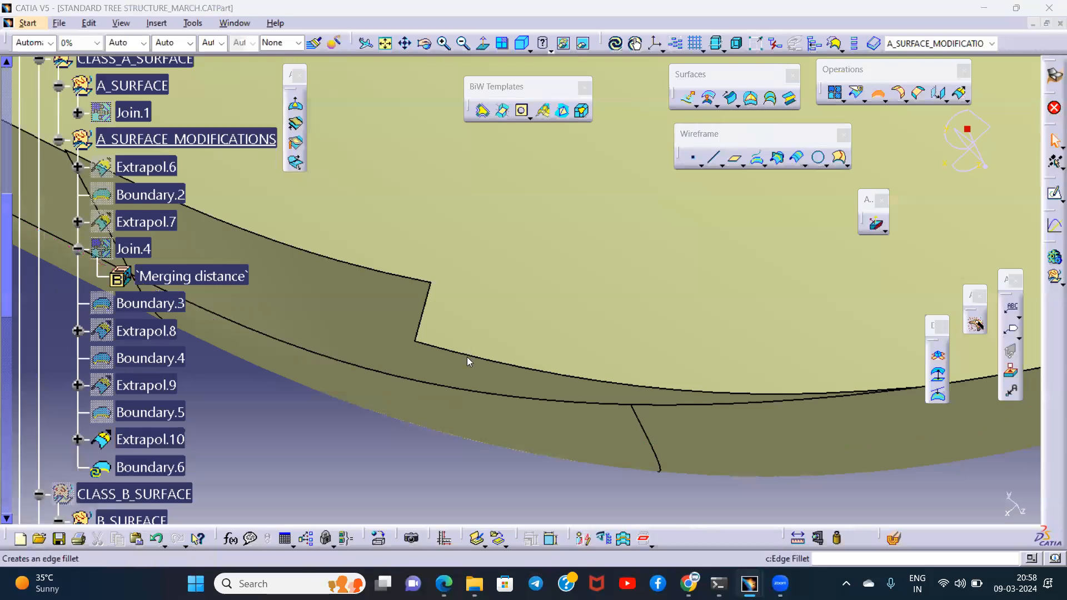
left_click(559, 372)
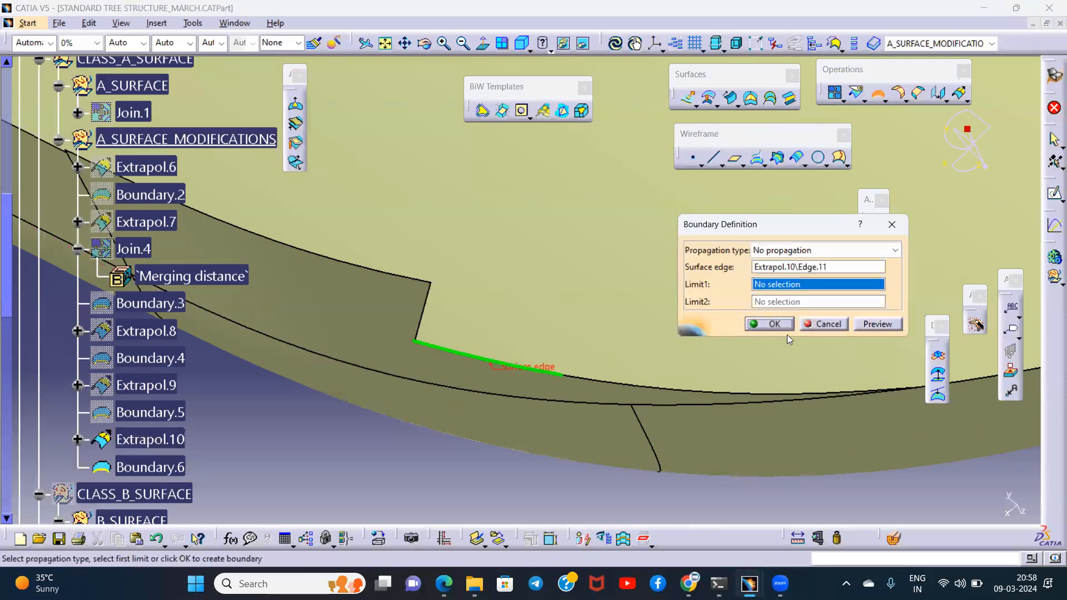
left_click(774, 323)
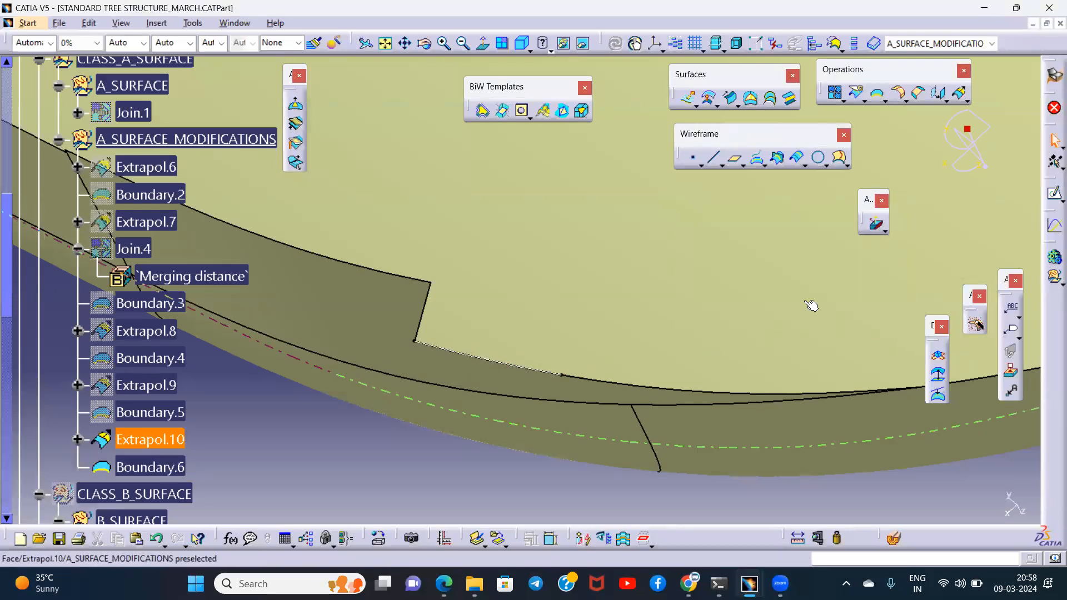
left_click(960, 96)
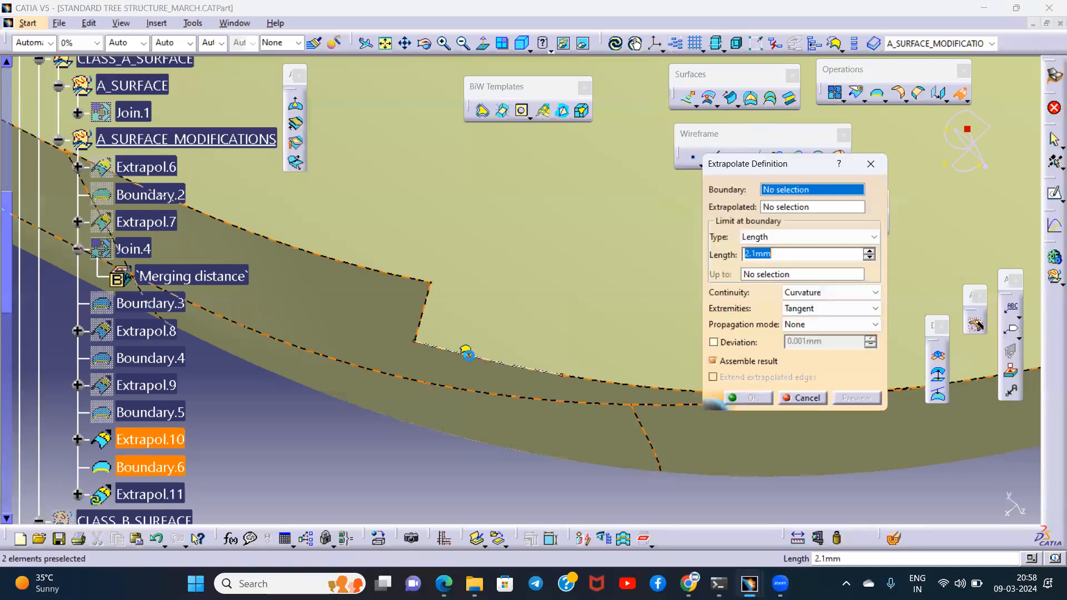
left_click(475, 358)
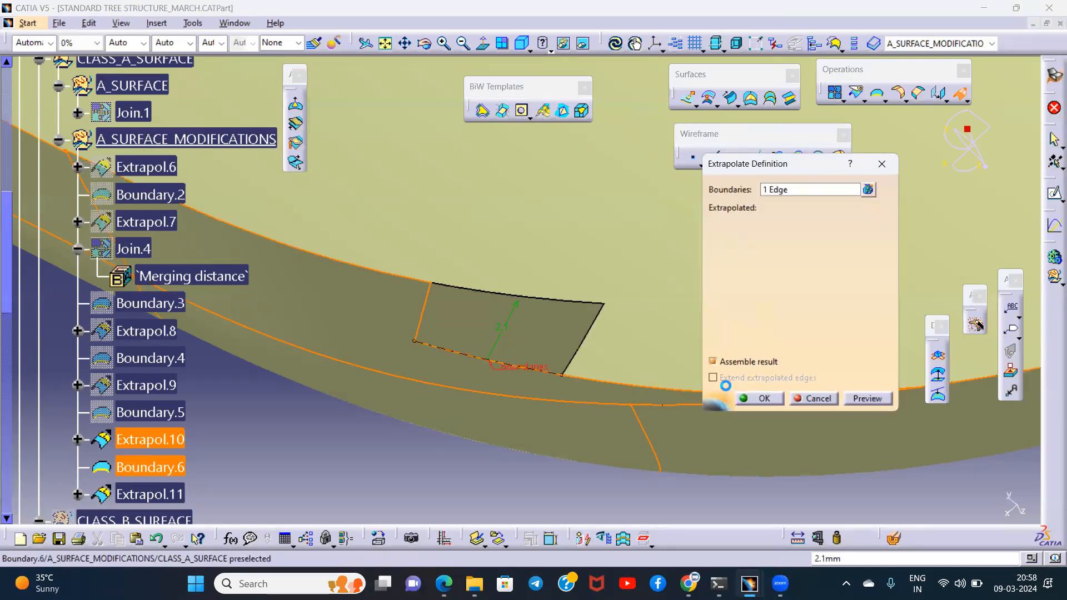
left_click(751, 398)
- Bound the rim edge of Extrapol.11 beside the step without propagation and extrapolate the surface there by 2.1 mm with Tangent extremities
middle_click_drag(767, 380, 649, 351)
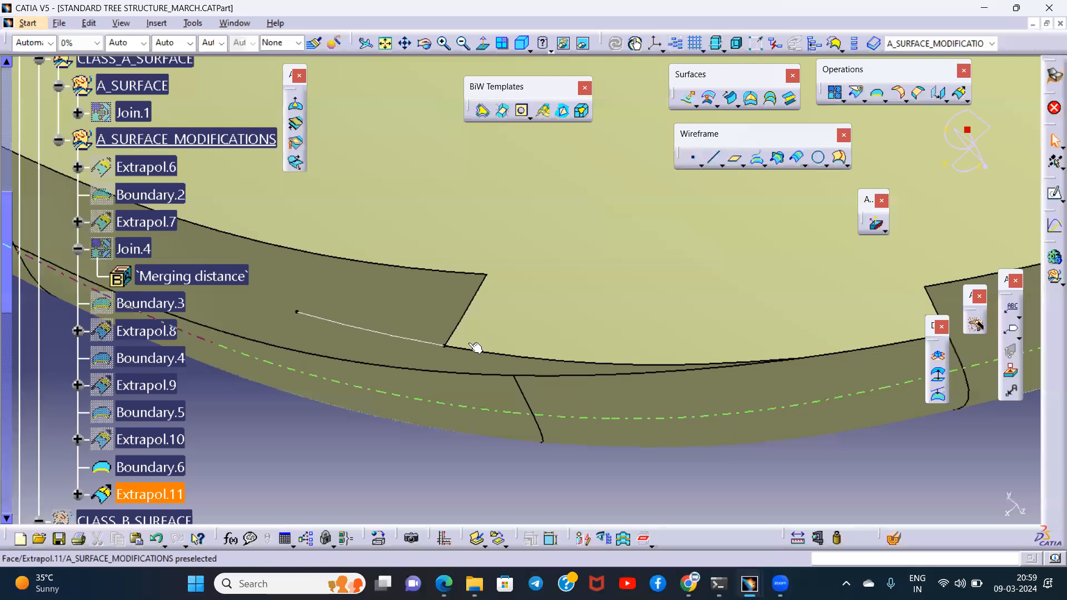
left_click(877, 93)
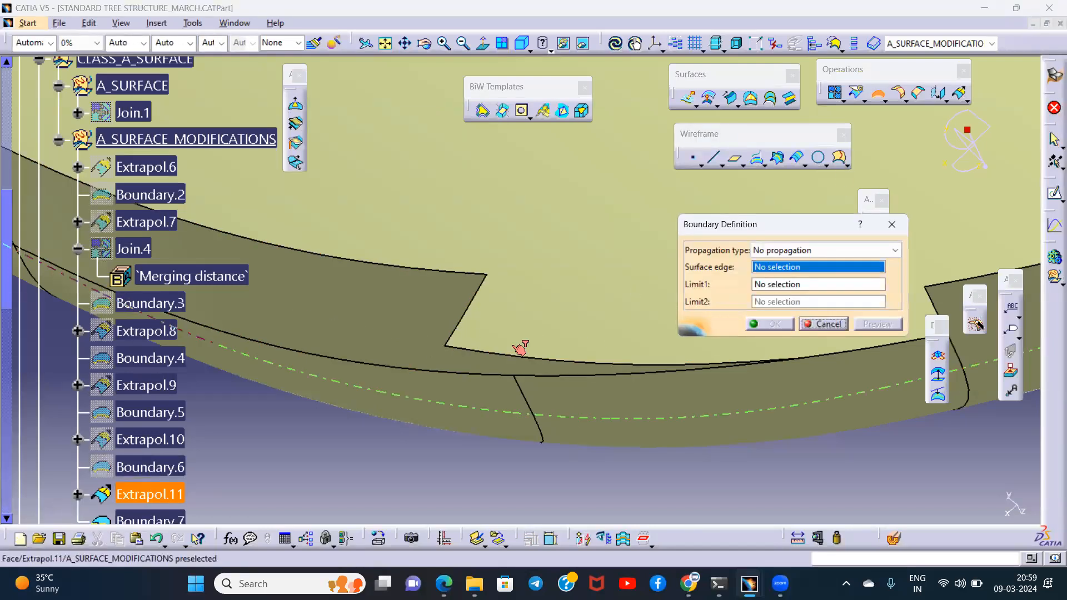
left_click(542, 357)
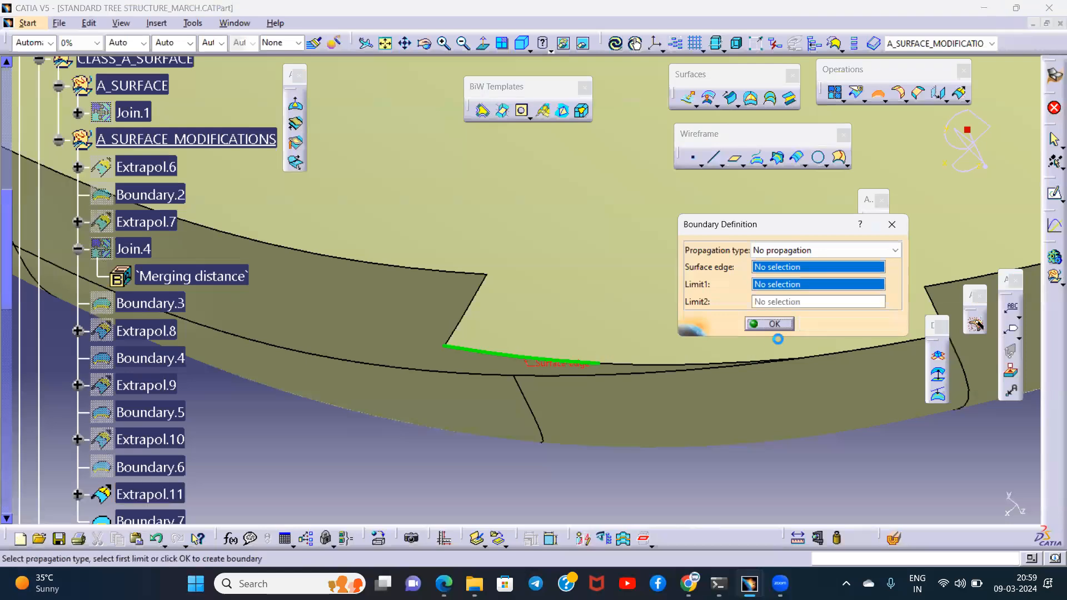
left_click(772, 322)
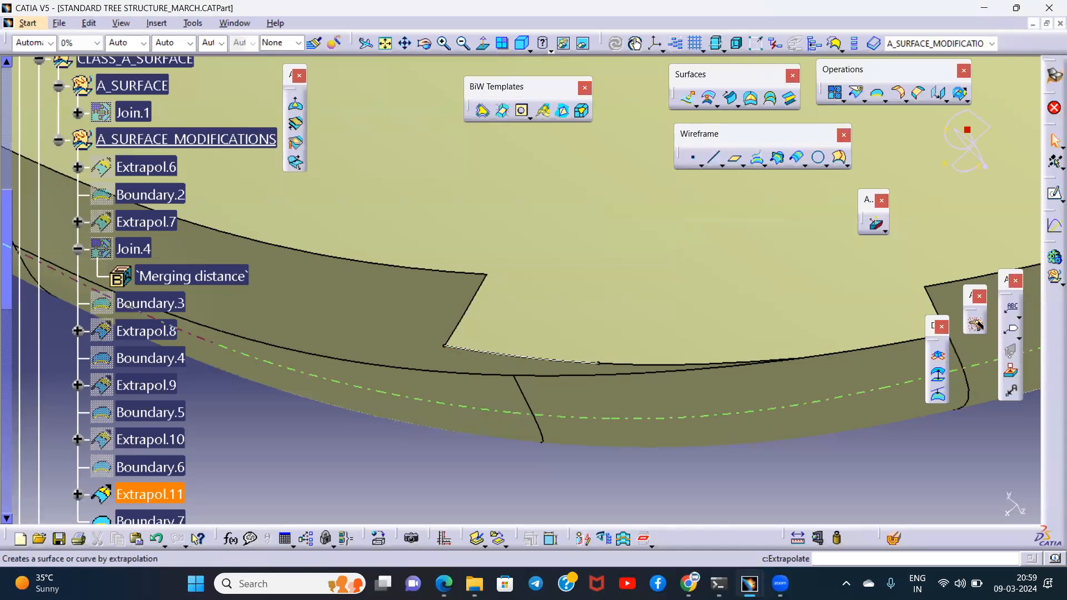
left_click(470, 351)
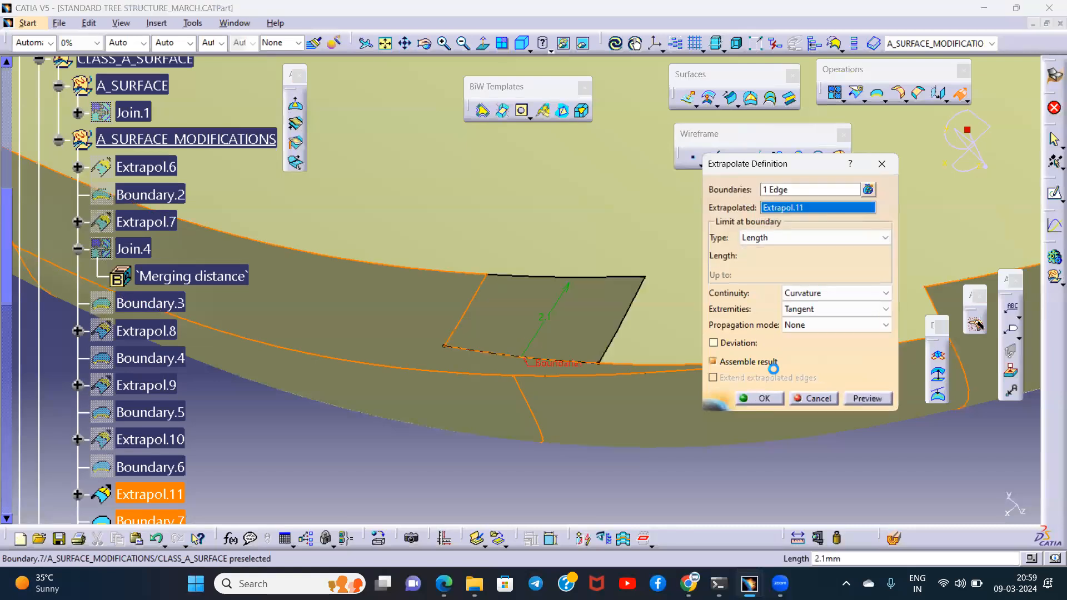
left_click(748, 388)
- Create a No propagation boundary on the rim edge of Extrapol.12 beside the notch, extrapolate it by 2.1 mm and hide the boundary curve
middle_click_drag(732, 357, 621, 357)
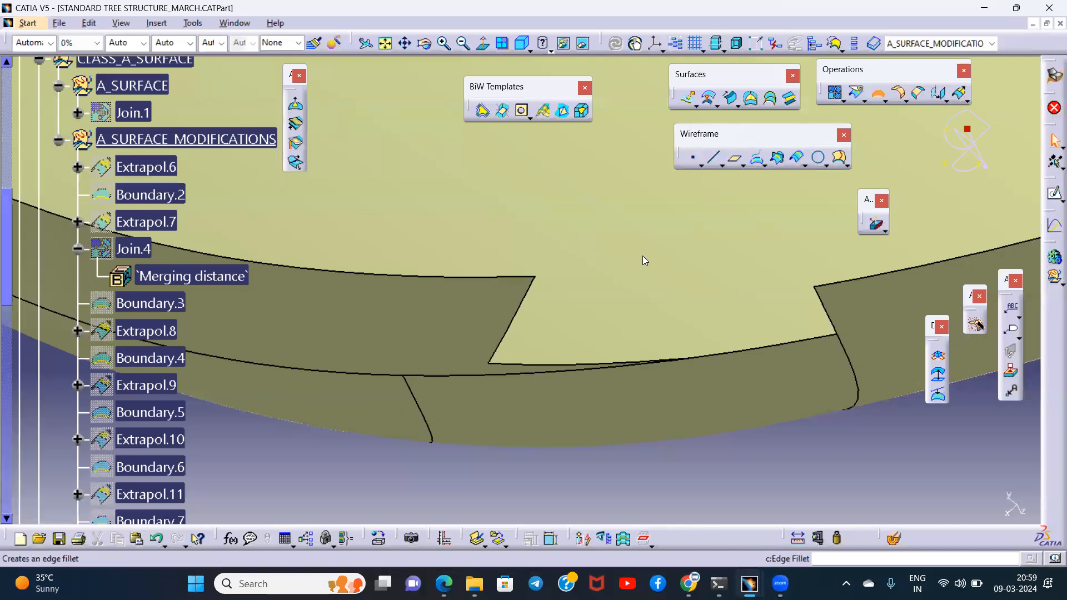
left_click(522, 365)
left_click(782, 325)
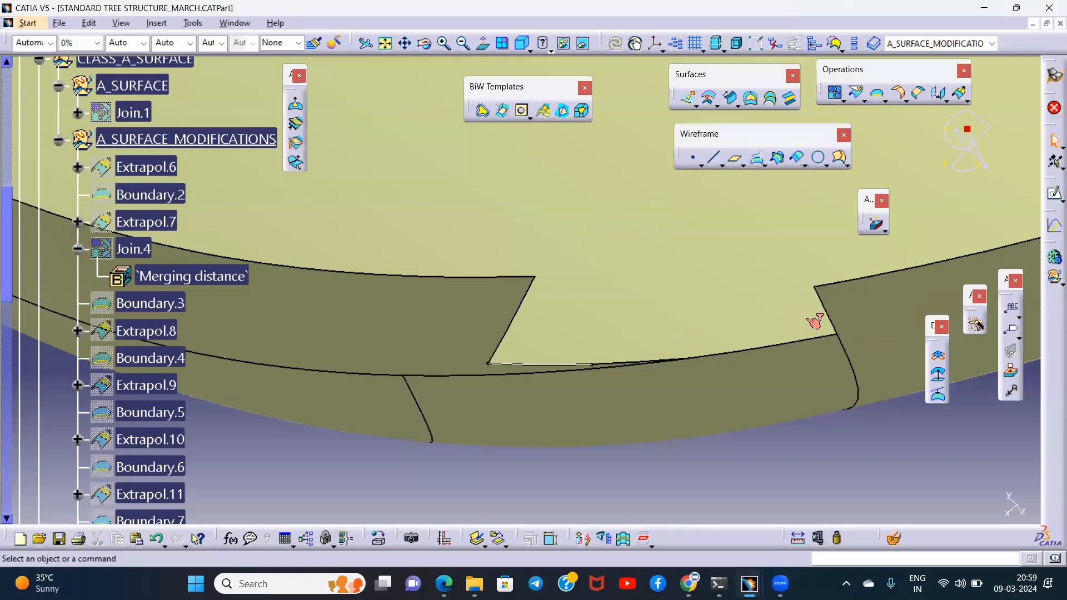
left_click(959, 95)
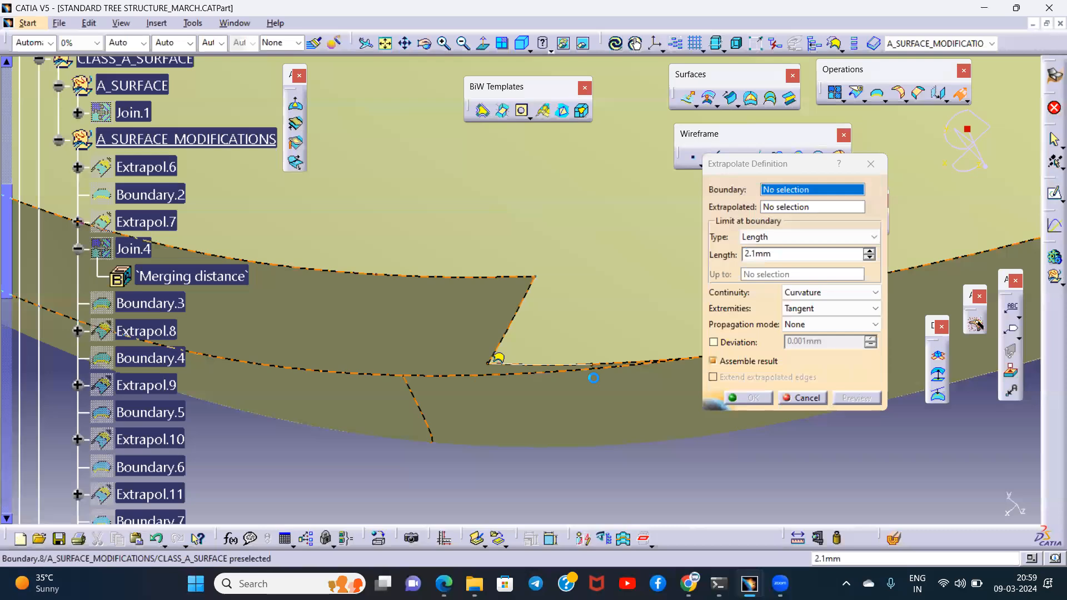
left_click(754, 398)
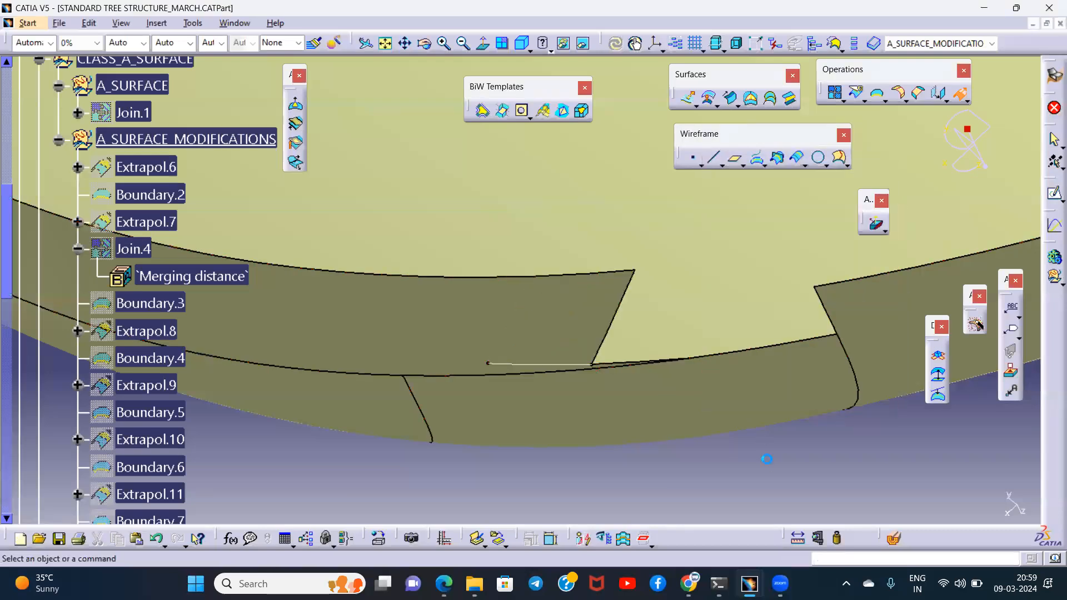
left_click(571, 365)
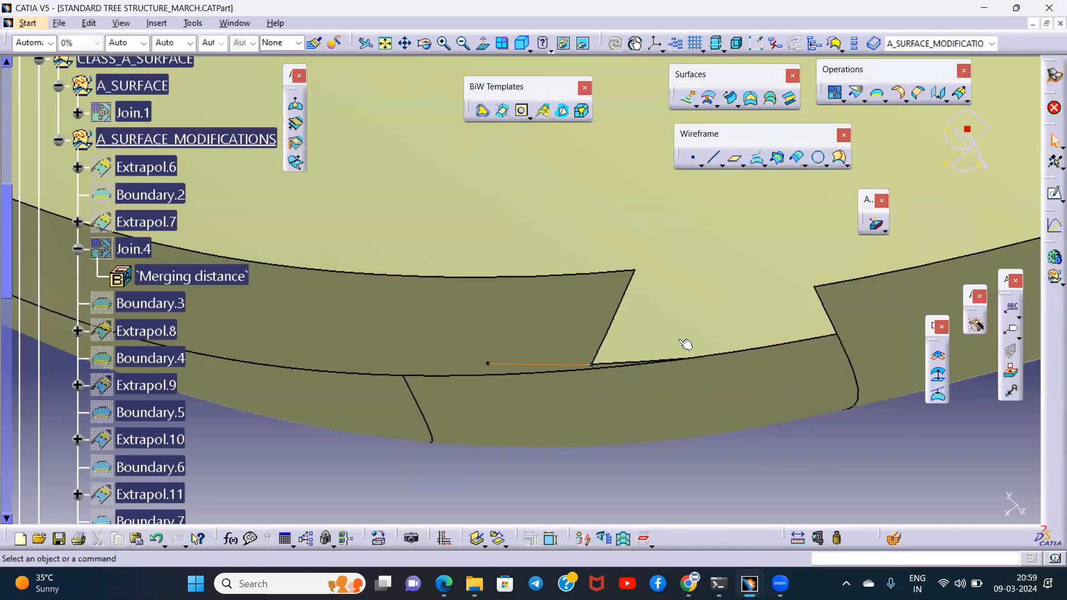
- Try to extrapolate Extrapol.13 by 0.1 mm from a No propagation boundary on the thin sliver edge at the notch's bottom
middle_click_drag(685, 344, 684, 317)
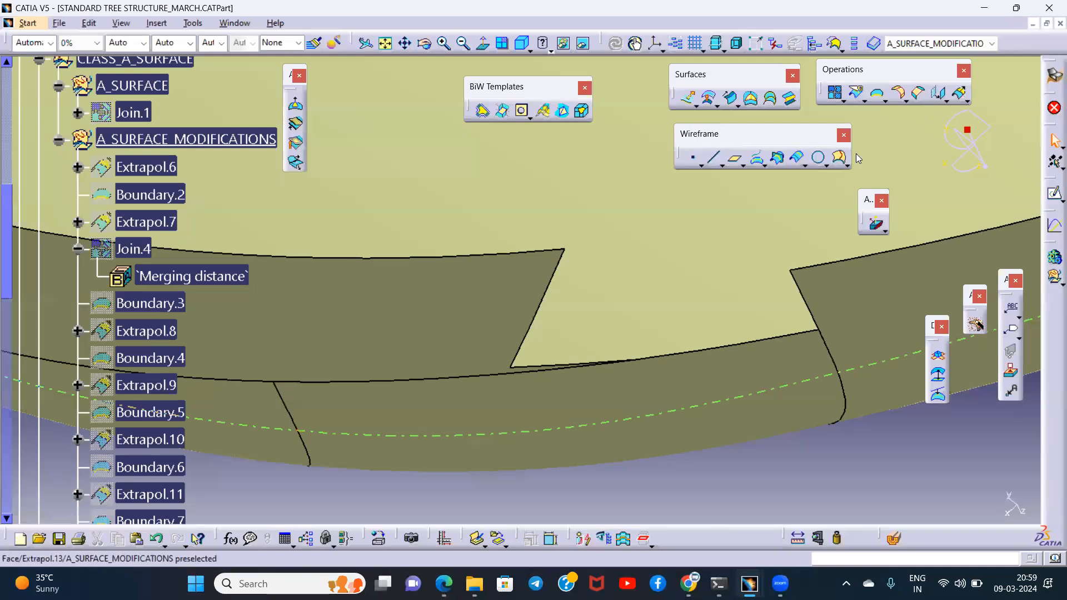
left_click(917, 93)
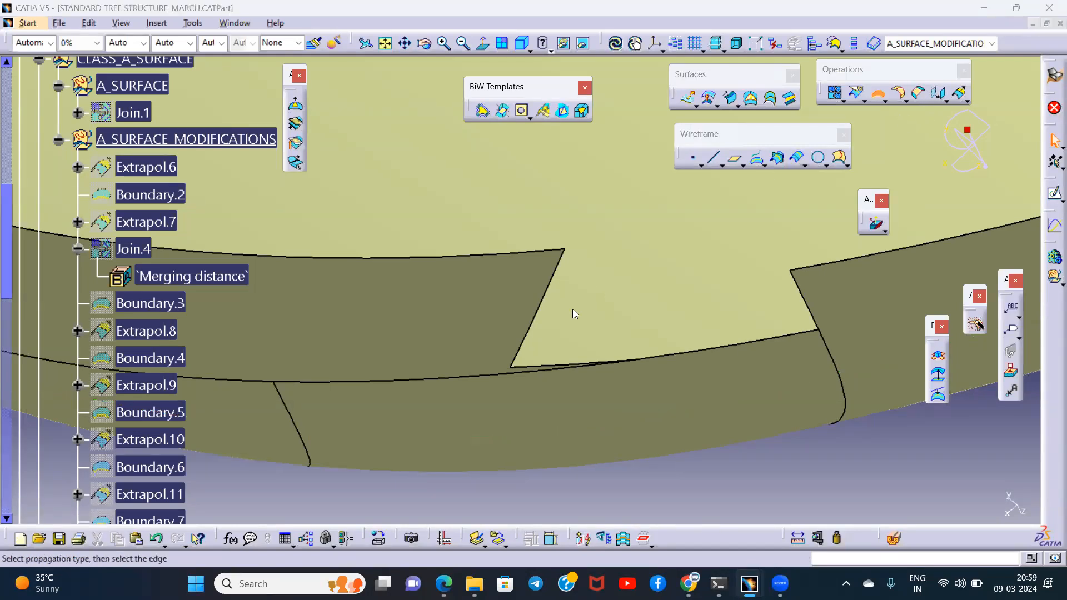
left_click(540, 364)
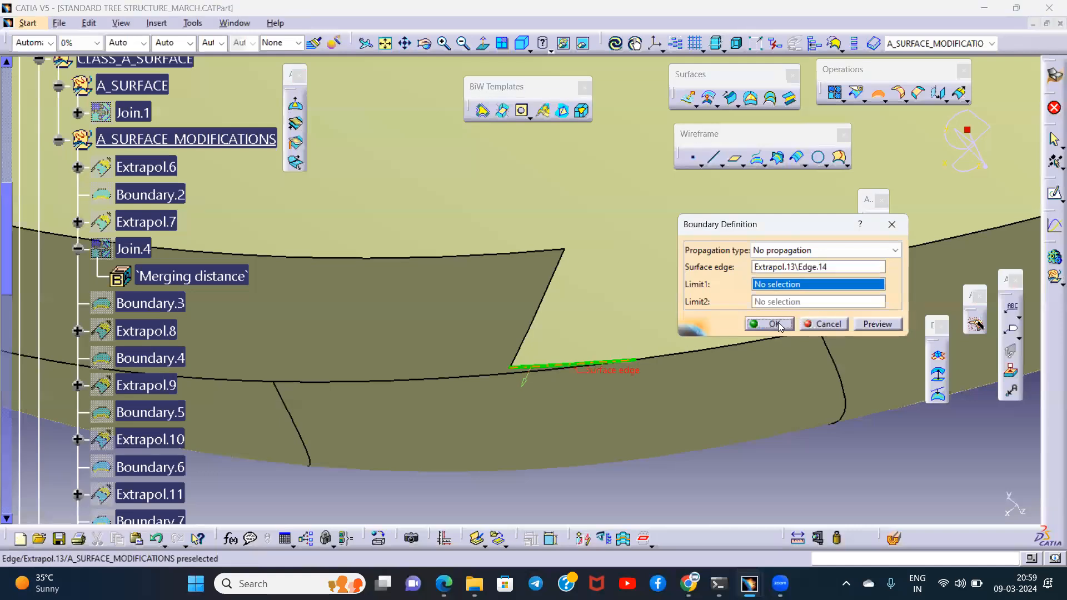
left_click(778, 325)
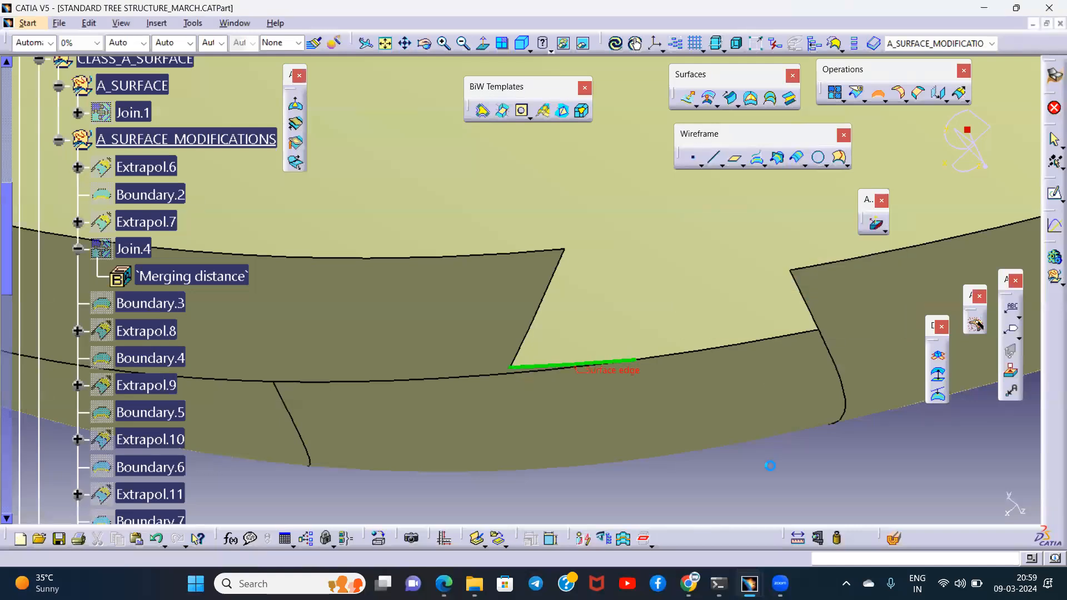
left_click(963, 99)
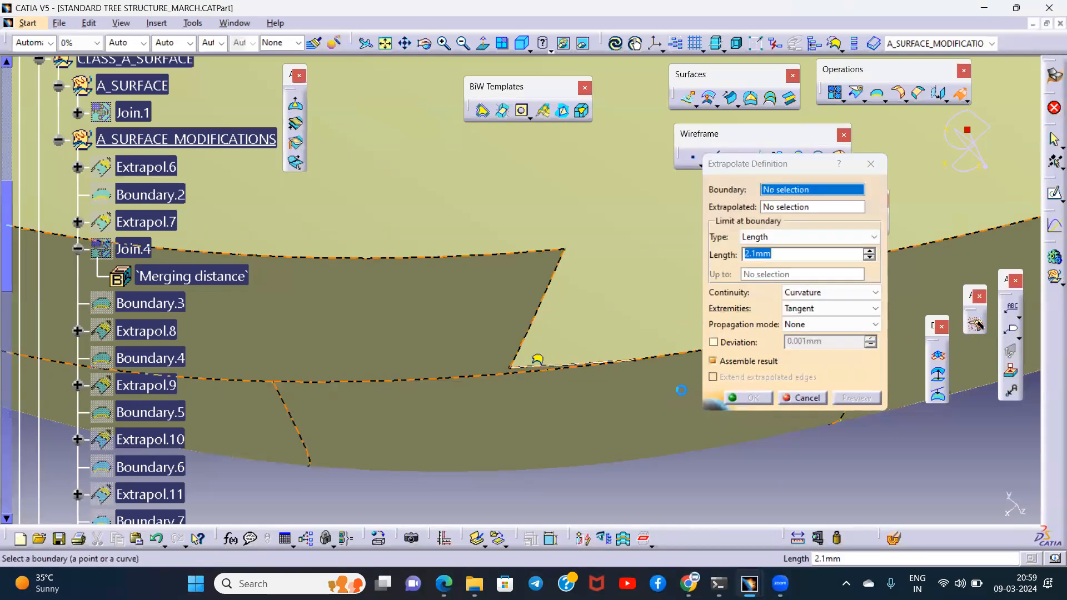
left_click(639, 329)
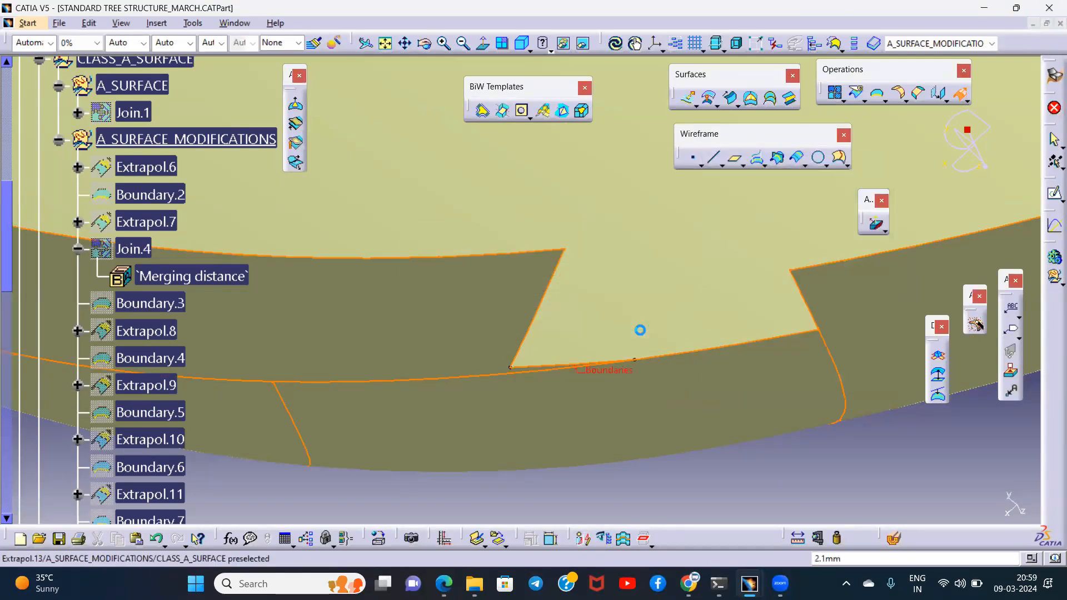
type("0.1")
left_click(866, 398)
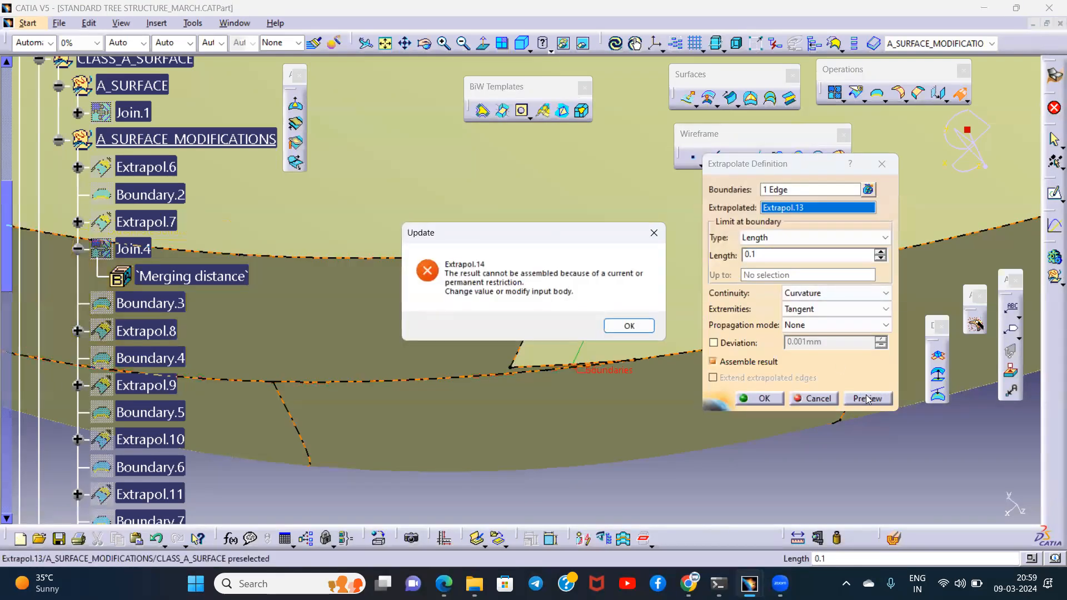
left_click(627, 328)
key("Escape")
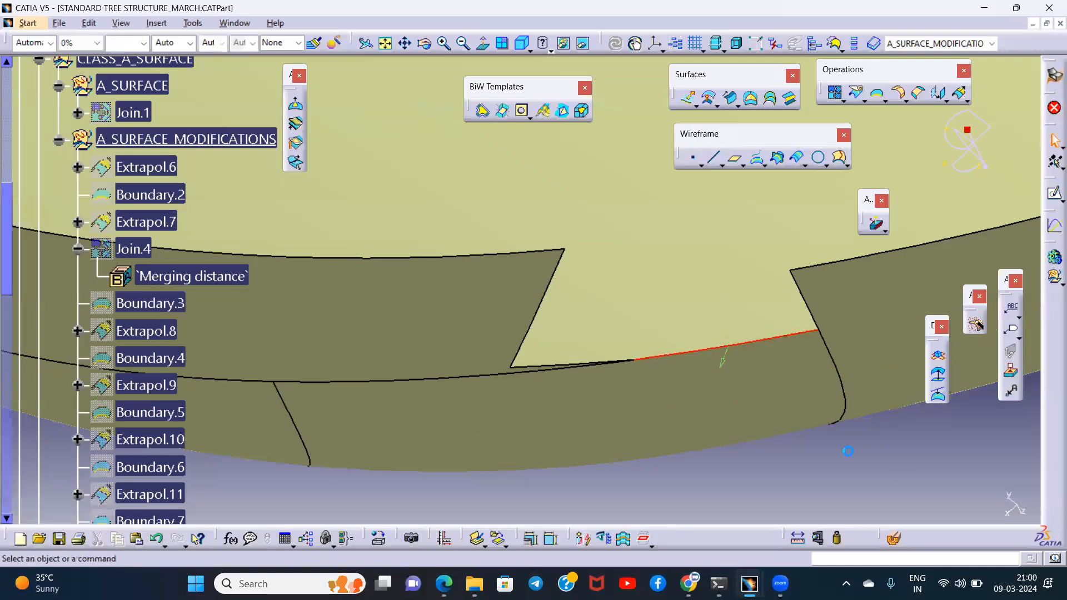
- Try to extrapolate Extrapol.13 by 2.1 mm and 0.1 mm from a boundary on the remaining notch edge adjoining the sliver
left_click(730, 349)
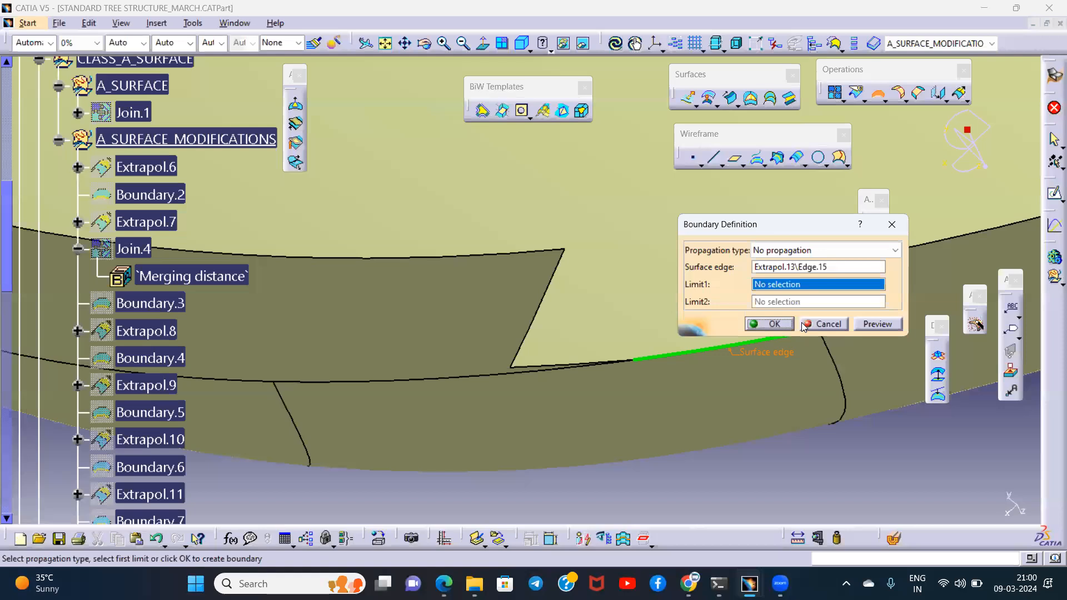
left_click(785, 325)
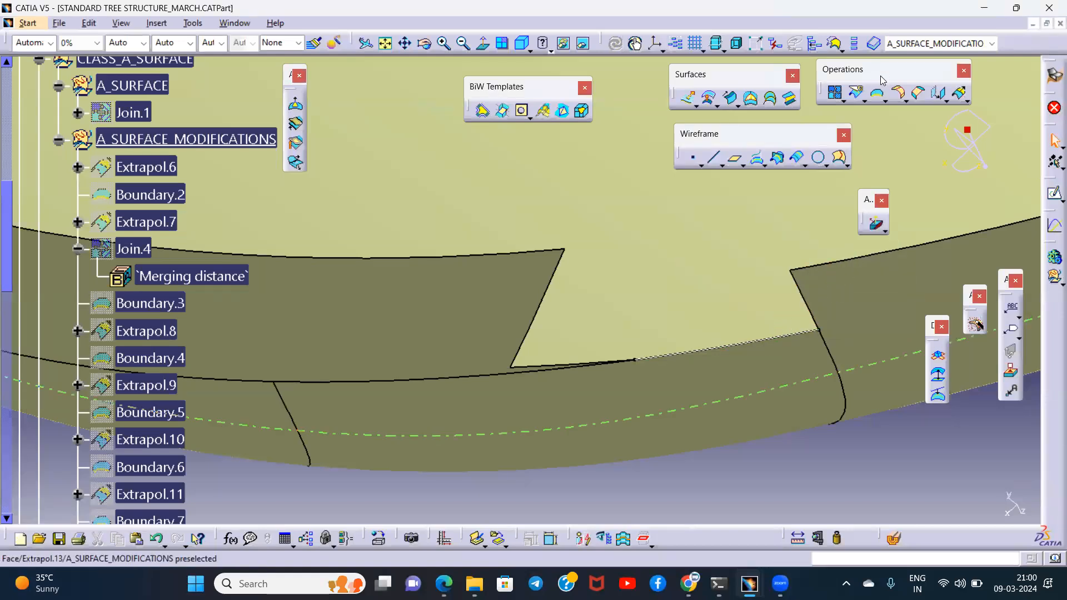
left_click(960, 94)
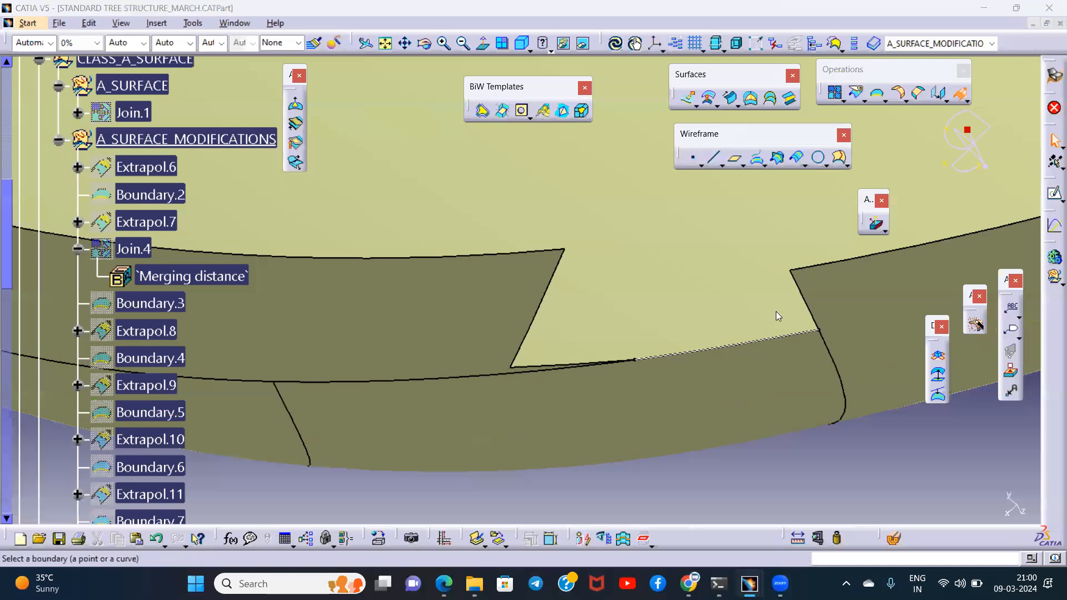
left_click(680, 349)
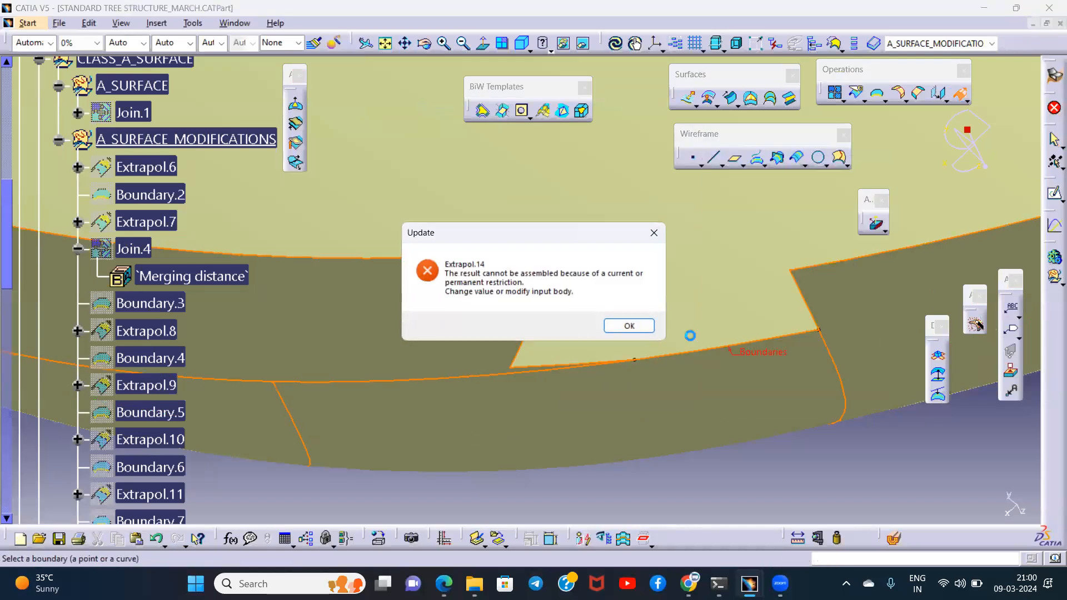
left_click(640, 329)
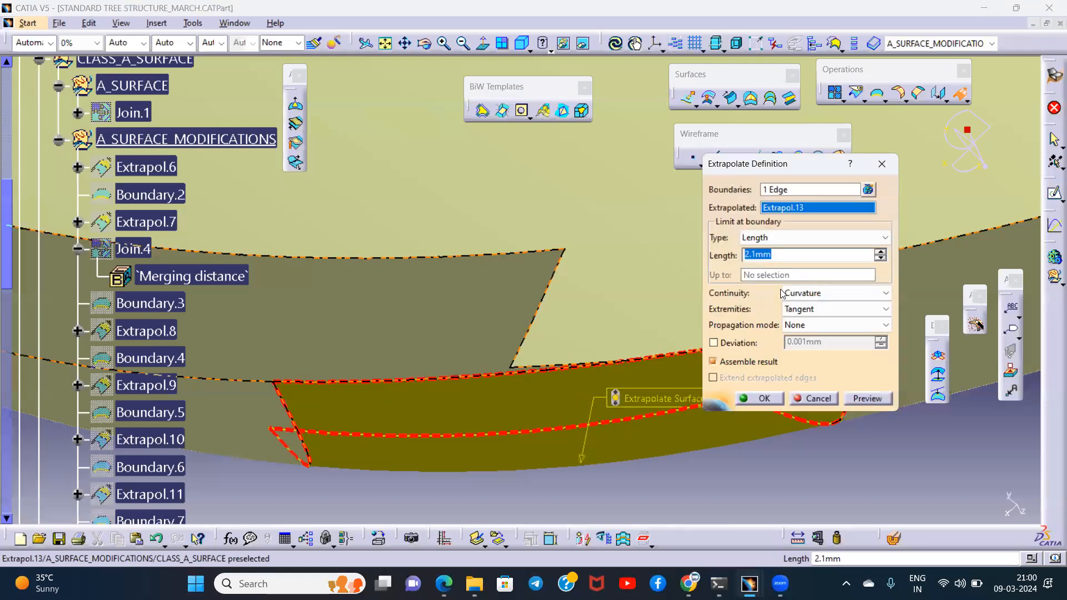
left_click(866, 401)
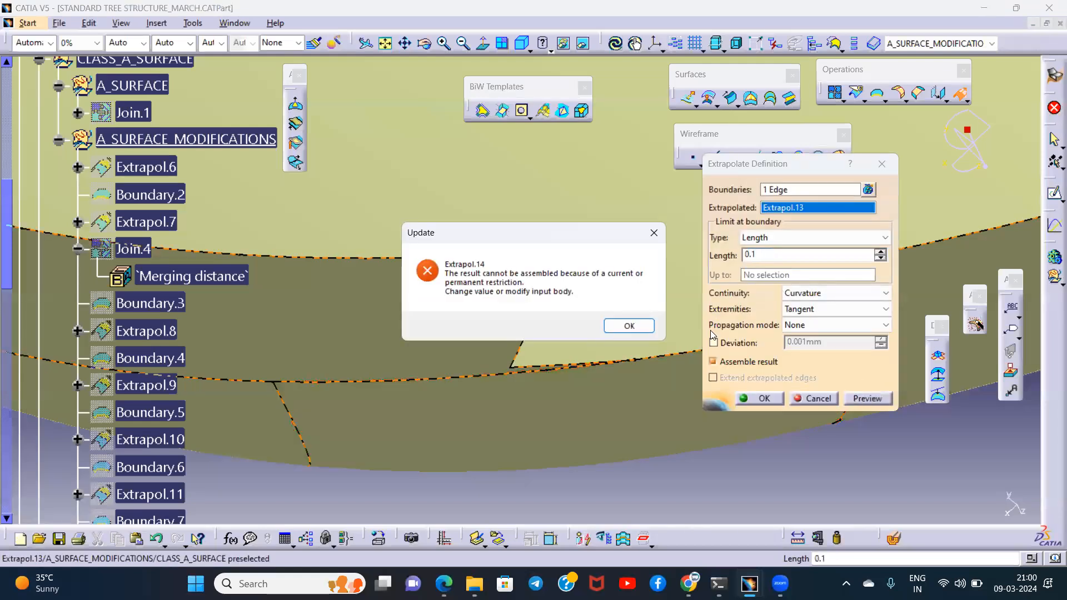
key("Escape")
key("Escape")
double_click(714, 350)
- Create a Point continuity boundary along the notch's lower edge on Extrapol.13, limited by the notch's two lower corner vertices
middle_click_drag(680, 288, 627, 264)
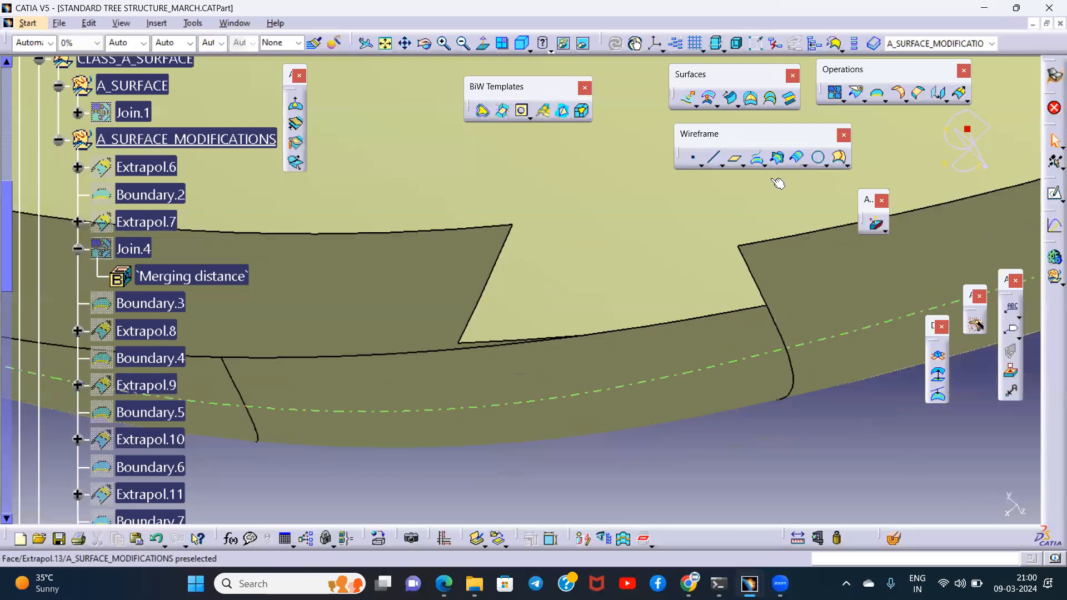
left_click(876, 94)
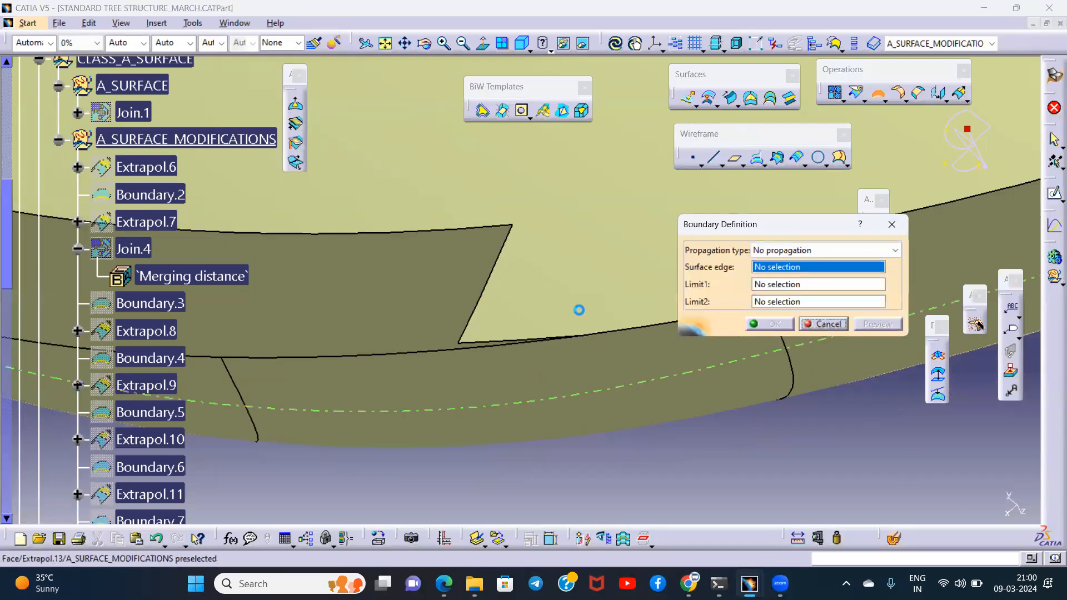
left_click(507, 340)
left_click(778, 250)
left_click(777, 274)
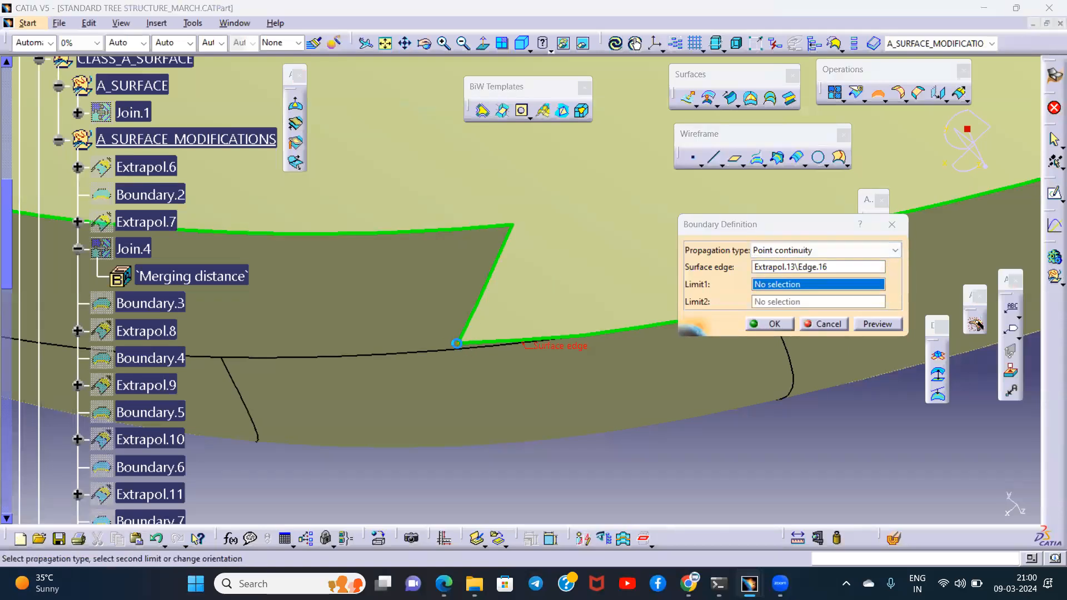
left_click(464, 346)
middle_click_drag(583, 307, 395, 293)
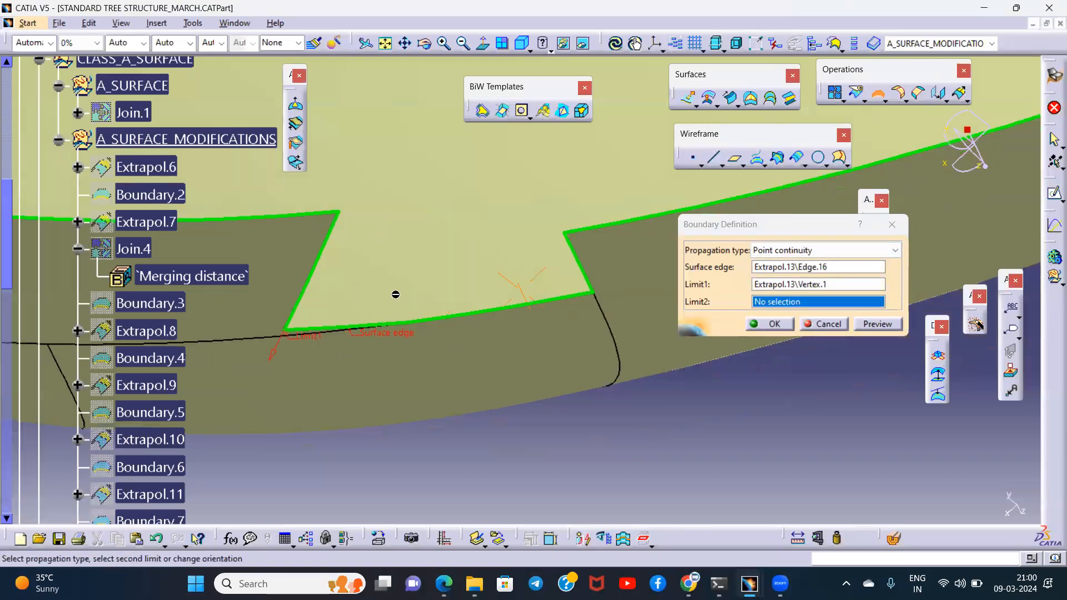
left_click(580, 288)
left_click(777, 324)
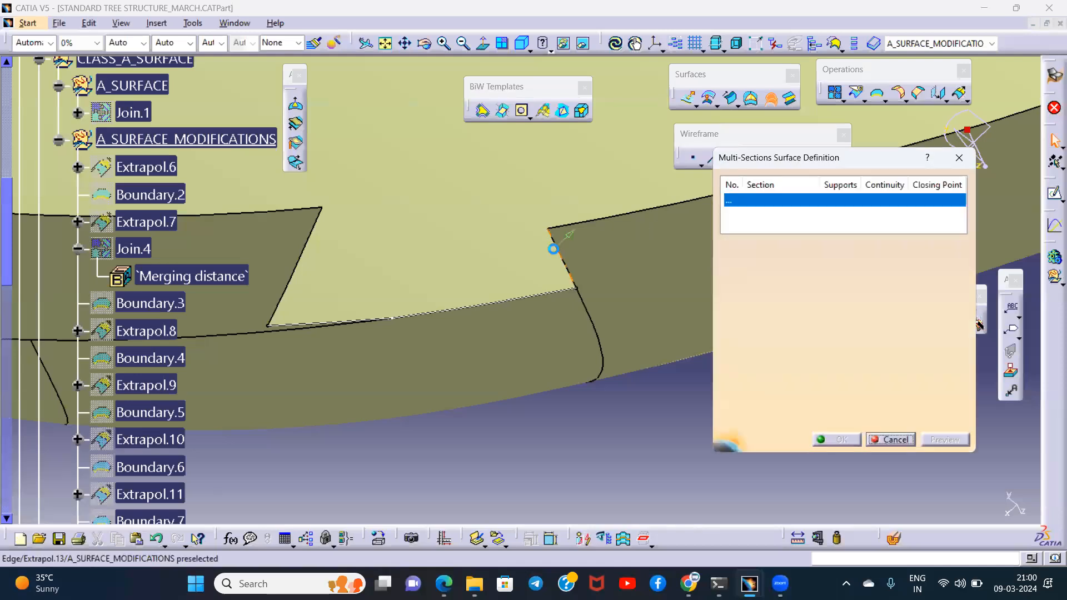
- Create a multi-sections surface across the notch, using its two slanted side edges as sections and Boundary.11 as guide
left_click(552, 244)
left_click(310, 236)
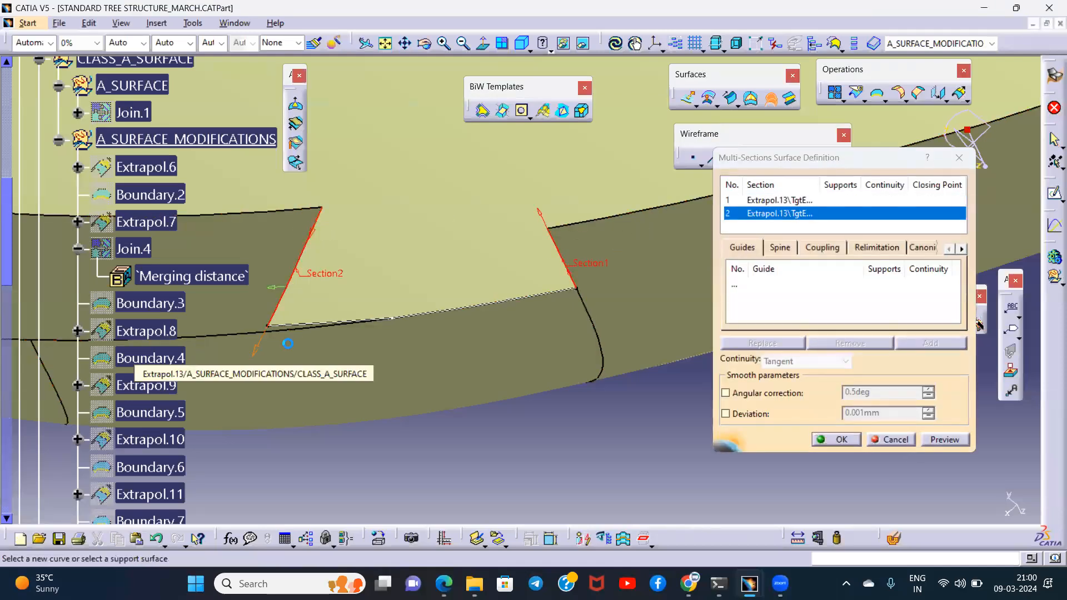
left_click(734, 285)
left_click(483, 310)
left_click(939, 439)
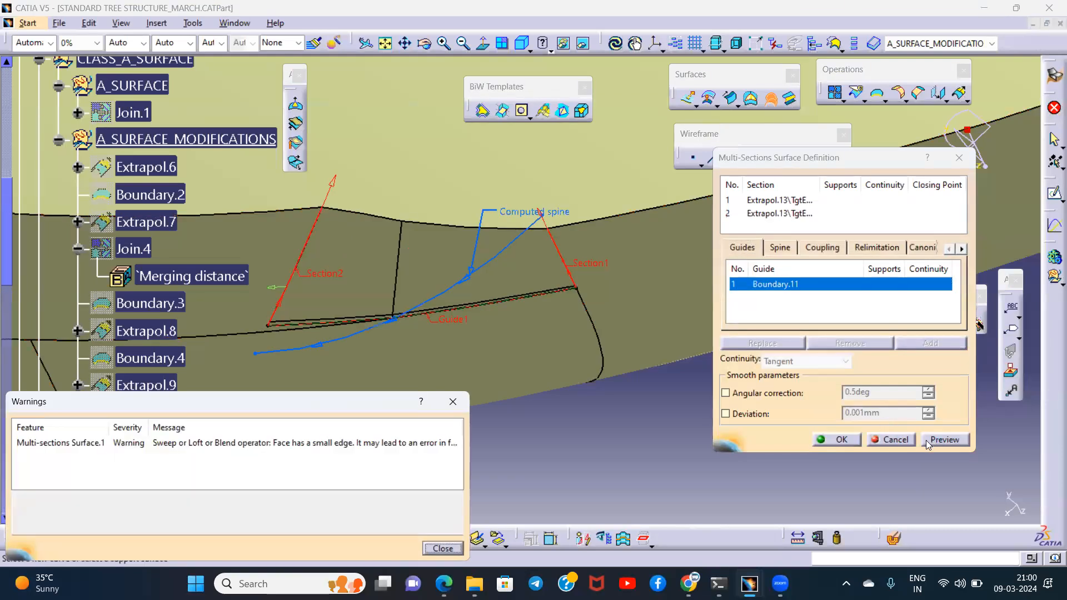
left_click(449, 404)
middle_click_drag(495, 269, 397, 290)
middle_click_drag(305, 291, 434, 309)
middle_click_drag(516, 393, 556, 383)
left_click(821, 442)
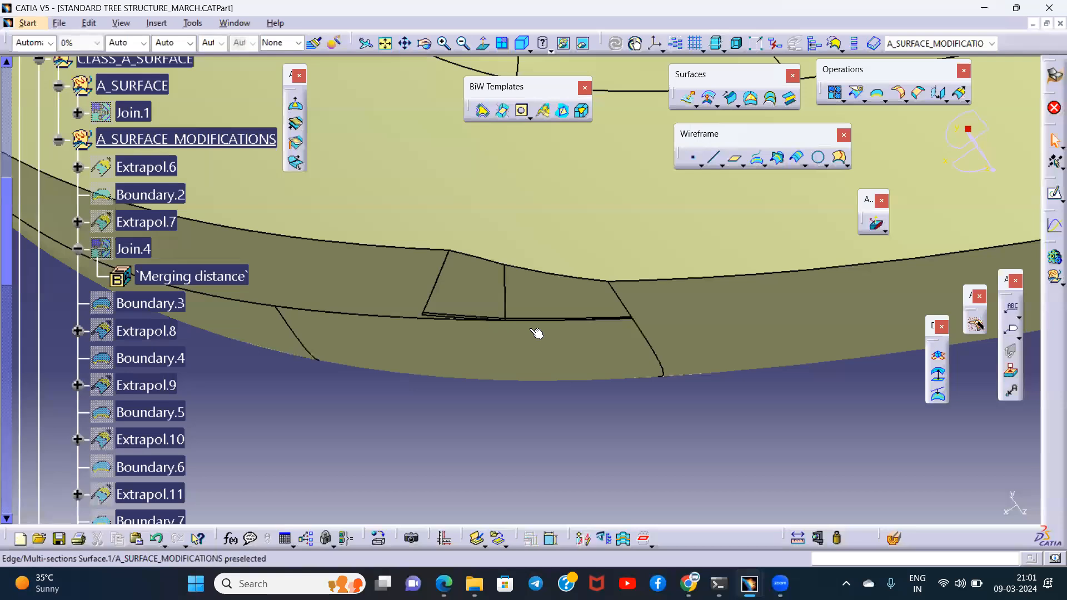
- Hide the multi-sections surface that fills the rim notch
scroll(499, 289, "down", 5)
left_click(171, 338)
key("space")
middle_click_drag(562, 388, 550, 355)
middle_click_drag(444, 404, 541, 414)
middle_click_drag(497, 376, 650, 480)
middle_click_drag(630, 405, 611, 377)
middle_click_drag(682, 290, 626, 261)
- Join Extrapol.13 with the rim face on one side of the notch removed into its own join by Create join with sub-elements
left_click(834, 93)
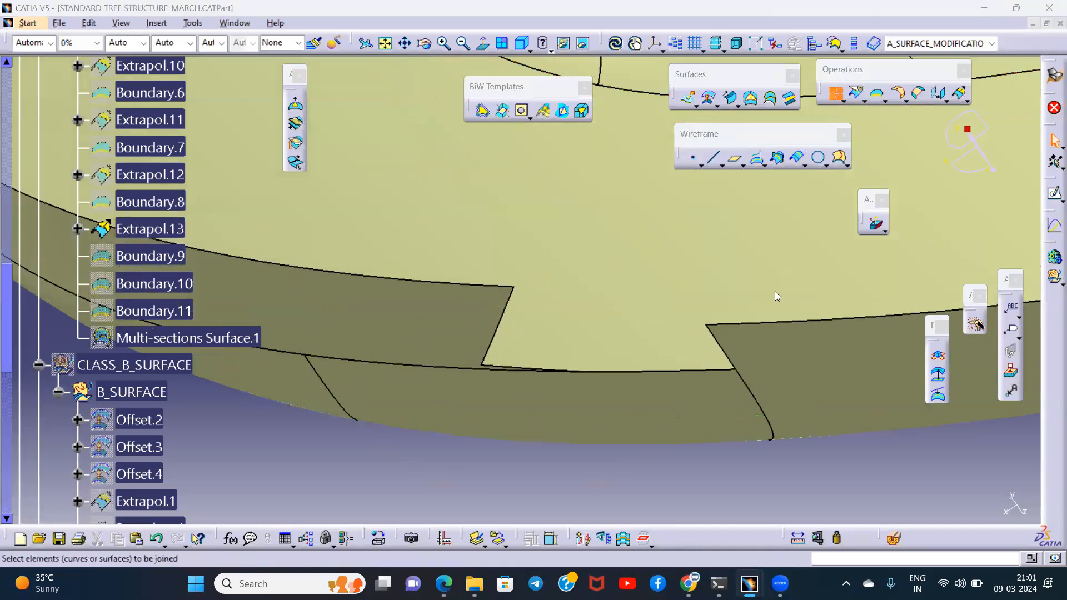
left_click(448, 314)
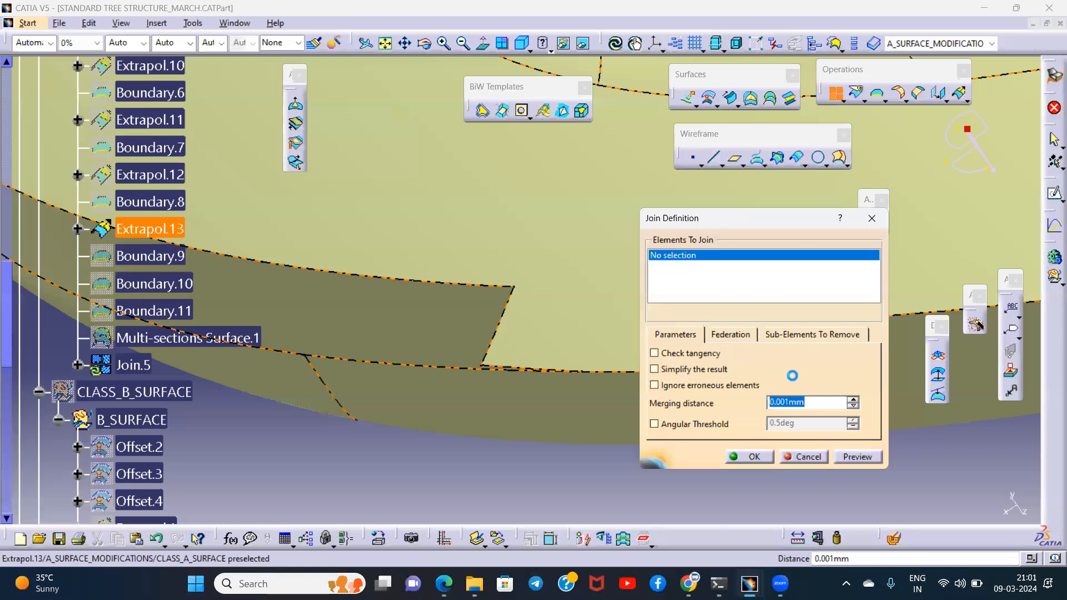
left_click(812, 334)
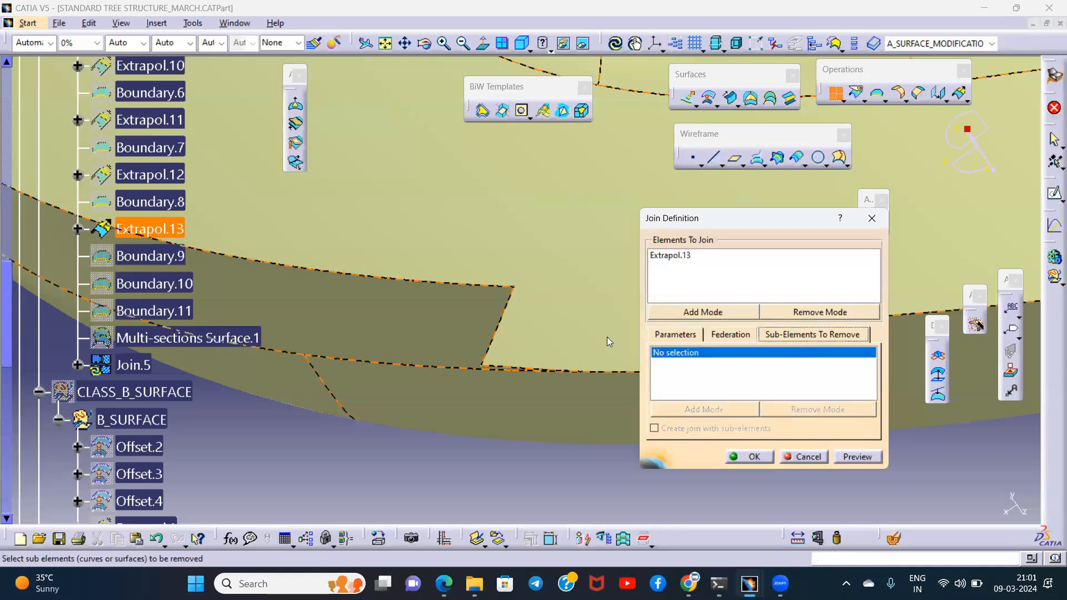
left_click(425, 335)
middle_click_drag(450, 316, 471, 305)
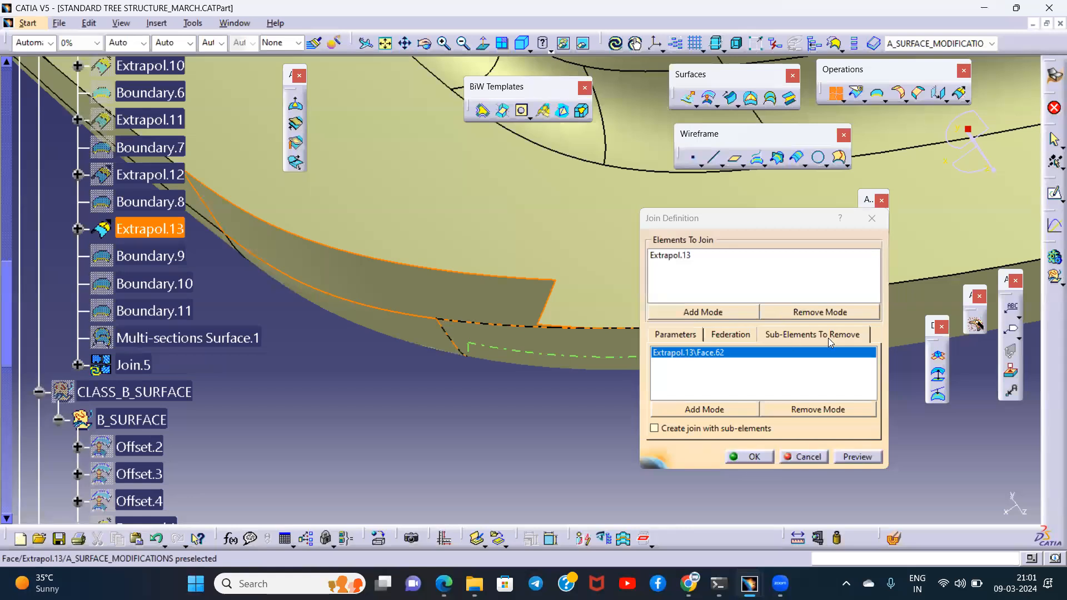
left_click(662, 430)
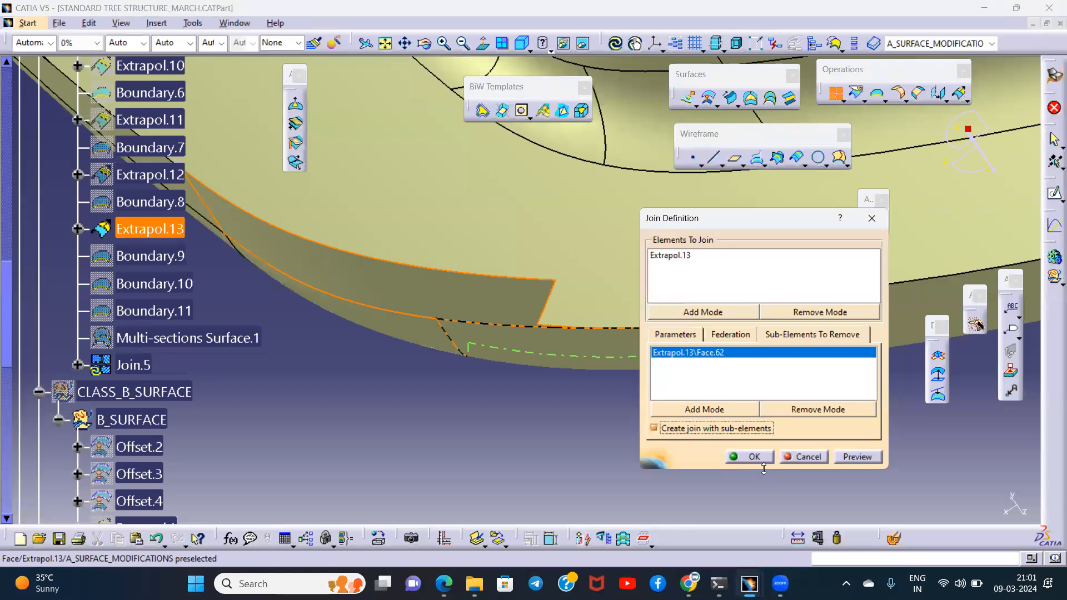
left_click(751, 457)
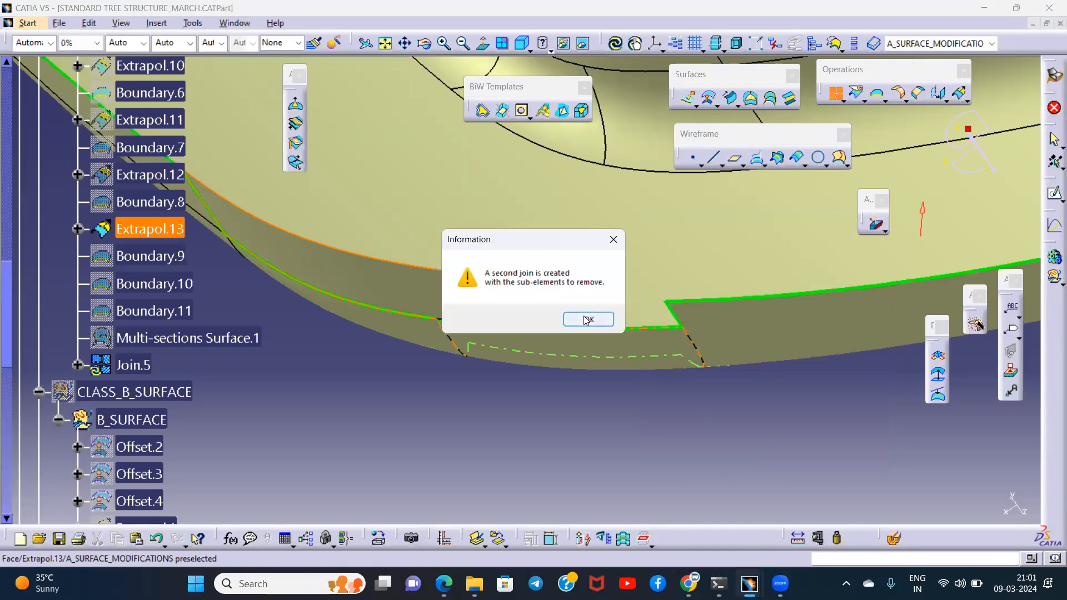
left_click(588, 319)
left_click(134, 362)
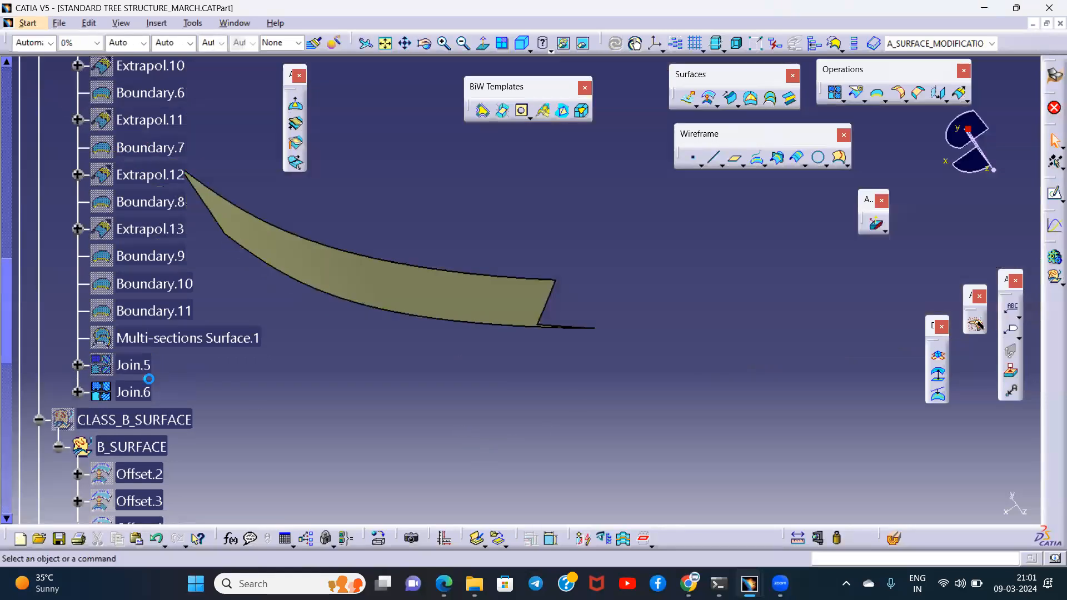
left_click(133, 392)
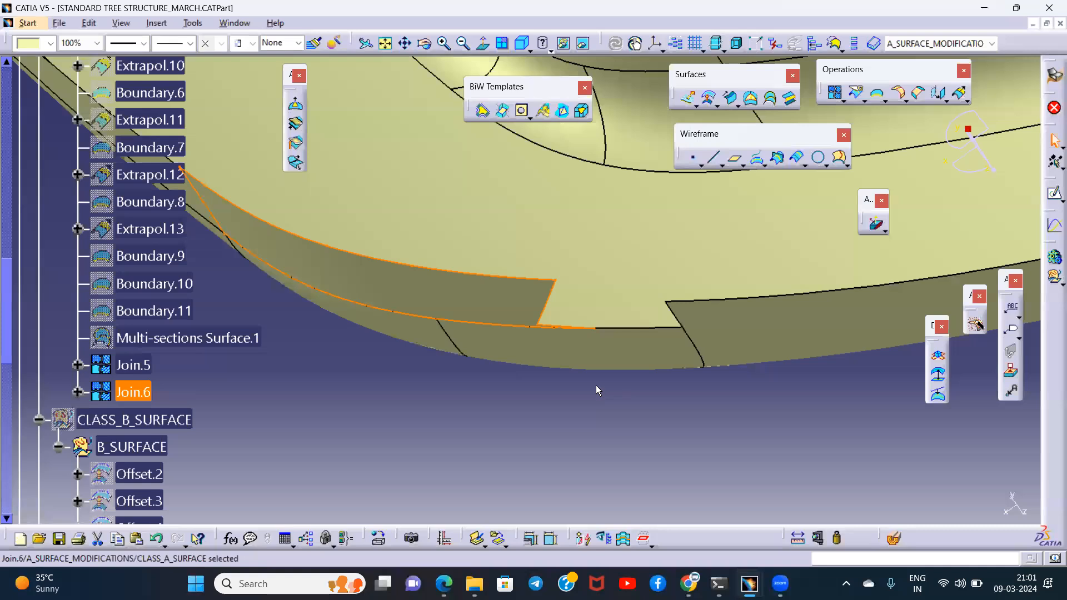
left_click(560, 395)
- Extrapolate Join.6 from its slanted notch edge with Curvature continuity and Tangent extremities, far enough to overlap the notch's opposite side
middle_click_drag(586, 346, 597, 239)
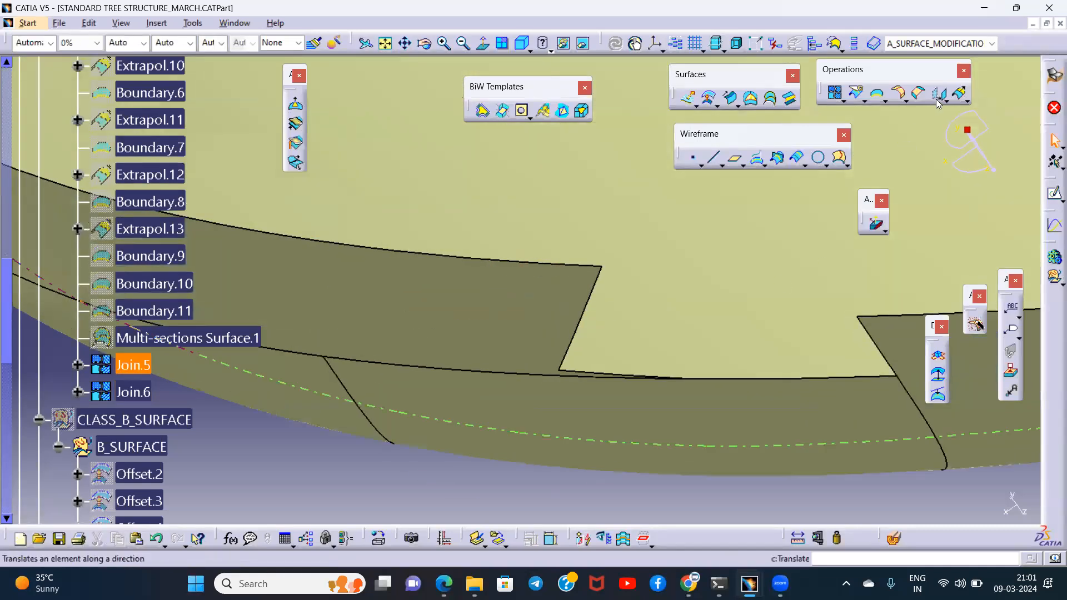
left_click(959, 96)
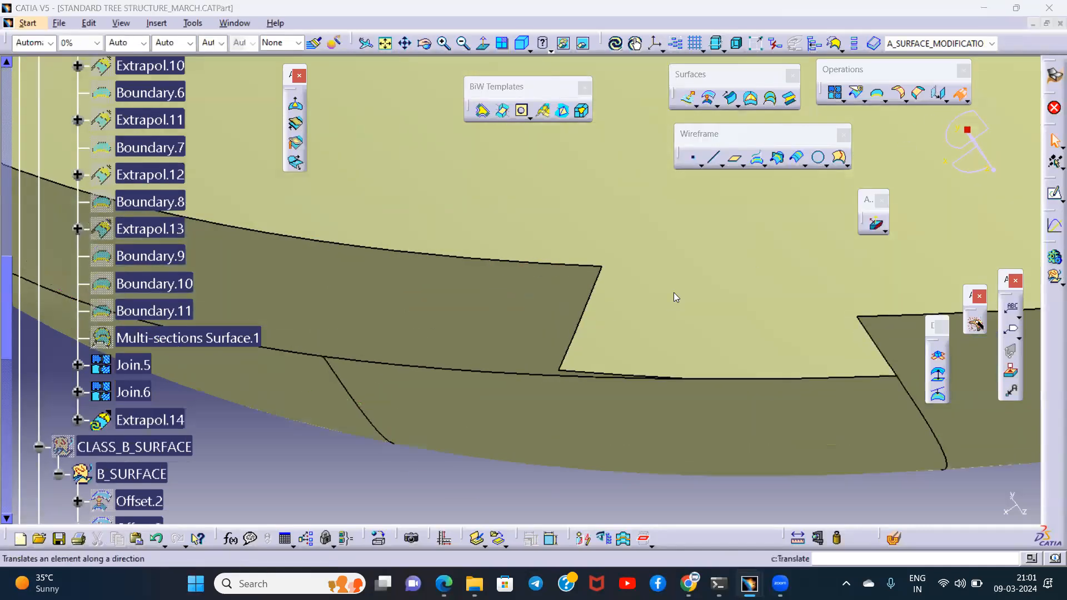
left_click(585, 316)
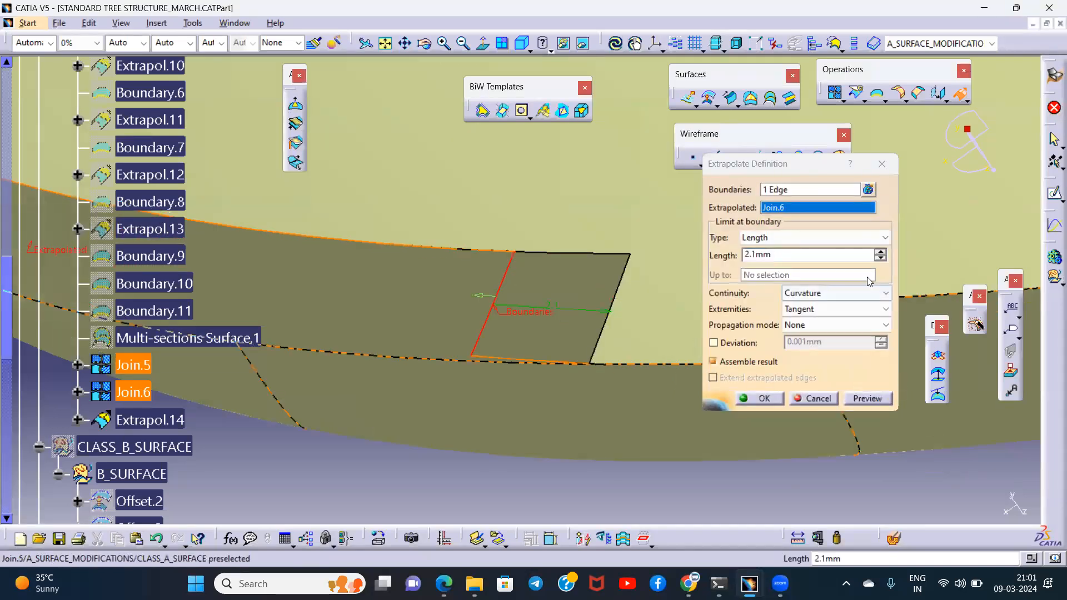
left_click(881, 250)
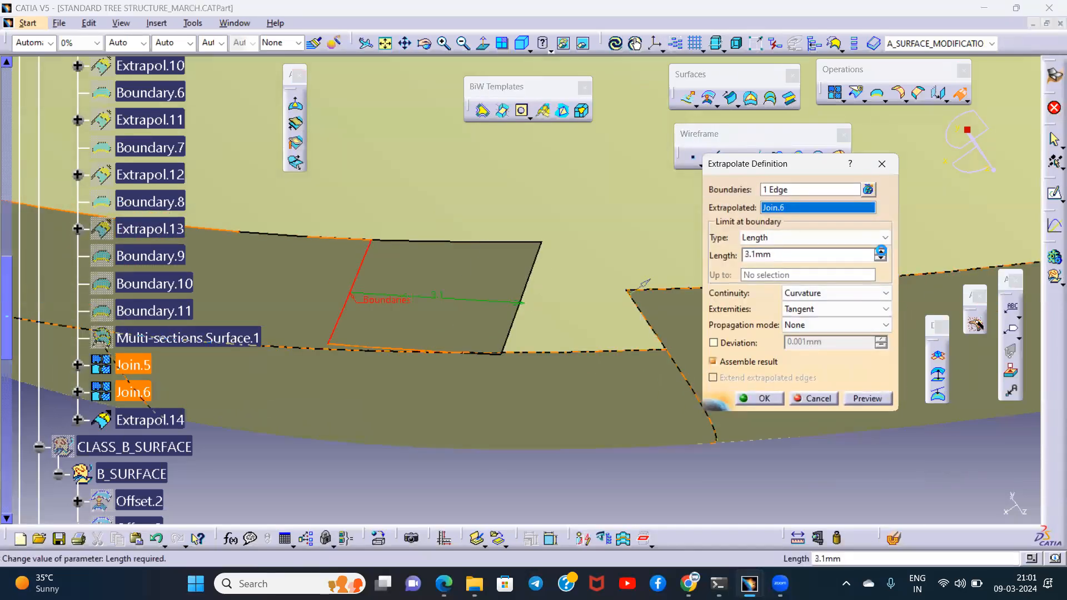
left_click(881, 251)
left_click(881, 251)
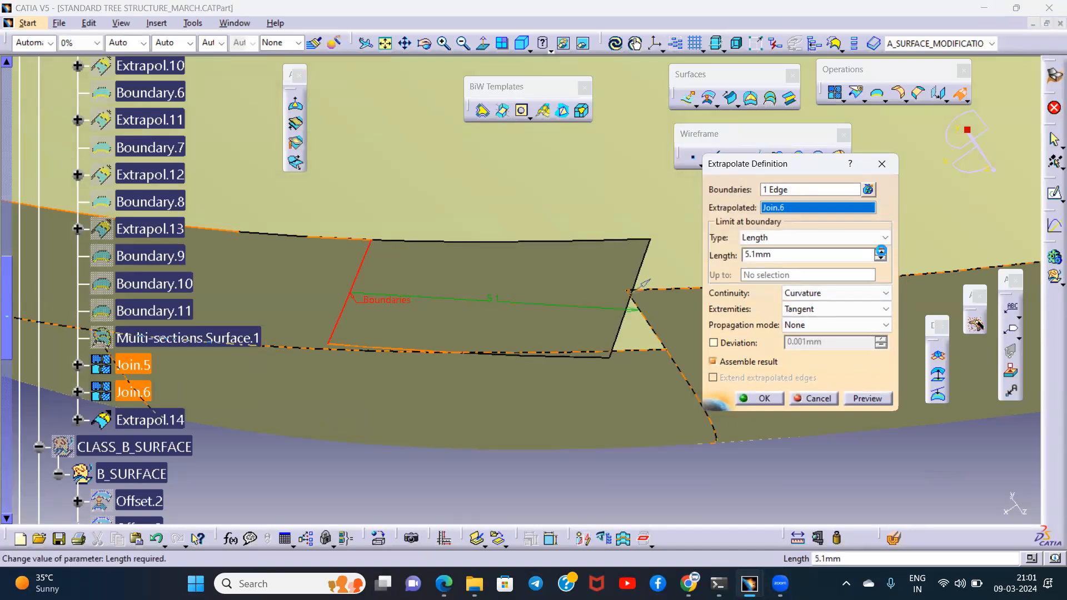
left_click(881, 251)
left_click(762, 399)
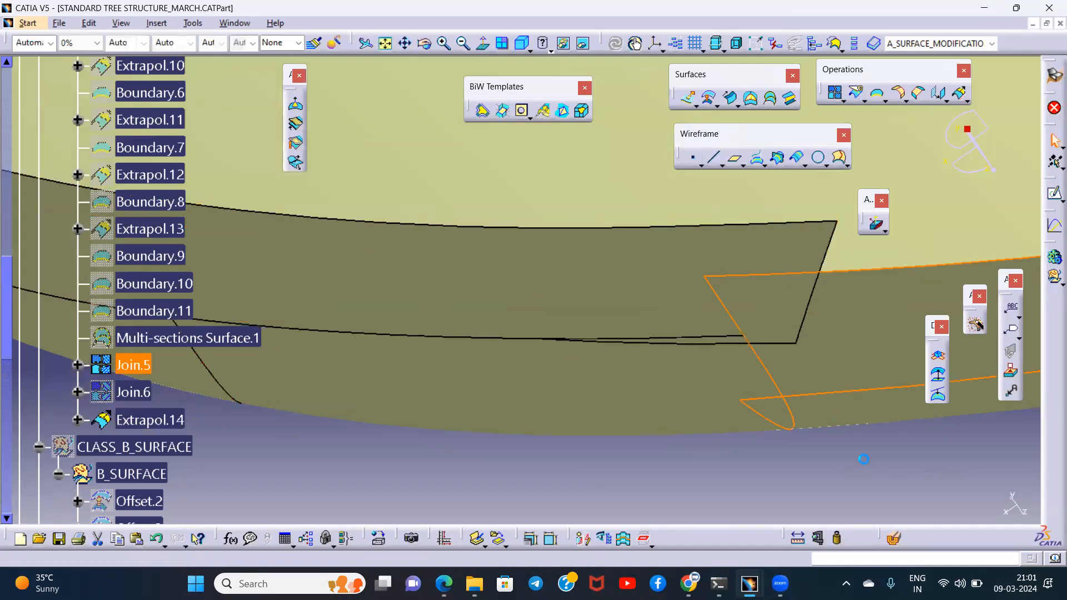
- Intersect the extrapolated rim face Extrapol.14 with the main surface Join.5
left_click(777, 158)
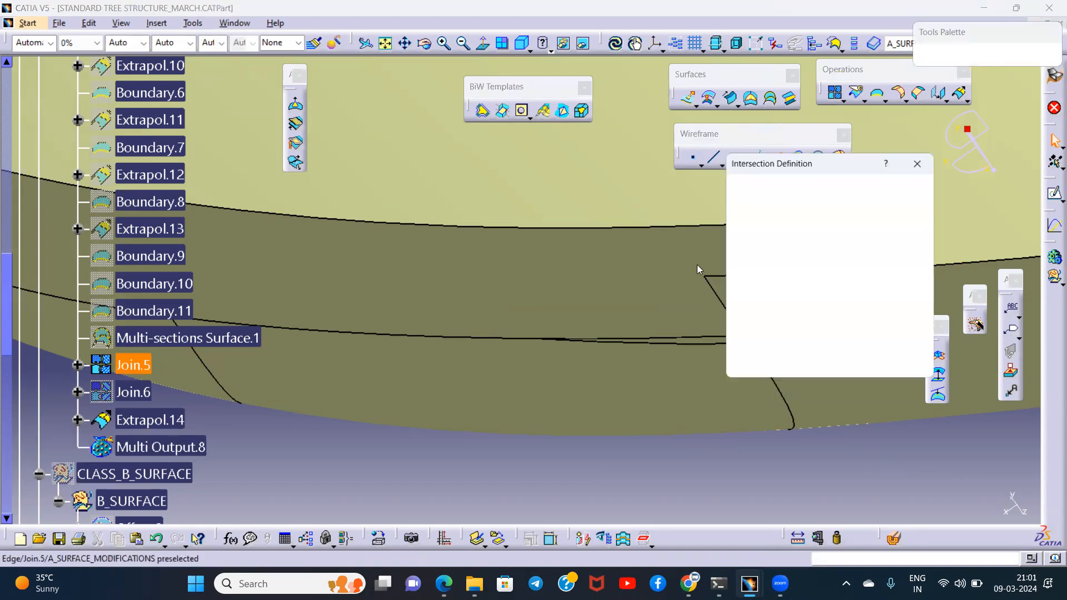
left_click(639, 255)
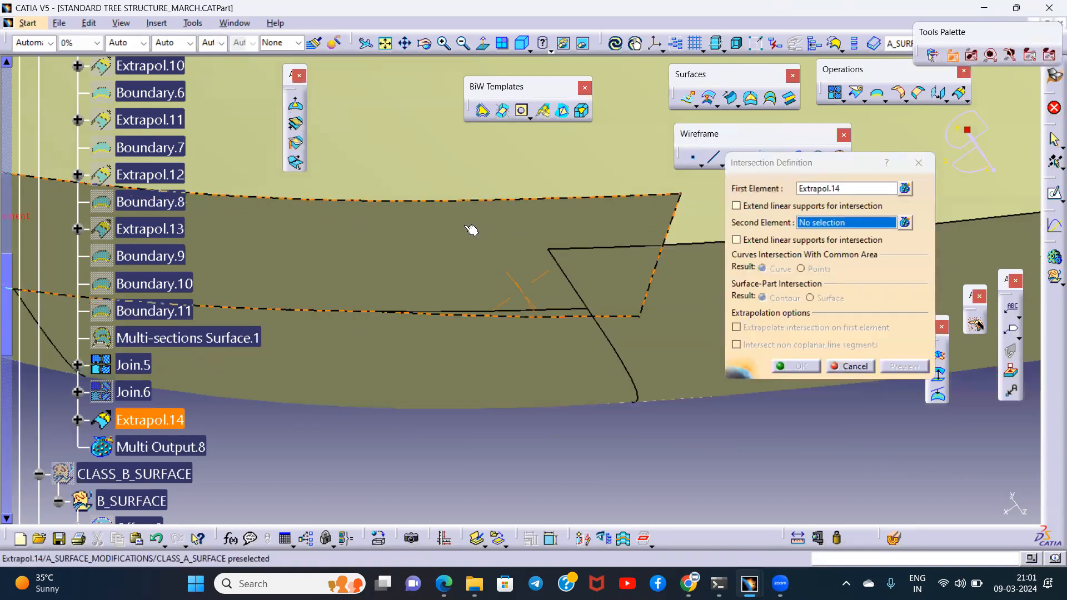
left_click(672, 295)
left_click(808, 364)
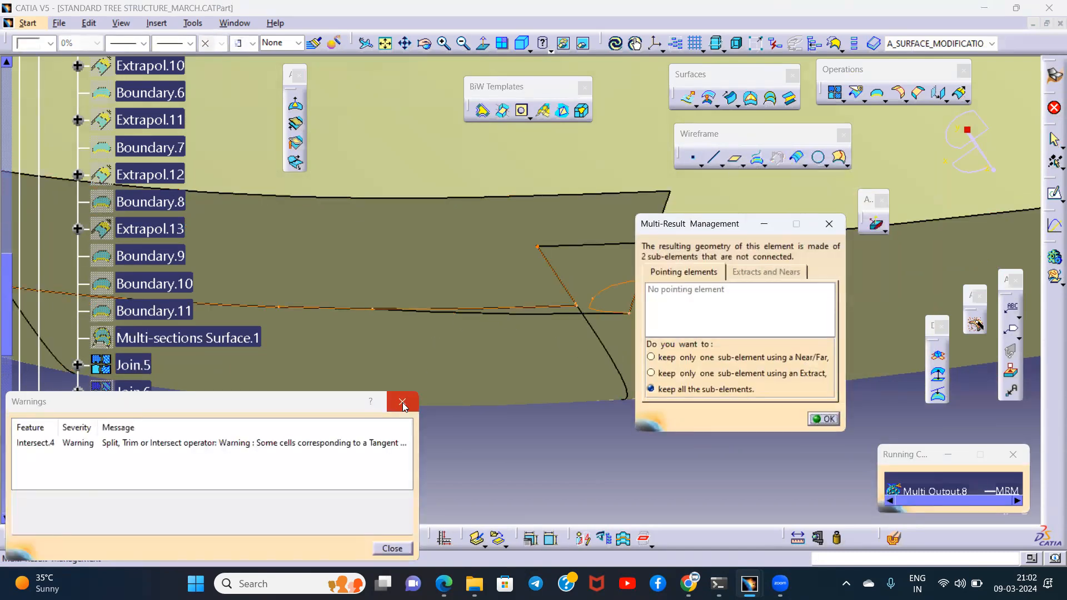
left_click(402, 402)
middle_click_drag(500, 348, 620, 394)
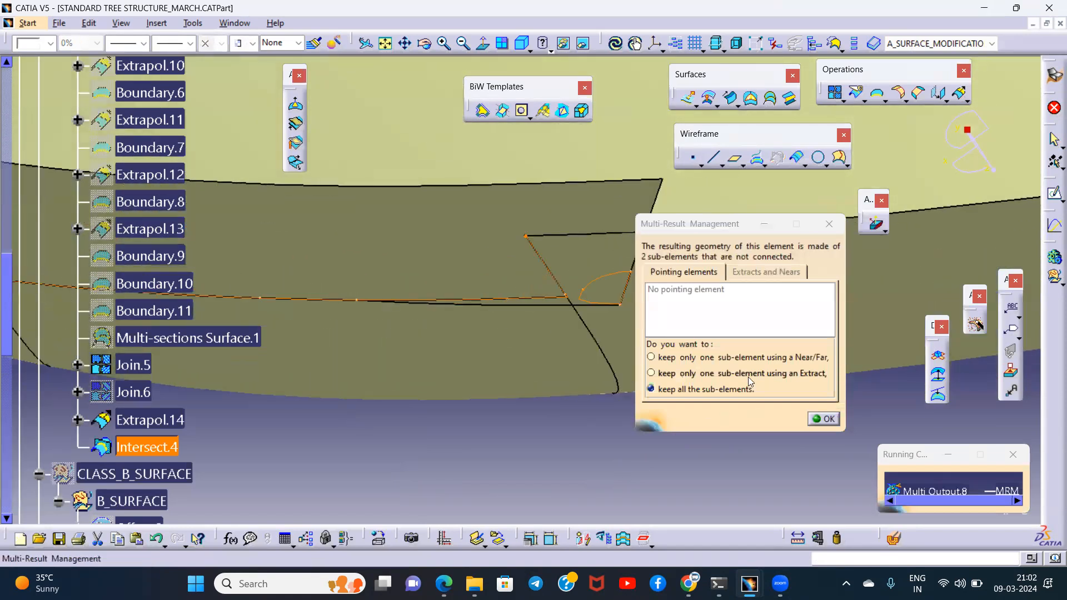
- Keep only one intersection sub-element using an Extract with Point continuity, picking the curve along the notch's slanted edge
left_click(730, 373)
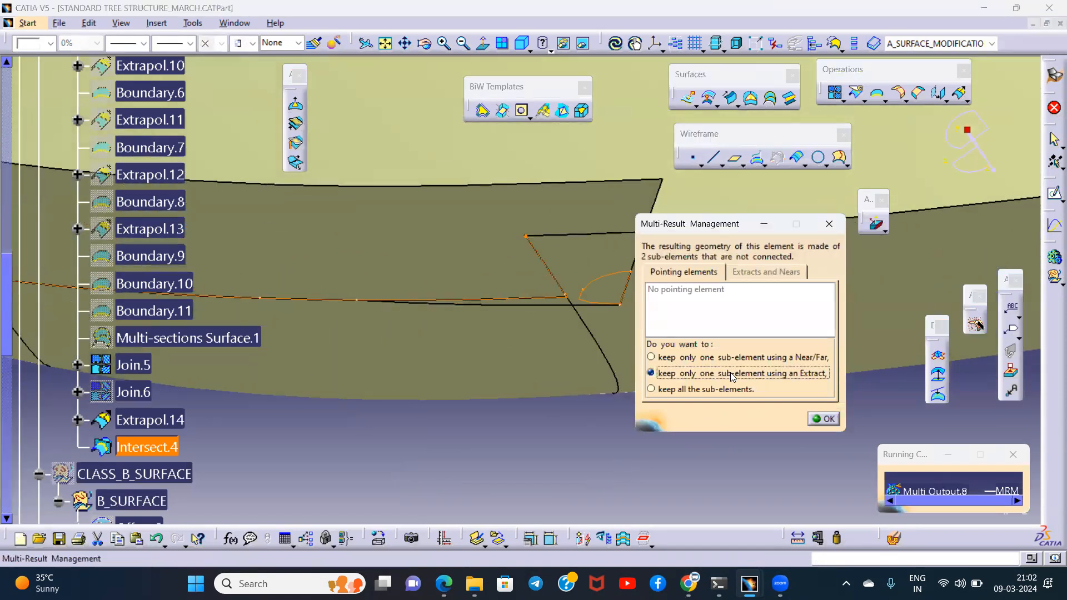
left_click(825, 419)
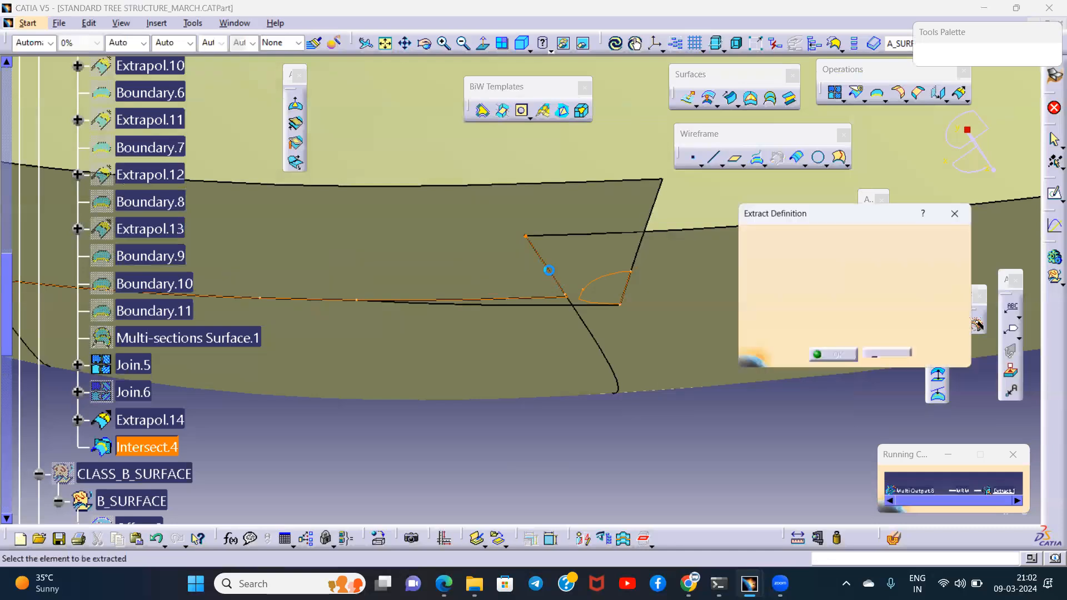
left_click(551, 269)
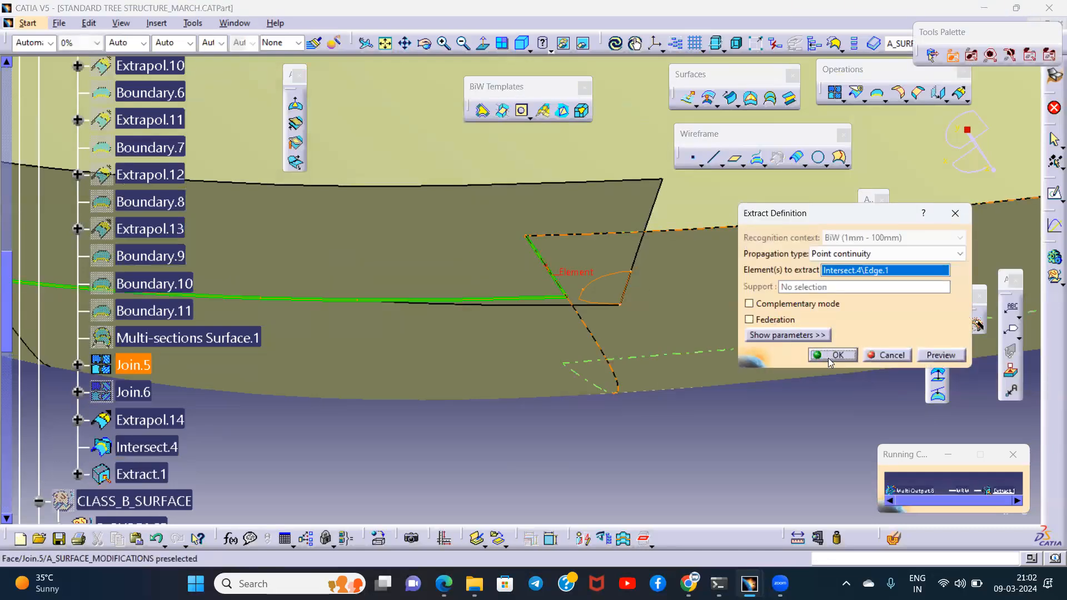
left_click(830, 362)
- Split Extrapol.14 with the curve Extract.1, removing the overlap beyond the notch's slanted edge
middle_click_drag(559, 345, 676, 406)
middle_click_drag(583, 386, 825, 397)
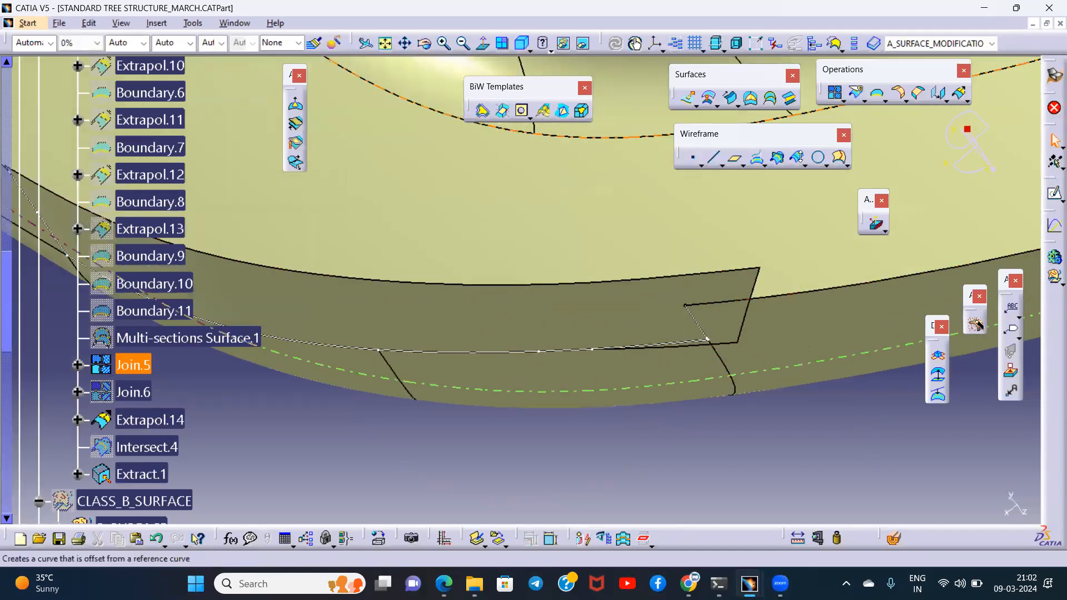
left_click(865, 101)
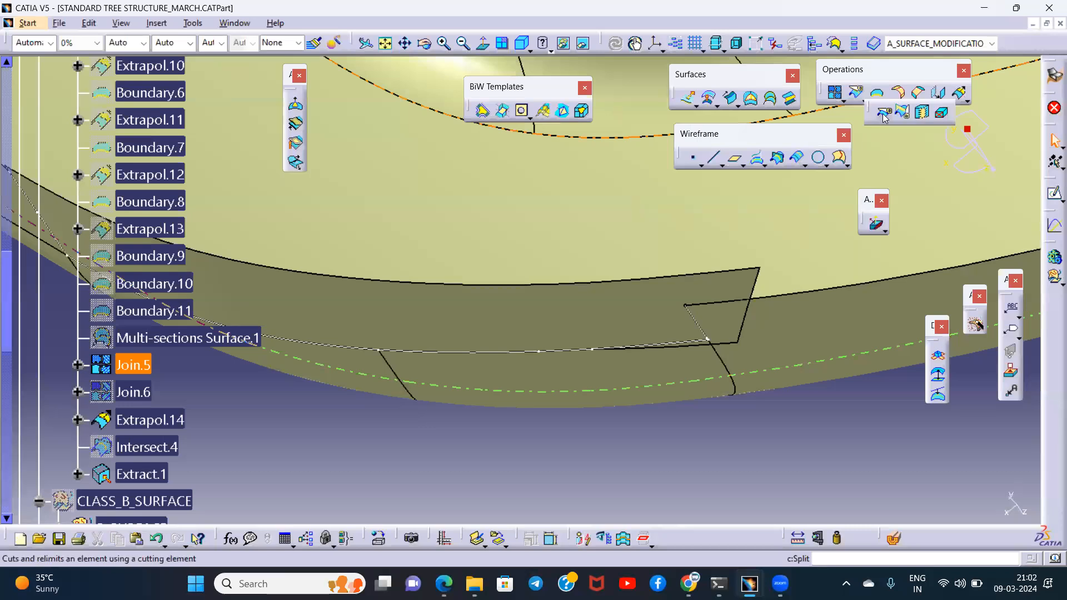
left_click(884, 114)
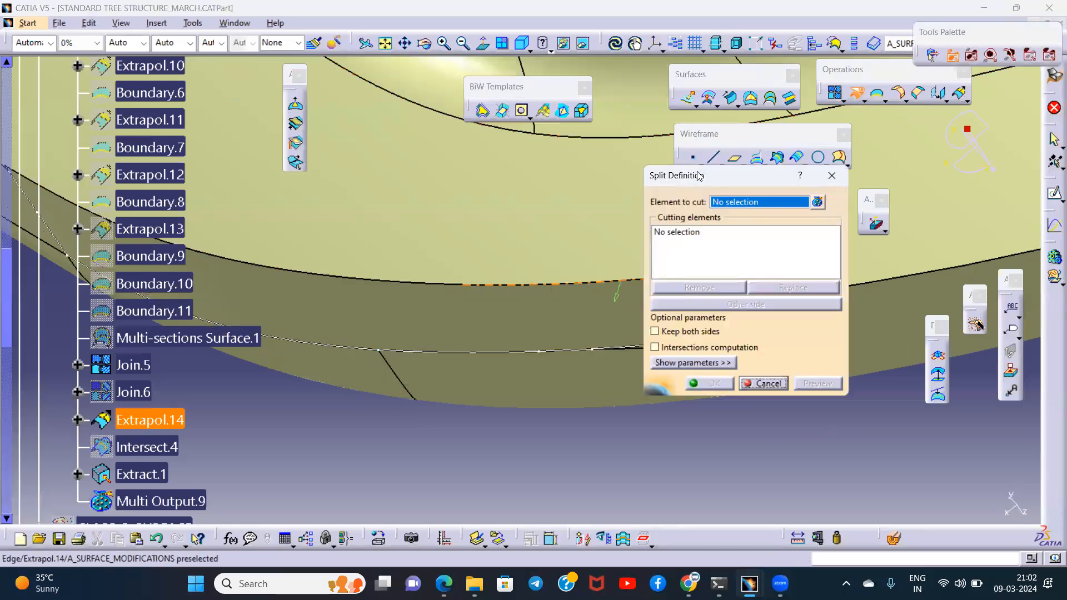
left_click_drag(699, 175, 899, 218)
middle_click_drag(720, 361, 557, 272)
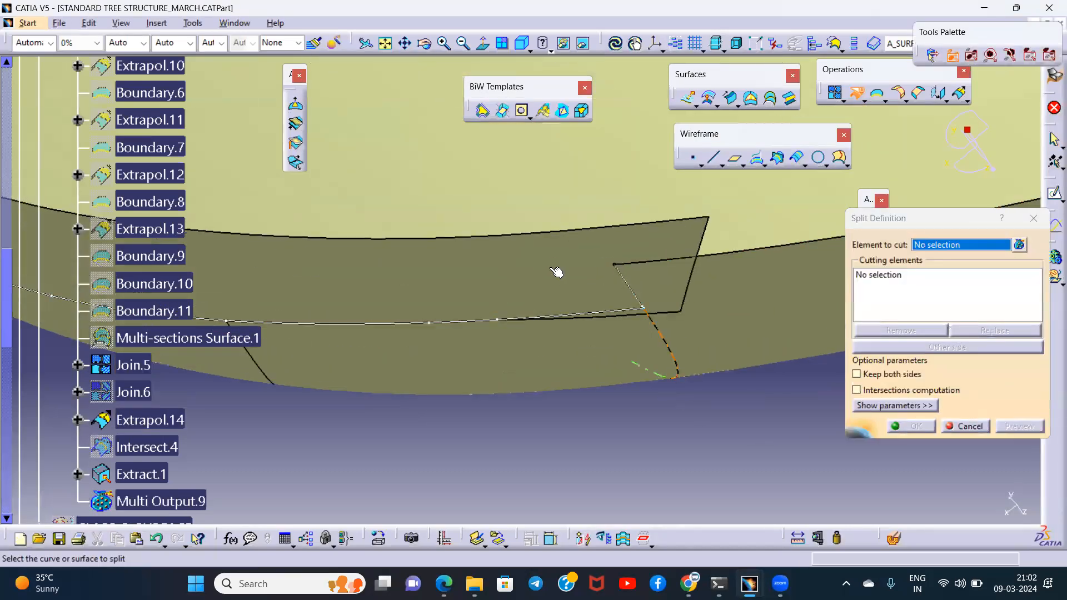
left_click(623, 278)
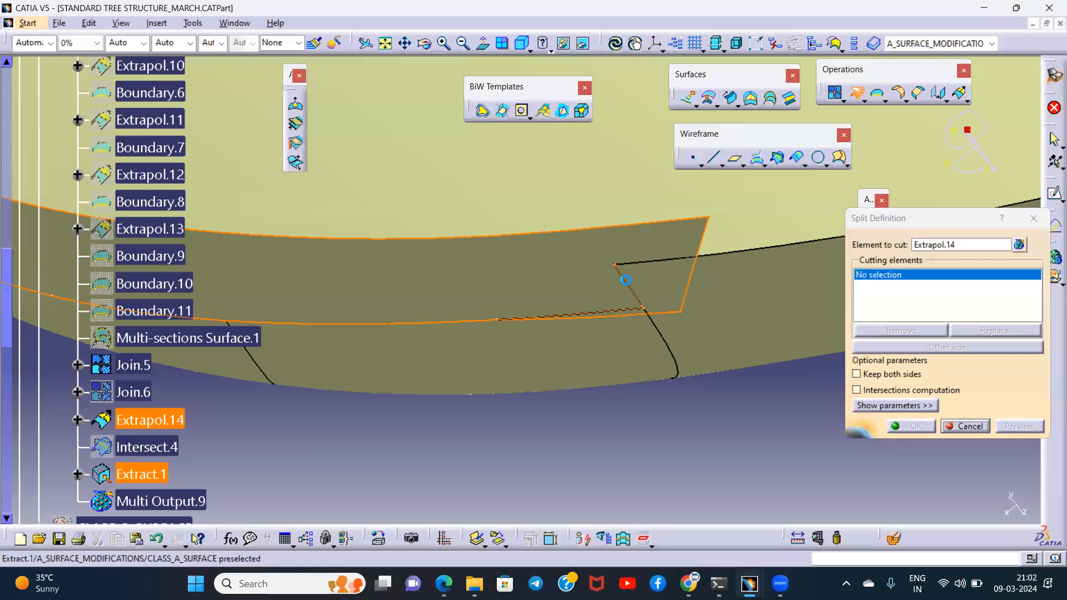
left_click(617, 280)
left_click(917, 427)
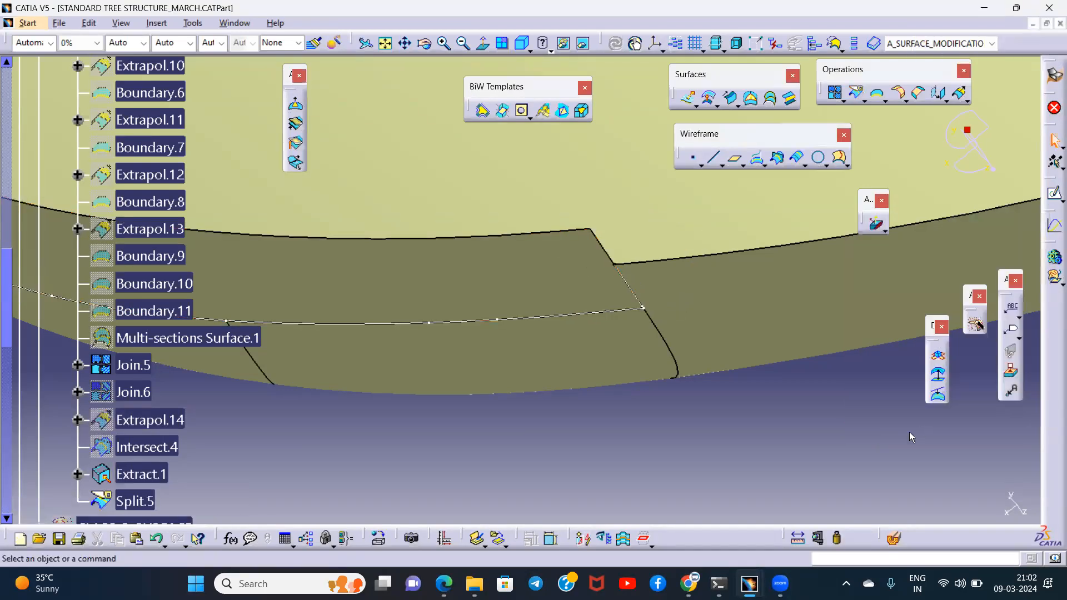
- Join Split.5 with the main surface Join.5, using a merging distance of 0.01 mm
key("space")
middle_click_drag(694, 289, 645, 355)
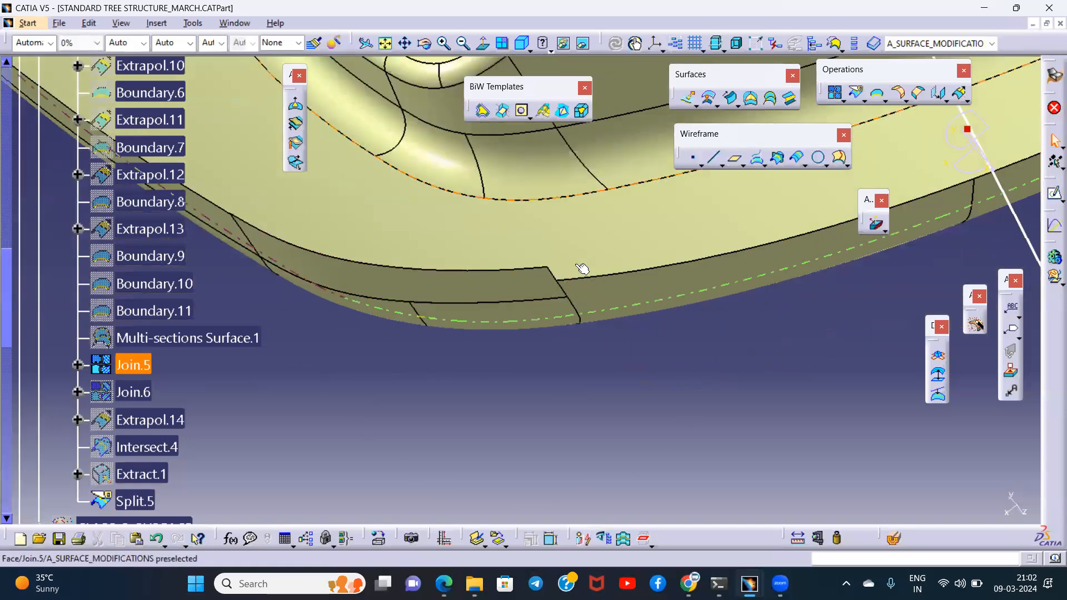
scroll(183, 353, "down", 5)
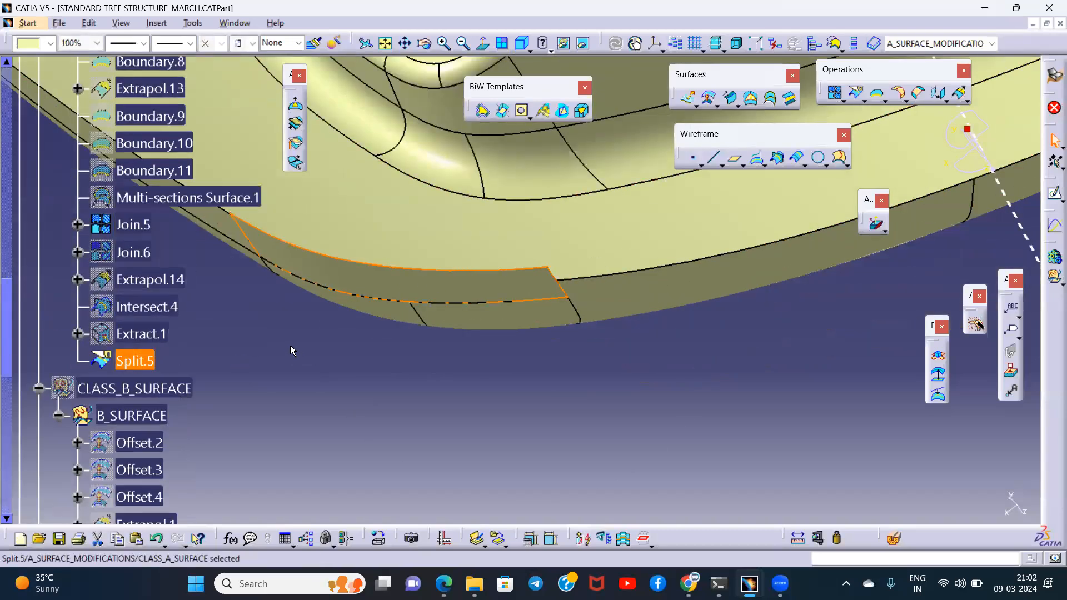
middle_click_drag(322, 290, 351, 311)
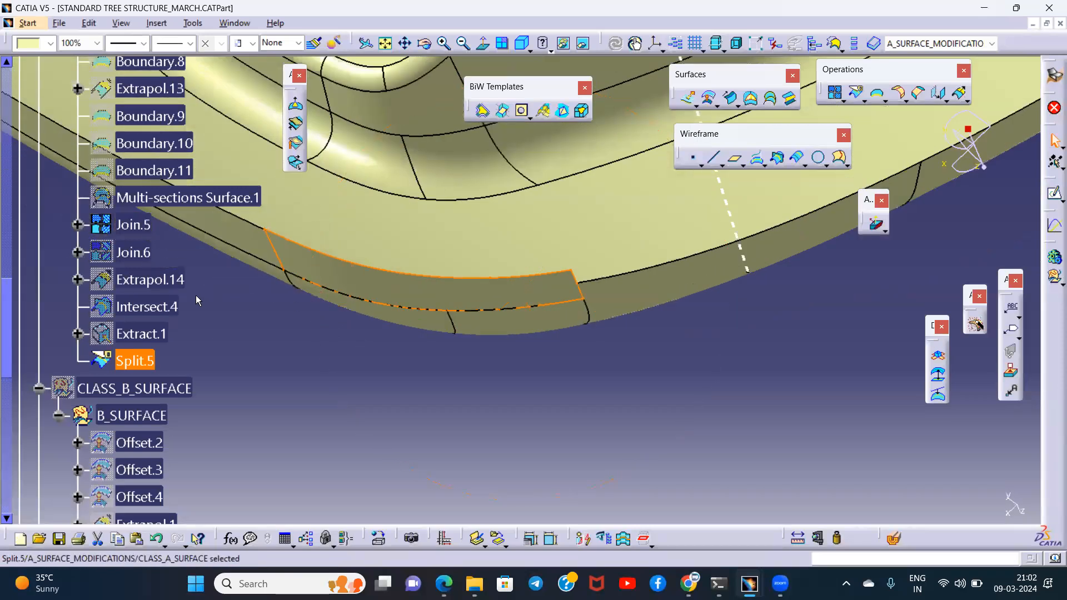
left_click(132, 224, "ctrl")
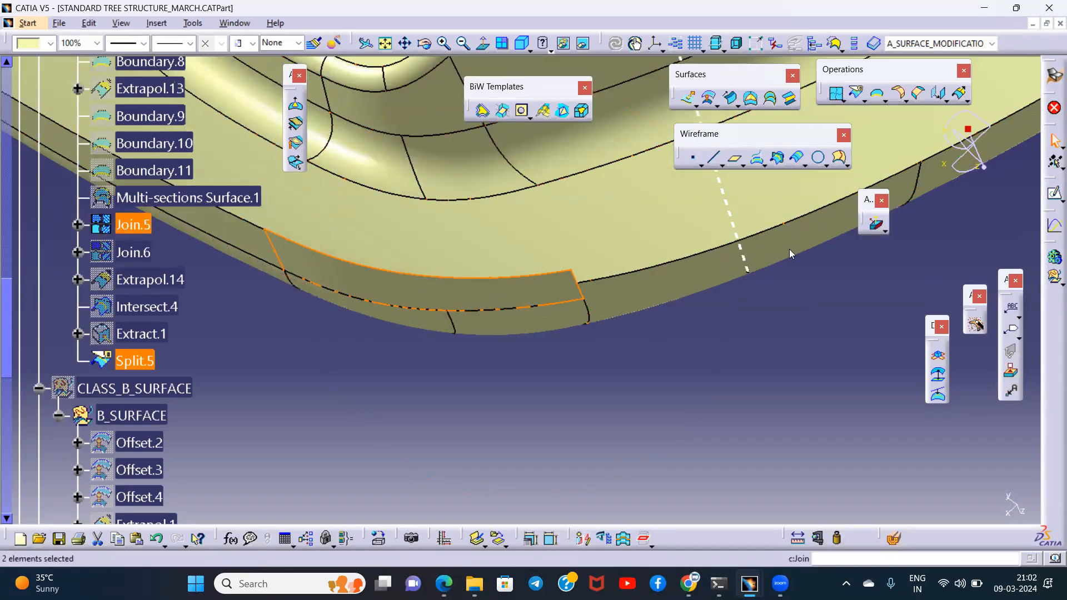
key("Return")
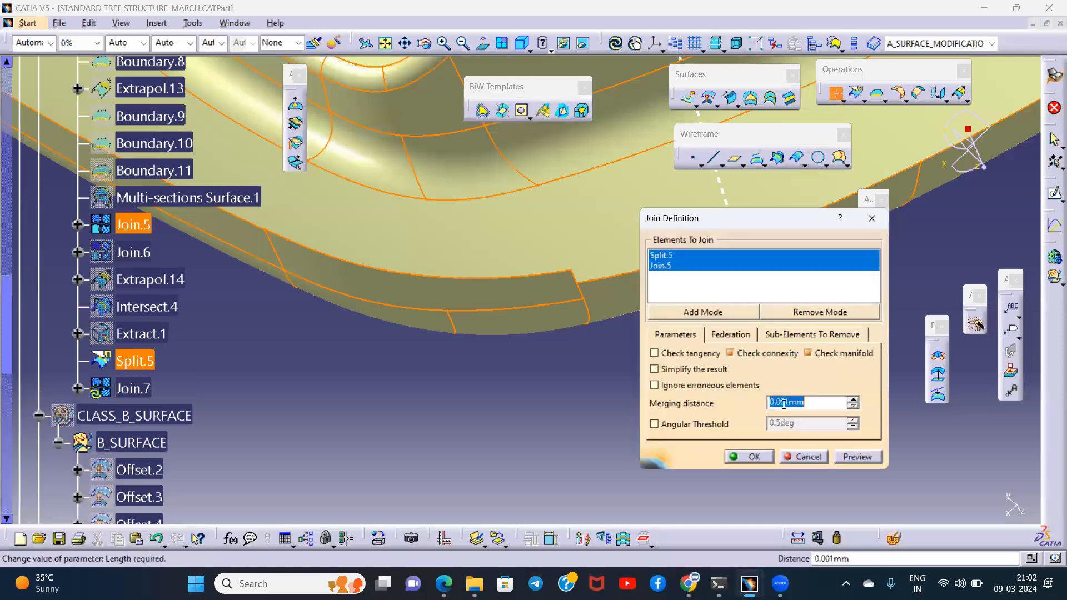
left_click(861, 453)
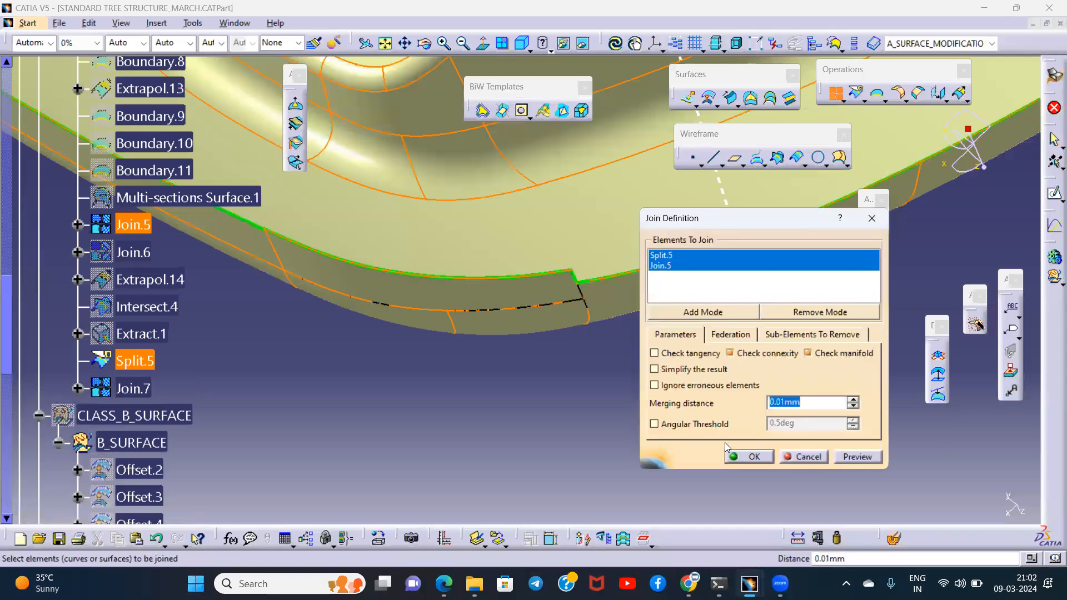
left_click(732, 455)
middle_click_drag(620, 381, 759, 389)
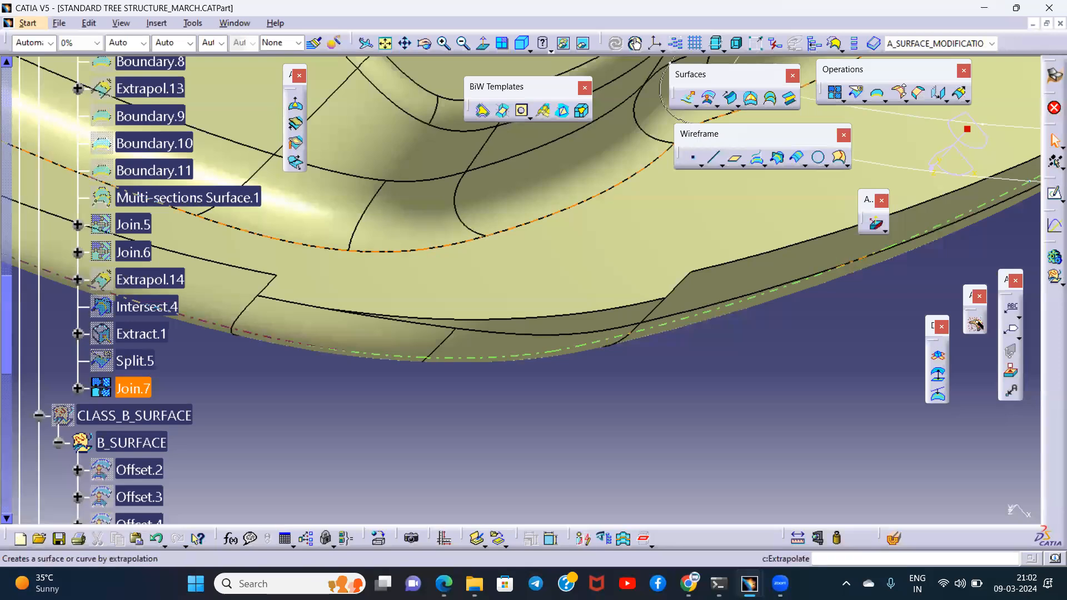
left_click(957, 93)
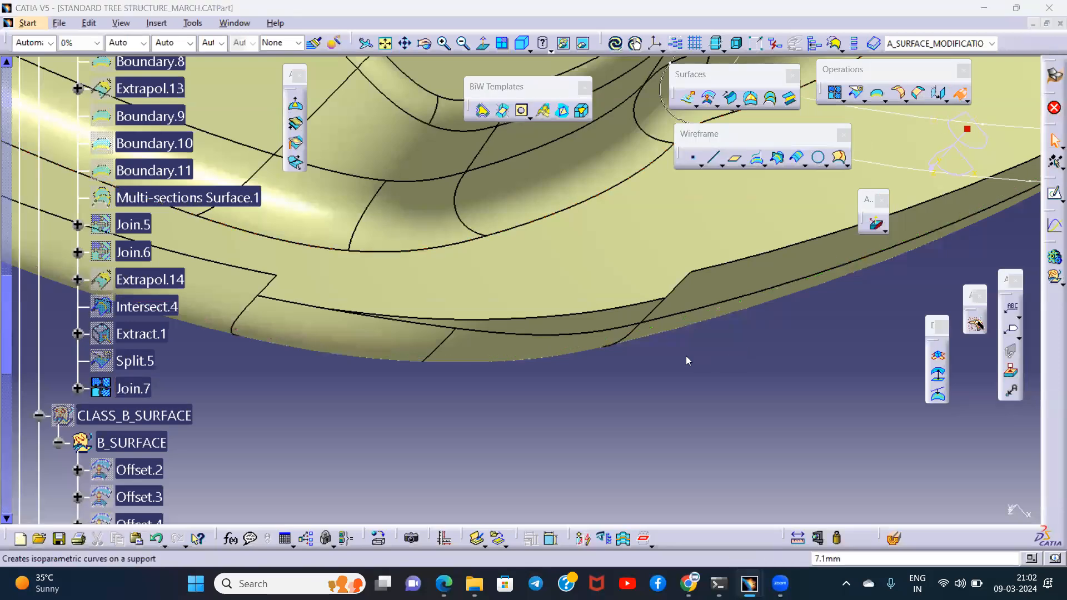
middle_click_drag(610, 348, 579, 305)
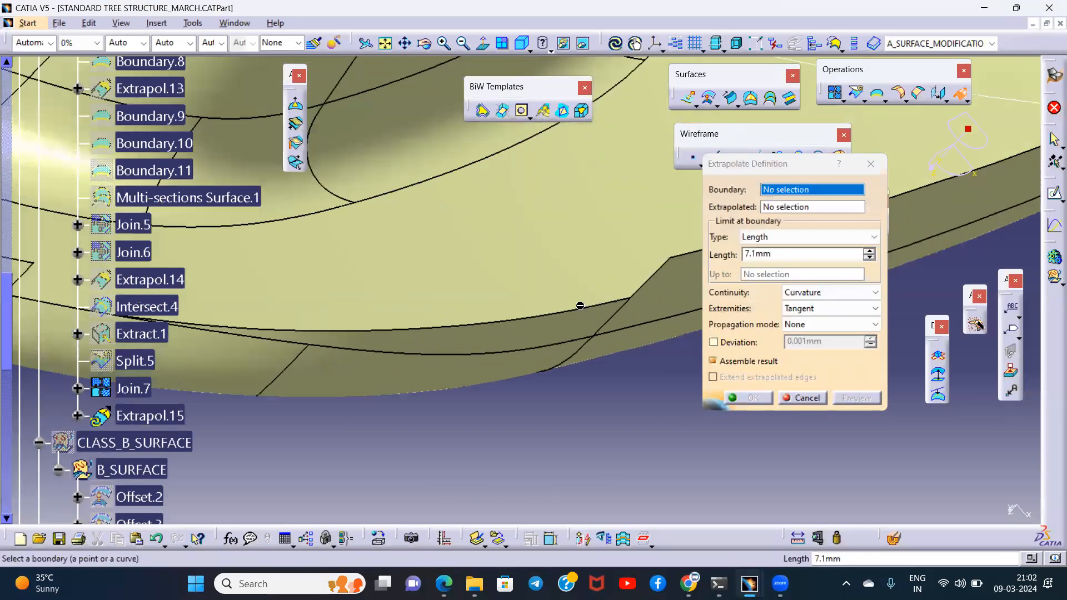
left_click(575, 300)
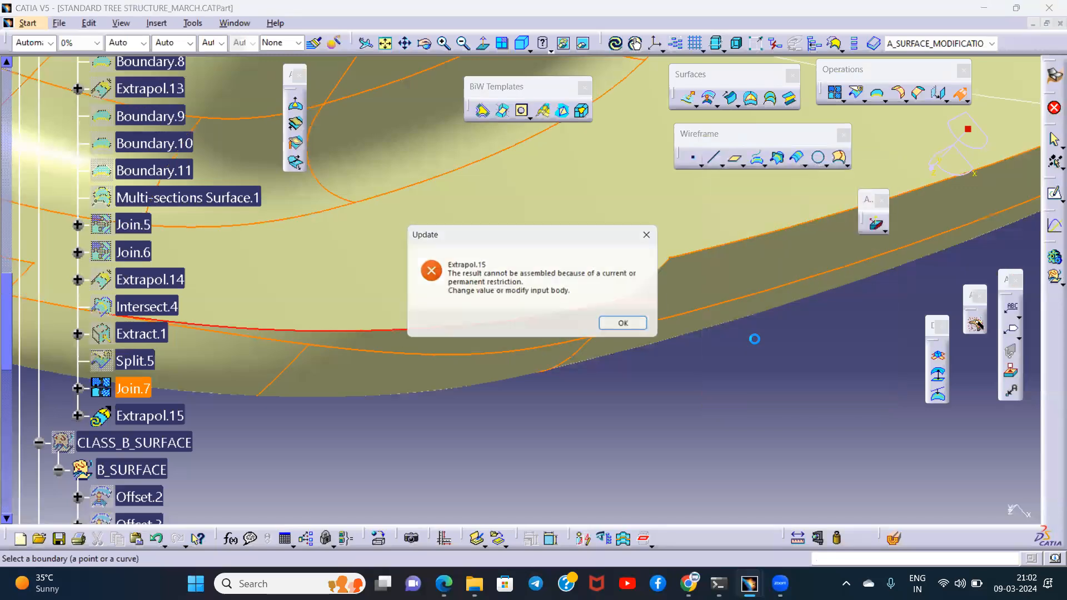
left_click(624, 321)
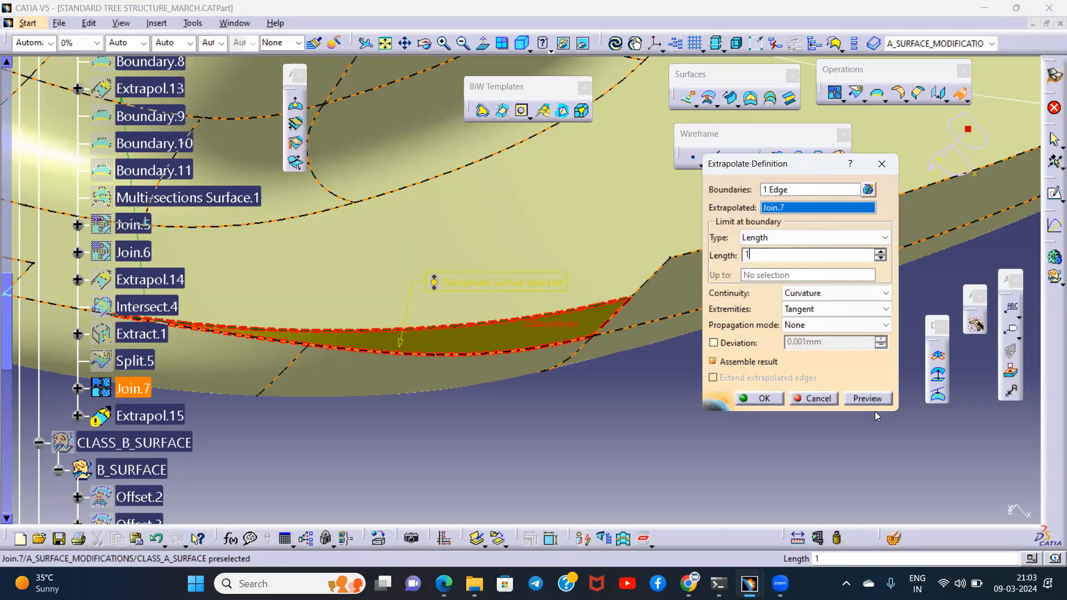
key("Escape")
key("Escape")
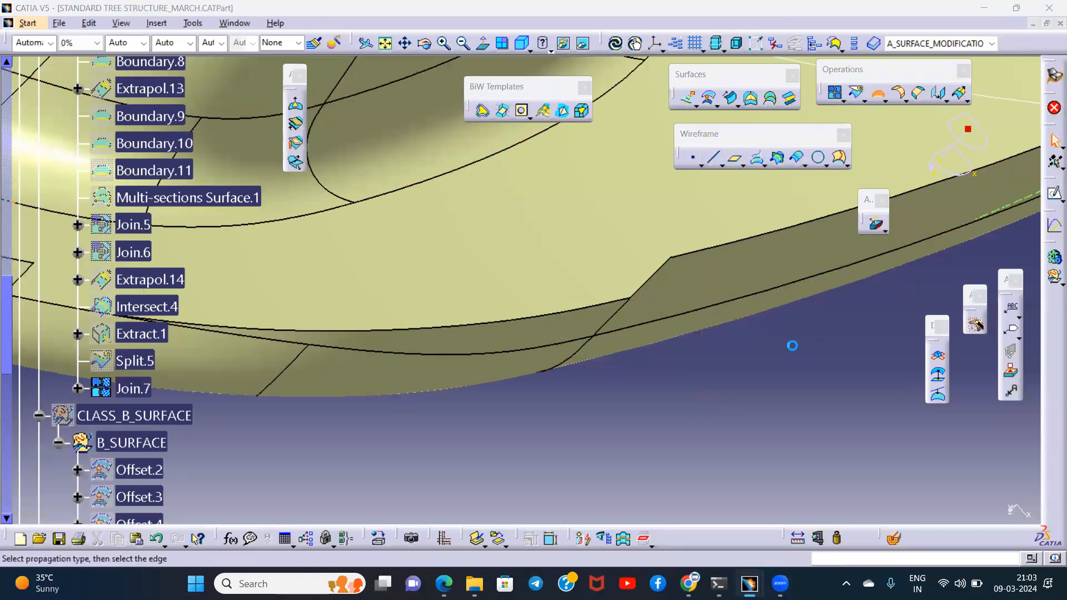
- Create four separate boundary curves with No propagation on consecutive segments of Join.7's upper rim edge, starting at the closed notch side
left_click(829, 256)
left_click(778, 301)
middle_click_drag(584, 334, 528, 231)
left_click(590, 236)
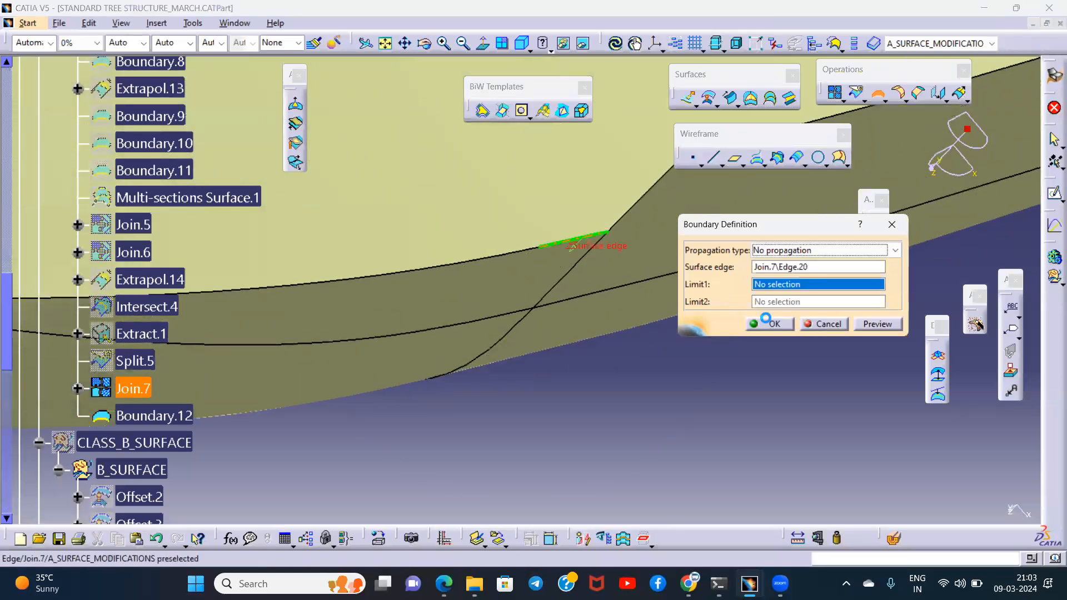
left_click(769, 323)
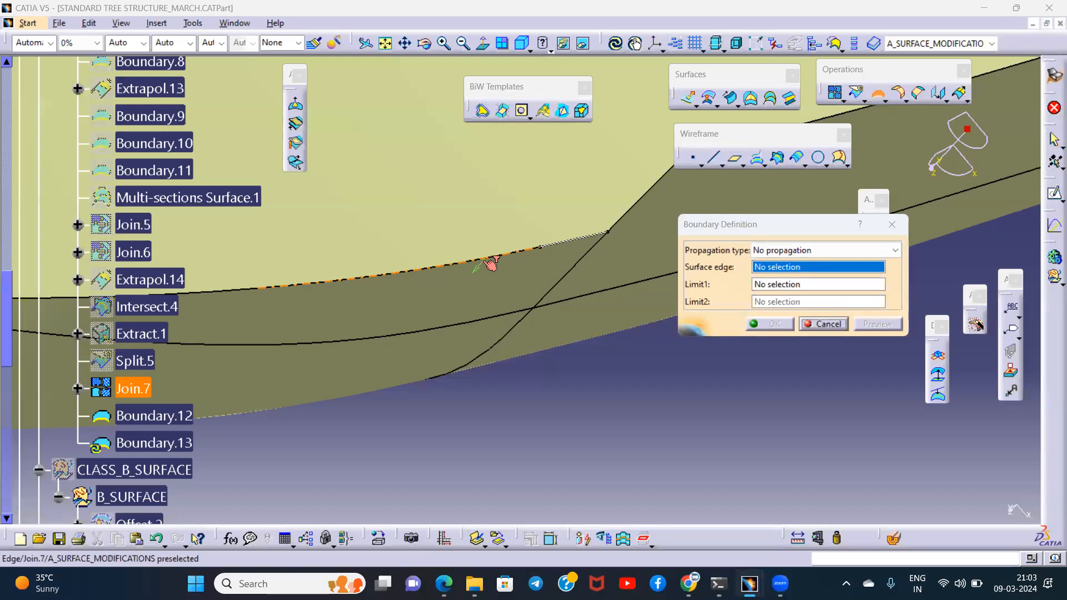
left_click(776, 323)
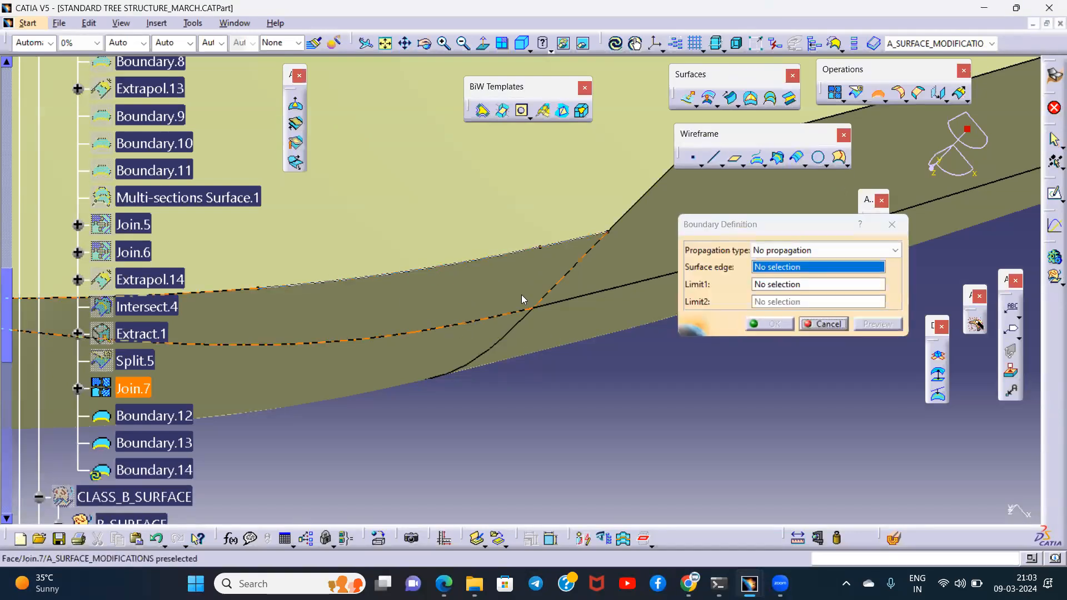
left_click(436, 278)
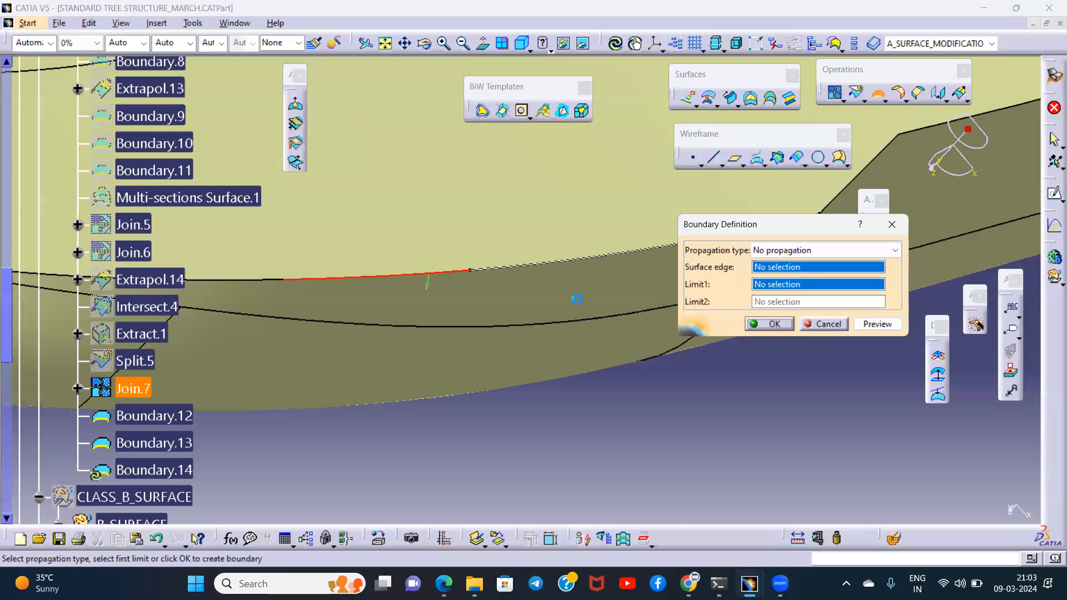
left_click(774, 324)
middle_click_drag(599, 304, 892, 193)
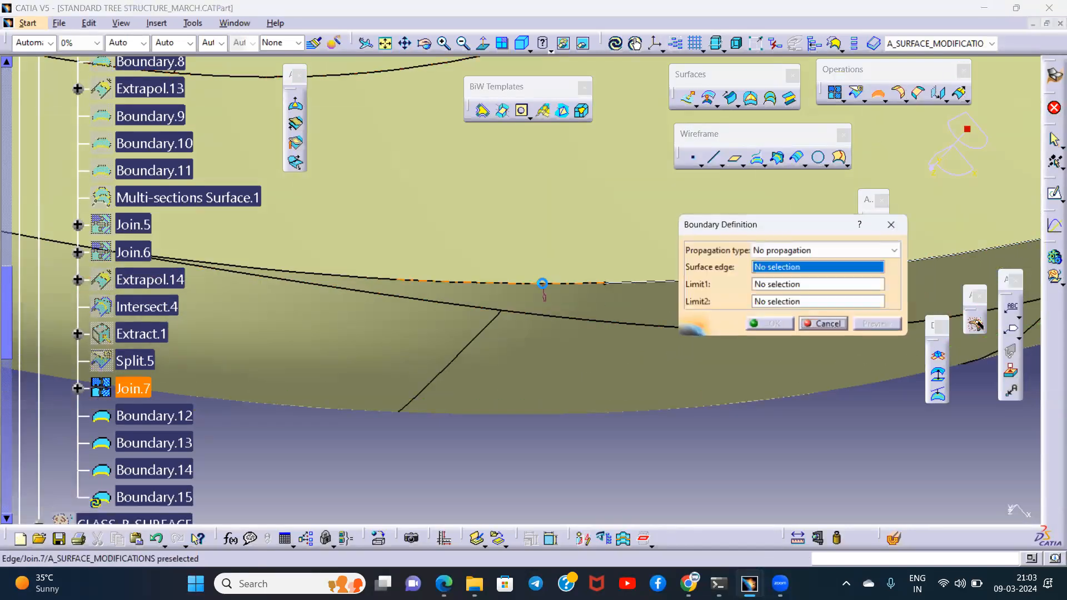
left_click(770, 324)
- Extrapolate Join.7 by 2 mm from each of the boundaries 12 to 15, with Curvature continuity and Tangent extremities
middle_click_drag(576, 274, 630, 293)
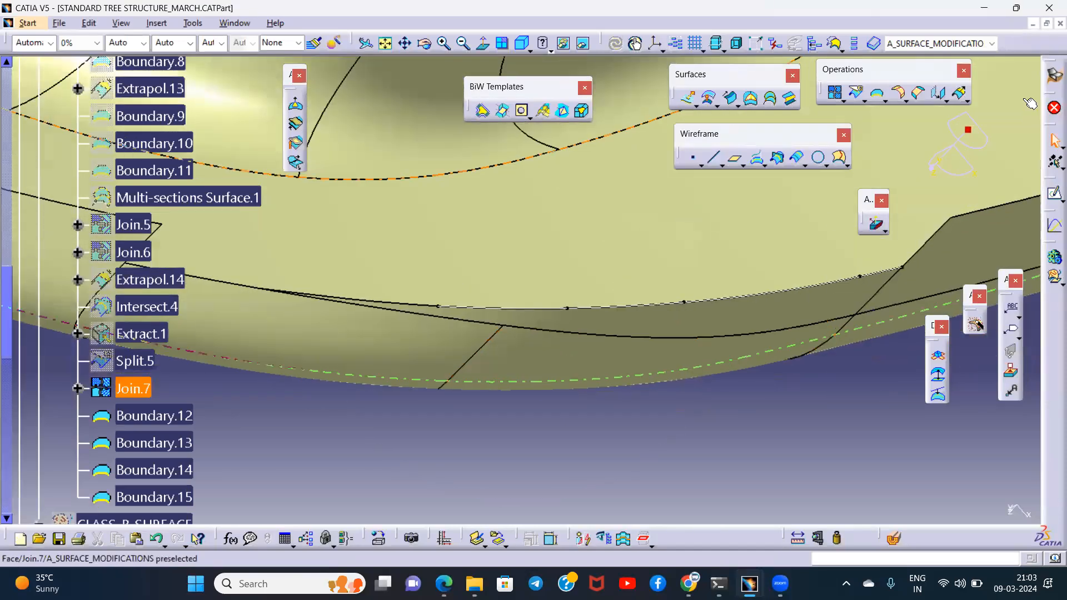
left_click(961, 95)
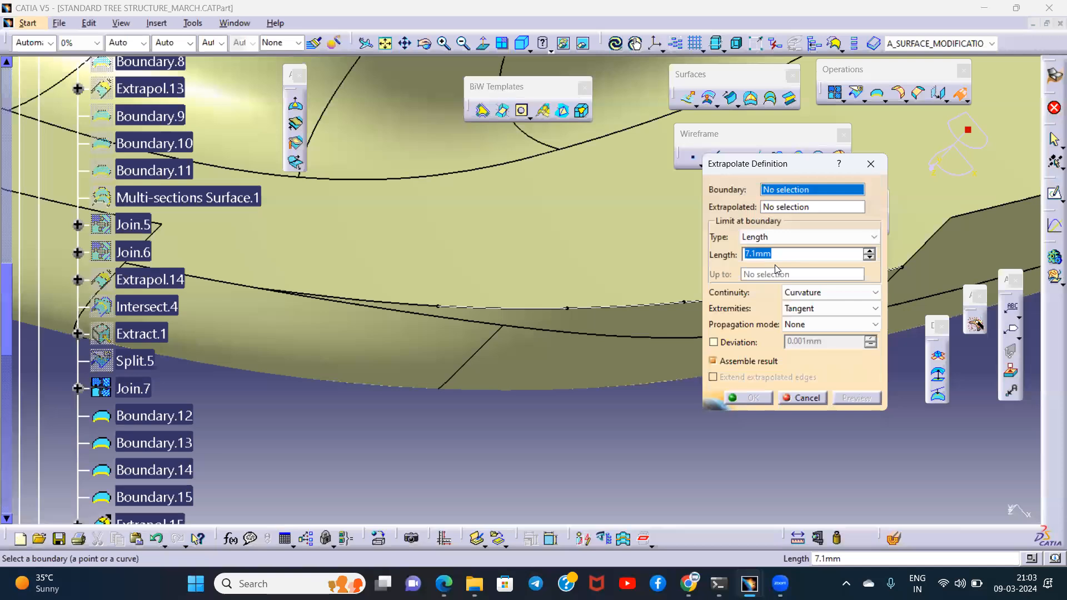
middle_click_drag(589, 274, 395, 257)
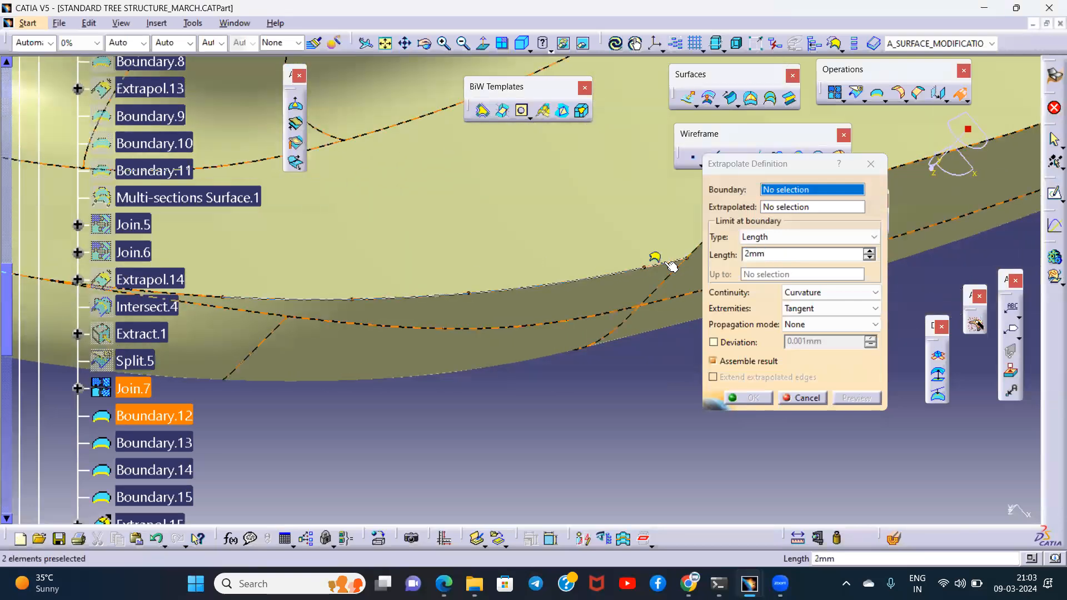
left_click(629, 287)
left_click(750, 398)
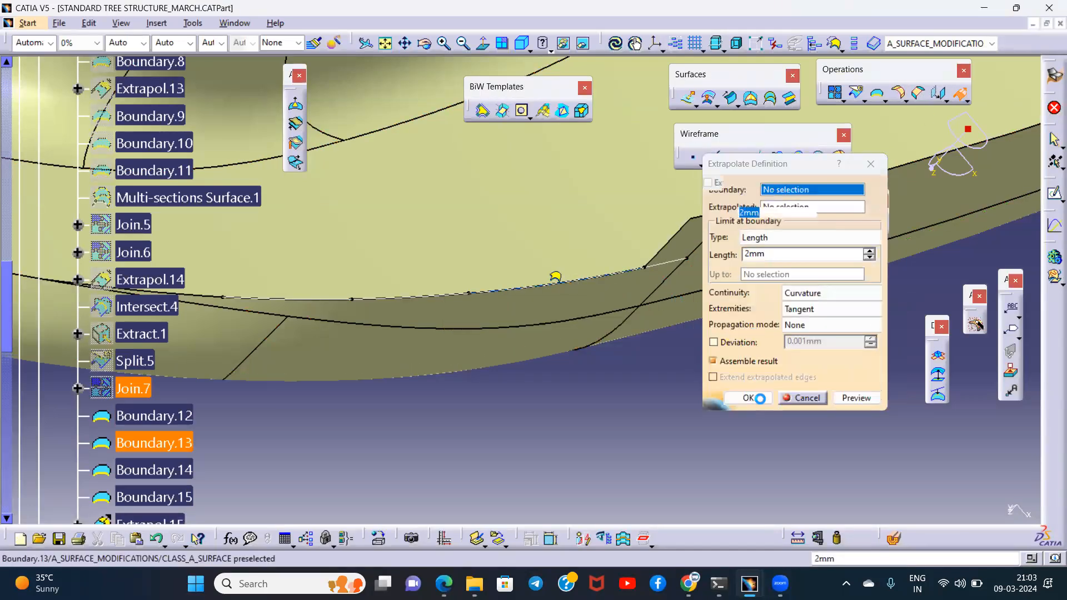
left_click(761, 398)
left_click(960, 95)
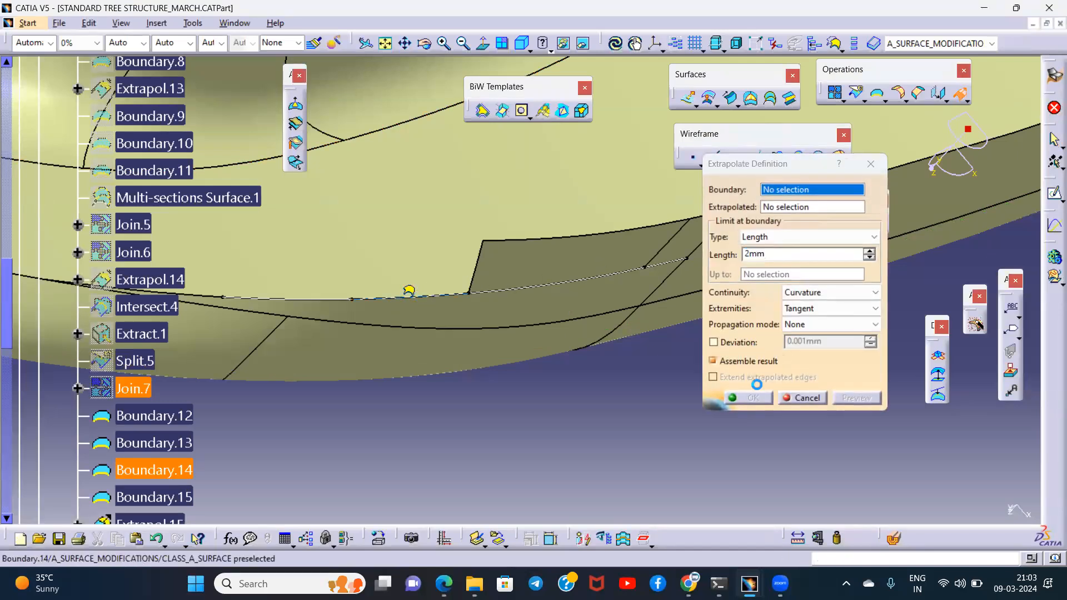
left_click(751, 398)
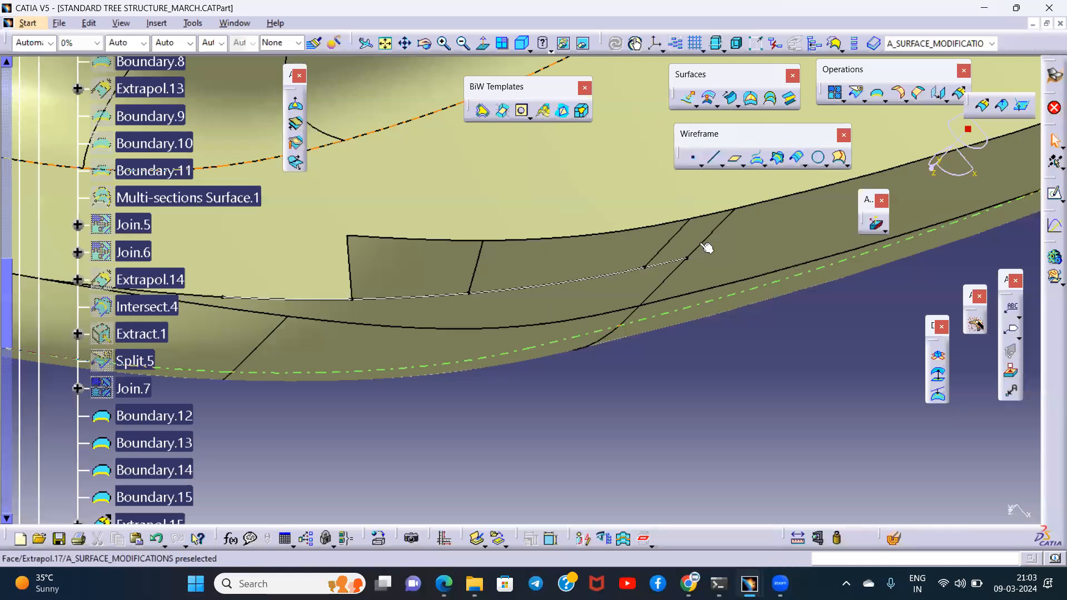
left_click(982, 105)
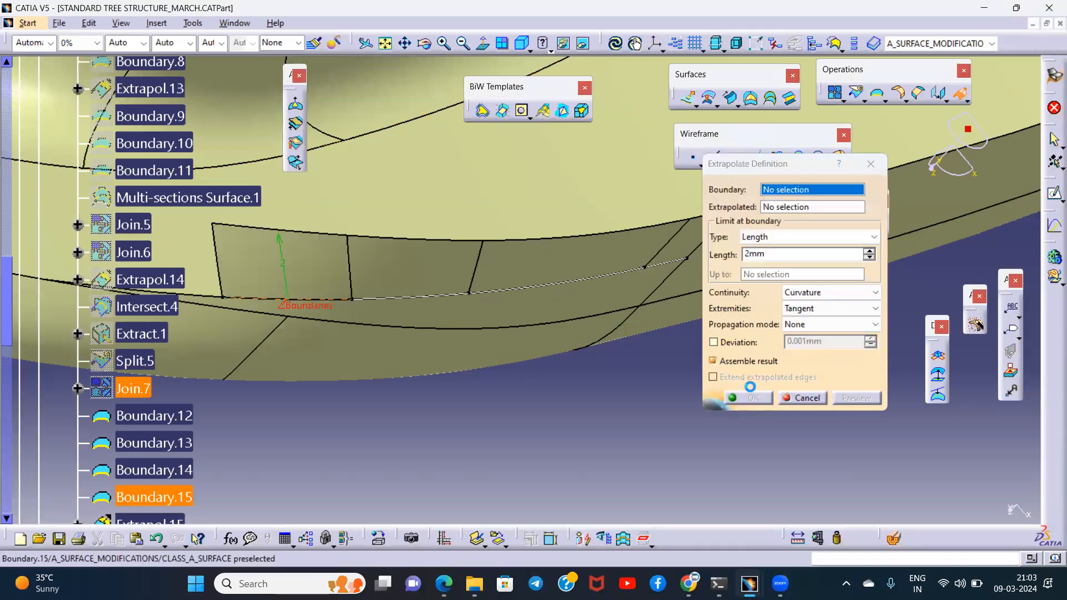
left_click(749, 398)
- Hide the used boundary curves Boundary.15 and Boundary.14
middle_click_drag(205, 330, 599, 325)
double_click(689, 319)
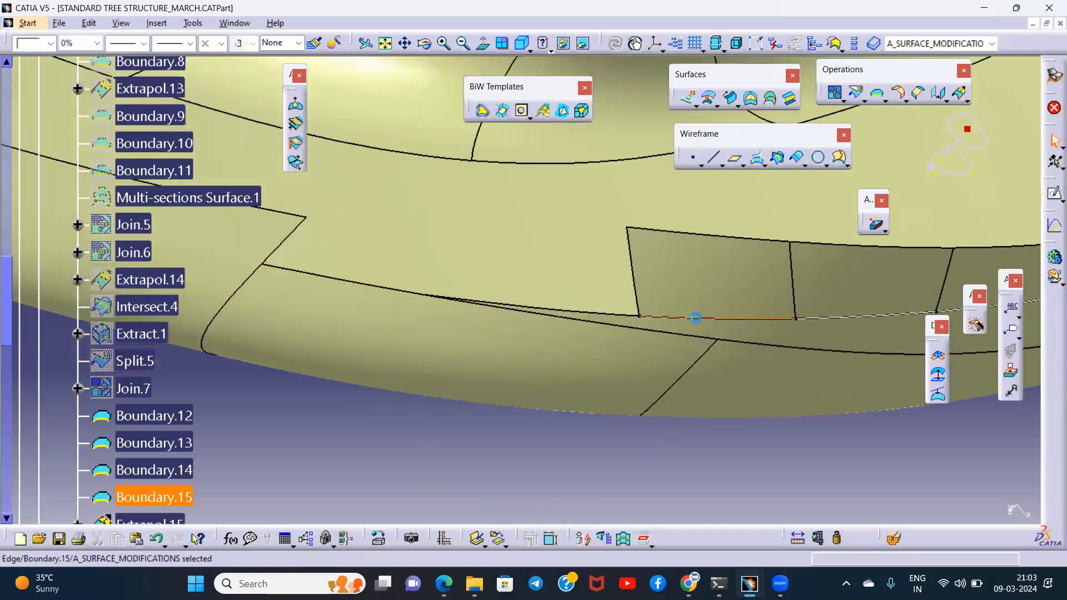
middle_click_drag(519, 350, 558, 350)
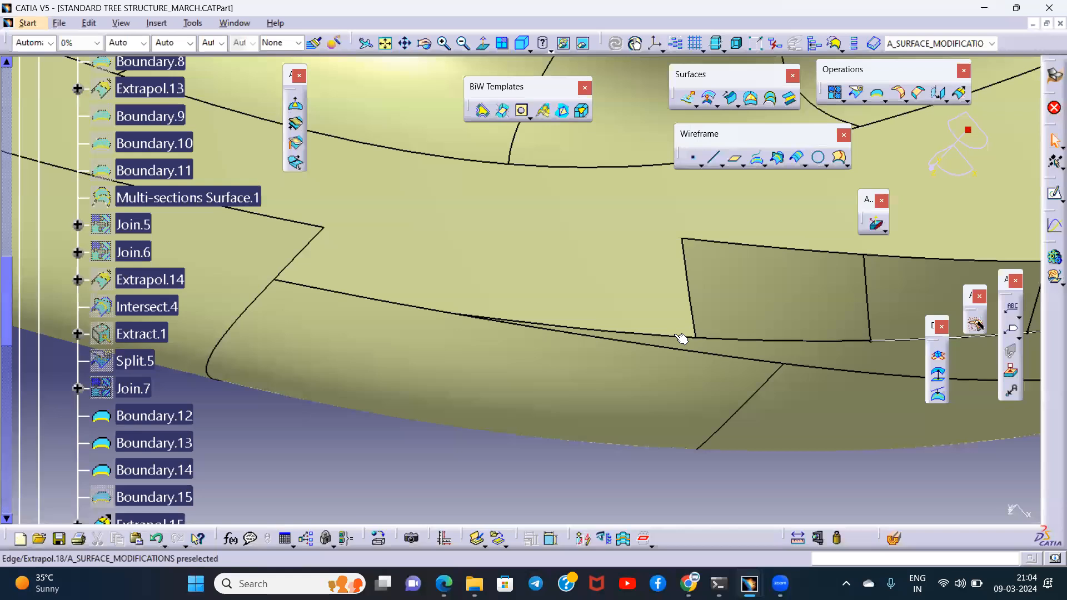
middle_click_drag(806, 345, 685, 330)
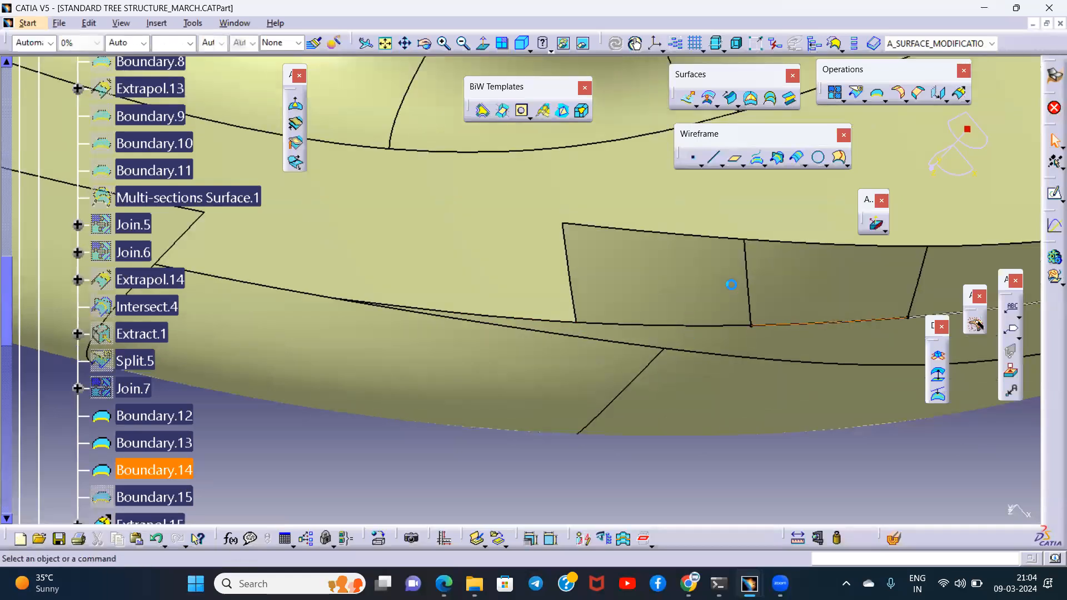
- Extrapolate Extrapol.18 by 2 mm from a No propagation boundary on its next rim edge segment, and hide the remaining boundary curves
left_click(513, 319)
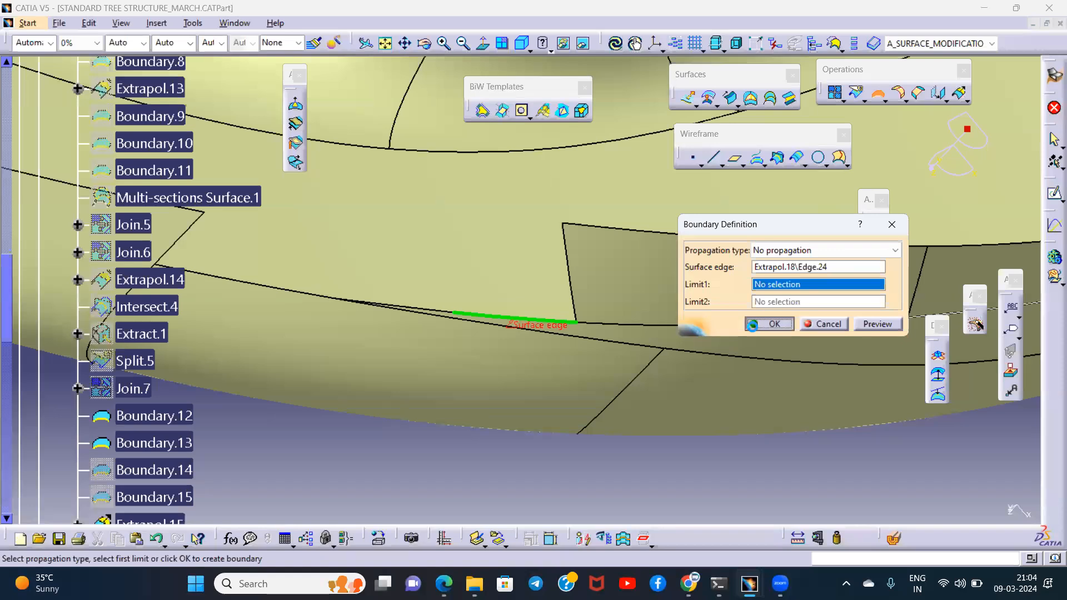
left_click(752, 325)
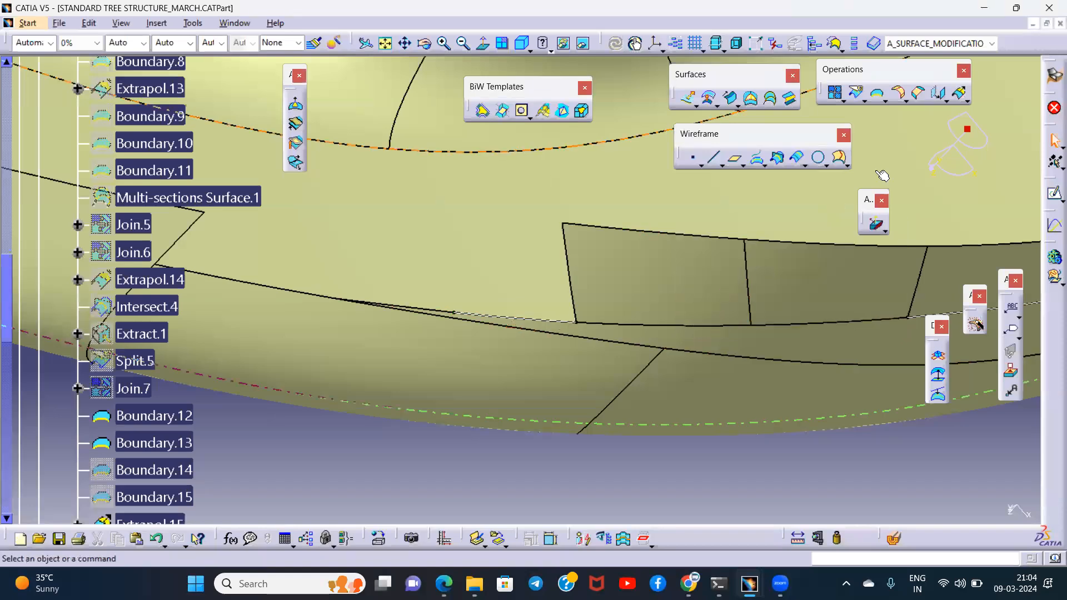
left_click(504, 318)
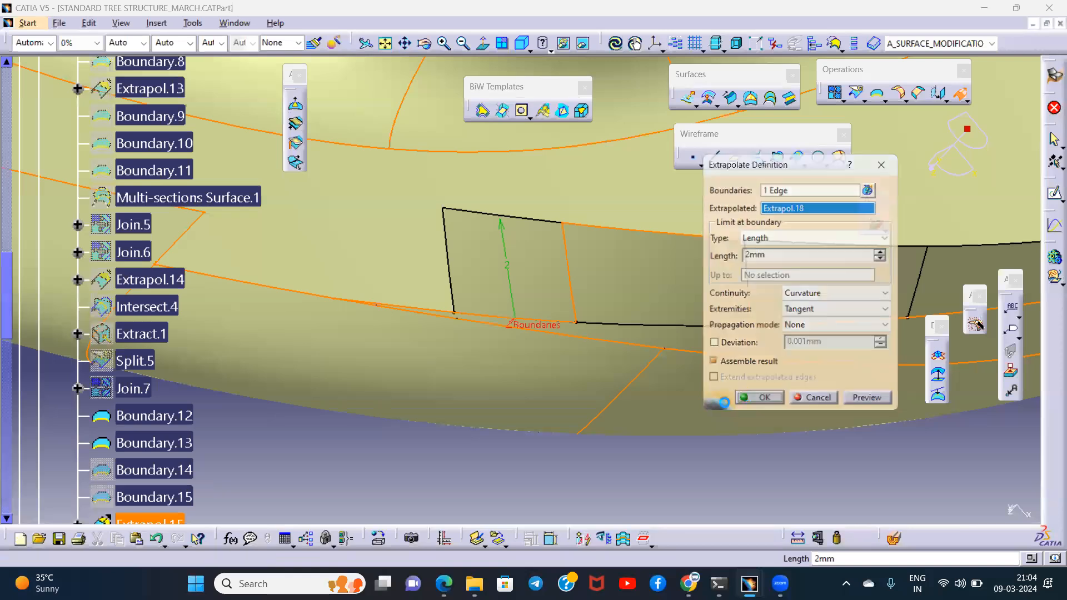
middle_click_drag(487, 359, 606, 378)
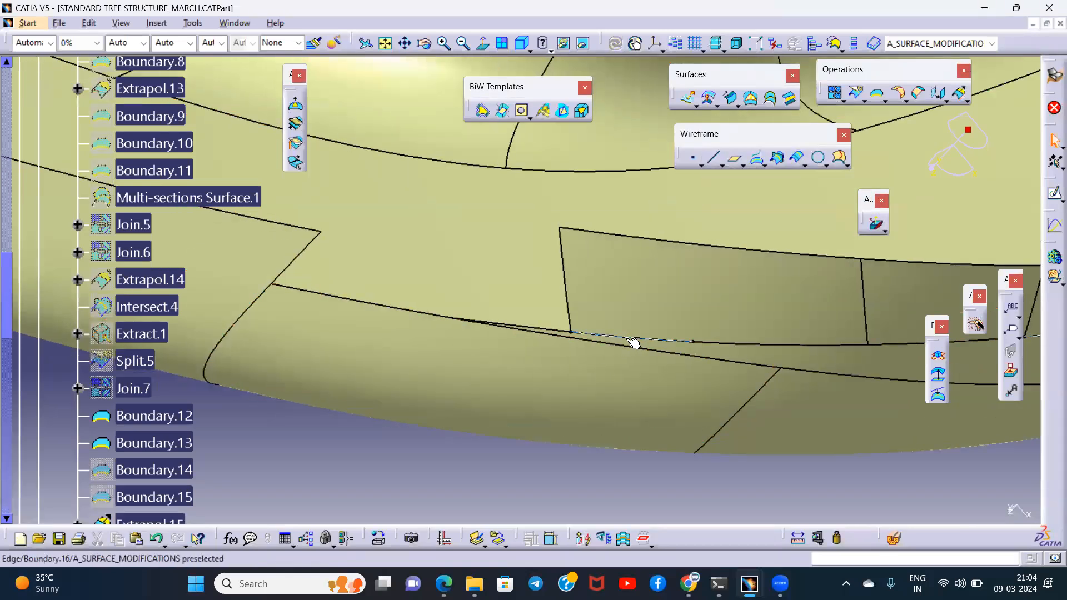
middle_click_drag(771, 339, 599, 421)
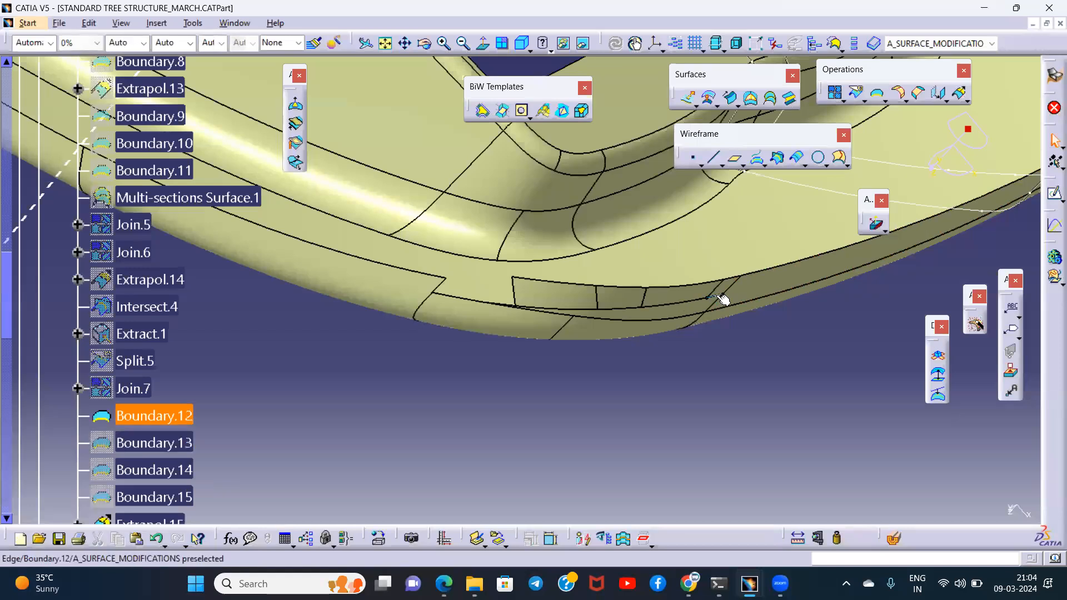
- Try to join Extrapol.15, Extrapol.16, Extrapol.17 and Extrapol.19 with a merging distance of 0.01 mm
scroll(159, 386, "down", 4)
left_click(167, 380)
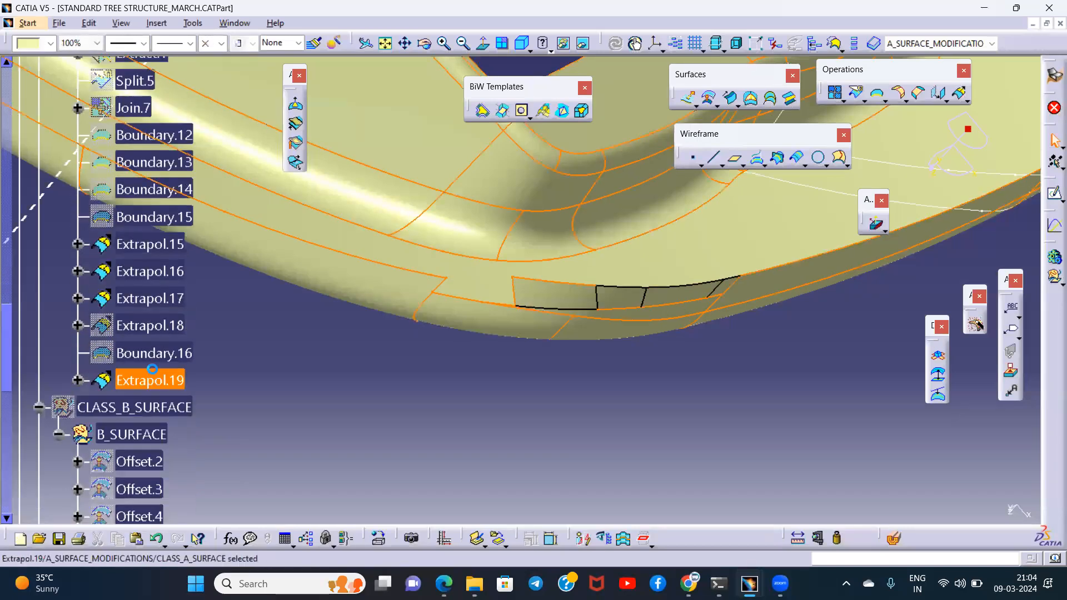
left_click(154, 301, "ctrl")
left_click(150, 271, "ctrl")
left_click(150, 244, "ctrl")
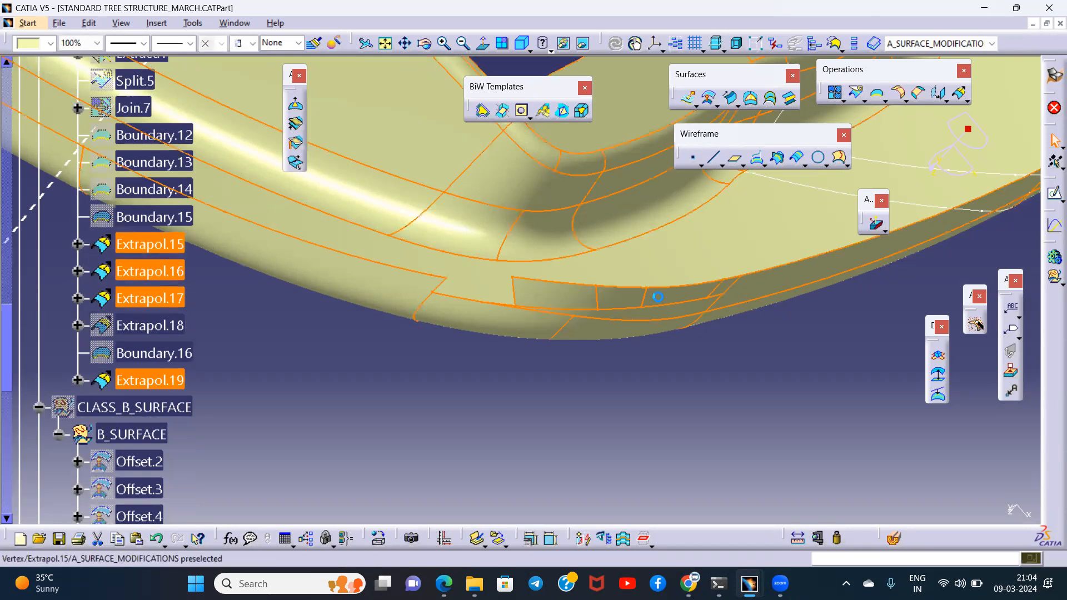
left_click(835, 93)
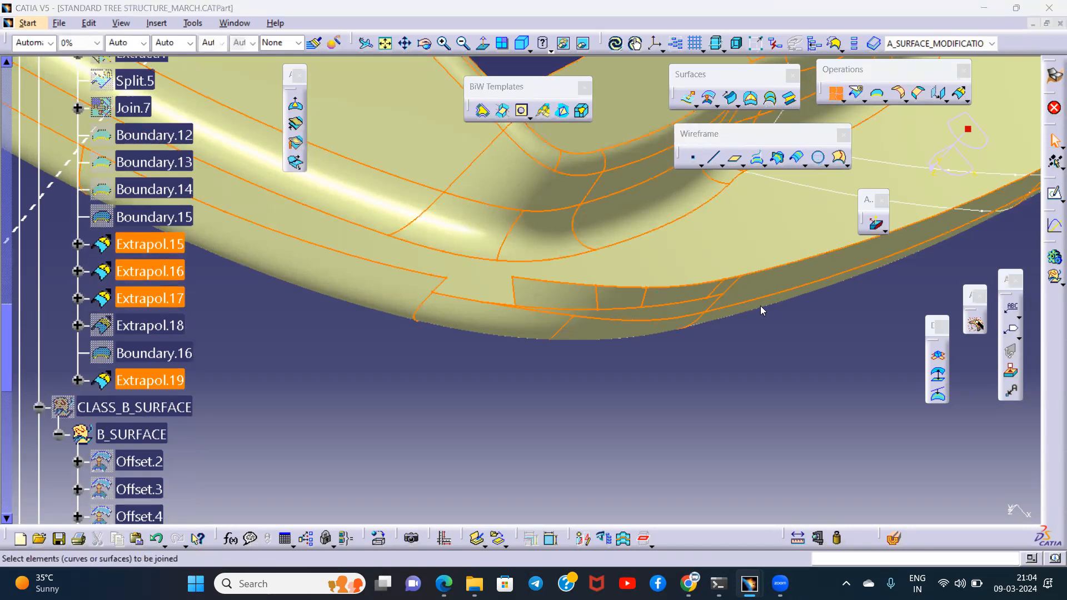
left_click(780, 401)
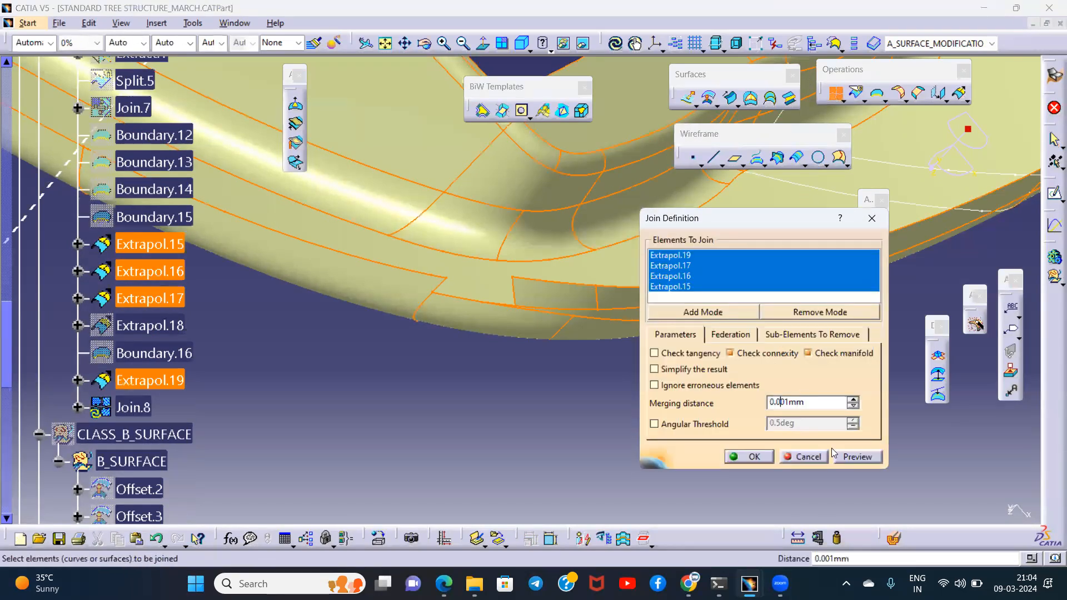
left_click(570, 326)
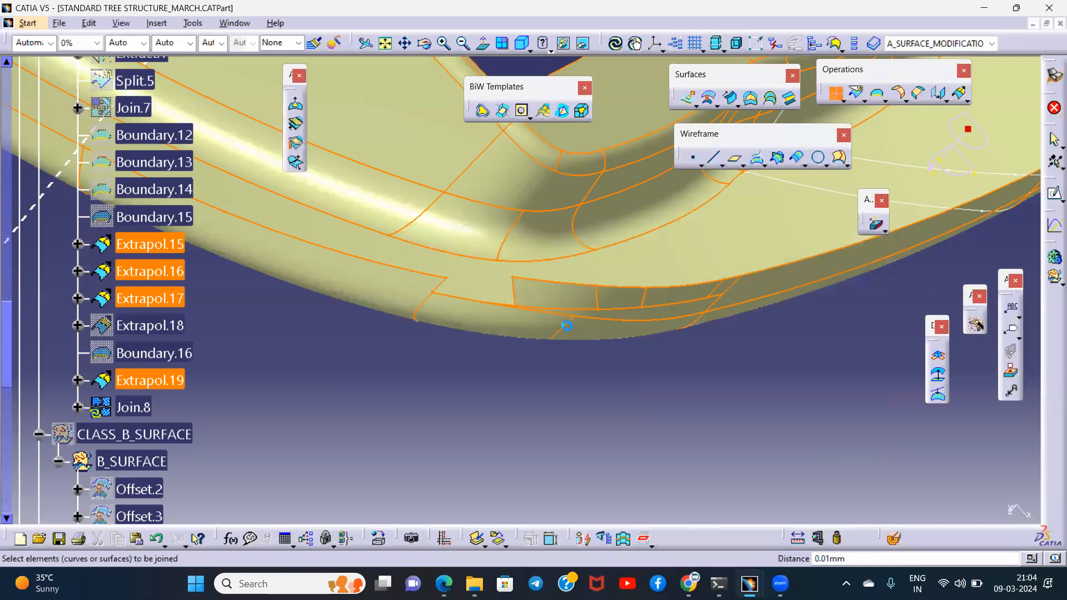
- Examine the flagged spots of the join preview along the extended rim edge, and discard the join
middle_click_drag(519, 305, 529, 319)
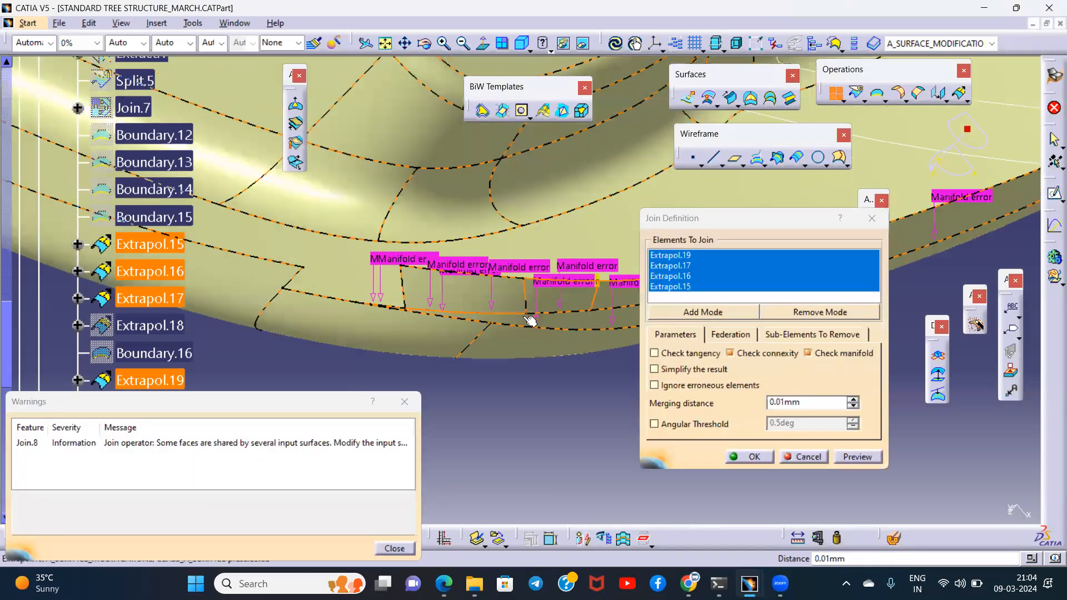
left_click(407, 403)
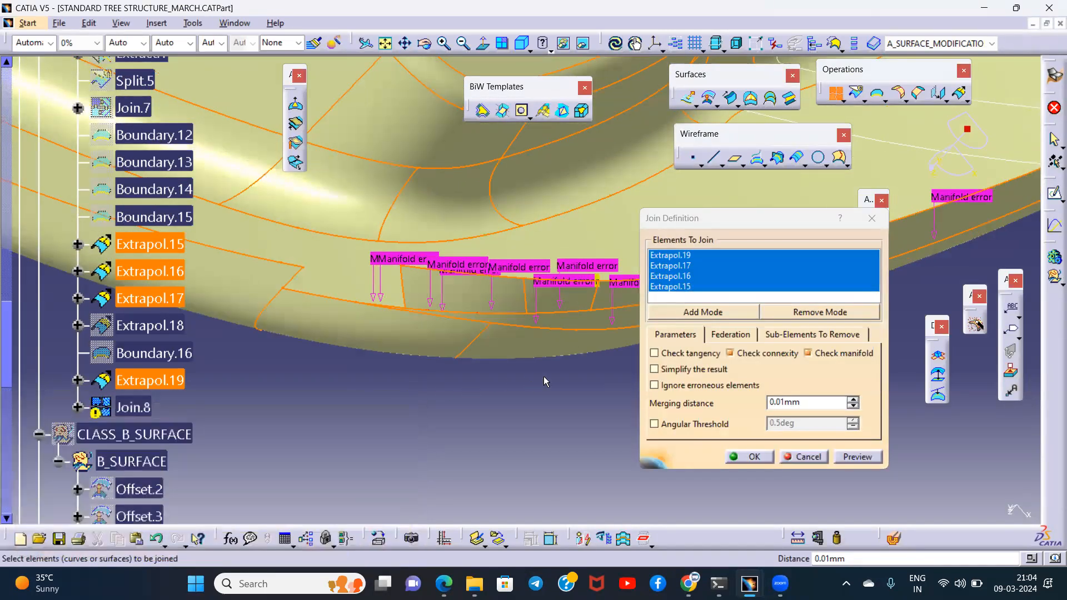
middle_click_drag(491, 372, 494, 311)
middle_click_drag(430, 332, 441, 272)
middle_click_drag(379, 288, 524, 338)
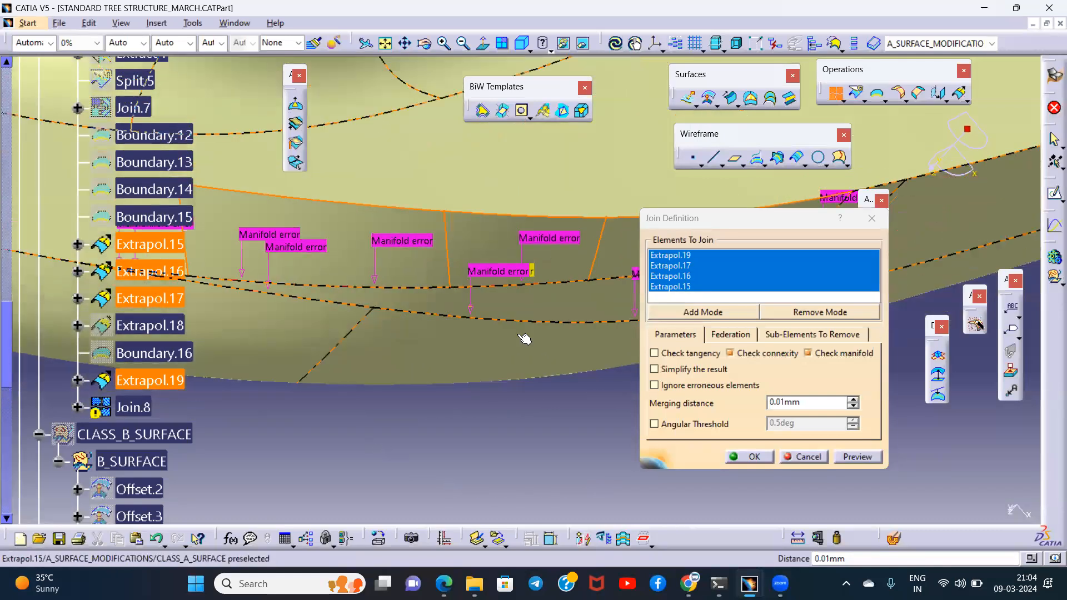
middle_click_drag(447, 332, 533, 410)
key("Escape")
left_click(537, 413)
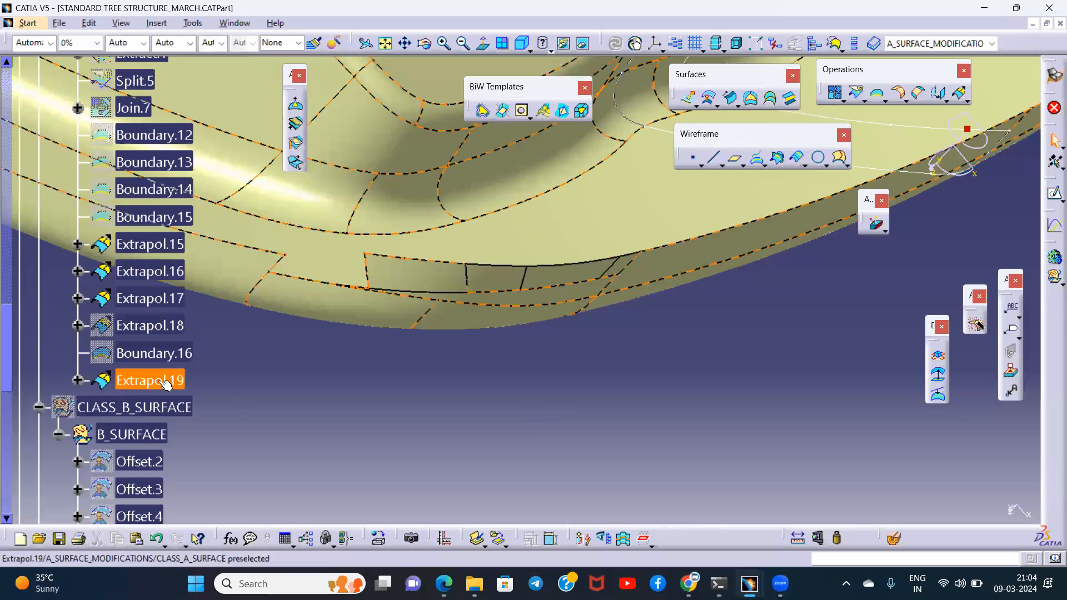
- Toggle the visibility of Extrapol.19 to check which part of the rim it covers
scroll(178, 388, "up", 3)
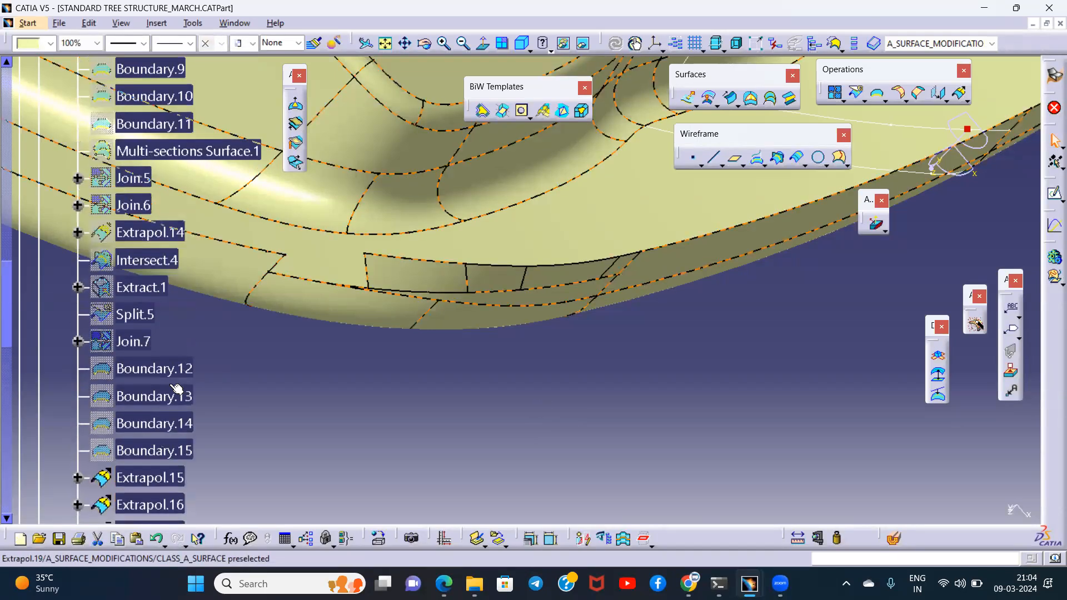
scroll(177, 388, "up", 7)
scroll(177, 389, "down", 5)
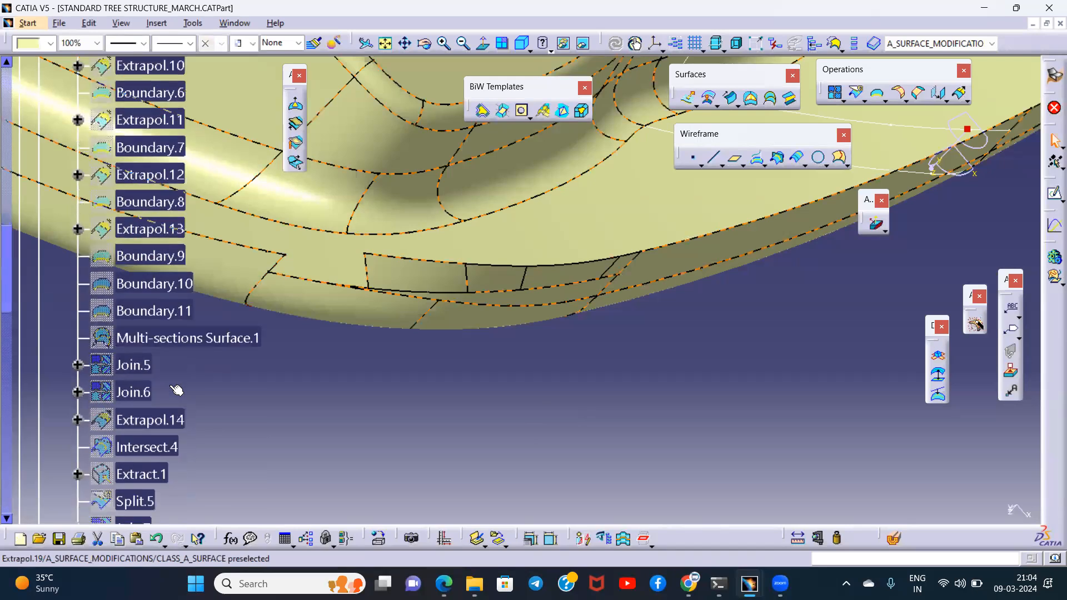
scroll(176, 390, "down", 6)
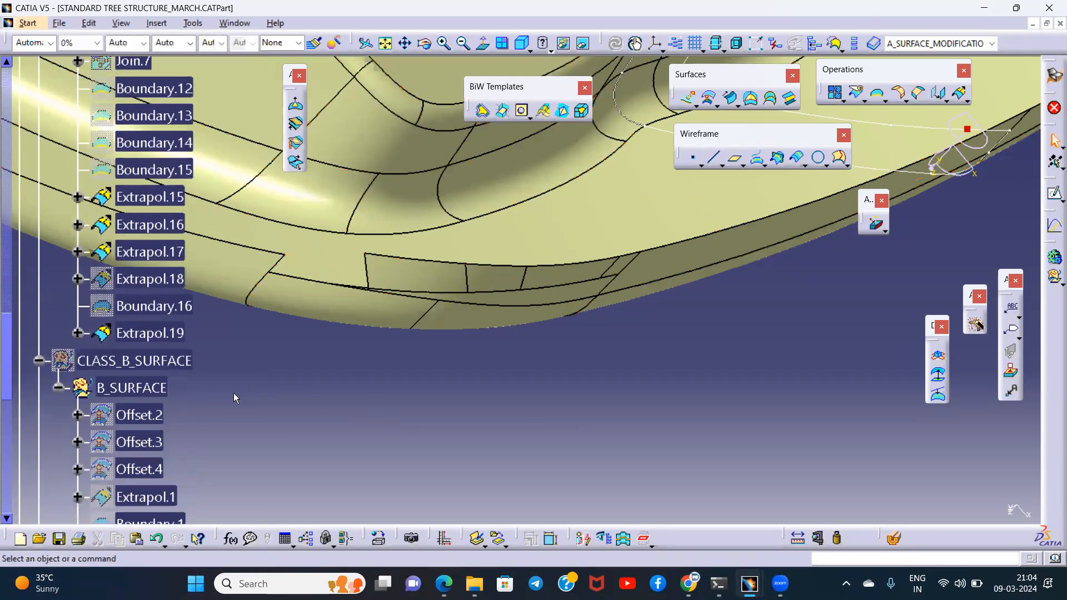
left_click(150, 334)
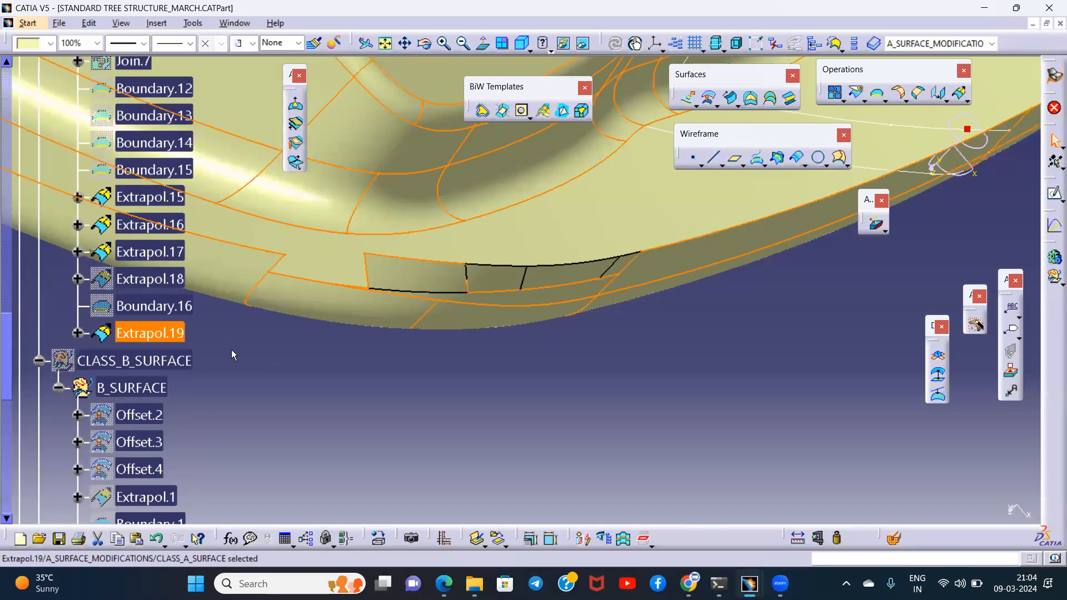
key("space")
key("ctrl+z")
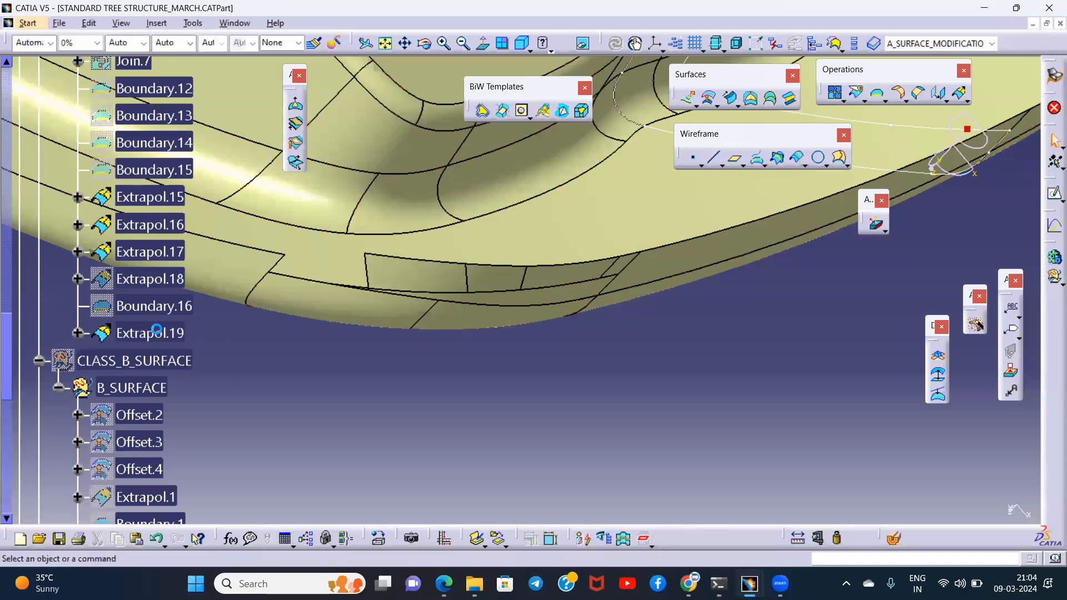
left_click(163, 334)
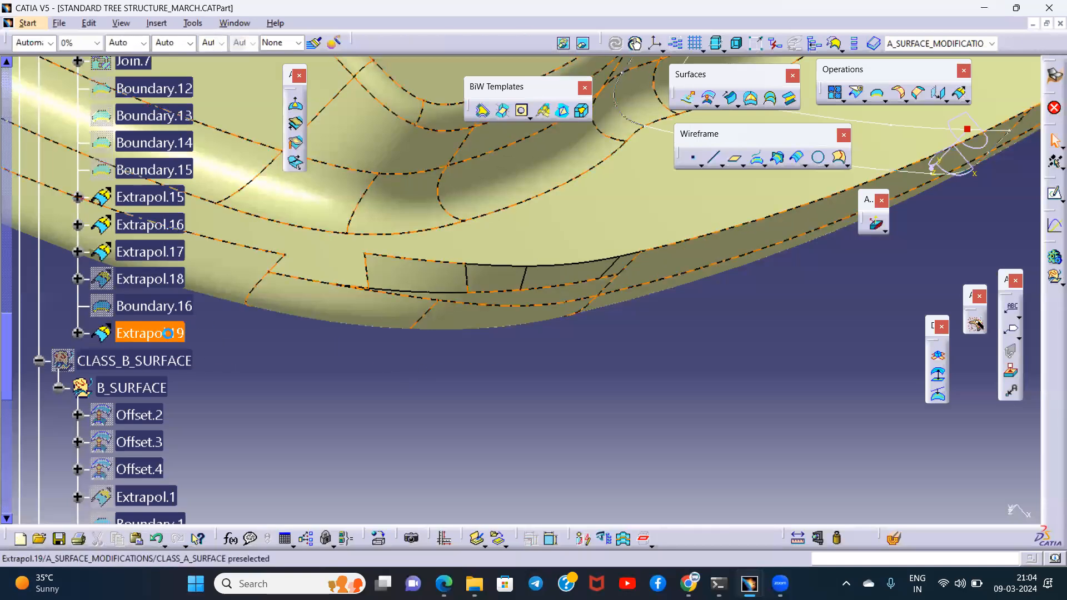
key("space")
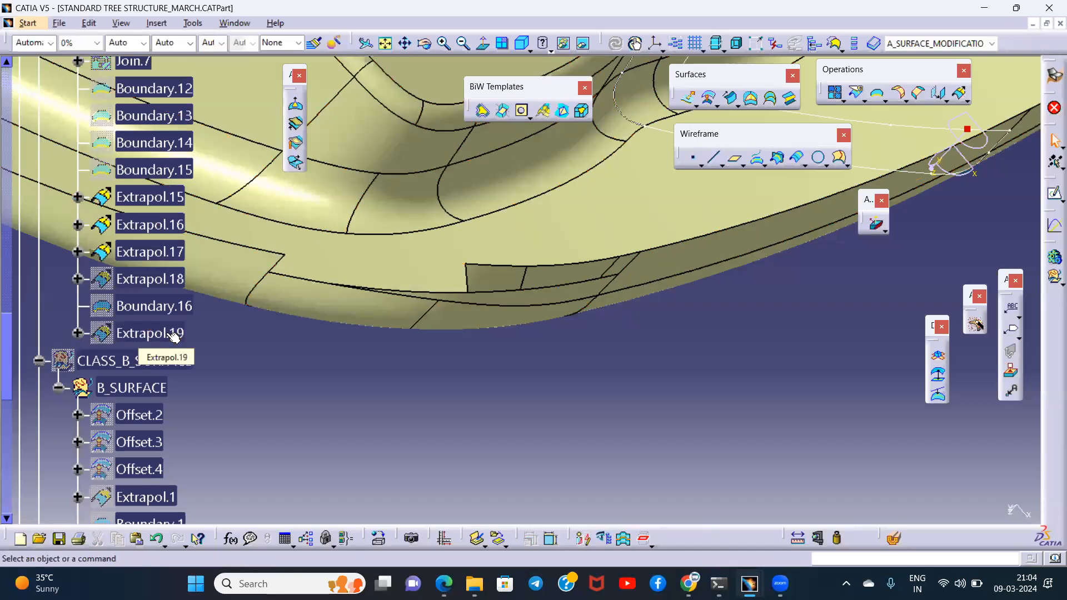
left_click(174, 335)
key("space")
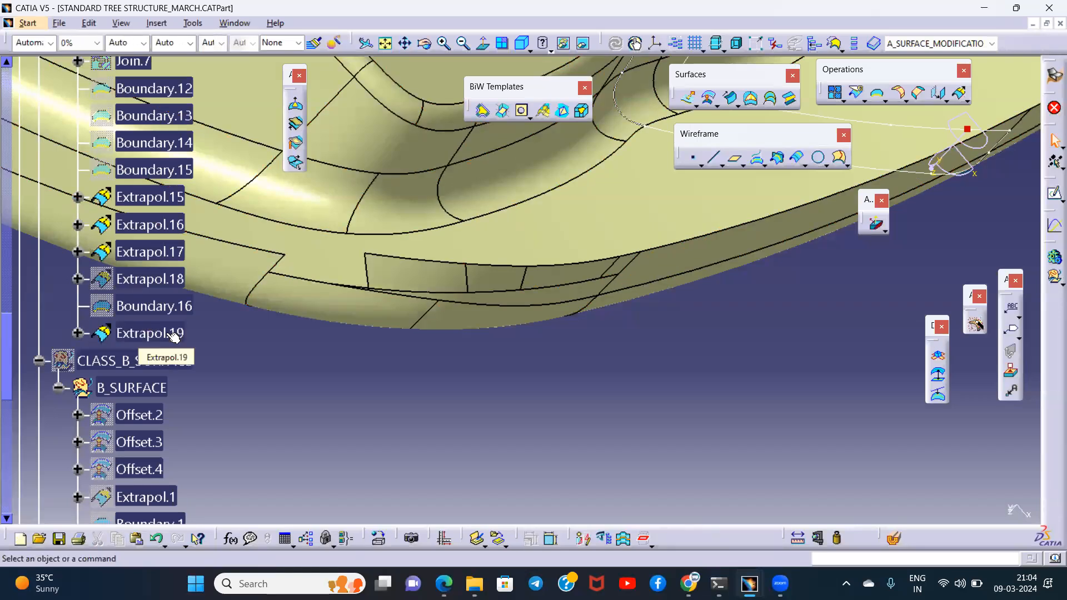
left_click(174, 336)
key("space")
key("space")
left_click(174, 336)
key("space")
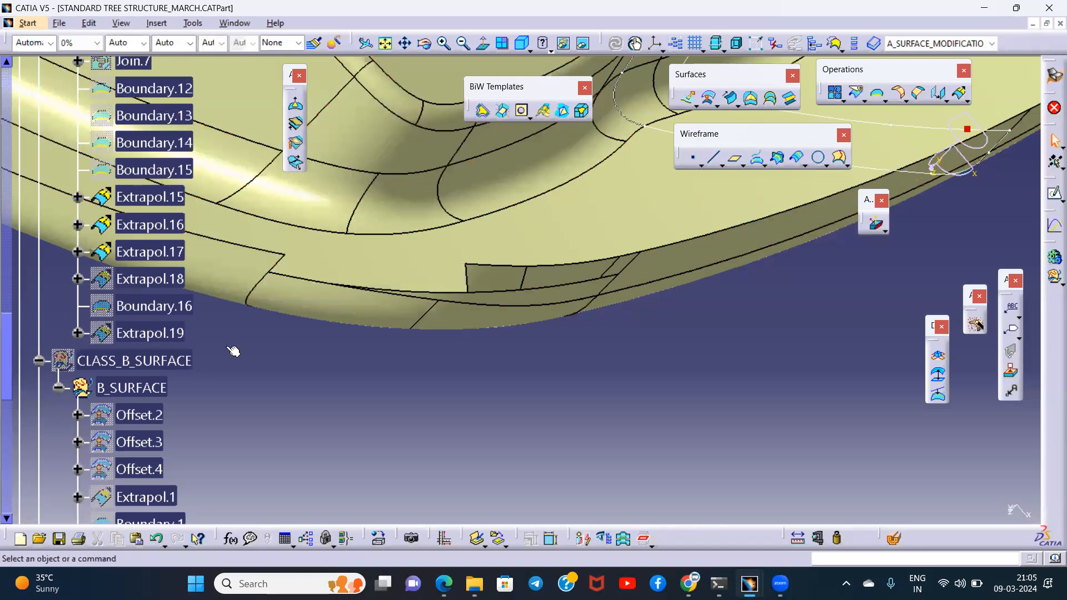
- Show Extrapol.19 and hide Extrapol.17, Extrapol.16 and Extrapol.15
left_click(145, 254)
middle_click_drag(395, 349, 321, 359)
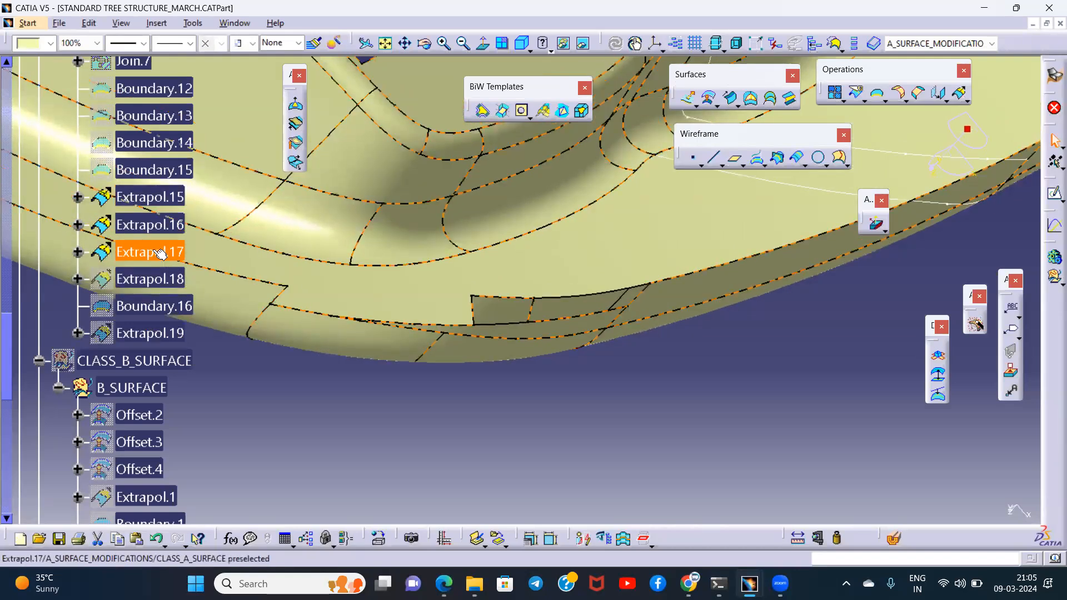
left_click(145, 332)
key("space")
double_click(156, 250)
left_click(168, 228)
key("space")
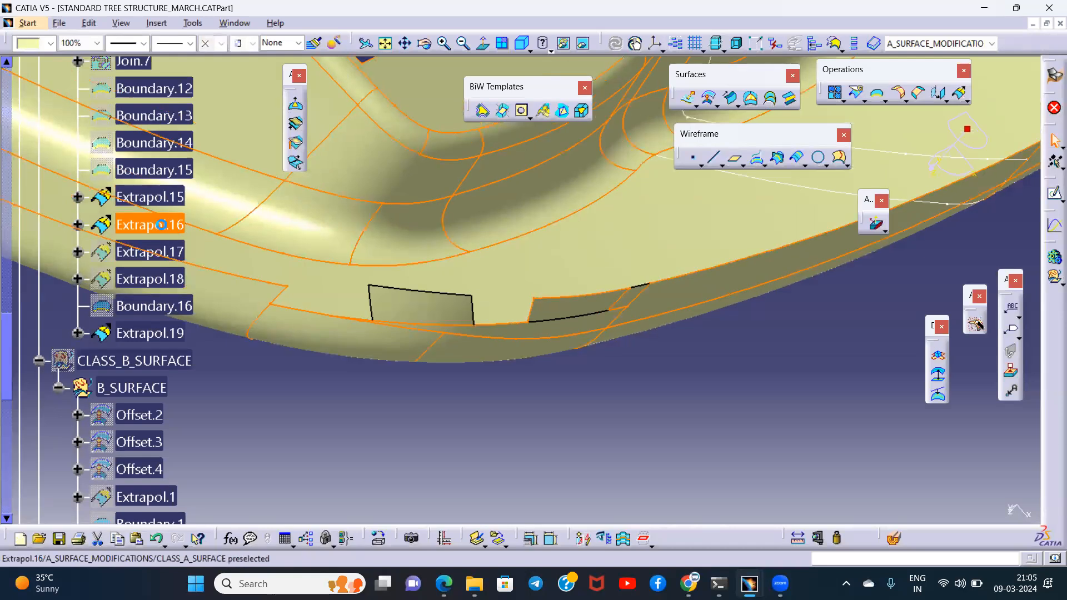
left_click(161, 199)
key("space")
left_click(162, 200)
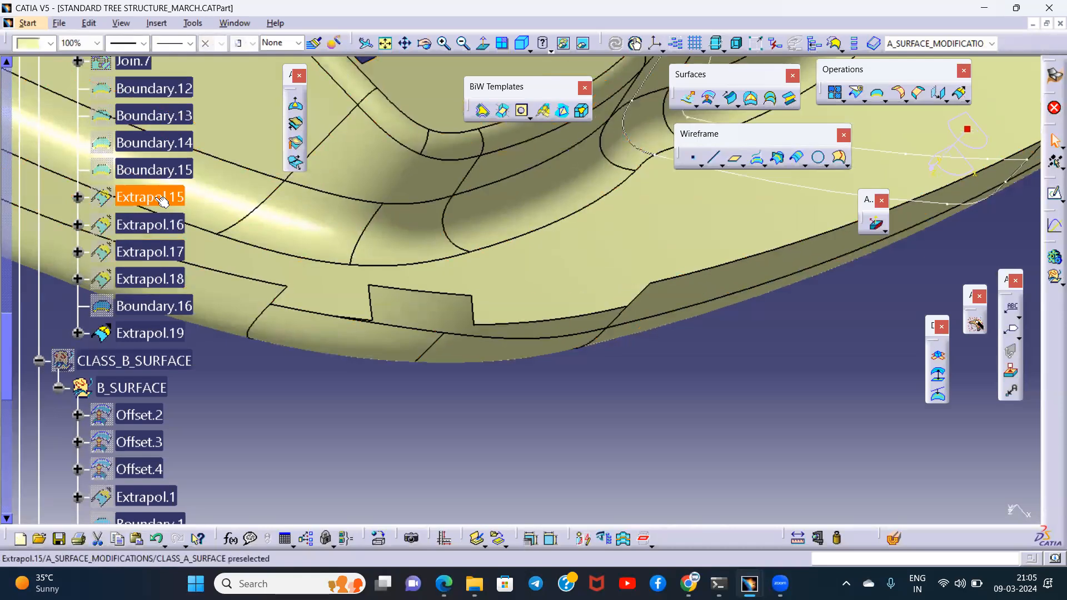
- Toggle the visibility of the extrapolations from Extrapol.15 to Extrapol.18 to compare the rim segments they extend
left_click(146, 333)
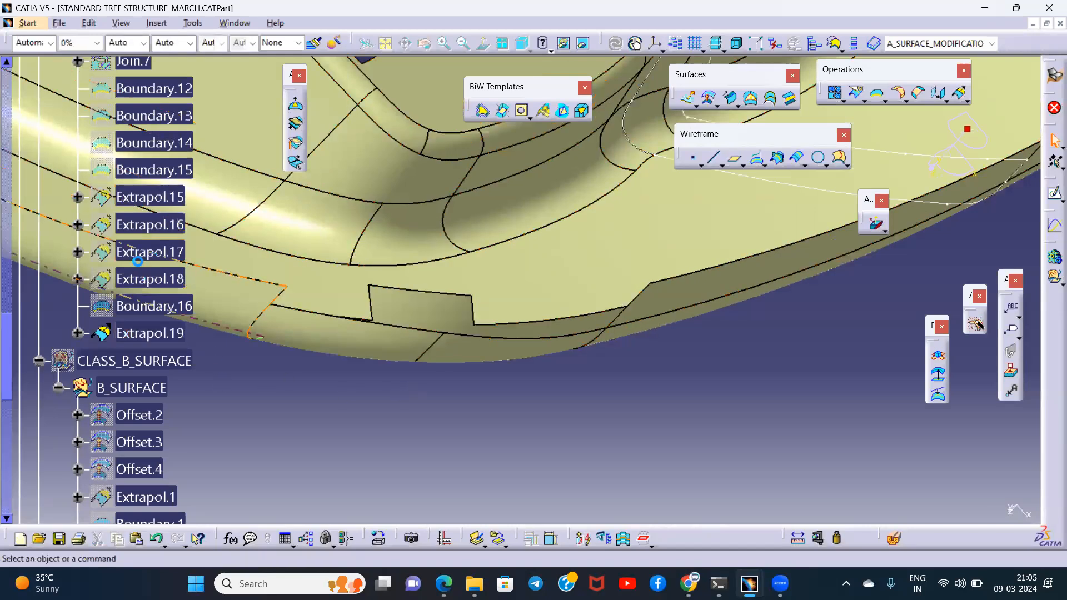
left_click(157, 201)
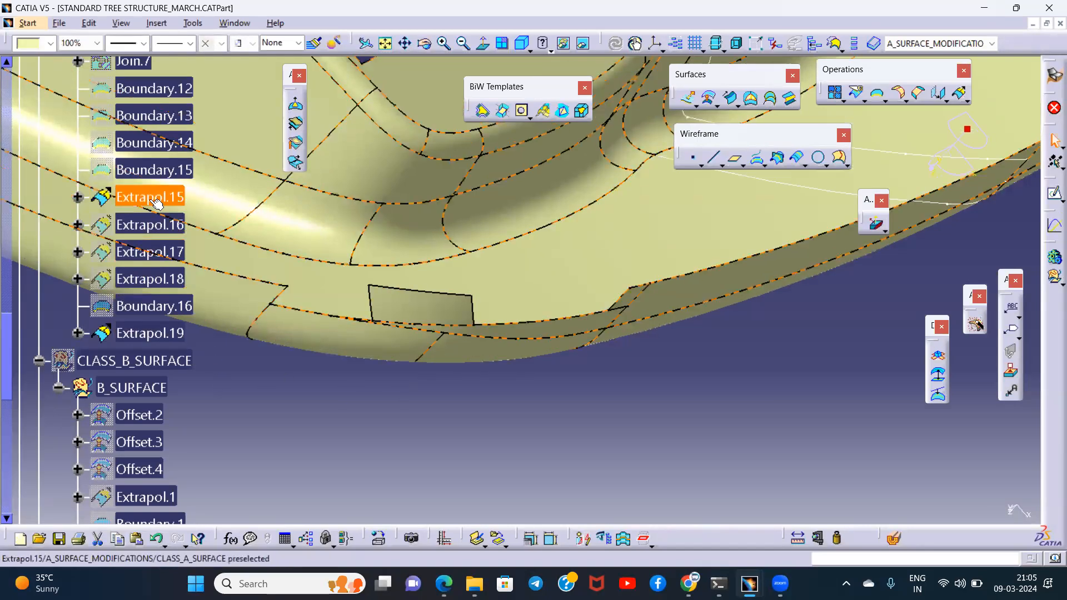
left_click(149, 225)
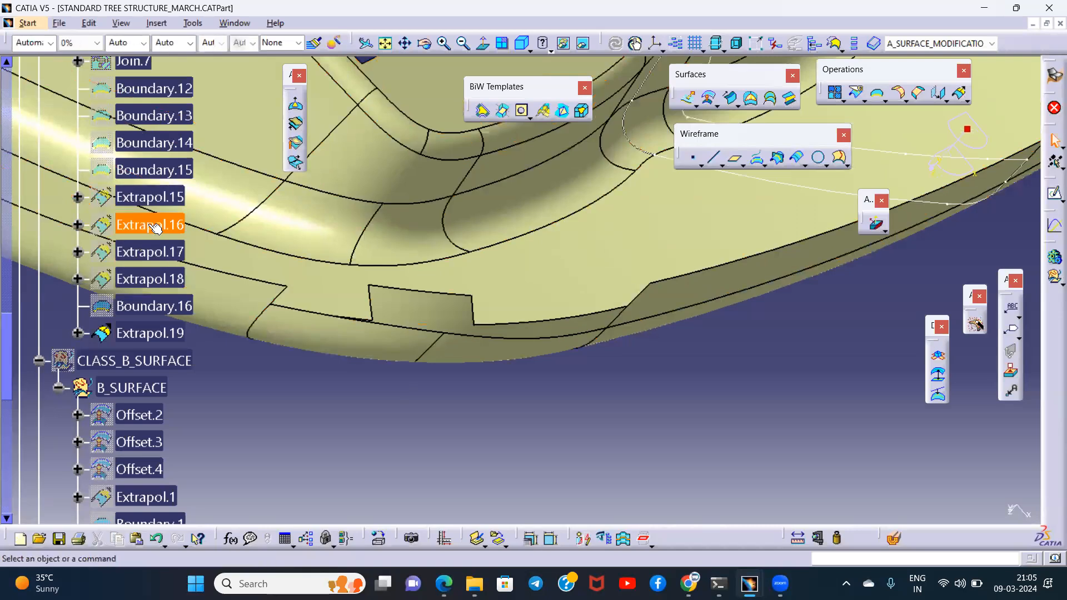
left_click(165, 253)
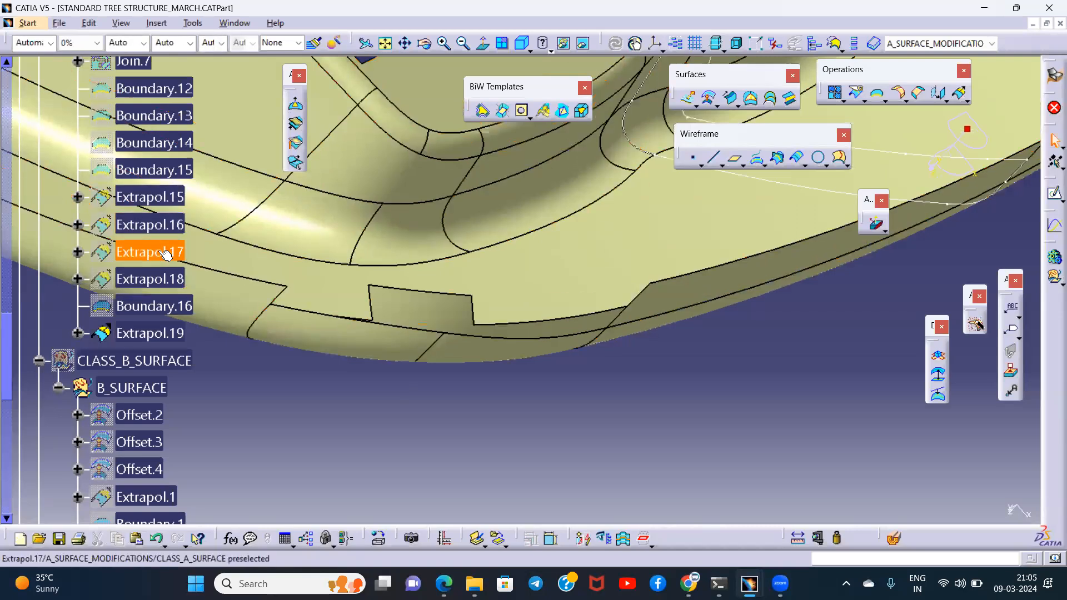
key("space")
left_click(158, 251)
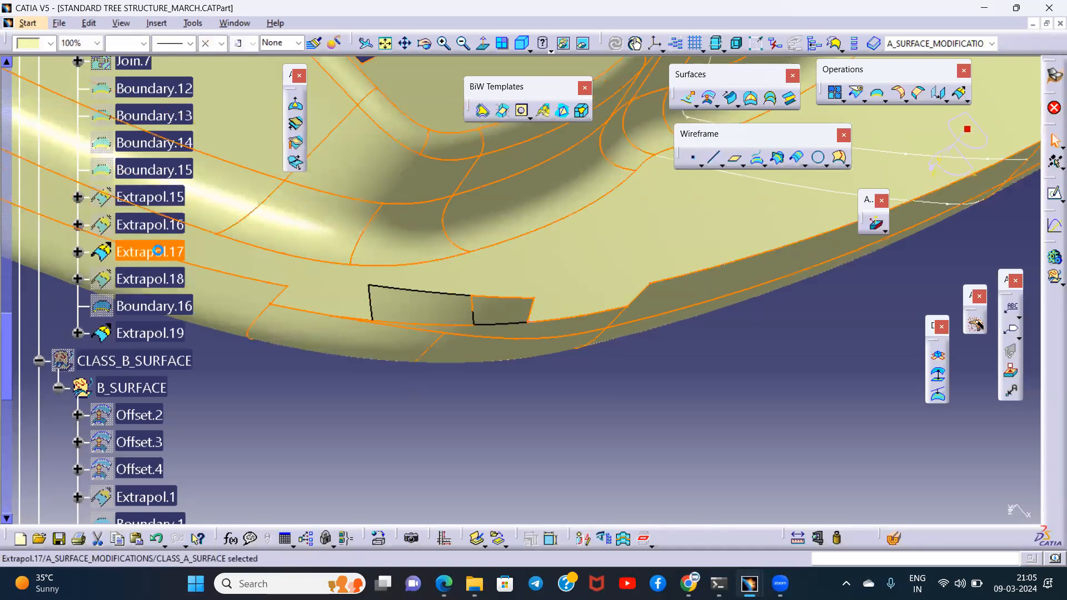
key("space")
left_click(150, 279)
left_click(157, 284)
key("space")
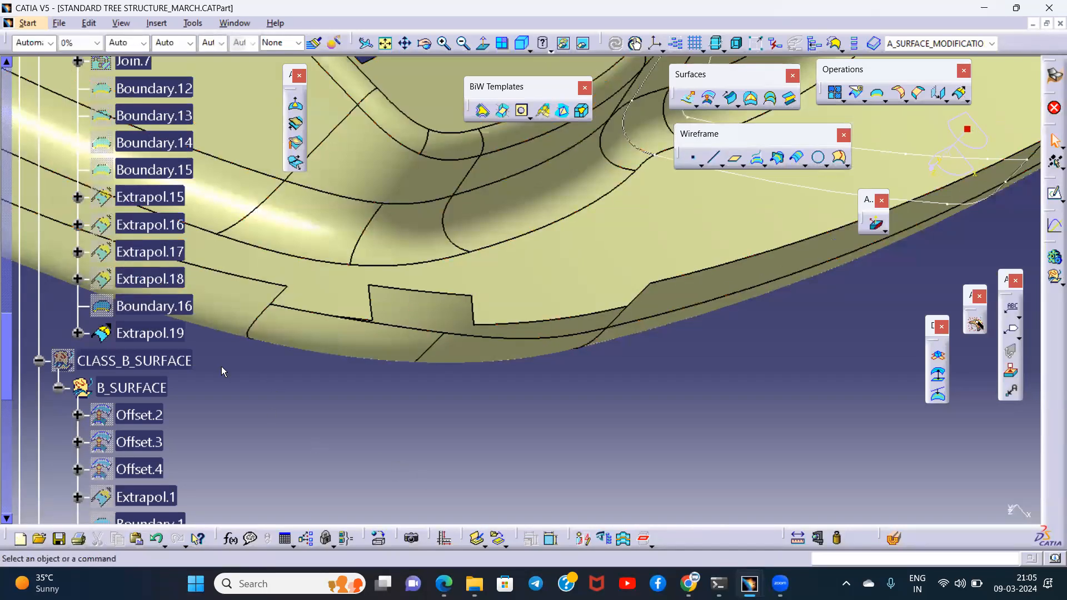
- Create a boundary curve with Tangent continuity propagation on Extrapol.19's remaining lower rim edge beside the extended segment
left_click(154, 334)
middle_click_drag(592, 421, 420, 371)
left_click(725, 441)
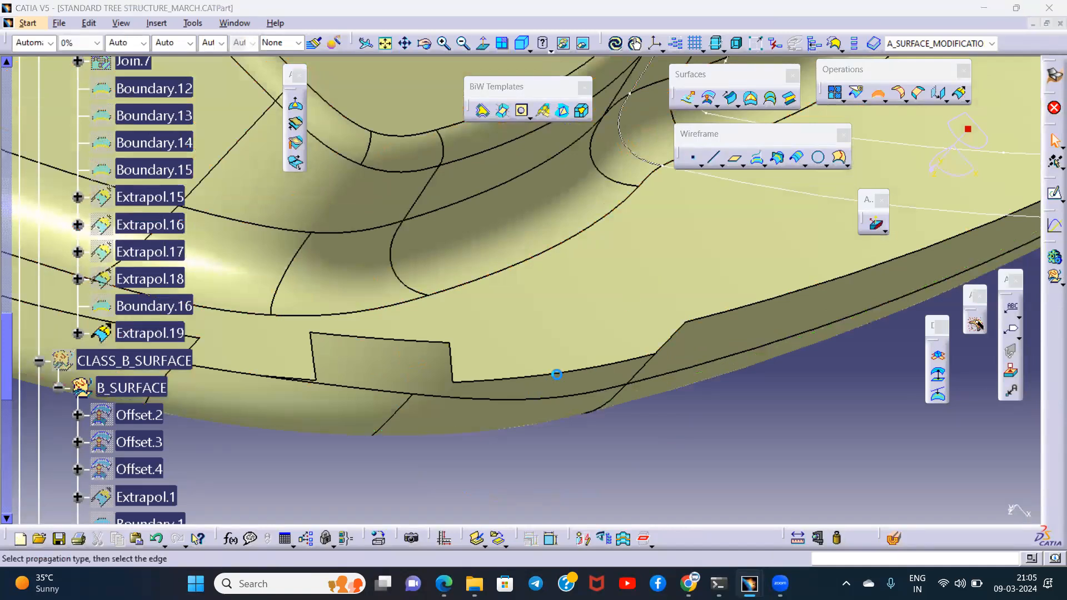
left_click(666, 348)
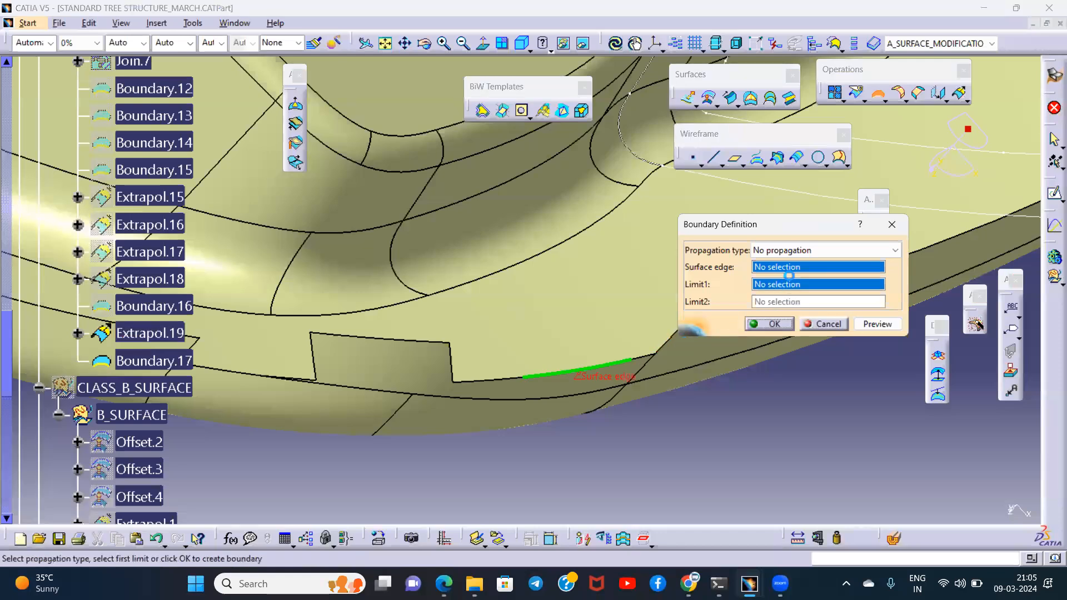
left_click(834, 250)
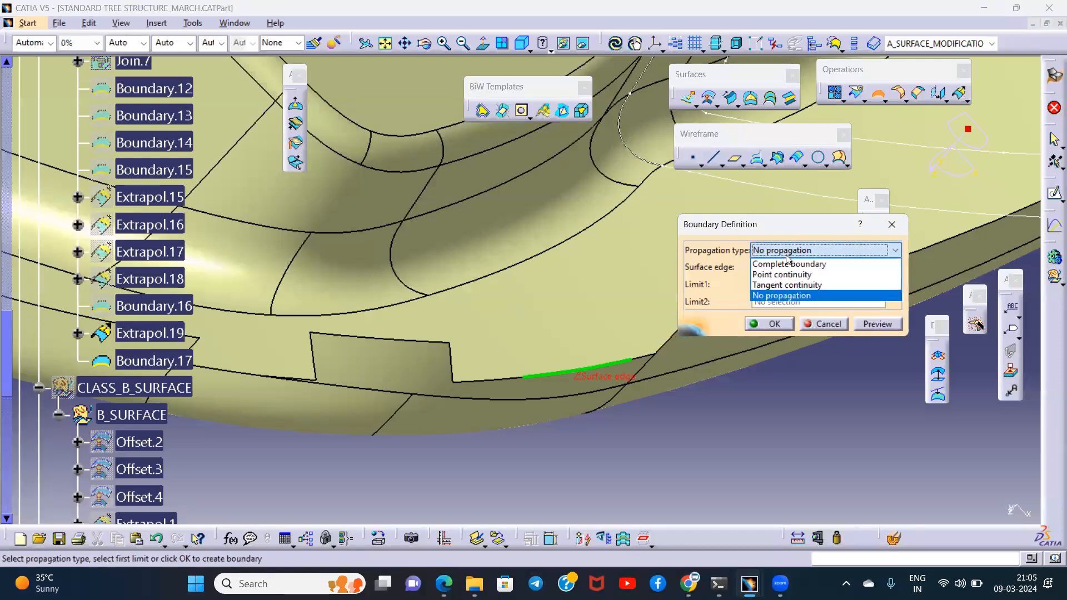
left_click(773, 285)
left_click(773, 324)
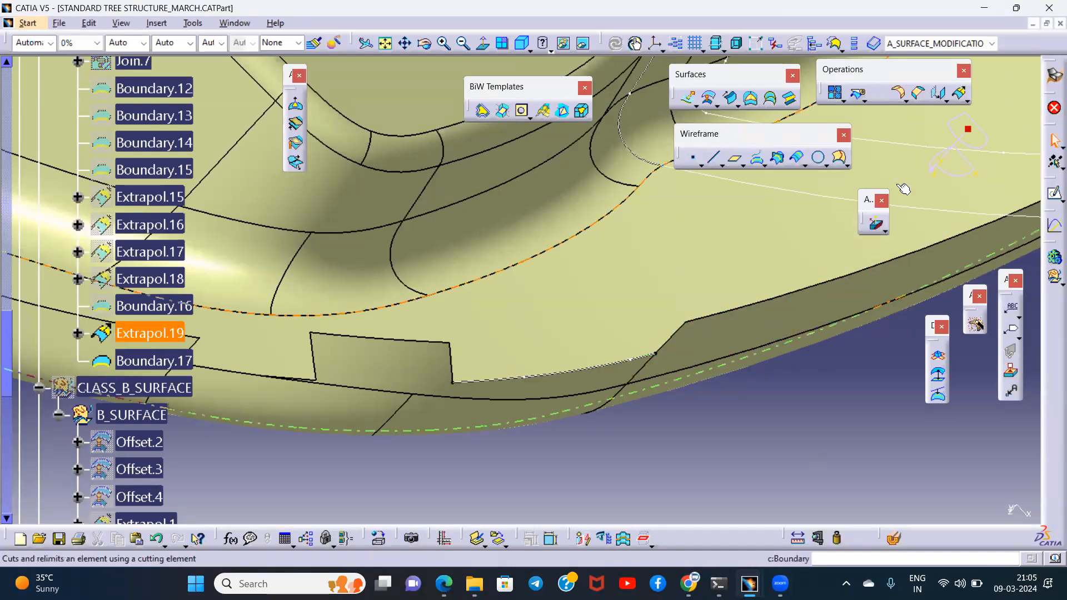
- Extrapolate Extrapol.19 by 2 mm from the tangent-continuity boundary curve, with Curvature continuity, Tangent extremities and an assembled result
left_click(961, 96)
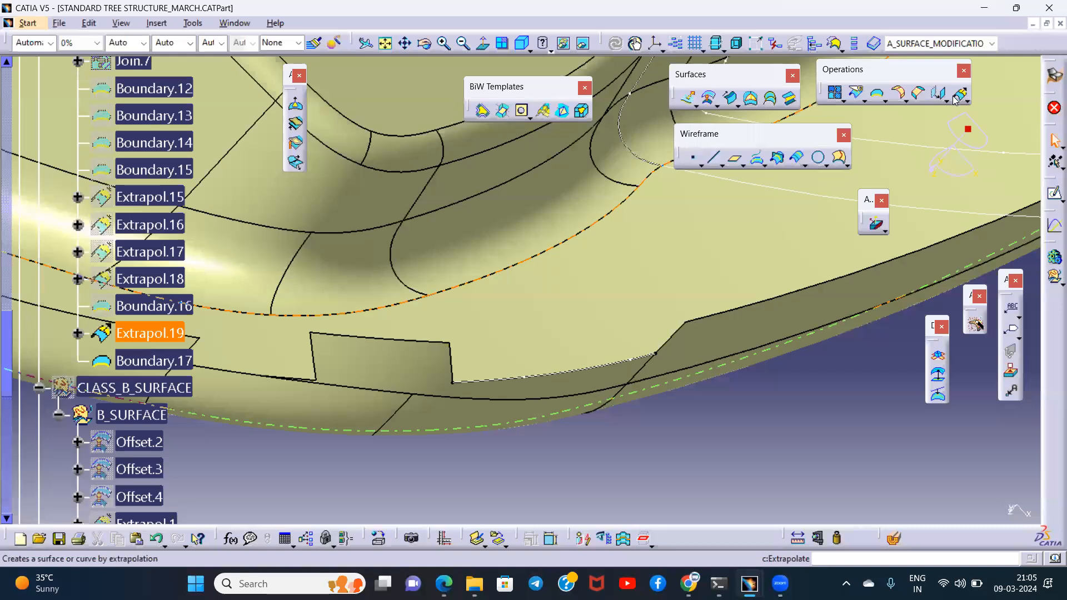
left_click(957, 97)
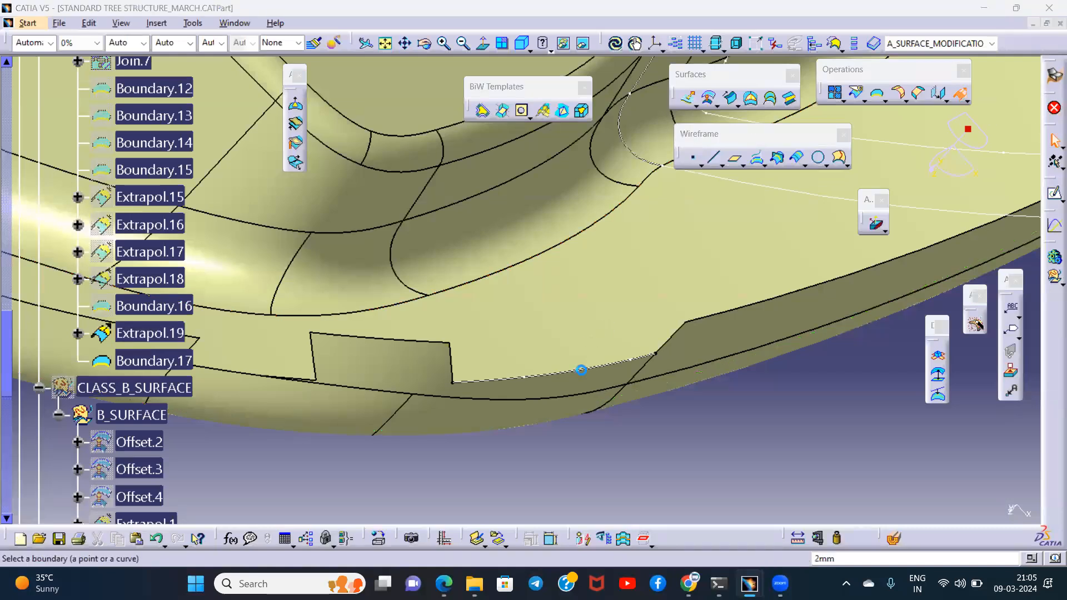
left_click(600, 370)
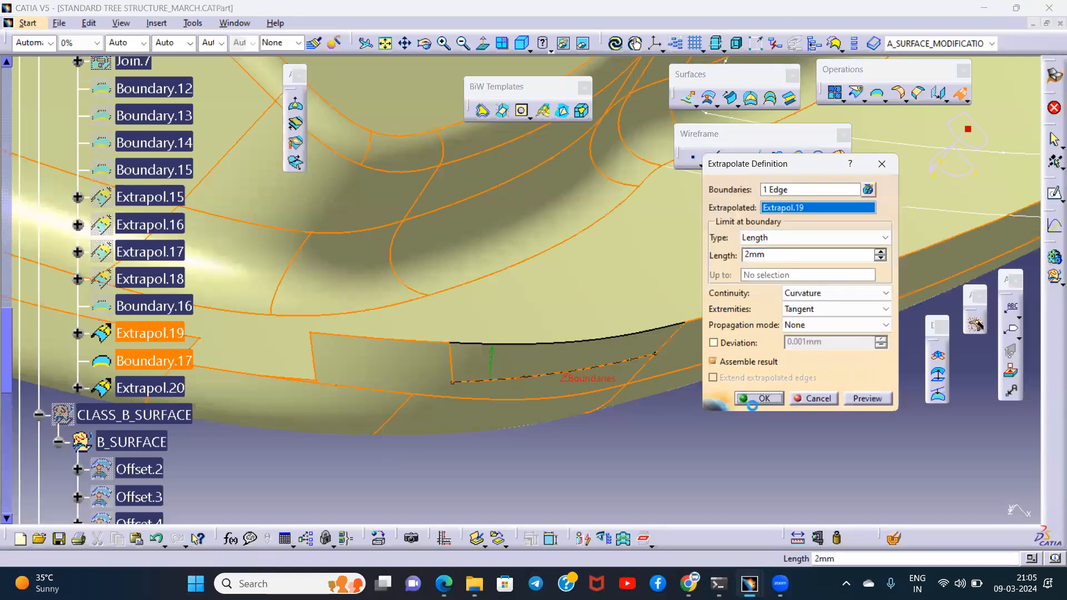
left_click(748, 398)
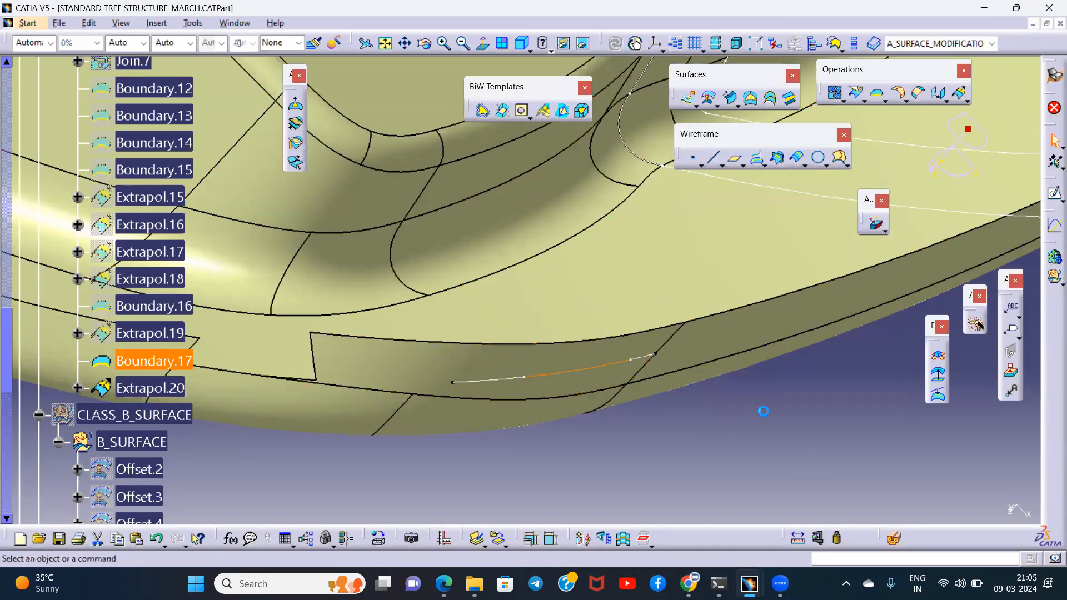
left_click(160, 387)
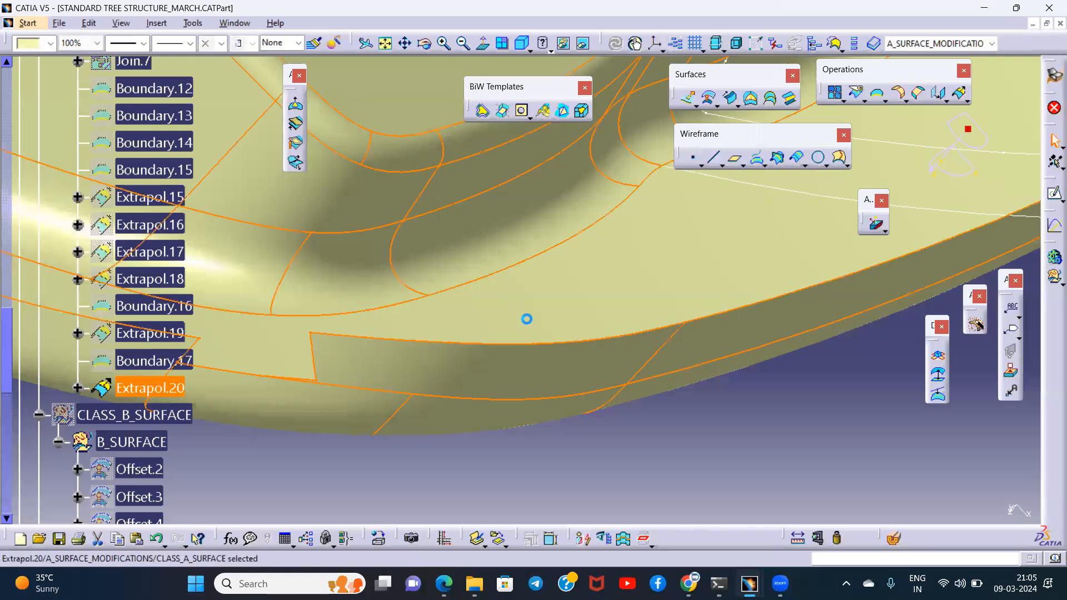
middle_click_drag(527, 317, 643, 293)
left_click(757, 159)
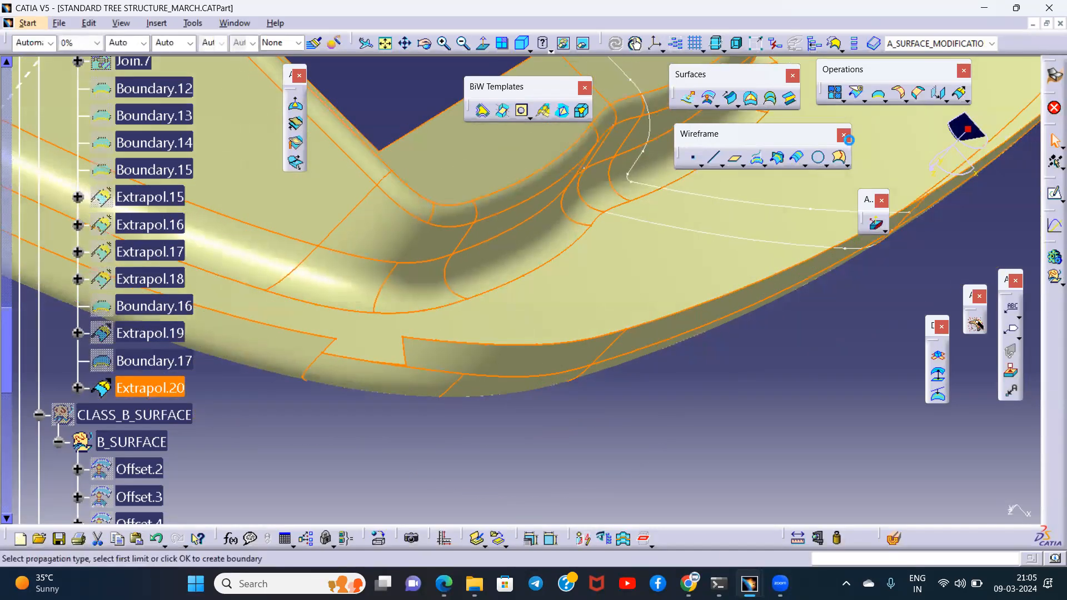
key("Escape")
- Join Extrapol.20 with the rim face beside the notch removed, and create a second join from that removed face
middle_click_drag(436, 387, 578, 246)
left_click(617, 460)
middle_click_drag(519, 399, 634, 281)
left_click(835, 93)
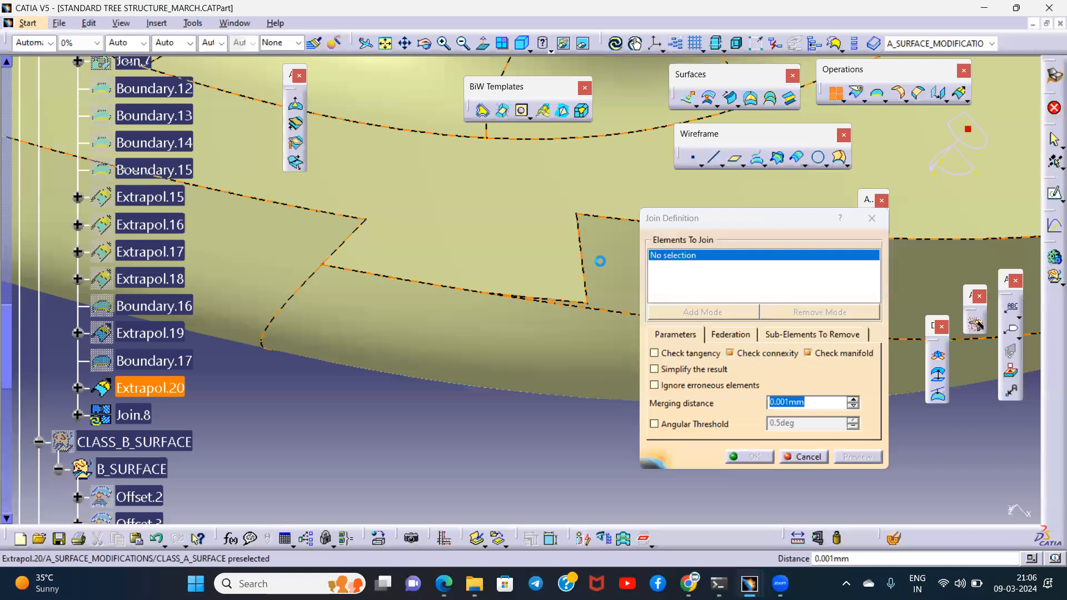
left_click(578, 308)
middle_click_drag(626, 249, 423, 204)
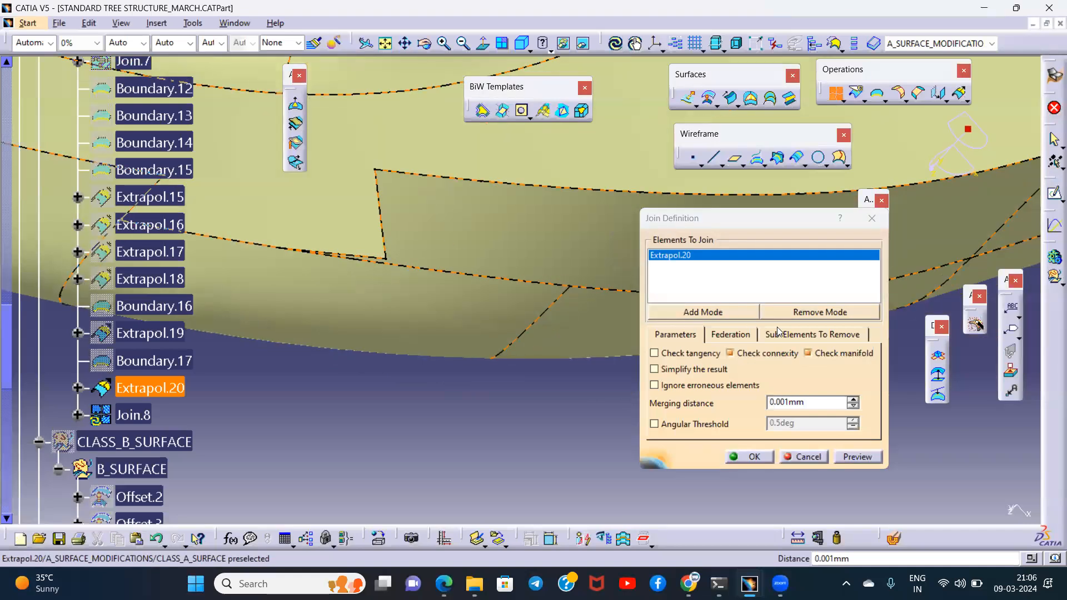
left_click(813, 333)
left_click(469, 231)
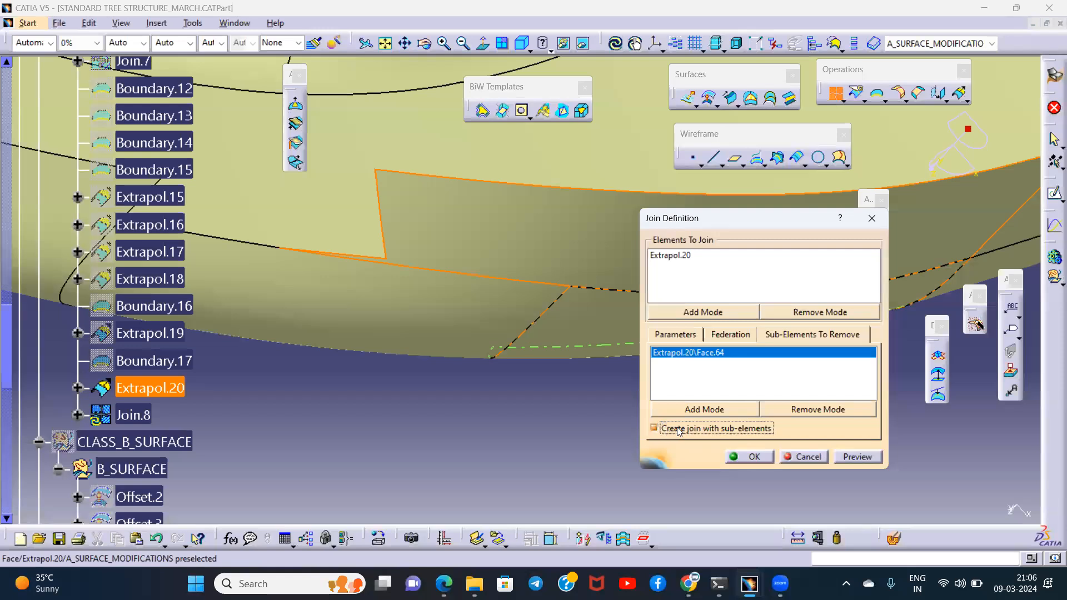
left_click(741, 458)
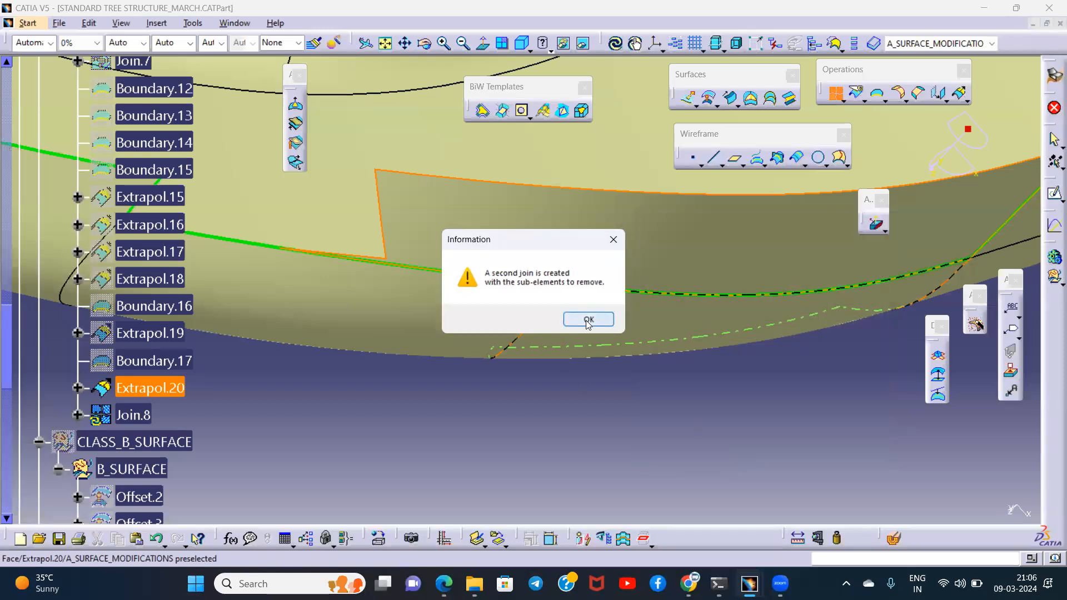
left_click(588, 320)
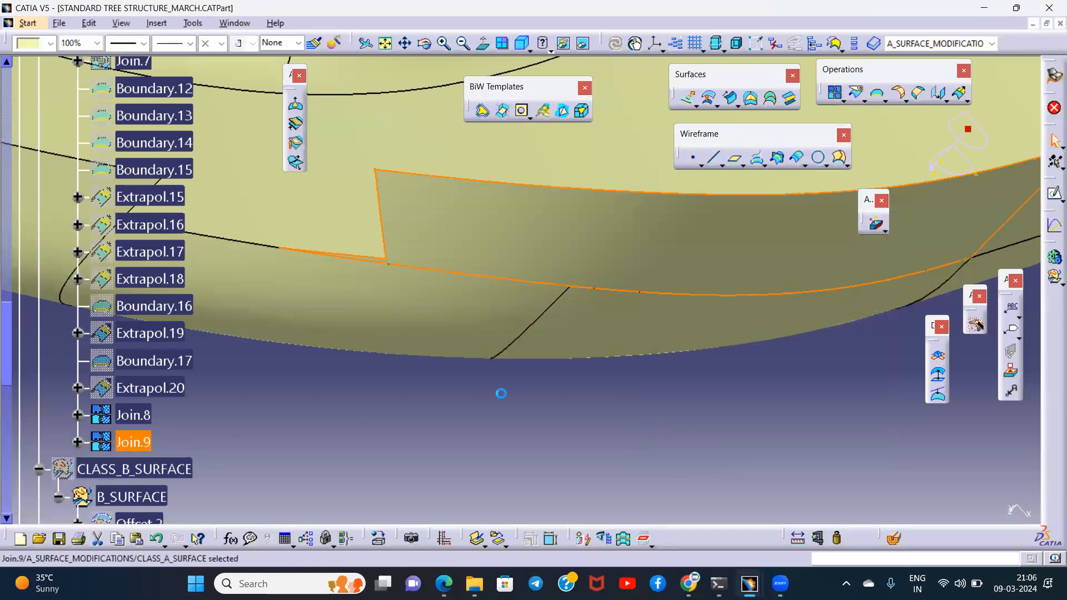
- Extrapolate Join.9 from its notch-side edge across the notch, with Curvature continuity, Tangent extremities and an assembled result
left_click(429, 378)
middle_click_drag(445, 446, 541, 482)
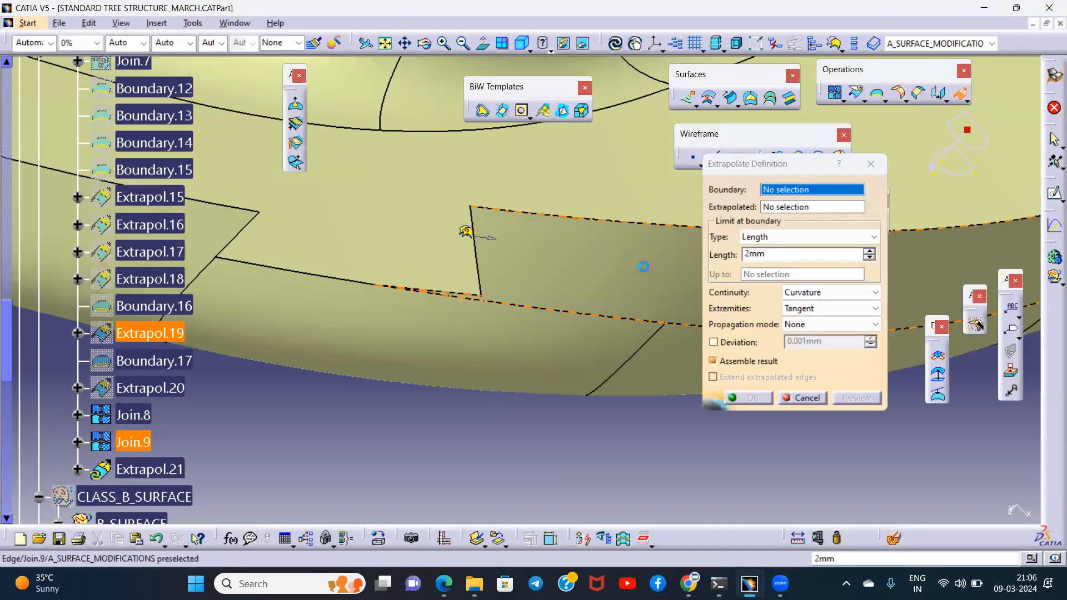
left_click(466, 233)
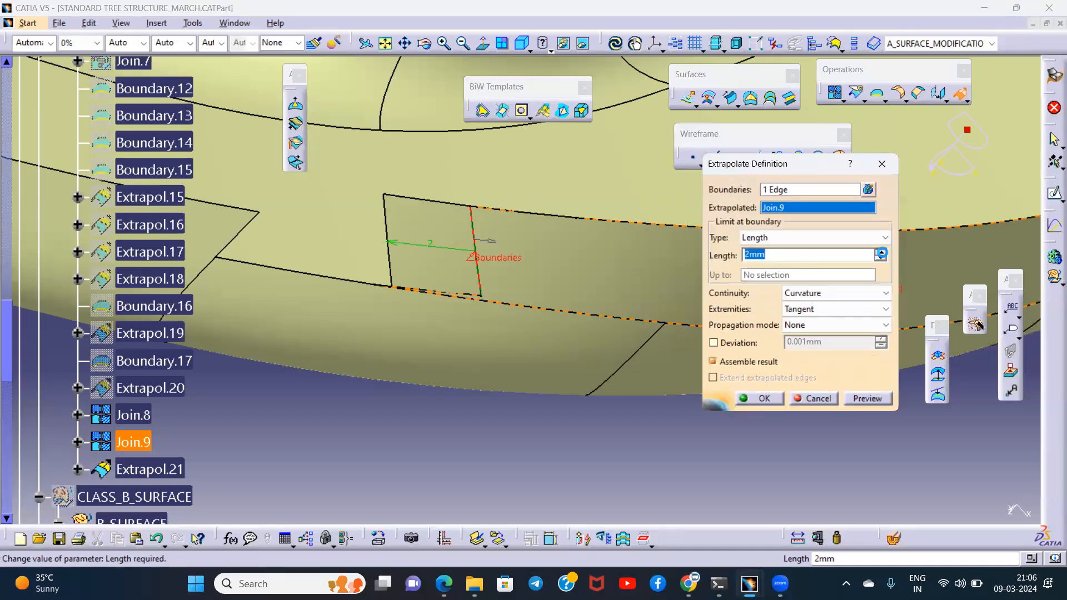
left_click(881, 252)
left_click(881, 252)
left_click(880, 251)
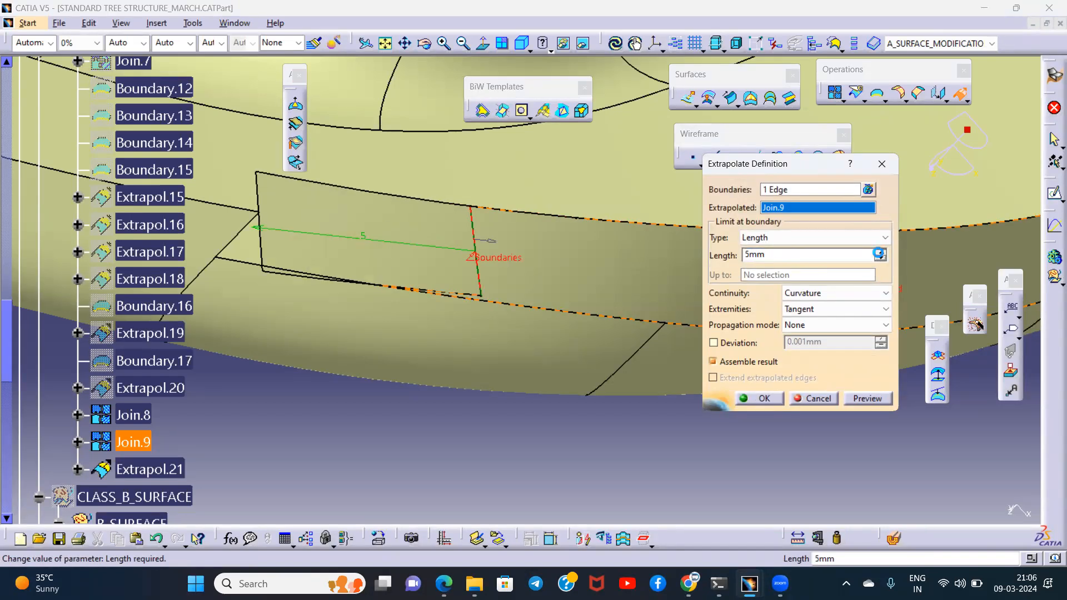
left_click(880, 251)
left_click(762, 398)
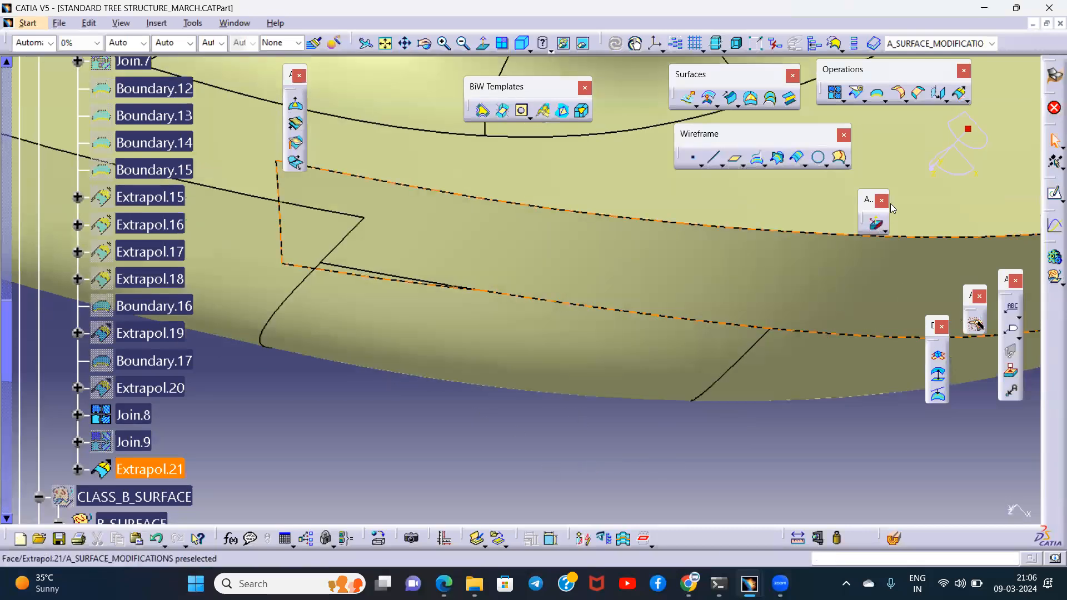
- Intersect Extrapol.21 with Join.8 and extract the lower rim intersection curve with Point continuity propagation
left_click(777, 159)
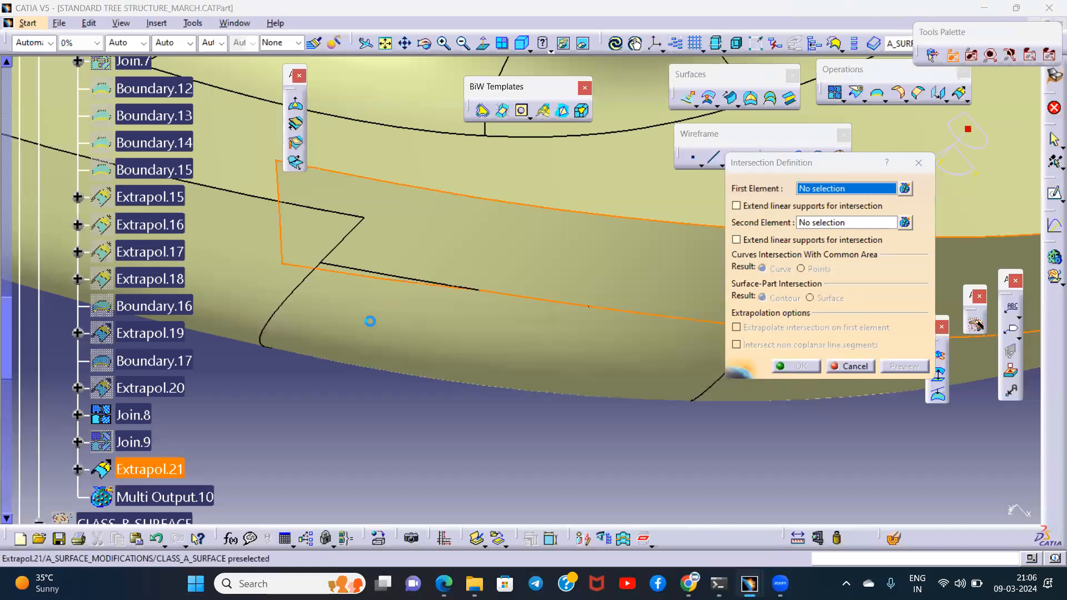
left_click(420, 240)
left_click(607, 340)
left_click(799, 367)
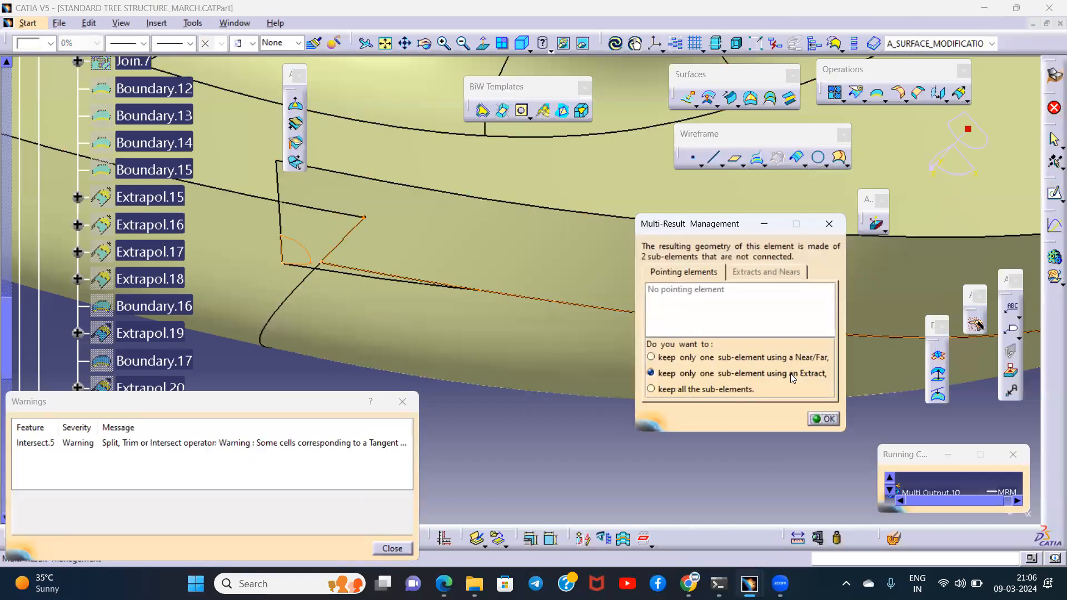
left_click(371, 271)
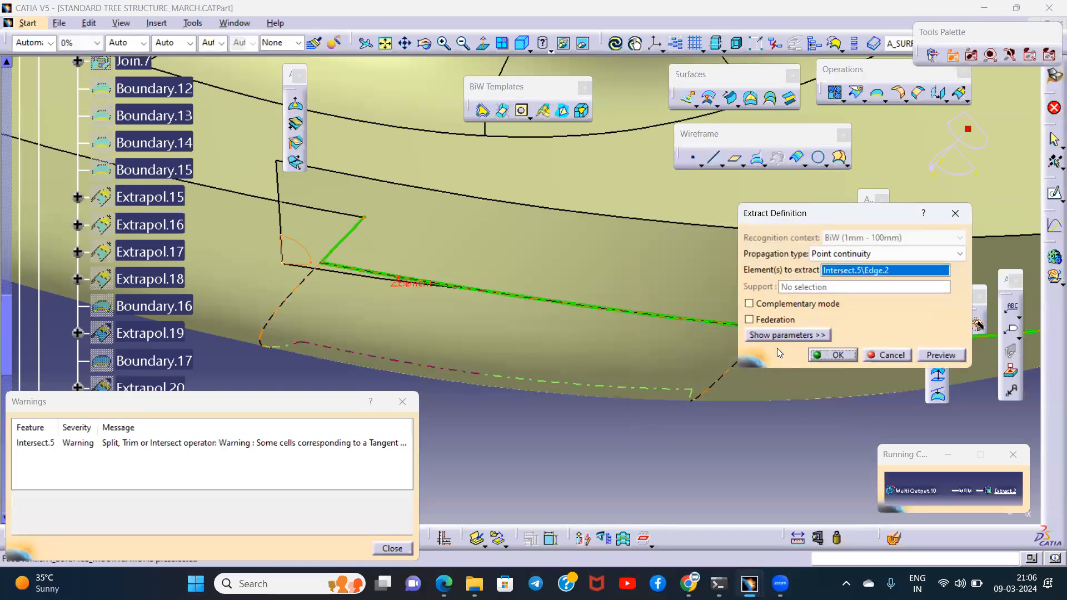
left_click(836, 354)
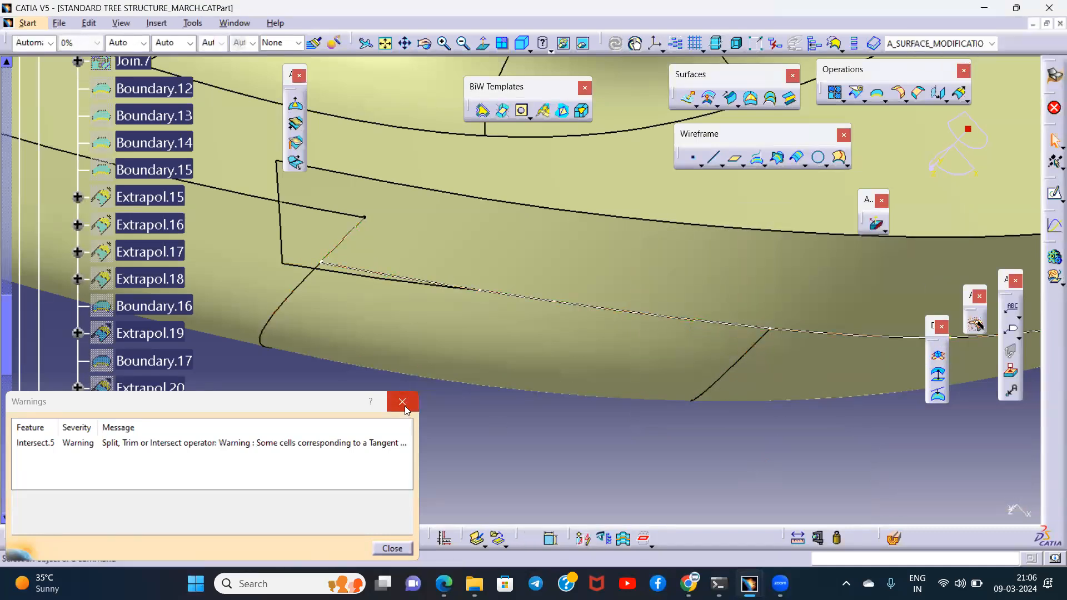
left_click(402, 401)
- Split Extrapol.21 with the extracted intersection curve, keeping the rim side and removing the overhang beyond the notch
middle_click_drag(517, 379, 719, 177)
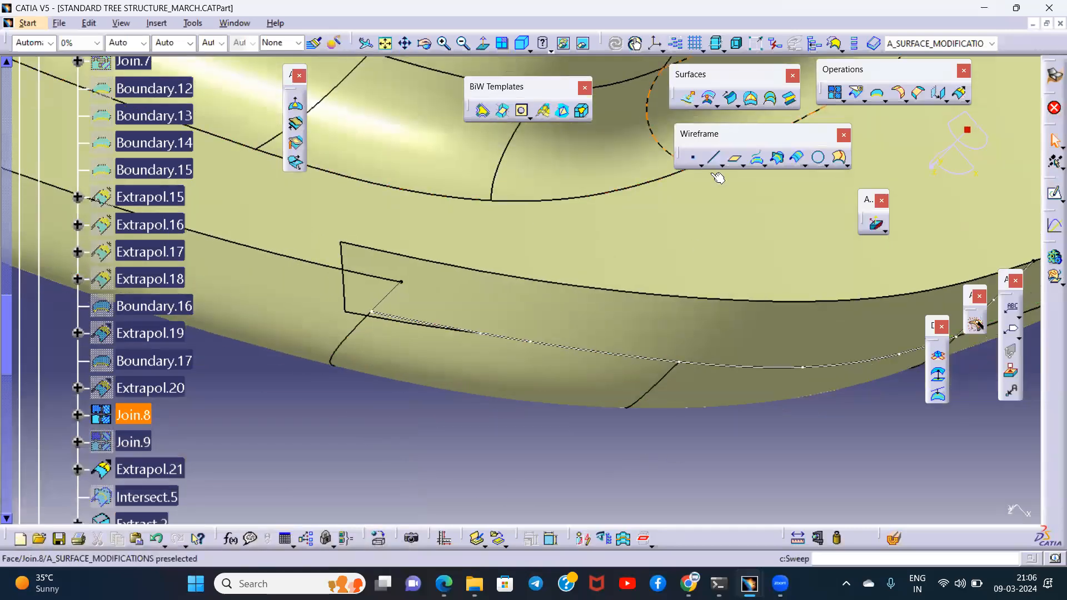
left_click(864, 102)
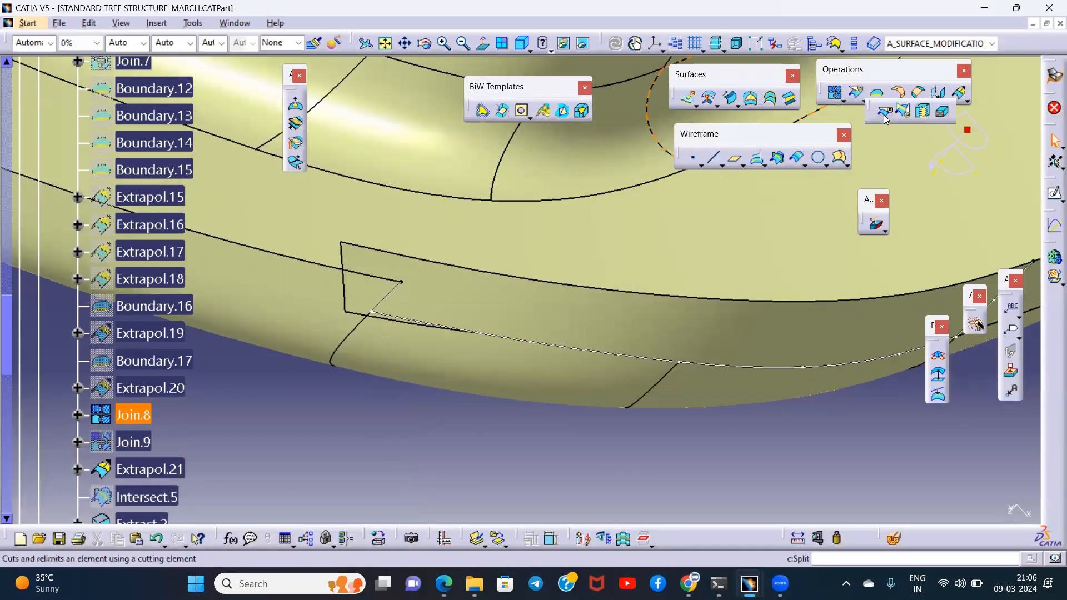
left_click(885, 118)
middle_click_drag(400, 400, 351, 316)
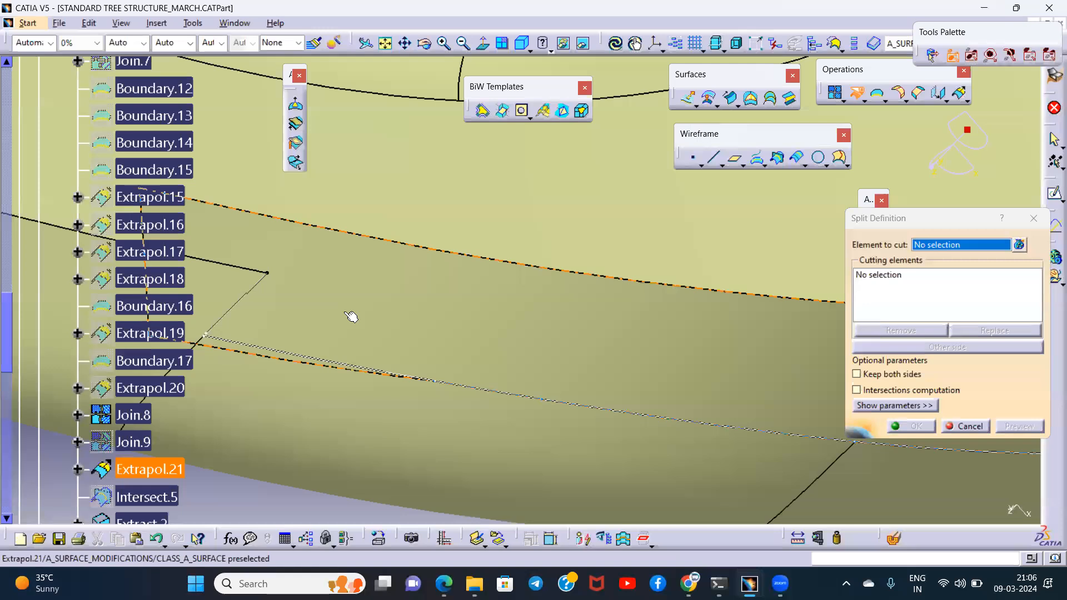
left_click(352, 316)
left_click(247, 345)
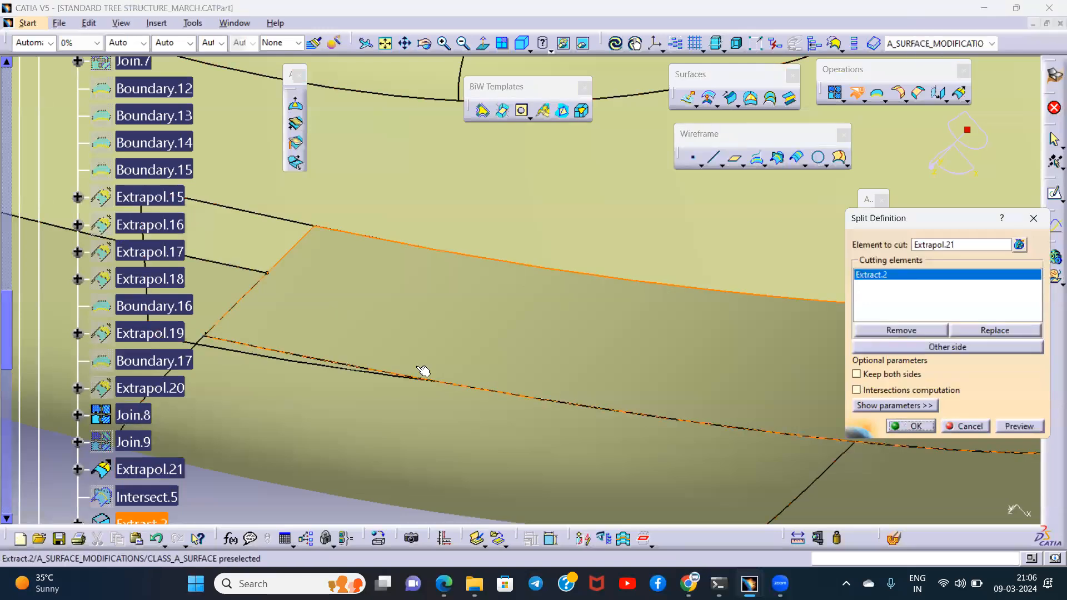
left_click(921, 426)
- Inspect the closed rim notch and select Join.8 in the Class A surface modifications
middle_click_drag(382, 345, 466, 300)
middle_click_drag(559, 283, 571, 417)
middle_click_drag(560, 326, 500, 306)
scroll(177, 388, "down", 3)
left_click(133, 228)
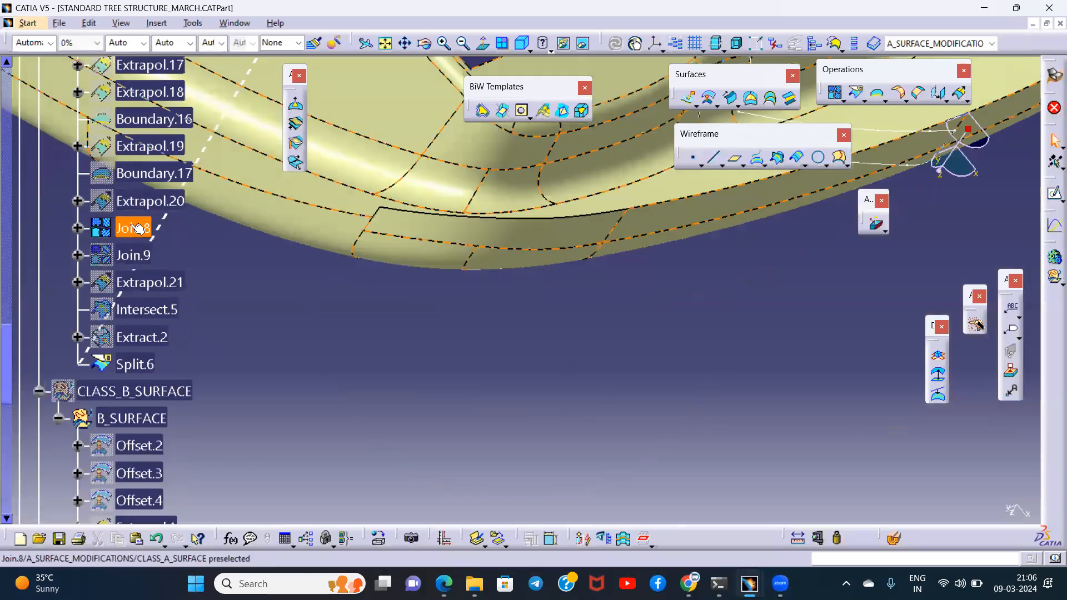
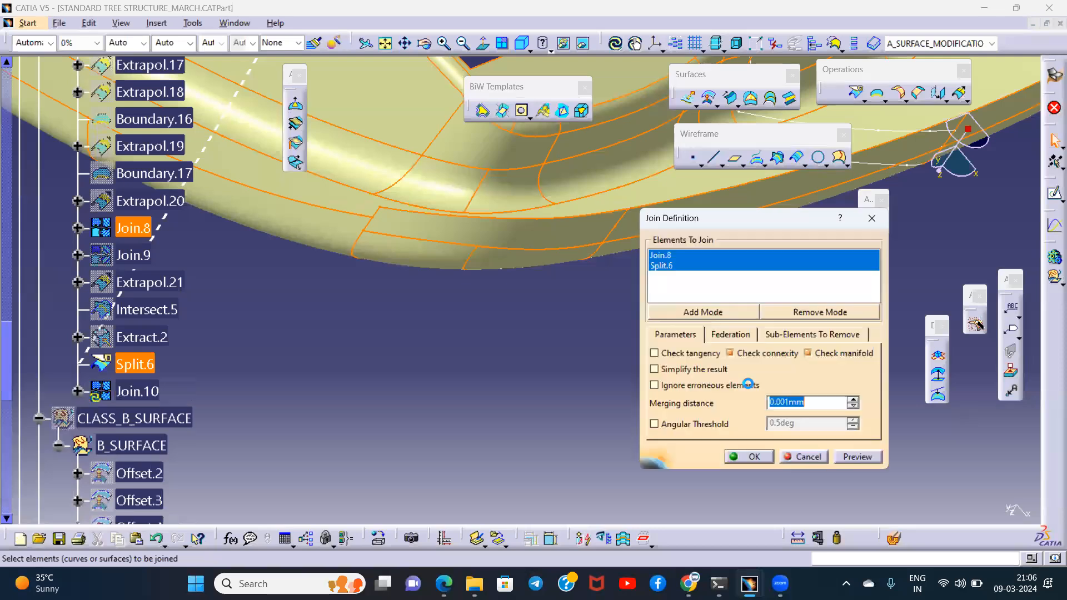
- Join Join.8 and Split.6 with a 0.01 mm merging distance and check the combined Class A surface
left_click(847, 460)
left_click(729, 457)
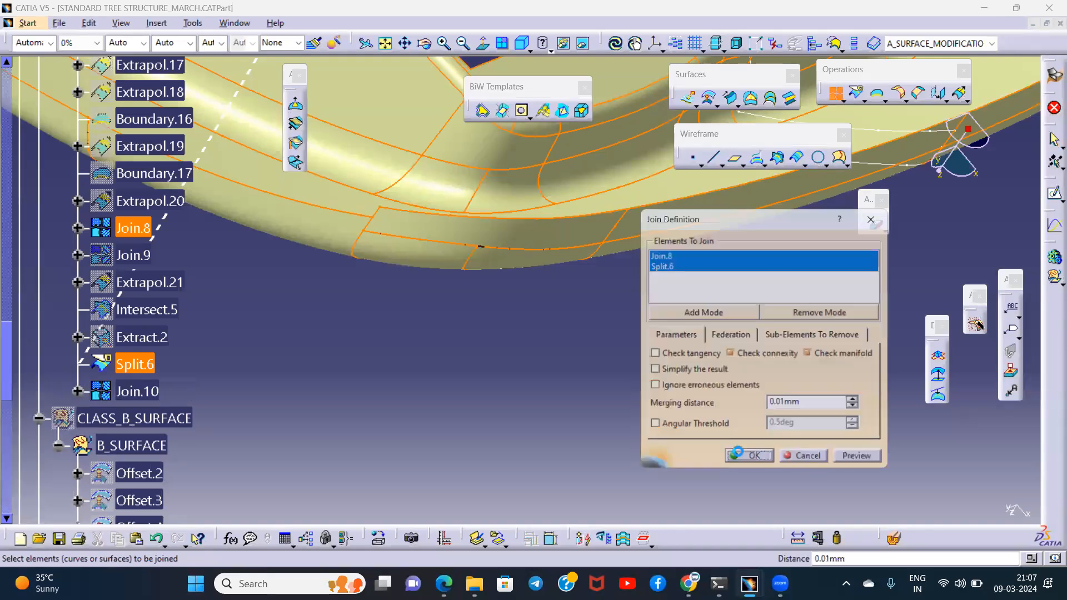
middle_click_drag(542, 318, 589, 269)
middle_click_drag(345, 276, 316, 289)
left_click(139, 390)
left_click(274, 398)
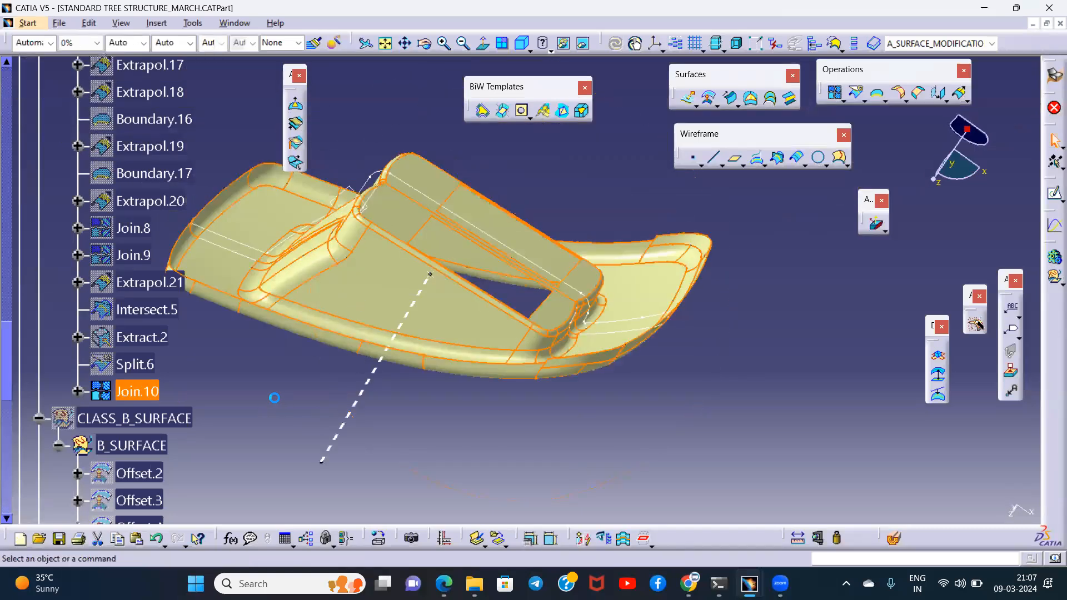
- Show the CLASS_B_SURFACE geometrical set together with the joined Class A surface
left_click(136, 423)
key("space")
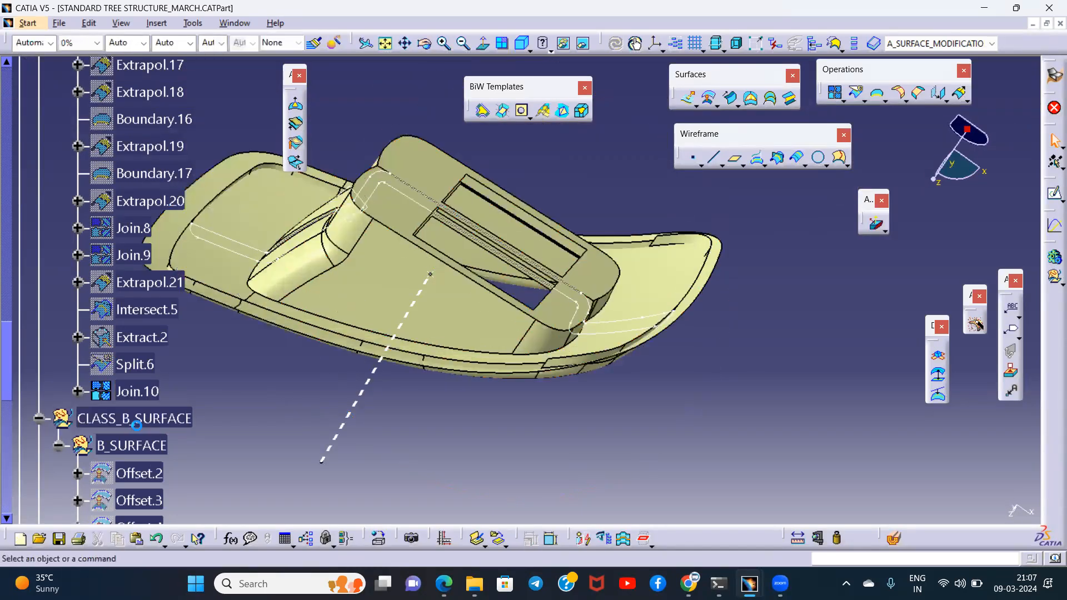
mouse_move(553, 341)
middle_mouse_down()
mouse_move(580, 318)
mouse_move(561, 328)
middle_mouse_up()
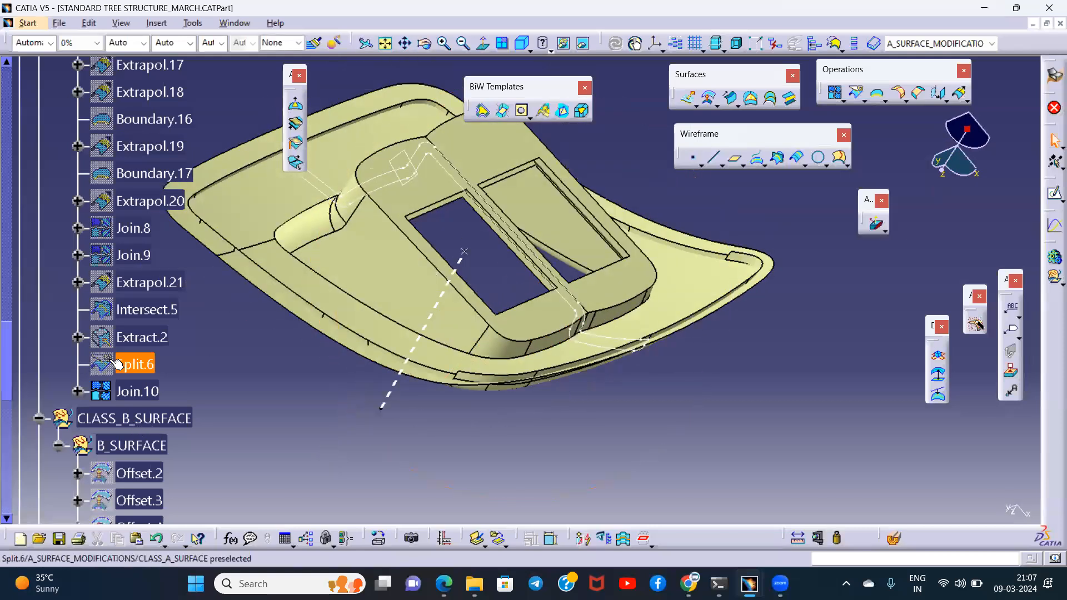
- Recolour Join.10 light red to distinguish it from the Class B surface
left_click(136, 394)
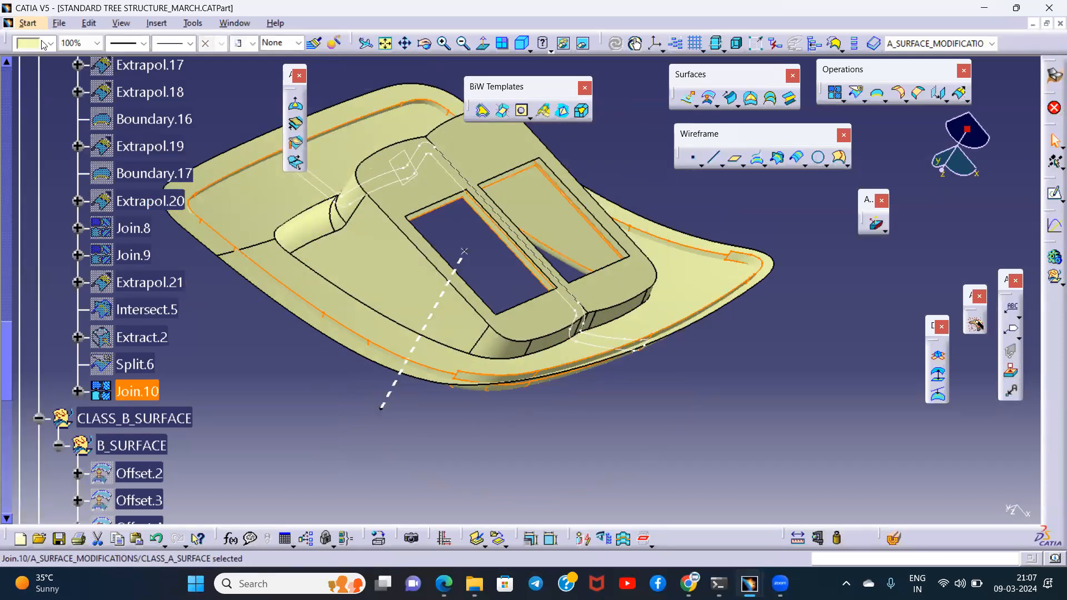
left_click(38, 36)
left_click(29, 142)
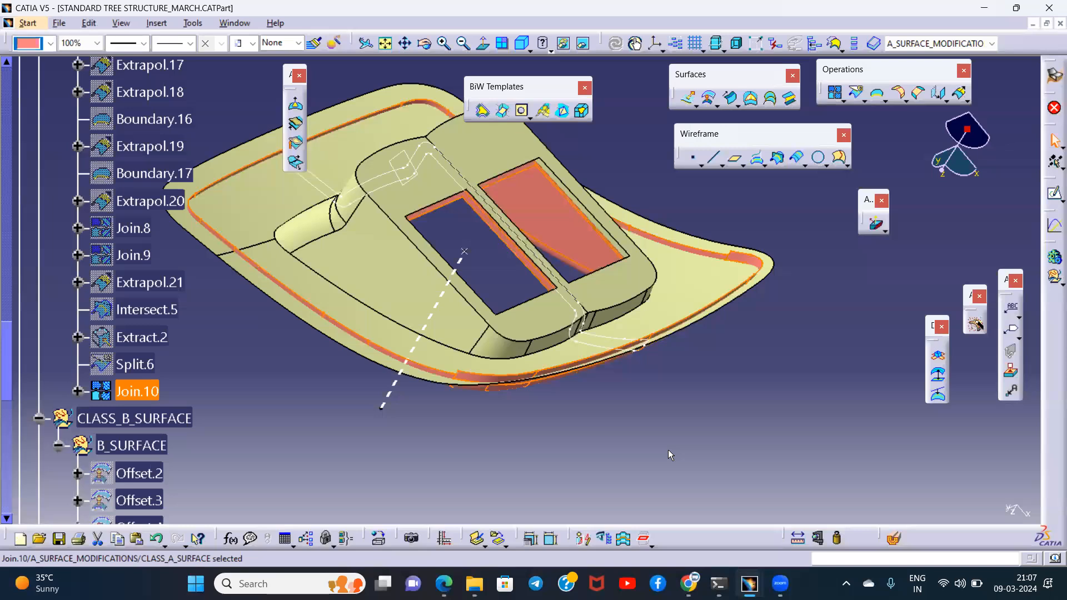
left_click(668, 449)
middle_click_drag(611, 356, 701, 384)
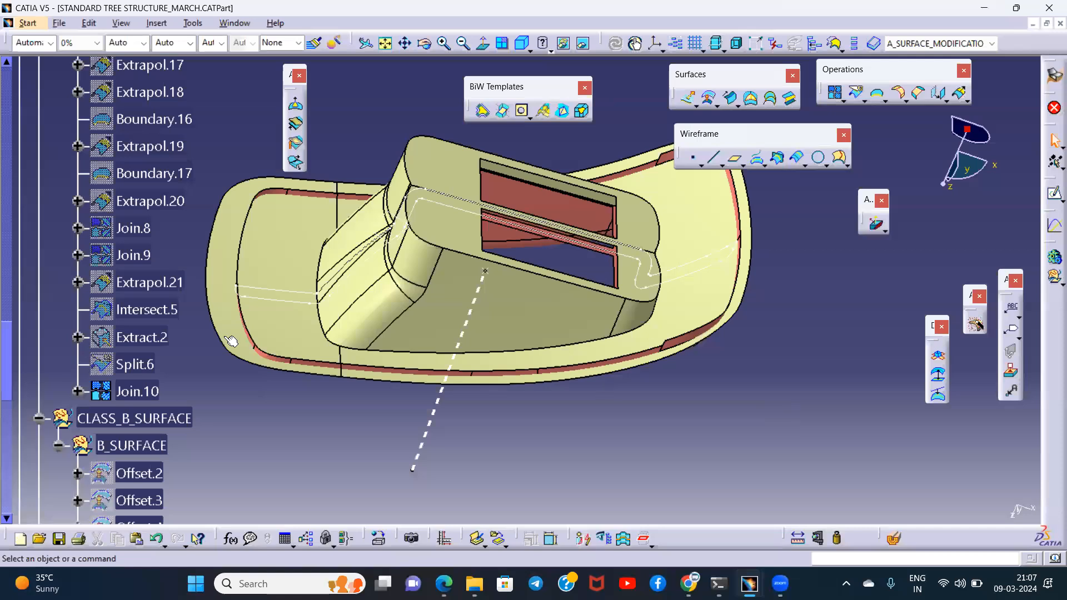
- Create the intersection curve between Extrapol.5 and Join.10
left_click(778, 159)
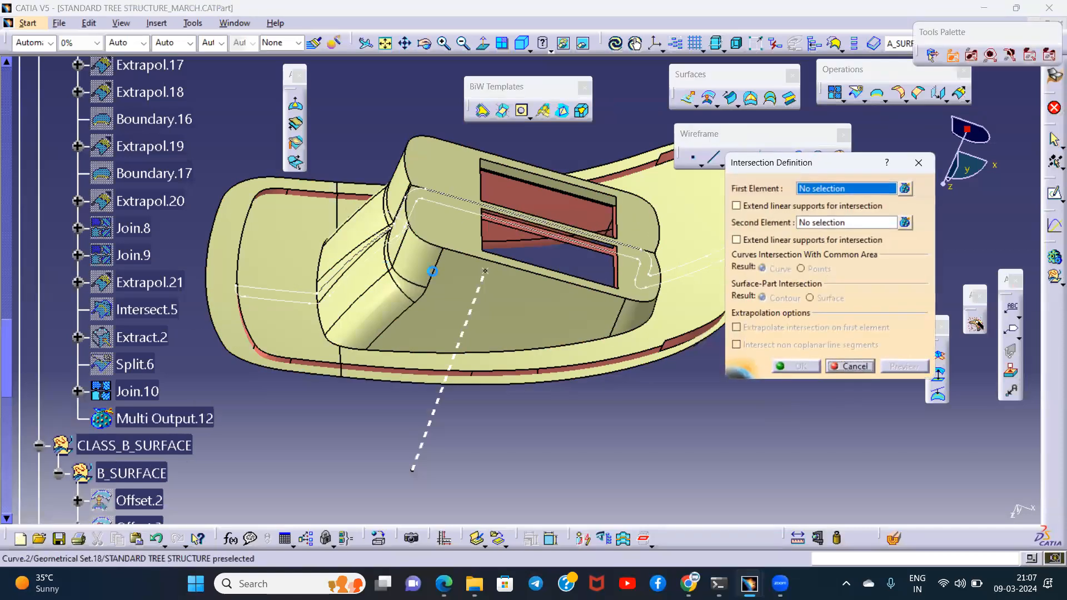
left_click(463, 274)
middle_click_drag(463, 274, 433, 214)
left_click(433, 214)
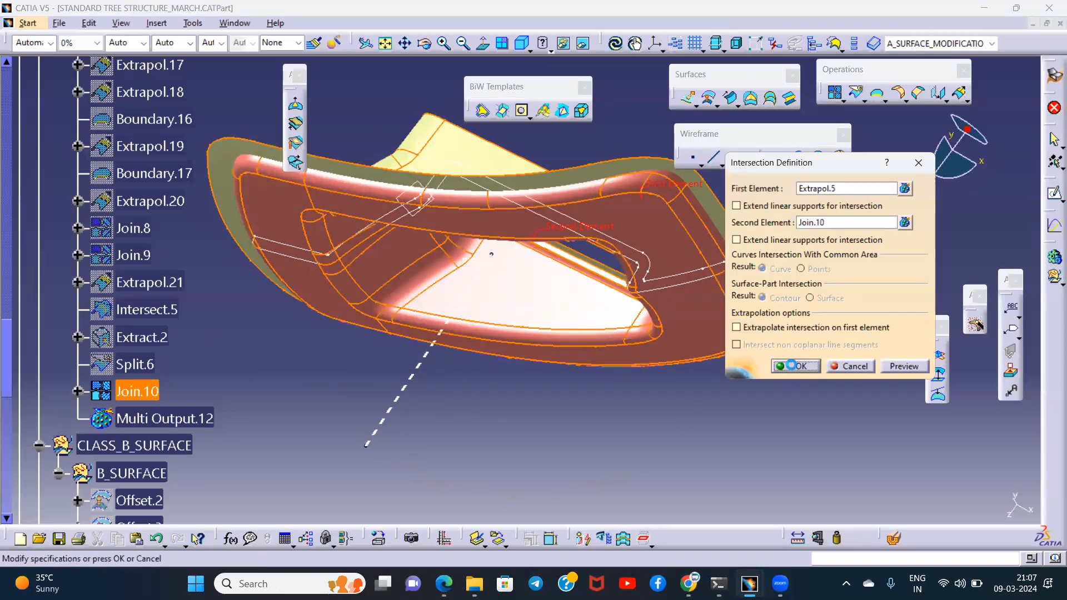
left_click(791, 365)
middle_click_drag(555, 422, 578, 435)
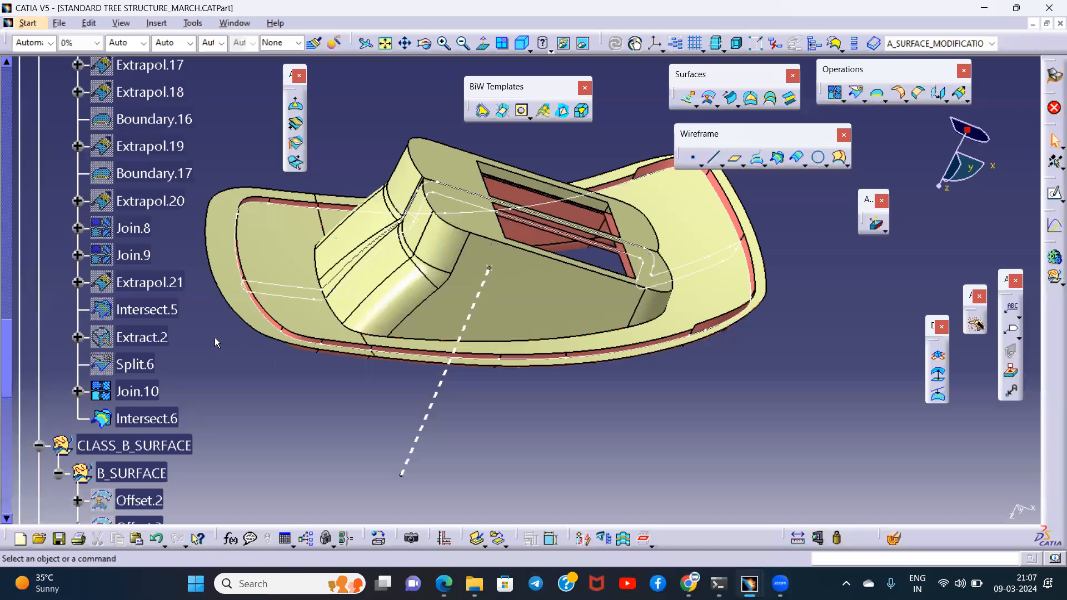
- Split Join.10 with Intersect.6, removing the Class A strip that extends past the Class B surface
scroll(215, 338, "up", 3)
scroll(214, 338, "down", 4)
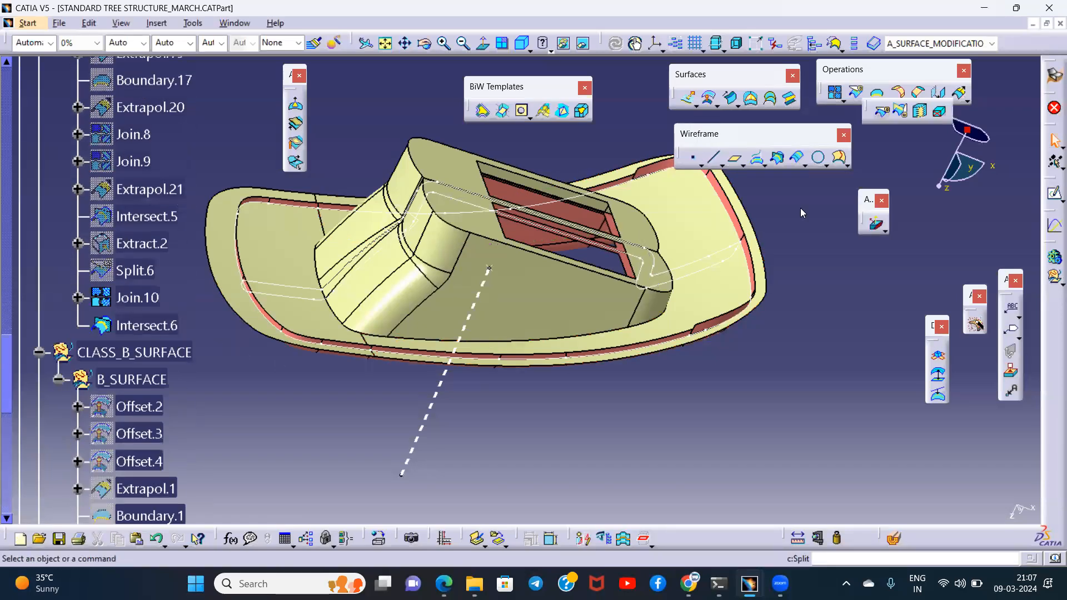
left_click(858, 93)
middle_click_drag(344, 395, 464, 161)
left_click(375, 395)
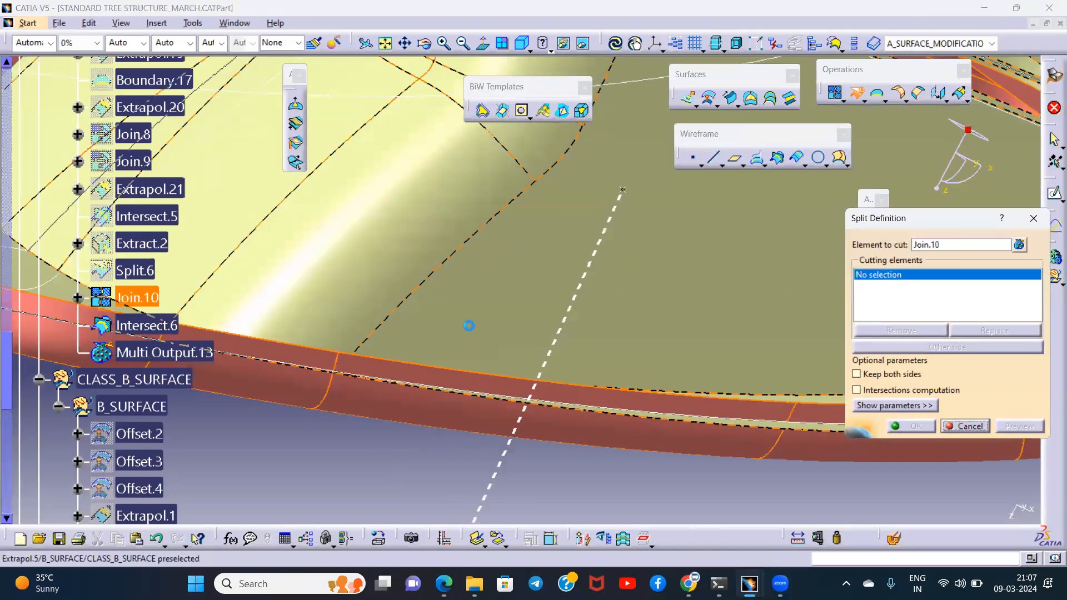
middle_click_drag(469, 326, 459, 353)
left_click(379, 478)
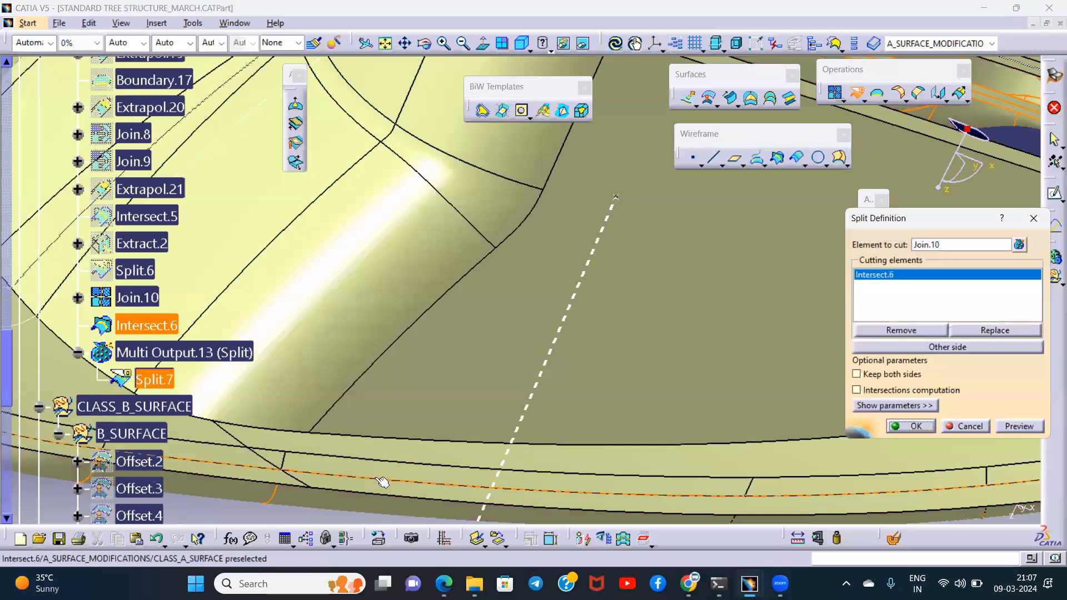
left_click(912, 426)
middle_click_drag(640, 303, 623, 405)
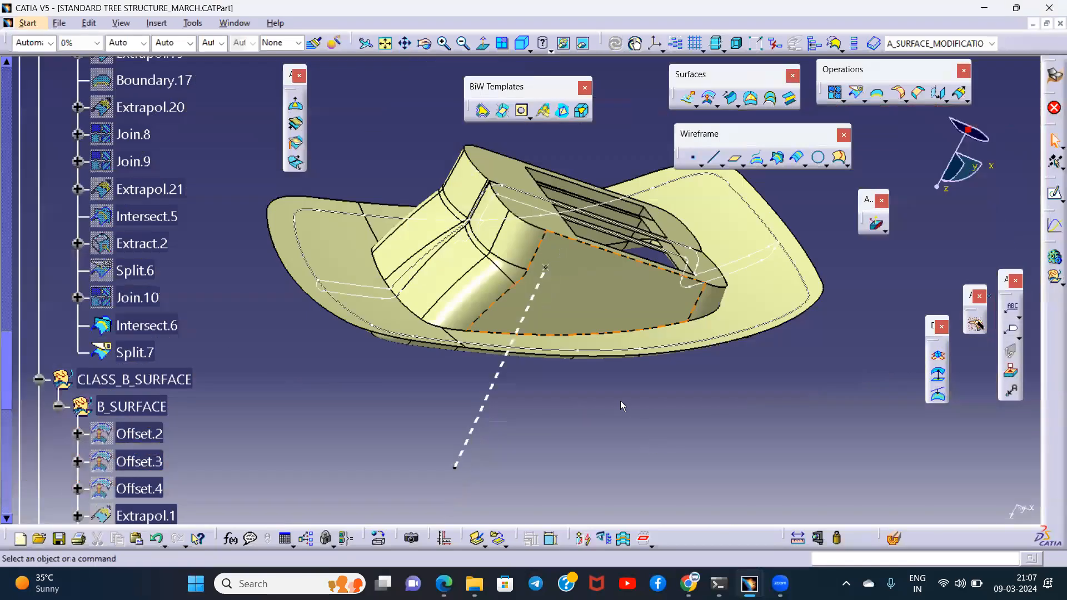
- Define the B_SURFACE geometrical set as the in-work object
middle_click_drag(433, 275, 452, 319)
right_click(171, 378)
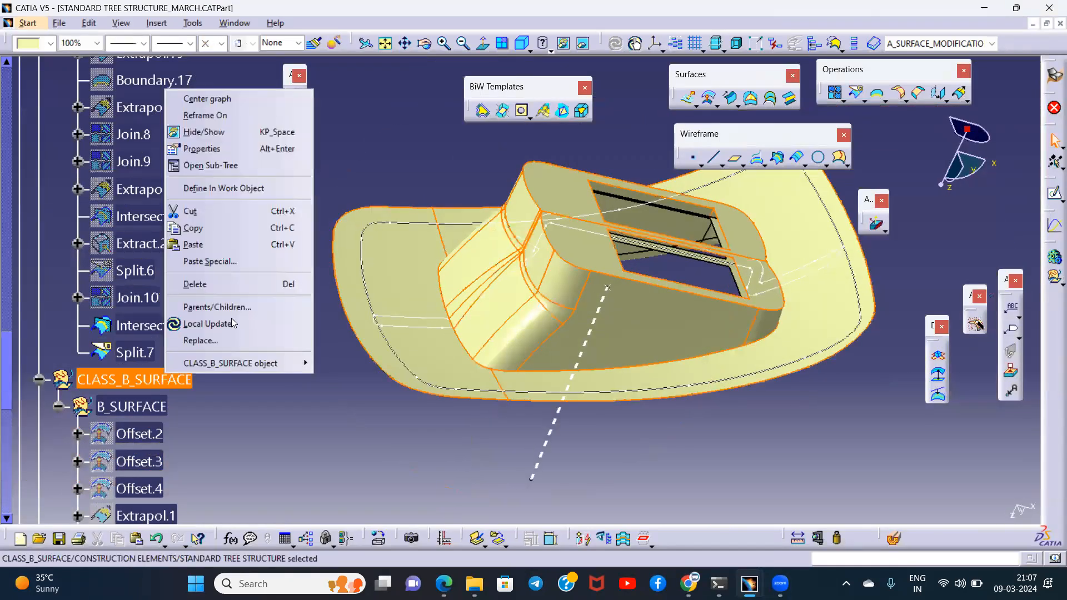
key("Escape")
right_click(151, 413)
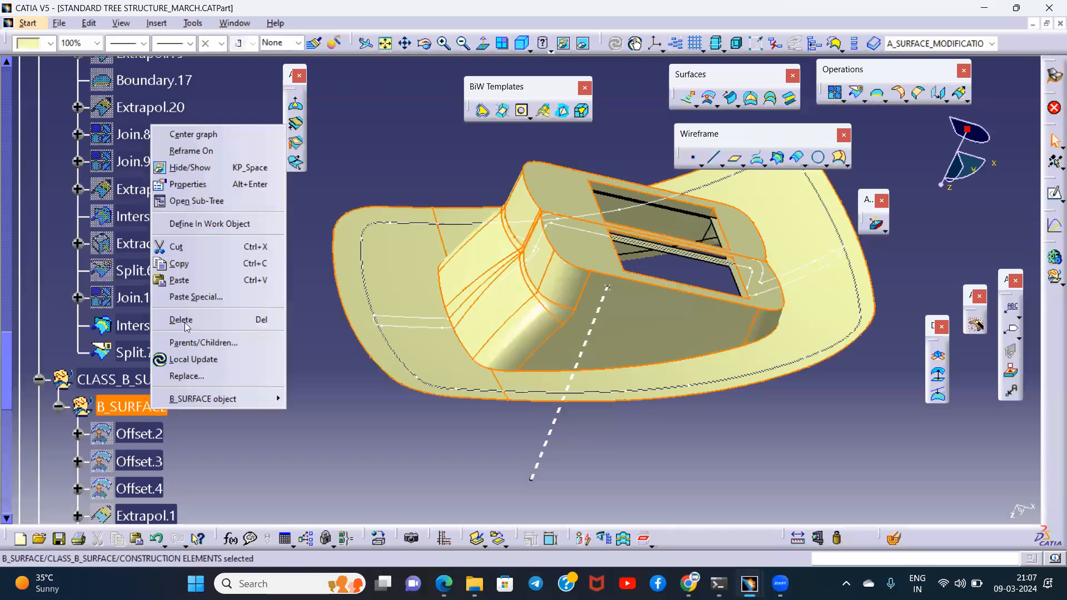
left_click(261, 224)
middle_click_drag(312, 261, 343, 284)
- Split Extrapol.5 with Intersect.6, removing its outer overhang, and hide the intersection curve
middle_click_drag(444, 253, 769, 165)
left_click(858, 93)
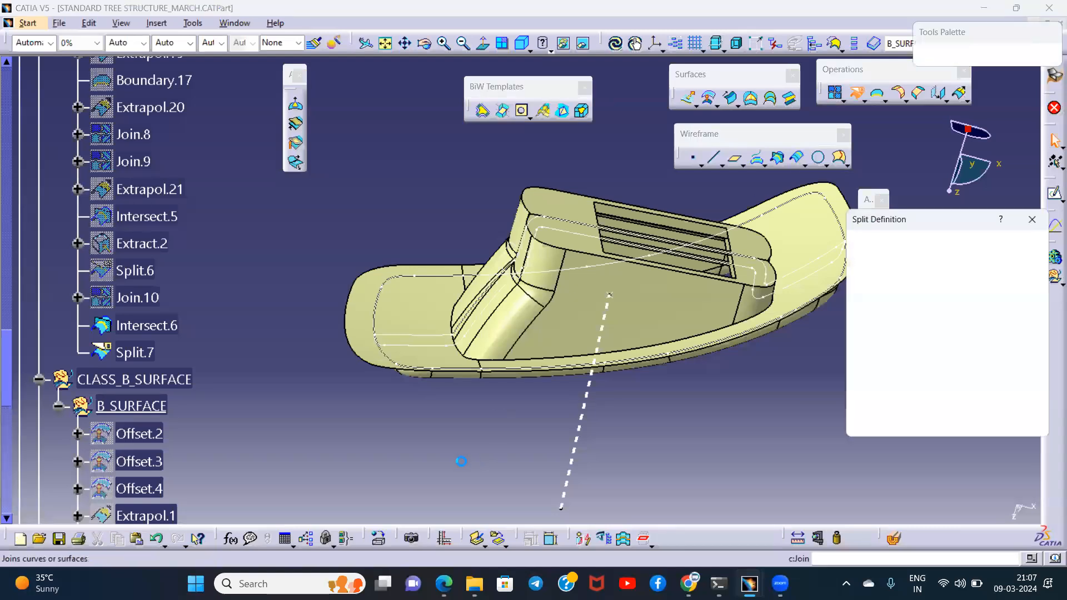
middle_click_drag(464, 436, 376, 317)
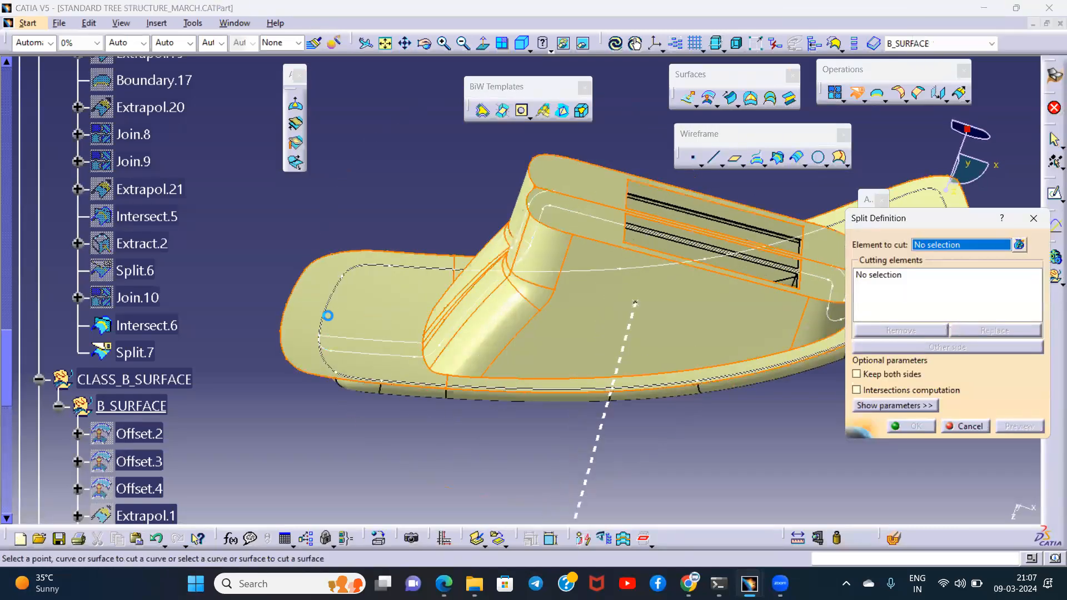
left_click(376, 316)
left_click(636, 369)
left_click(911, 426)
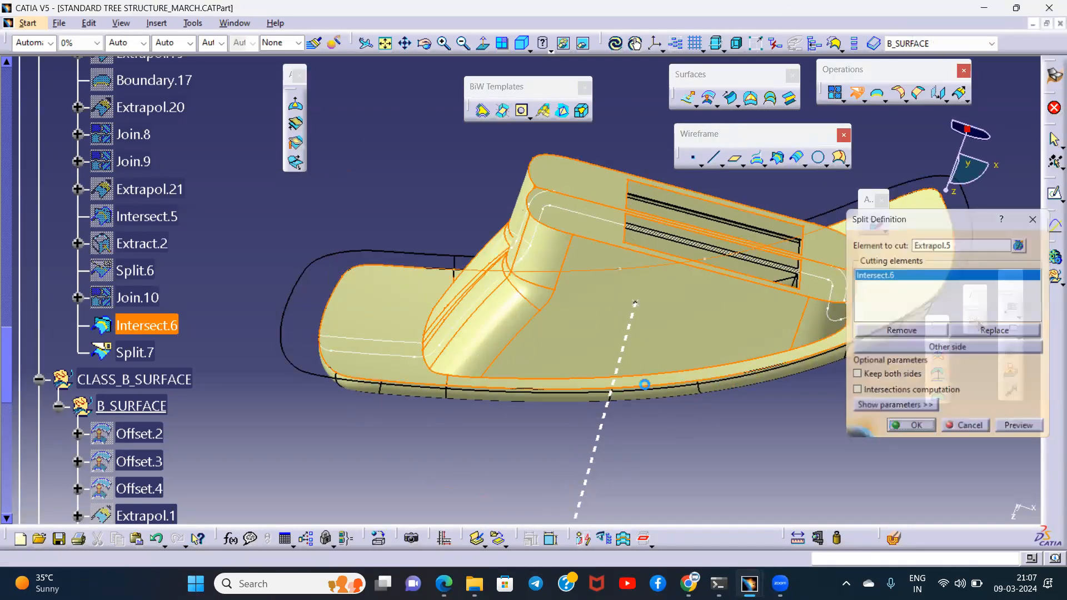
key("space")
- Inspect the trimmed rim edge where the Class A and Class B surfaces meet, using a clipping section
middle_click_drag(395, 299, 470, 336)
left_click(891, 540)
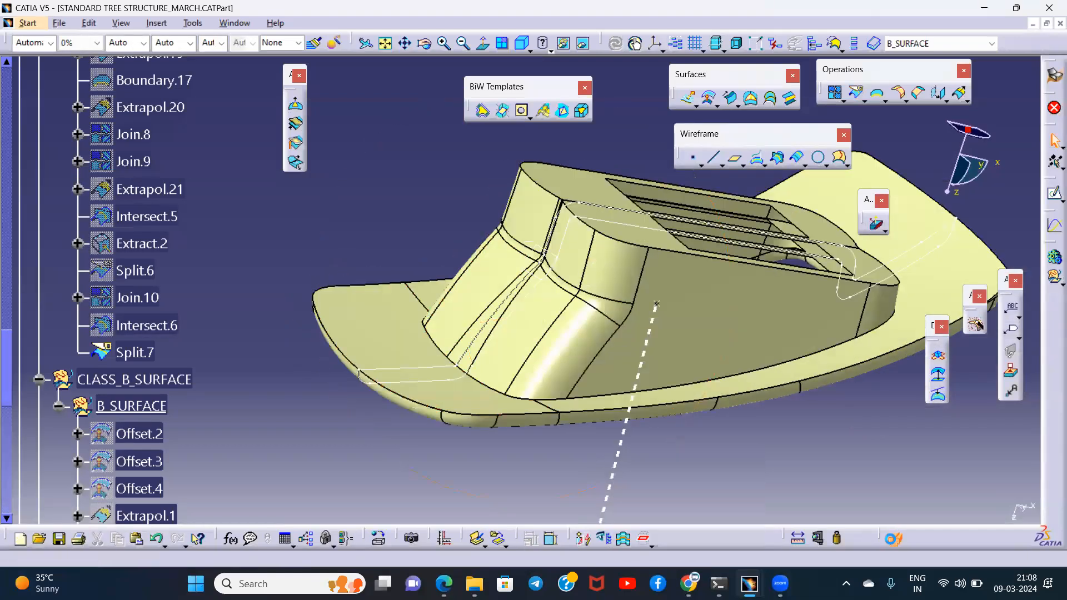
middle_click_drag(573, 329, 456, 341)
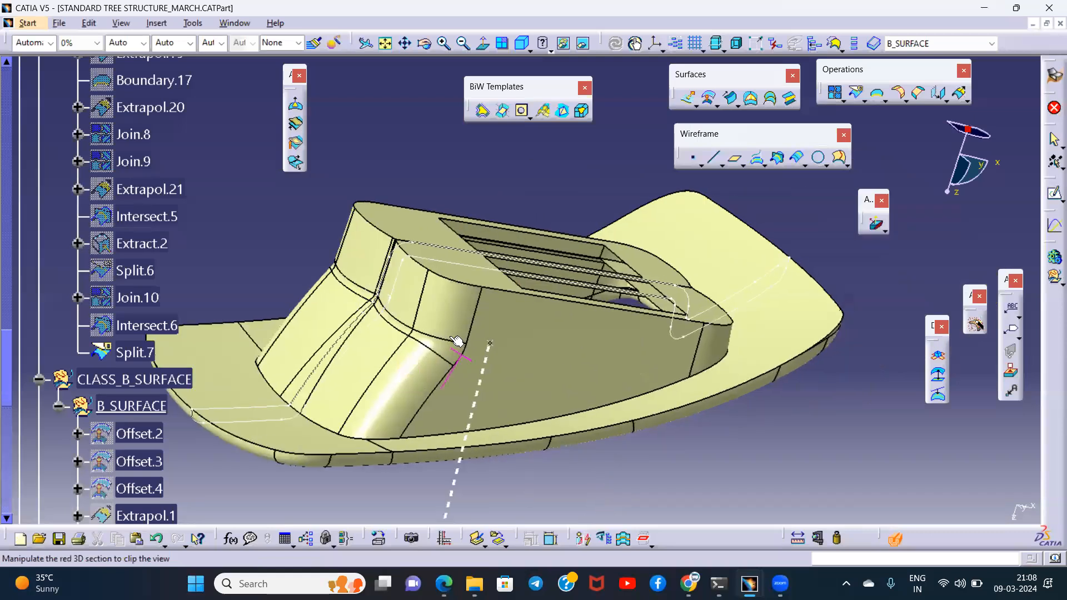
left_click(375, 288)
middle_click_drag(546, 351, 498, 255)
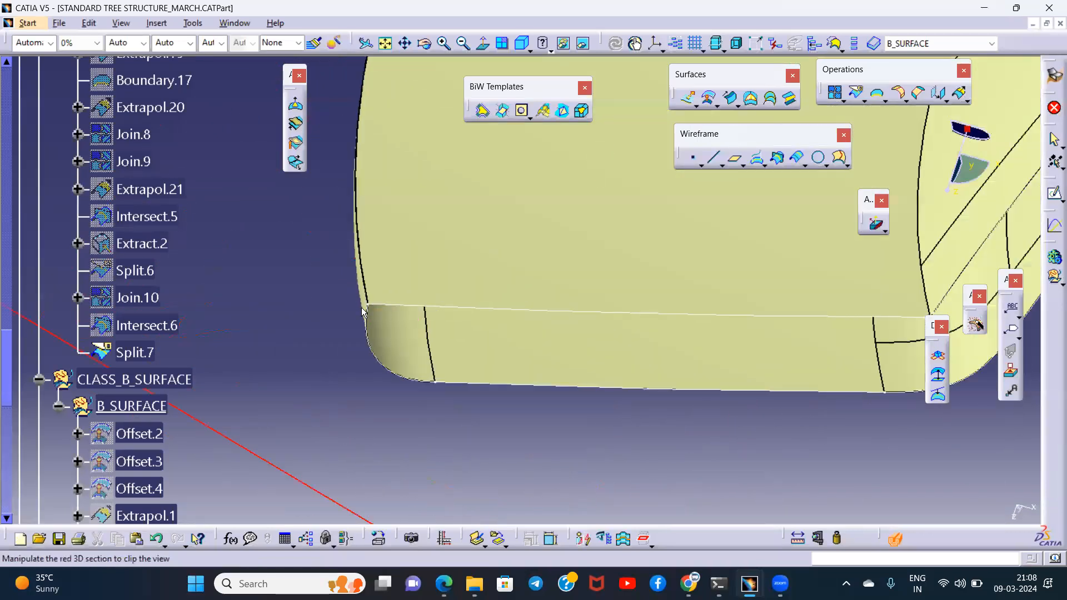
middle_click_drag(351, 306, 402, 259)
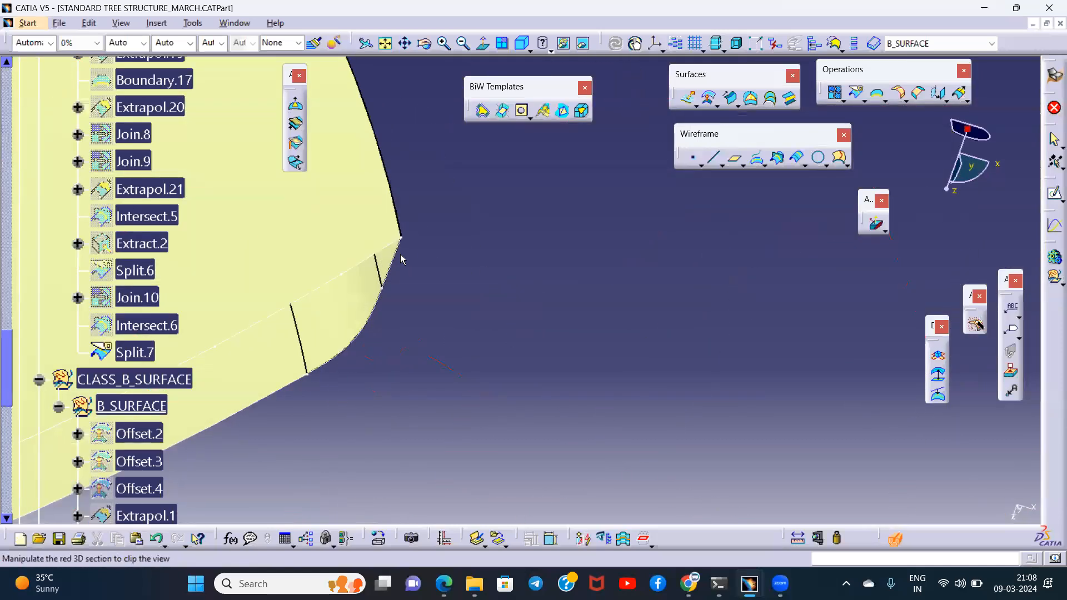
middle_click_drag(575, 259, 225, 358)
- Recolour Split.8 in the B_SURFACE set light red
scroll(225, 358, "down", 8)
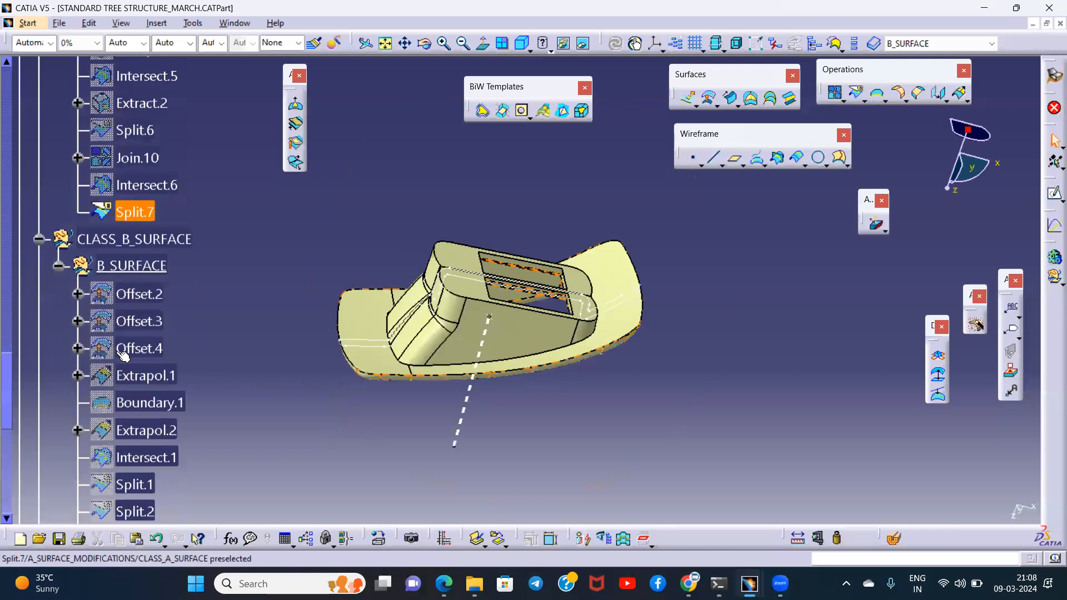
left_click(142, 336)
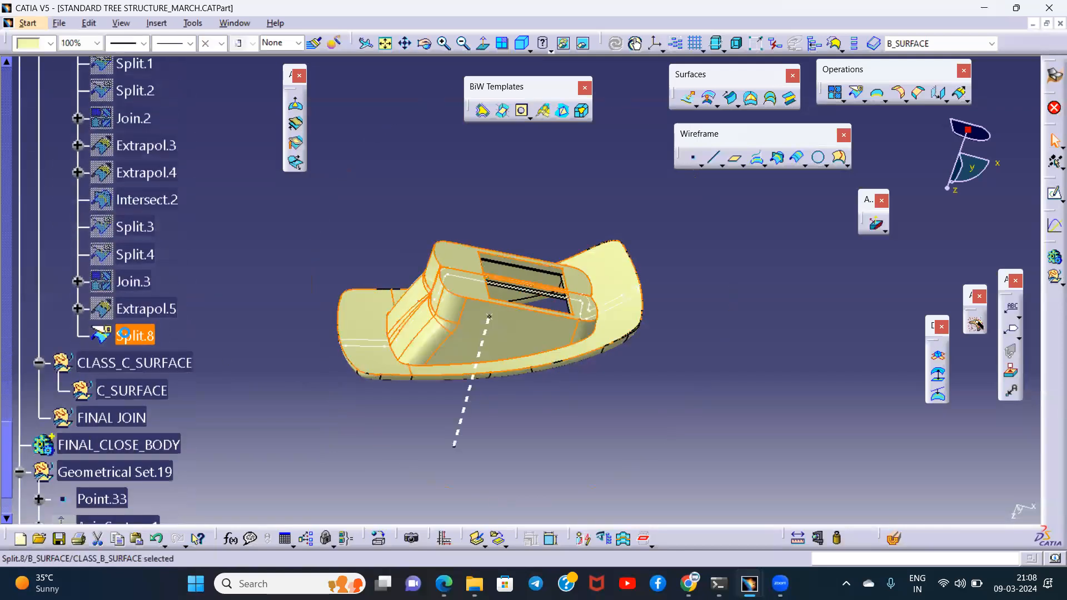
left_click(31, 43)
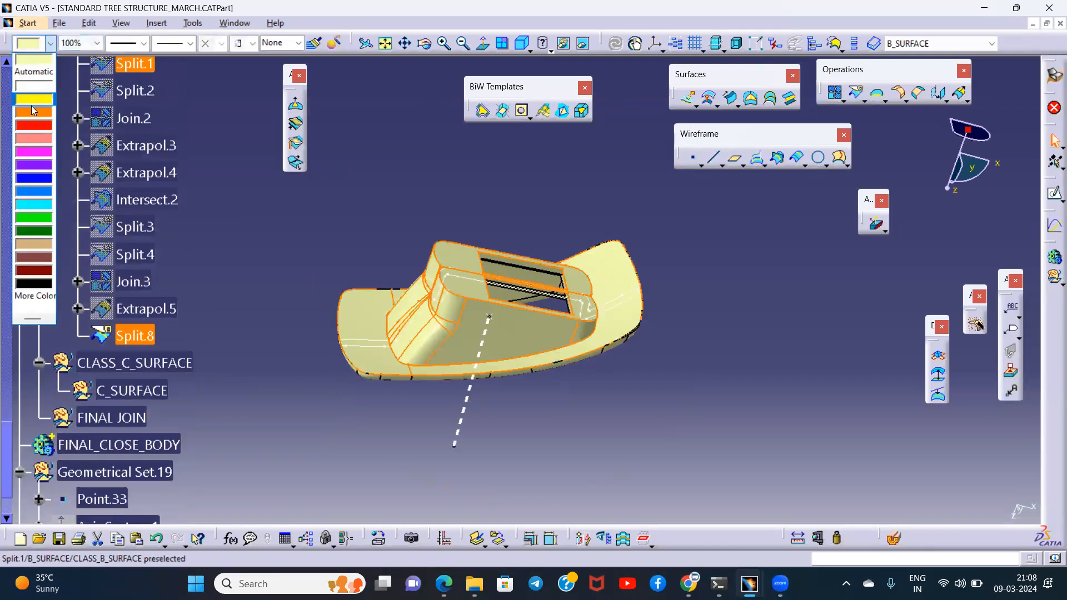
left_click(29, 137)
left_click(250, 191)
- Define the C_SURFACE geometrical set as the in-work object
middle_click_drag(541, 383, 520, 162)
scroll(202, 286, "down", 2)
scroll(202, 287, "down", 1)
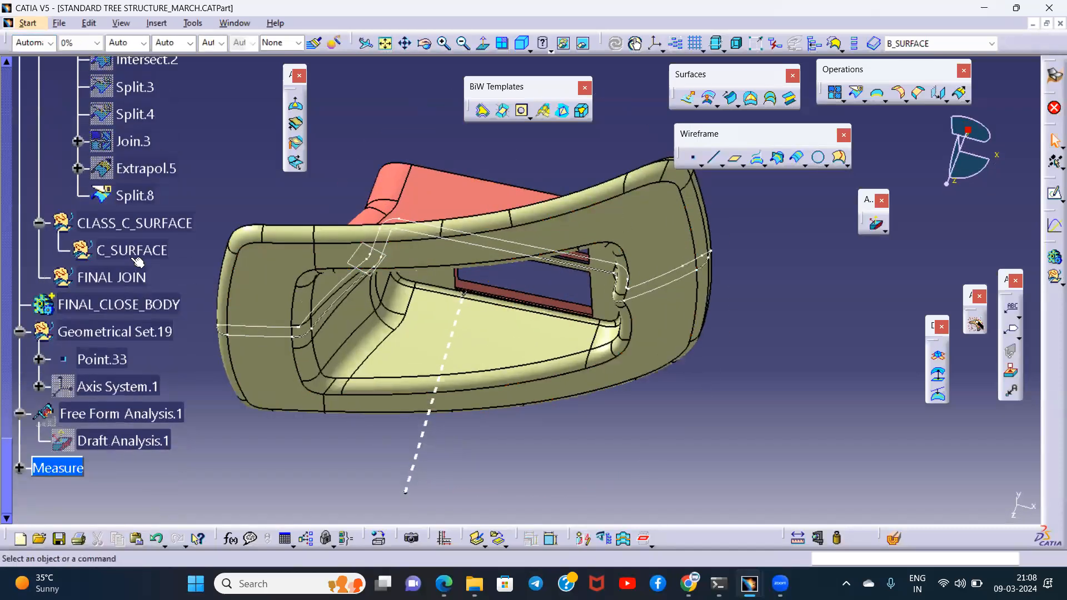
right_click(133, 250)
left_click(178, 348)
- Examine the two rectangular openings in the top face, including a view along the main tooling direction
mouse_move(519, 336)
middle_mouse_down()
mouse_move(440, 362)
mouse_move(589, 321)
mouse_move(508, 338)
mouse_move(477, 361)
mouse_move(552, 288)
mouse_move(524, 316)
middle_mouse_up()
middle_click_drag(252, 291, 622, 340)
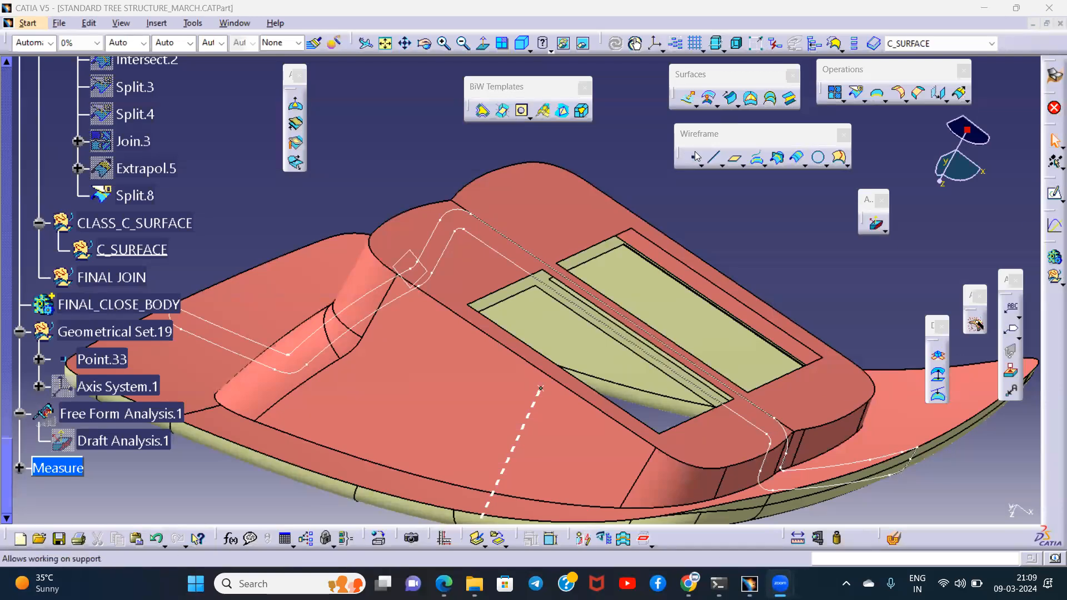
middle_click_drag(675, 309, 554, 230)
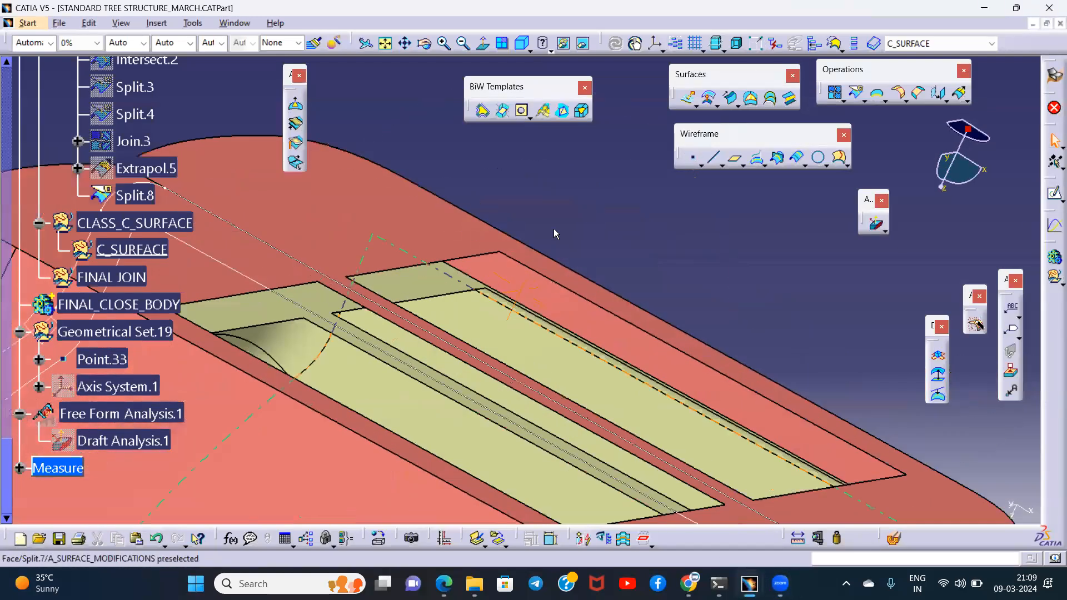
middle_click_drag(518, 290, 443, 420)
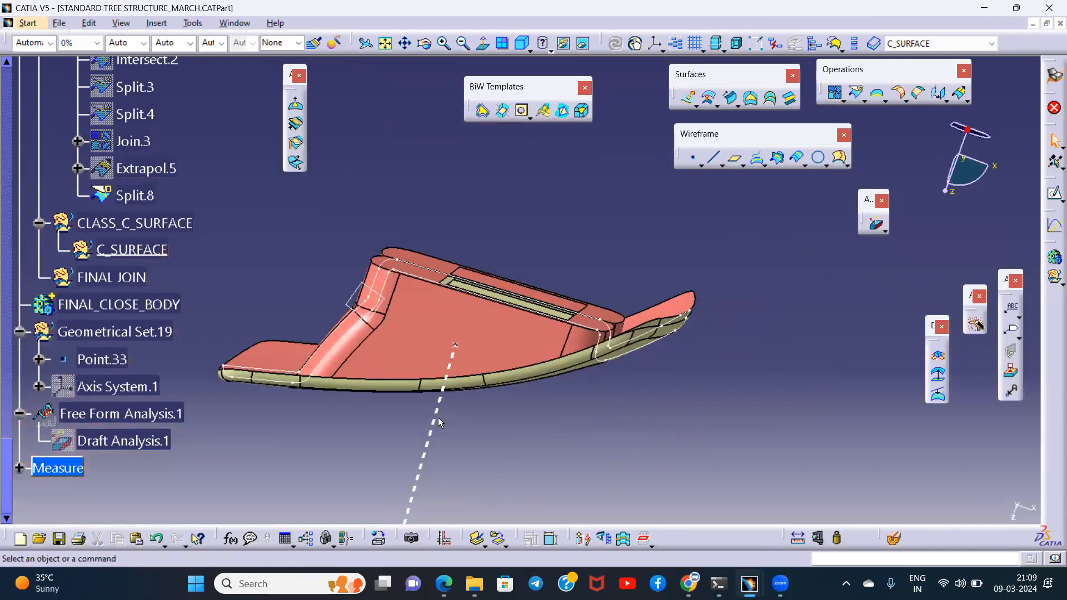
left_click(438, 419)
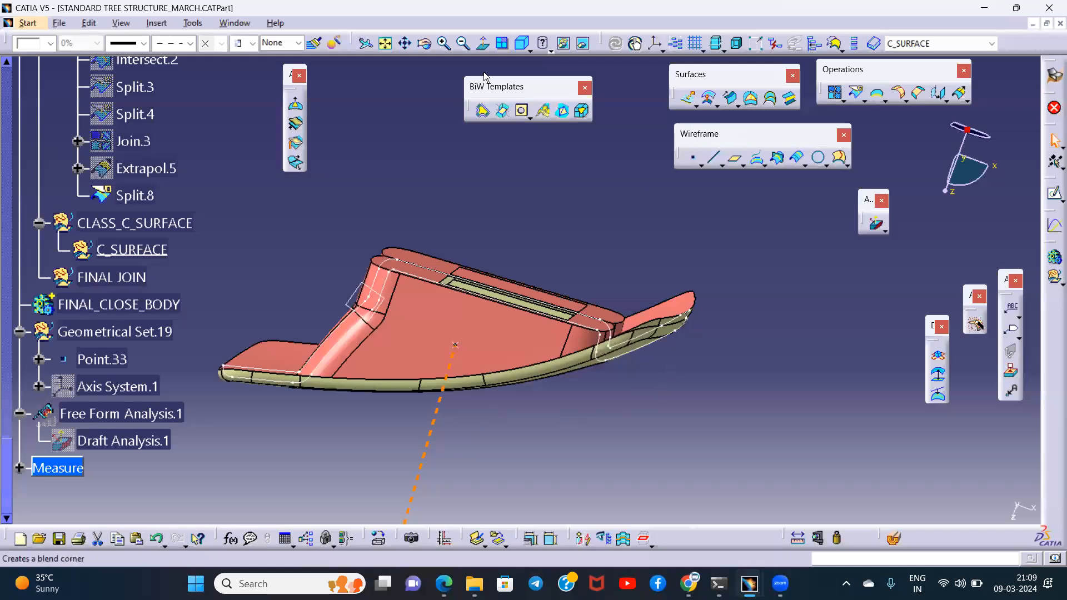
left_click(482, 43)
middle_click_drag(445, 349, 536, 236)
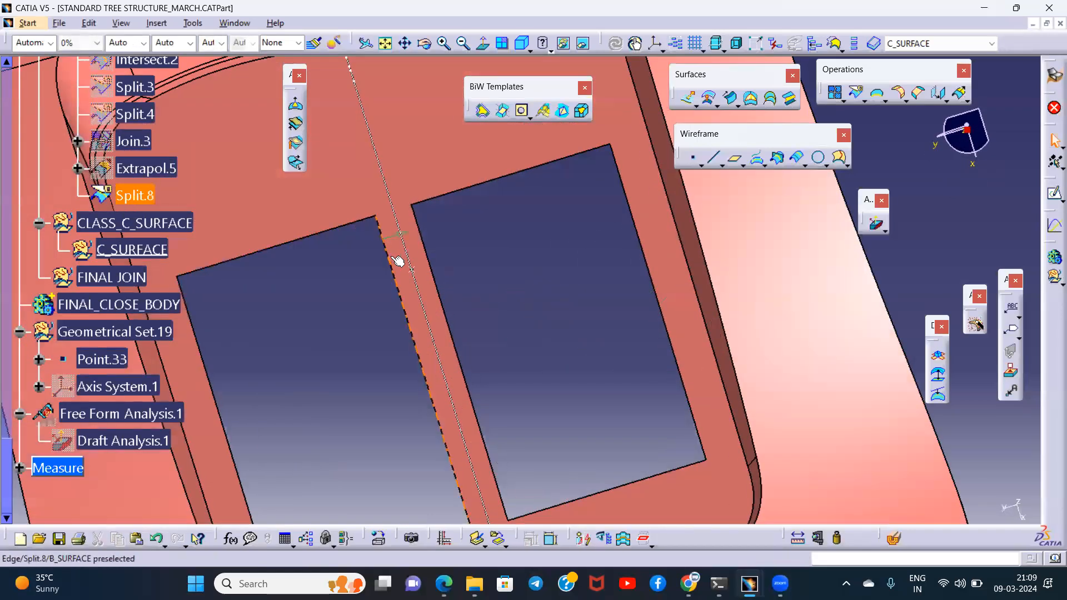
middle_click_drag(332, 255, 493, 398)
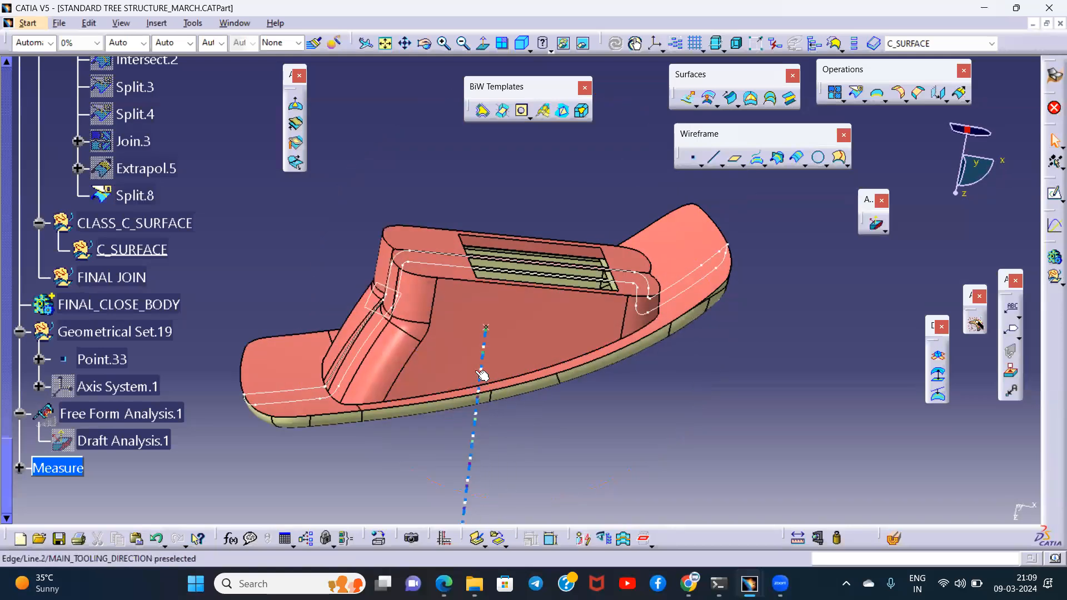
middle_click_drag(543, 317, 524, 234)
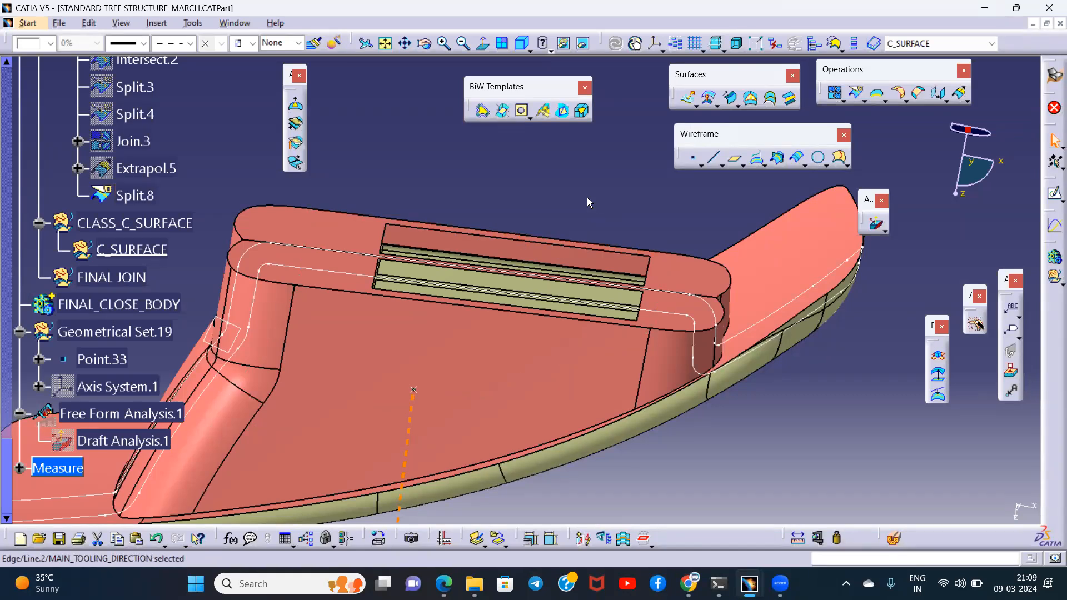
middle_click_drag(564, 205, 485, 249)
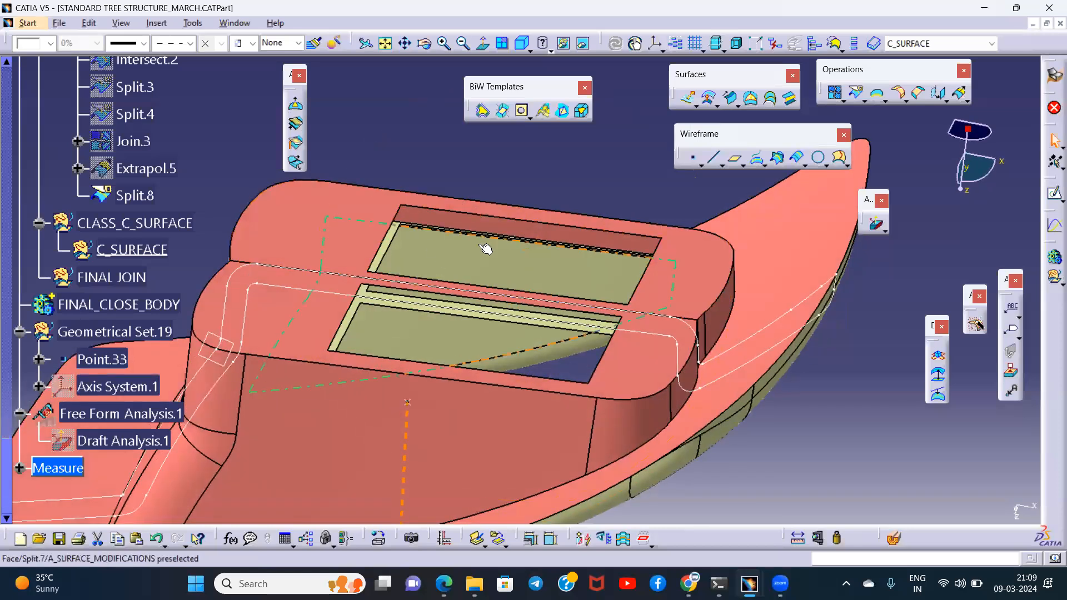
- Extract the boundary of the front rectangular opening from Split.7, using Point continuity propagation from one of its edges
left_click(600, 181)
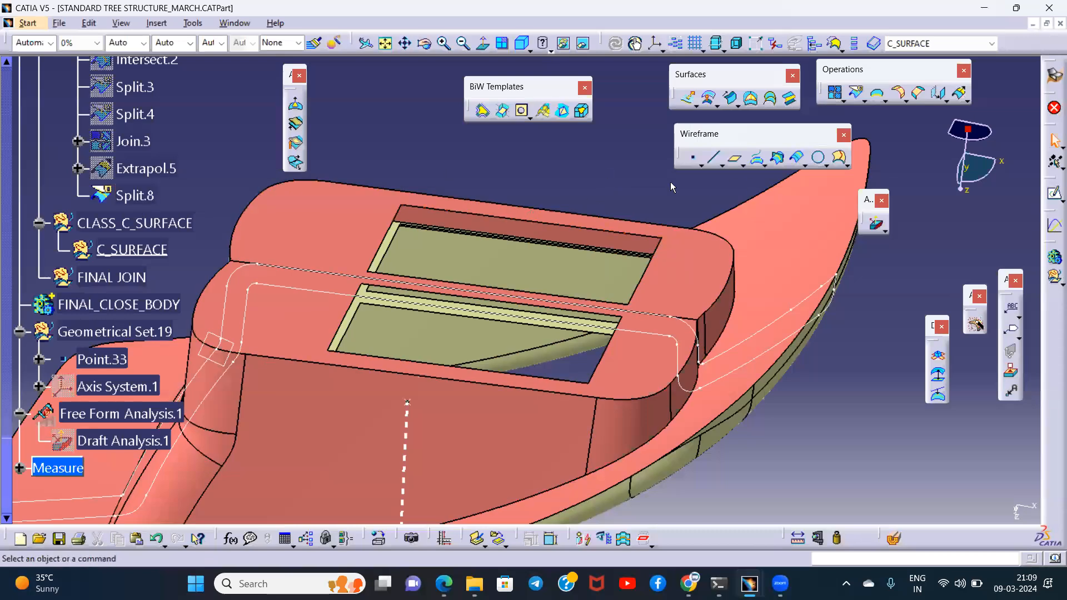
middle_click_drag(567, 217, 560, 250)
left_click(878, 94)
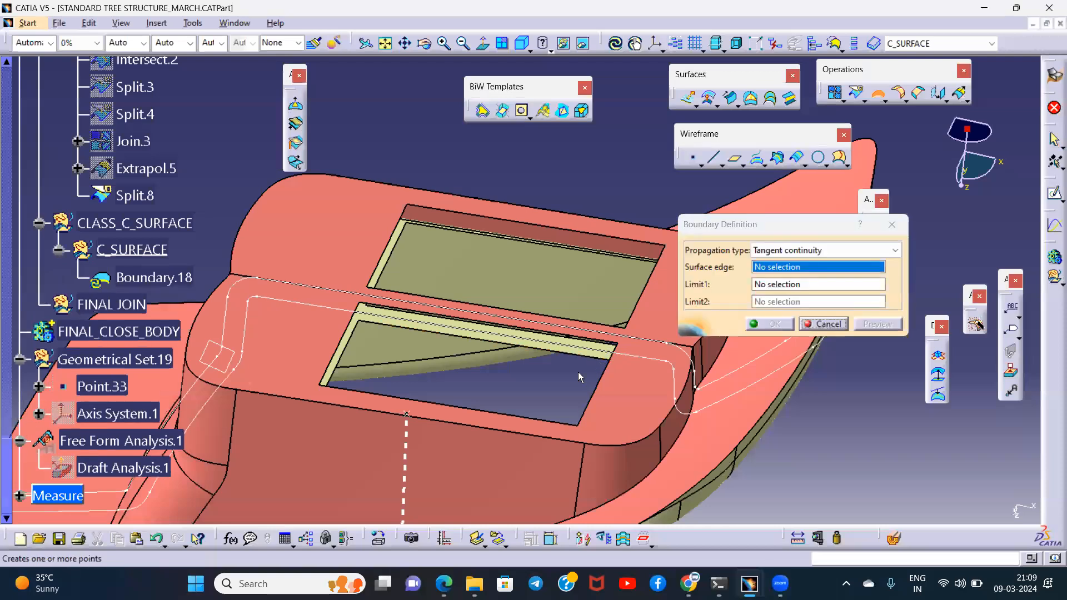
middle_click_drag(578, 378, 500, 367)
left_click(434, 332)
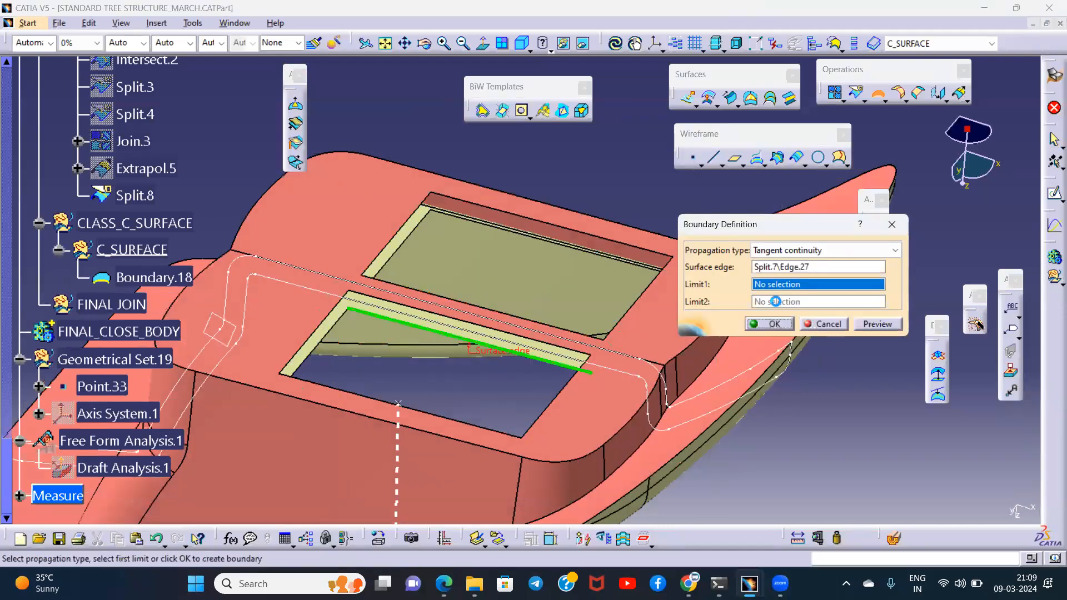
left_click(821, 249)
left_click(783, 277)
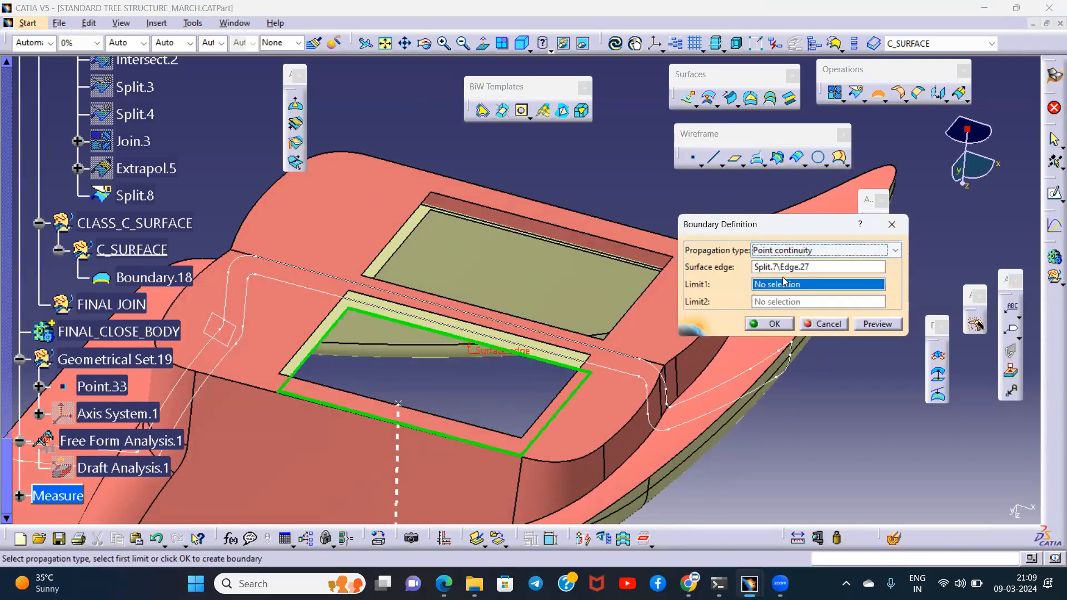
left_click(773, 325)
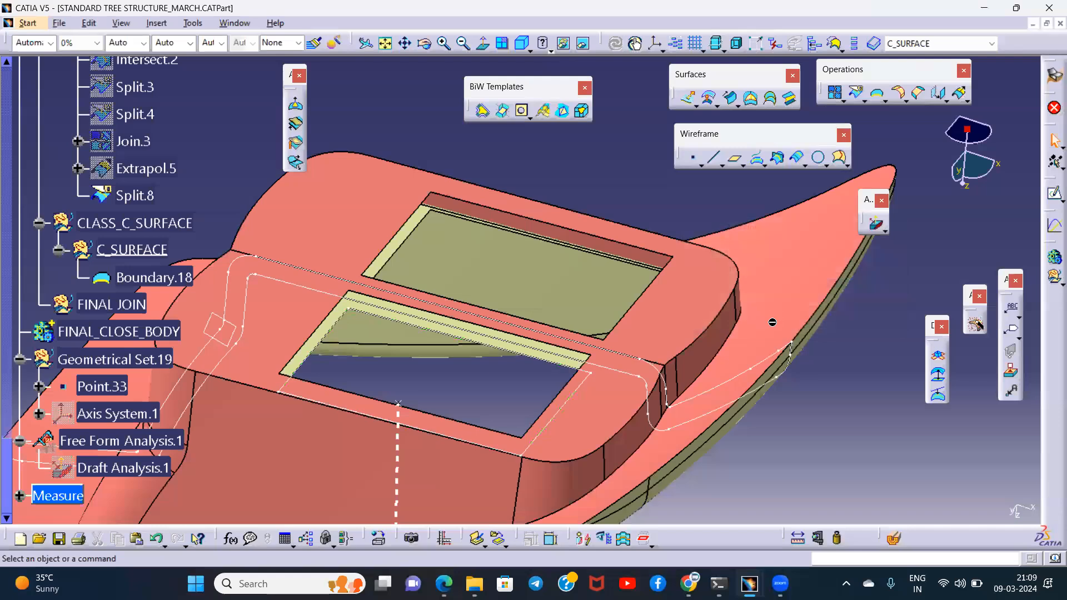
- Extract the matching front opening boundary from Split.8 in the B_SURFACE set, using Point continuity
left_click(900, 100)
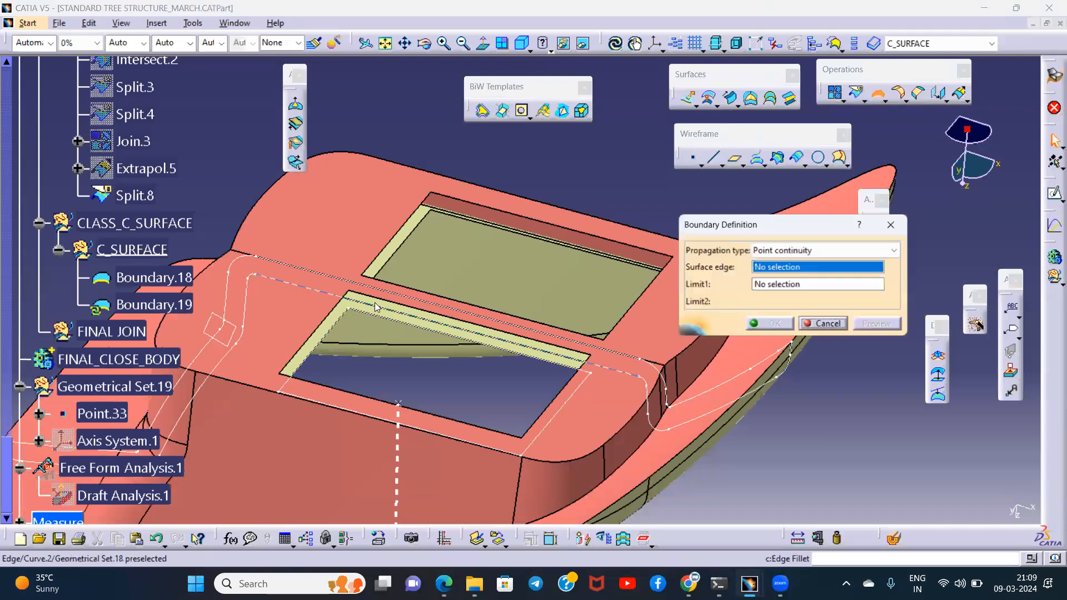
left_click(560, 305)
left_click(769, 324)
middle_click_drag(722, 289, 613, 217)
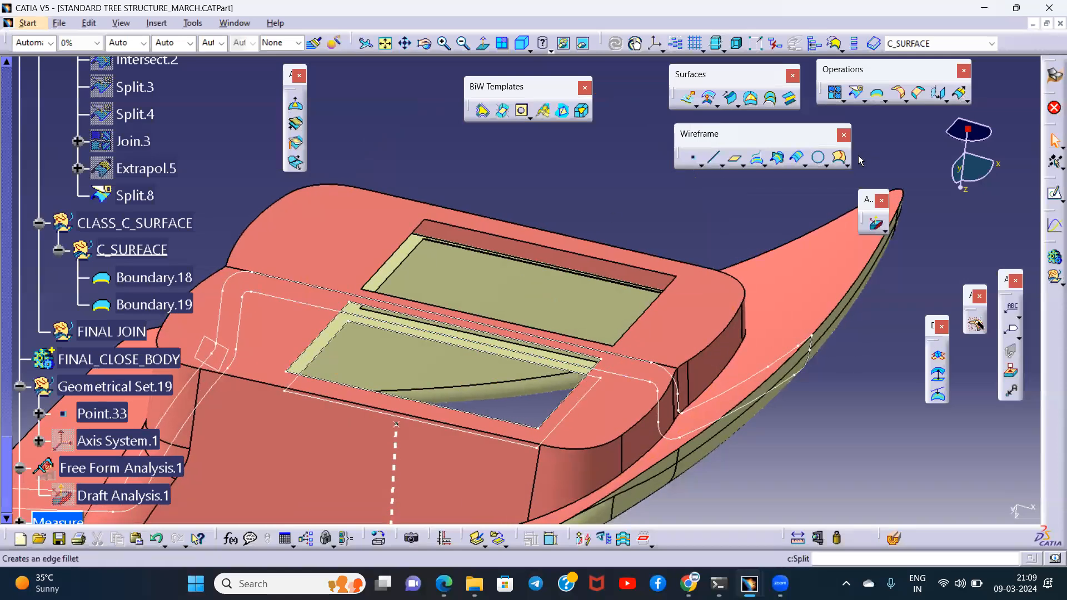
- Define a blend between Boundary.18 supported by Split.7 and Boundary.19 supported by Split.8 around the front opening
left_click(790, 98)
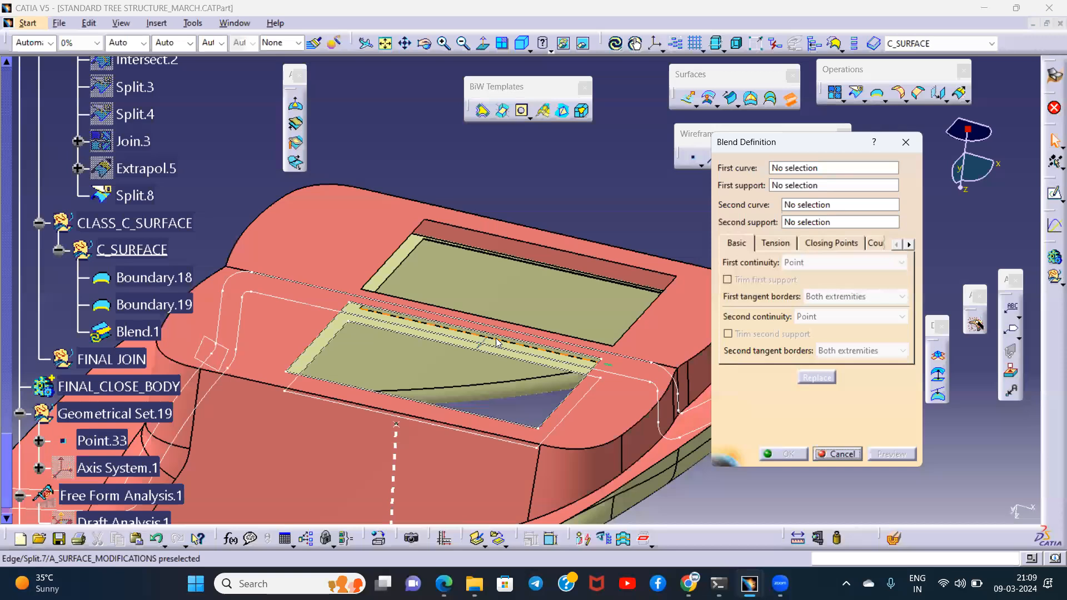
middle_click_drag(461, 332, 538, 267)
left_click(796, 168)
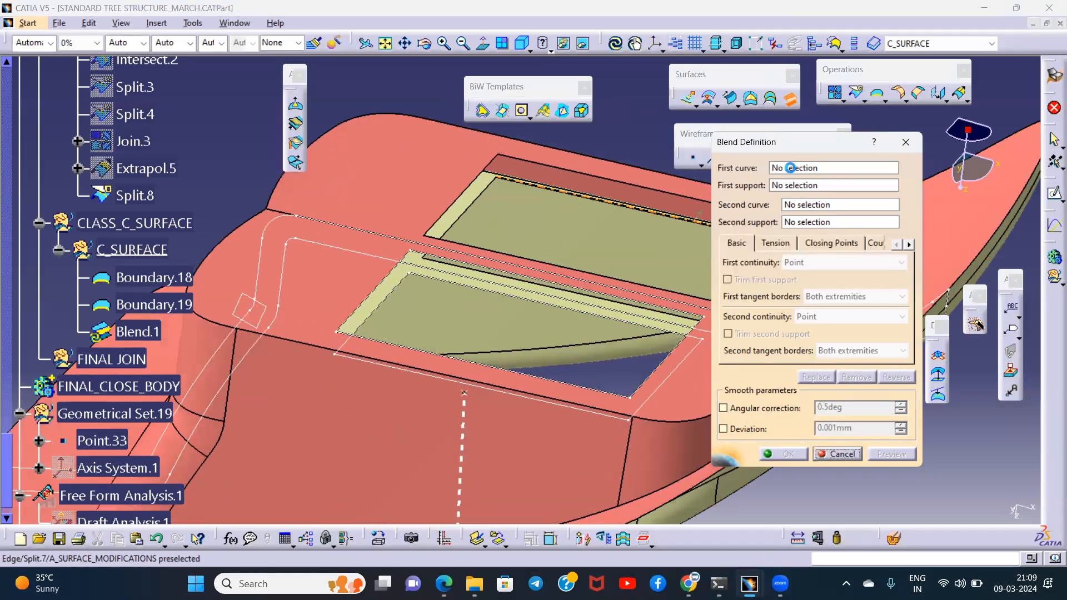
left_click(468, 286)
middle_click_drag(467, 311, 464, 261)
left_click(425, 277)
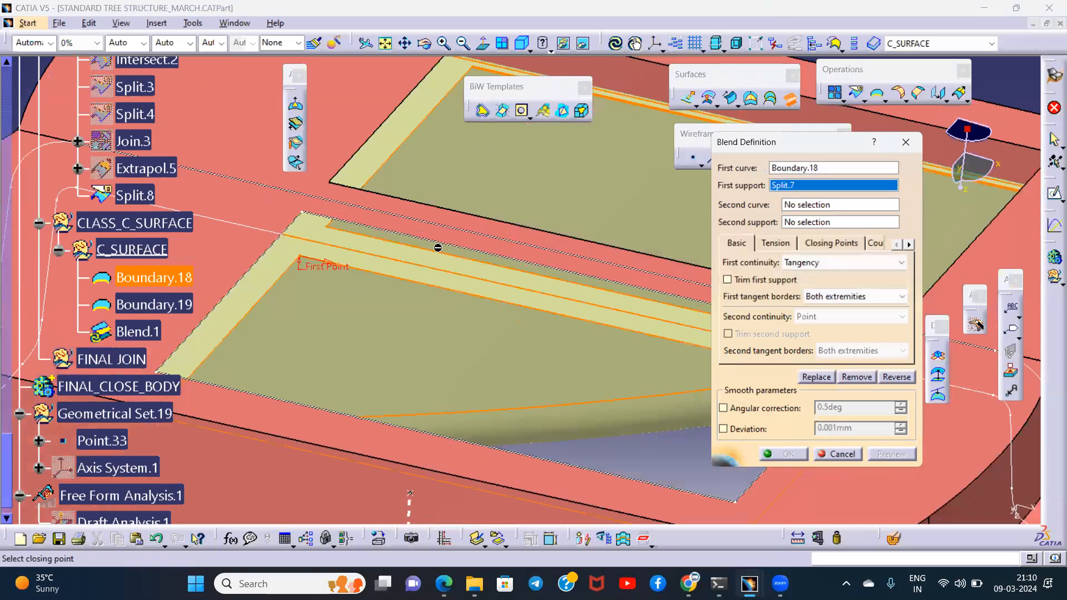
left_click(795, 207)
left_click(376, 229)
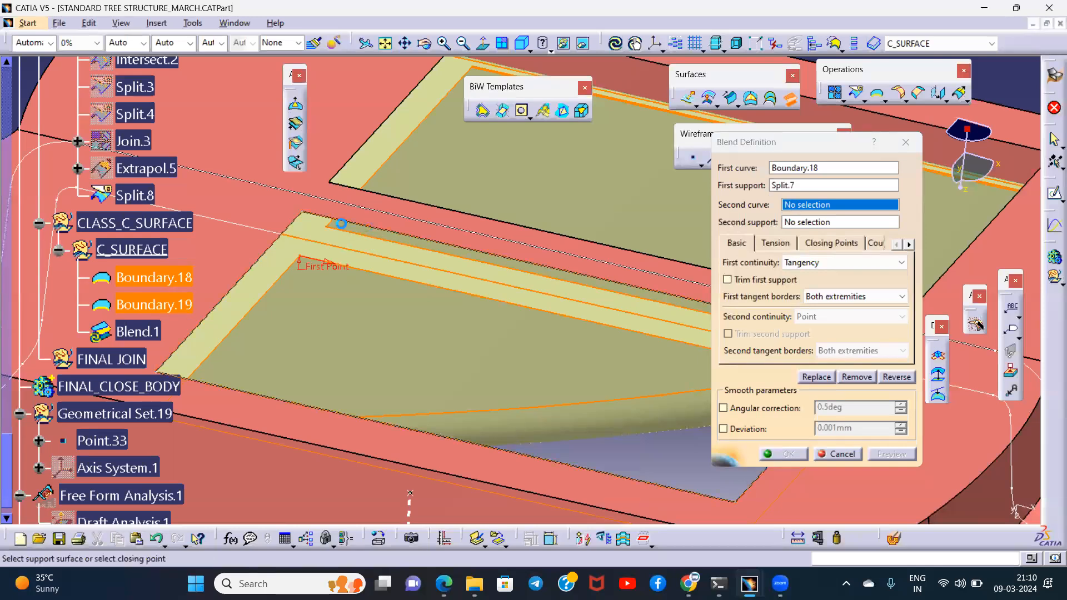
left_click(239, 199)
middle_click_drag(429, 292, 448, 276)
- Set the blend's first and second continuity to Point and create the surface
left_click(821, 267)
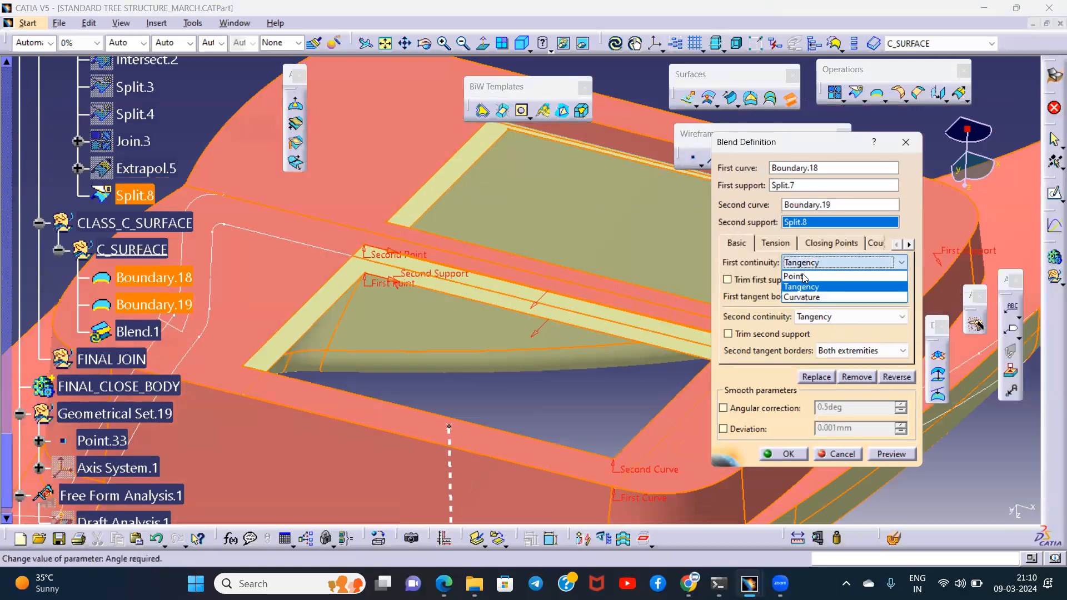
left_click(806, 275)
left_click(822, 316)
left_click(808, 332)
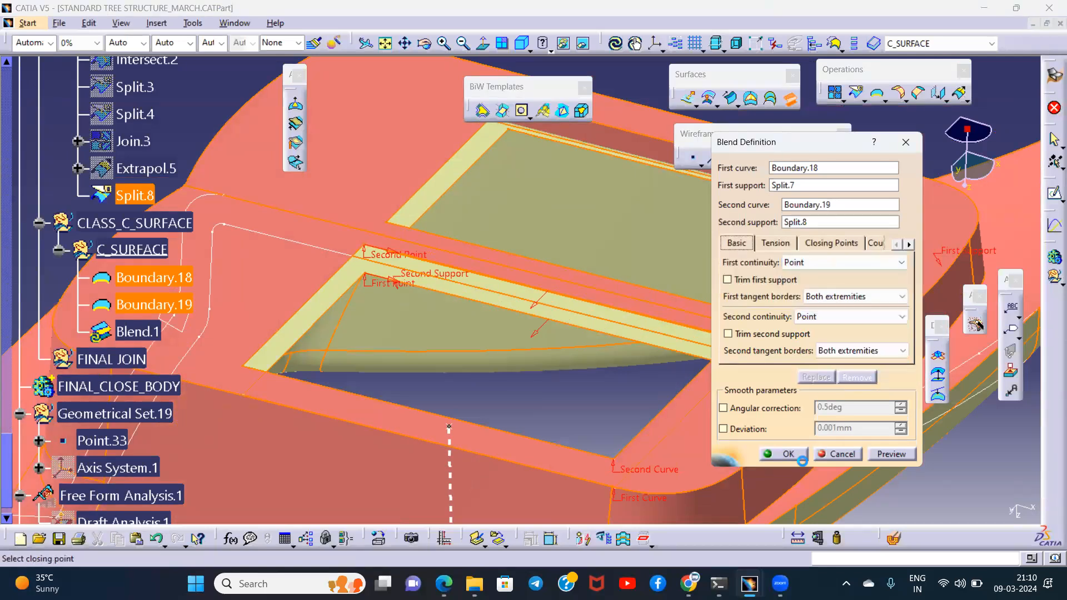
left_click(790, 453)
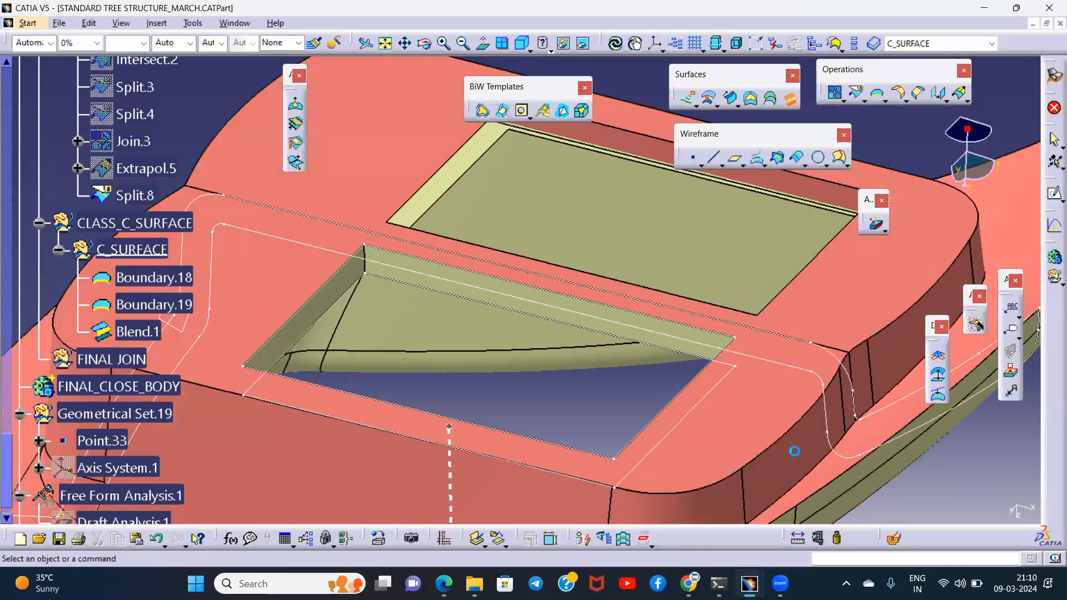
- Hide Boundary.18 and Boundary.19, and highlight Blend.1 to check the wall around the front opening
left_click(452, 296)
key("ctrl+h")
left_click(449, 264)
key("ctrl+h")
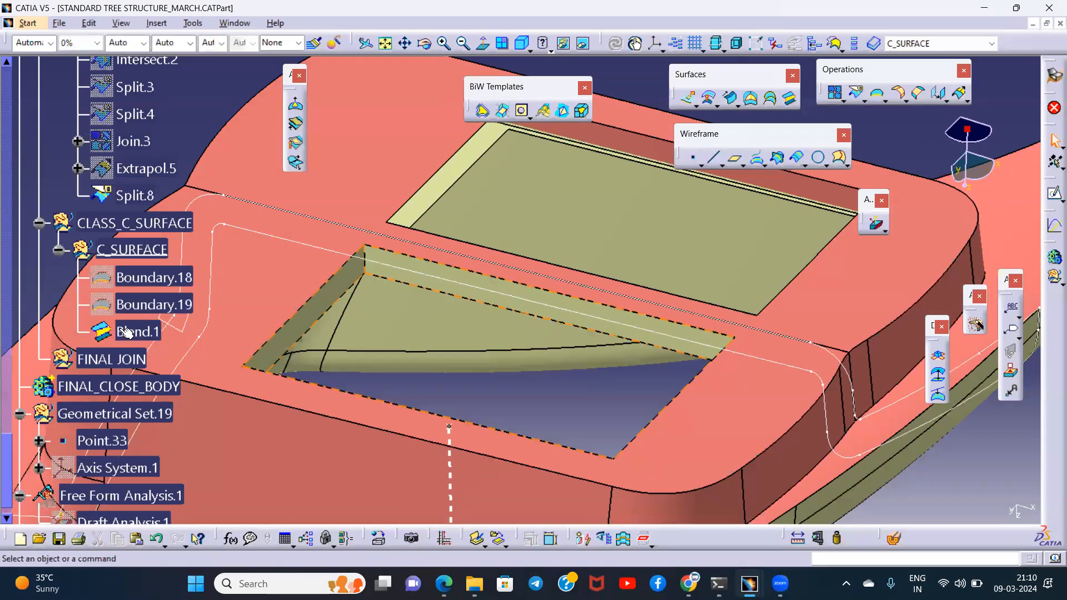
left_click(126, 332)
middle_click_drag(623, 362, 456, 314)
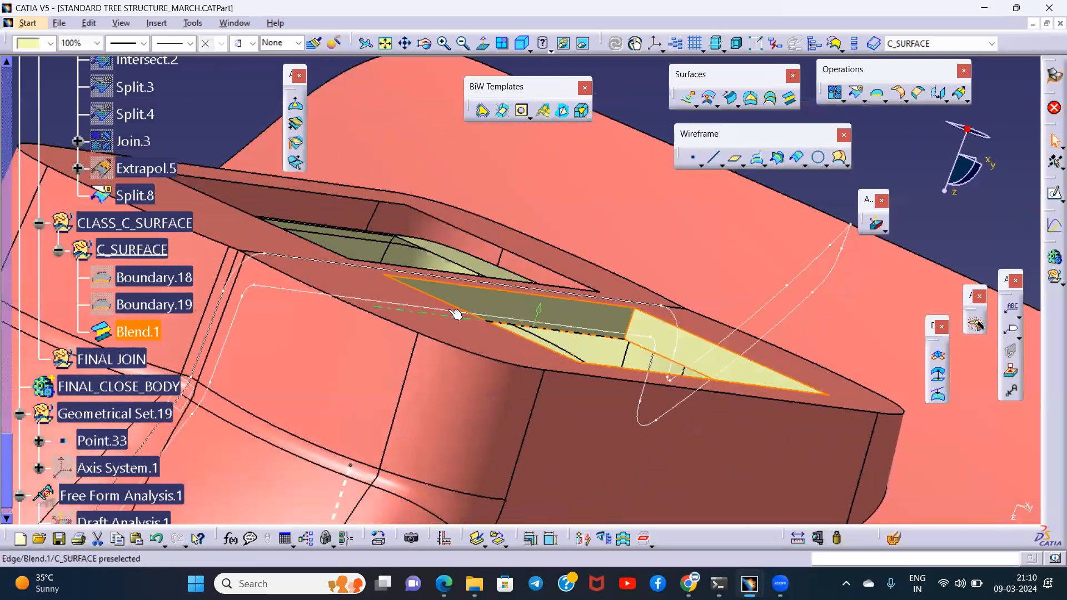
- Locate Curve.2 of Geometrical Set.18 in the specification tree and hide it
right_click(803, 272)
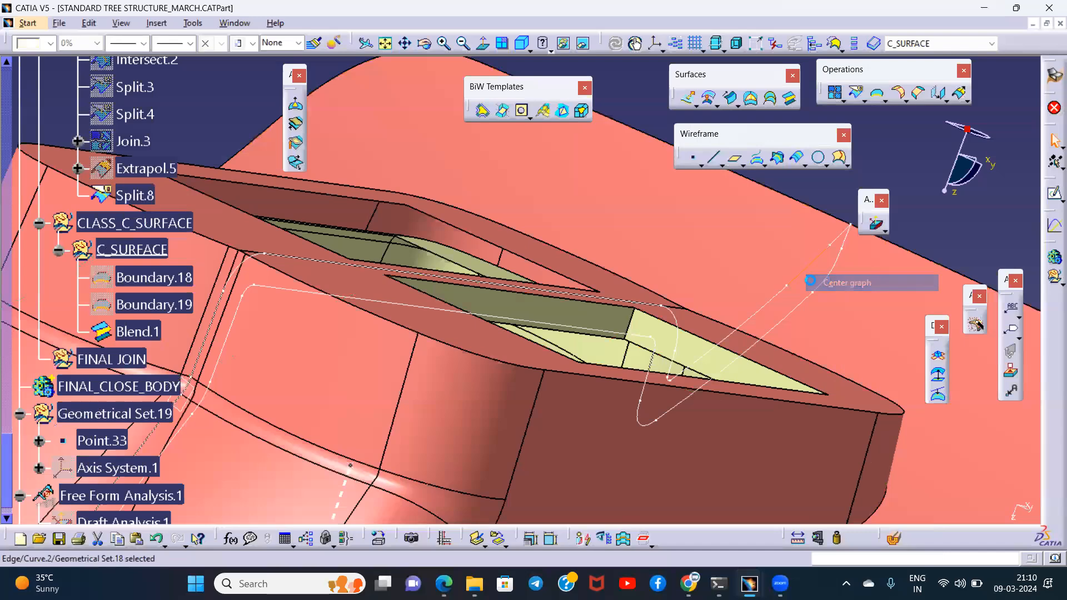
left_click(826, 282)
mouse_move(591, 286)
middle_mouse_down()
mouse_move(478, 333)
mouse_move(376, 279)
mouse_move(488, 333)
mouse_move(512, 267)
mouse_move(528, 340)
mouse_move(573, 290)
middle_mouse_up()
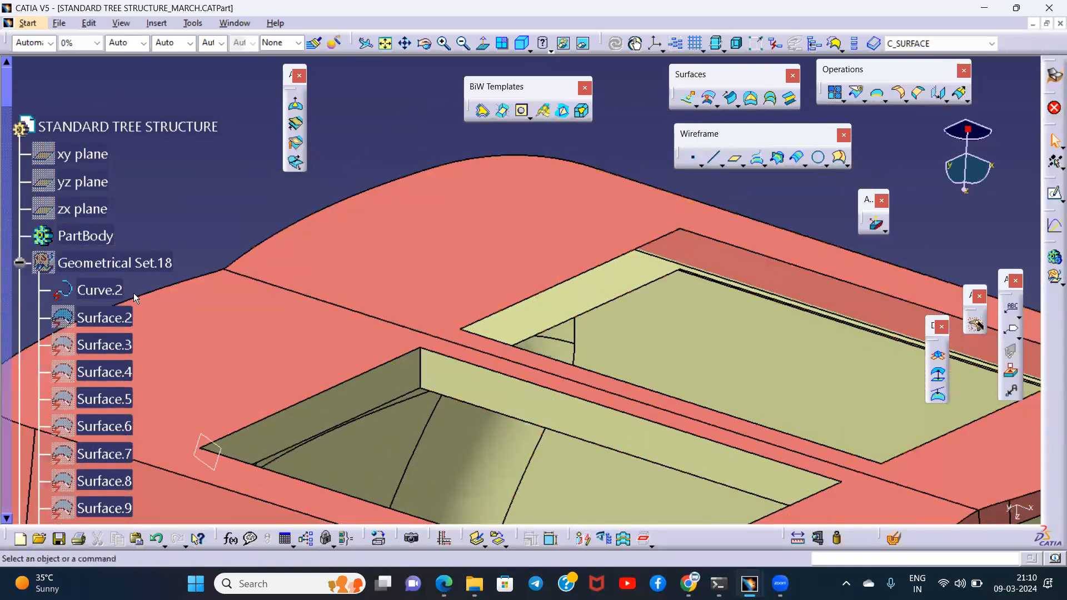
- Extract the boundary of the rear rectangular opening from Split.7, using Point continuity
scroll(387, 312, "down", 5)
scroll(400, 305, "down", 6)
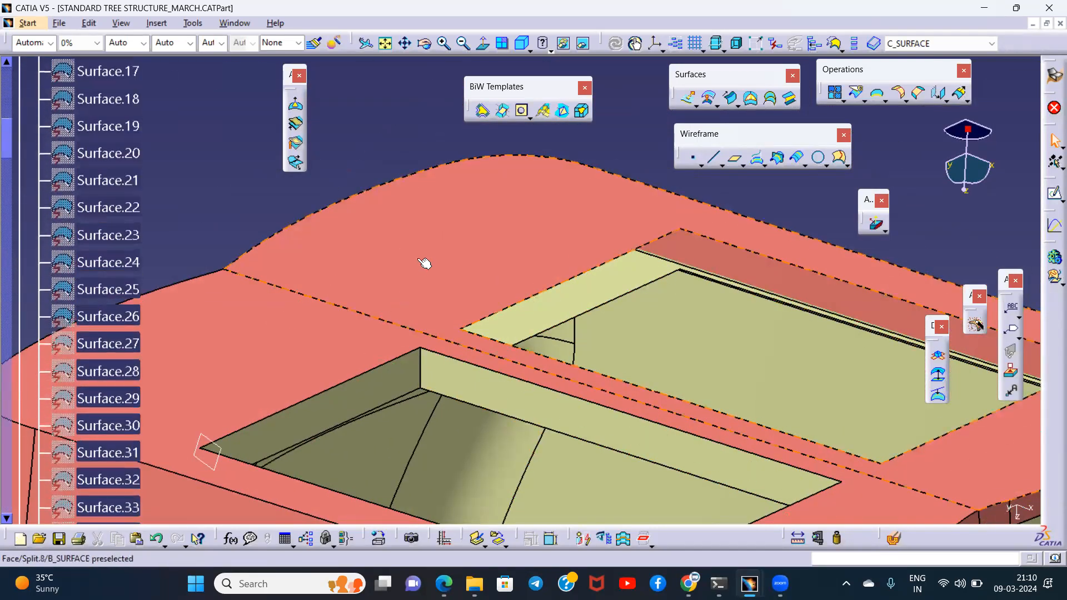
left_click(12, 479)
middle_click_drag(584, 332, 547, 329)
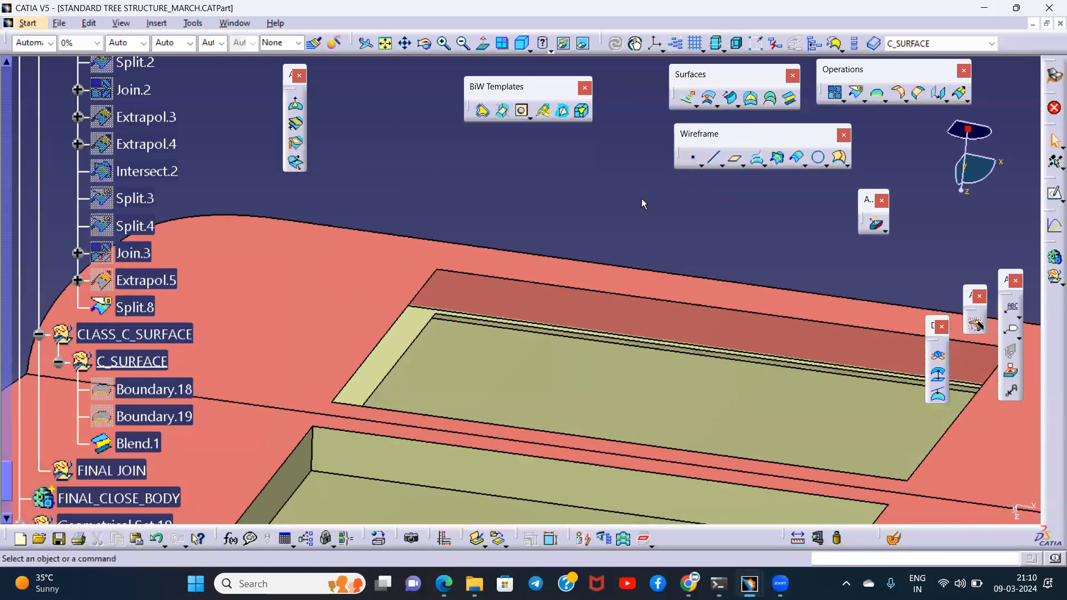
left_click(877, 93)
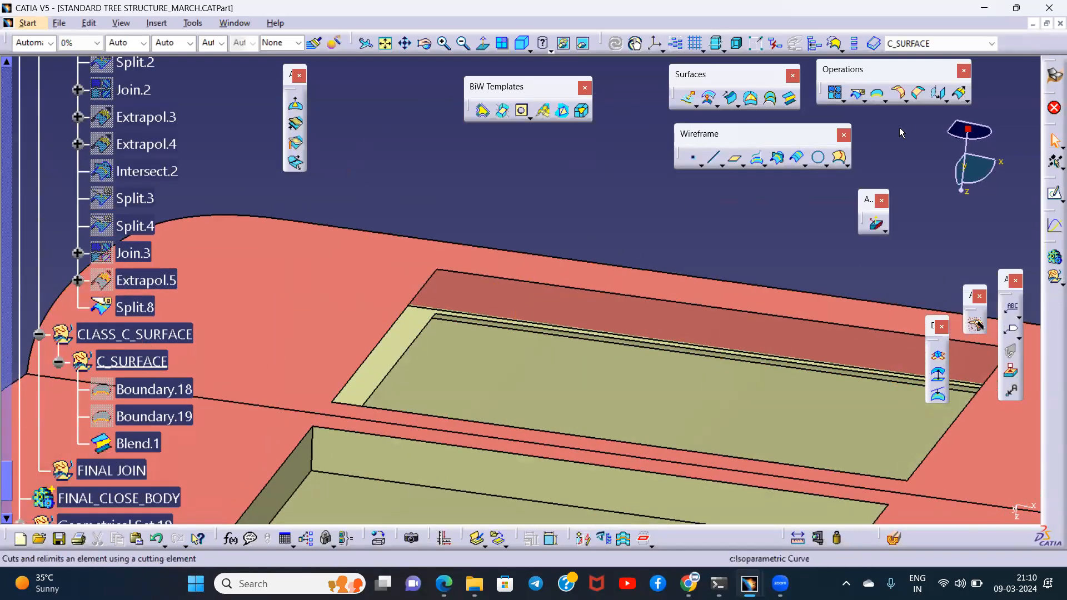
left_click(420, 337)
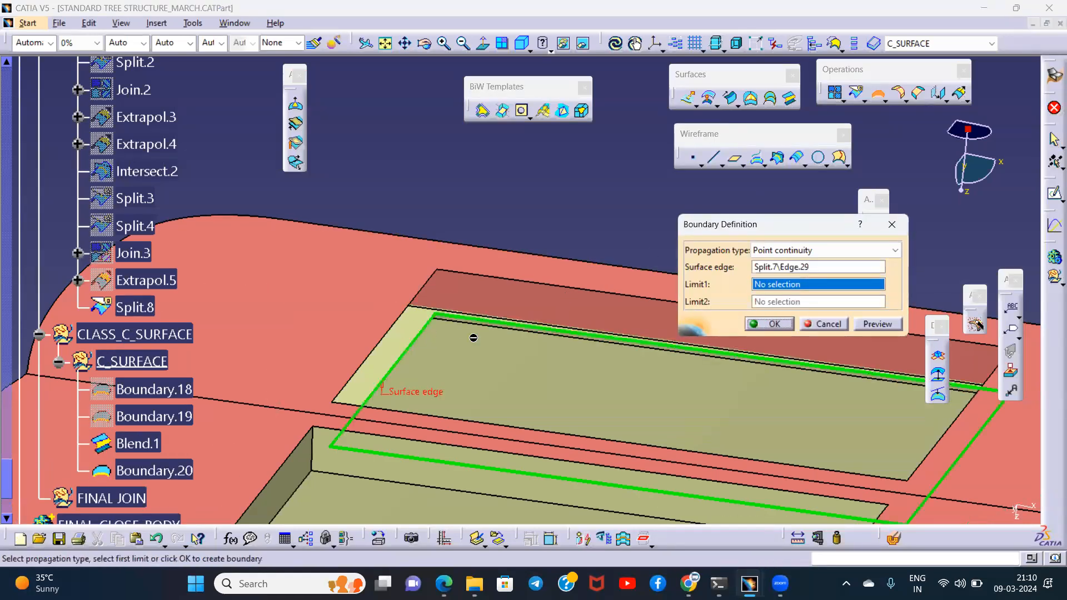
left_click(770, 324)
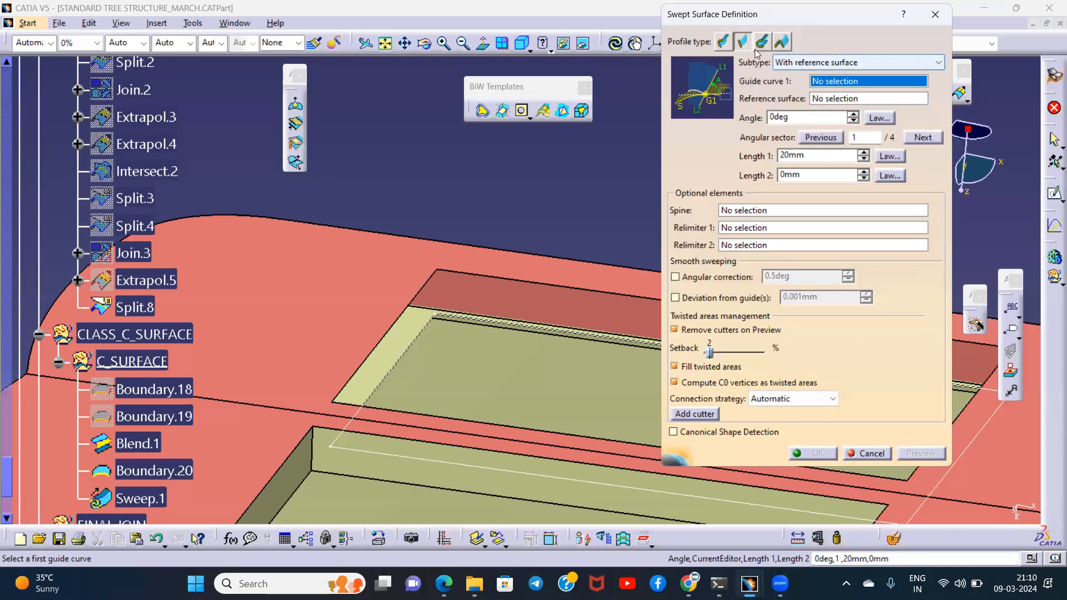
- Define a linear sweep with draft direction, using Boundary.20 as guide curve and tooling direction Line.2 as draft direction
left_click(827, 66)
left_click(808, 127)
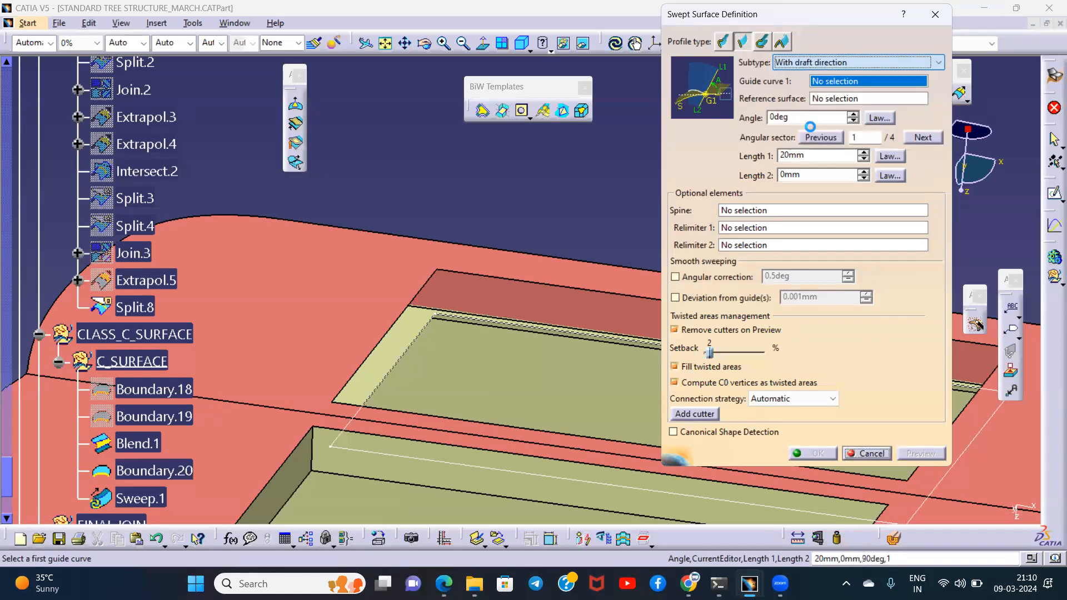
left_click(411, 346)
middle_click_drag(513, 209, 503, 186, "ctrl")
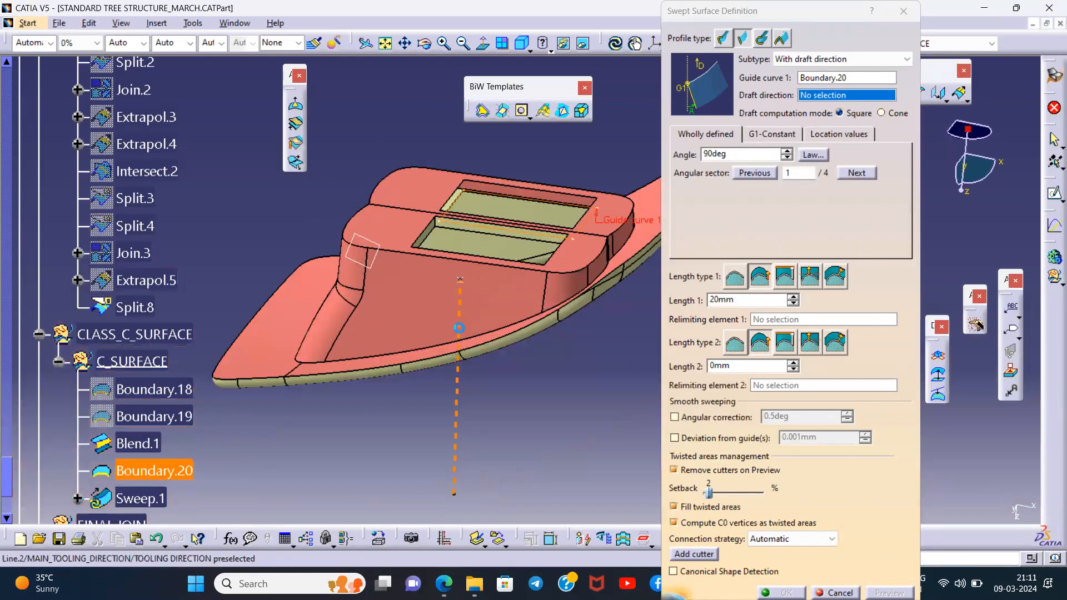
left_click(458, 327)
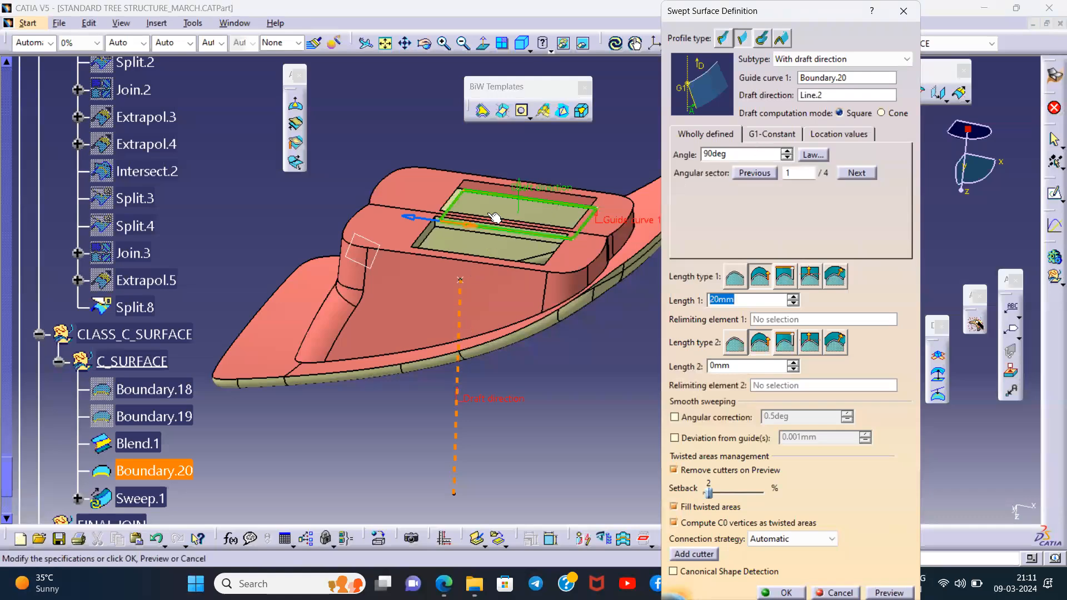
middle_click_drag(494, 217, 473, 217, "ctrl")
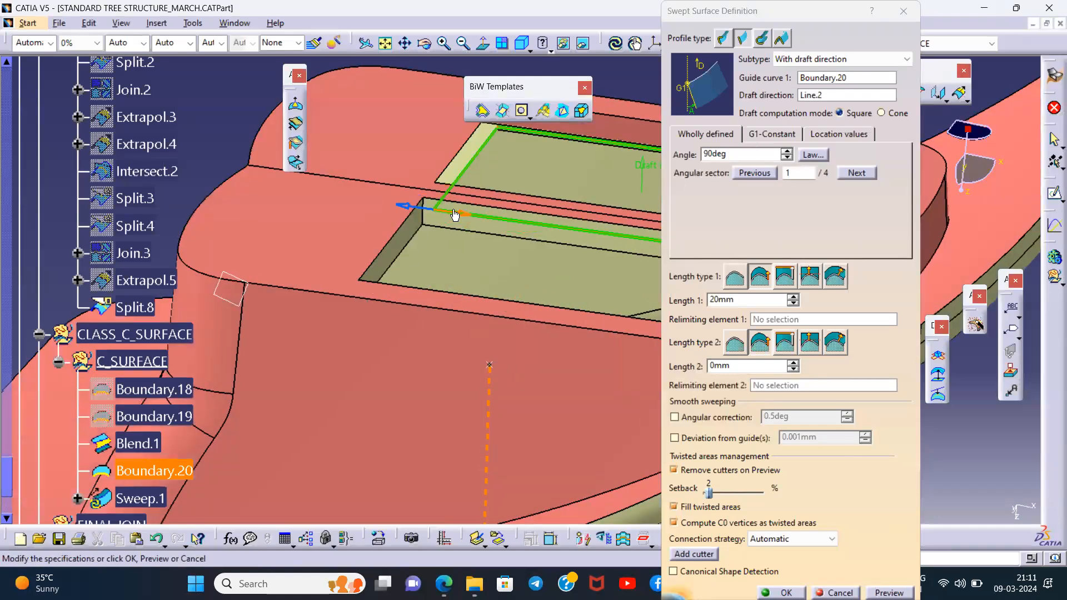
- Set the sweep angle to 0deg and Length 1 to 4 mm, choose angular sector 3, and create the sweep
double_click(708, 153)
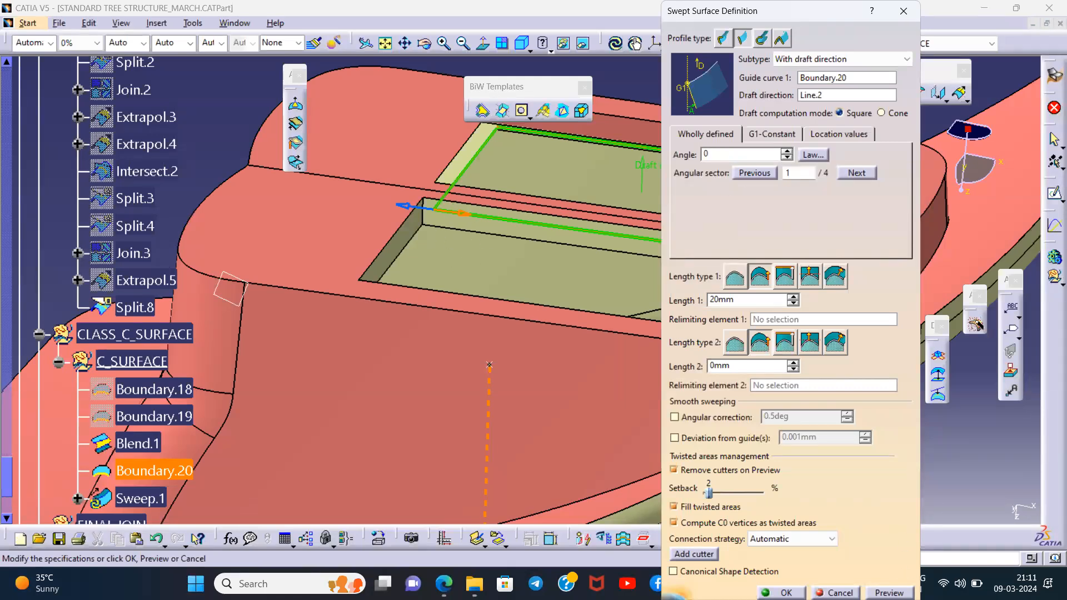
left_click(739, 301)
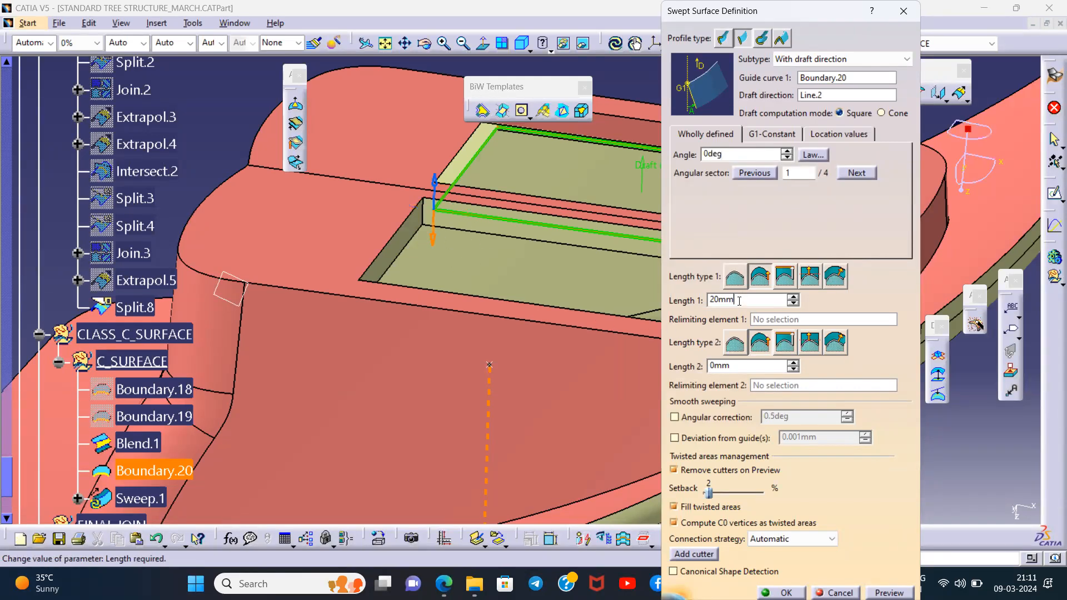
left_click(434, 184)
middle_click_drag(555, 211, 449, 270)
double_click(740, 299)
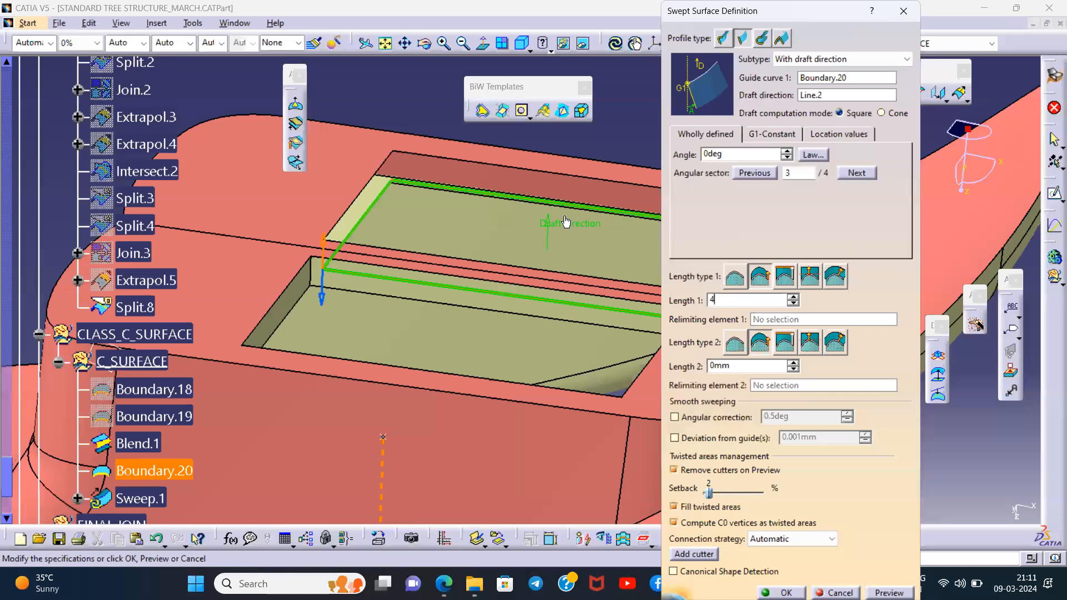
key("Return")
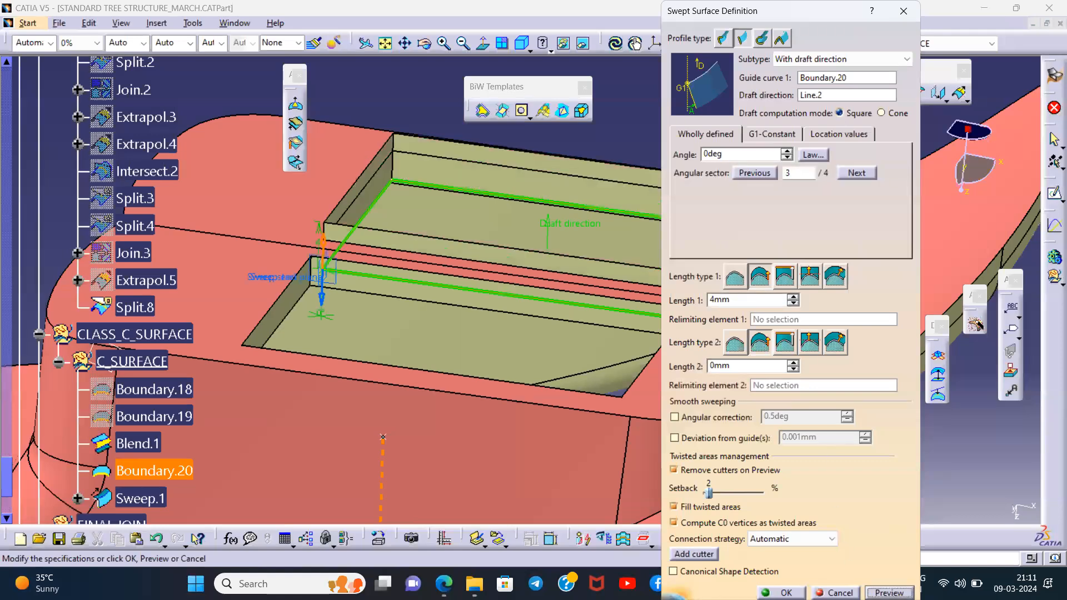
left_click(784, 593)
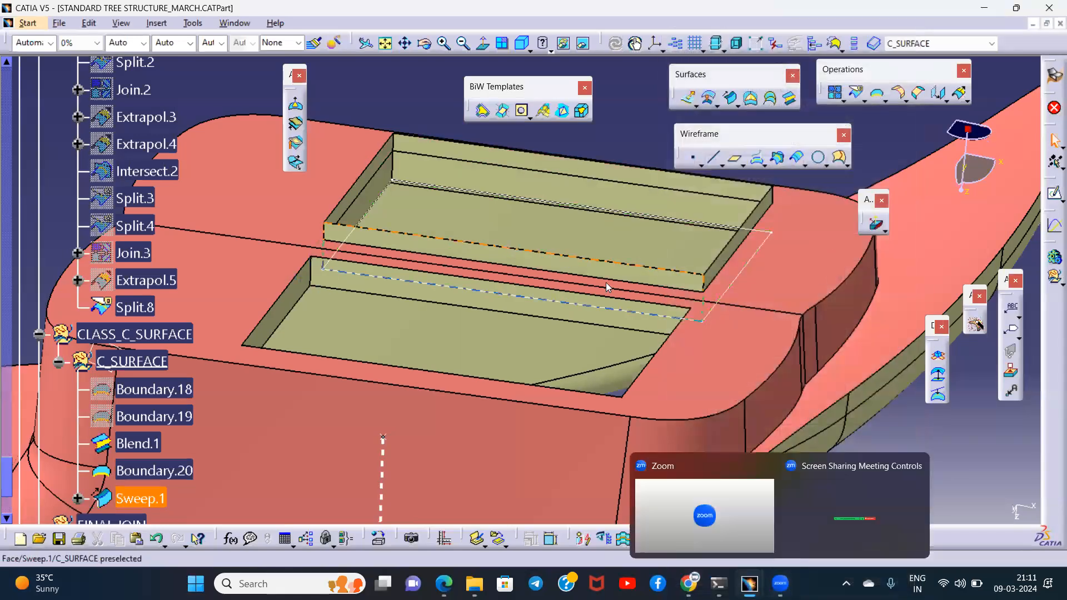
- Split Sweep.1 with Split.8 as cutting element, keeping the wall portion between the Class A and Class B surfaces
middle_click_drag(550, 316, 519, 186)
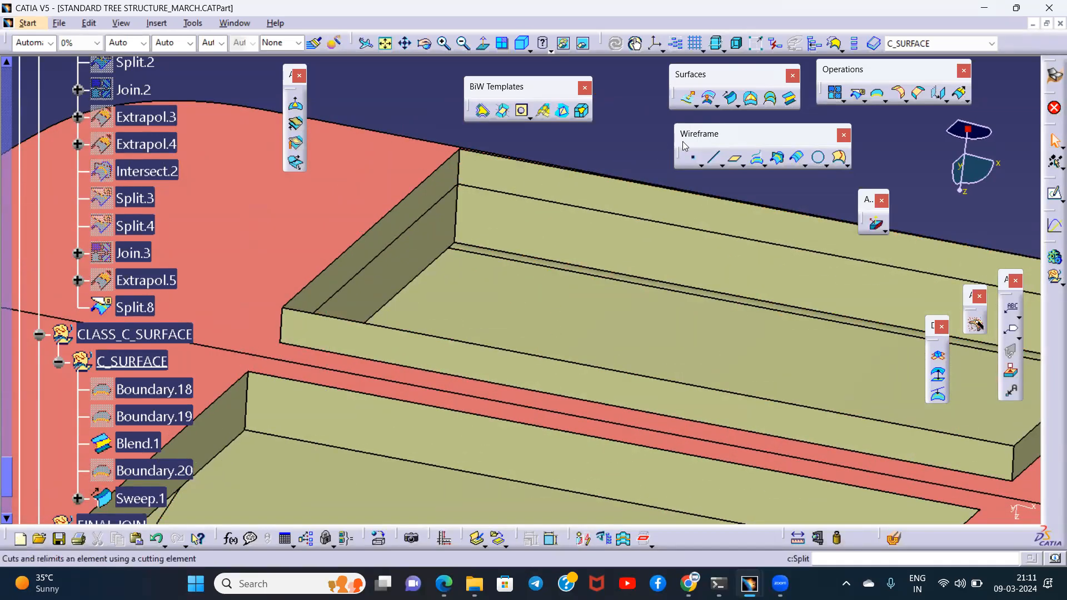
left_click(856, 94)
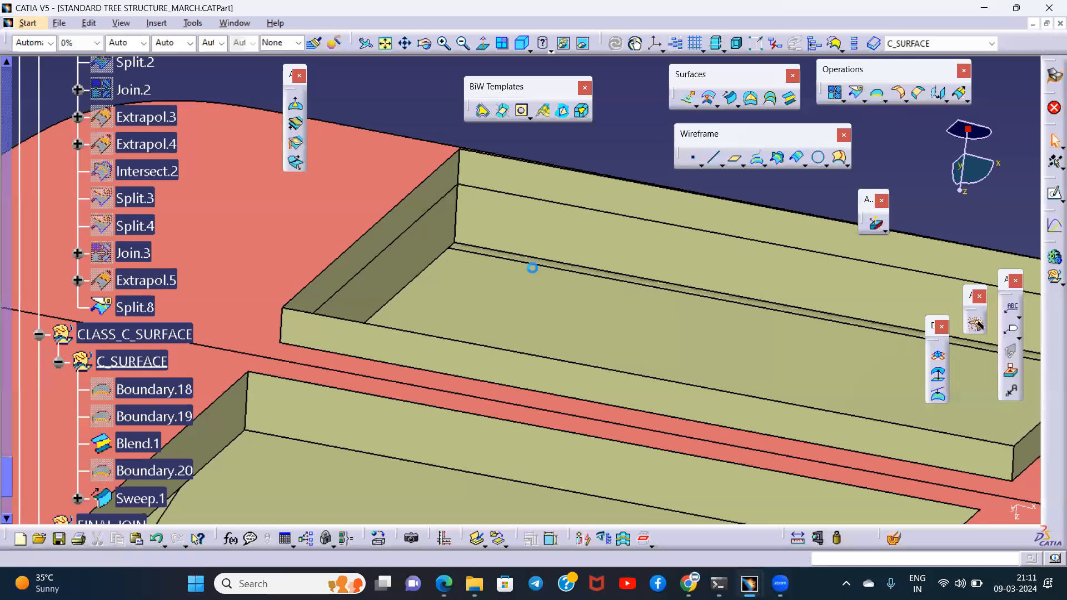
left_click(510, 221)
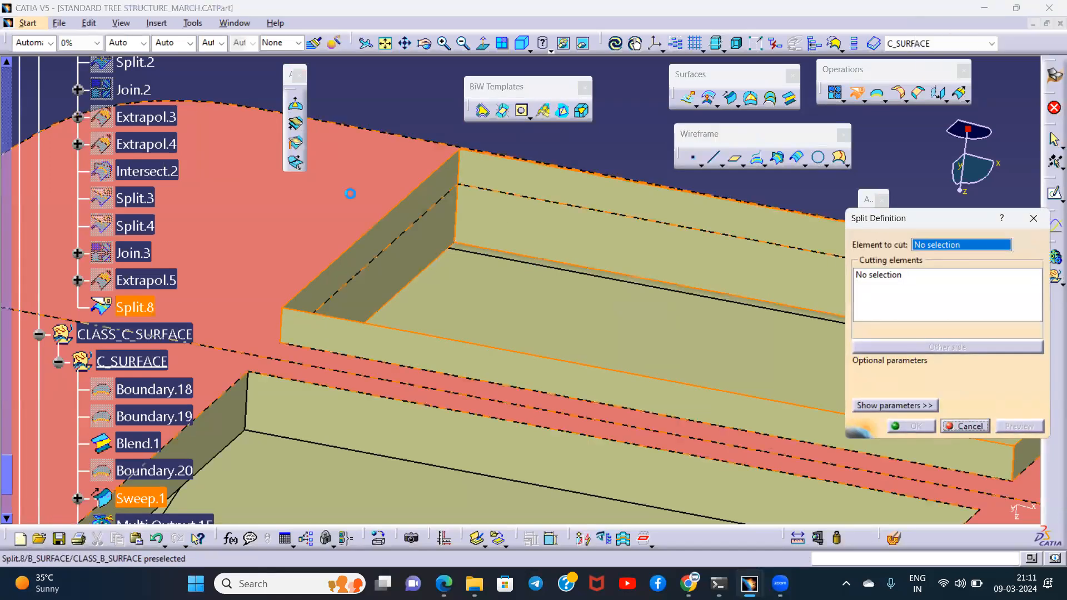
left_click(472, 225)
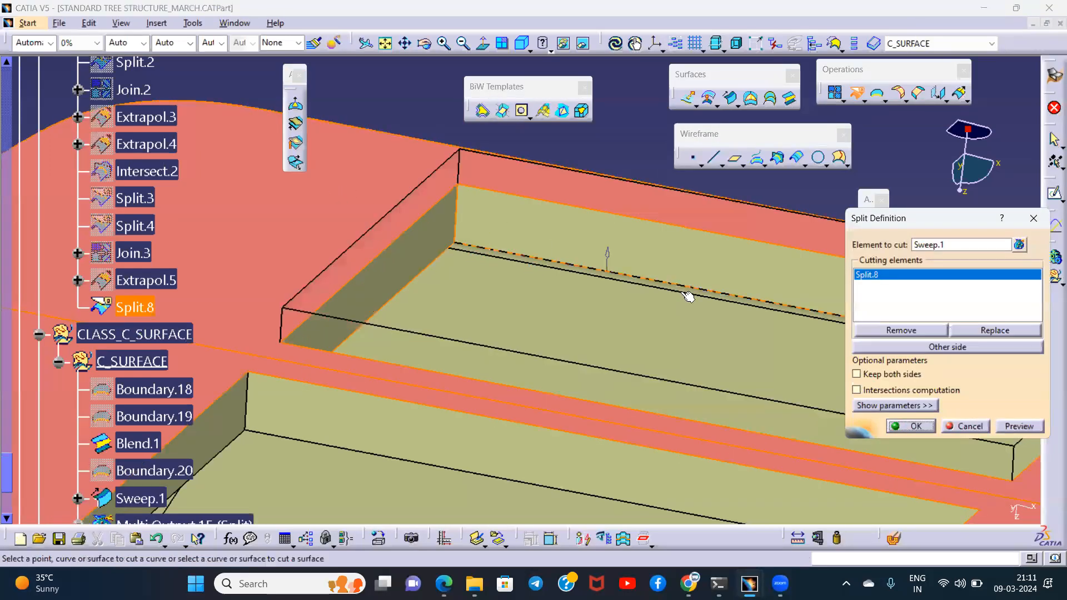
left_click(911, 425)
- Examine the trimmed sweep Split.9 and the blend Blend.1 around the two rectangular openings
middle_click_drag(535, 239, 512, 275)
scroll(158, 389, "down", 3)
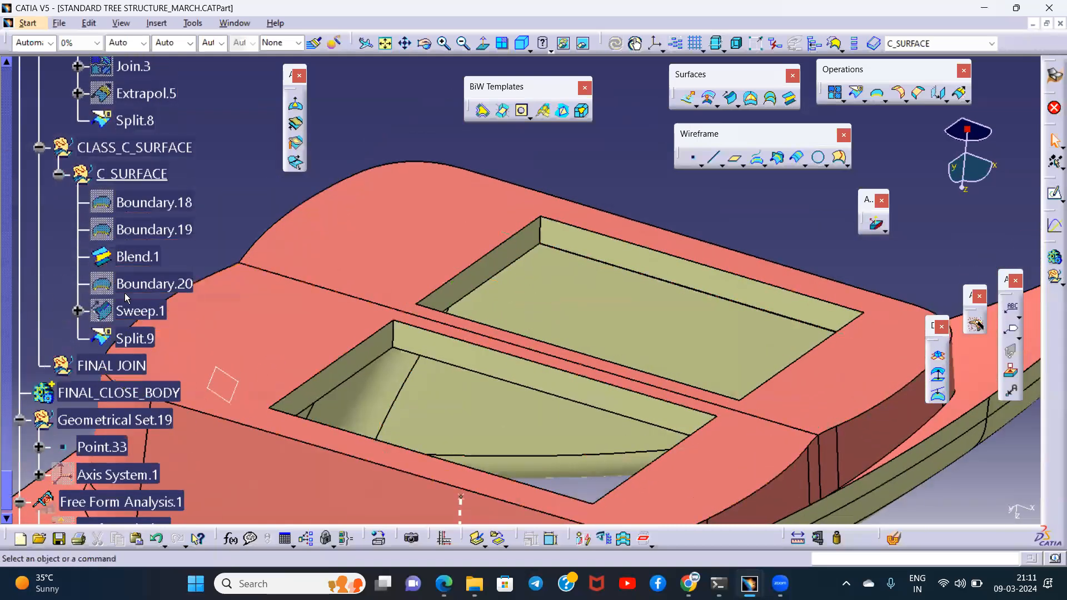
left_click(133, 259)
left_click(229, 214)
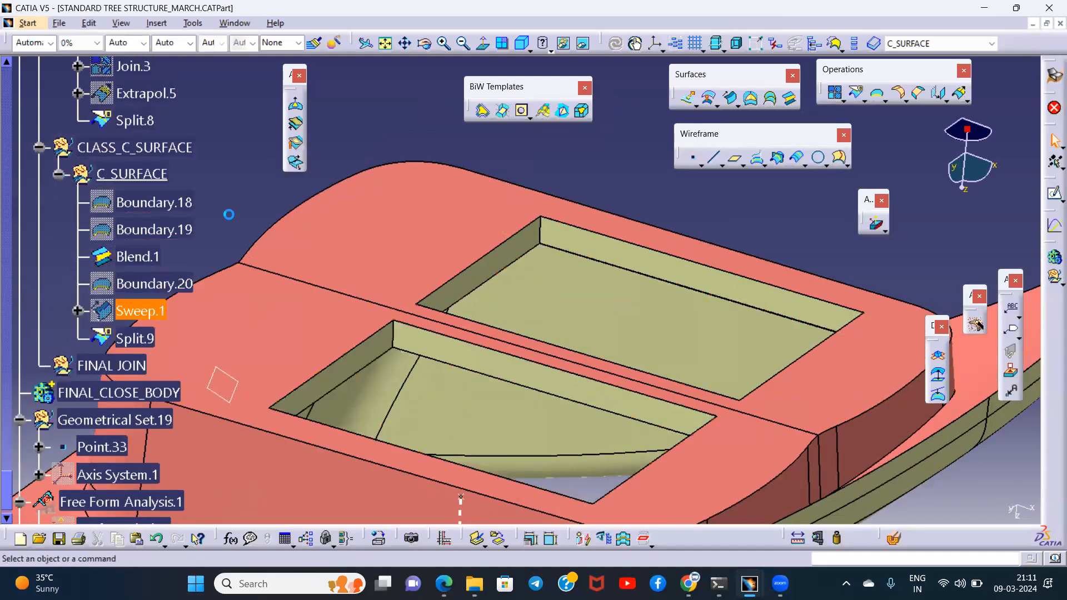
left_click(480, 274)
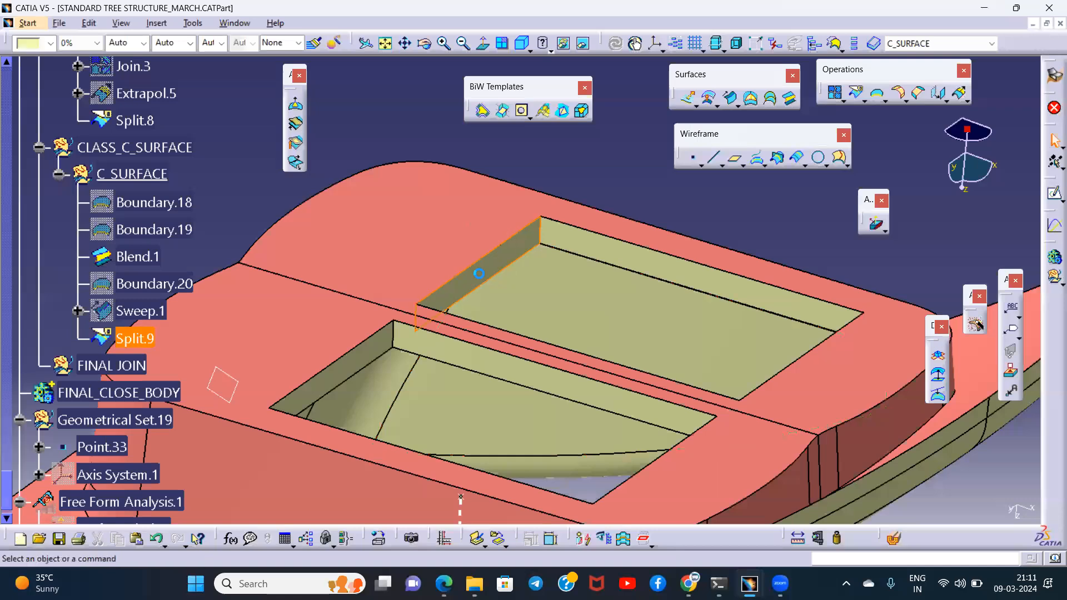
left_click(138, 261)
left_click(236, 217)
middle_click_drag(527, 245, 522, 291)
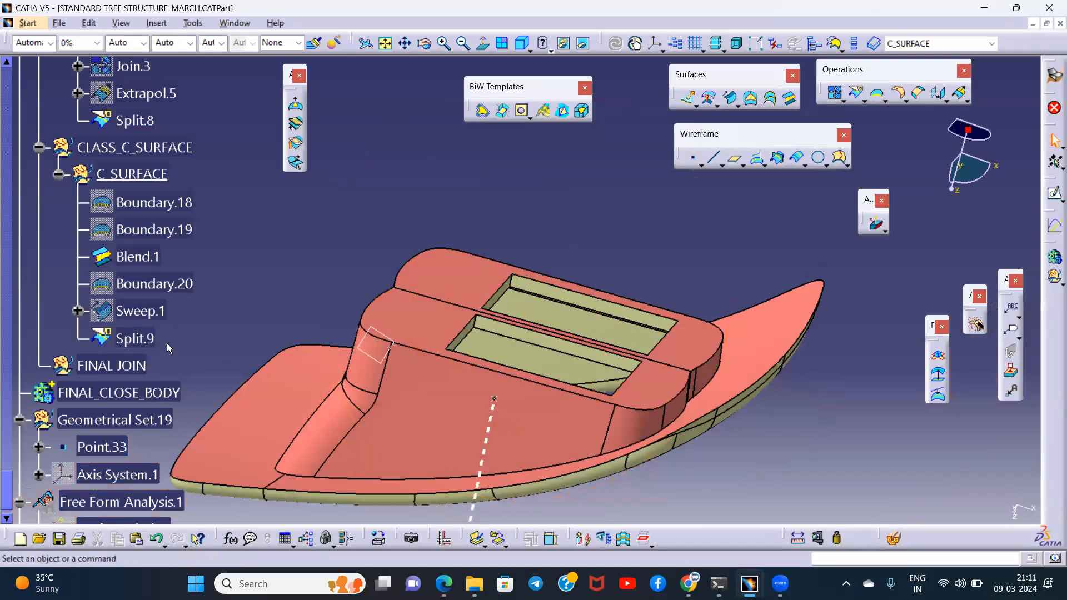
- Join Split.9 and Blend.1 into one Class C surface with the connexity check switched off
left_click(136, 339)
left_click(139, 257, "ctrl")
middle_click_drag(588, 312, 672, 206)
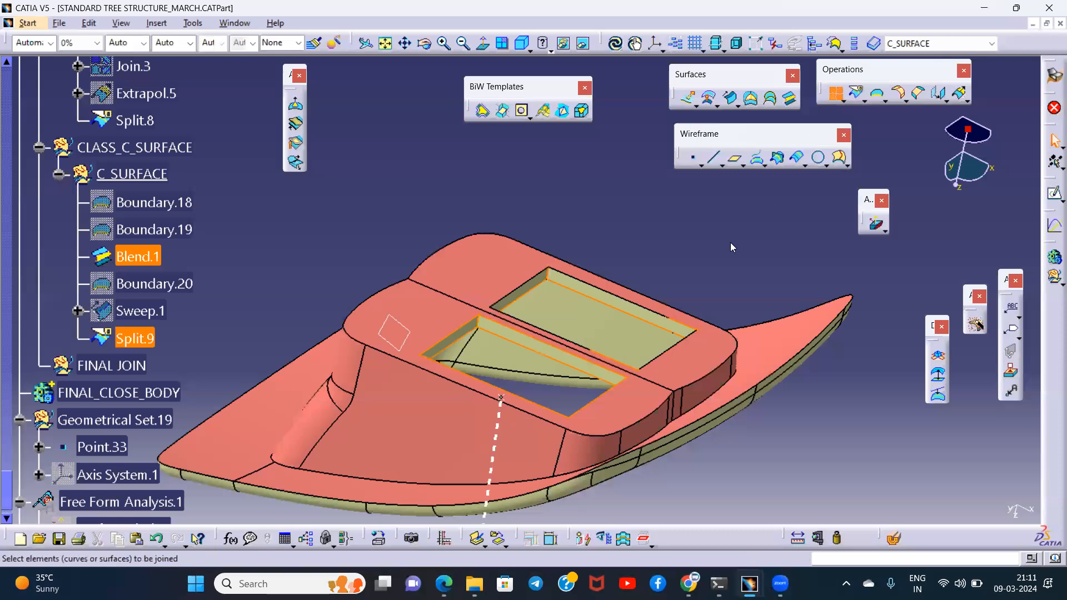
middle_click_drag(523, 337, 448, 364)
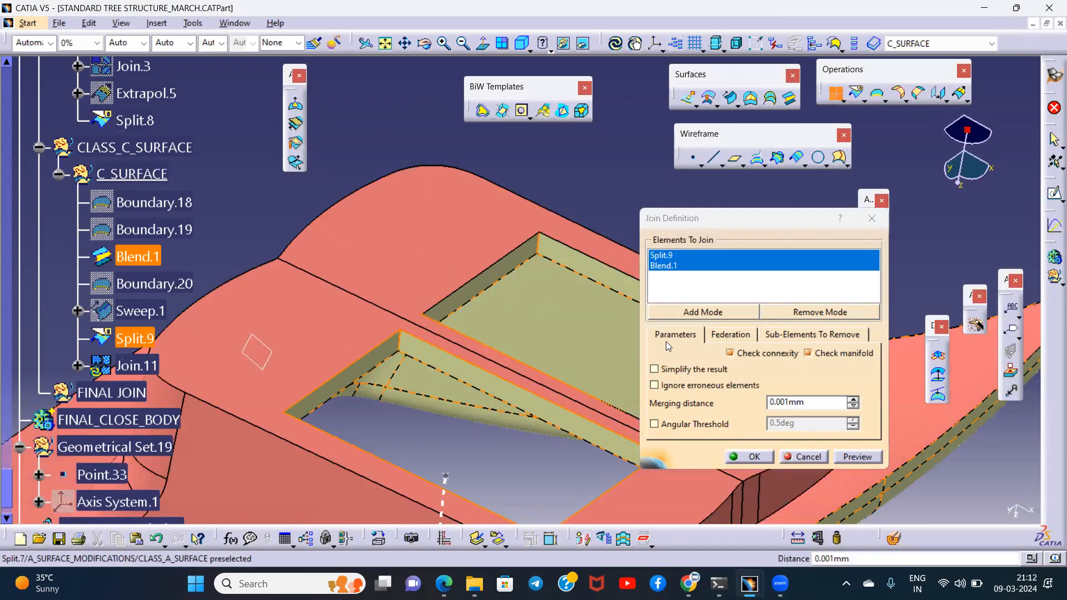
left_click(750, 356)
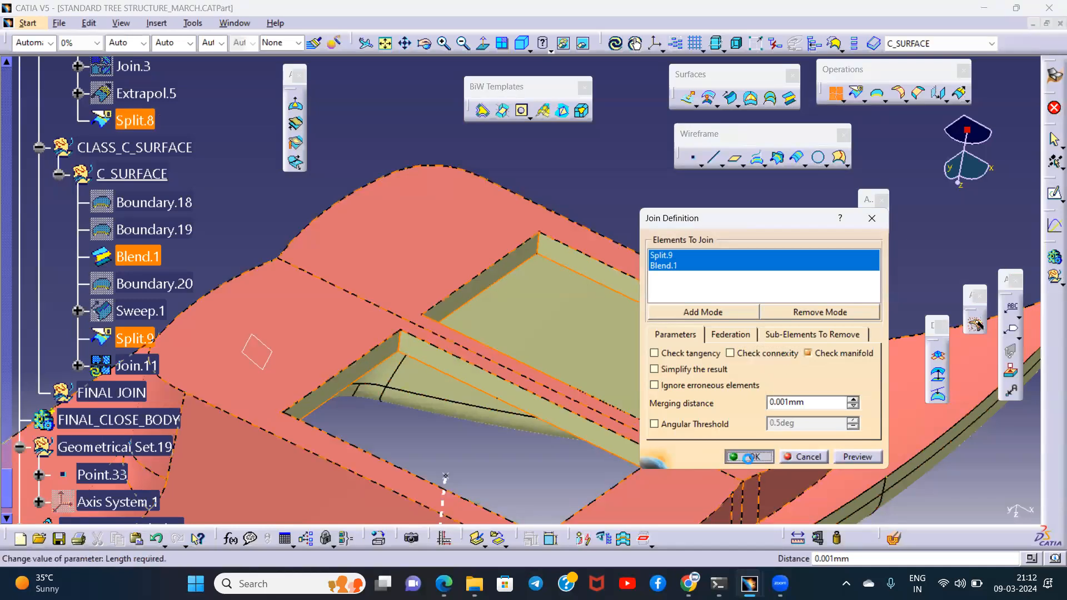
left_click(750, 456)
- Examine the joined Class C surface and Split.8, along with the Class B and Class C features in the specification tree
middle_click_drag(451, 374, 543, 373)
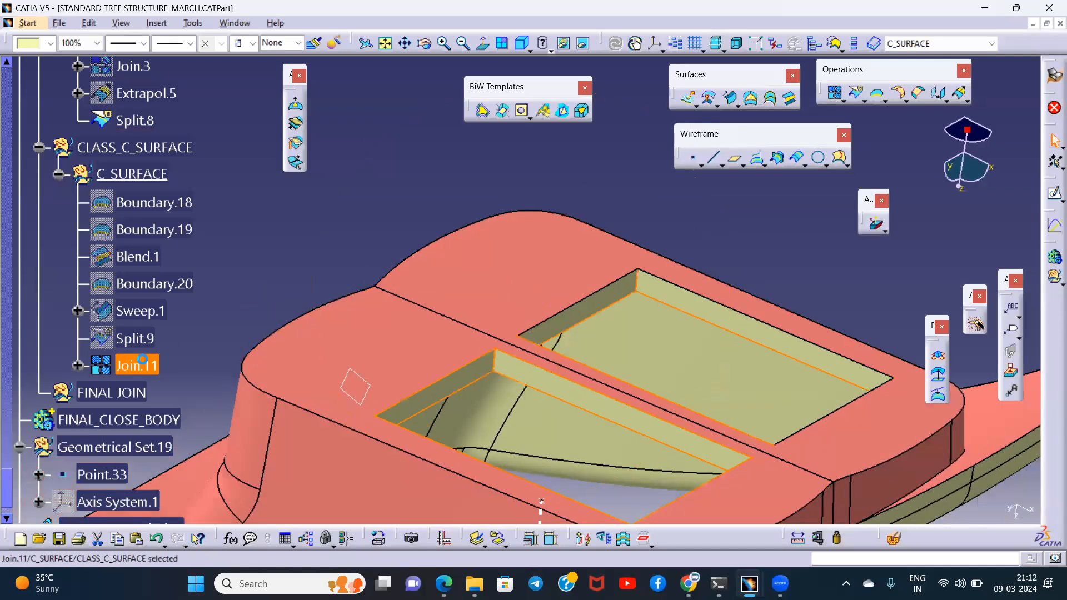
left_click(213, 266)
scroll(154, 269, "up", 3)
left_click(153, 269)
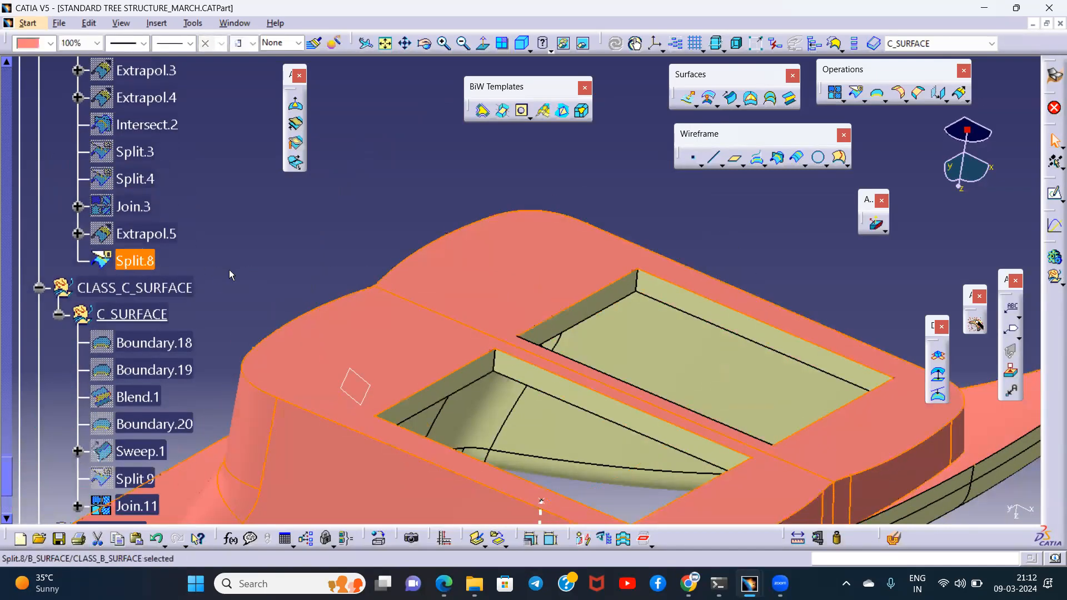
scroll(216, 282, "up", 5)
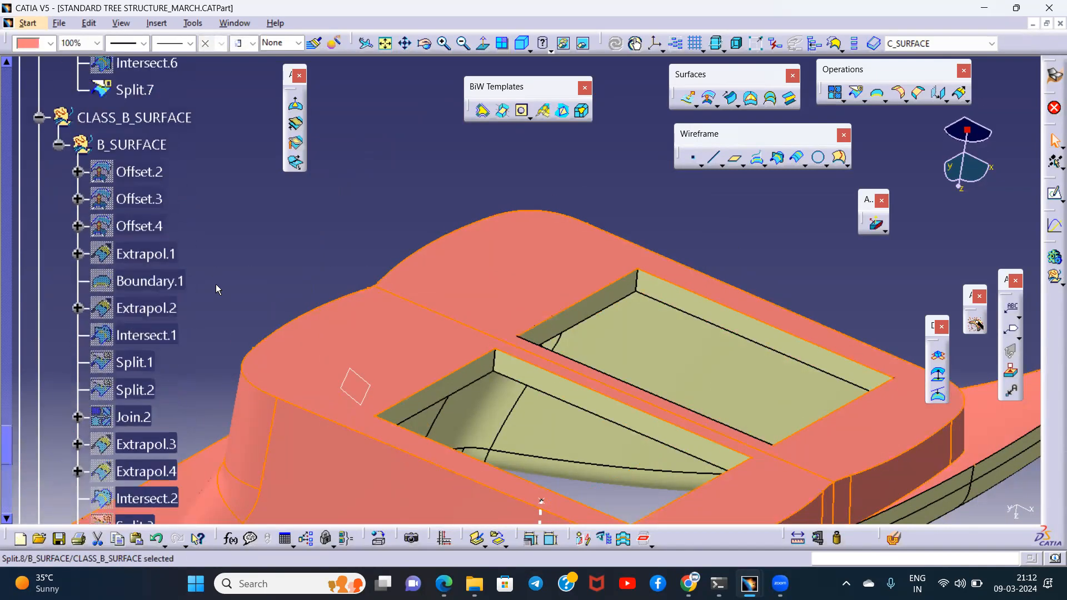
scroll(216, 286, "down", 5)
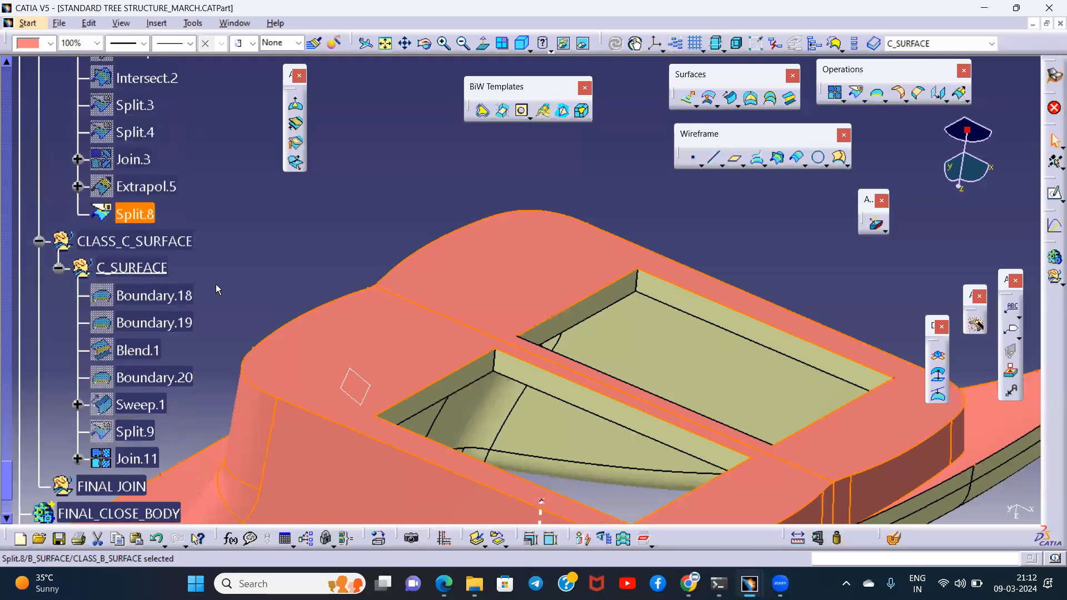
scroll(216, 289, "down", 1)
left_click(216, 286)
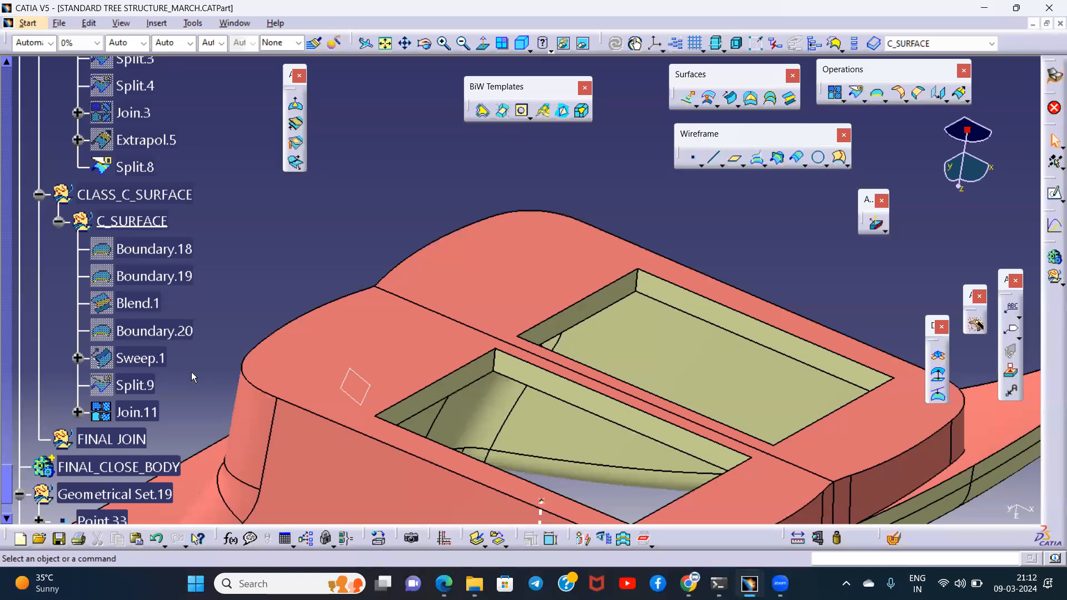
middle_click_drag(398, 269, 414, 283)
middle_click_drag(312, 306, 262, 316)
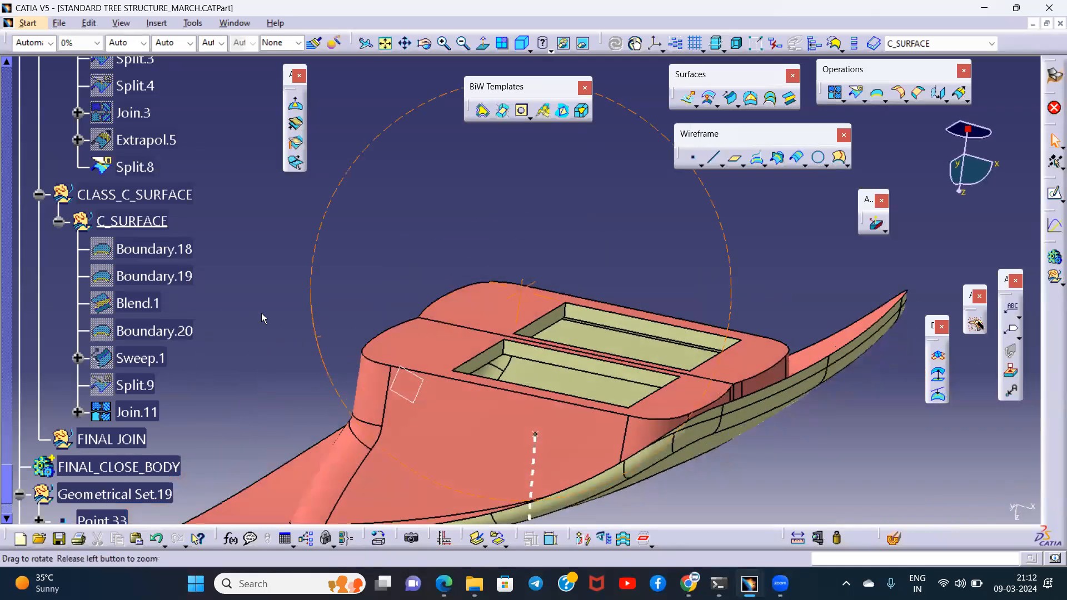
- Define the B_SURFACE geometrical set as the in-work object
left_click(141, 168)
scroll(285, 235, "up", 8)
scroll(281, 237, "up", 3)
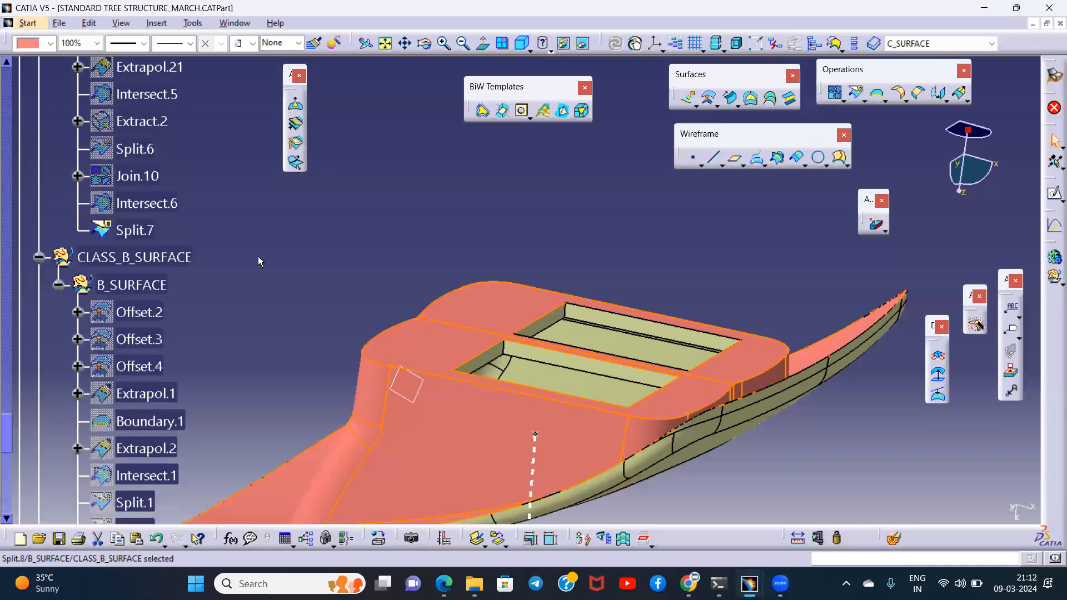
left_click(143, 285)
right_click(141, 286)
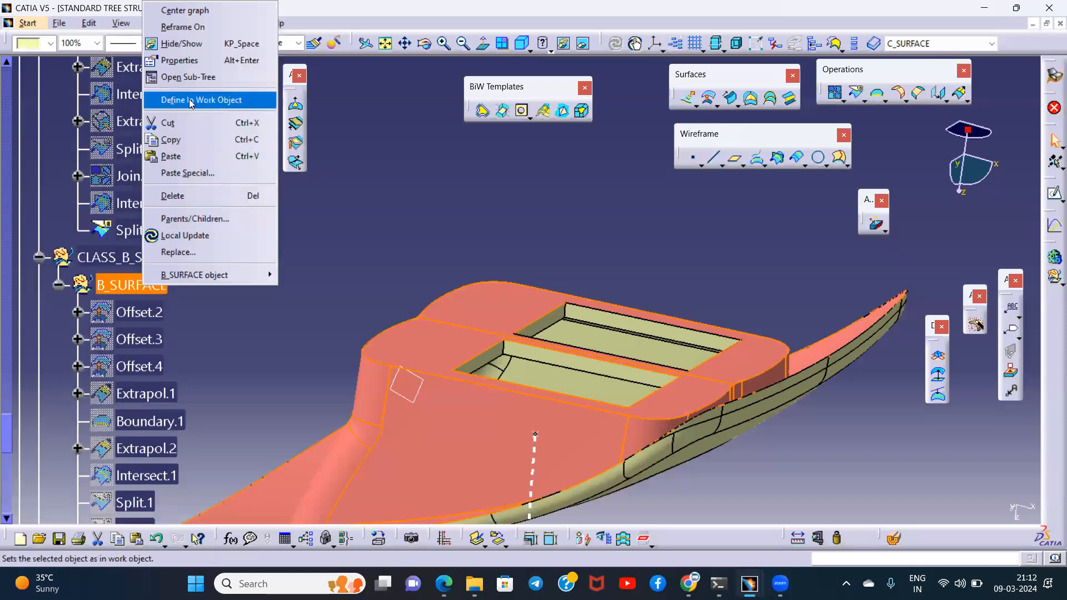
left_click(192, 101)
- Create a join containing only Split.8 inside the B_SURFACE geometrical set
scroll(236, 271, "down", 5)
scroll(236, 271, "down", 4)
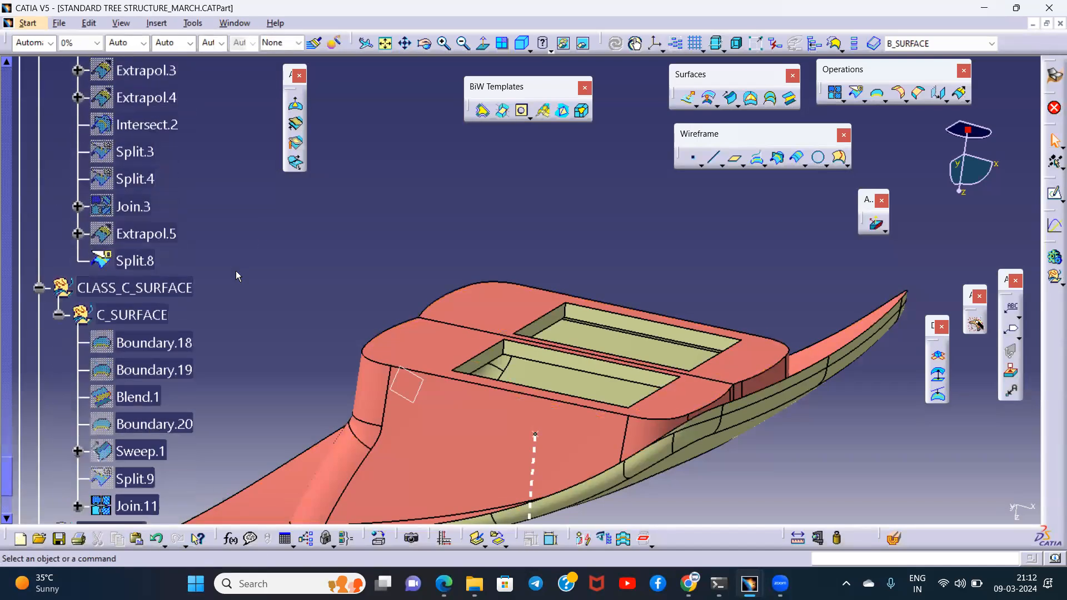
left_click(137, 260)
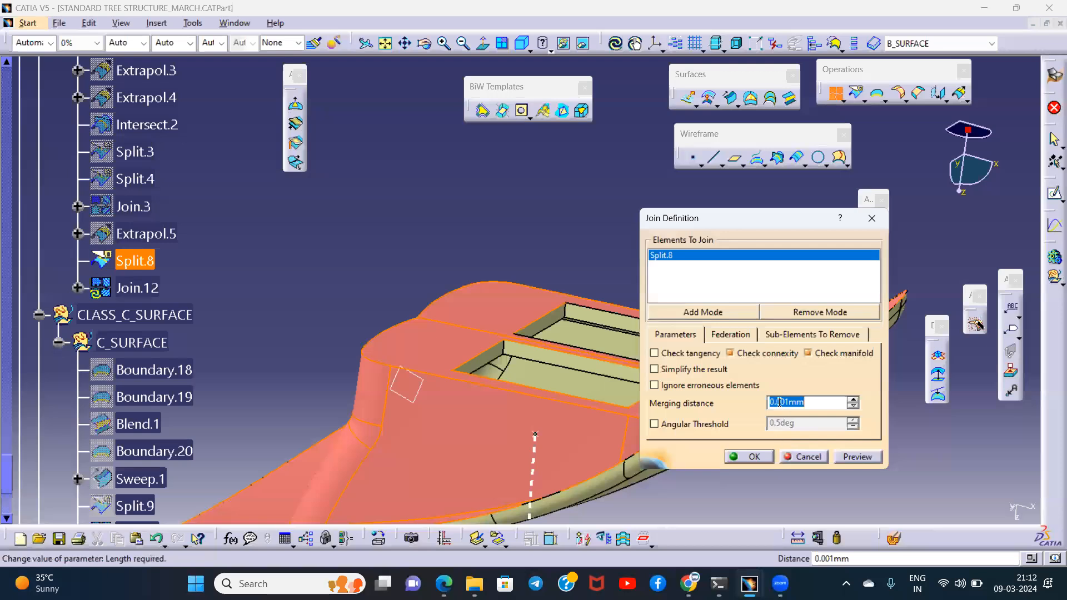
left_click(751, 456)
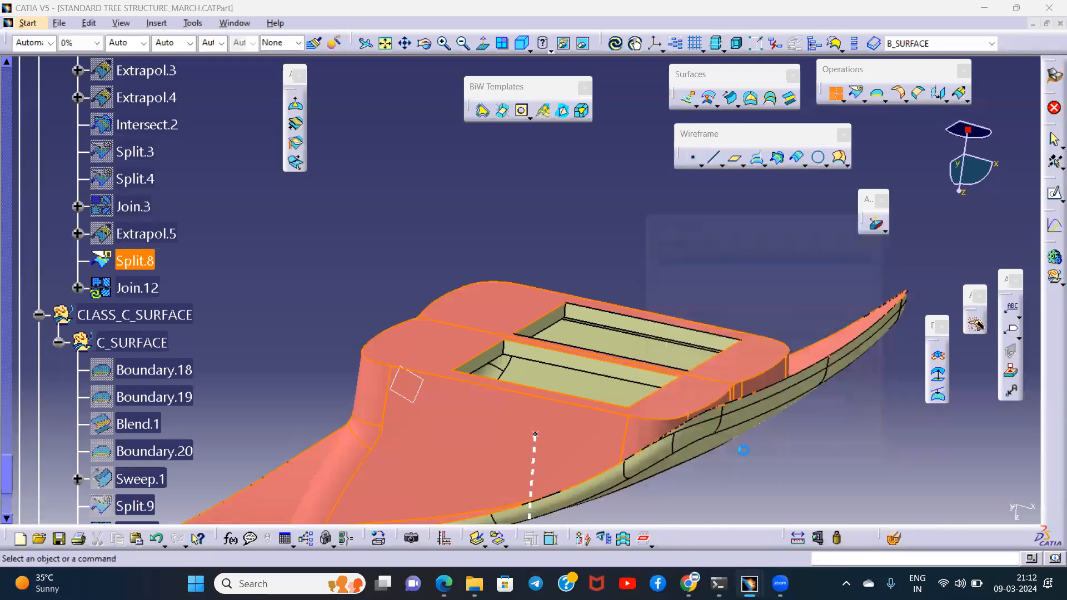
- Collapse Geometrical Set.18 in the tree and create a join containing only Split.7 with a merging distance of 0.01 mm
left_click(7, 104)
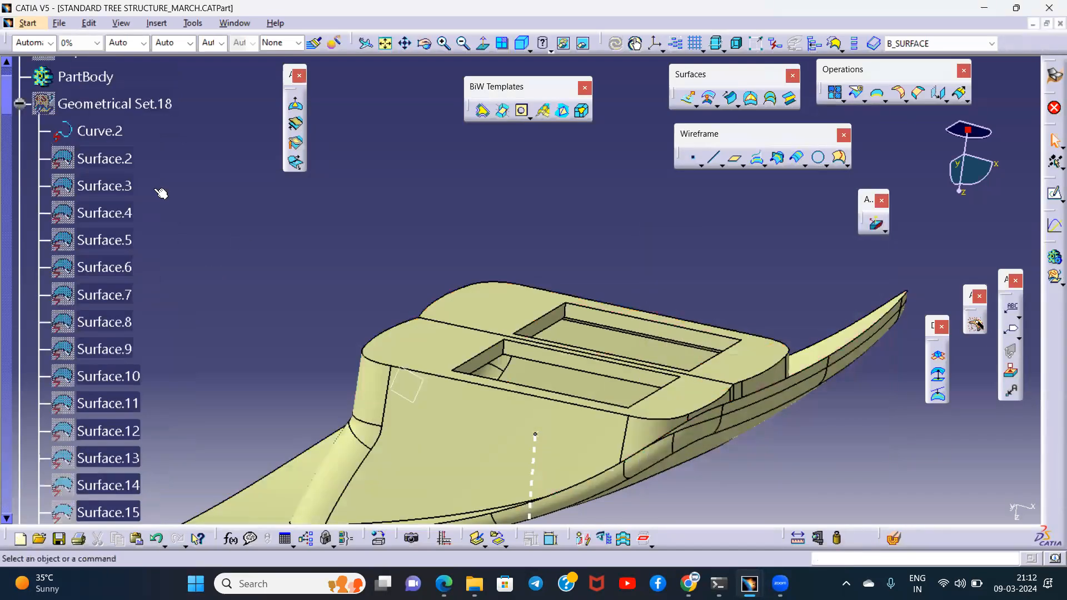
left_click(20, 103)
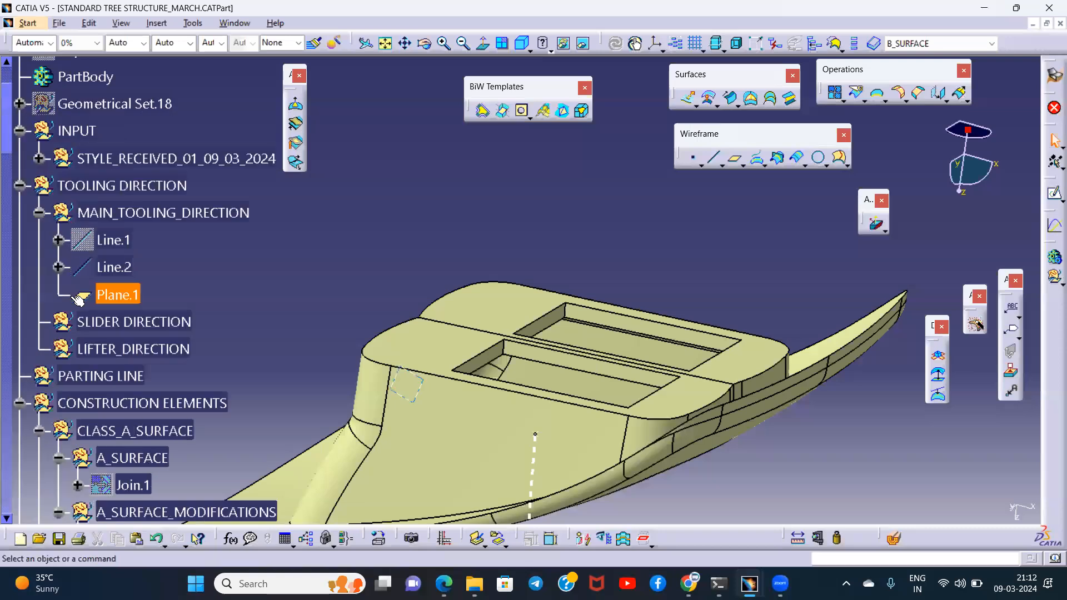
scroll(69, 300, "down", 3)
scroll(95, 345, "down", 15)
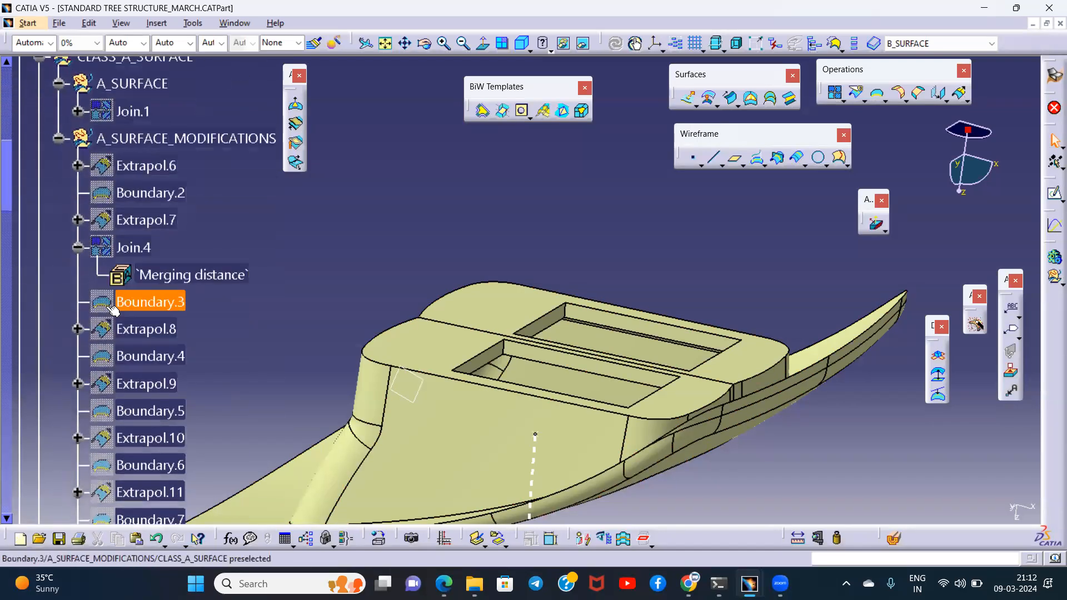
scroll(115, 307, "down", 2)
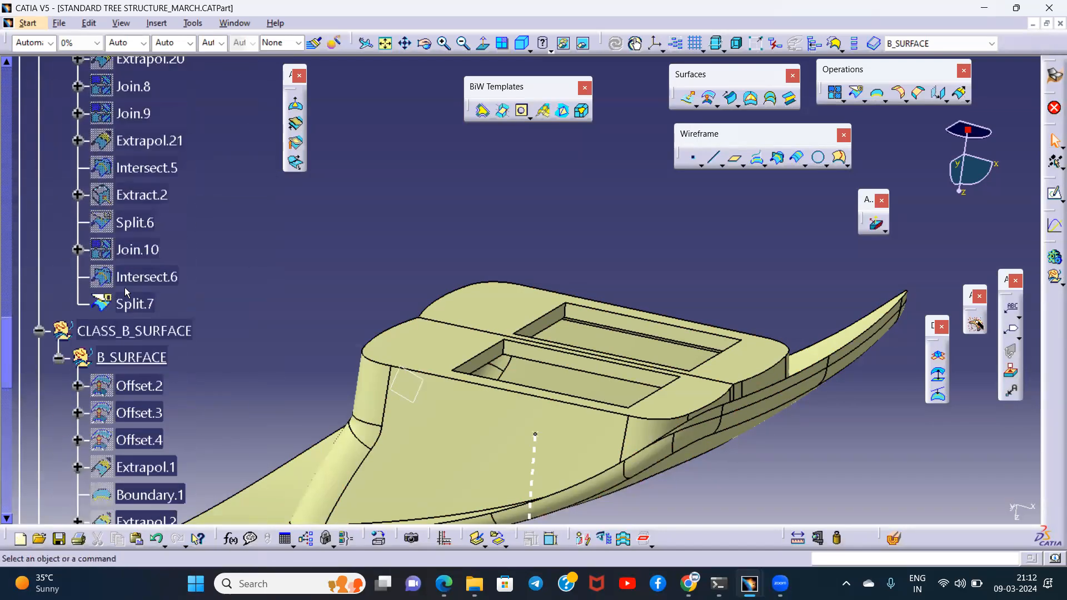
left_click(131, 304)
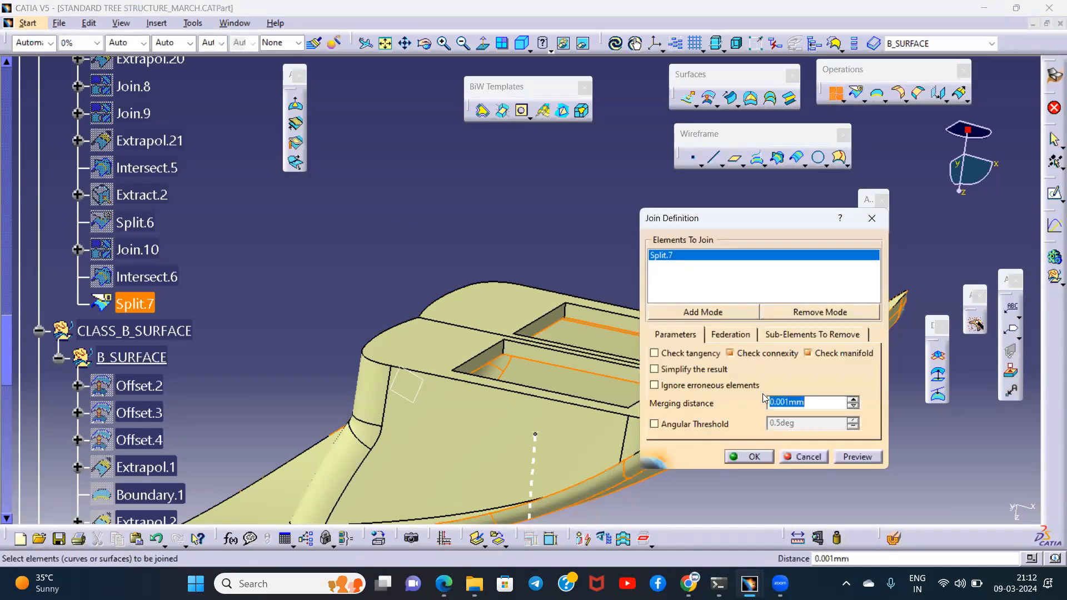
left_click(854, 461)
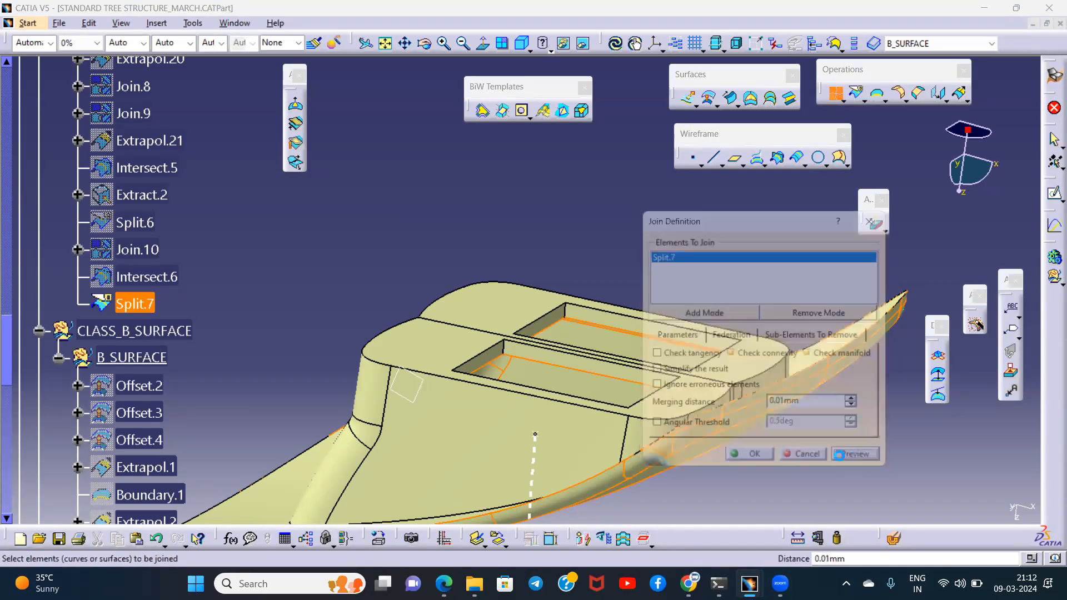
left_click(769, 460)
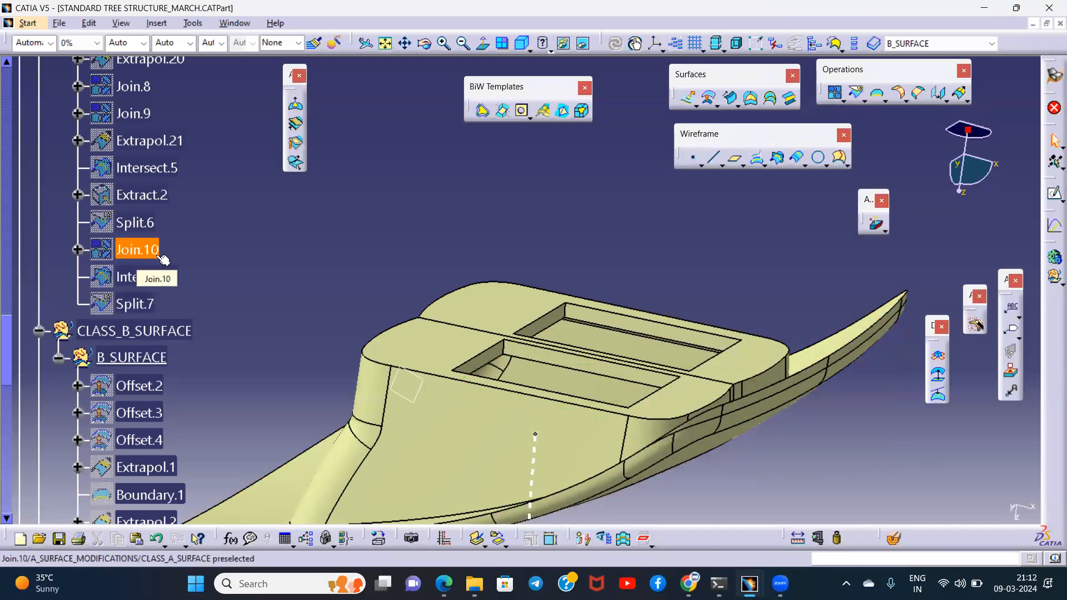
- Collapse the A_SURFACE and A_SURFACE_MODIFICATIONS sets and move Join.13 out of B_SURFACE into the CLASS_A_SURFACE geometrical set
scroll(162, 259, "down", 8)
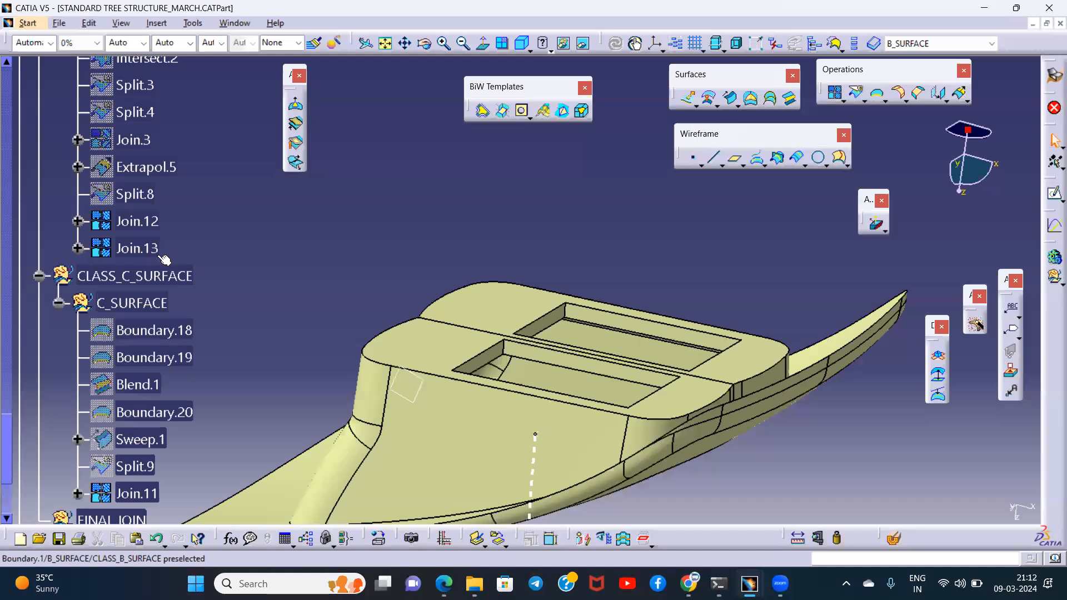
left_click(139, 493)
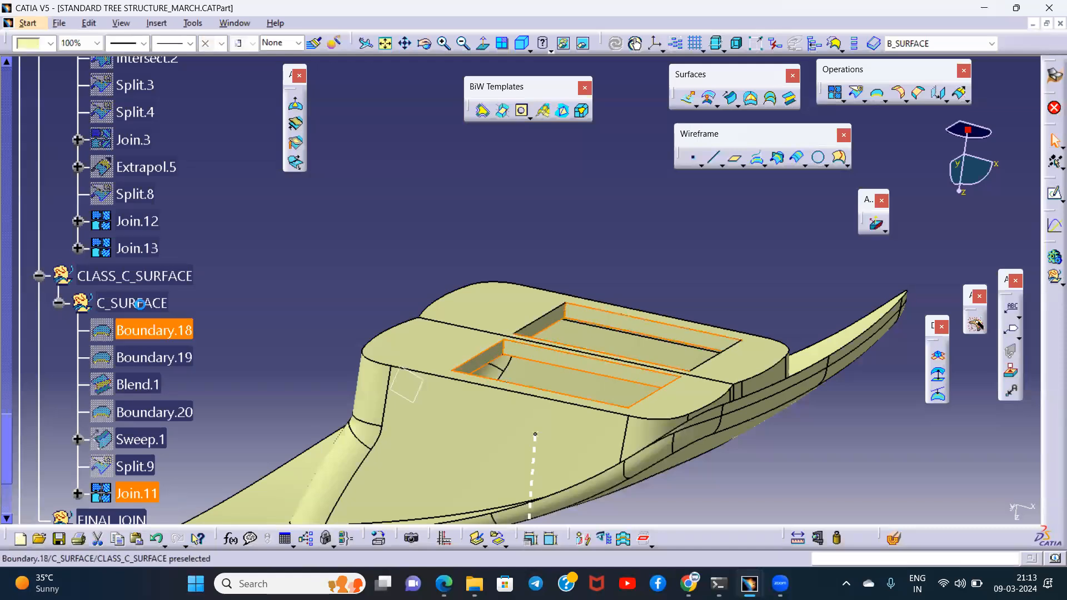
left_click(147, 254)
right_click(147, 254)
mouse_move(218, 526)
left_click(328, 473)
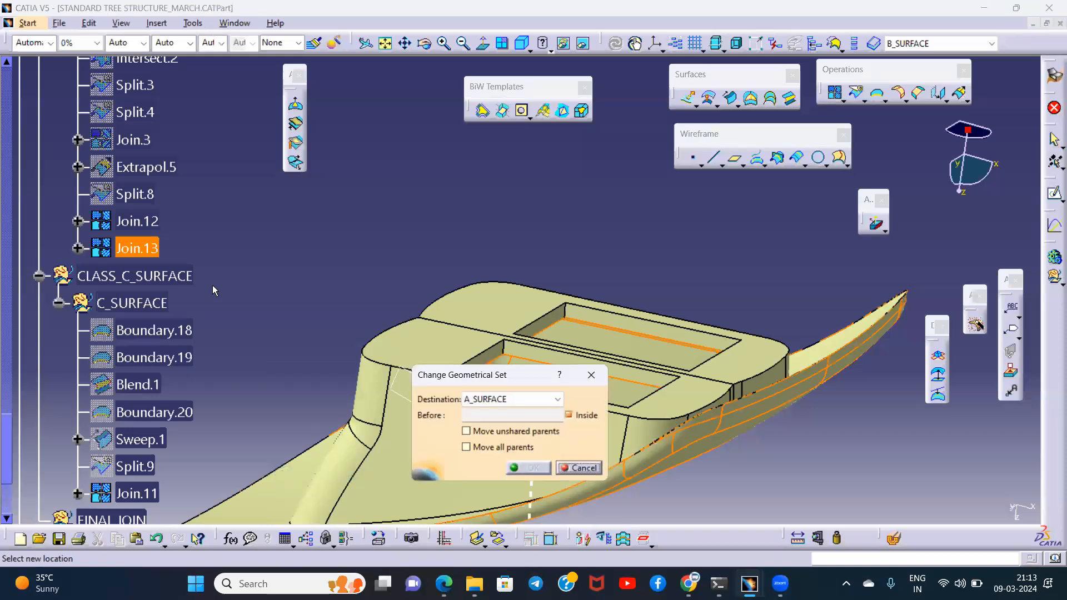
scroll(210, 289, "up", 15)
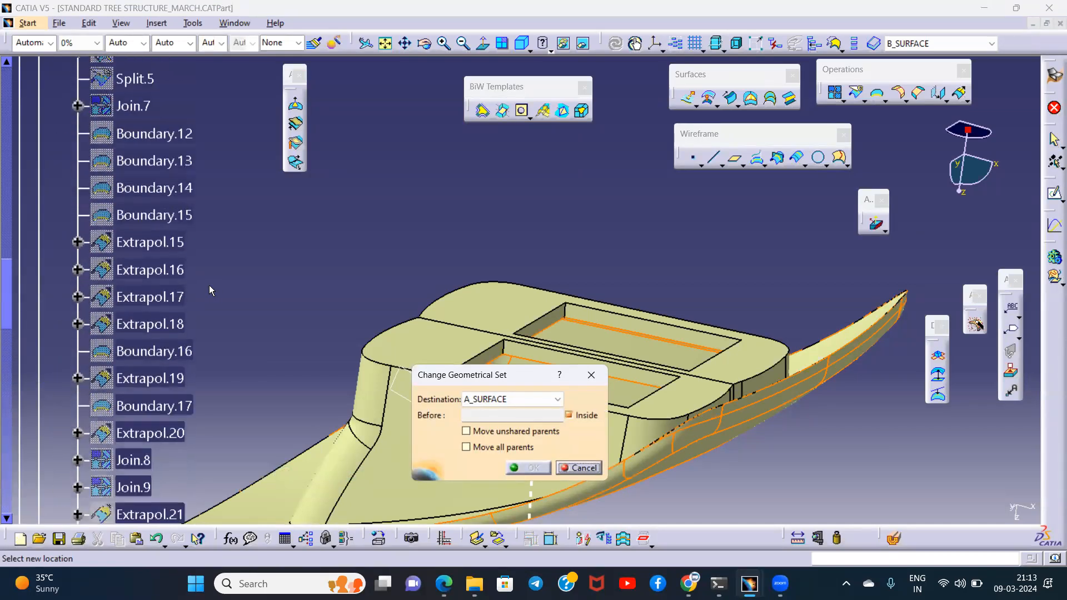
scroll(209, 285, "up", 15)
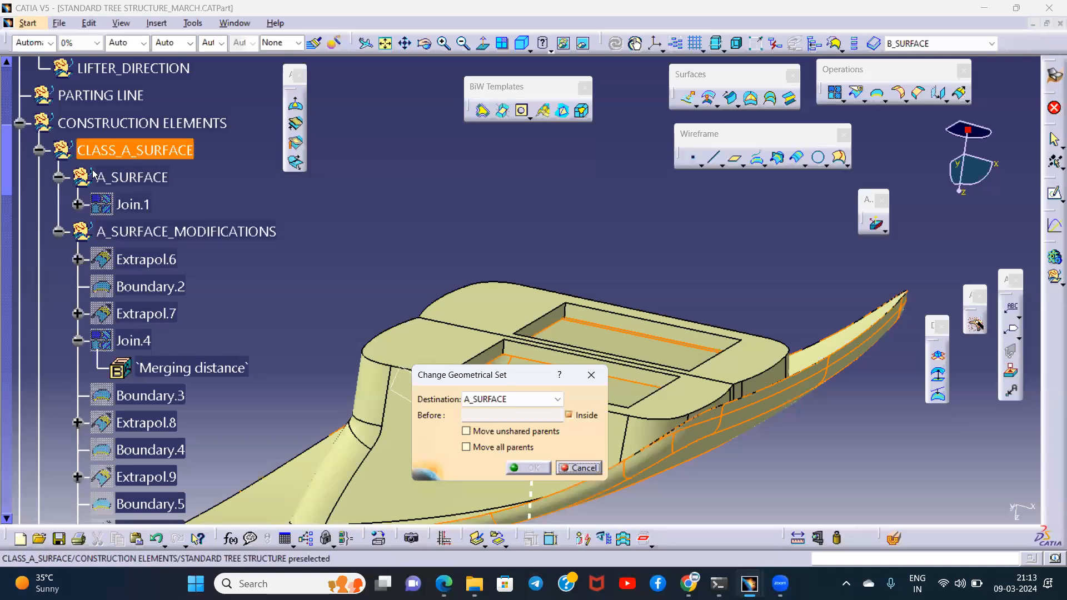
left_click(58, 176)
left_click(58, 204)
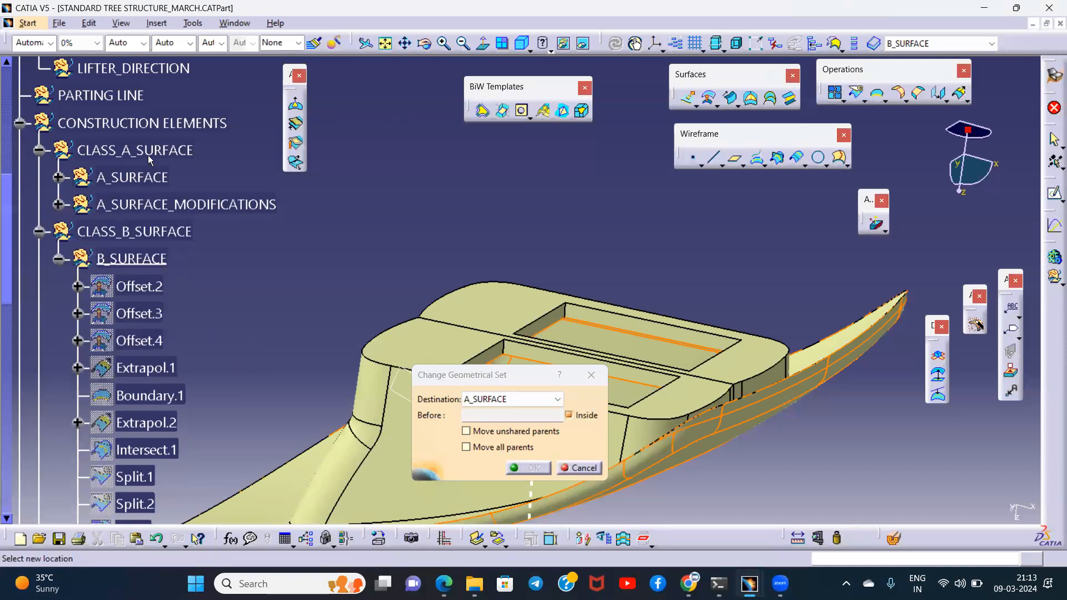
left_click(150, 159)
left_click(529, 468)
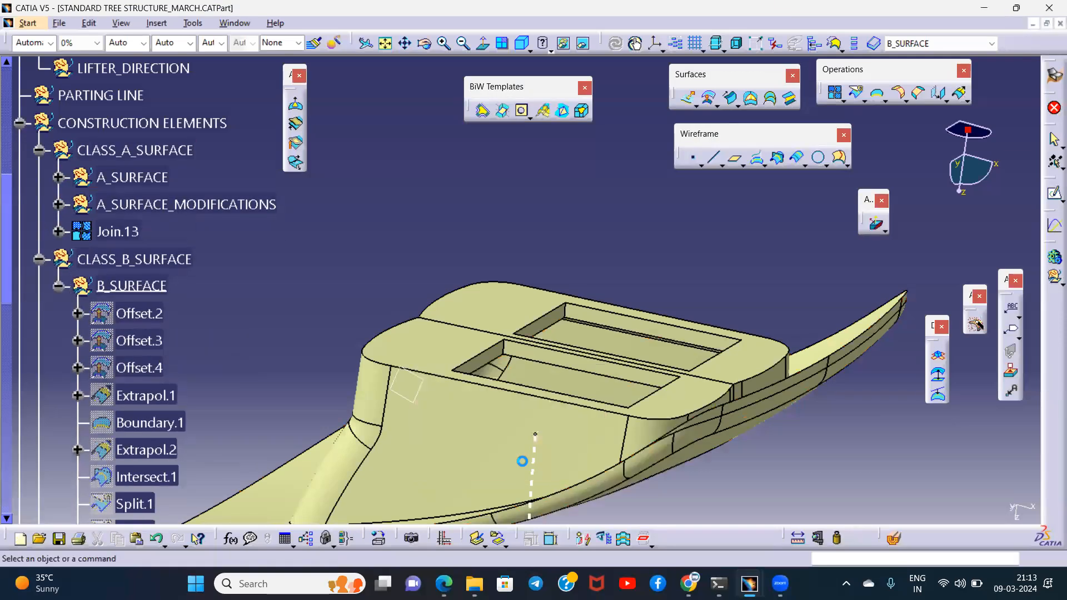
- Rename the join directly under CLASS_A_SURFACE as JOIN_A
right_click(125, 232)
left_click(176, 292)
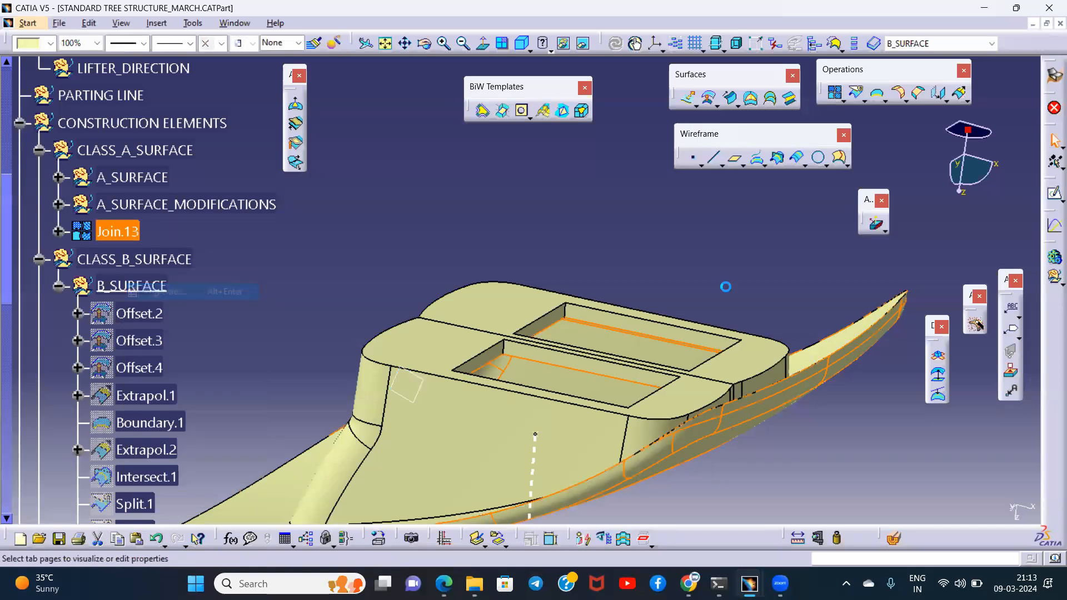
type("JOIN")
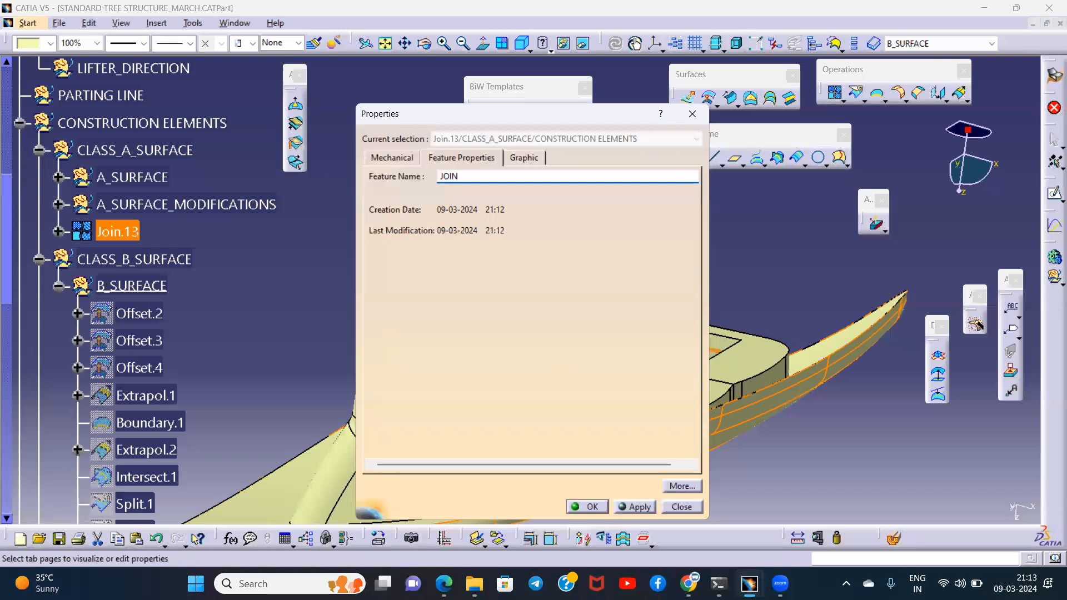
key("Return")
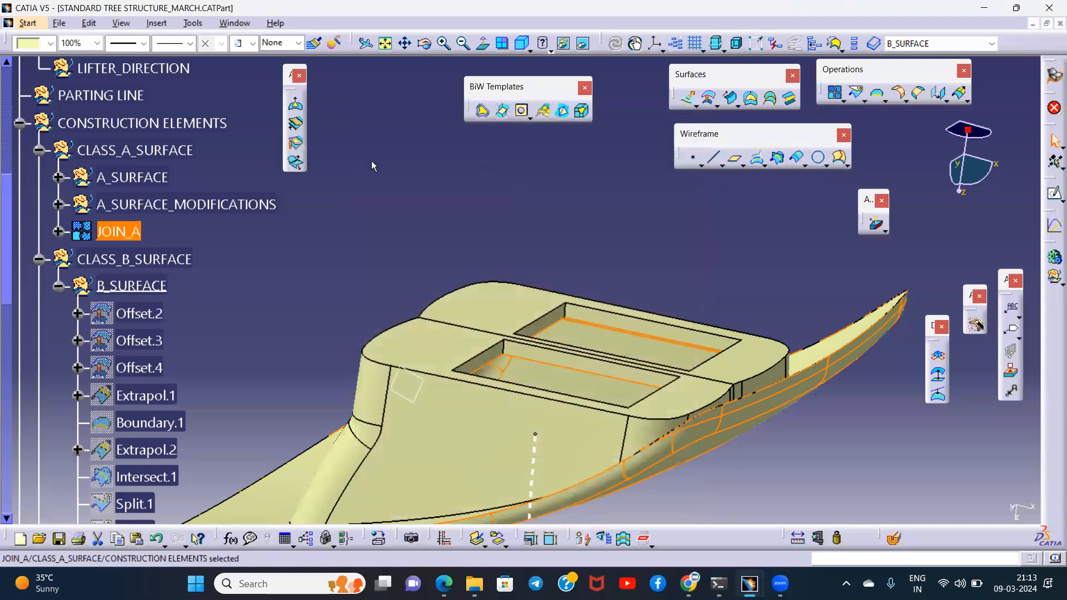
left_click(340, 217)
- Move Join.12 from the B_SURFACE set up into the CLASS_B_SURFACE geometrical set
scroll(178, 317, "down", 6)
right_click(145, 295)
mouse_move(261, 281)
left_click(322, 336)
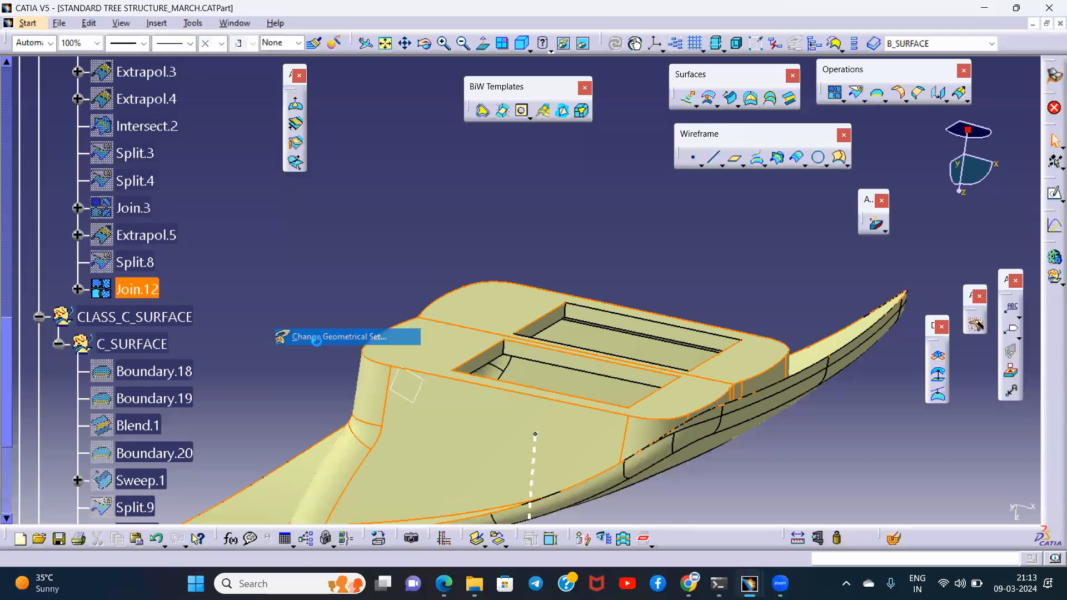
scroll(196, 296, "up", 6)
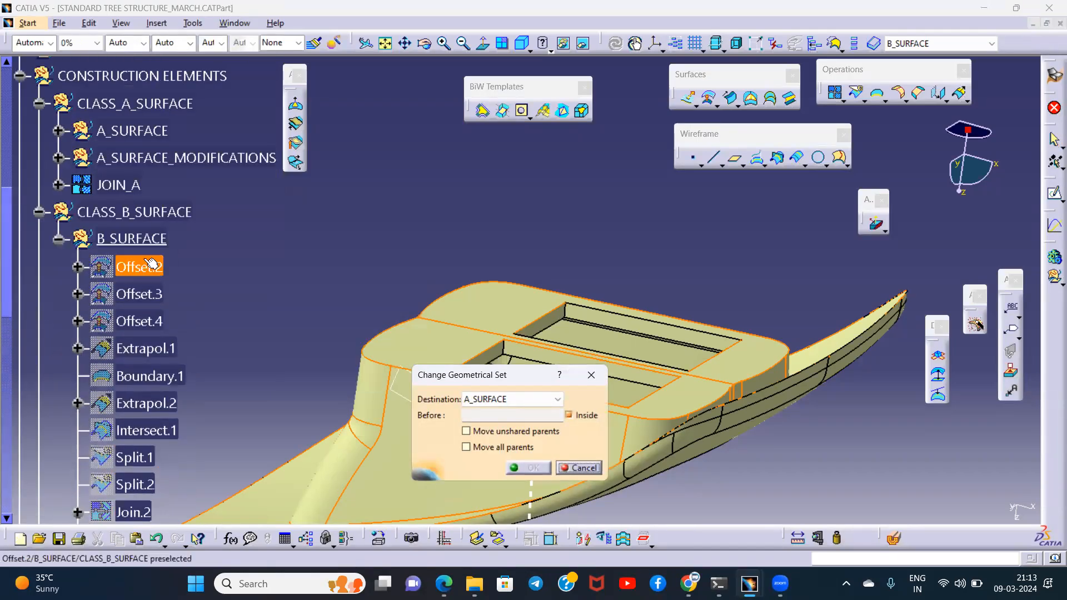
left_click(133, 211)
left_click(533, 467)
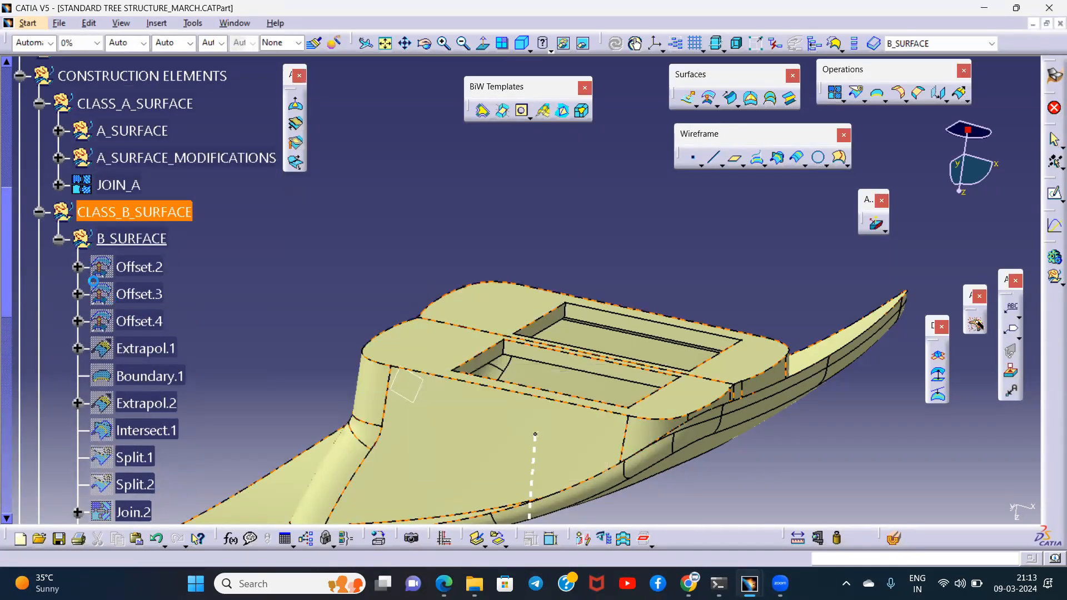
- Collapse the B_SURFACE set and rename the join directly under CLASS_B_SURFACE as JOIN_B
left_click(59, 238)
right_click(118, 269)
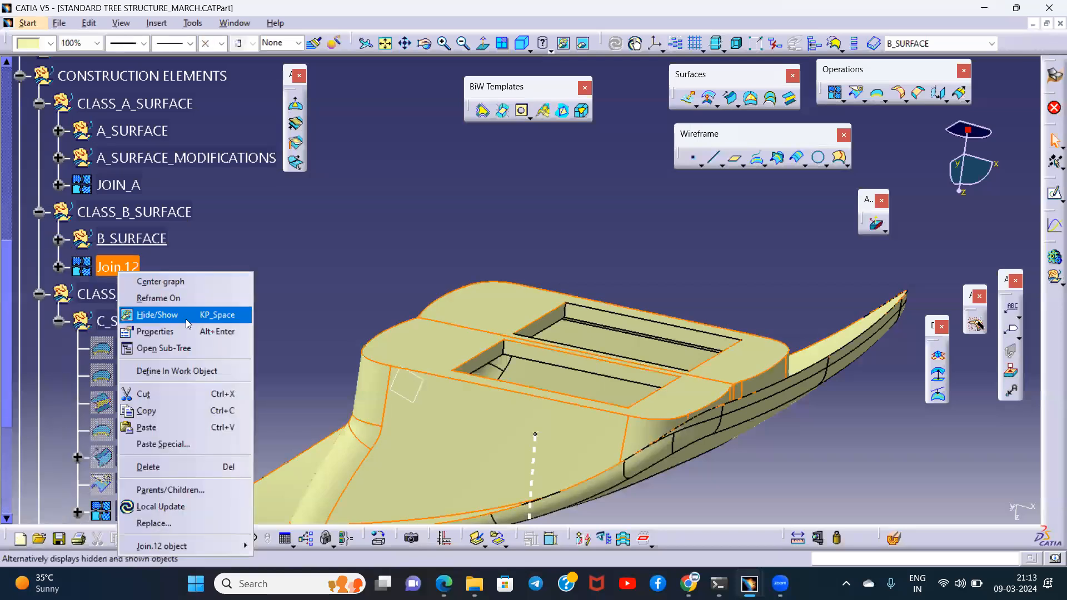
left_click(155, 331)
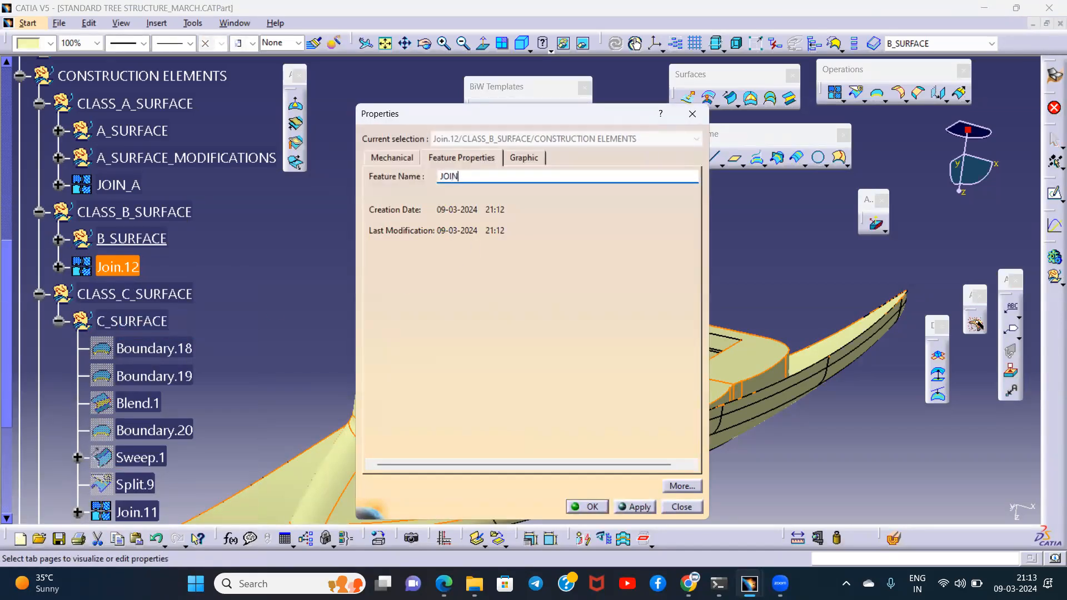
key("Return")
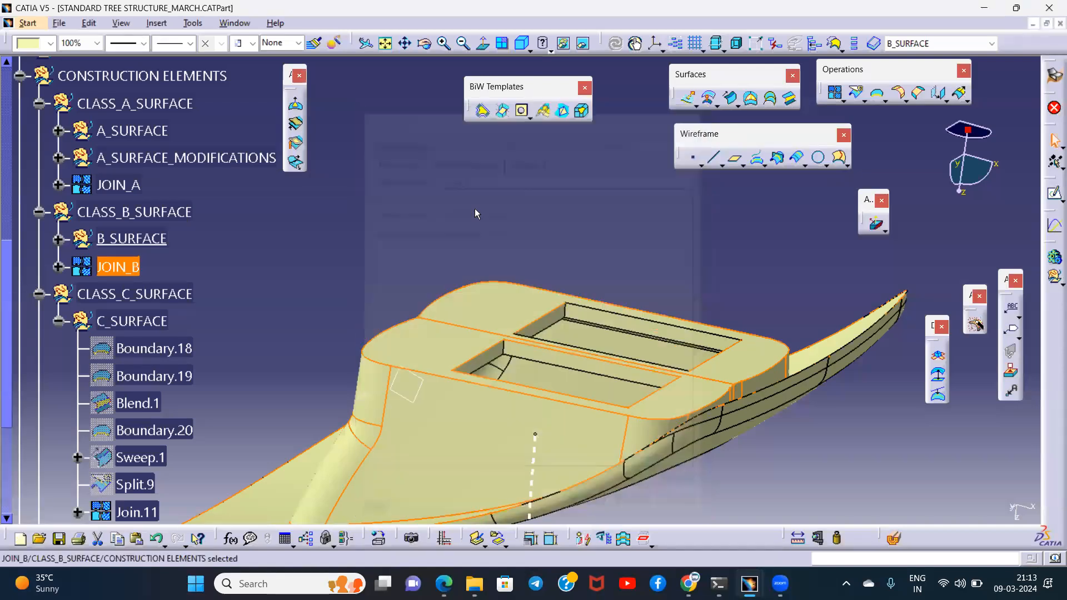
scroll(300, 270, "up", 1)
left_click(260, 302)
- Move Join.11 from the C_SURFACE set to the last position inside the CLASS_C_SURFACE geometrical set
scroll(260, 302, "down", 3)
scroll(260, 303, "down", 2)
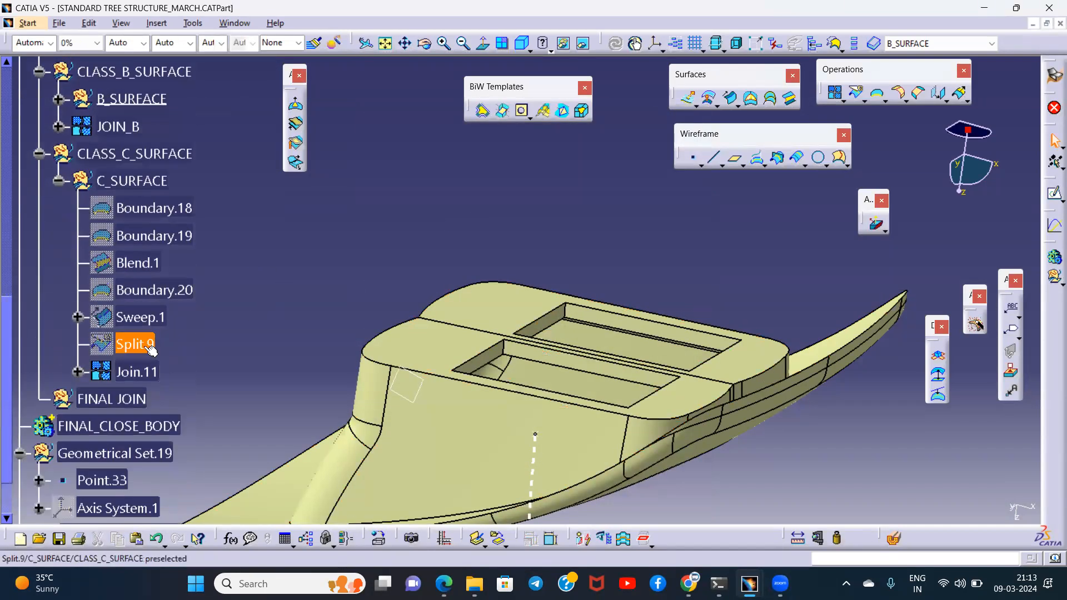
right_click(139, 371)
mouse_move(186, 362)
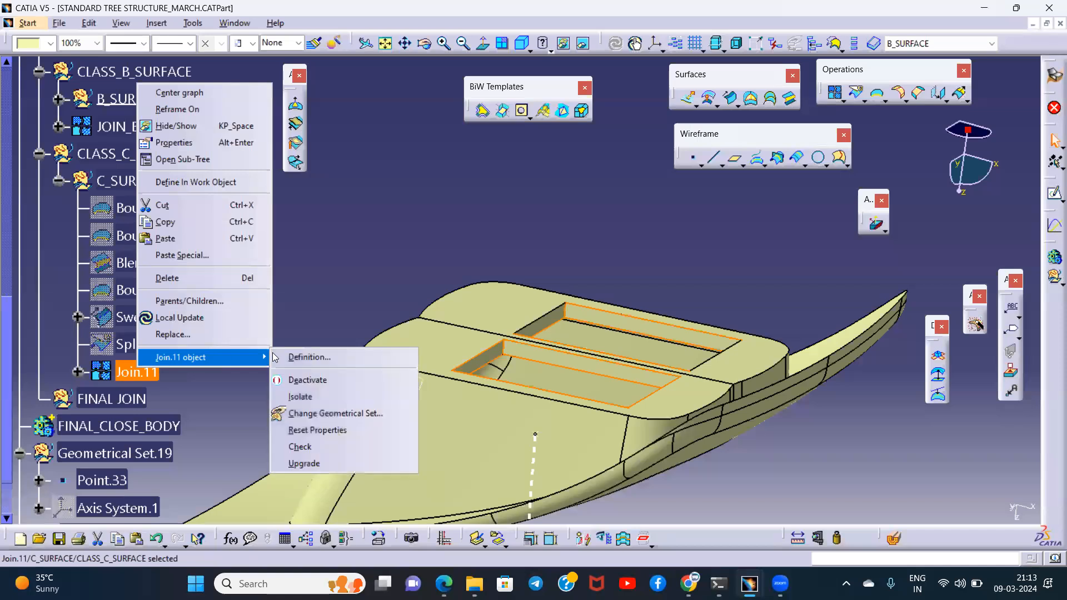
left_click(333, 413)
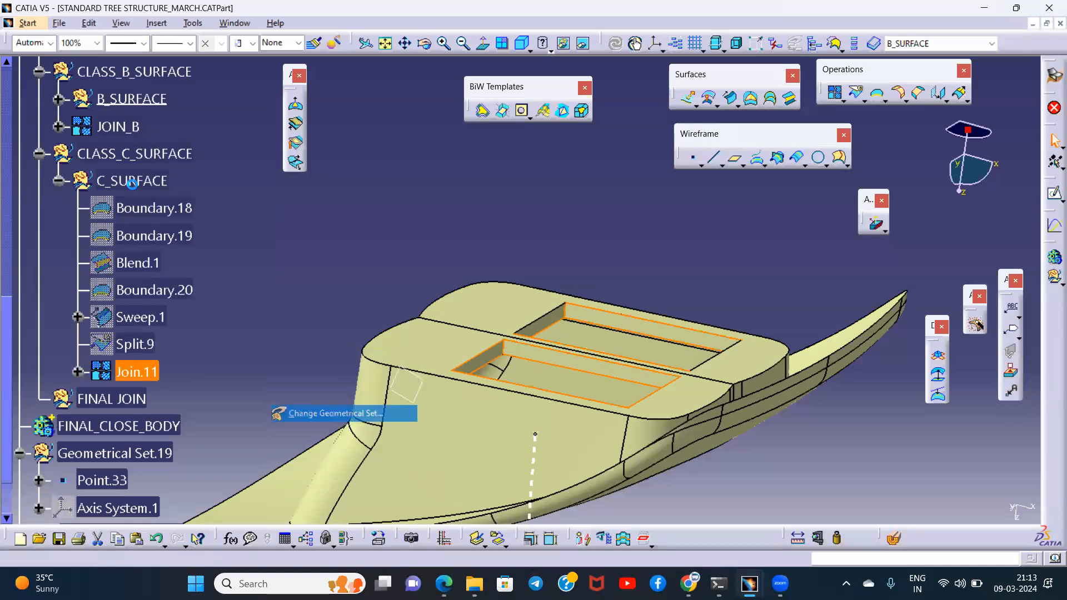
left_click(133, 154)
left_click(529, 470)
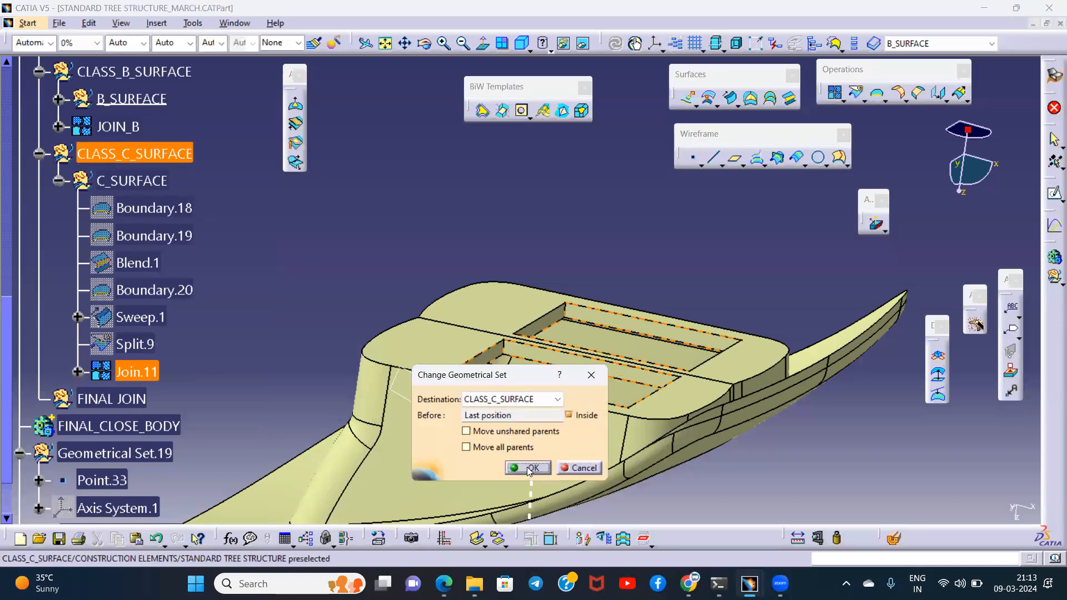
- Rename the join directly under CLASS_C_SURFACE as JOIN_C
left_click(117, 208)
right_click(117, 207)
left_click(173, 267)
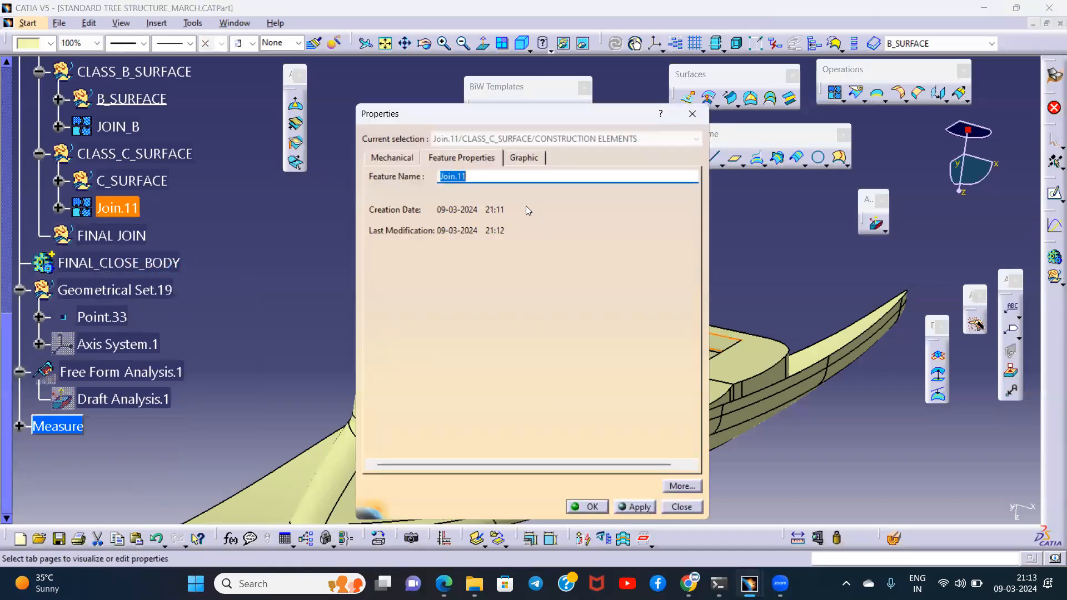
type("JOIN_C")
key("Return")
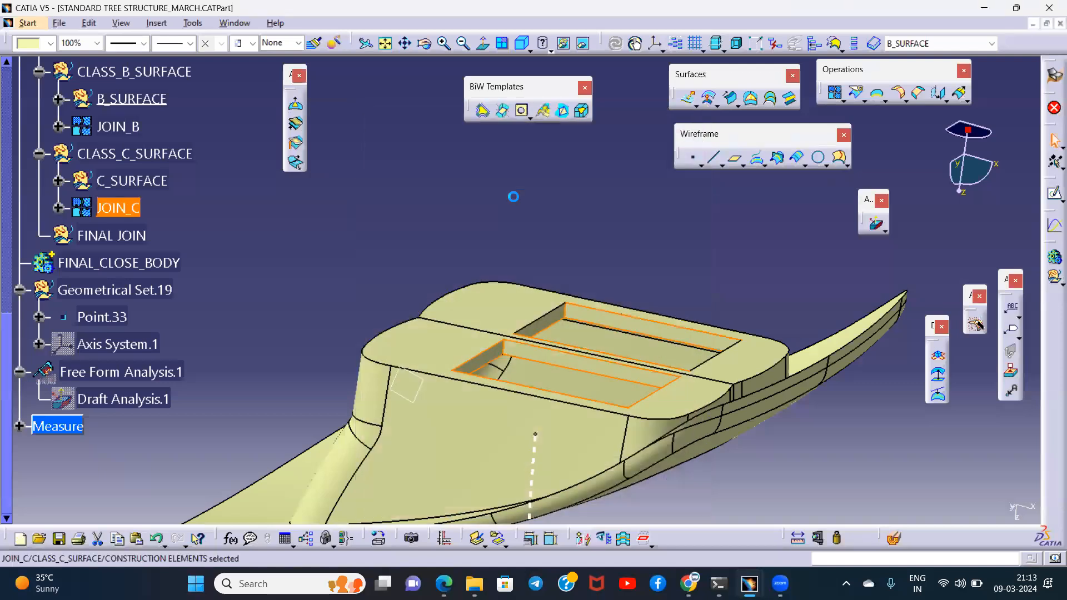
left_click(269, 222)
- Define the FINAL JOIN geometrical set as the in-work object
scroll(173, 257, "up", 4)
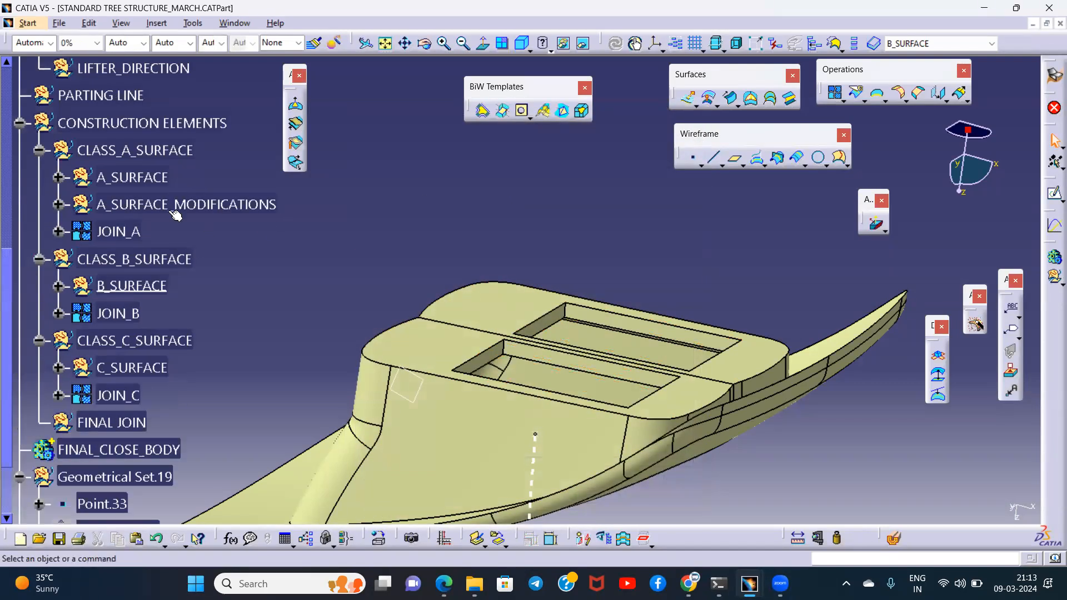
scroll(173, 320, "down", 3)
left_click(133, 282)
right_click(136, 281)
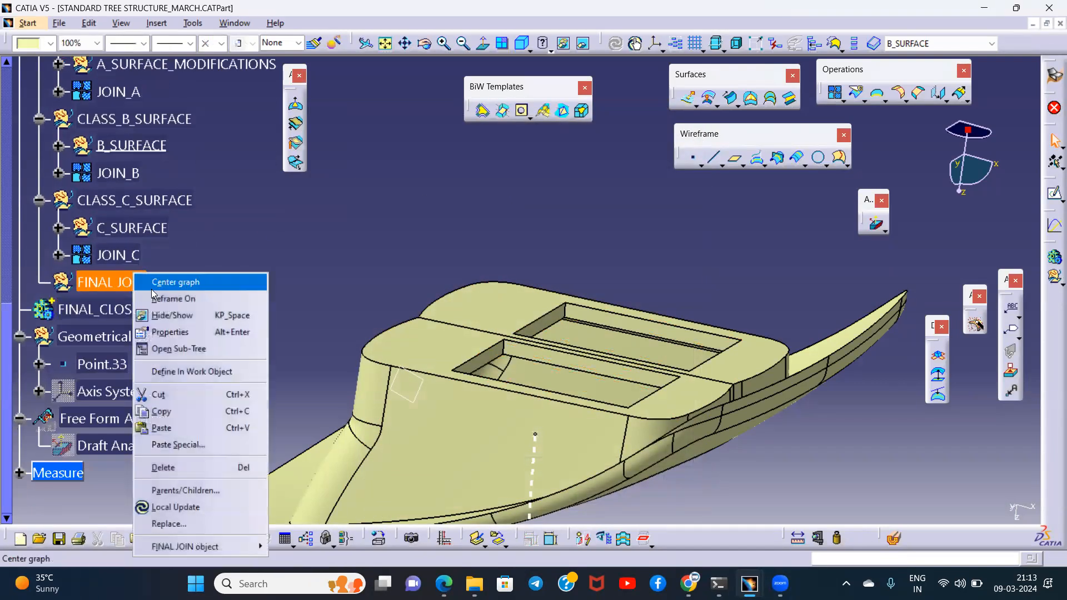
left_click(200, 370)
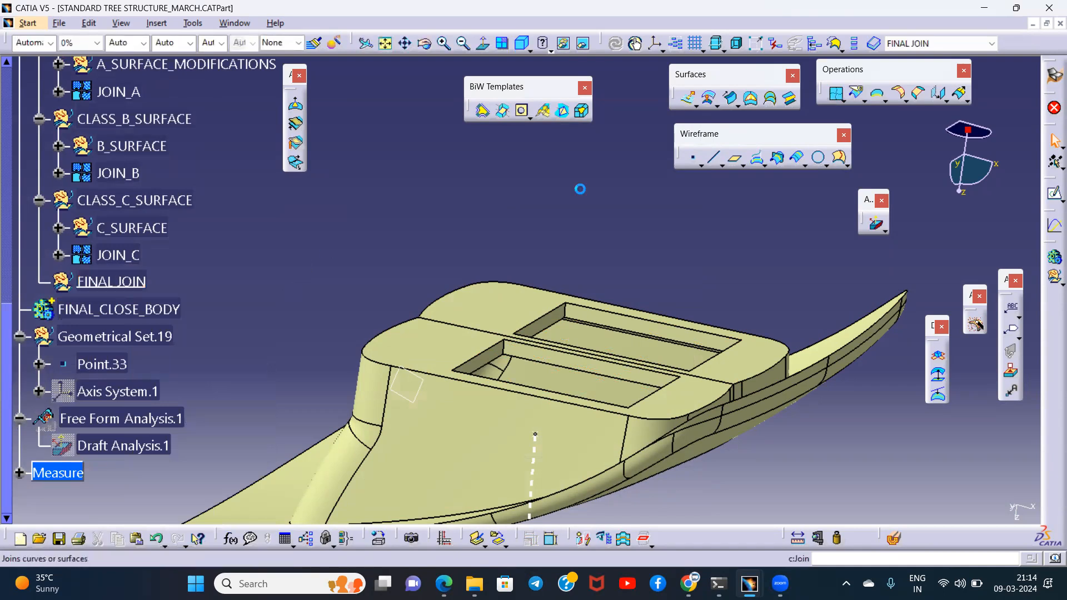
- Join JOIN_A, JOIN_B and JOIN_C inside the FINAL JOIN set with a merging distance of 0.01 mm
left_click(118, 92)
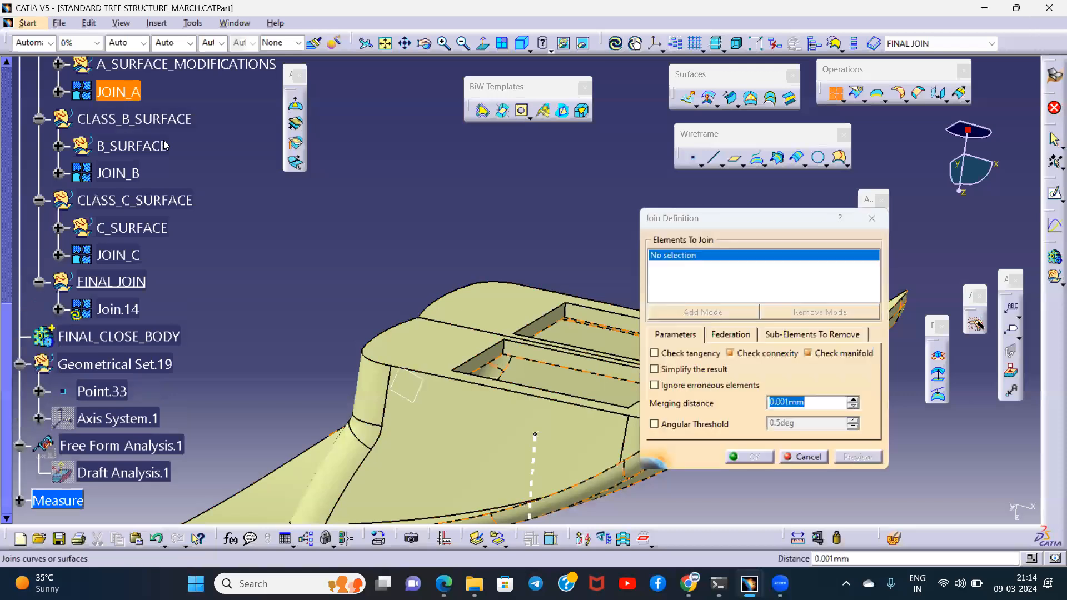
left_click(118, 172)
left_click(118, 255)
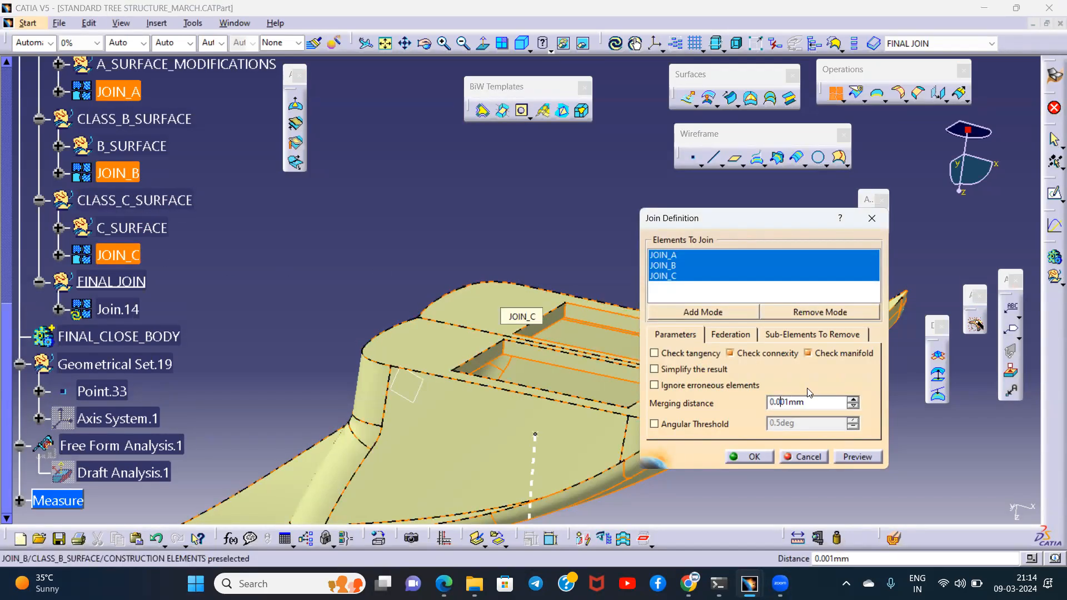
left_click(850, 458)
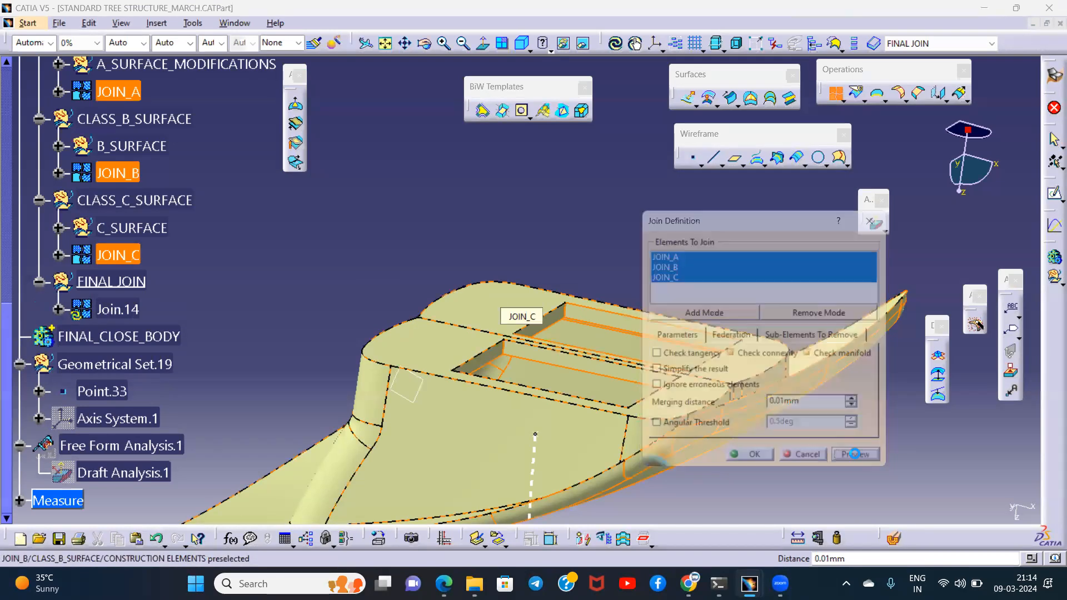
left_click(760, 454)
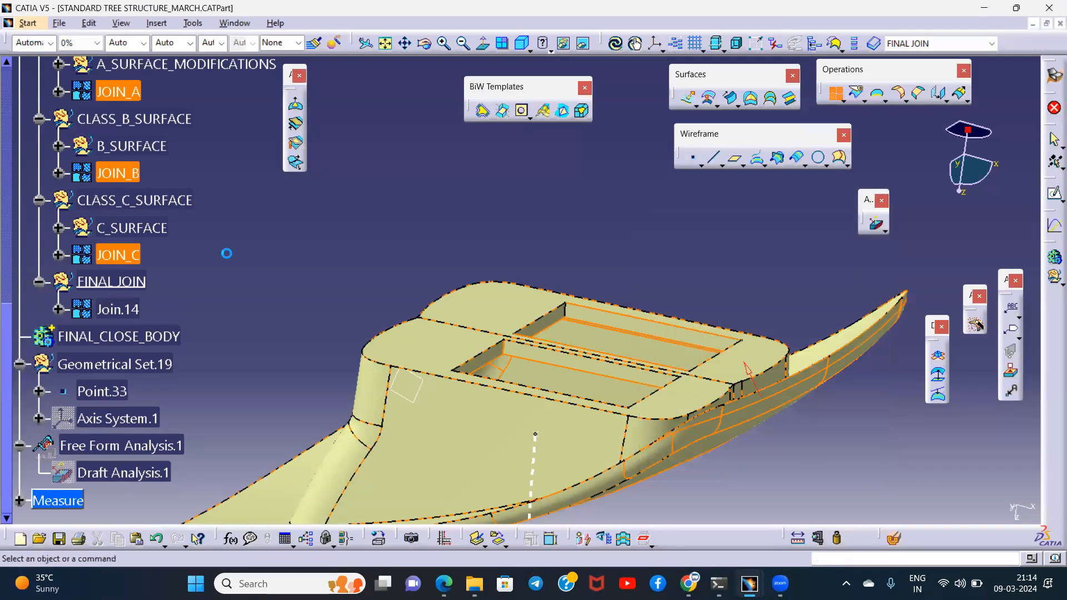
- Check the new join in the FINAL JOIN set for open edges by attempting a point-continuity boundary on it, without keeping the boundary
left_click(126, 307)
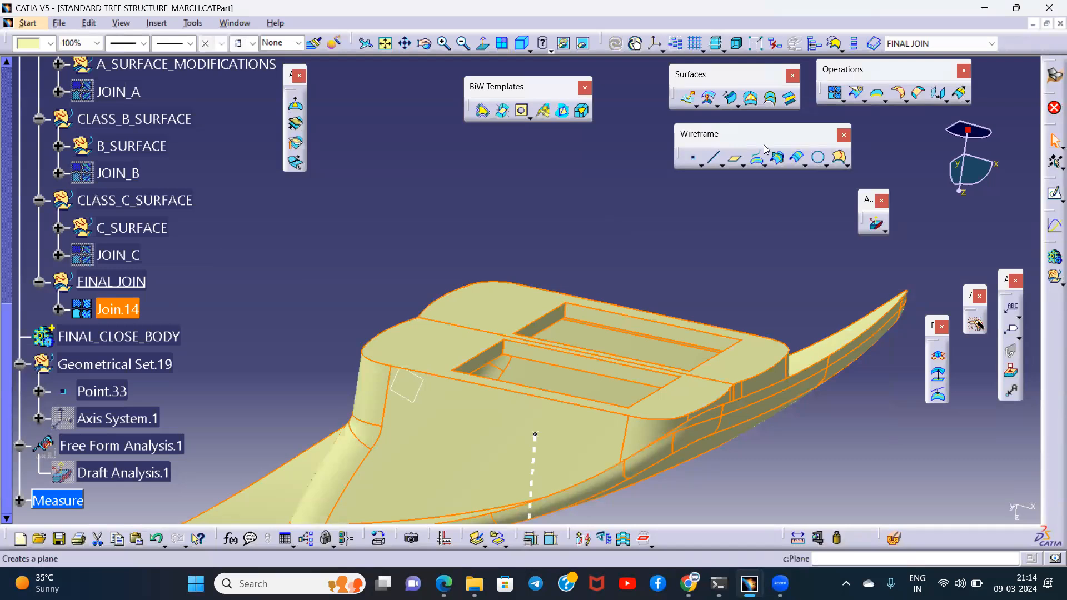
left_click(877, 93)
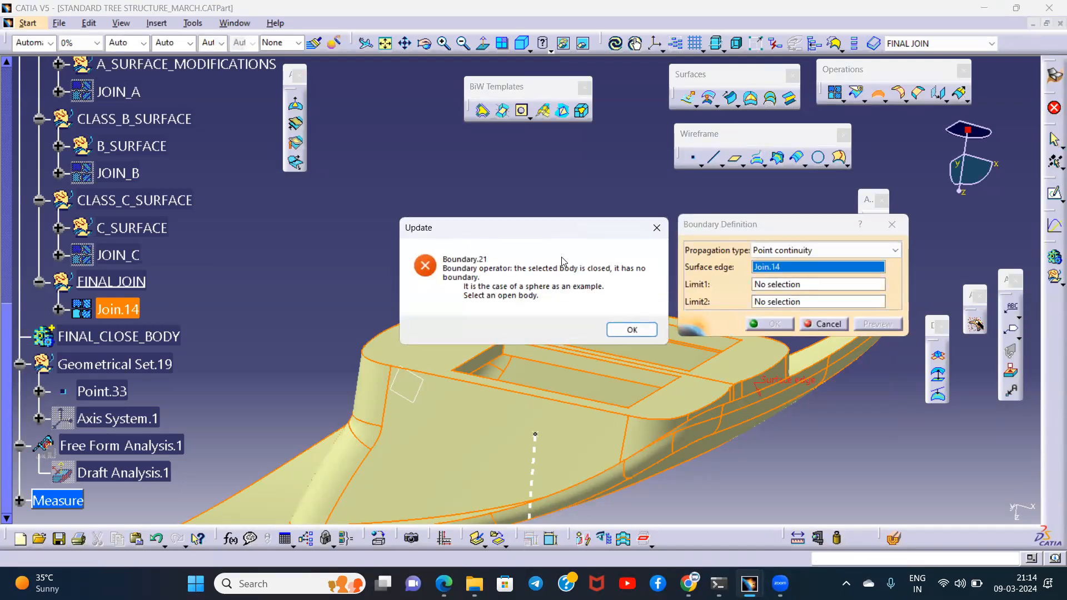
left_click(656, 232)
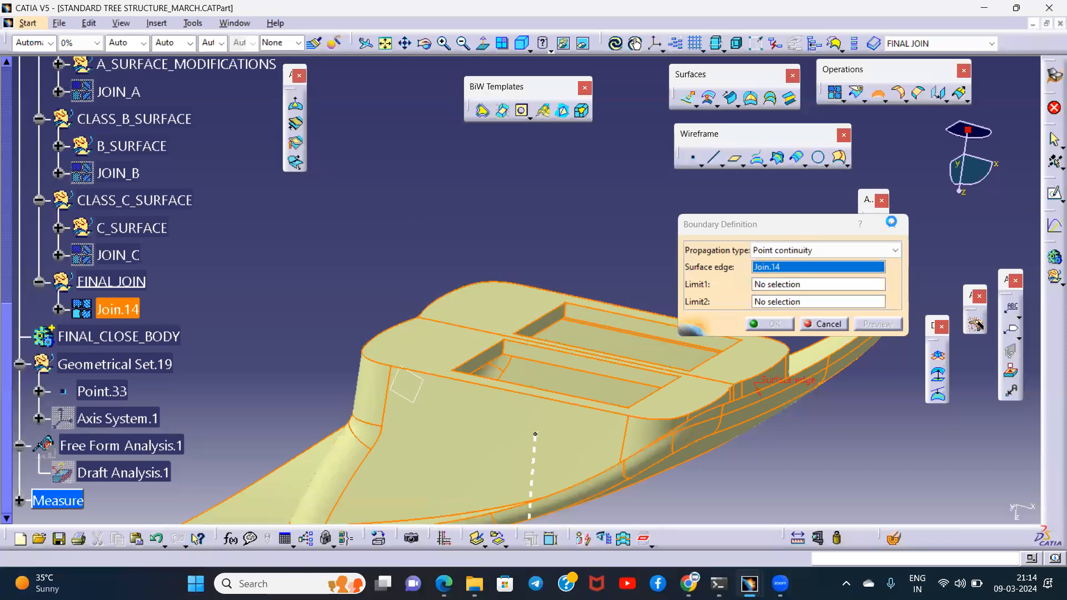
key("Escape")
left_click(234, 227)
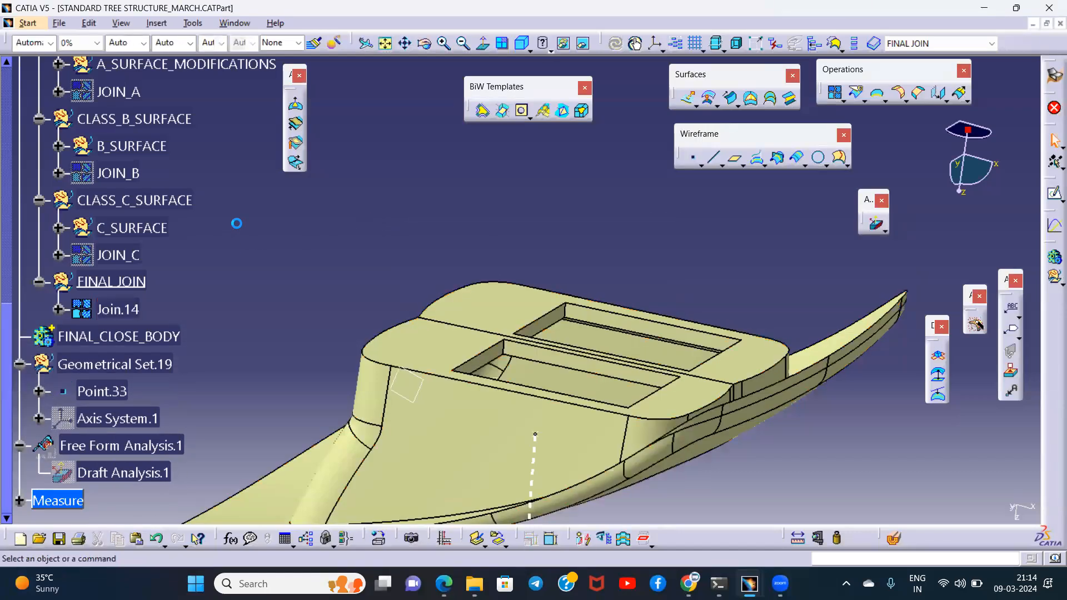
- Reopen the existing draft analysis with the compass-defined direction and apply it to the join in the FINAL JOIN set
middle_click_drag(474, 242, 666, 333)
middle_click_drag(422, 300, 447, 401)
middle_click_drag(425, 195, 378, 346)
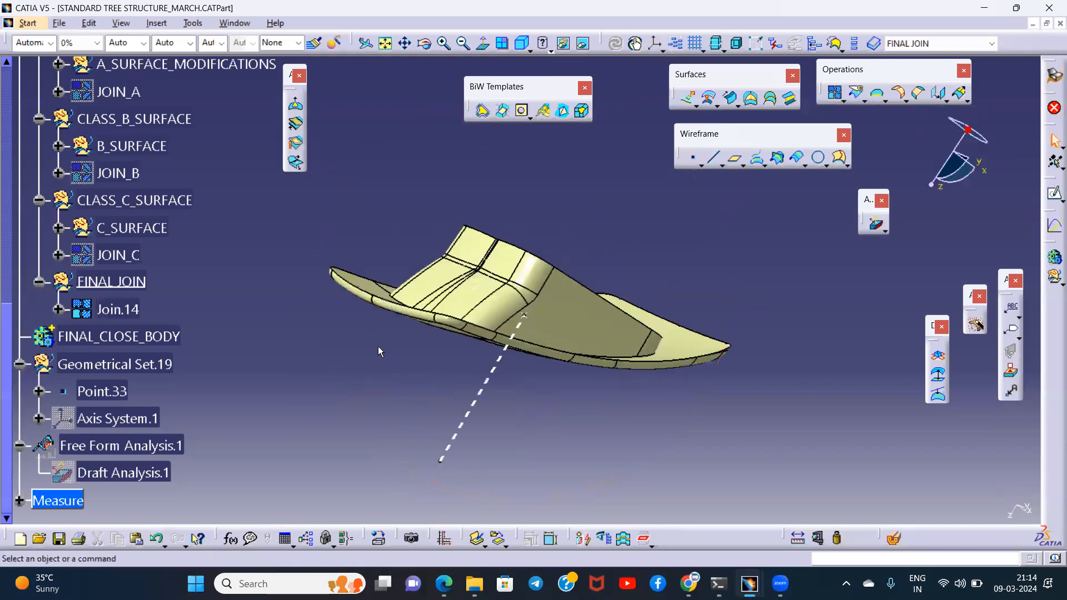
double_click(124, 467)
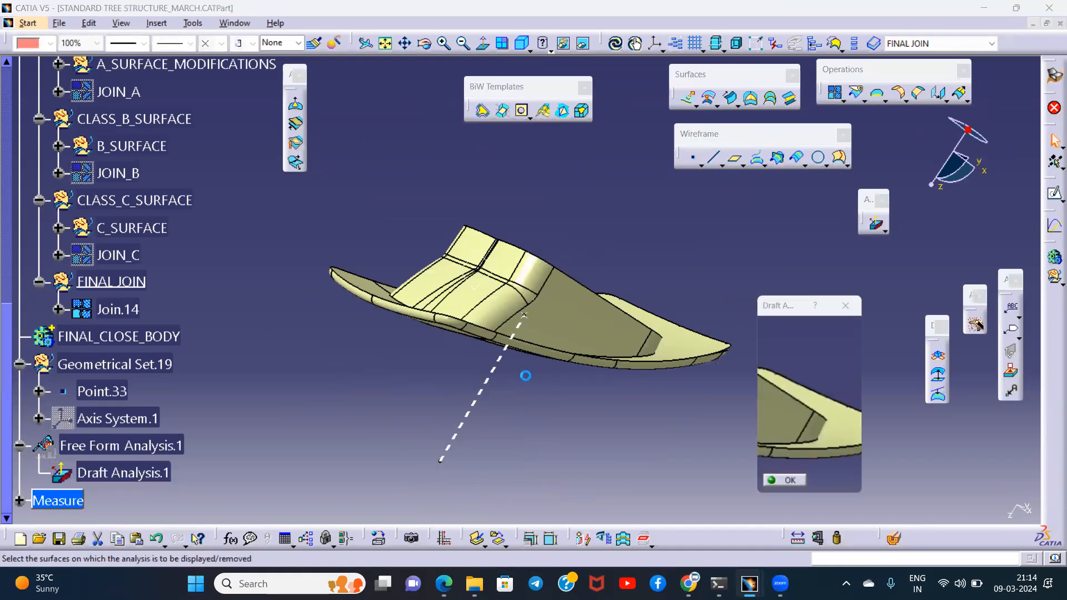
middle_click_drag(473, 317, 369, 329)
middle_click_drag(533, 296, 479, 262)
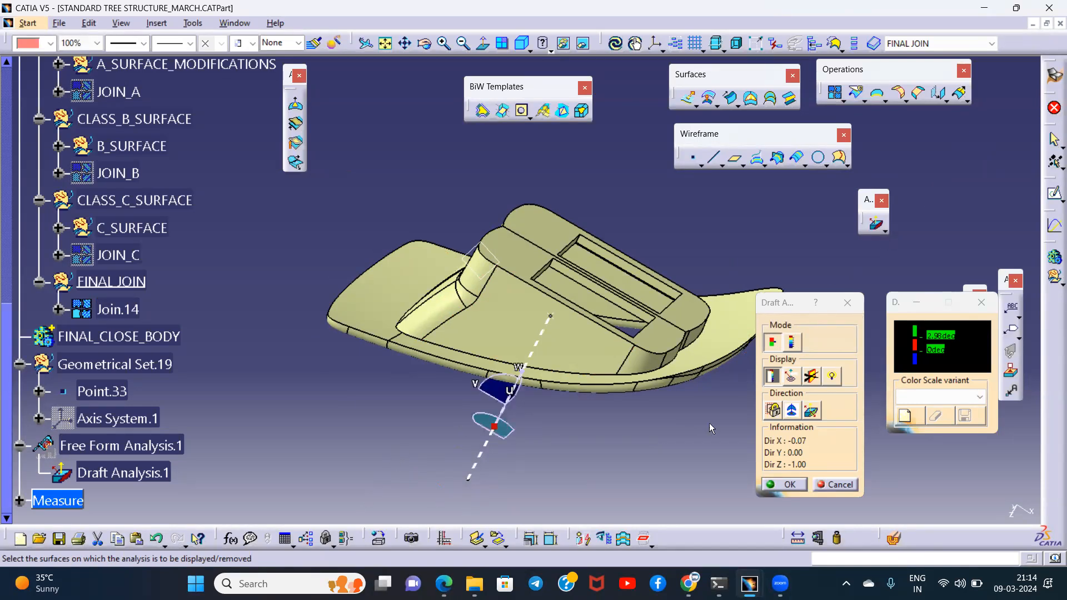
left_click(791, 411)
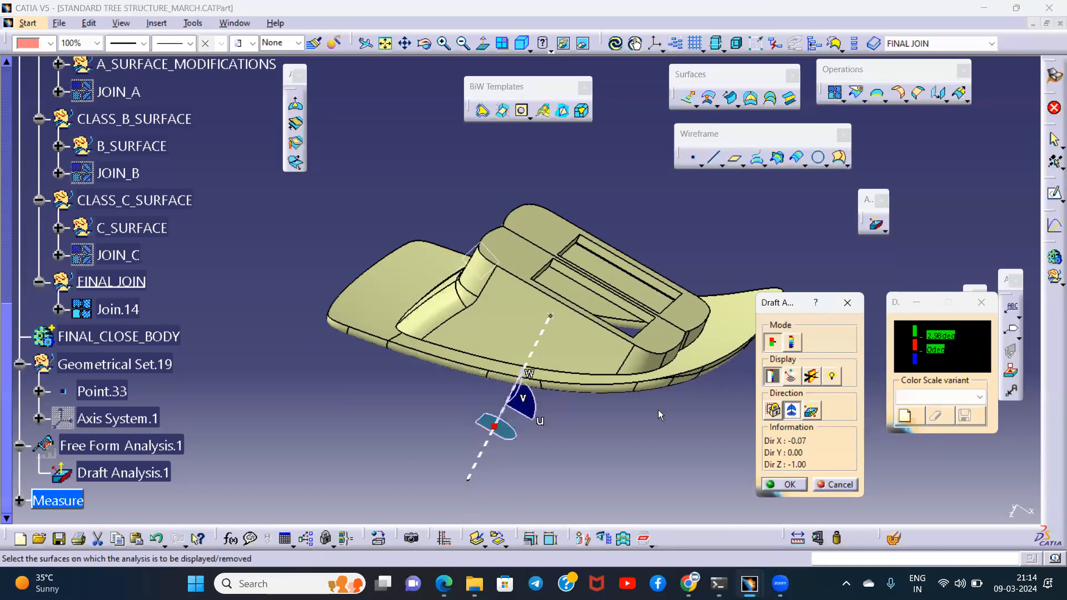
left_click_drag(493, 425, 583, 421)
left_click(490, 437)
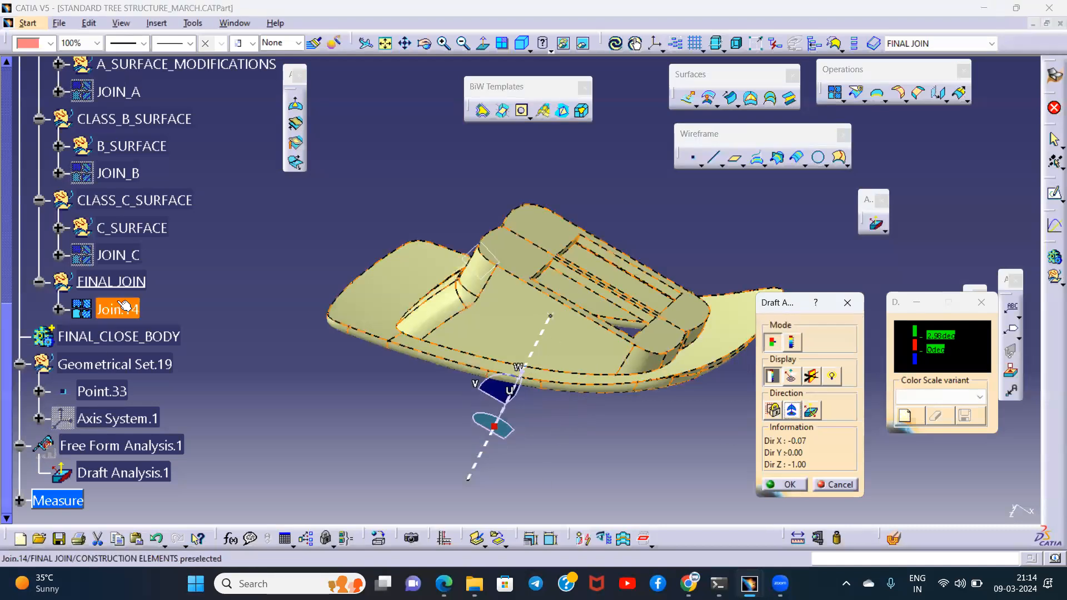
left_click(114, 308)
- Invert the draft direction and examine the colour result around the two rectangular cutouts
middle_click_drag(526, 407, 563, 205)
middle_click_drag(545, 486, 478, 289)
left_click(811, 411)
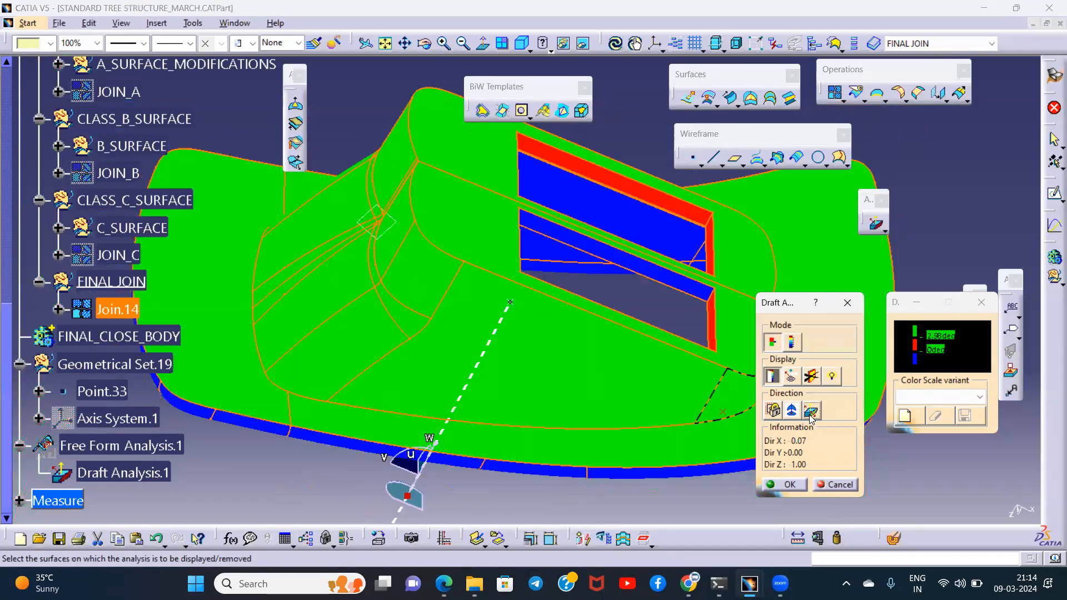
left_click(812, 411)
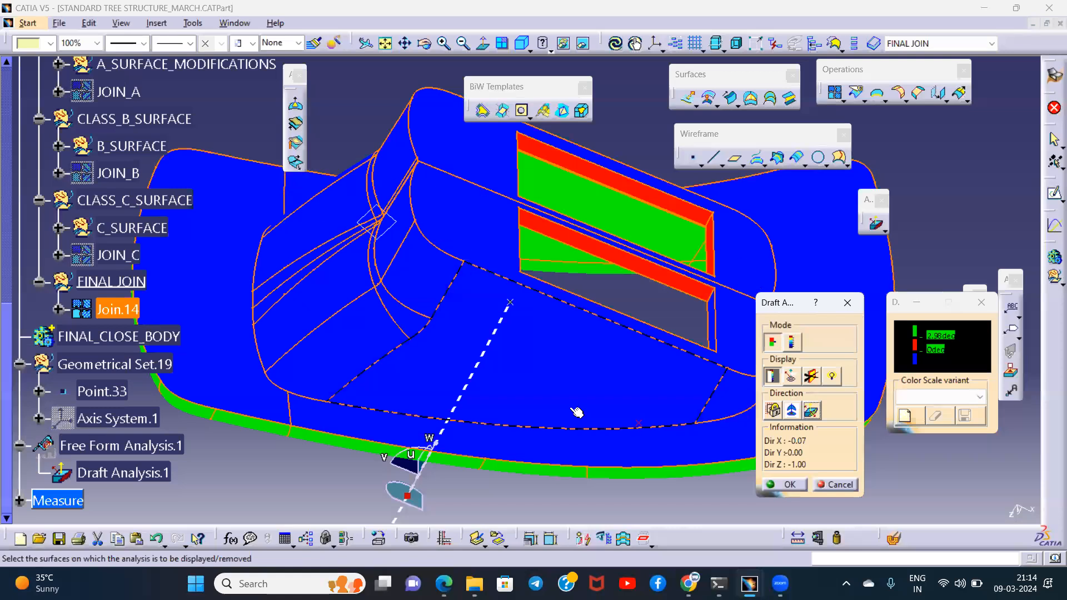
middle_click_drag(577, 417, 557, 392)
middle_click_drag(567, 303, 583, 267)
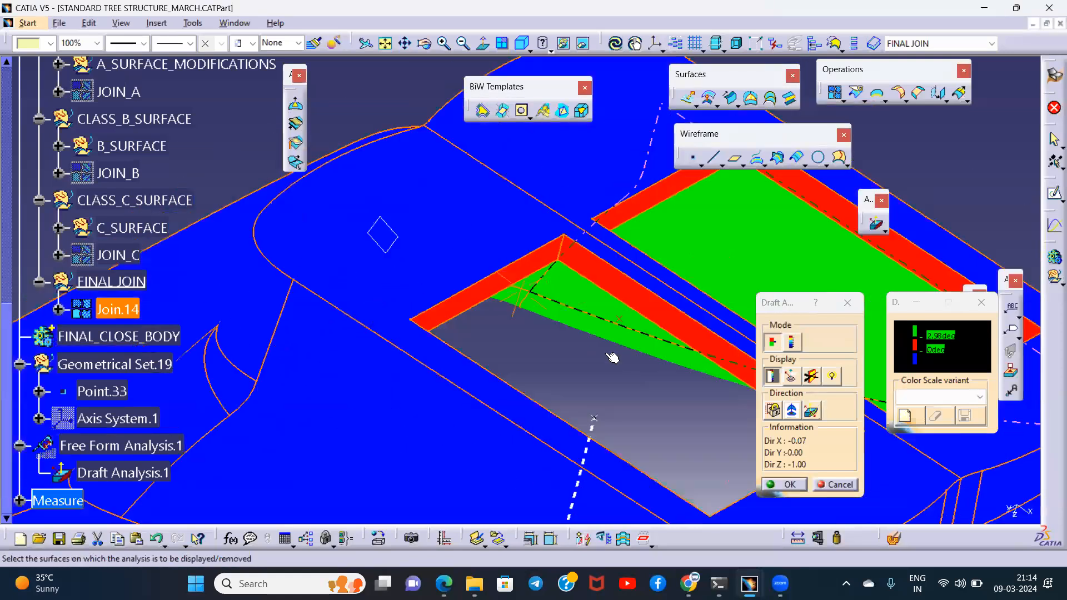
- Read the draft angles on the cutouts' side walls with the on-the-fly analysis, and leave the draft analysis
left_click(811, 411)
left_click(812, 411)
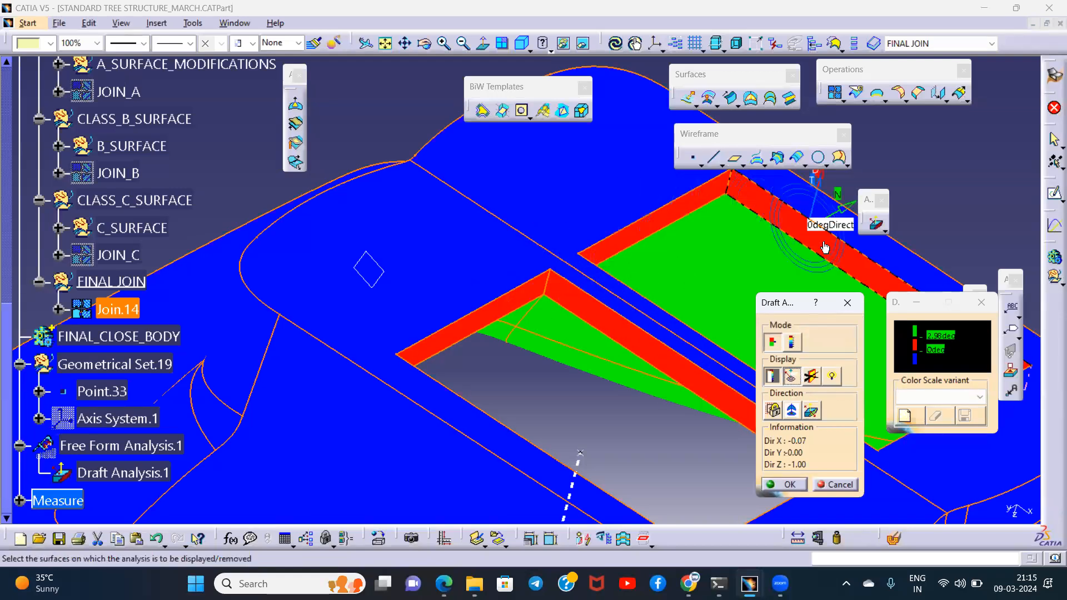
middle_click_drag(524, 258, 669, 305)
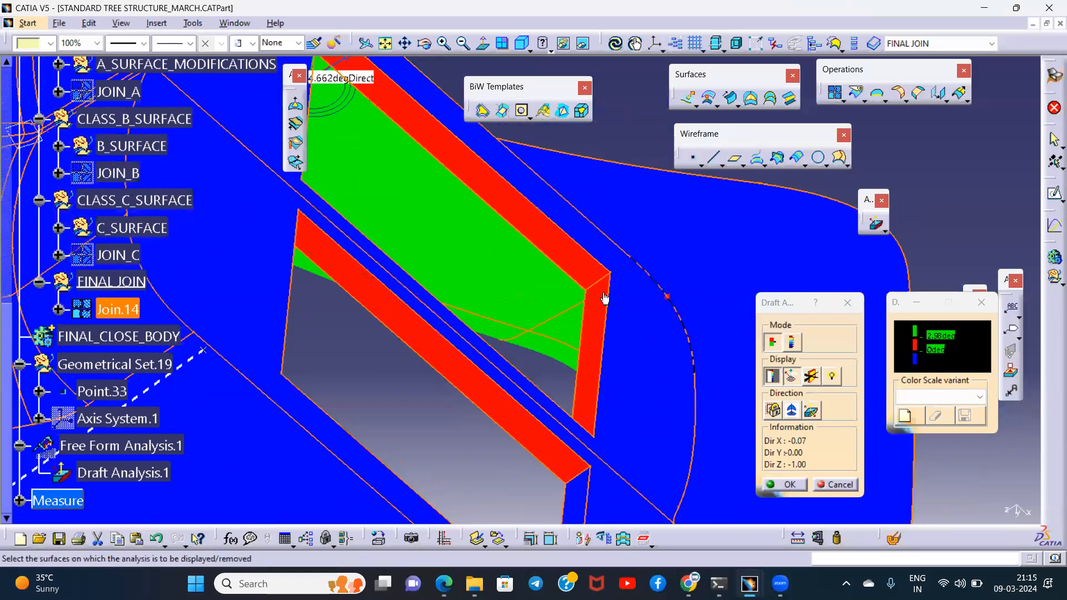
middle_click_drag(594, 361, 598, 298)
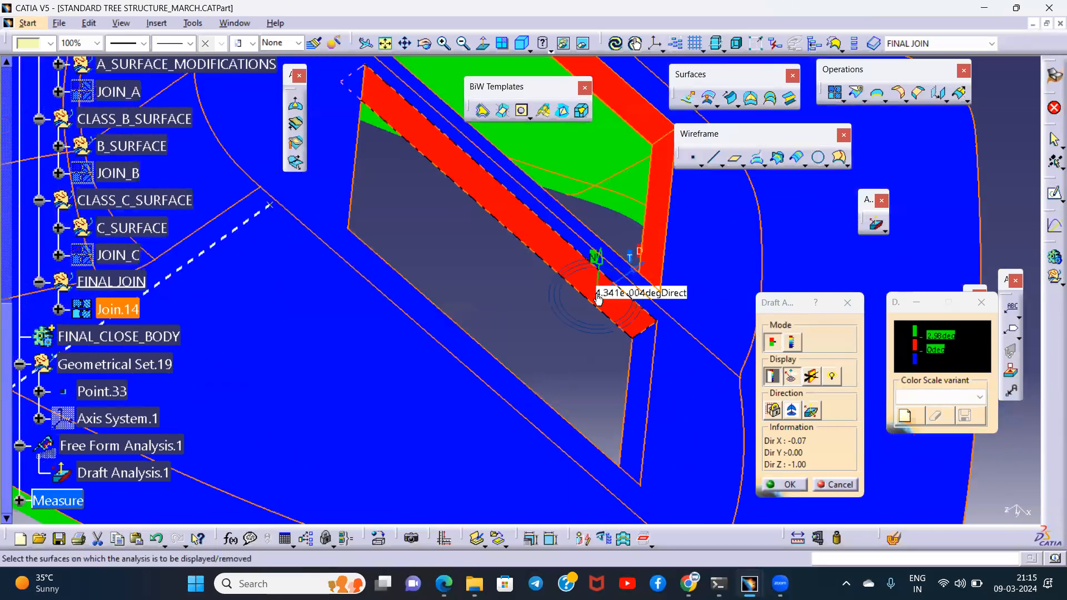
key("Escape")
mouse_move(613, 201)
middle_mouse_down()
mouse_move(557, 226)
mouse_move(557, 238)
mouse_move(610, 210)
middle_mouse_up()
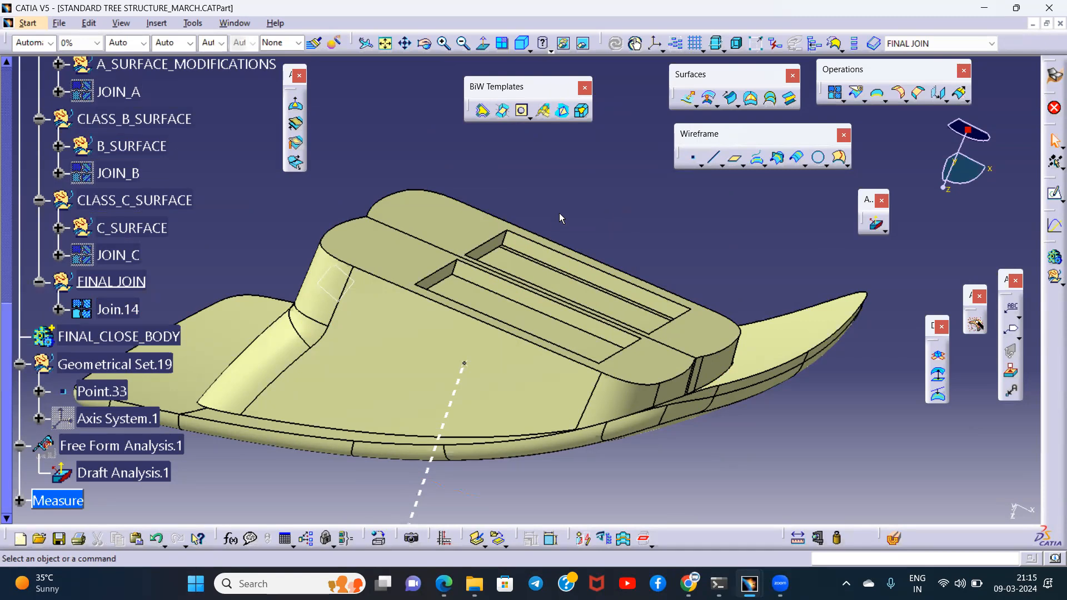
- Examine the end wall of one rectangular cutout together with the adjoining flat face
middle_click_drag(460, 350, 496, 402)
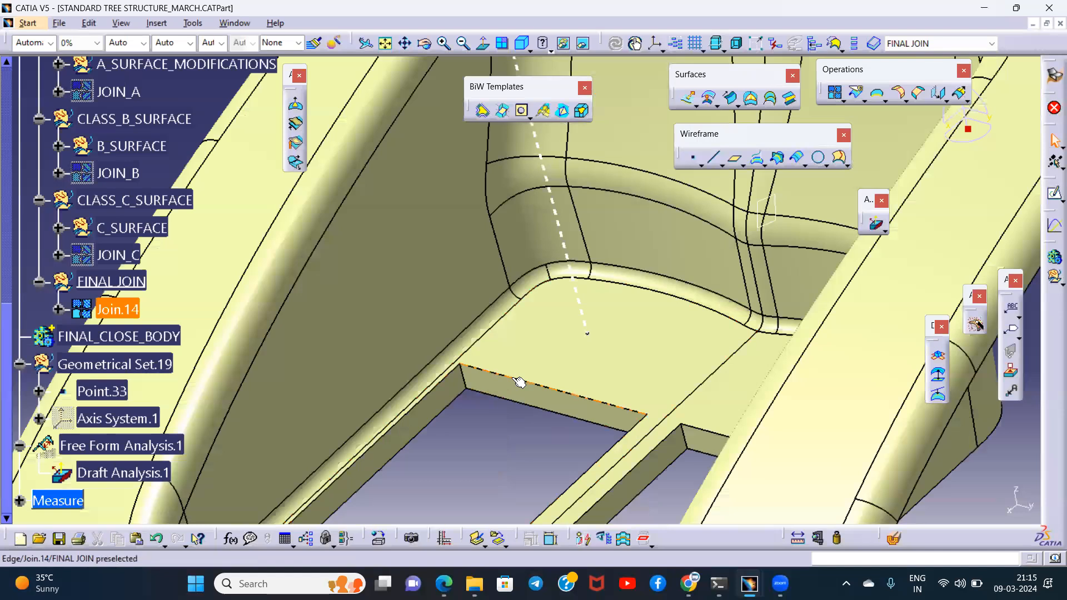
left_click(540, 442)
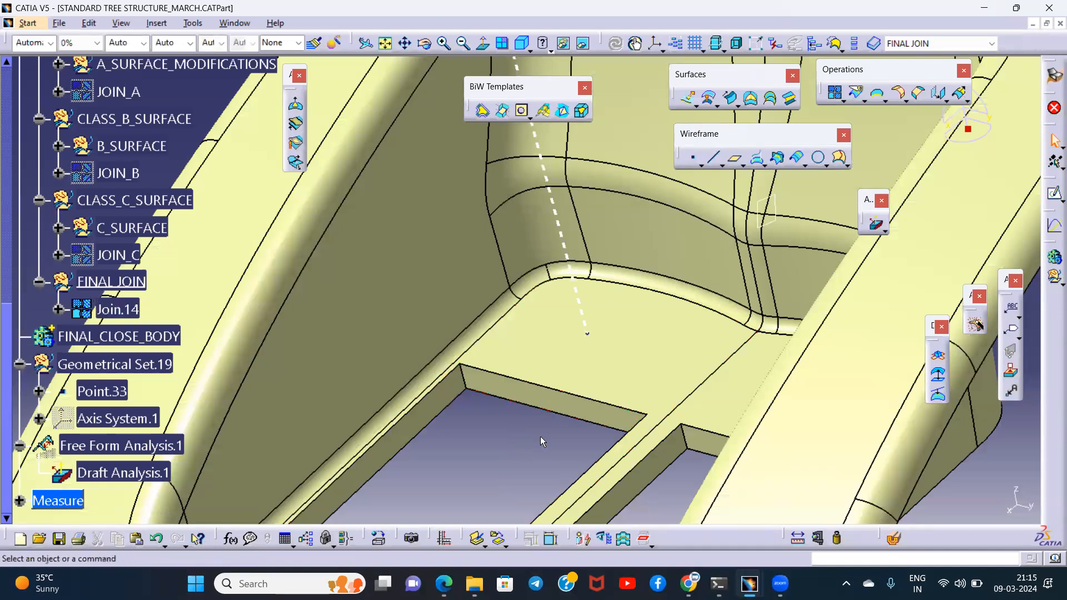
middle_click_drag(525, 397, 610, 315)
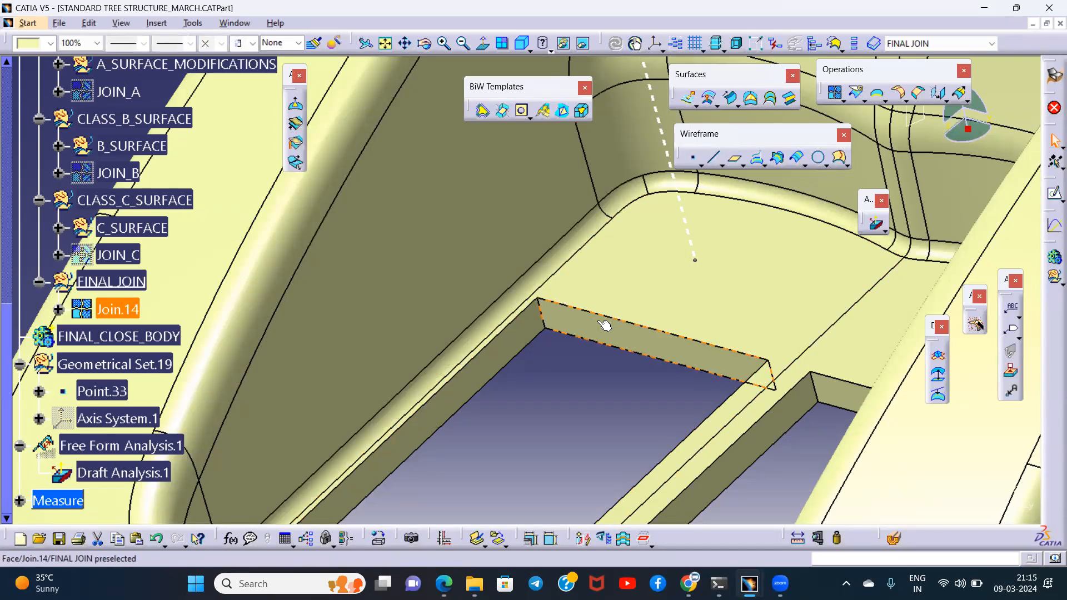
left_click(594, 369)
middle_click_drag(594, 365, 651, 288)
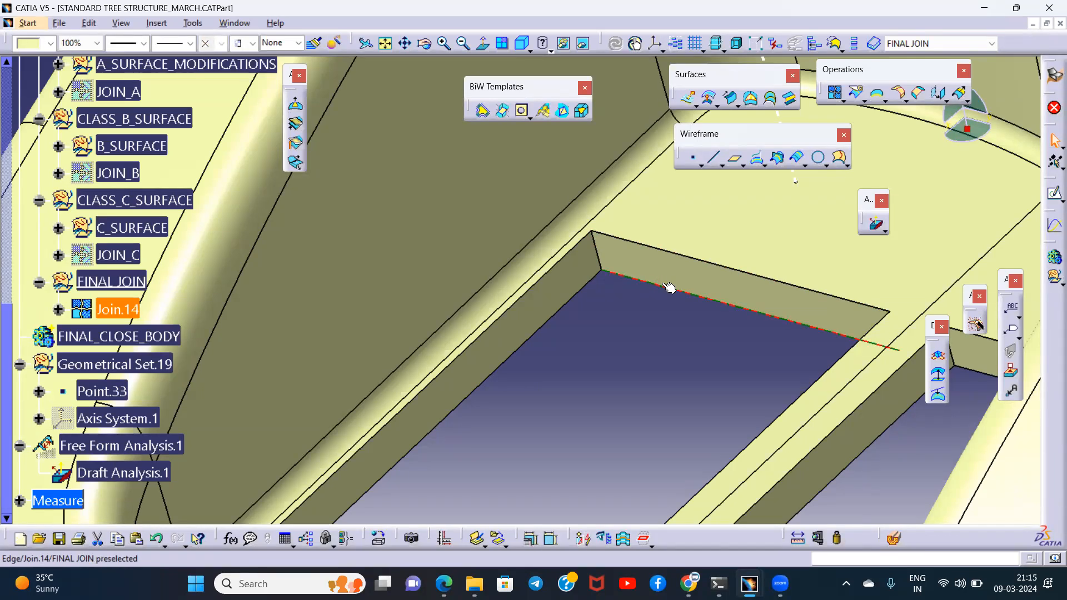
mouse_move(583, 316)
middle_mouse_down()
mouse_move(610, 352)
mouse_move(584, 286)
mouse_move(583, 314)
middle_mouse_up()
left_click(583, 268)
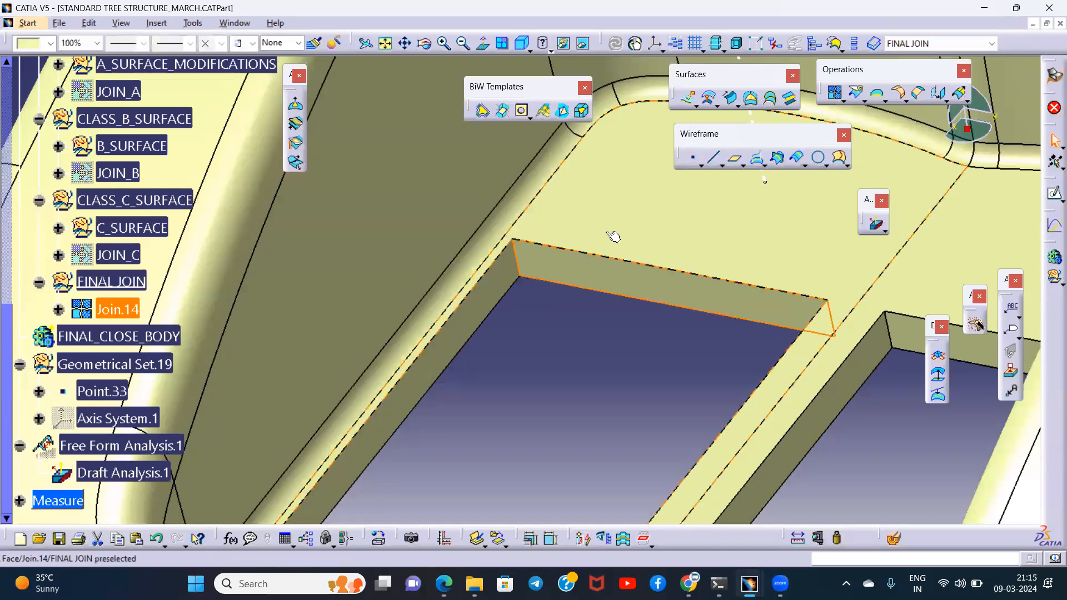
left_click(604, 219, "ctrl")
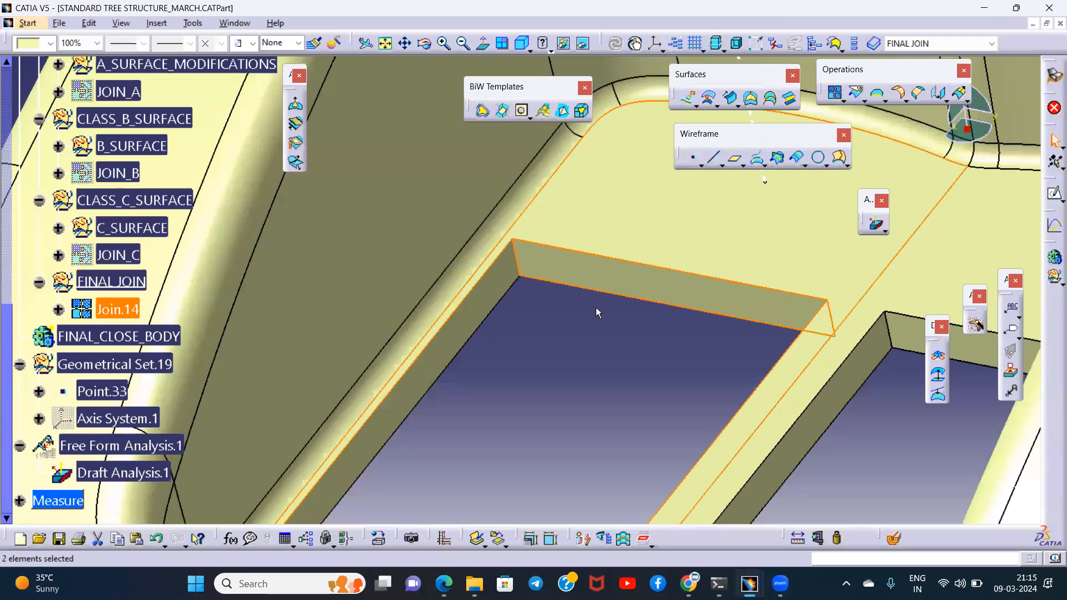
left_click(571, 286)
key("Escape")
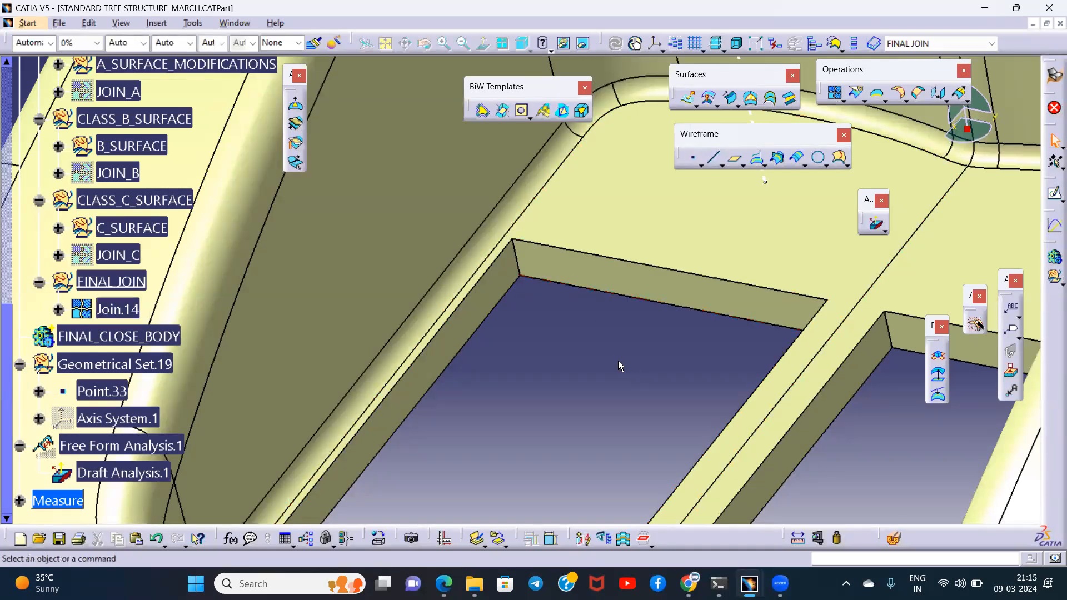
- Inspect the cutout's end wall, and look straight through both rectangular cutouts in a normal view
left_click(581, 268)
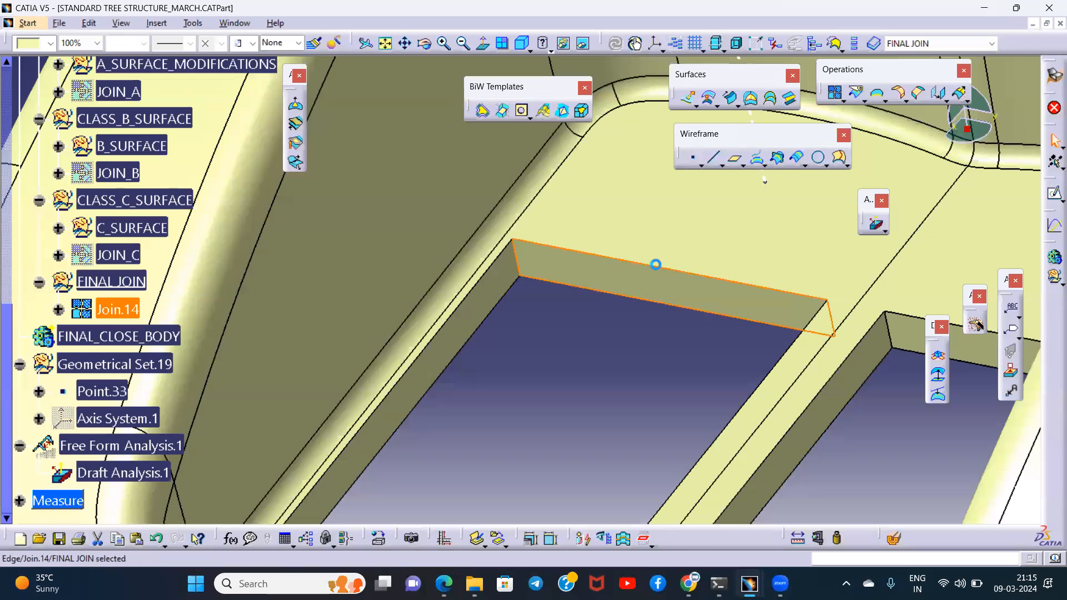
left_click(646, 362)
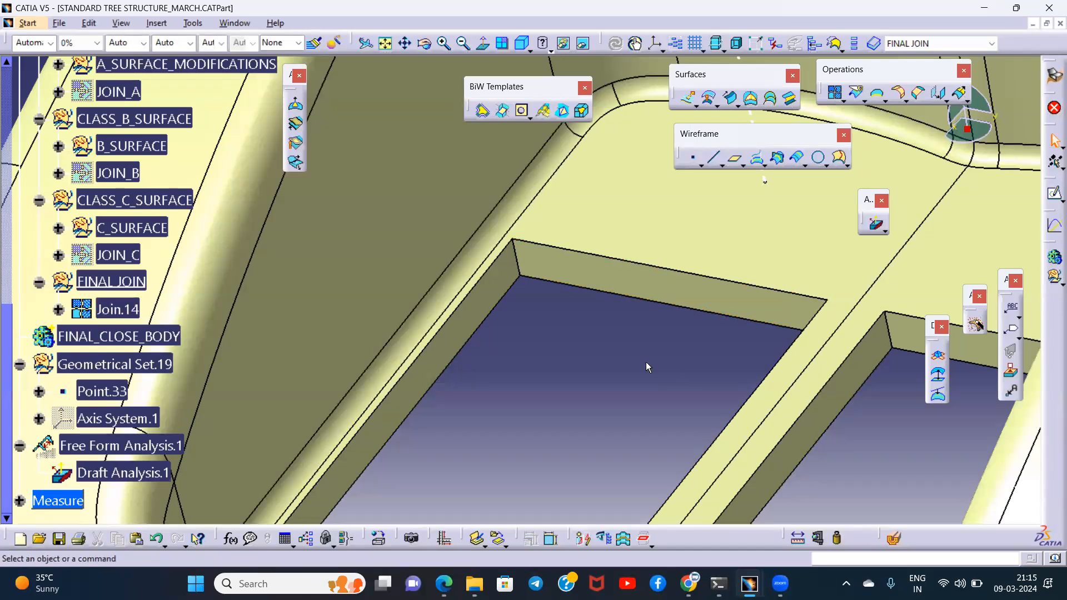
left_click(560, 284)
middle_click_drag(560, 284, 700, 319)
middle_click_drag(591, 305, 617, 285)
left_click(617, 275)
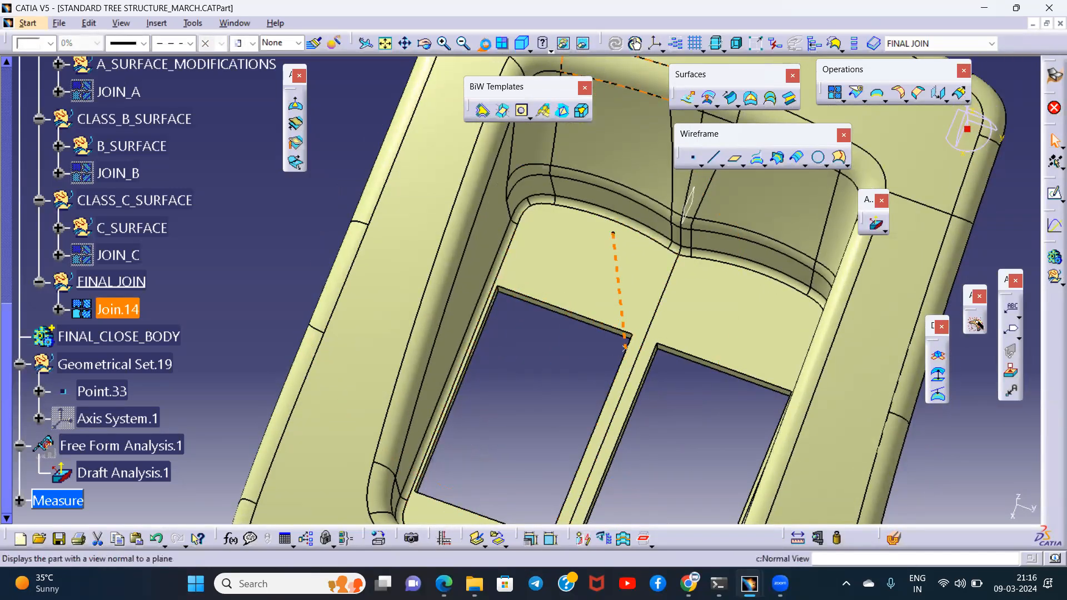
left_click(485, 45)
left_click(572, 195)
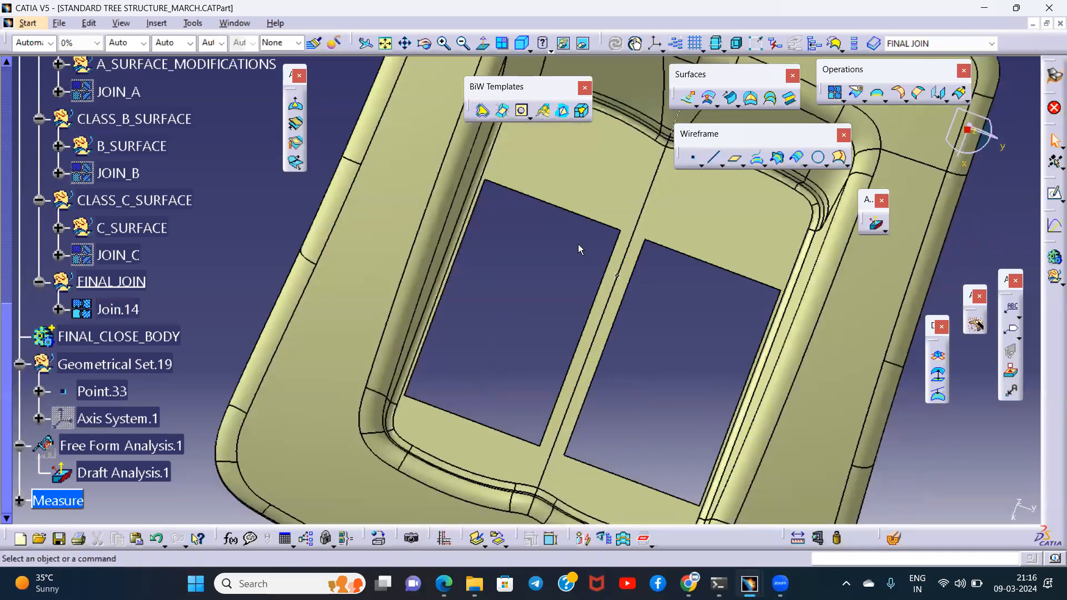
- Examine the upper and lower edges of the cutout's end wall, and the wall face between them
middle_click_drag(565, 266, 543, 310)
left_click(535, 305)
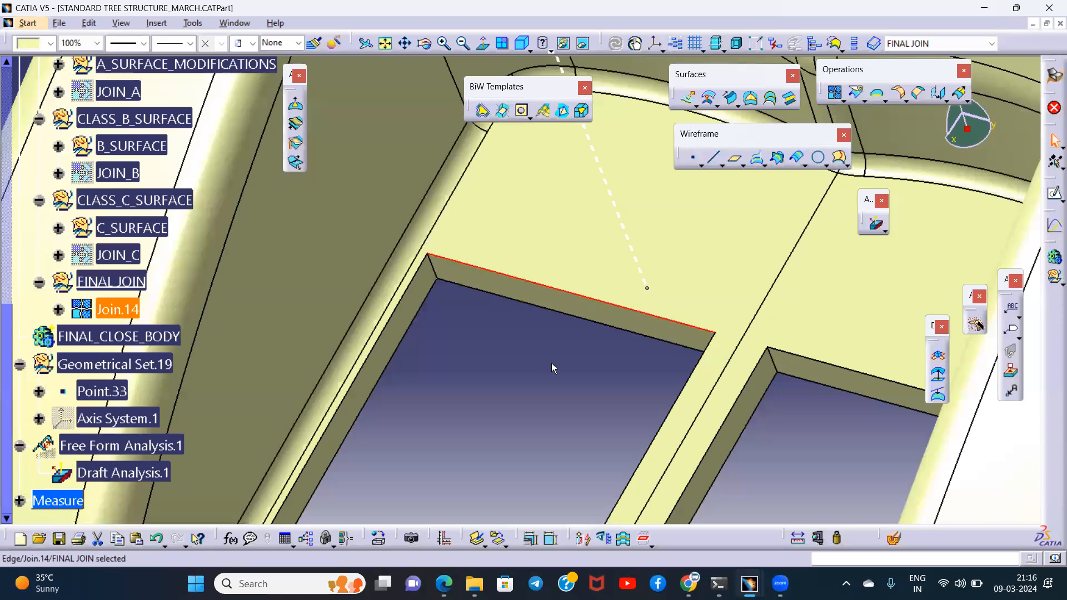
left_click(522, 329)
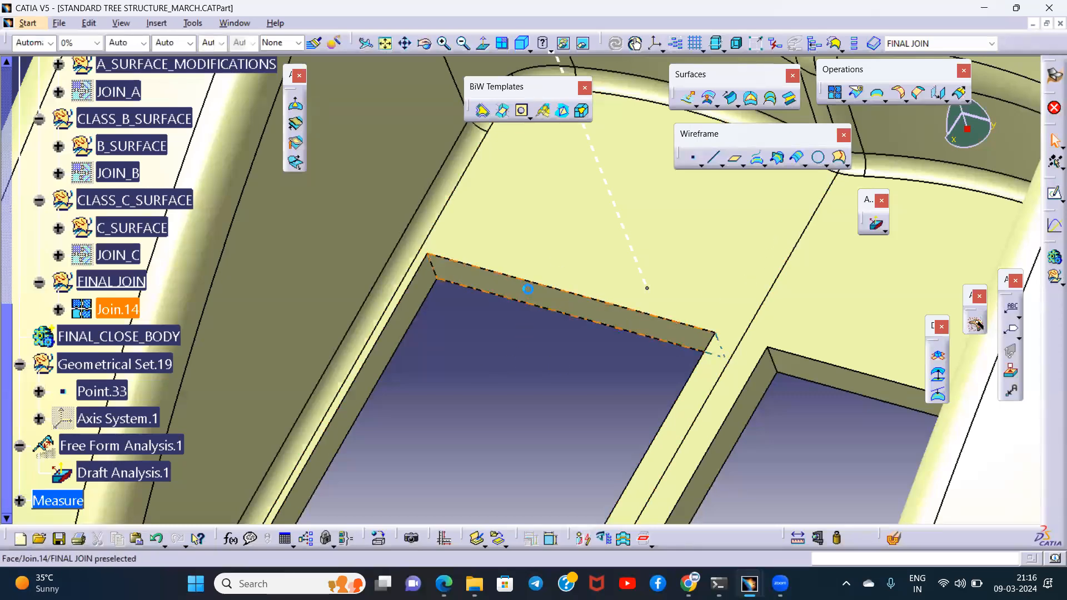
left_click(597, 325)
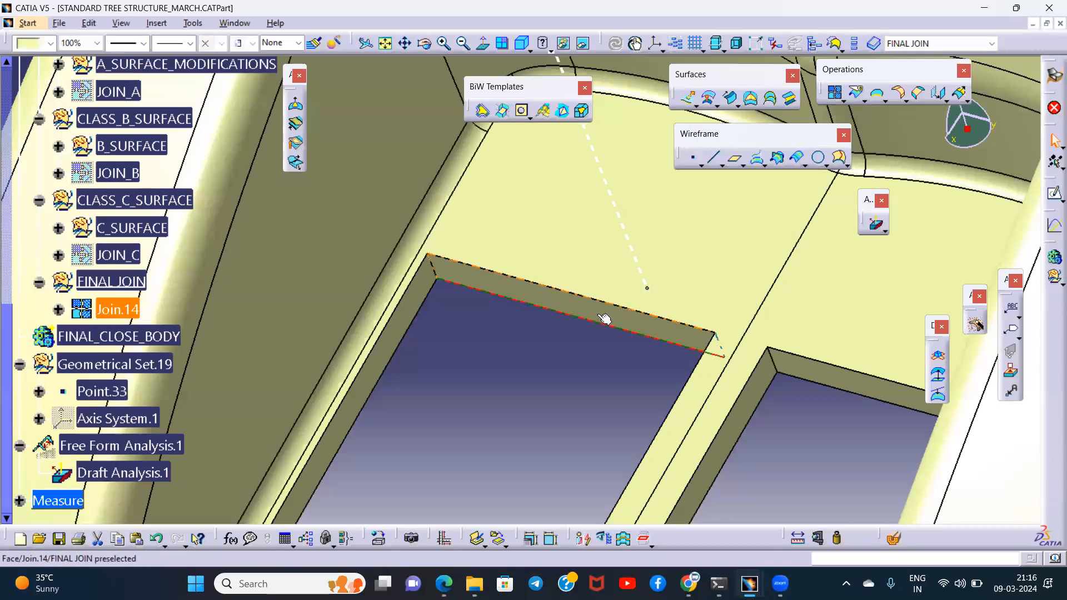
left_click(559, 354)
middle_click_drag(487, 339, 528, 320)
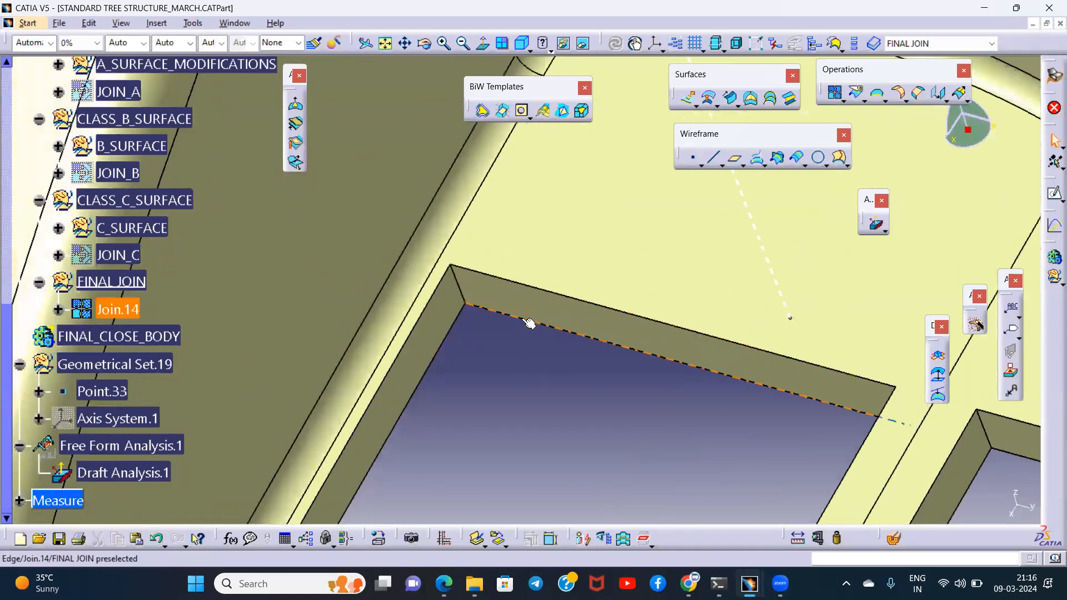
left_click(523, 319)
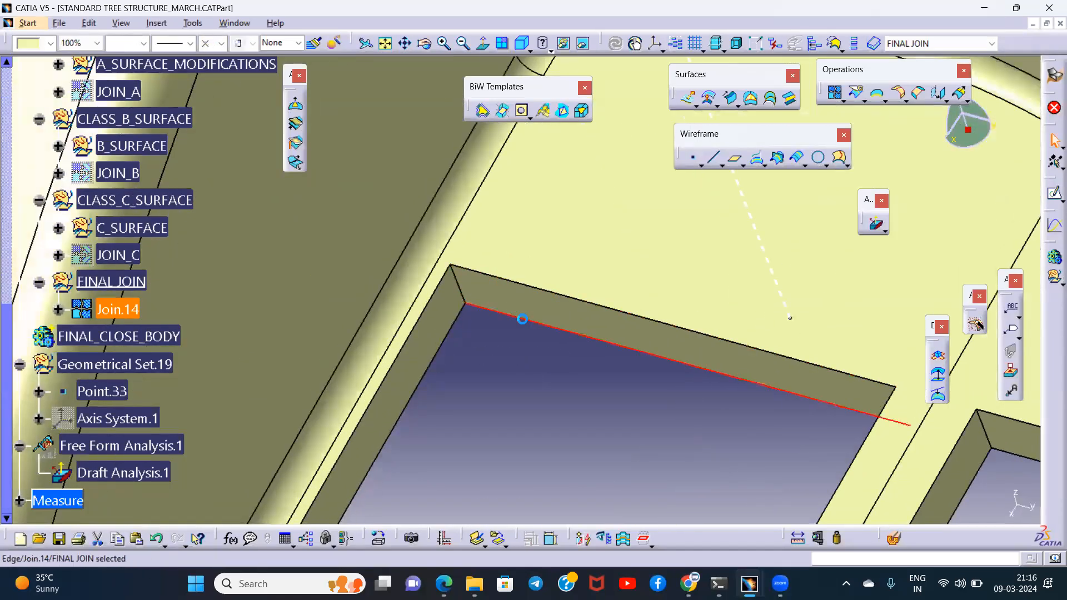
left_click(564, 309)
left_click(538, 361)
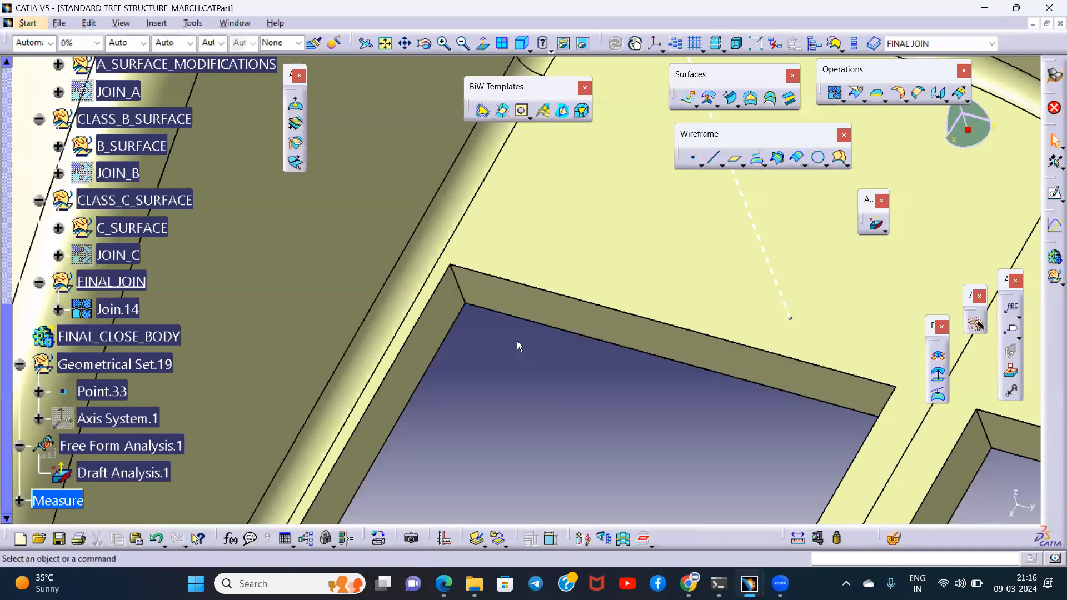
left_click(520, 303)
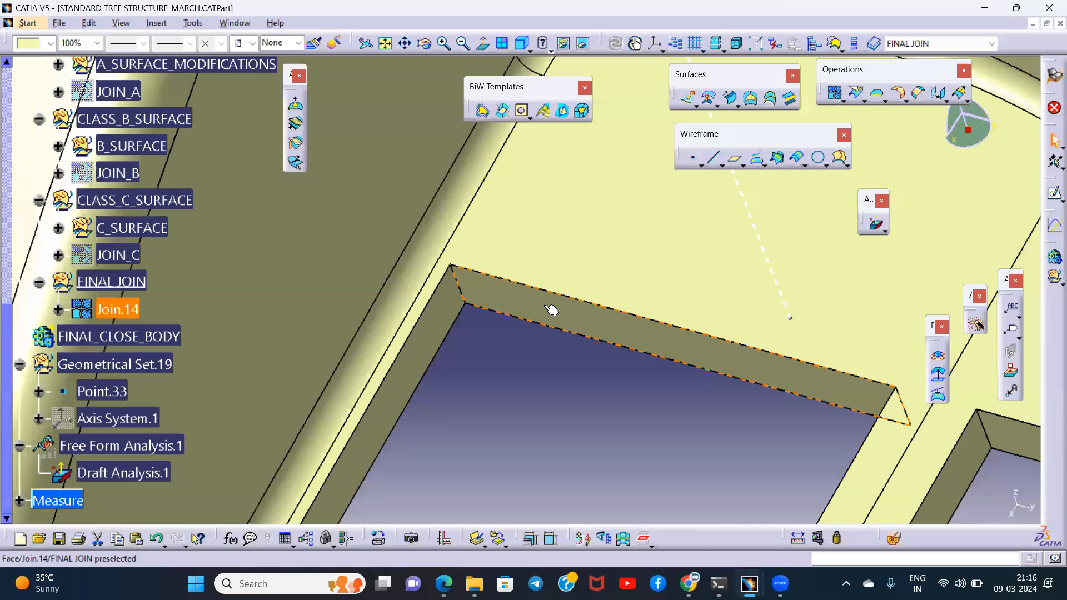
left_click(602, 321)
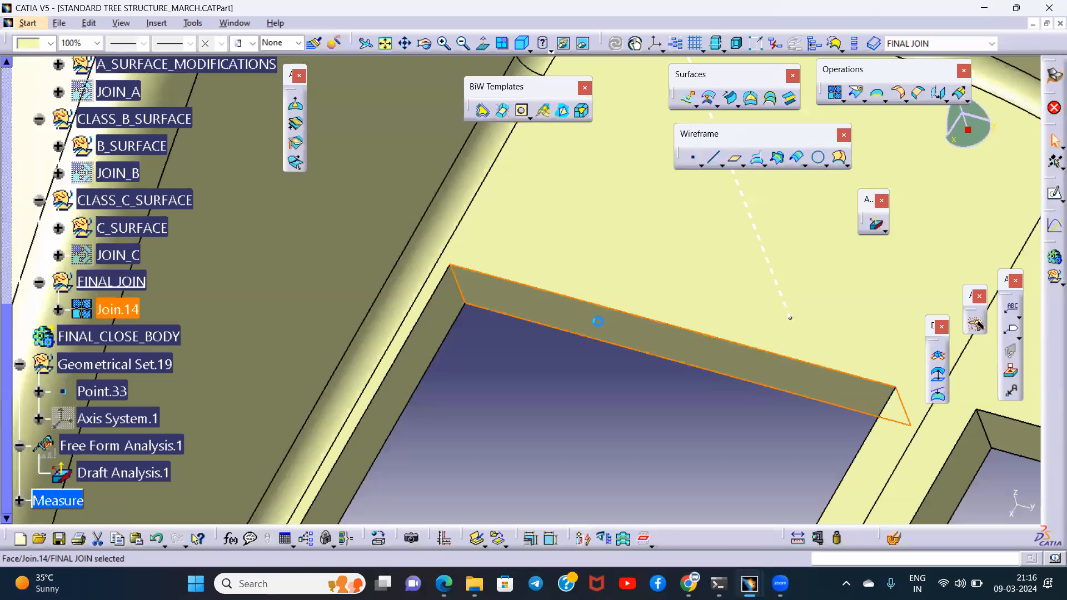
left_click(591, 380)
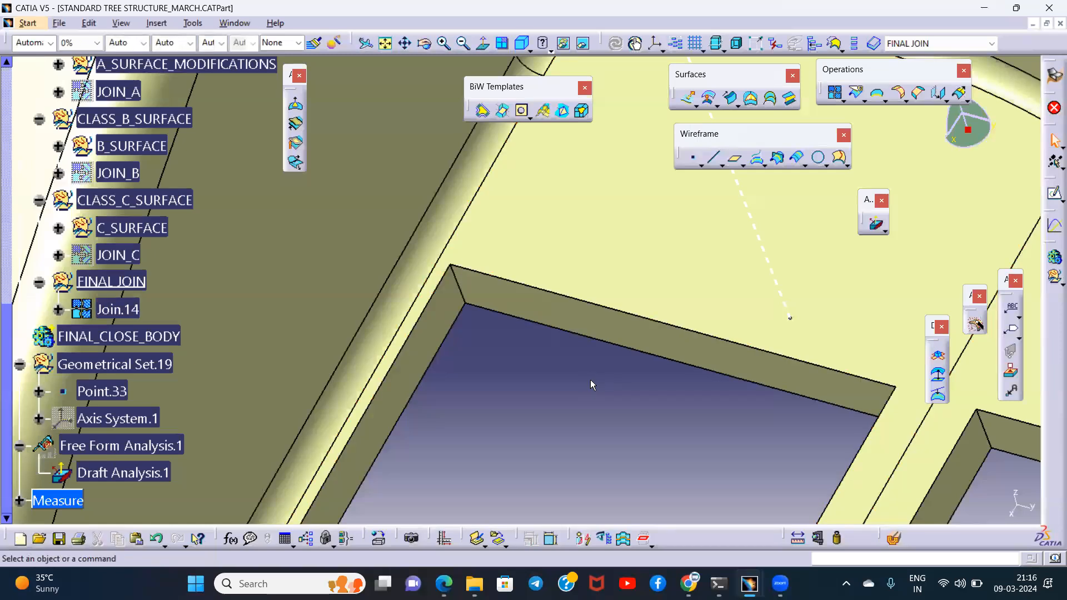
- Inspect the cutout's end wall in relation to the neighbouring cutout and the surrounding surfaces
middle_click_drag(723, 309, 617, 336)
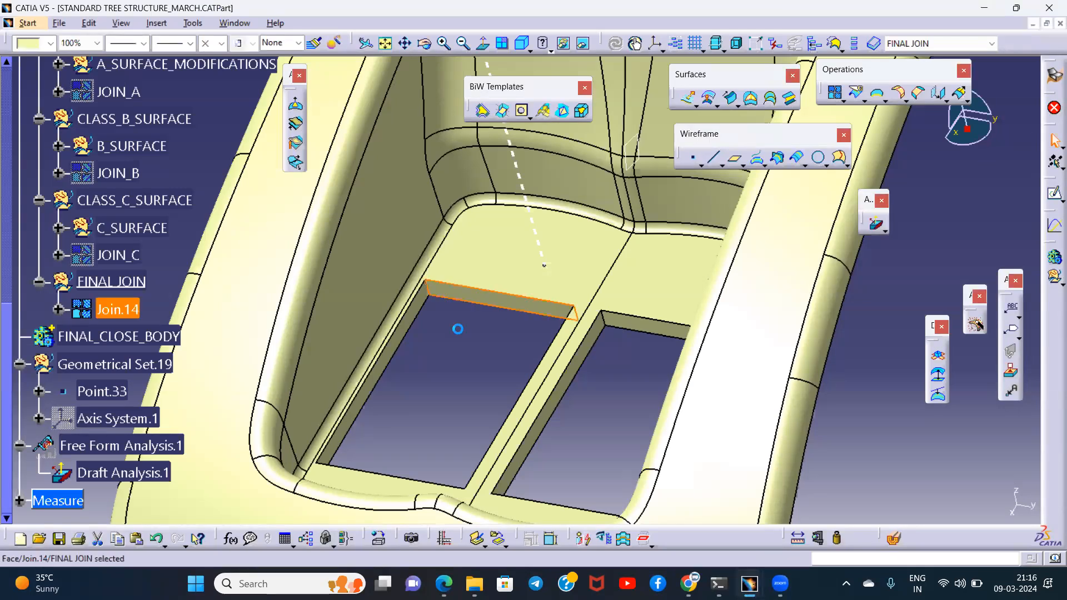
middle_click_drag(461, 342, 505, 312)
left_click(506, 313)
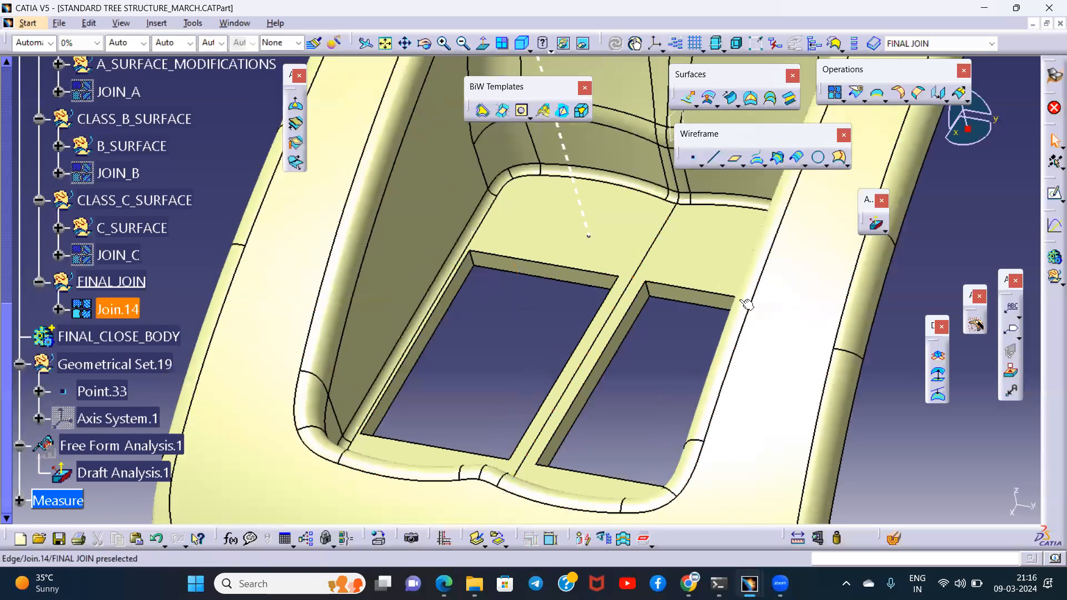
left_click(517, 335)
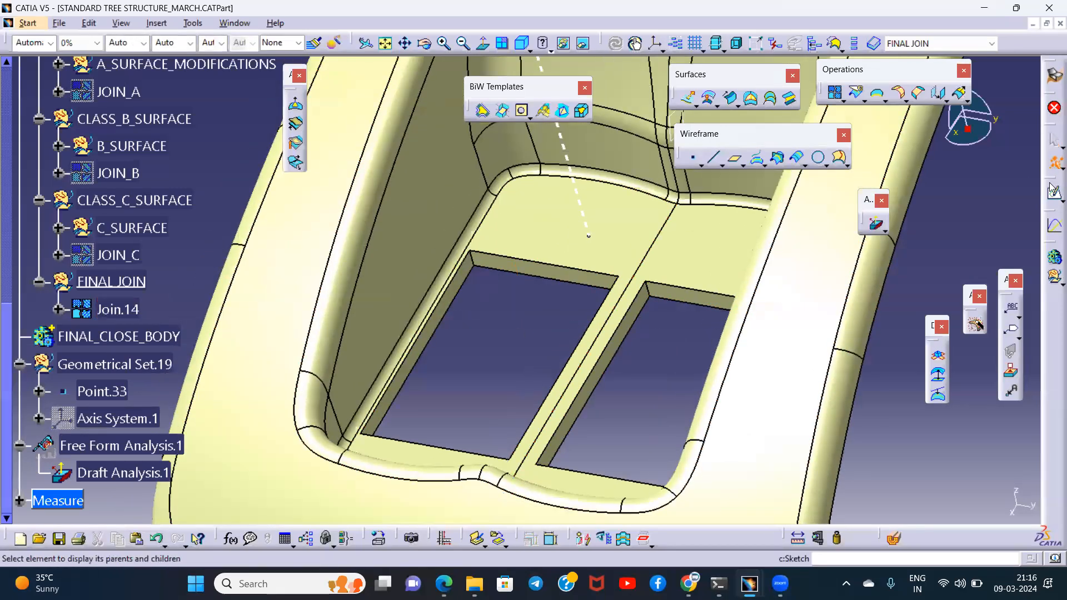
- Float the selection tools and use Quick Select to trace the right-hand cutout's end wall to its source feature in C_SURFACE
left_click_drag(1054, 125, 957, 137)
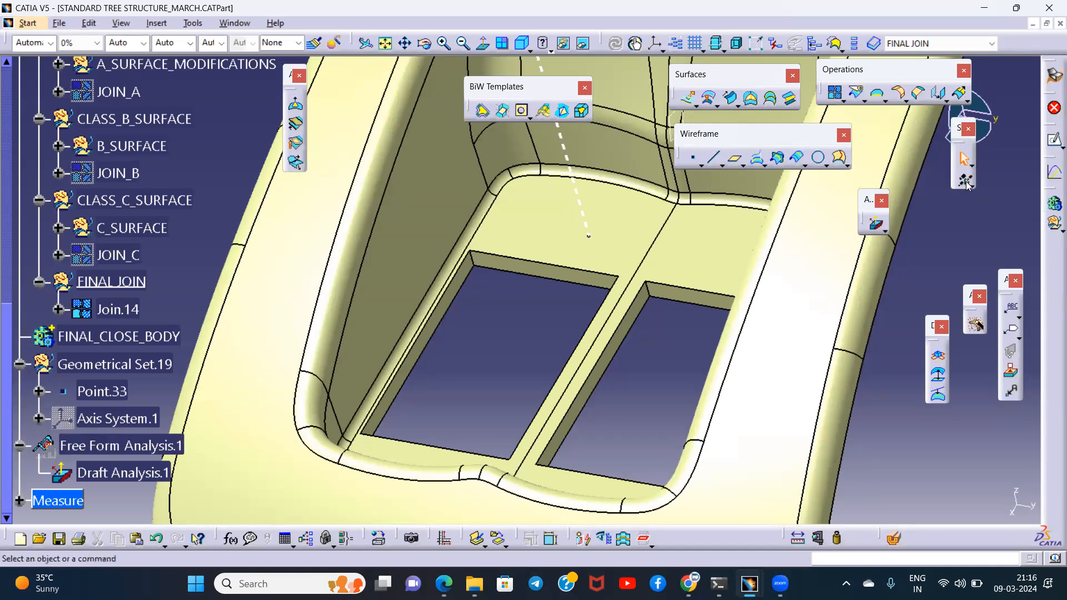
left_click(966, 181)
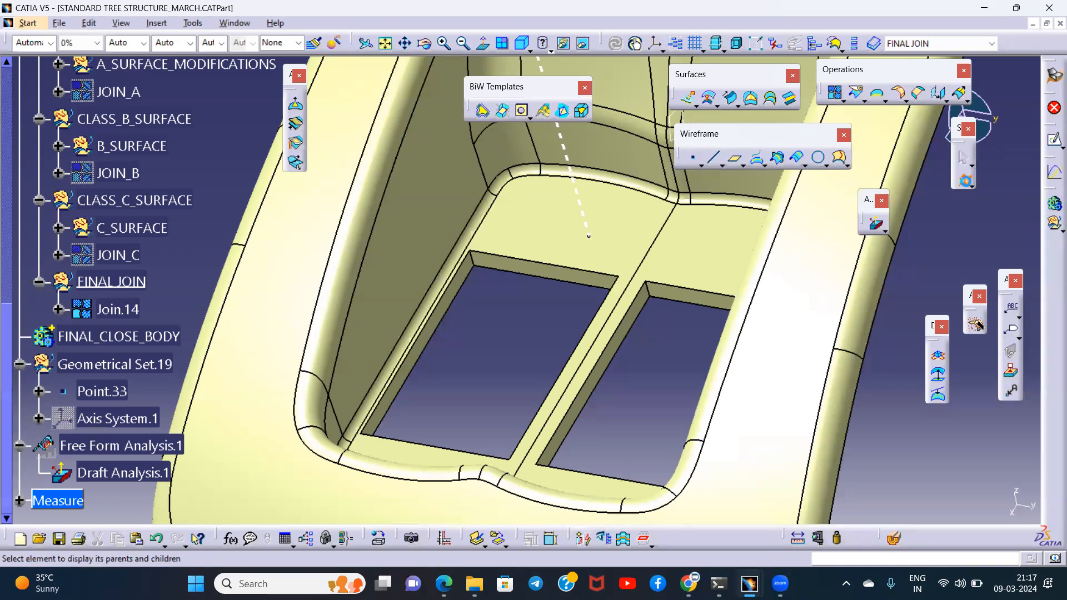
middle_click(598, 303)
middle_click_drag(598, 303, 612, 285, "ctrl")
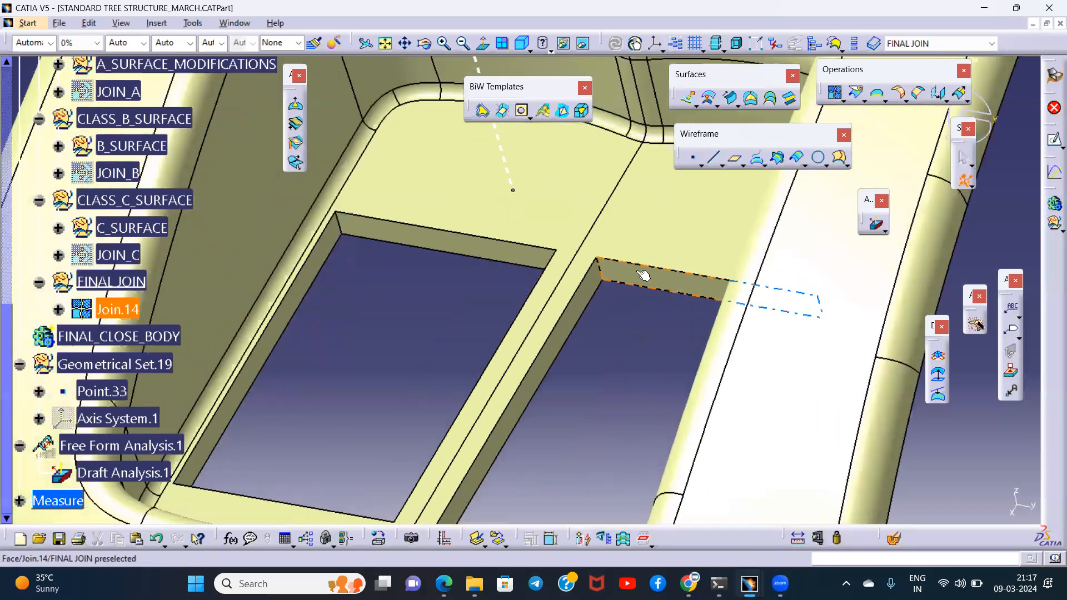
left_click(643, 273)
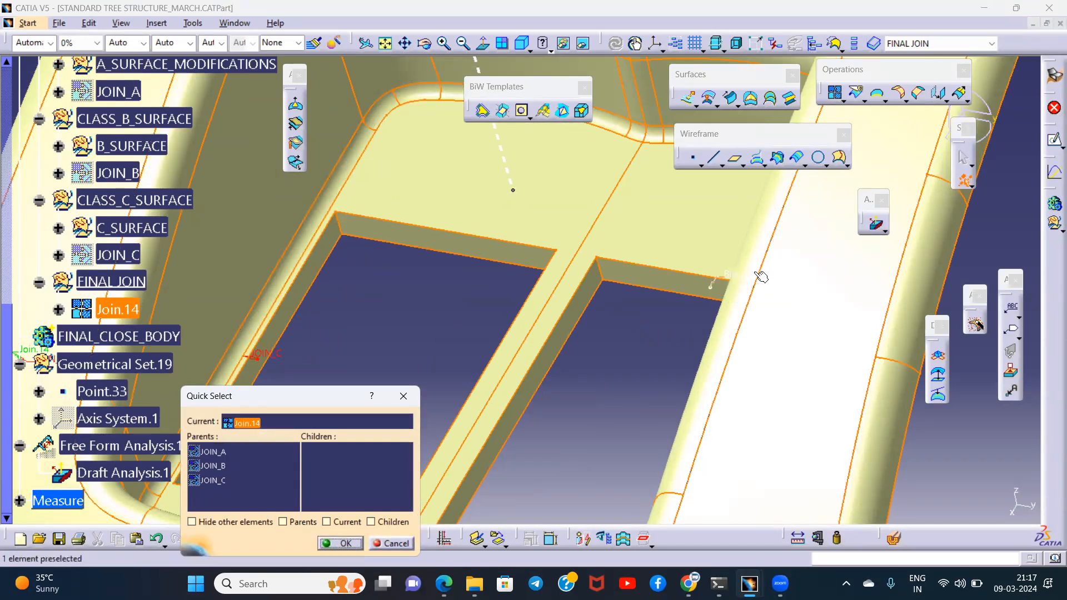
right_click(757, 268)
left_click(796, 275)
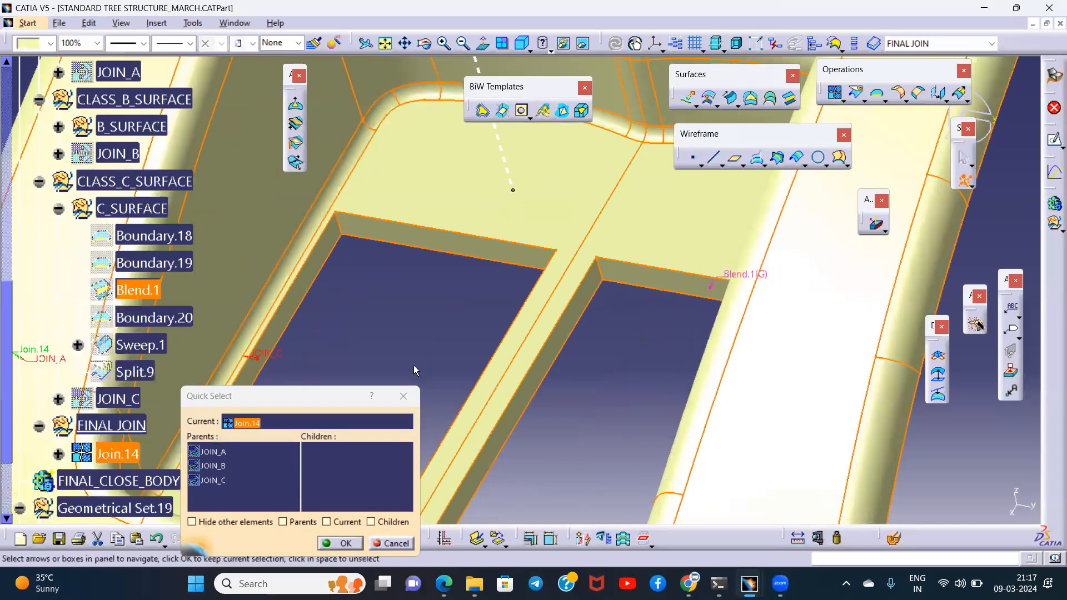
left_click(402, 396)
- Review the definition of Blend.1, including its boundary curves and supports, and close it
left_click(138, 290)
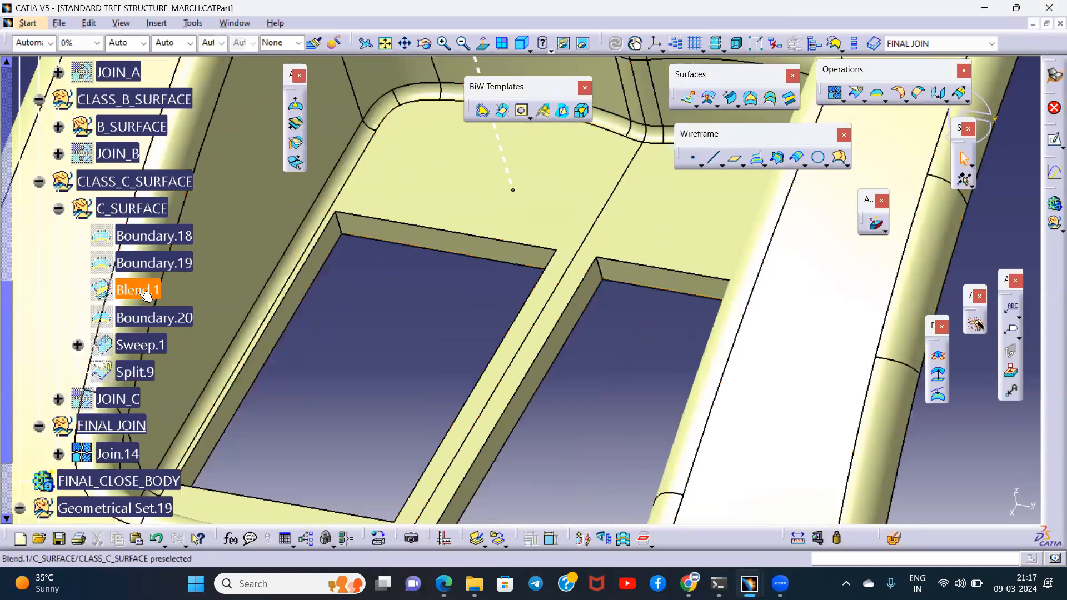
double_click(138, 290)
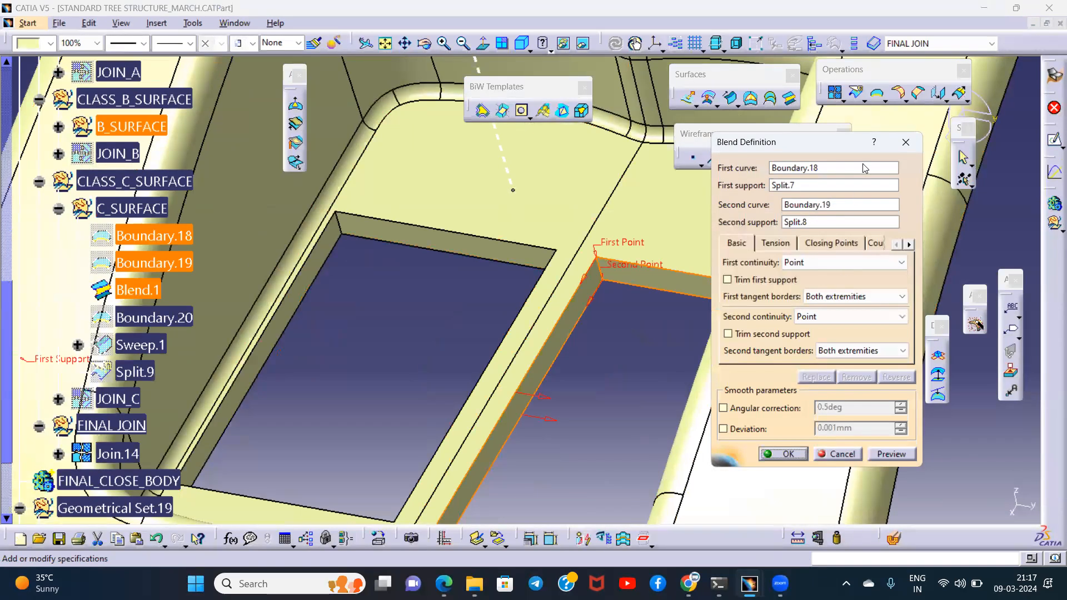
left_click(904, 145)
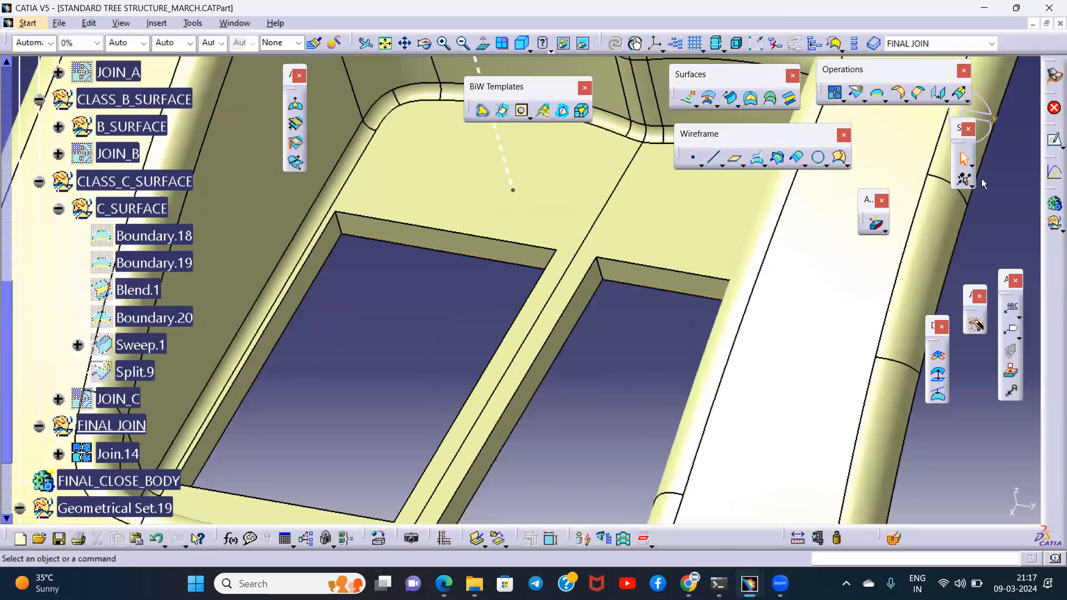
- Trace the other cutout's end wall to its source feature with Quick Select
left_click(965, 182)
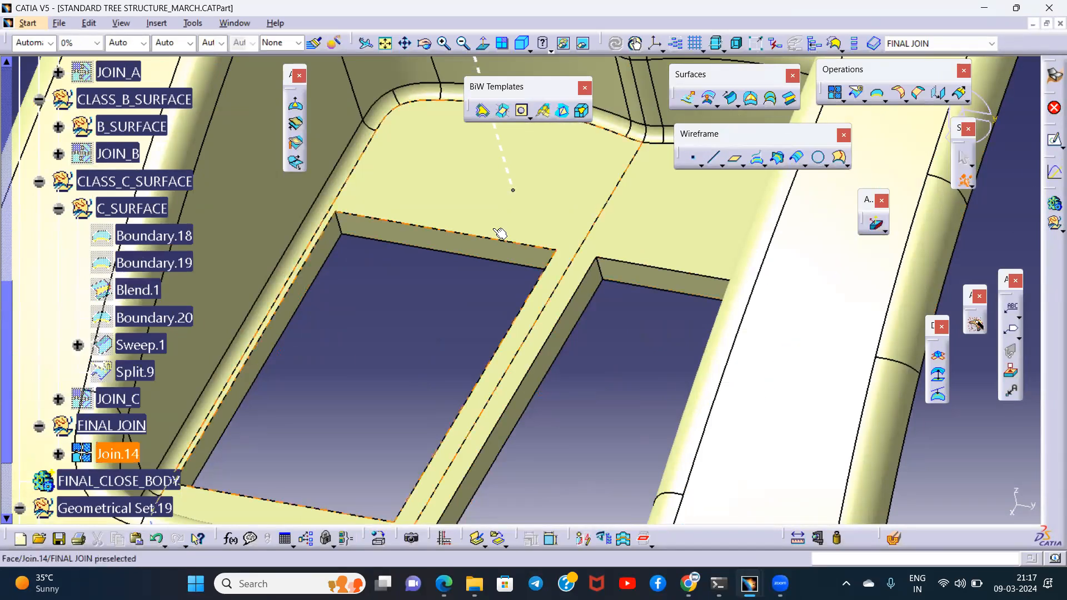
left_click(402, 231)
right_click(493, 231)
left_click(538, 237)
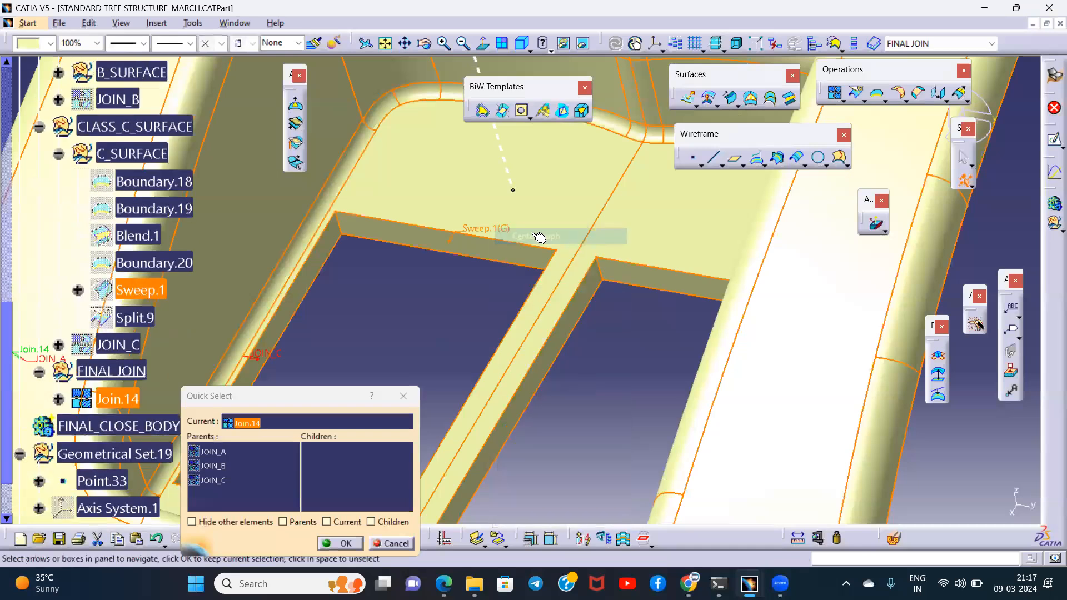
left_click(403, 396)
- Try a draft angle of 3 degrees on Sweep.1 and preview the swept cutout walls
double_click(146, 292)
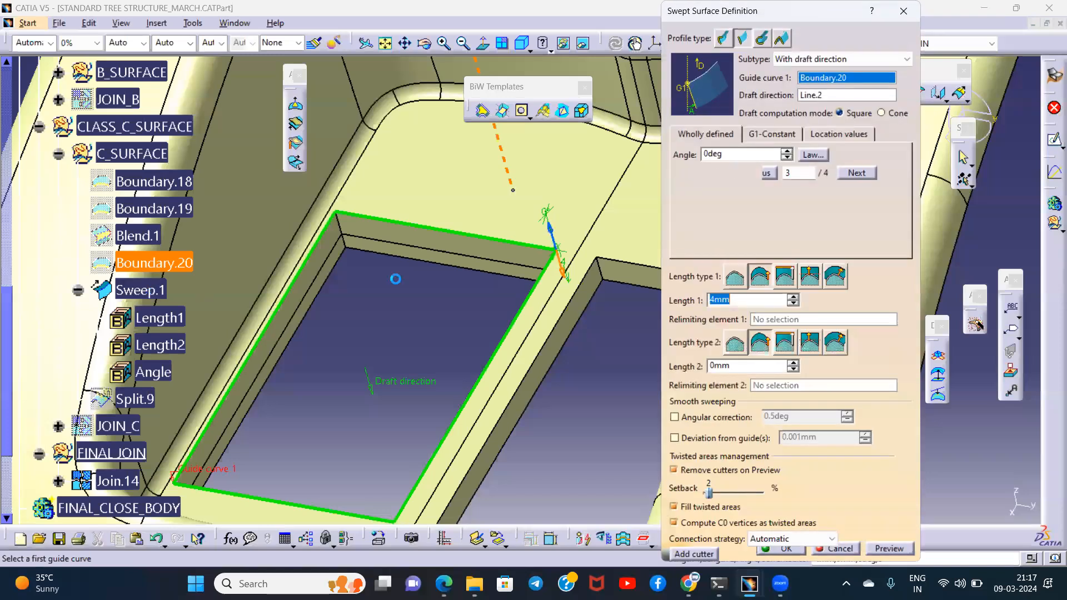
middle_click_drag(465, 271, 496, 263)
left_click_drag(730, 155, 678, 157)
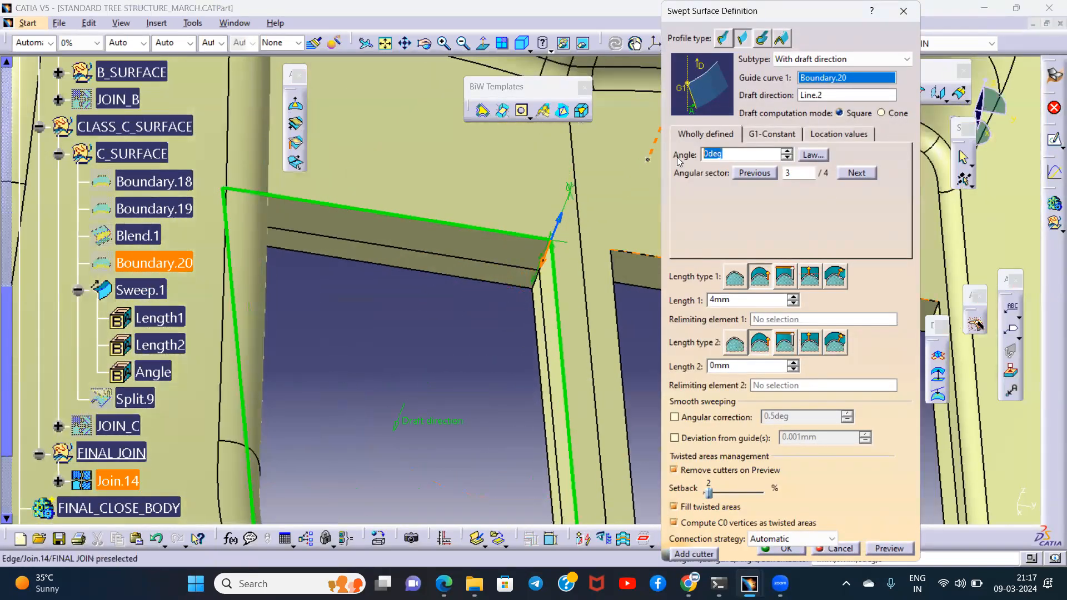
type("3")
left_click(889, 549)
- Try angular sector 4 for the drafted sweep, preview and inspect it, and discard the sweep edit
middle_click_drag(572, 368, 539, 330)
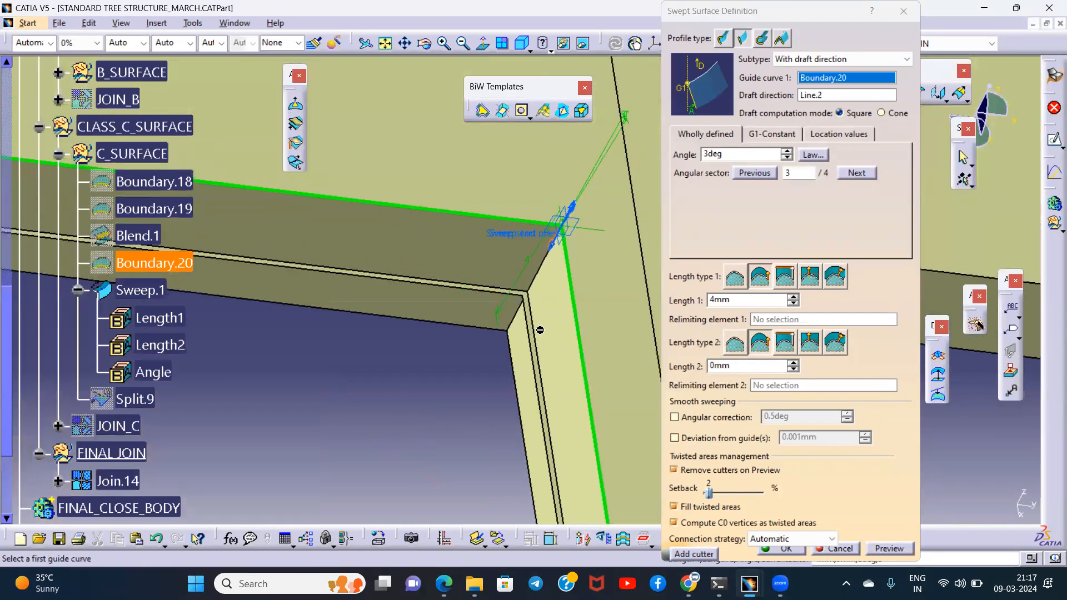
left_click(555, 254)
left_click(880, 549)
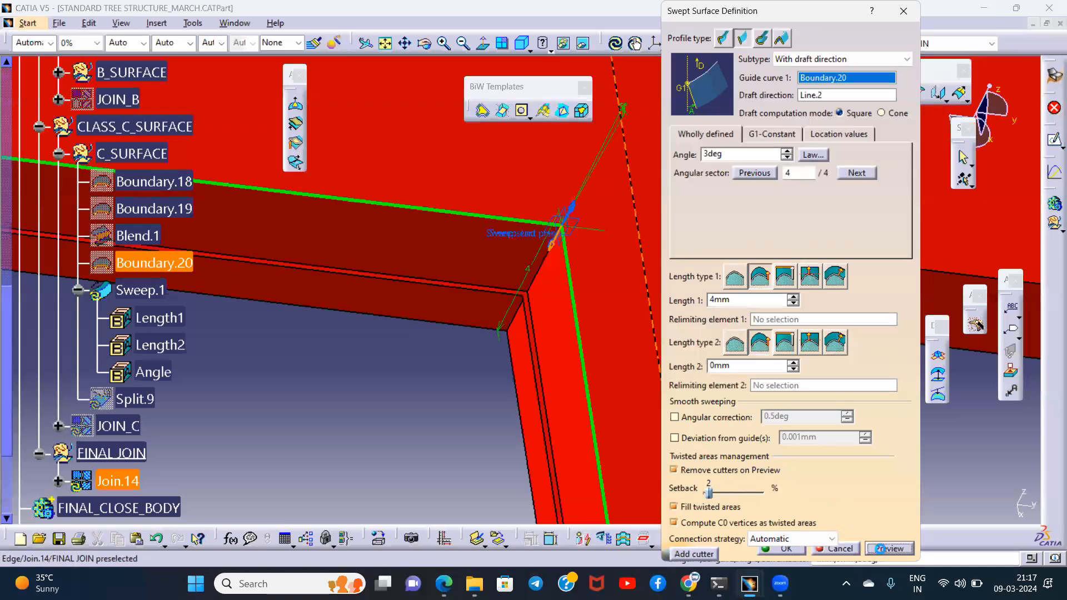
left_click(615, 330)
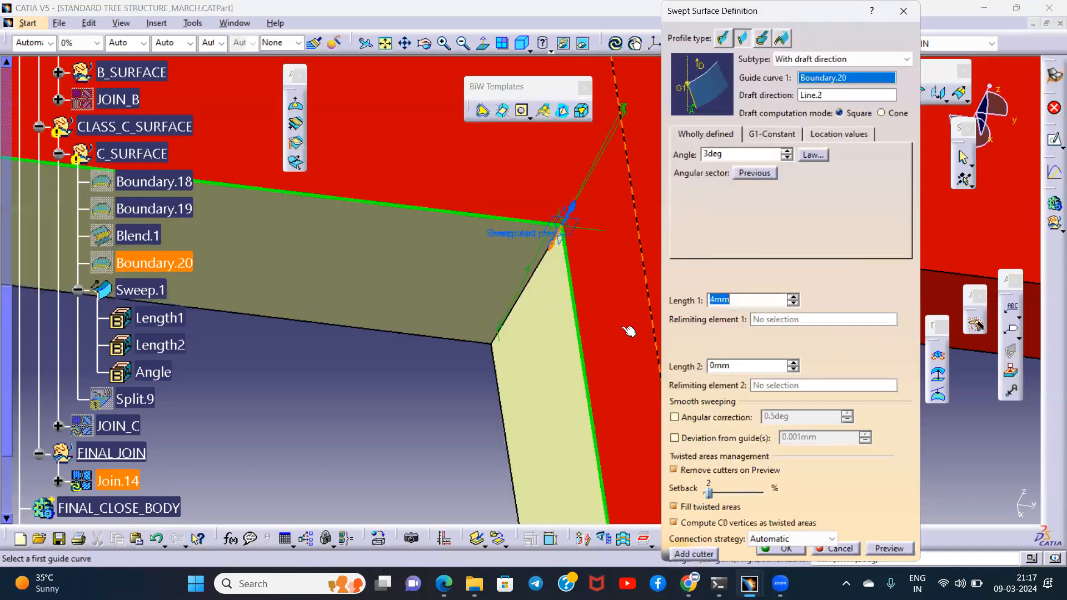
middle_click_drag(564, 446, 546, 364)
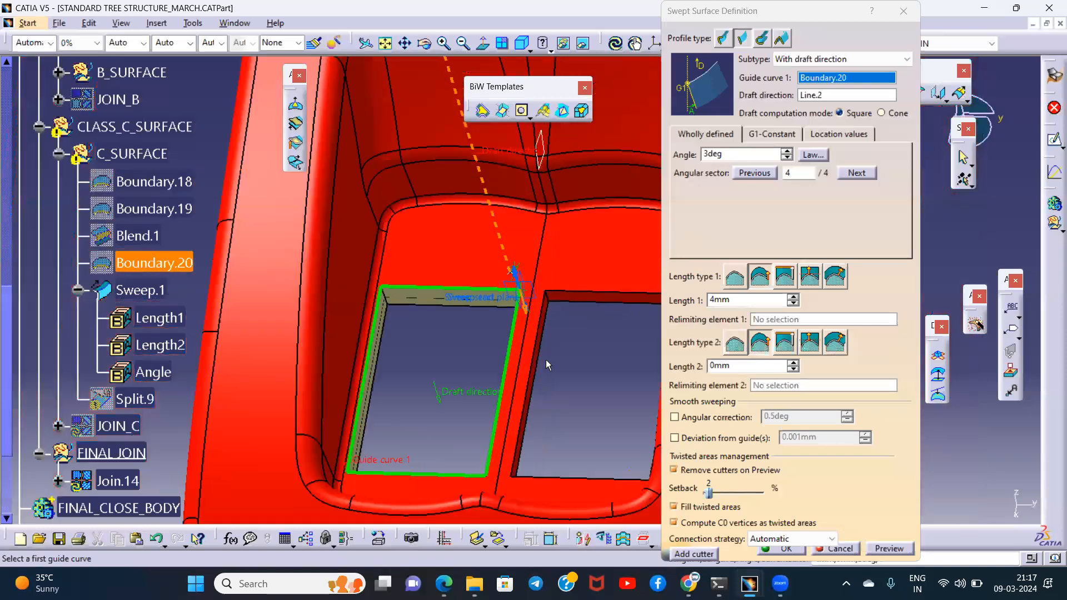
left_click(903, 11)
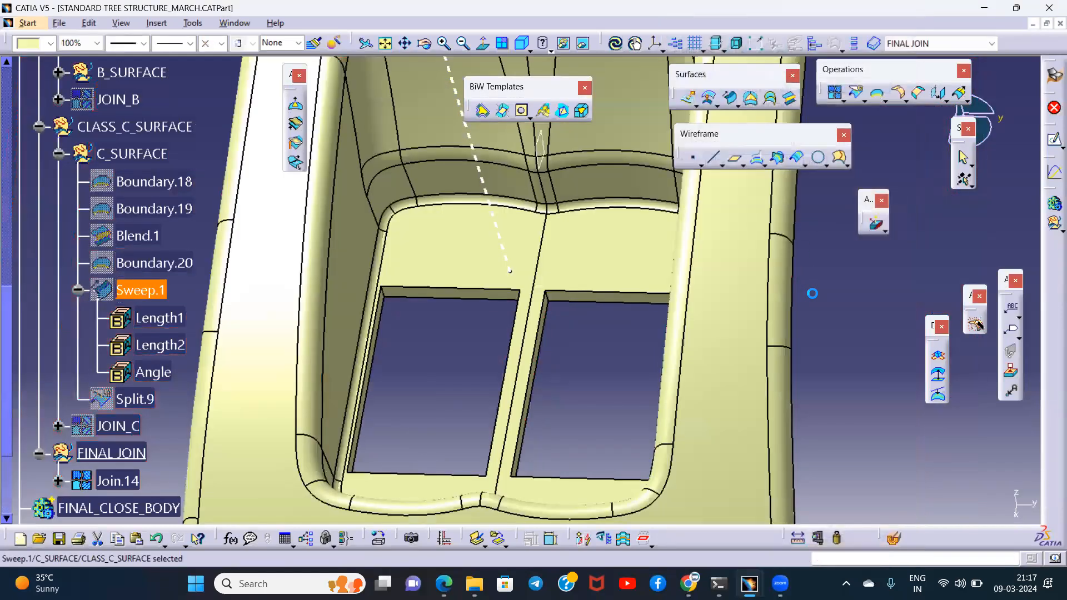
- Inspect the cutout walls from several angles and show the hidden JOIN_B surface
left_click(410, 309)
middle_click_drag(410, 310, 508, 266)
left_click(709, 266)
middle_click_drag(437, 220, 555, 383)
left_click(318, 356)
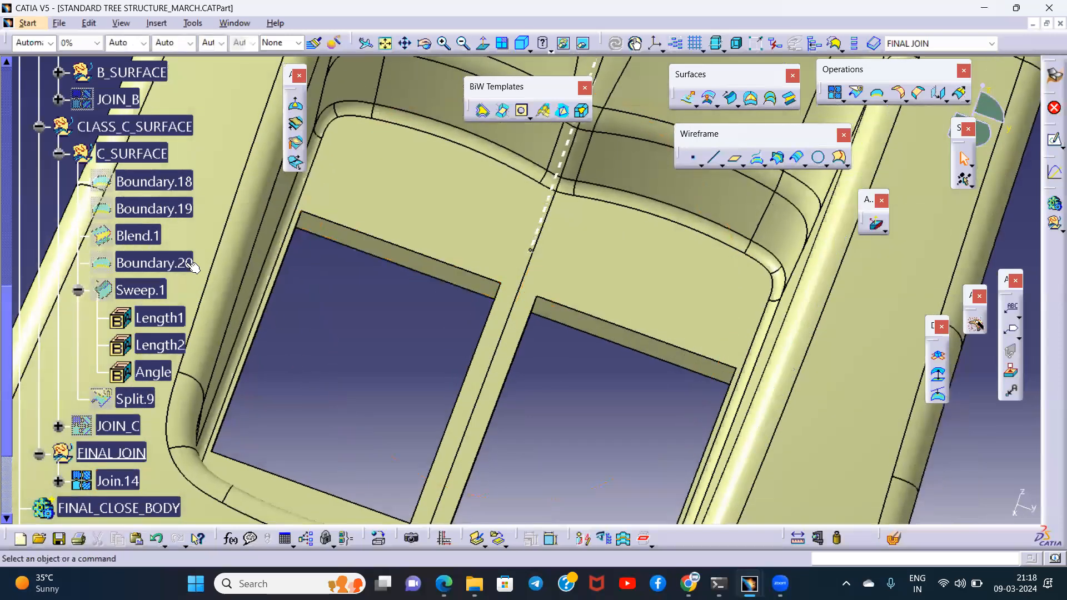
scroll(144, 184, "up", 4)
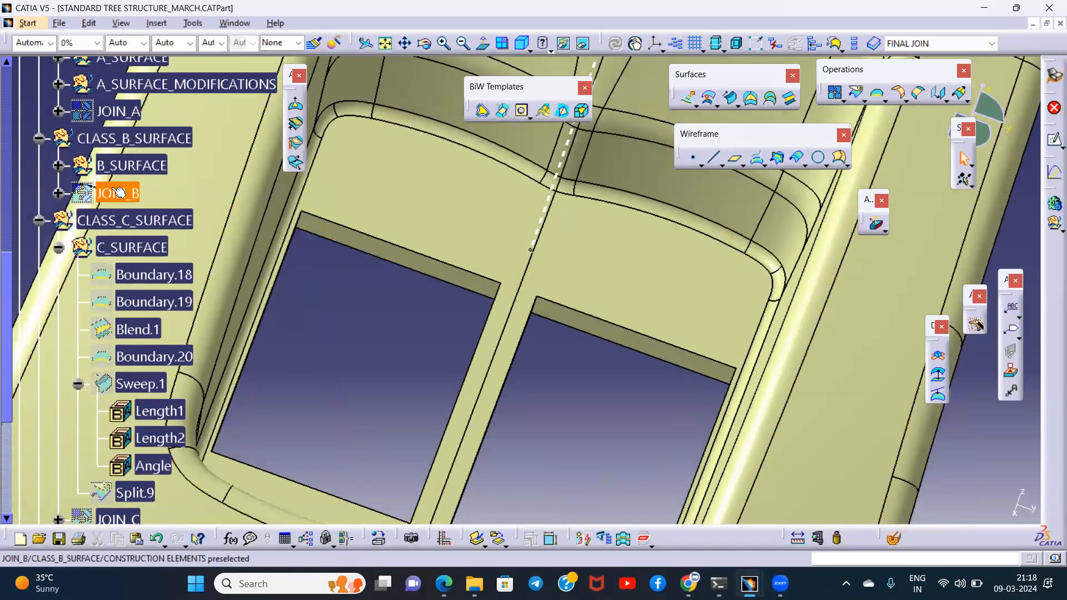
left_click(119, 192)
key("space")
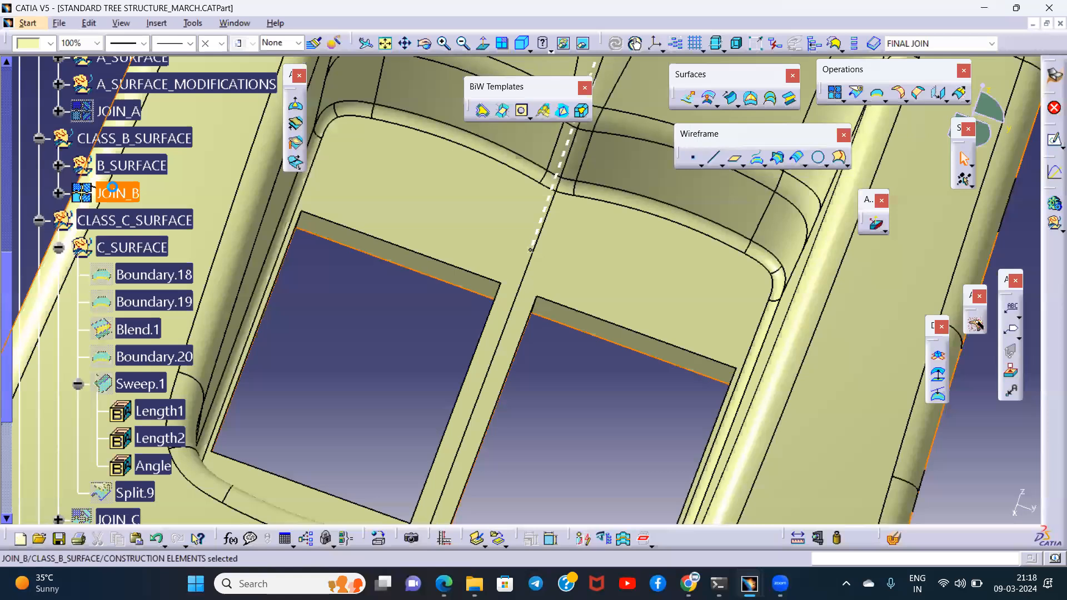
- Turn the model to its underside and hide the combined surface Join.14 in the FINAL JOIN set
middle_click_drag(616, 268, 541, 380)
middle_click_drag(300, 274, 312, 297)
left_click(245, 234)
middle_click_drag(526, 339, 521, 349)
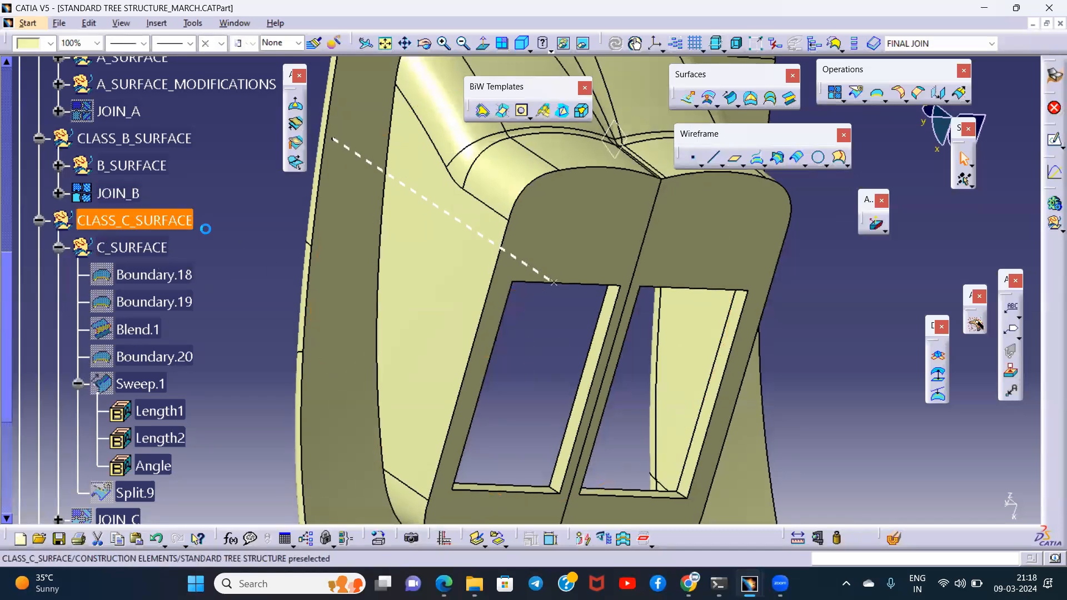
left_click(243, 232)
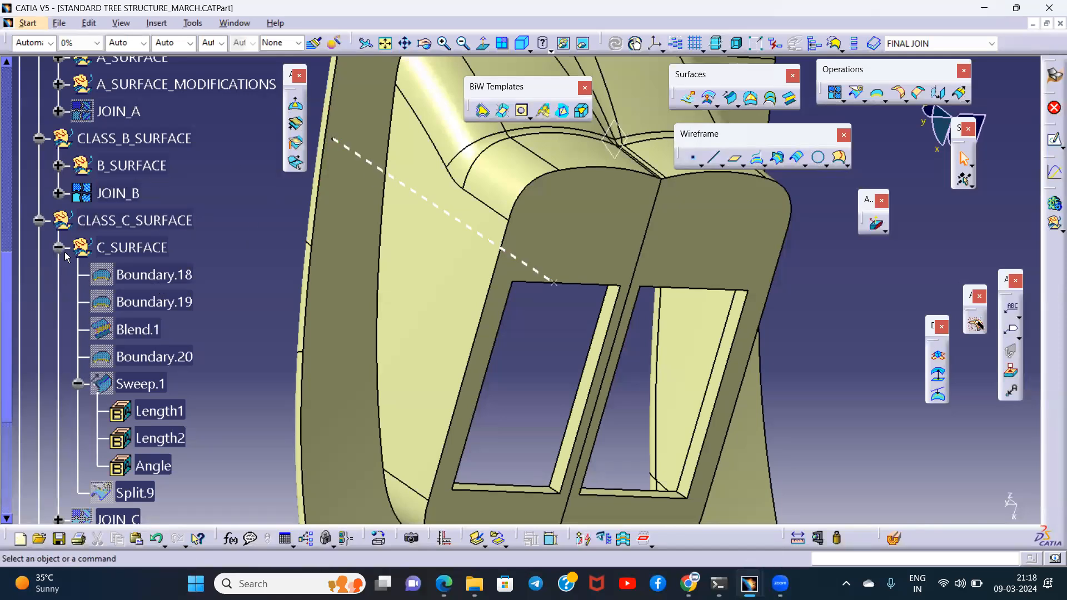
scroll(129, 282, "down", 5)
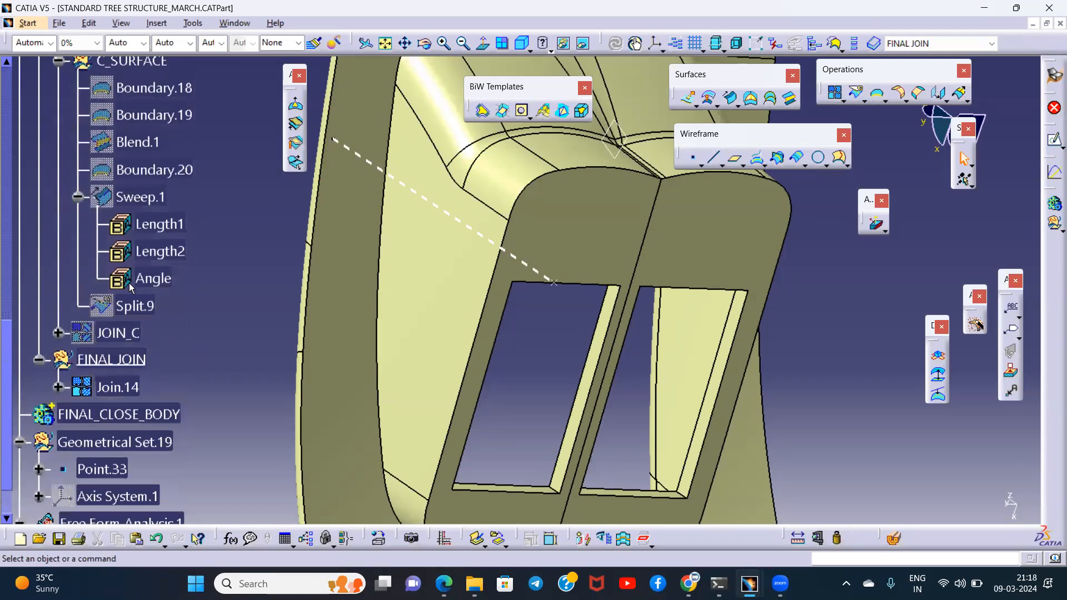
left_click(116, 385)
right_click(116, 384)
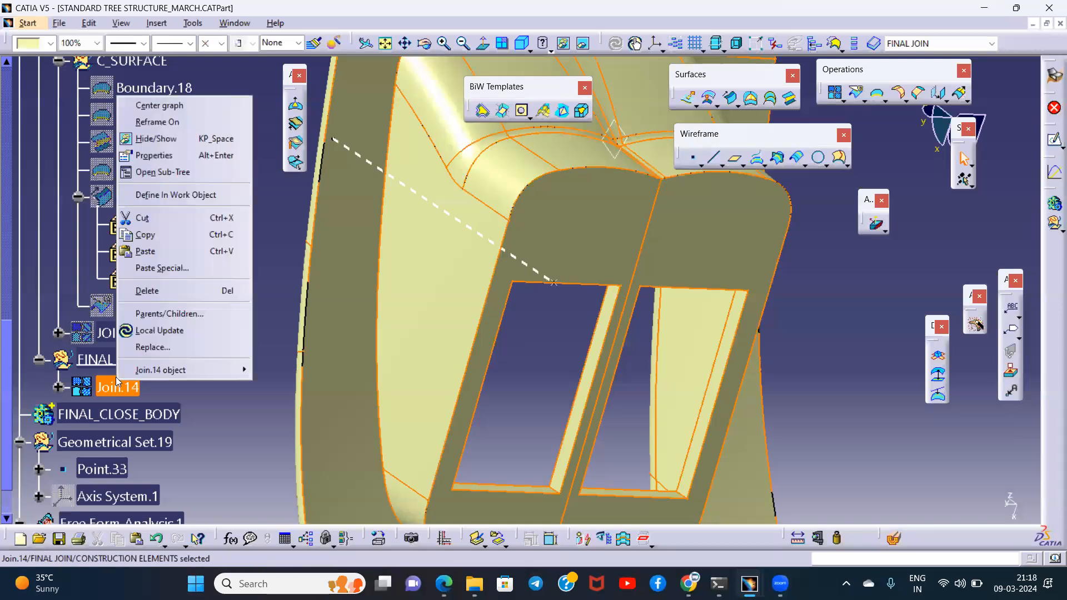
left_click(160, 138)
- Make the B_SURFACE set inside CLASS_B_SURFACE the current work object
scroll(189, 278, "up", 6)
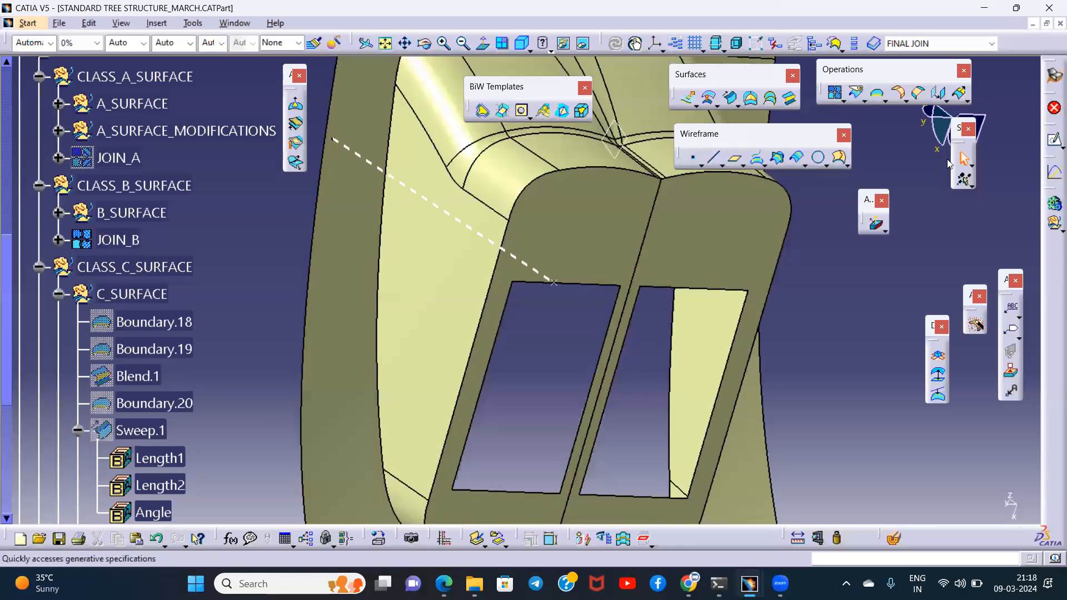
left_click(961, 95)
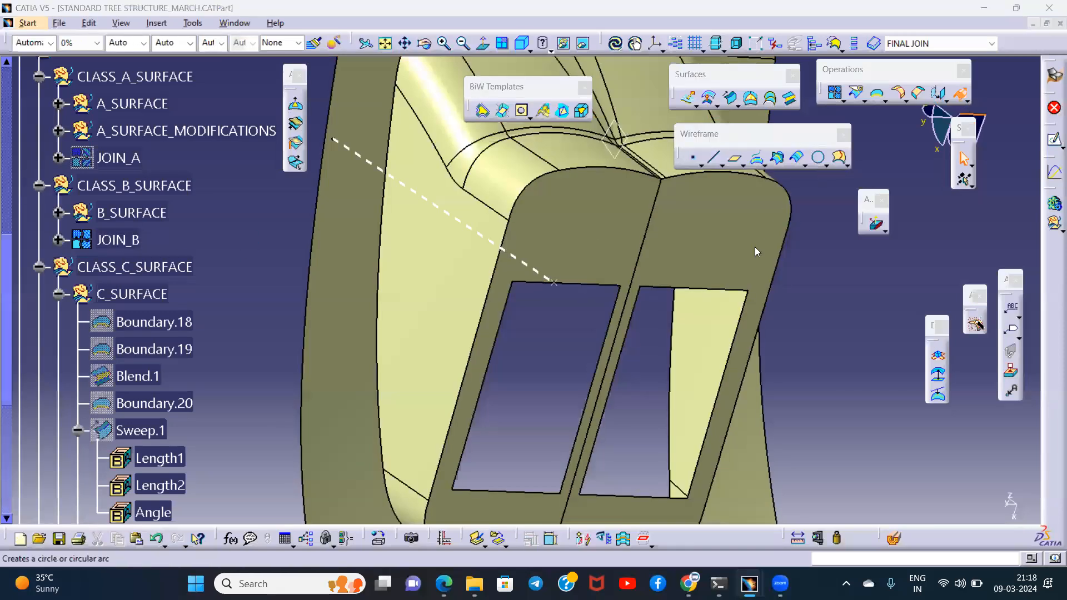
key("Escape")
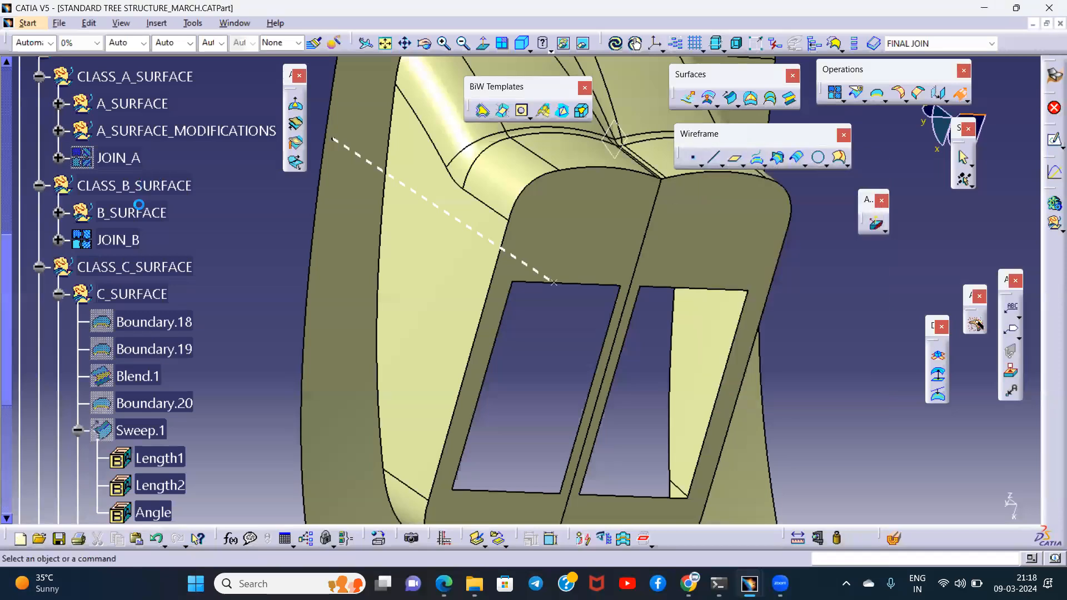
right_click(161, 186)
left_click(190, 278)
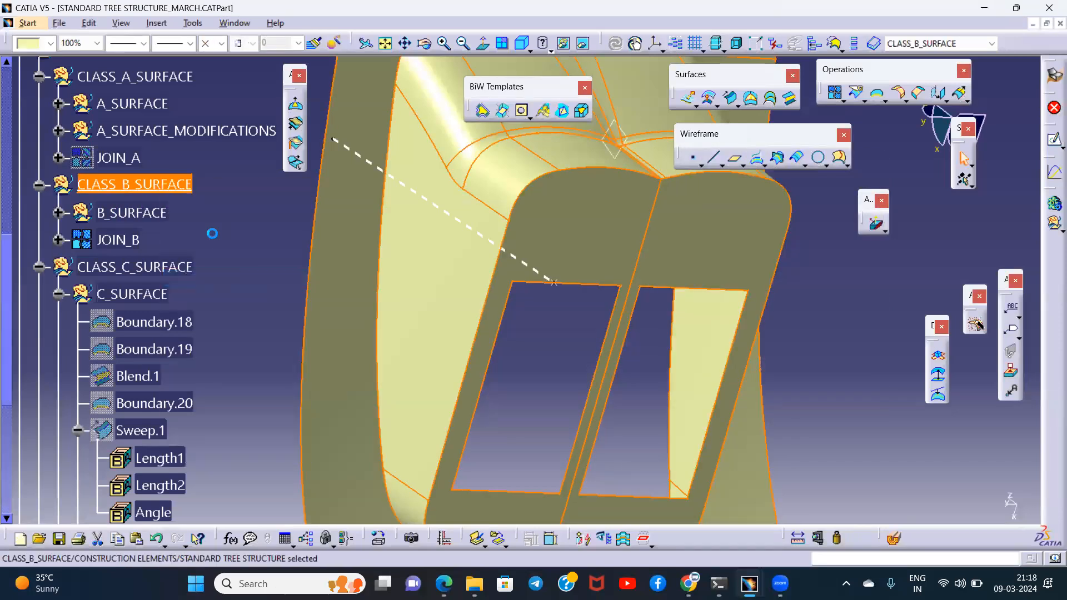
right_click(144, 211)
left_click(183, 305)
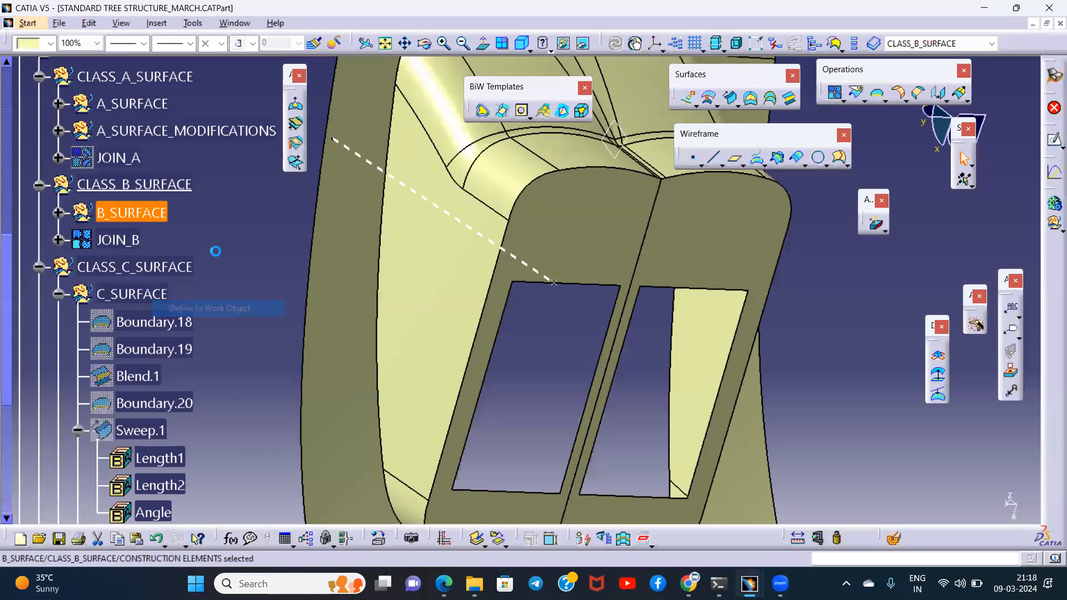
- Extrapolate JOIN_B by 2 mm from the right-hand cutout's edge, using point continuity propagation
left_click(960, 93)
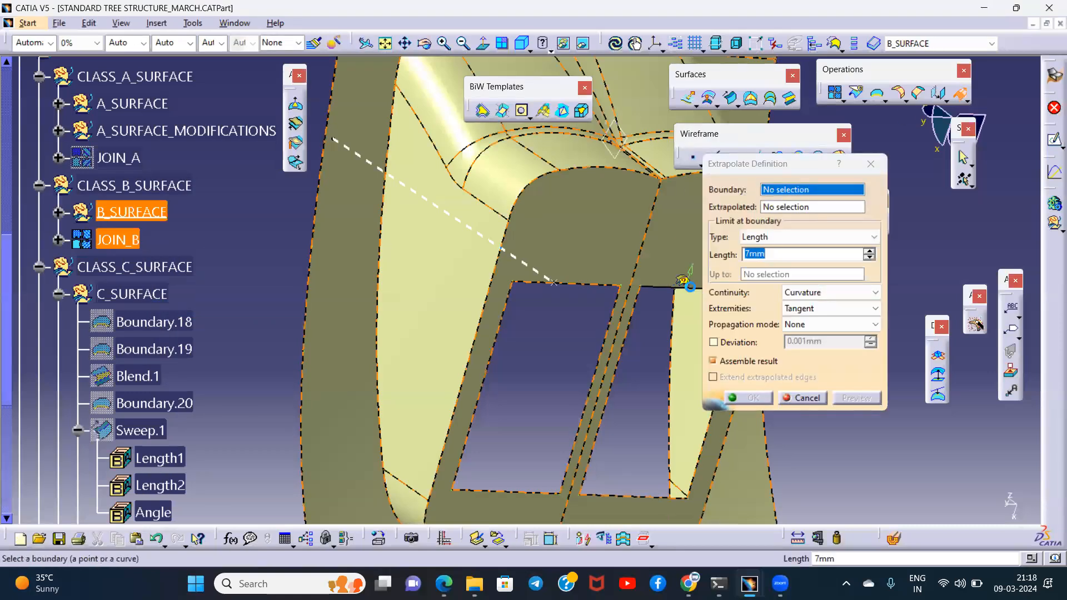
left_click(690, 287)
double_click(786, 256)
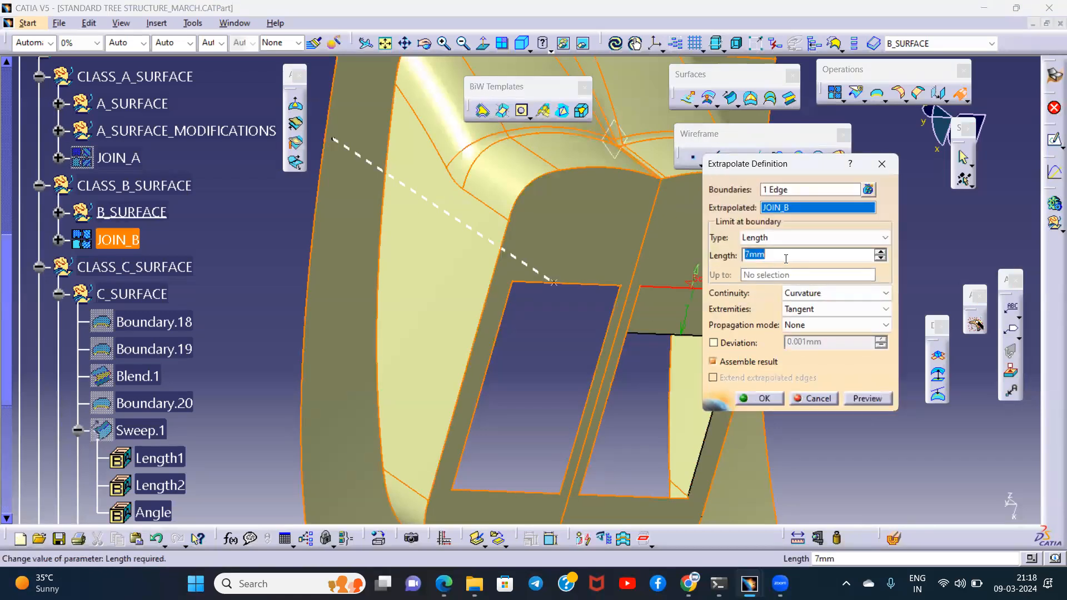
type("2")
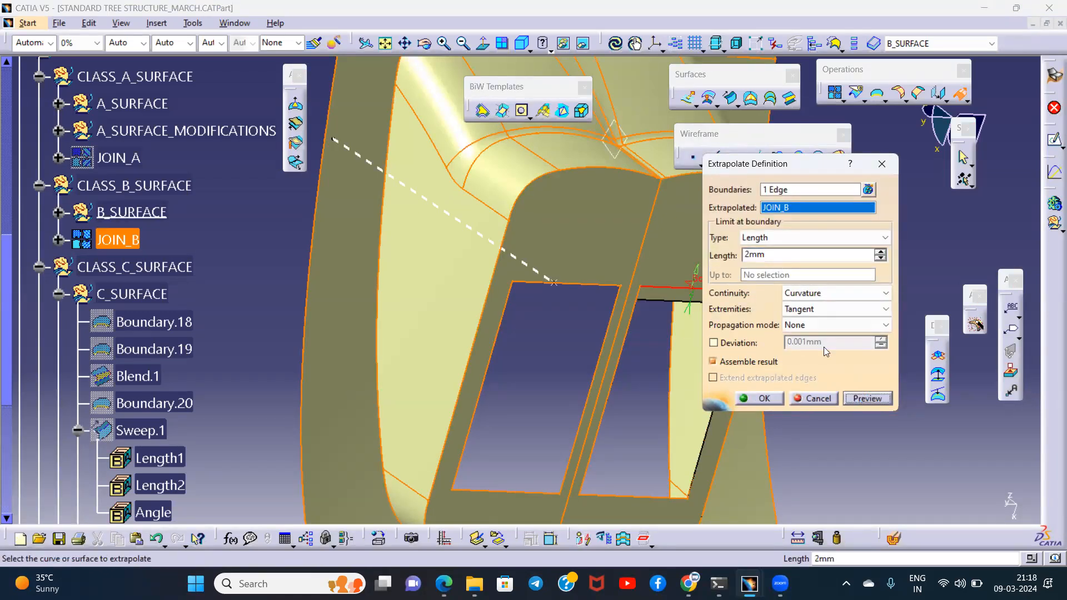
left_click(817, 325)
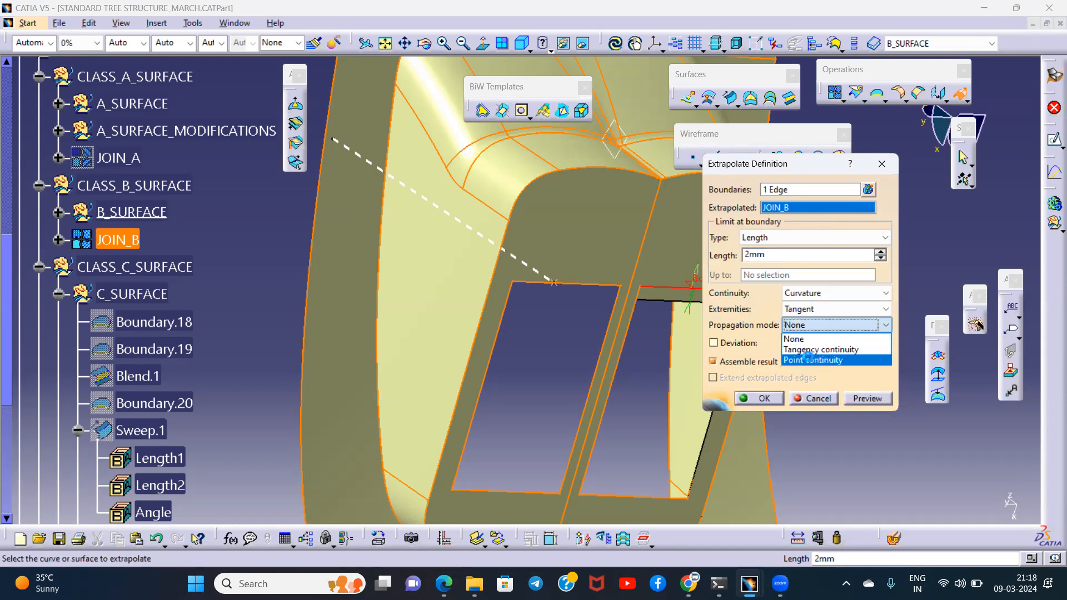
left_click(809, 360)
left_click(765, 398)
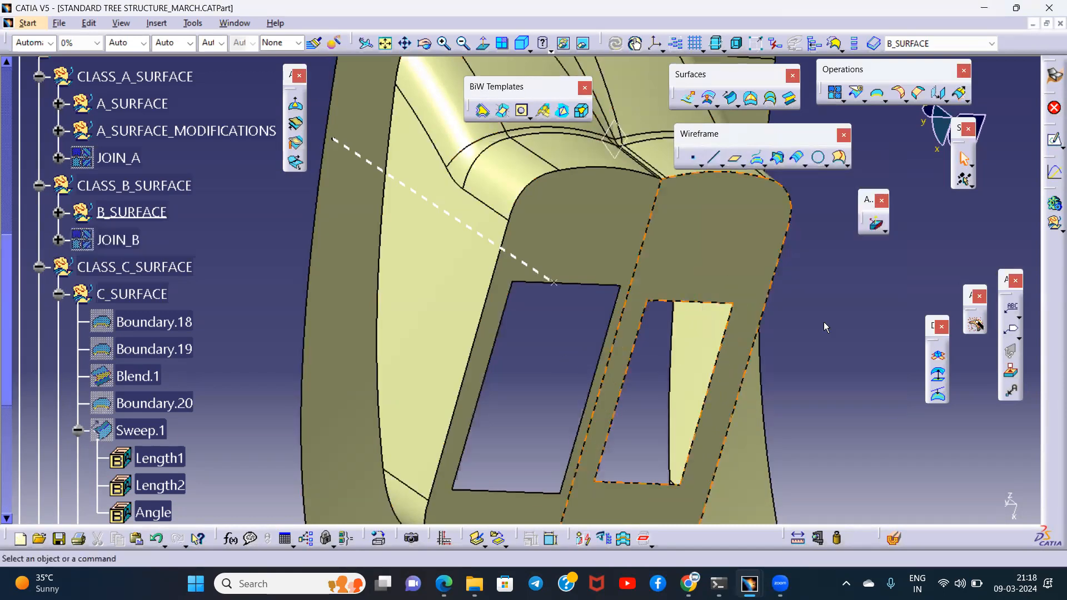
- Extrapolate the Class B surface by 2 mm from the left-hand cutout's edge, using point continuity propagation
left_click(959, 94)
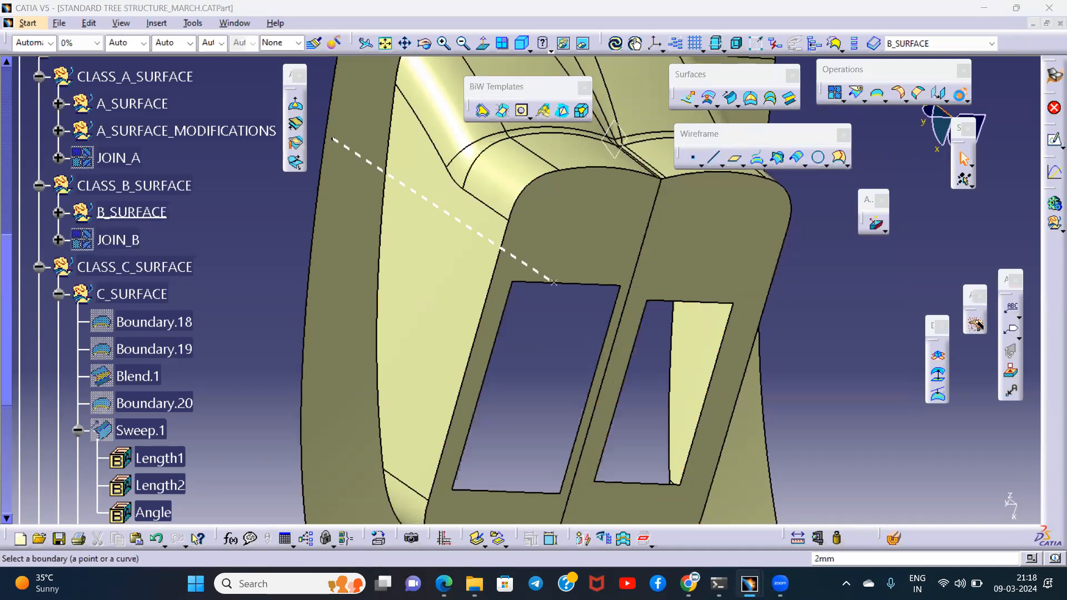
left_click(535, 281)
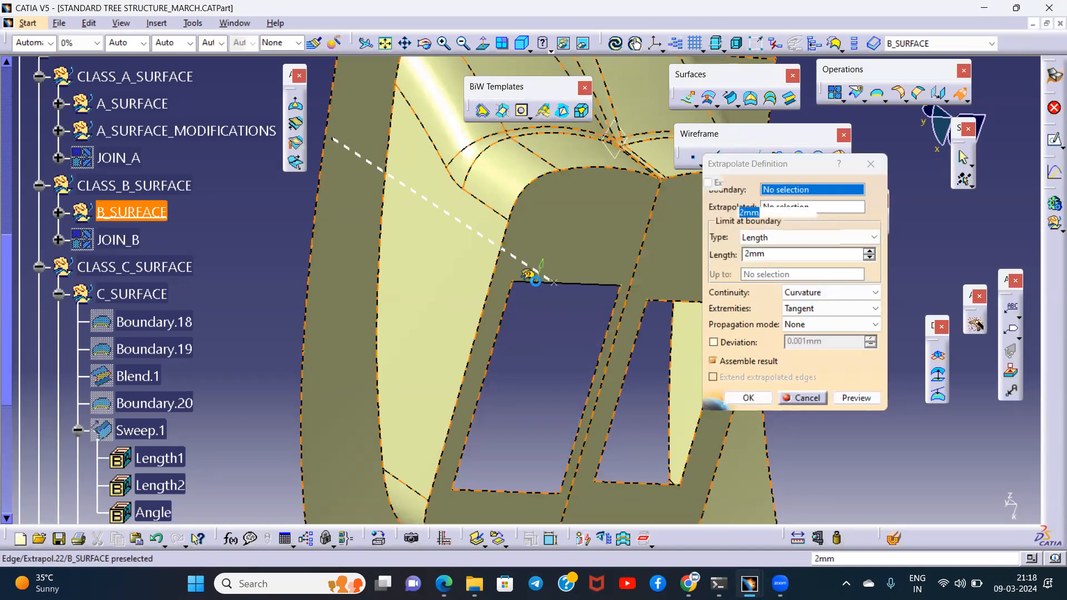
left_click(802, 325)
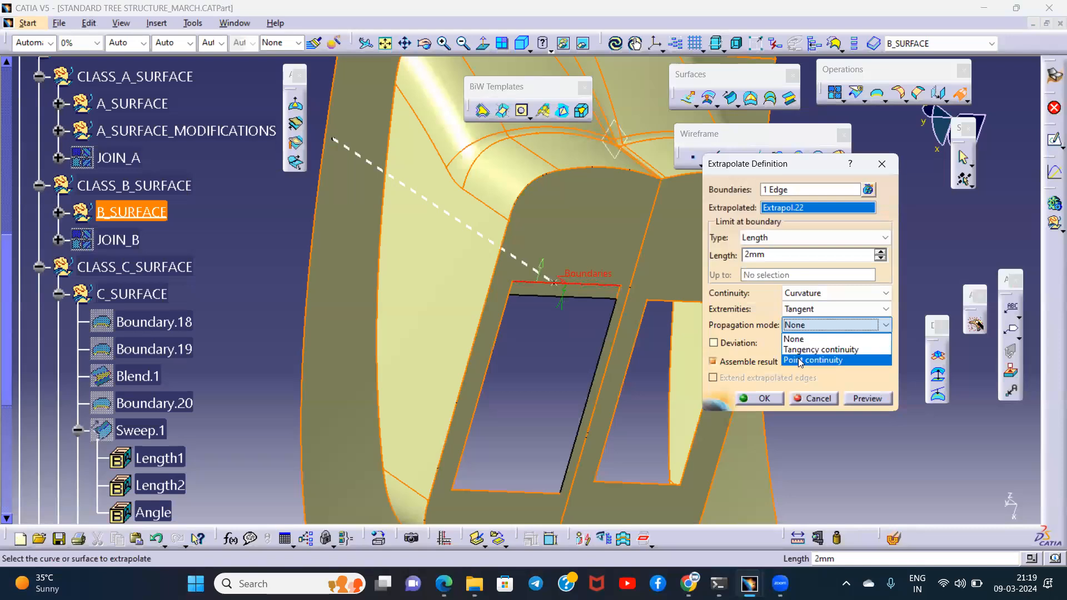
left_click(800, 360)
left_click(769, 399)
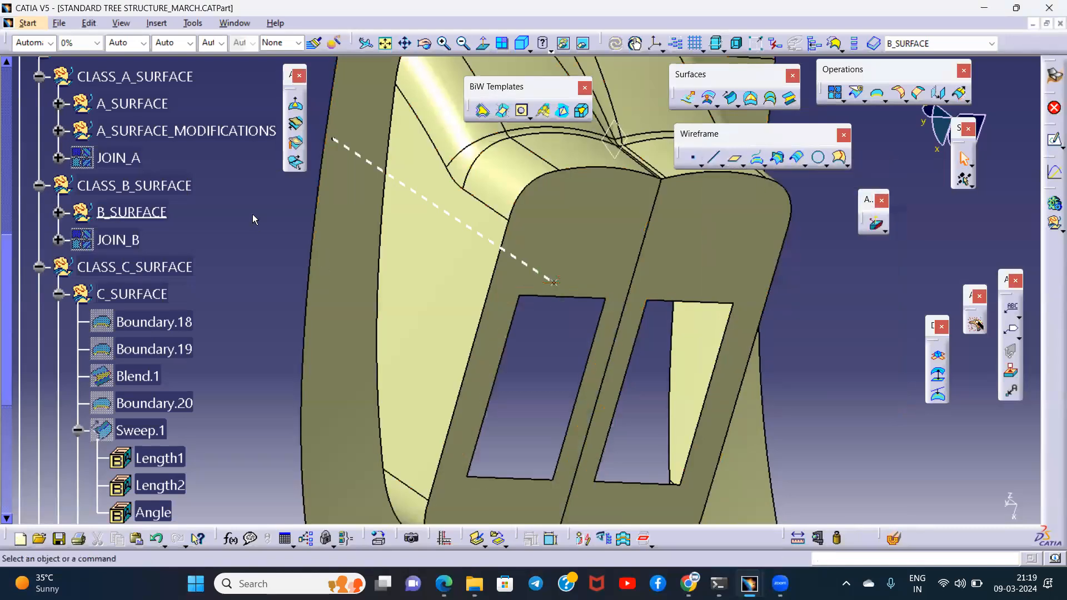
- Show JOIN_C and inspect its cutout walls against the extended Class B edges from several angles
middle_click_drag(595, 300, 465, 328)
scroll(127, 313, "down", 4)
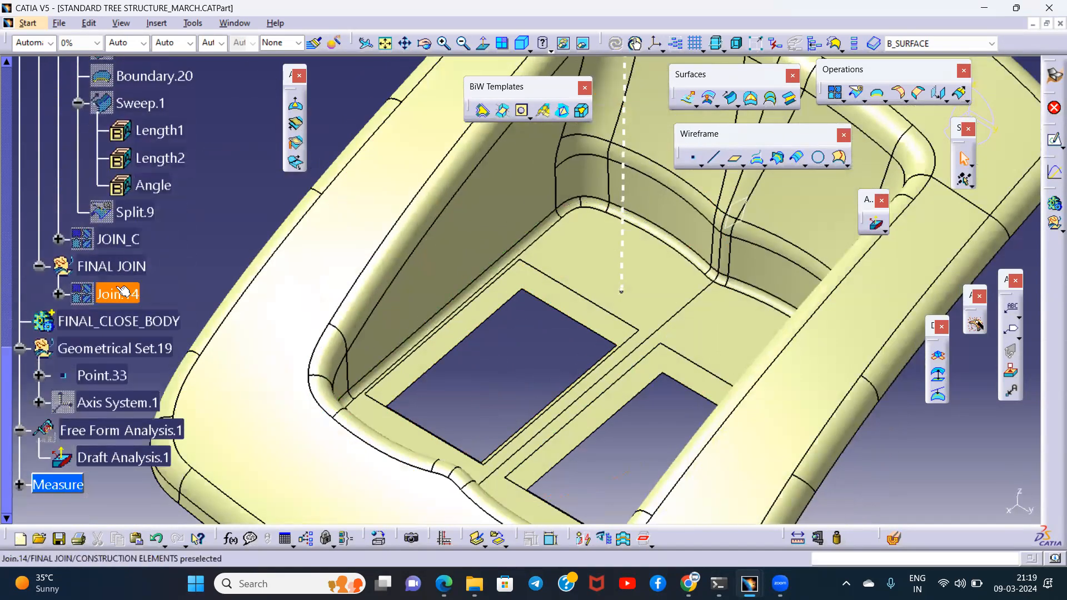
left_click(118, 238)
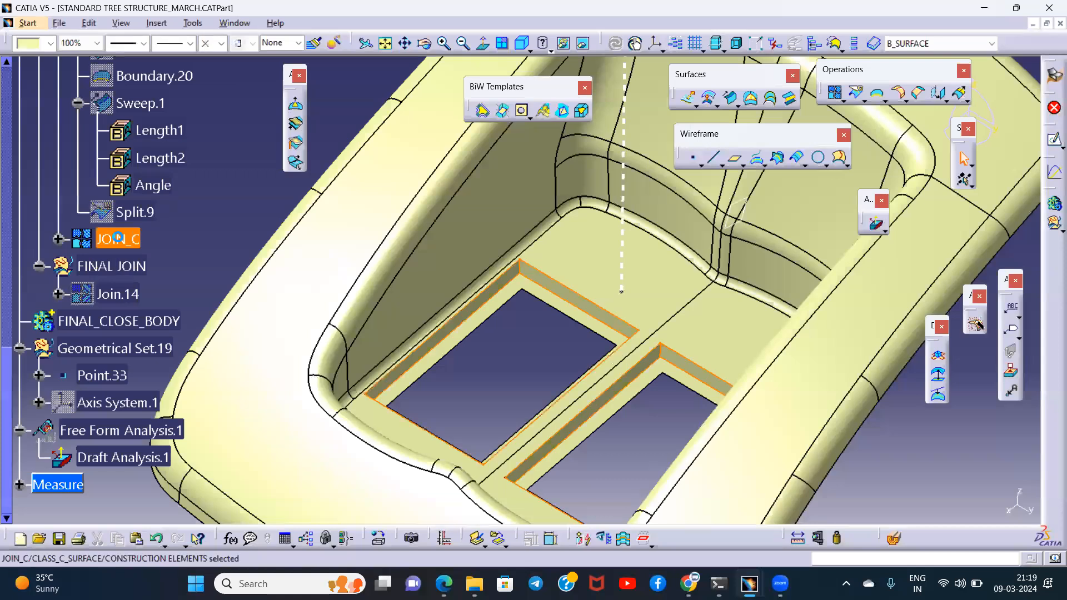
middle_click_drag(588, 359, 565, 331)
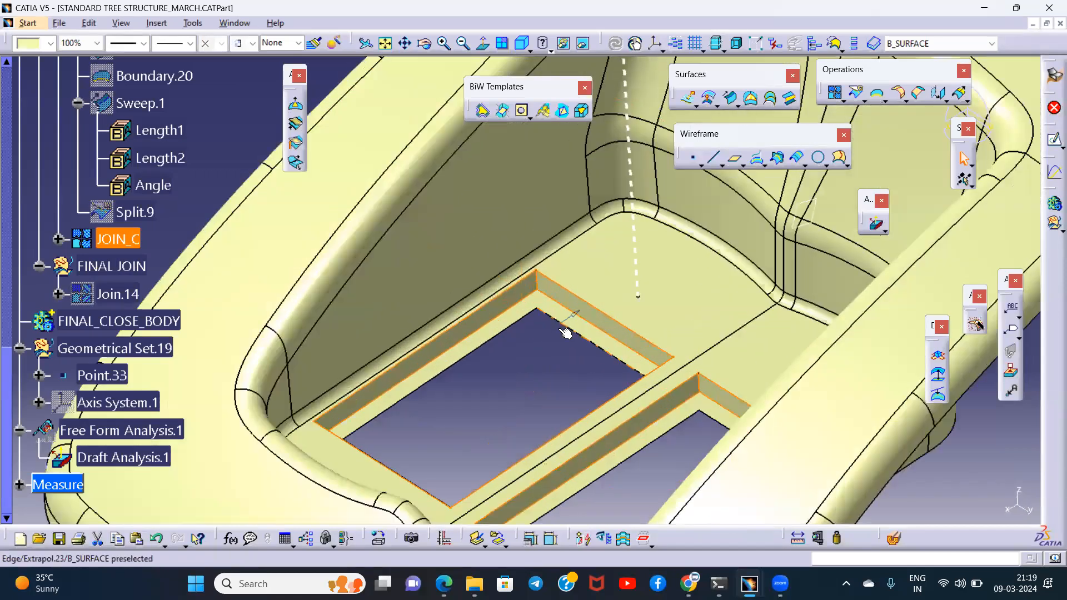
left_click(475, 363)
middle_click_drag(475, 364, 539, 258)
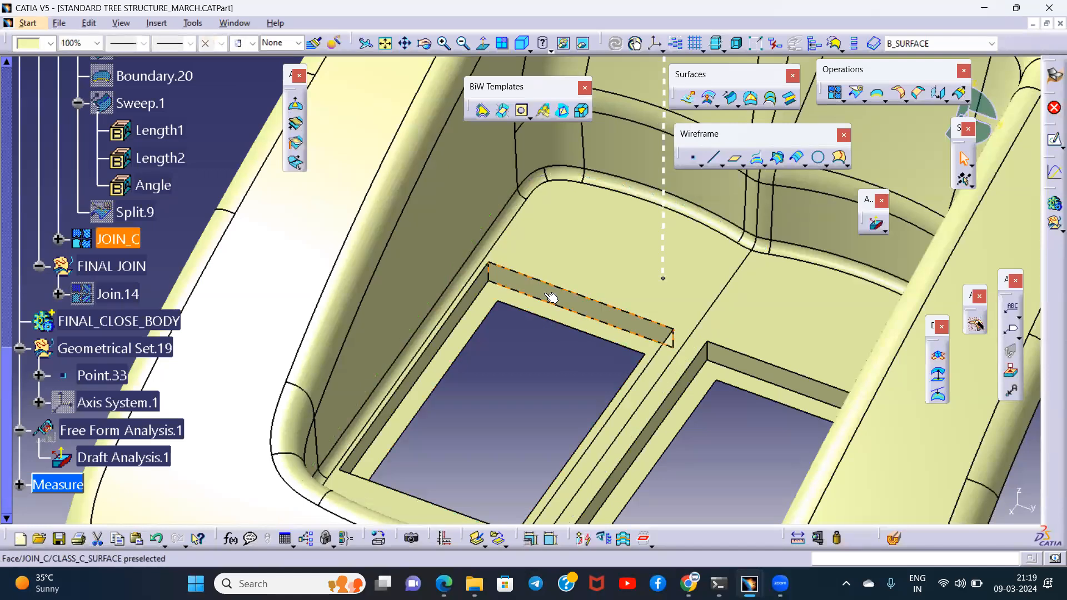
left_click(515, 364)
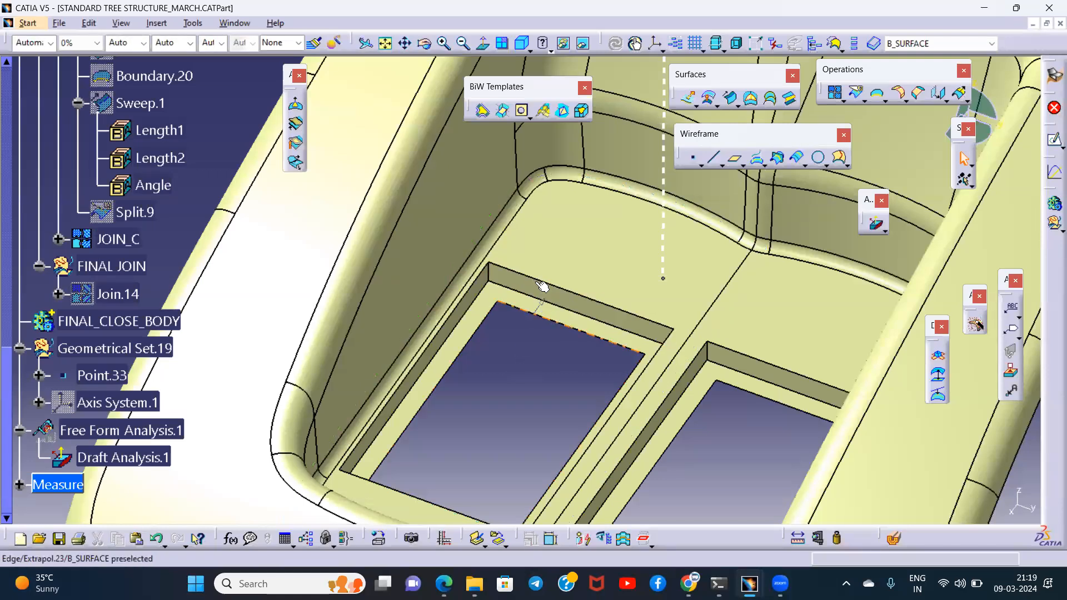
left_click(518, 287)
left_click(529, 366)
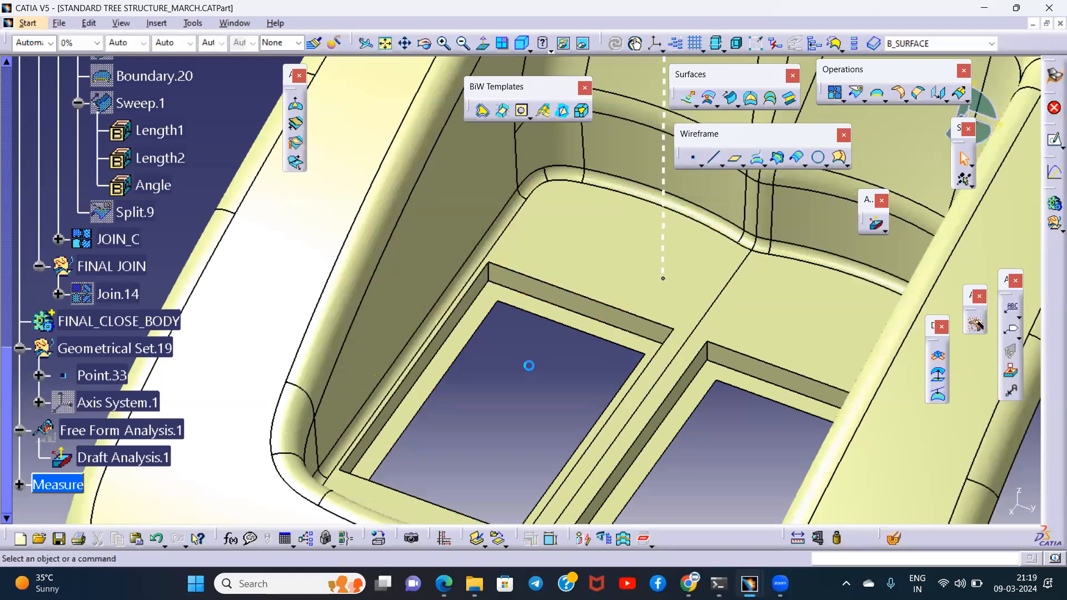
left_click(129, 241)
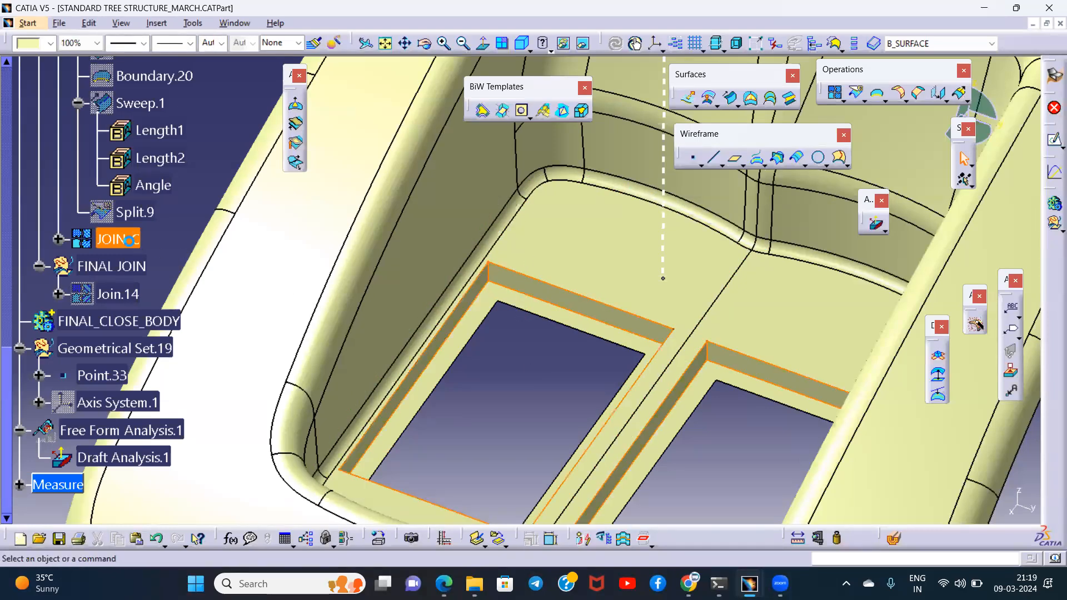
middle_click_drag(530, 365, 521, 345)
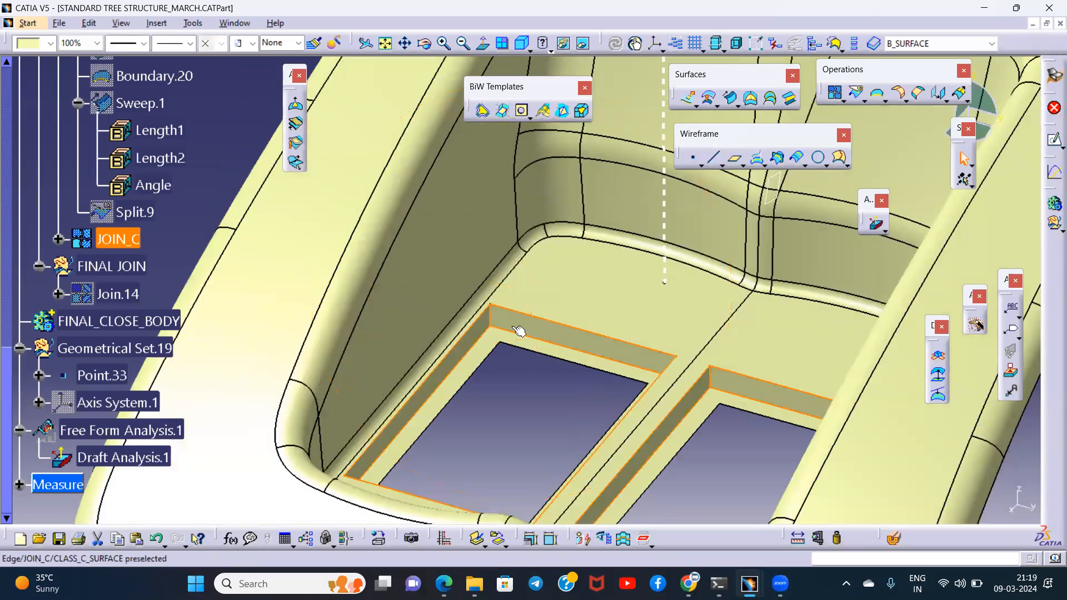
- Delete JOIN_C from CLASS_C_SURFACE while keeping its parents
scroll(135, 186, "up", 1)
left_click(141, 197)
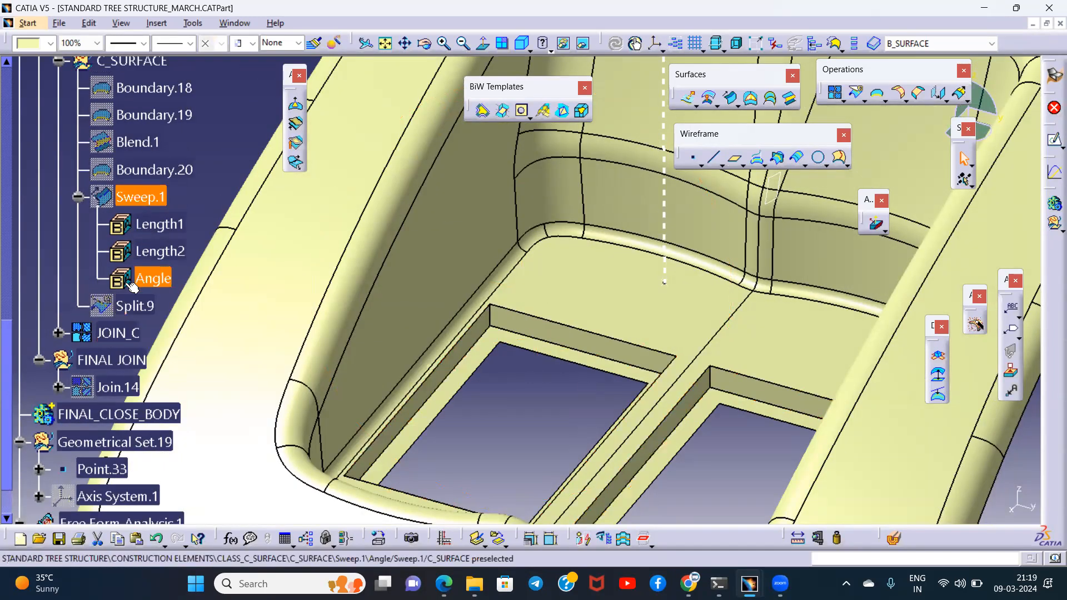
left_click(118, 333)
right_click(117, 335)
left_click(142, 245)
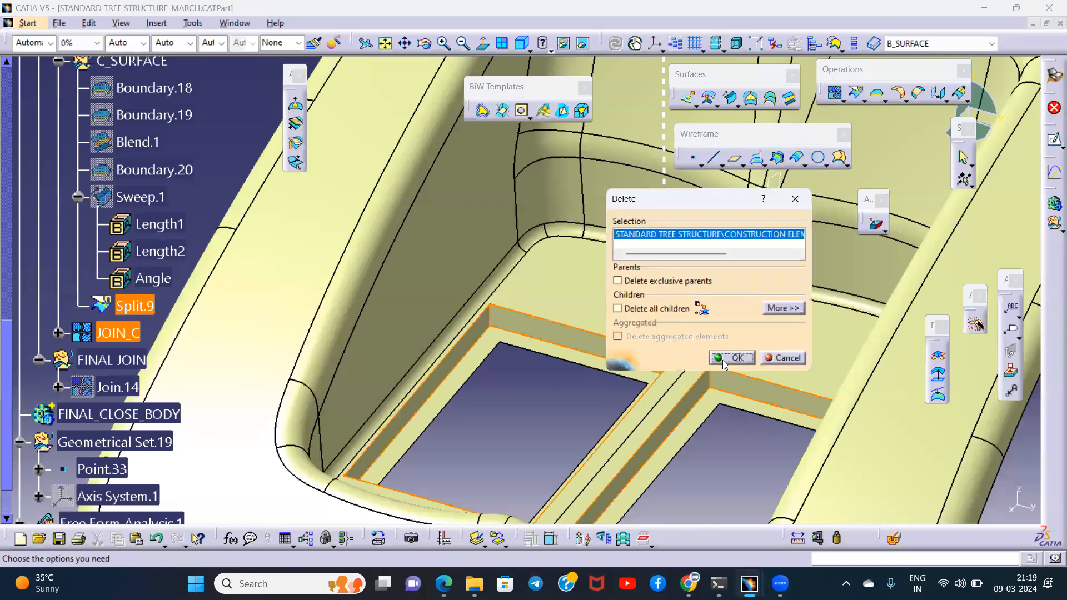
left_click(731, 357)
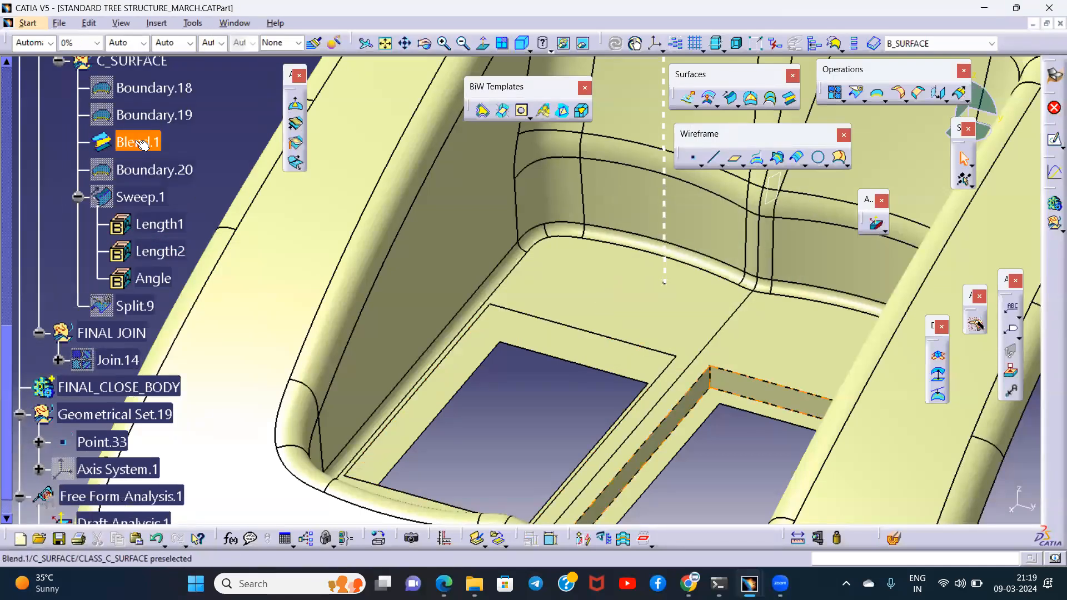
- Edit Sweep.1 around the left-hand cutout to use a 3 deg draft angle and angular sector 4
middle_click_drag(566, 358, 514, 303)
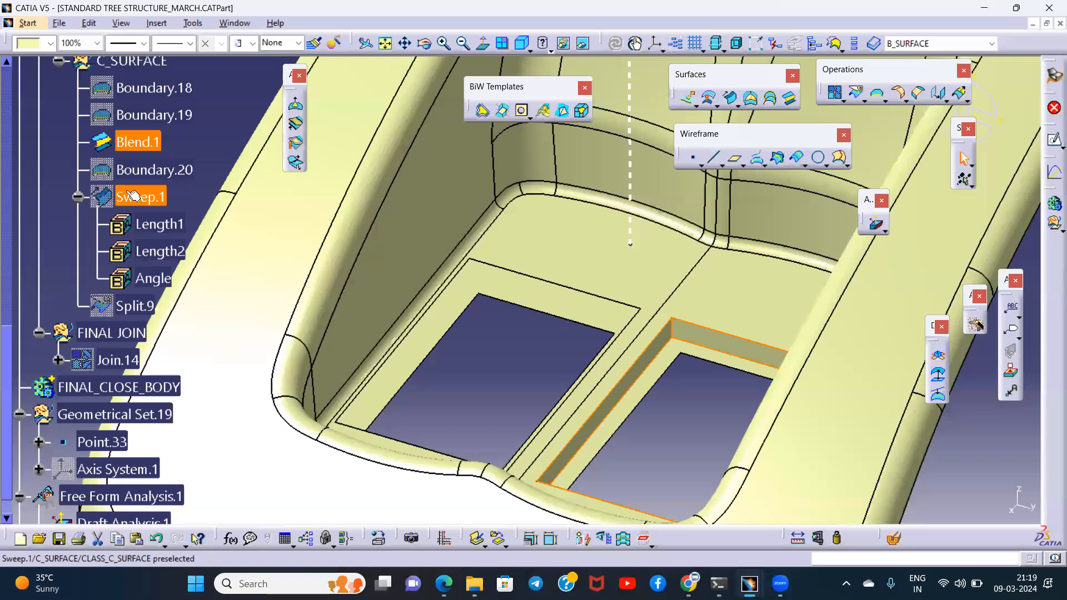
double_click(143, 199)
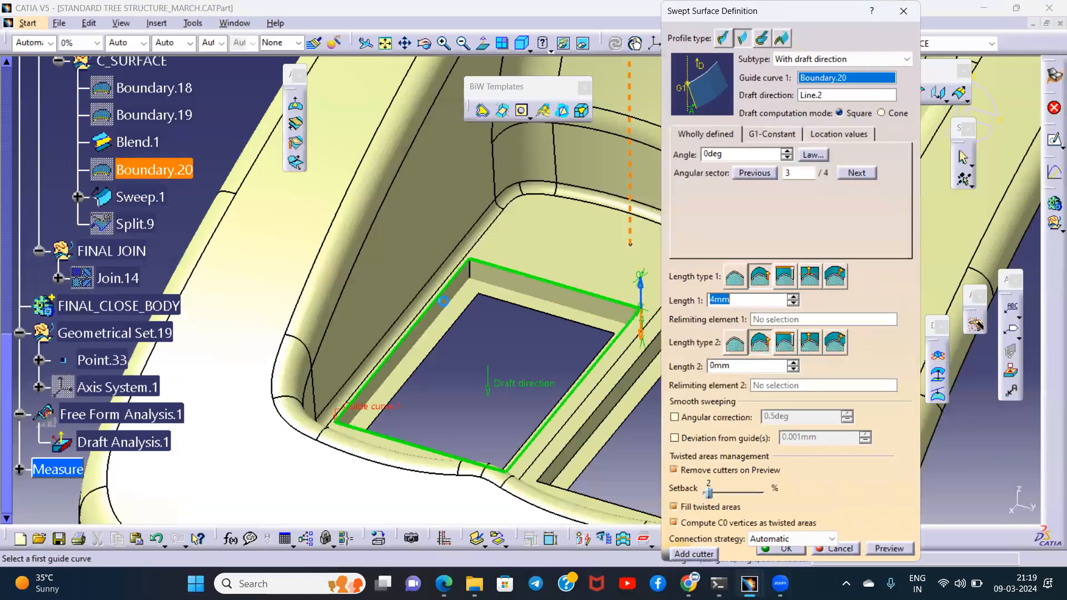
middle_click_drag(530, 351, 651, 335)
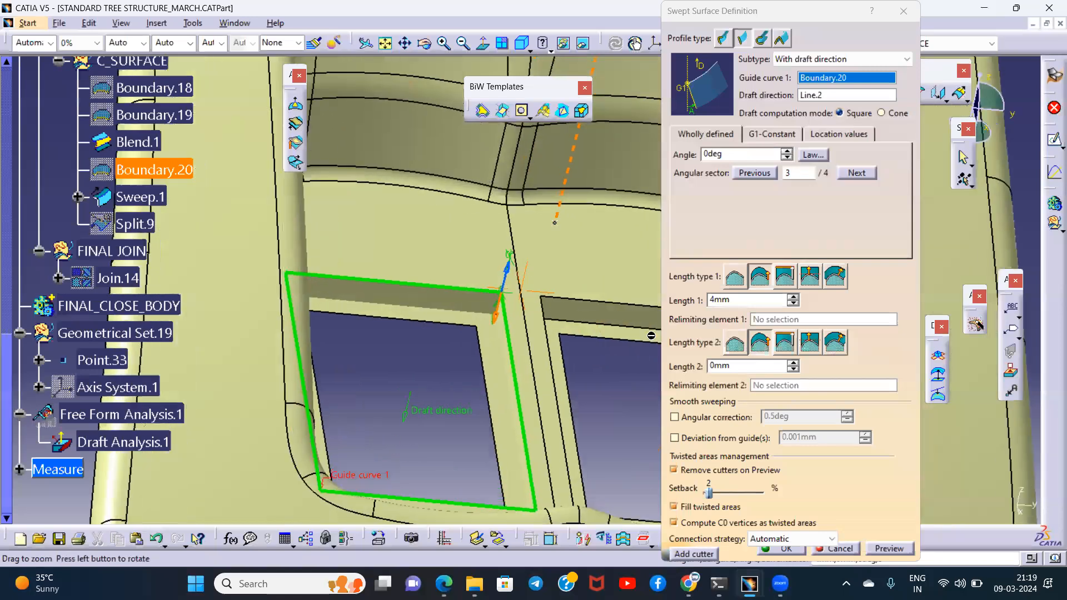
left_click_drag(732, 155, 662, 149)
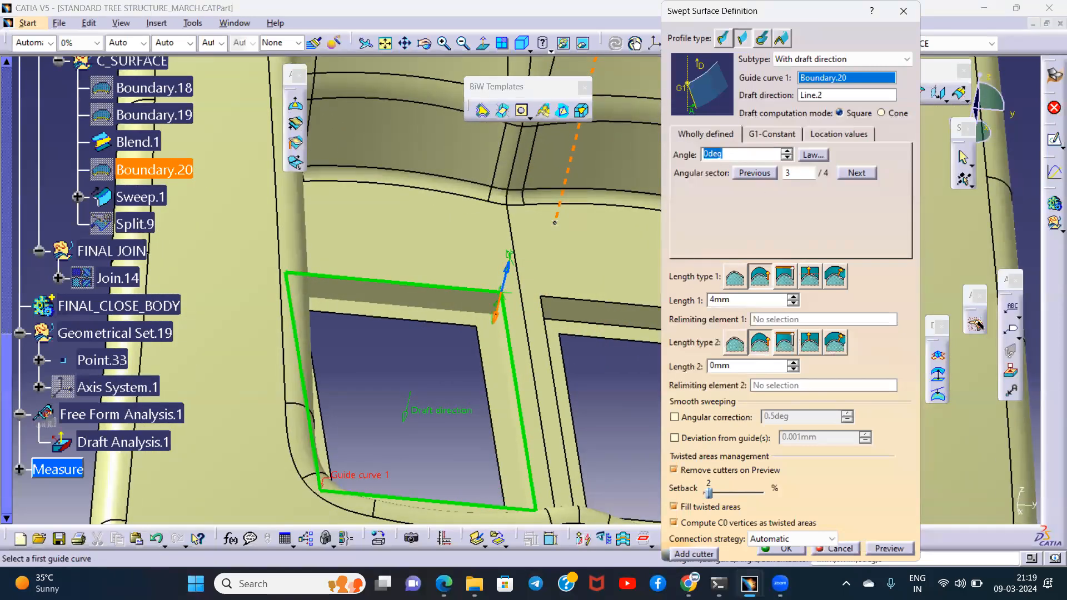
left_click(884, 549)
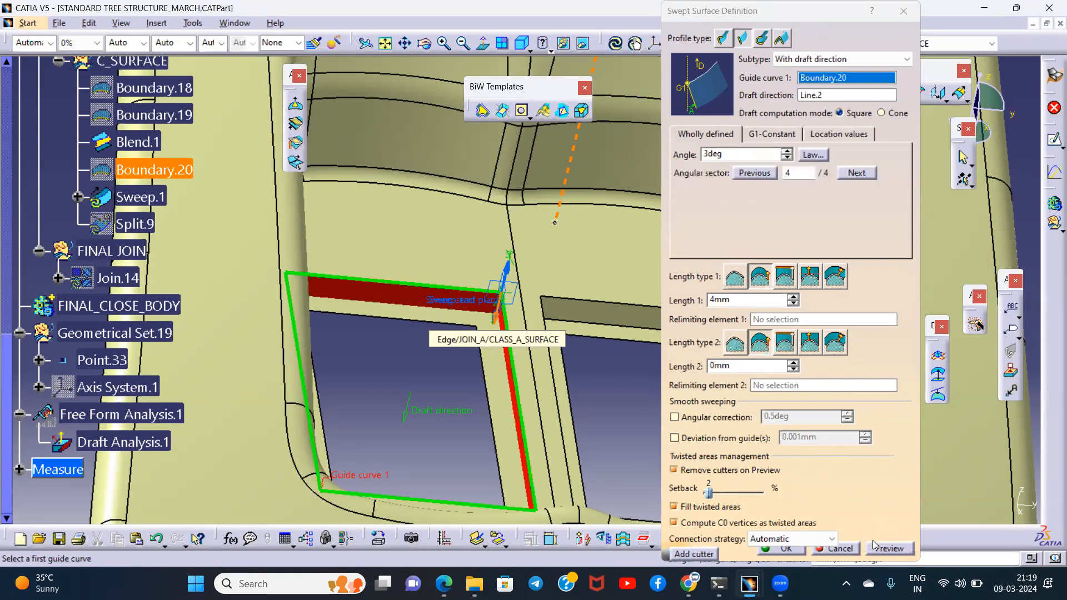
left_click(783, 548)
left_click(616, 331)
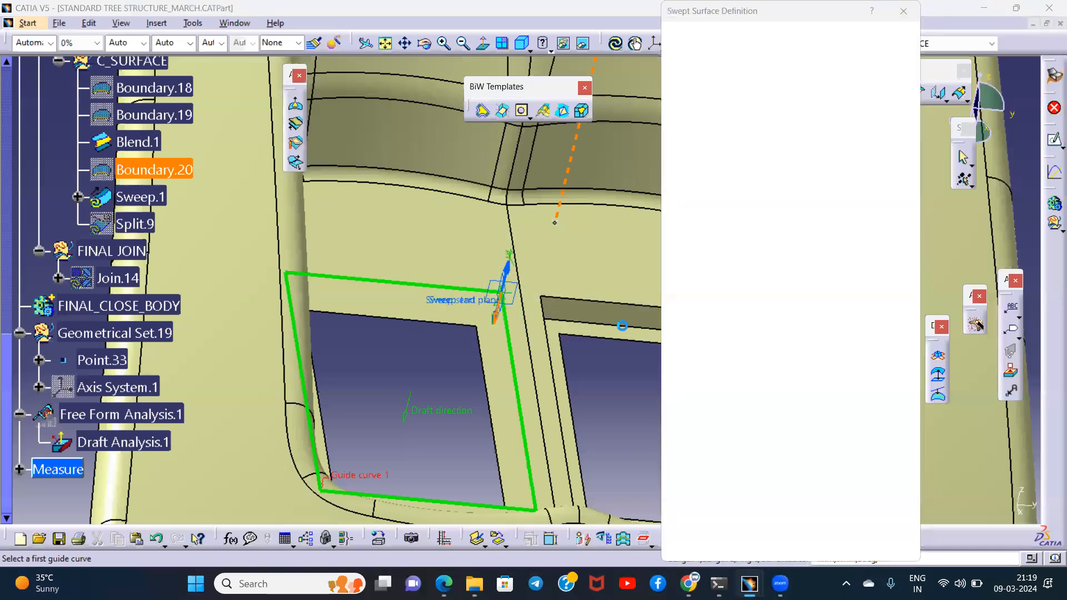
middle_click_drag(556, 340, 512, 327, "ctrl")
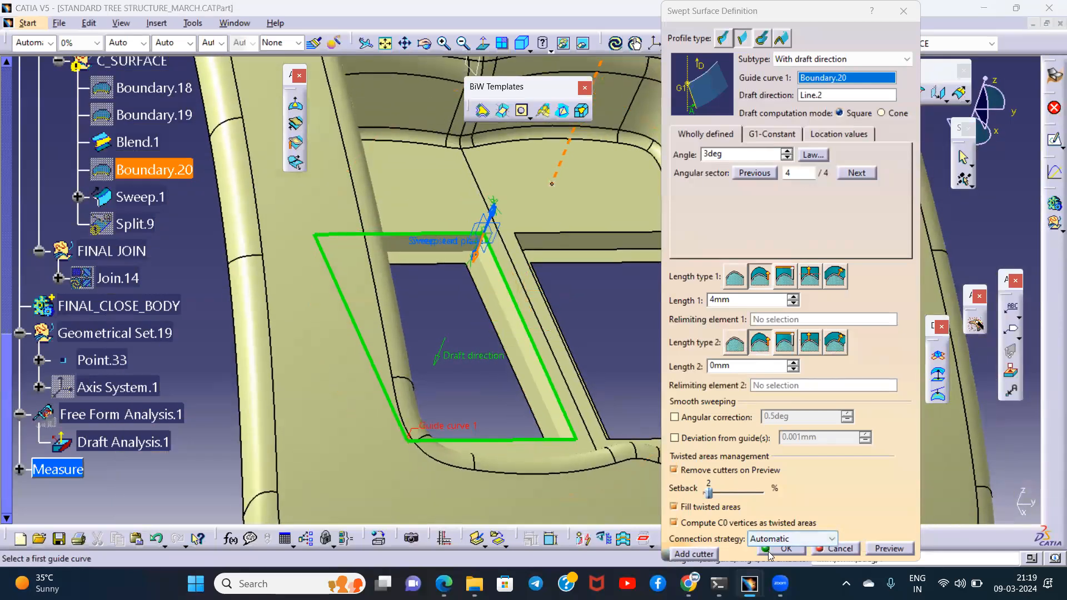
left_click(770, 551)
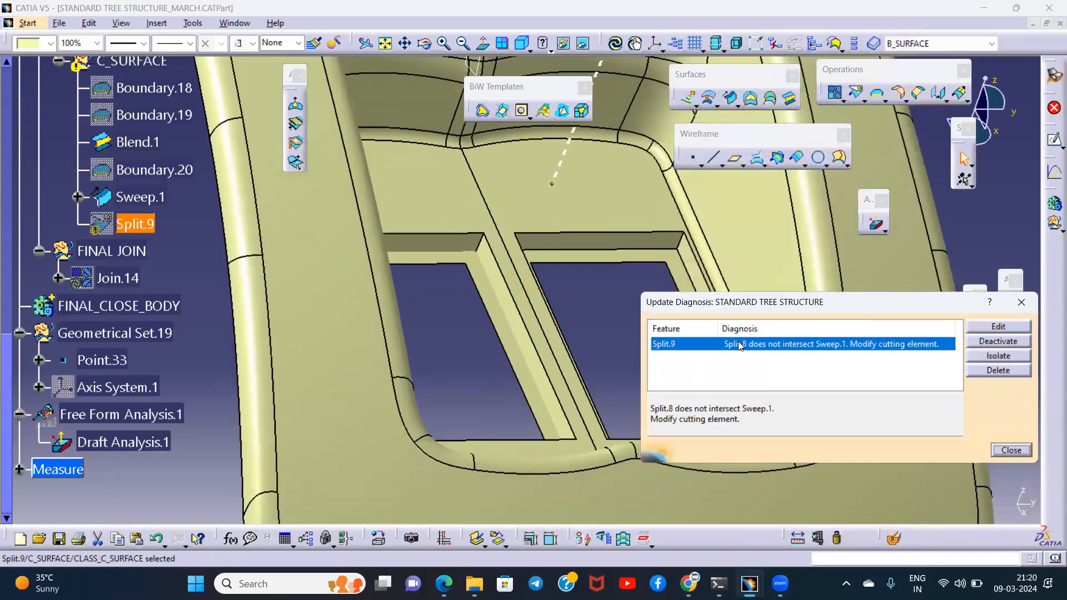
- Delete Split.9 from the C_SURFACE set and inspect the redrafted walls of the left-hand cutout
left_click(989, 376)
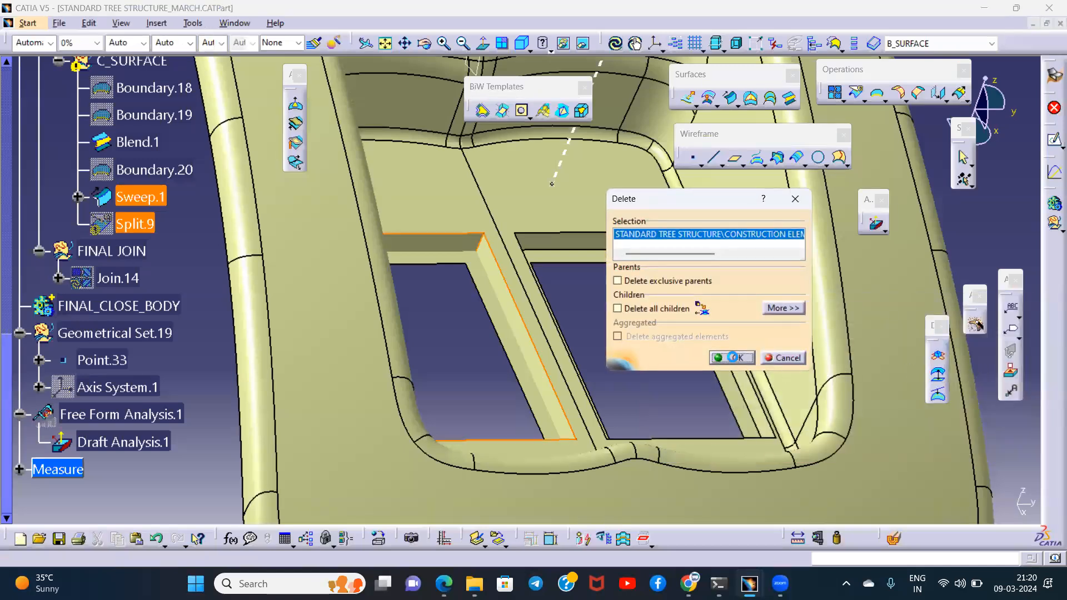
left_click(734, 357)
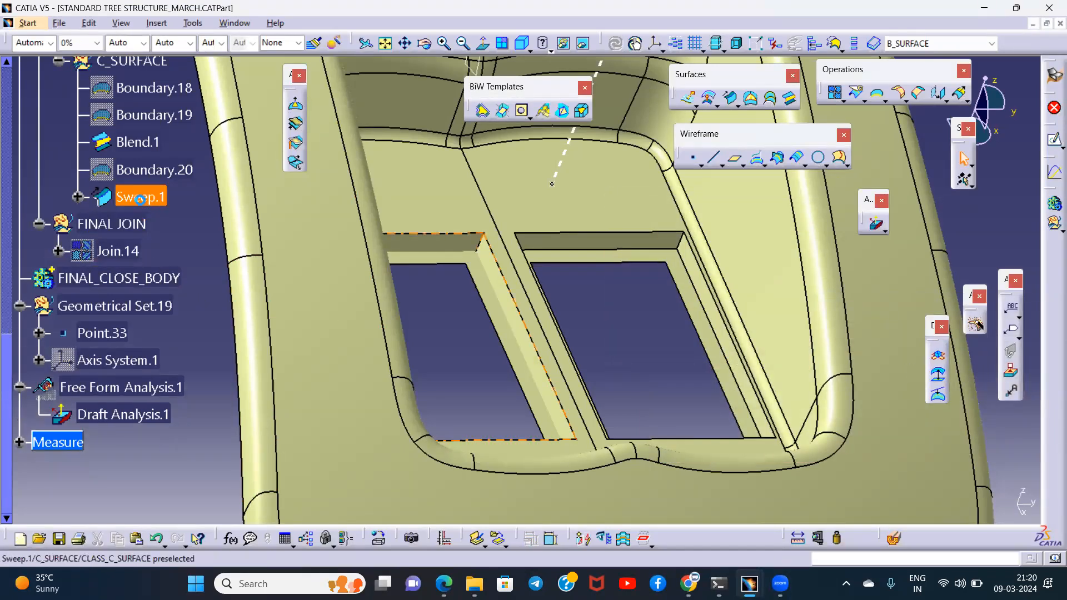
middle_click_drag(570, 290, 472, 355)
left_click(514, 342)
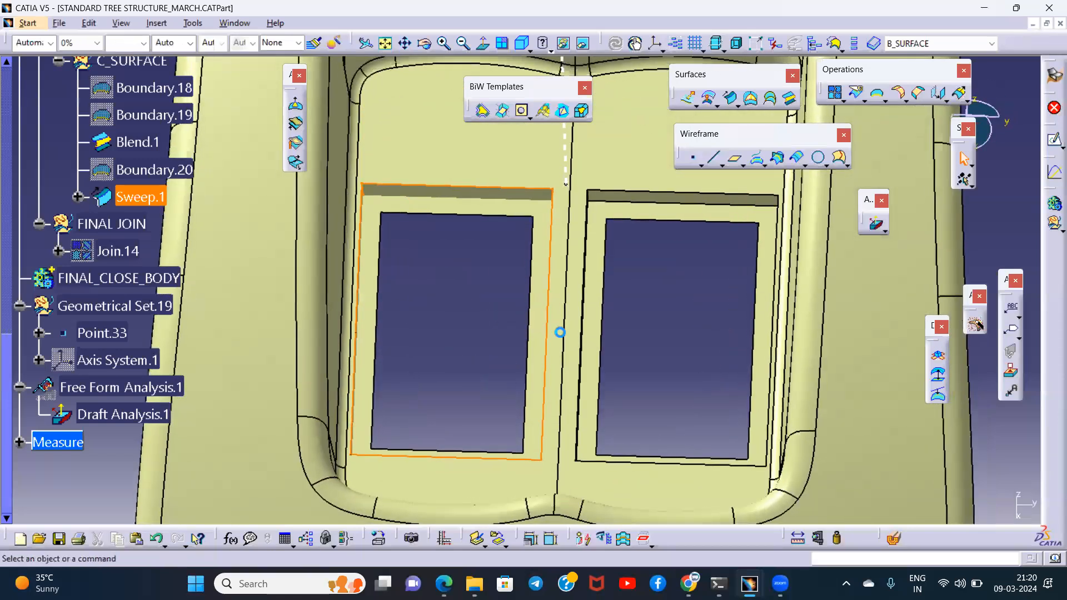
middle_click_drag(559, 331, 527, 258)
left_click(555, 170)
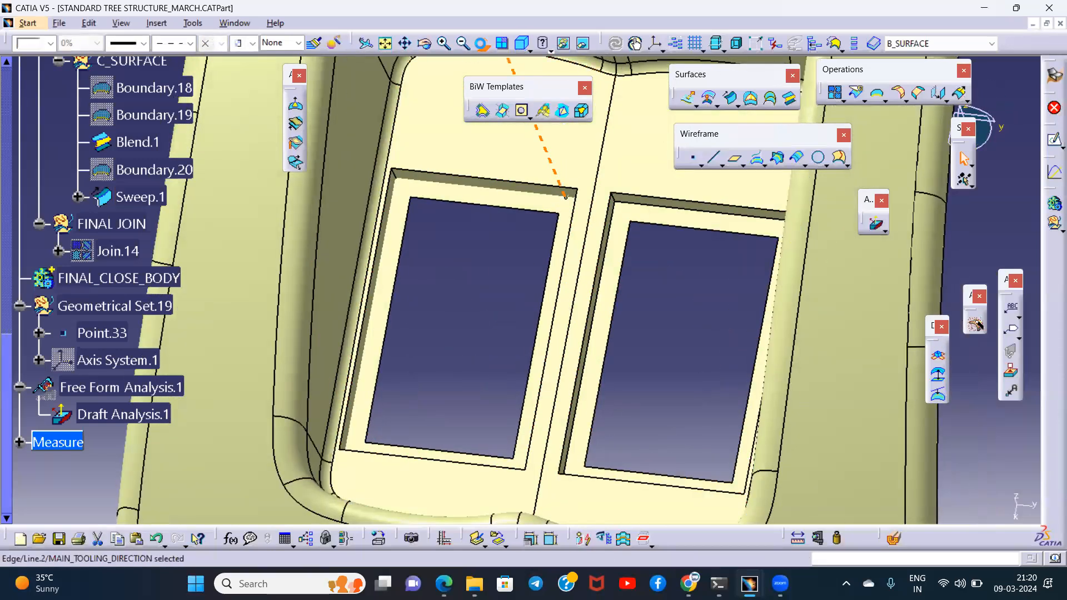
middle_click_drag(514, 184, 603, 206)
middle_click_drag(764, 257, 539, 133)
left_click(513, 228)
middle_click_drag(547, 238, 567, 312)
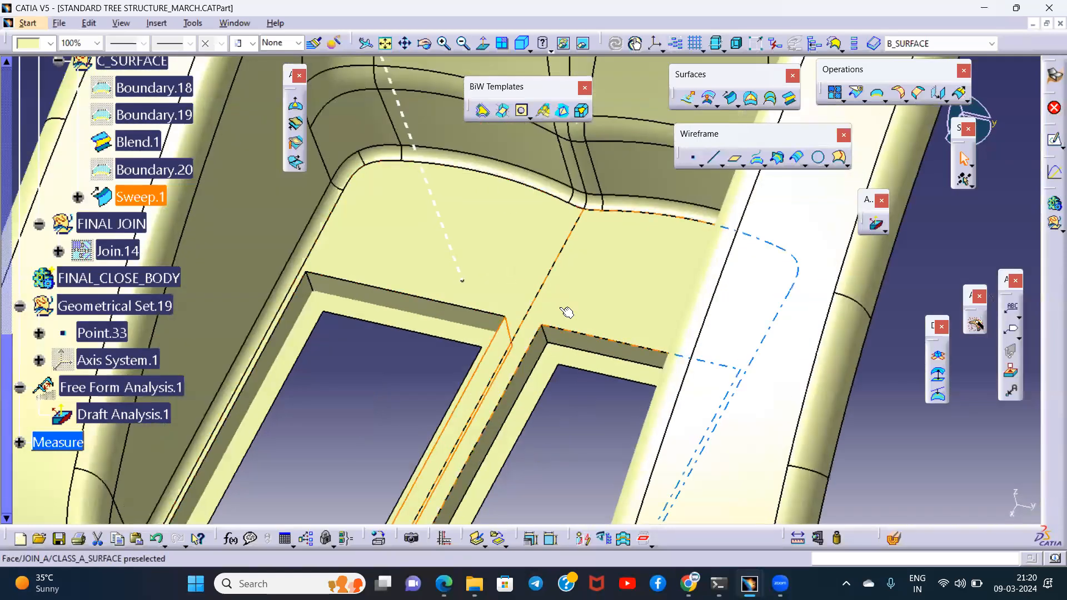
- Hide Blend.1 and create a point-continuity boundary from JOIN_A around the right-hand cutout's edge
left_click(143, 144)
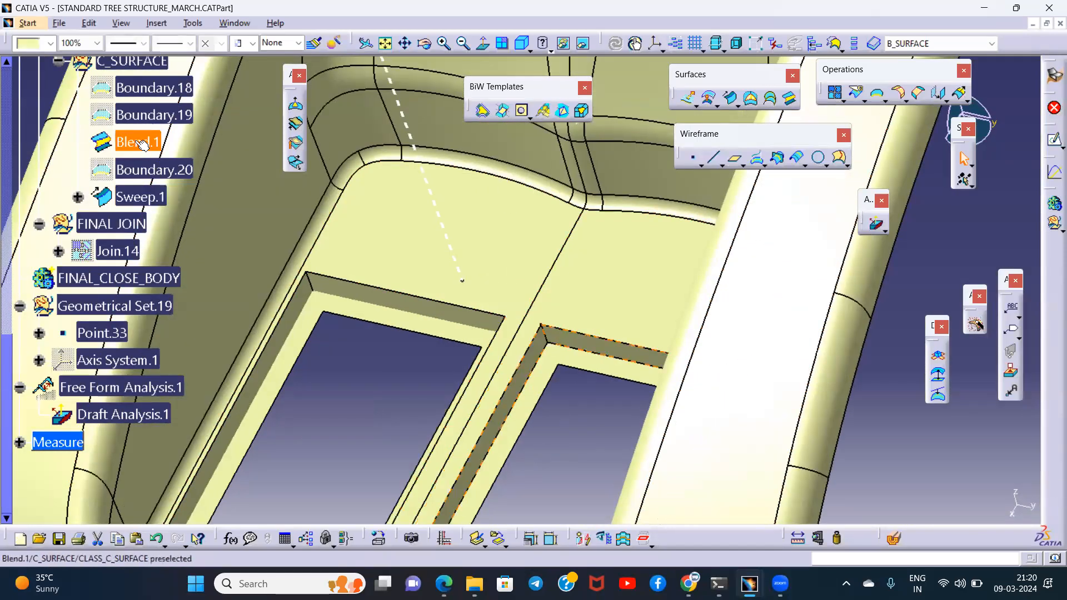
middle_click_drag(524, 340, 513, 312)
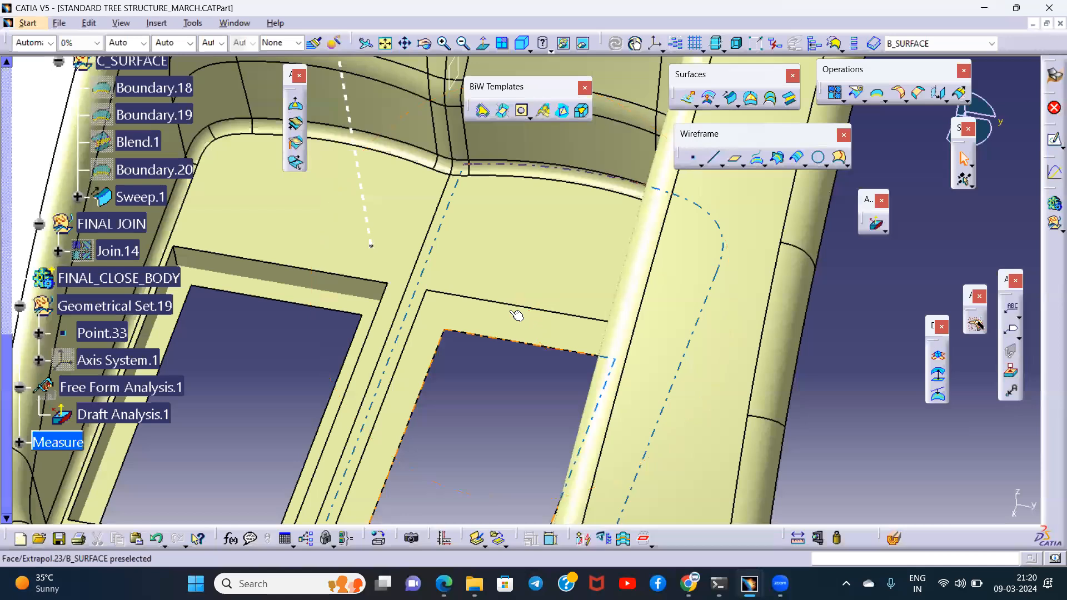
left_click(786, 158)
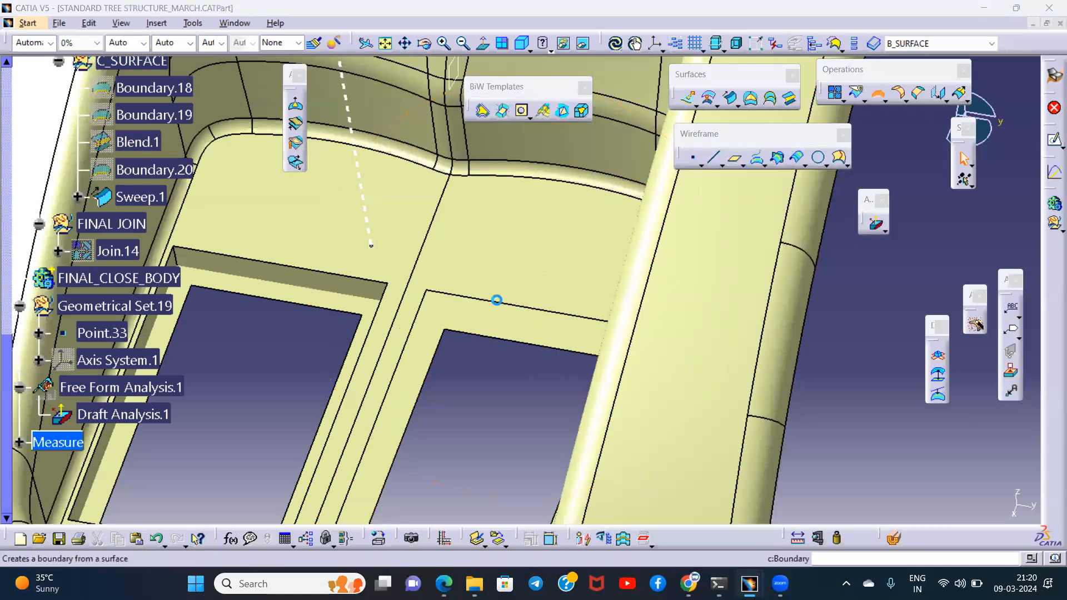
left_click(502, 299)
left_click(774, 325)
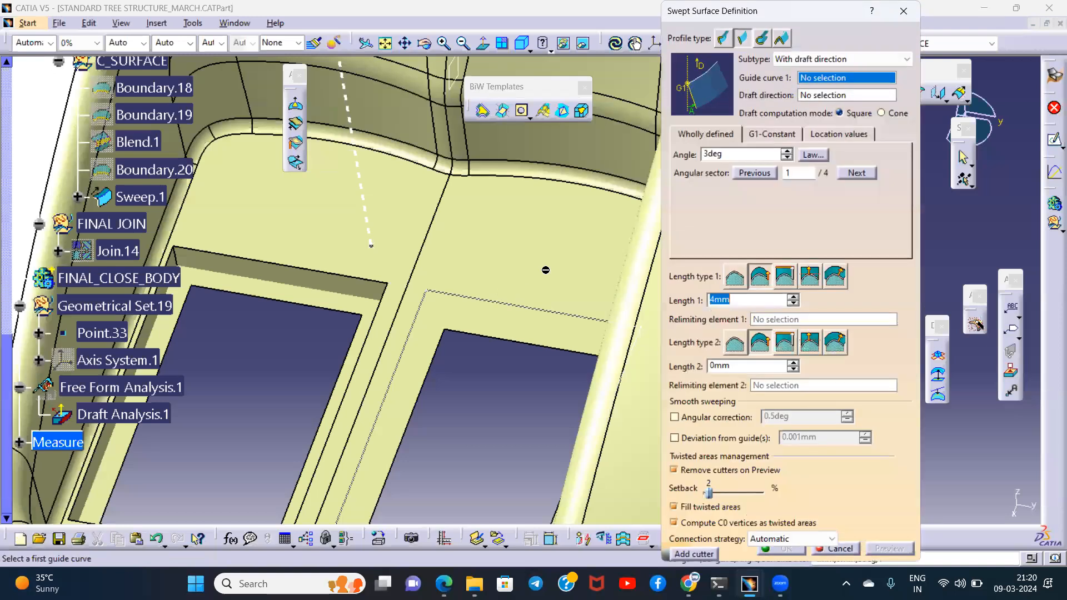
- Sweep the right-hand cutout's new boundary with Line.2 as draft direction, 3 deg angle, 4 mm length 1 and angular sector 4
left_click(494, 303)
middle_click_drag(521, 279, 552, 343)
left_click(445, 236)
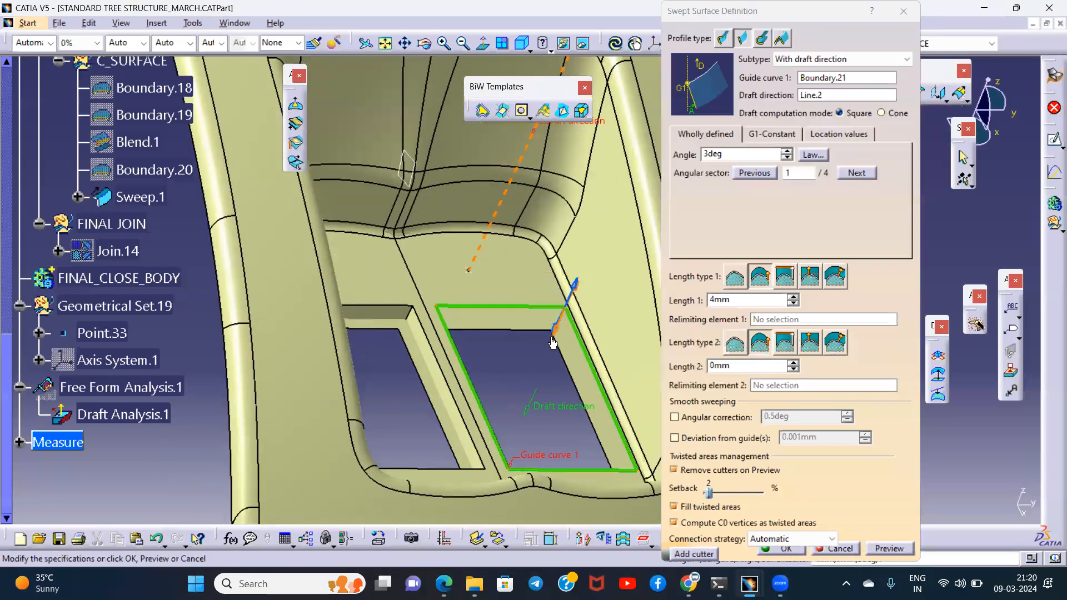
left_click(885, 548)
left_click(784, 549)
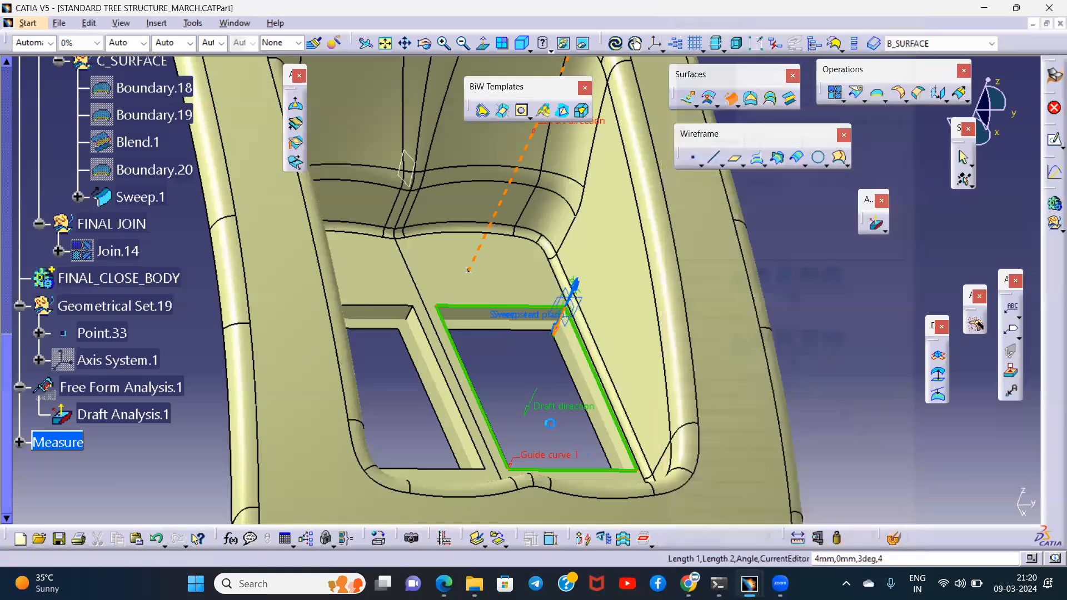
middle_click_drag(551, 352, 479, 295)
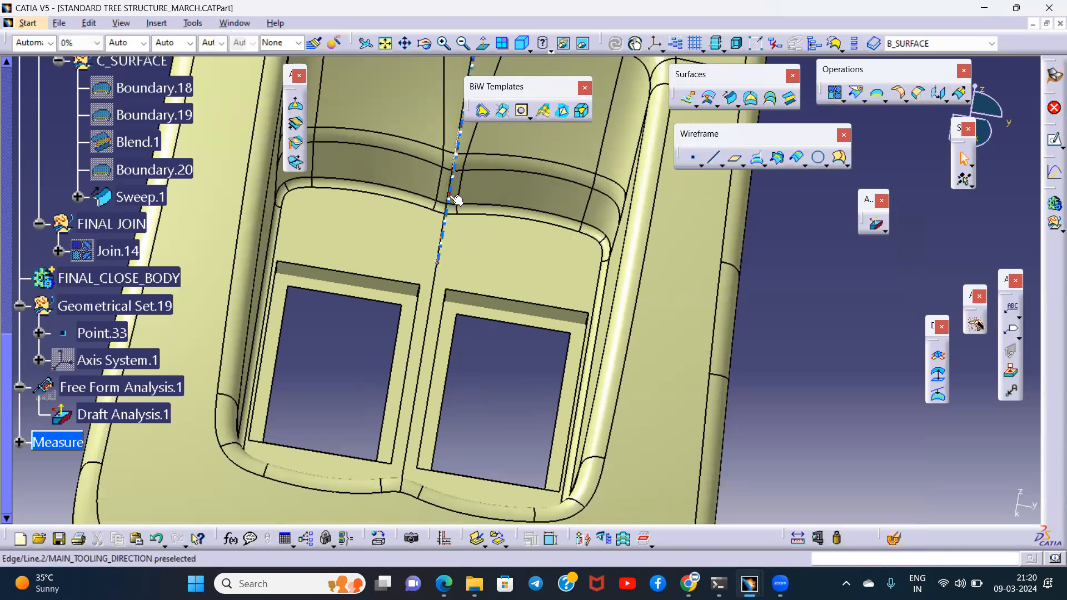
- Examine the drafted walls of both cutouts against the surrounding Class A and Class B surfaces
left_click(482, 49)
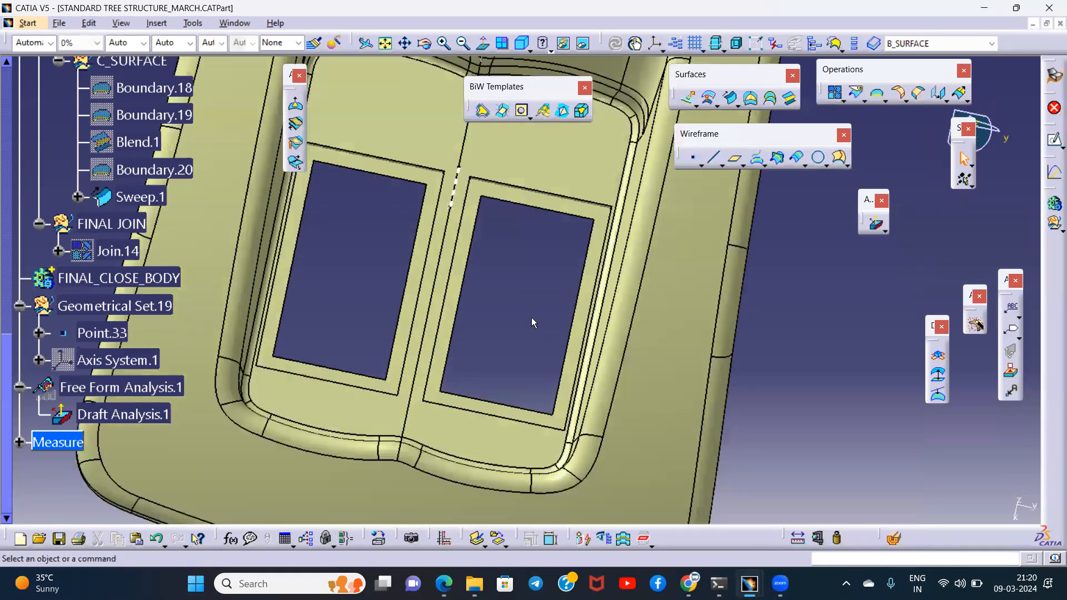
left_click(531, 318)
middle_click_drag(531, 320, 631, 238)
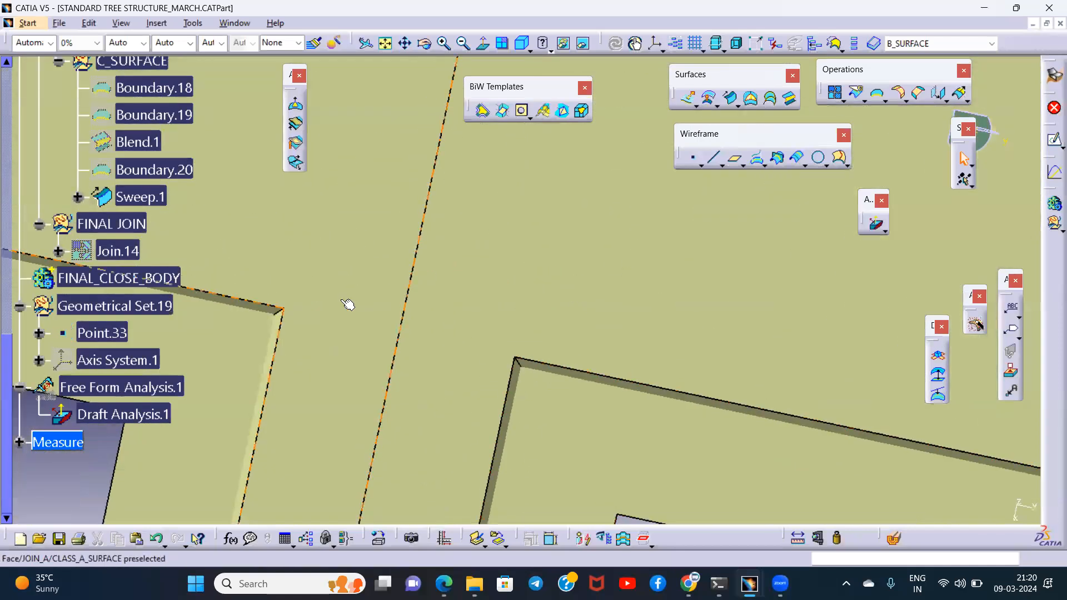
middle_click_drag(596, 344, 554, 267)
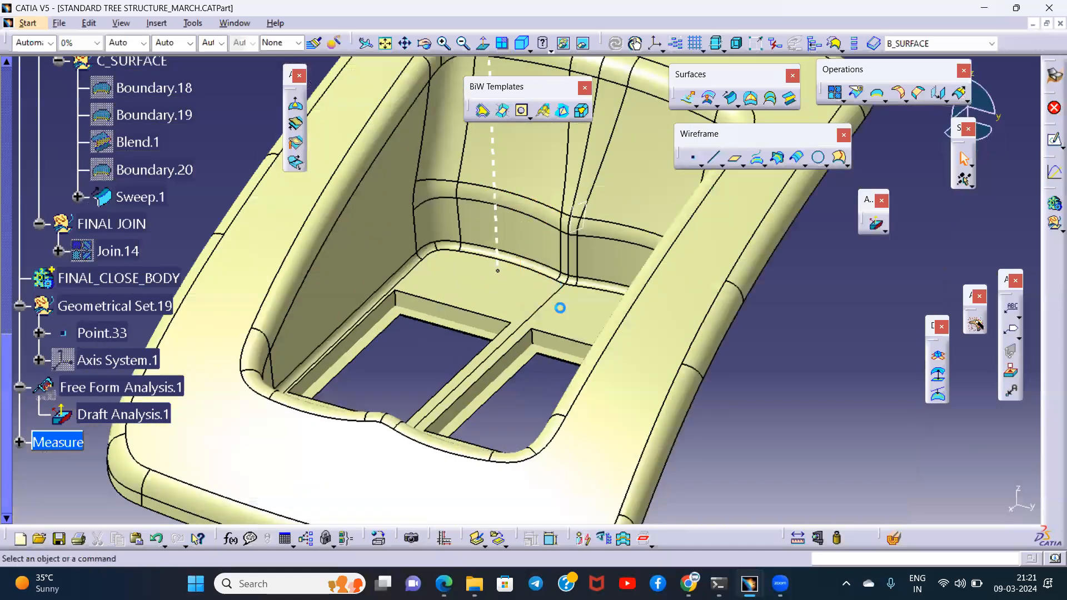
middle_click_drag(533, 385, 558, 314)
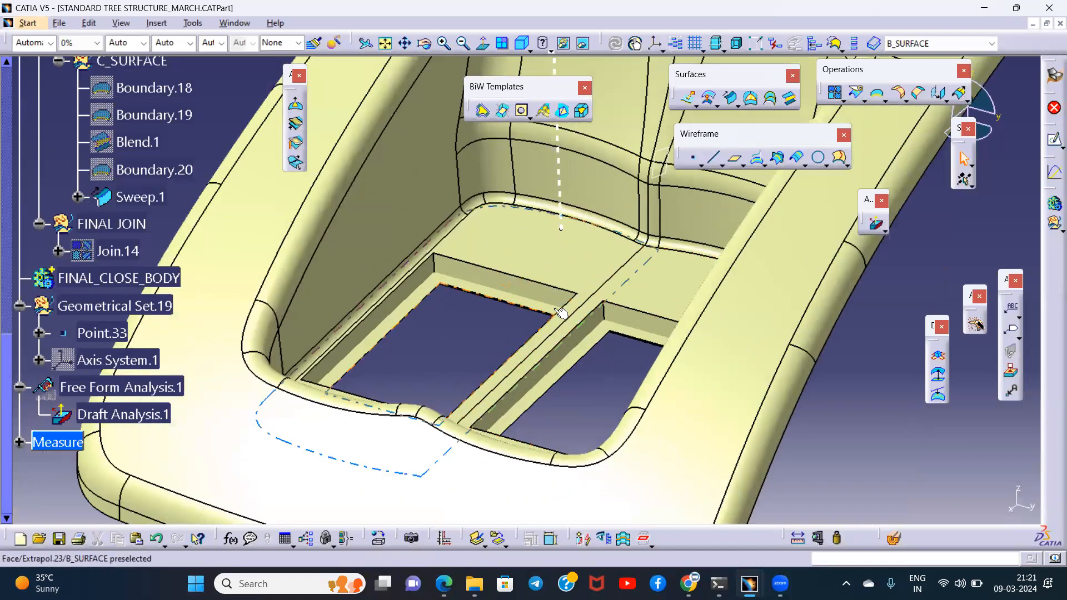
middle_click_drag(468, 317, 542, 318)
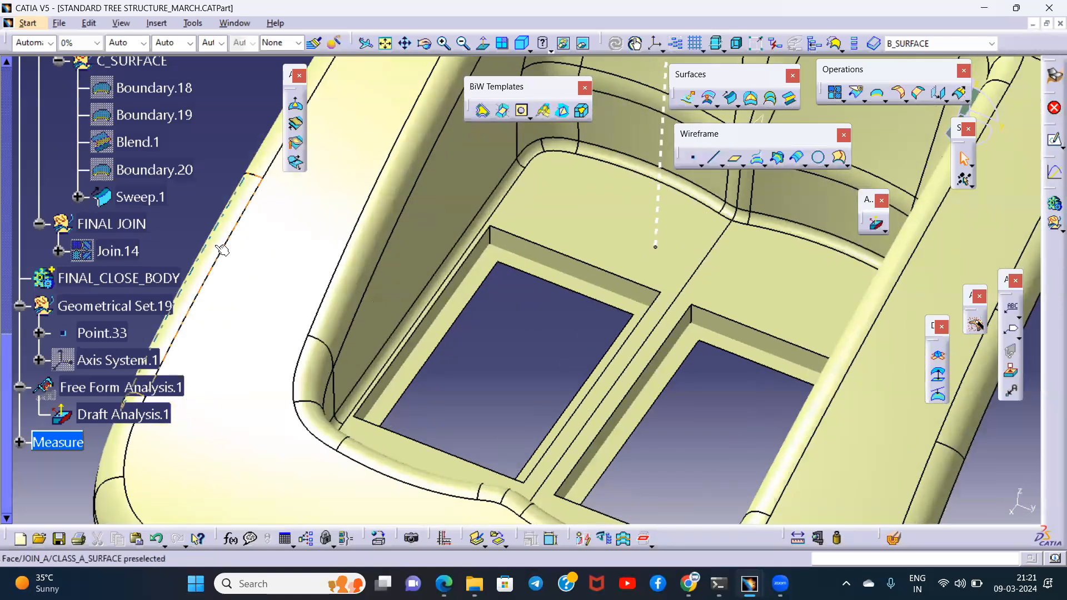
scroll(222, 250, "up", 2)
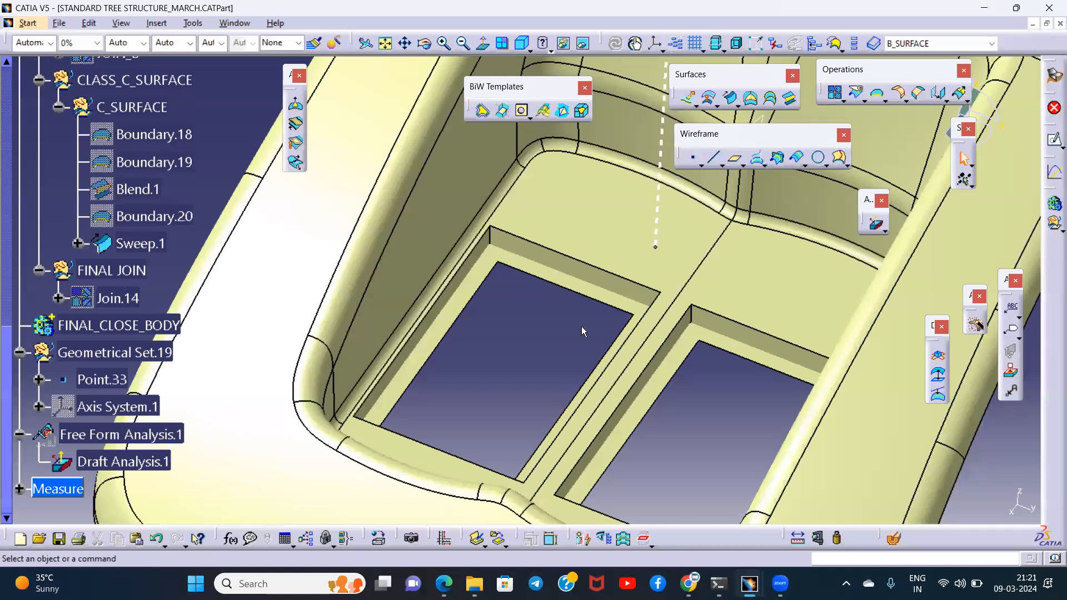
middle_click_drag(531, 328, 532, 339)
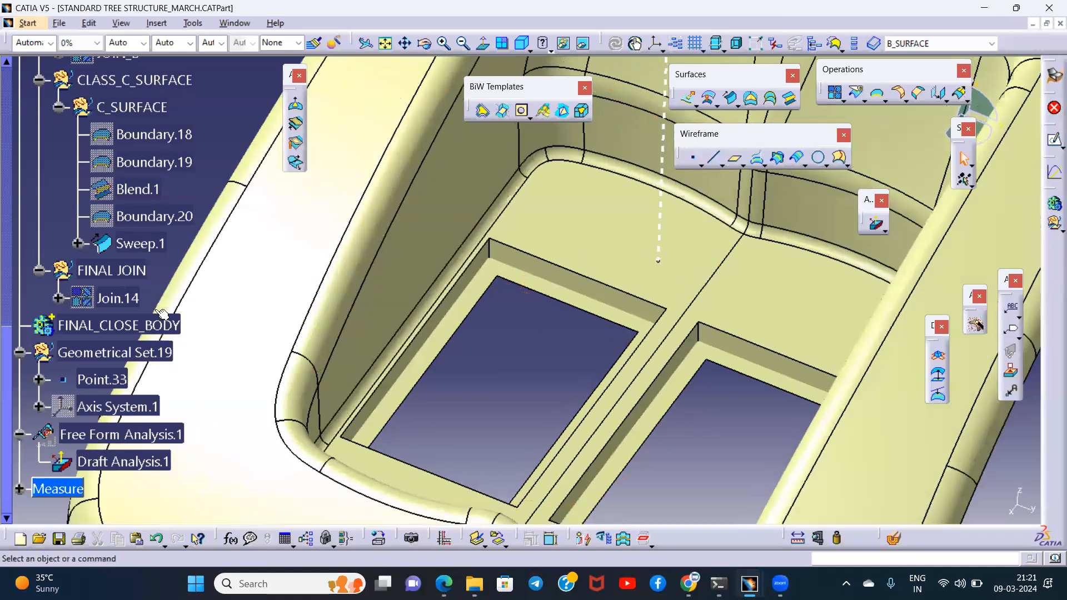
- Make C_SURFACE the in-work geometrical set and move the right-hand cutout's Sweep.2 into it
left_click(132, 107)
right_click(132, 107)
left_click(161, 203)
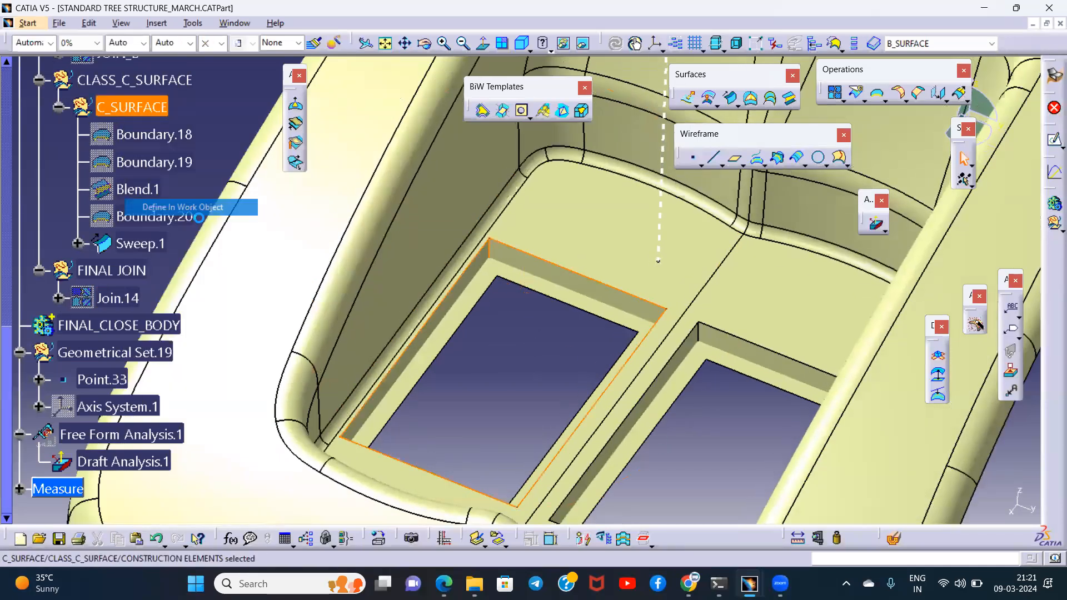
right_click(738, 346)
left_click(775, 73)
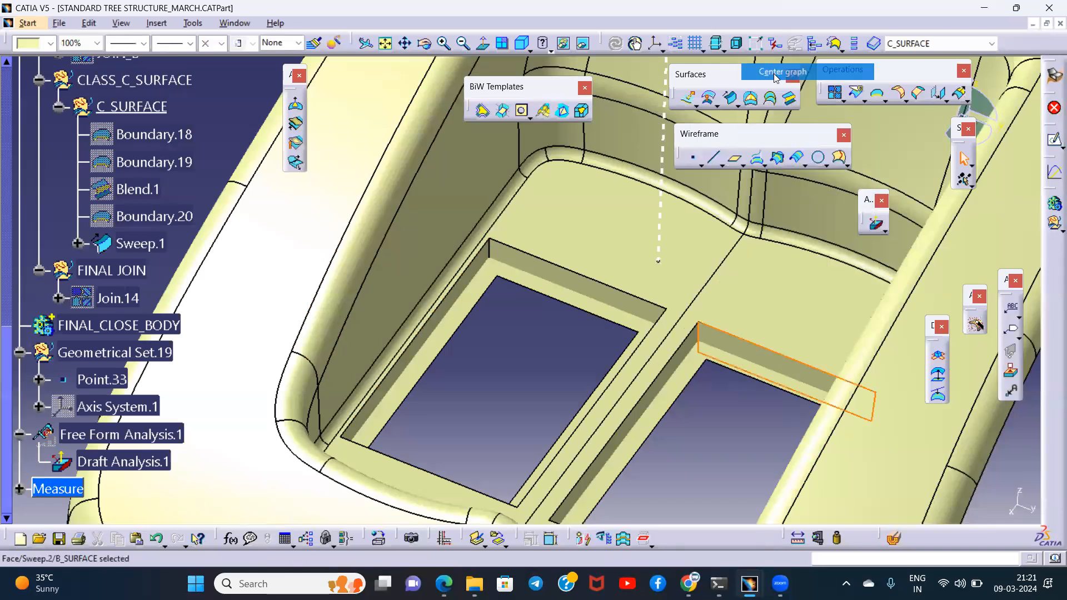
right_click(150, 290)
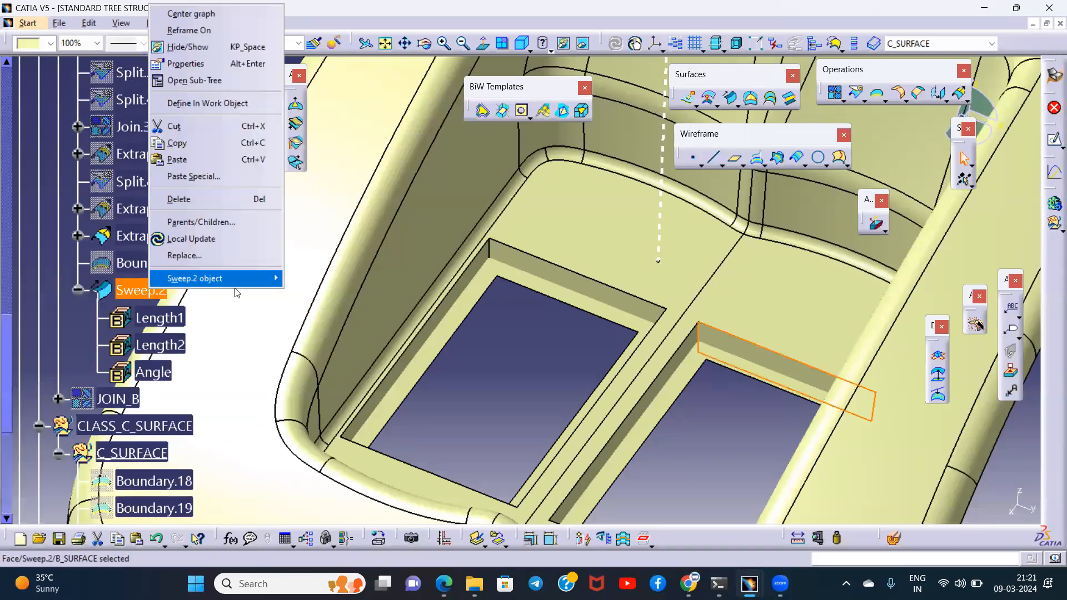
mouse_move(234, 278)
left_click(331, 333)
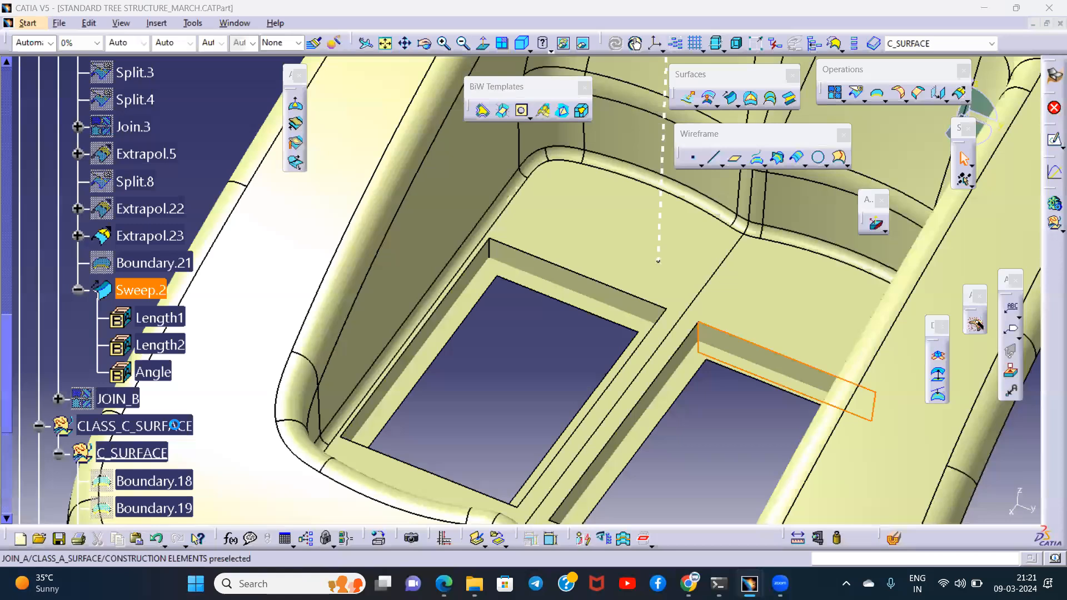
left_click(137, 451)
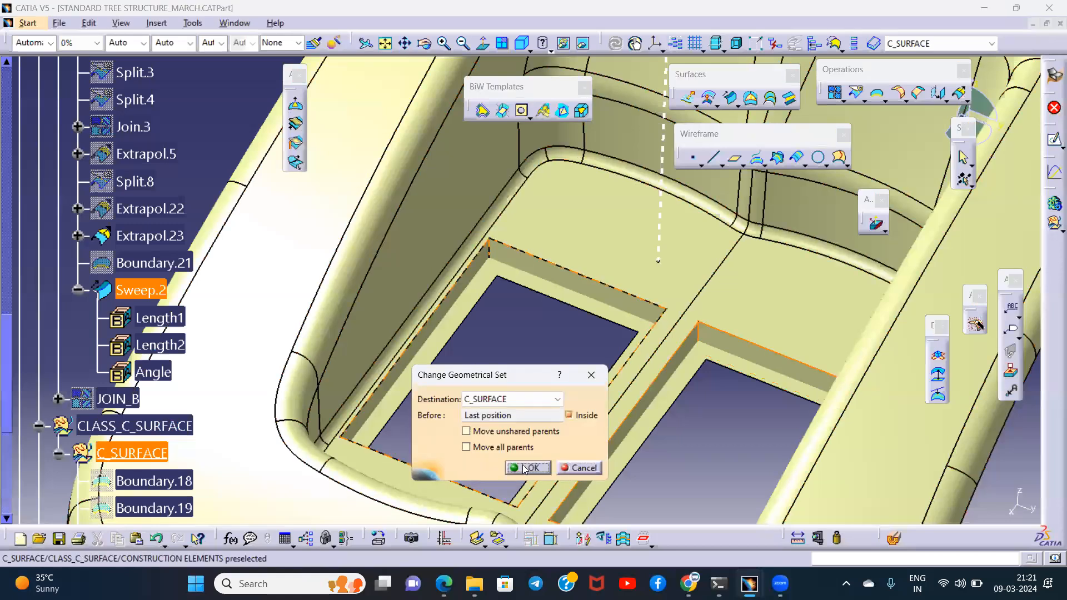
left_click(515, 465)
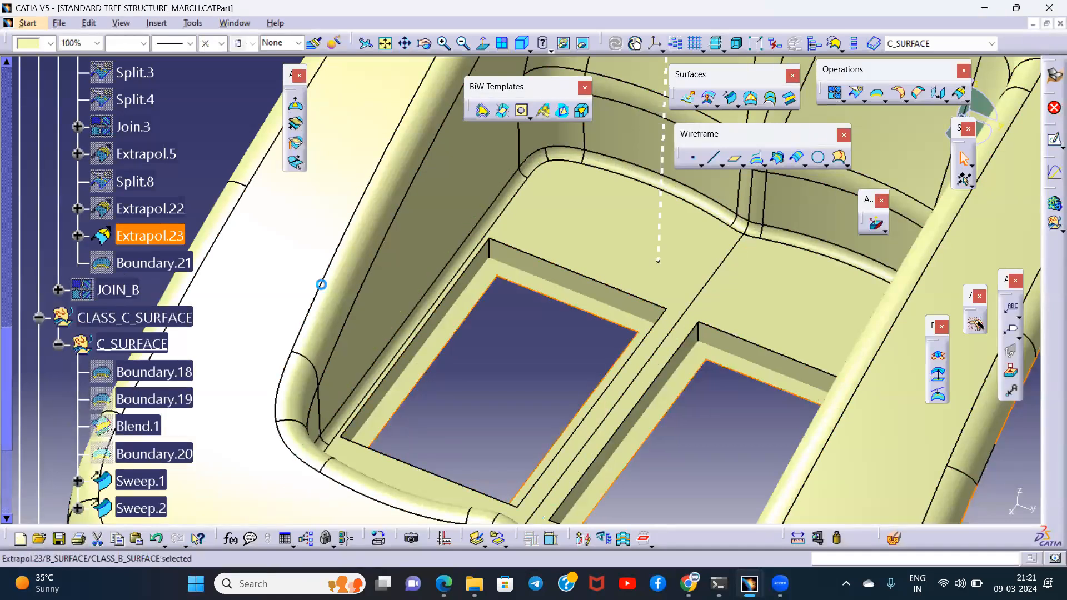
- Split the right-hand cutout's Sweep.2 using the Class B surface Extrapol.23 as cutting element
middle_click_drag(493, 356, 544, 324)
left_click(140, 340)
left_click(143, 365)
left_click(482, 357)
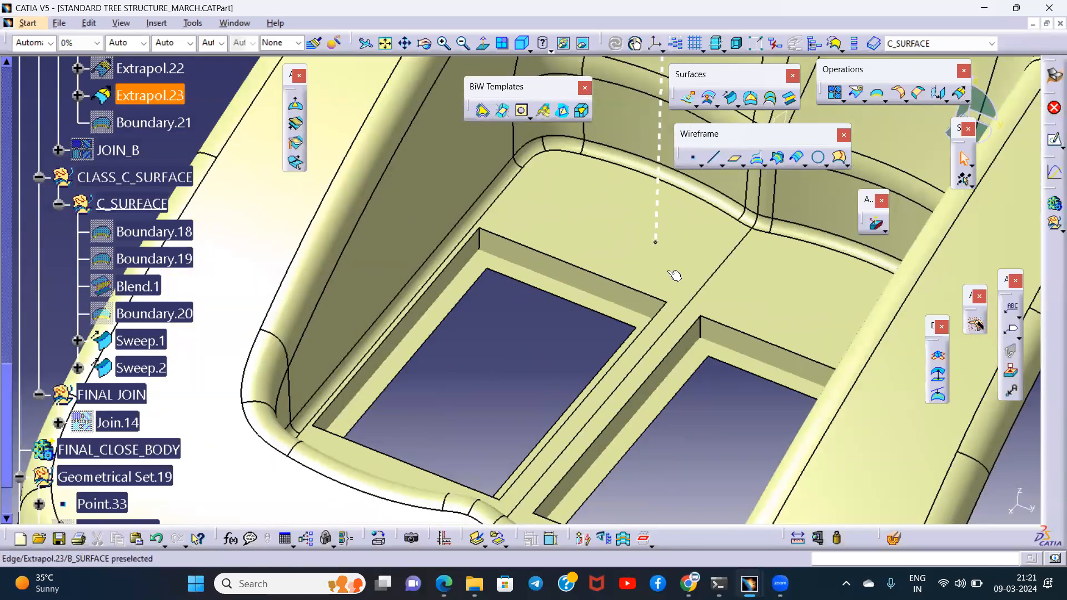
left_click(864, 100)
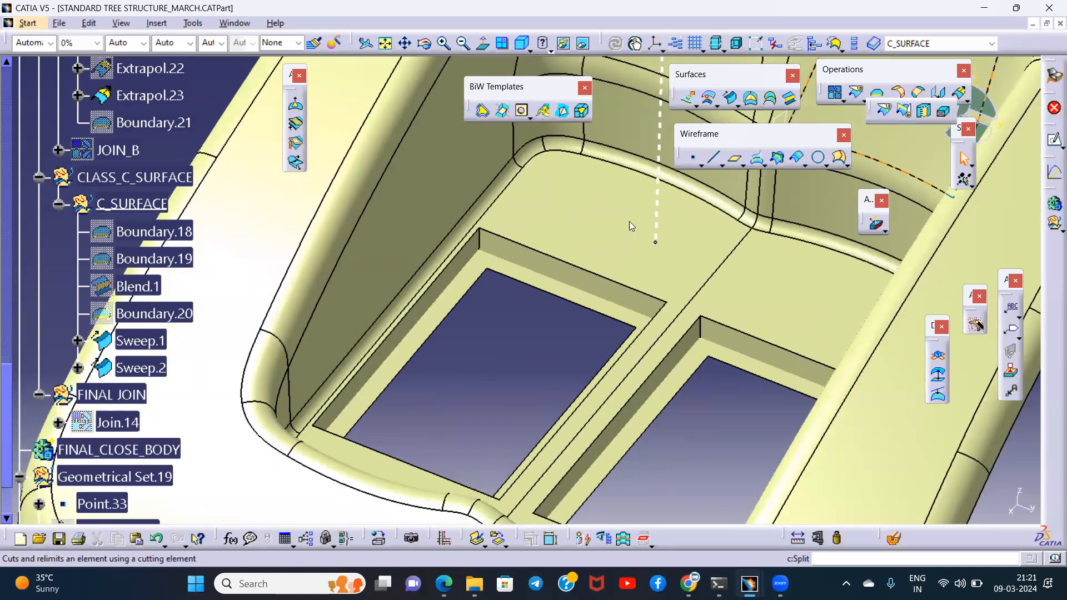
left_click(883, 110)
middle_click_drag(516, 322, 584, 299)
left_click(582, 301)
left_click(699, 287)
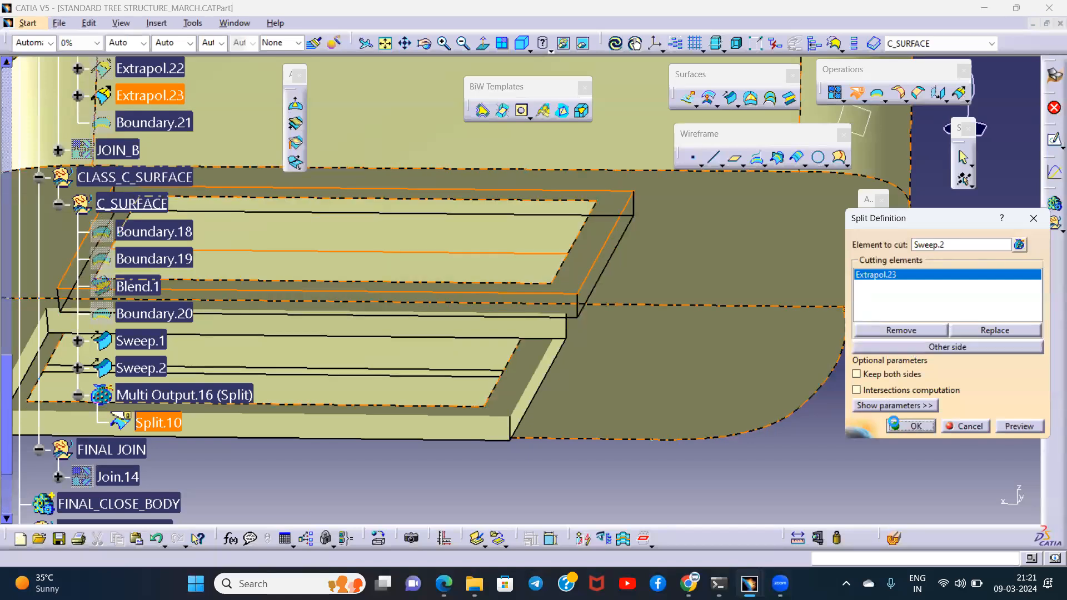
left_click(911, 426)
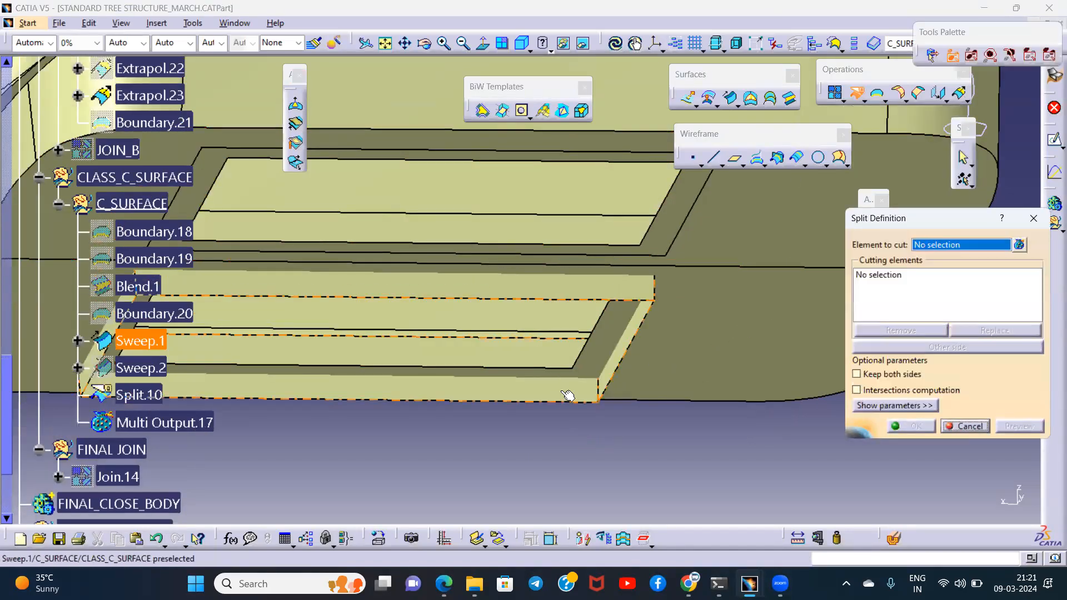
- Split the left-hand cutout's Sweep.1 with Extrapol.23, switching to the other side of the cut
left_click(607, 334)
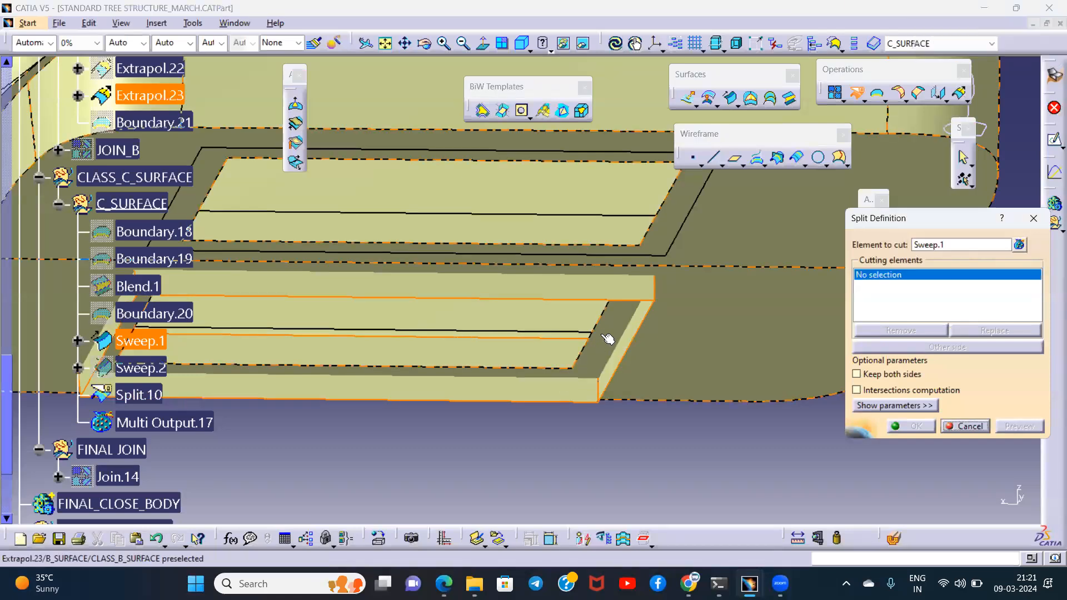
left_click(691, 334)
left_click(907, 349)
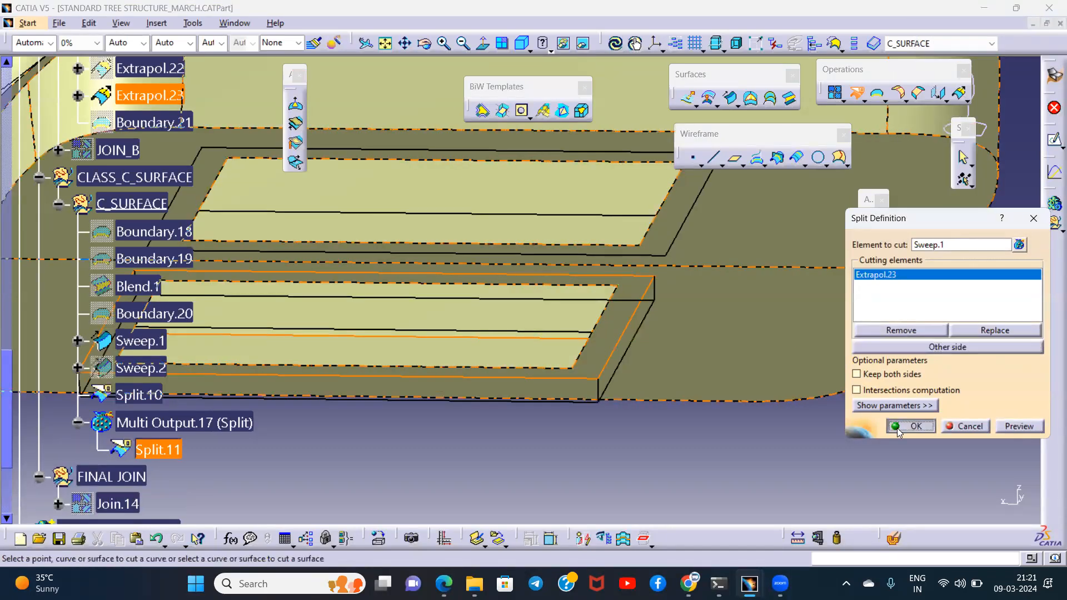
left_click(897, 430)
- Make the B_SURFACE geometrical set under CLASS_B_SURFACE the in-work object
middle_click_drag(671, 317, 700, 350)
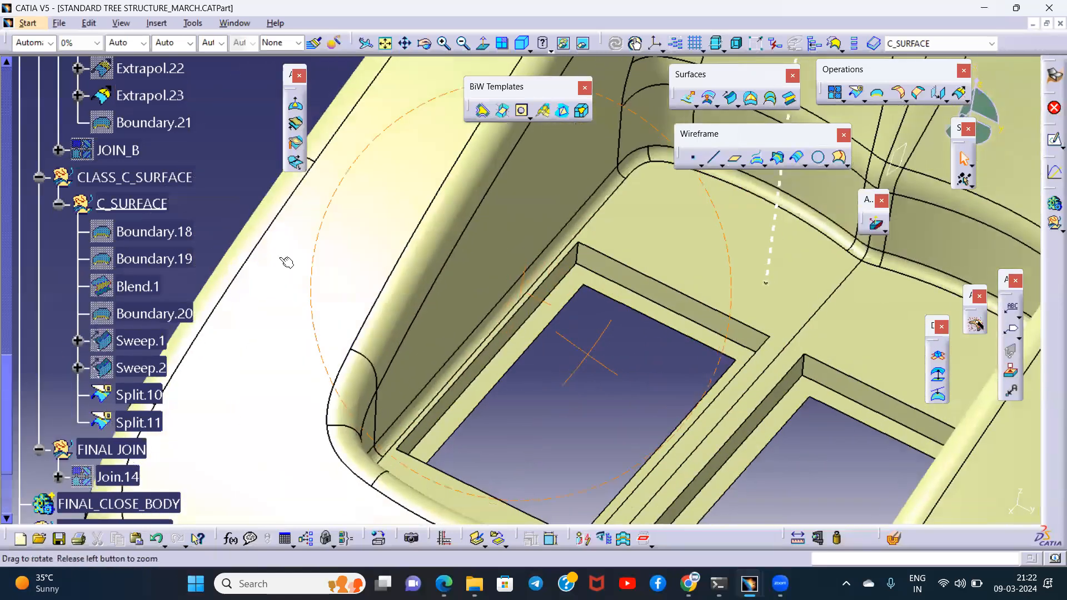
scroll(143, 208, "up", 10)
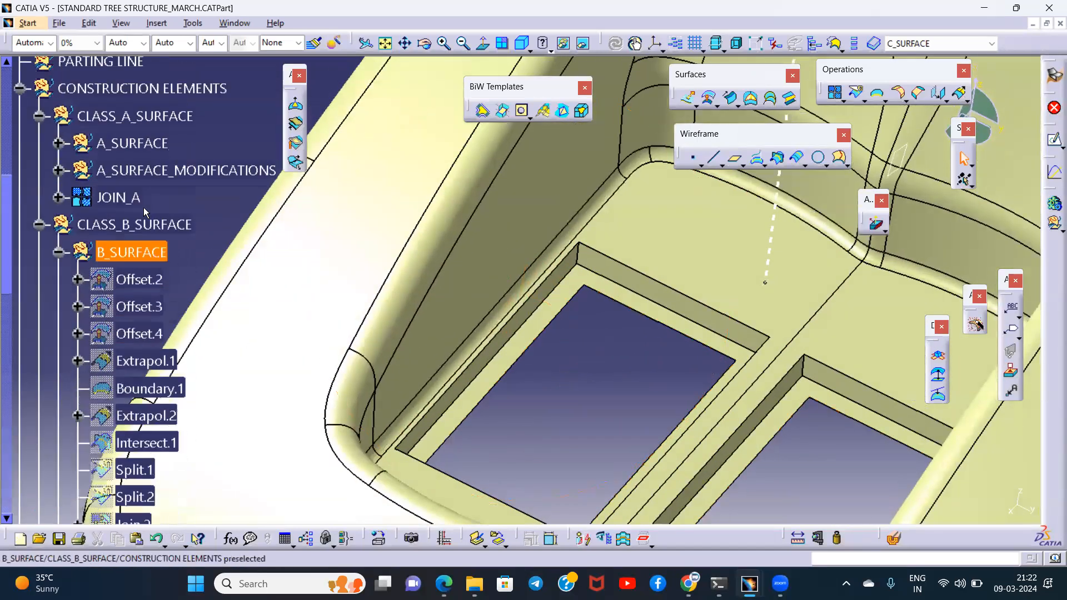
right_click(138, 251)
left_click(180, 350)
middle_click_drag(595, 345, 622, 266)
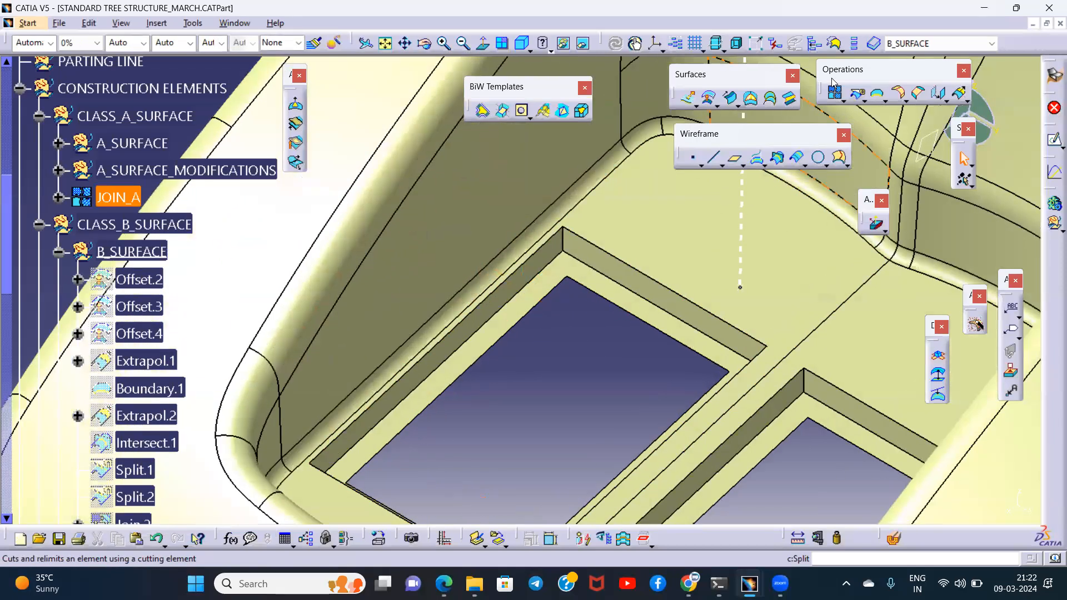
left_click(833, 84)
middle_click_drag(559, 317, 546, 219)
left_click(538, 212)
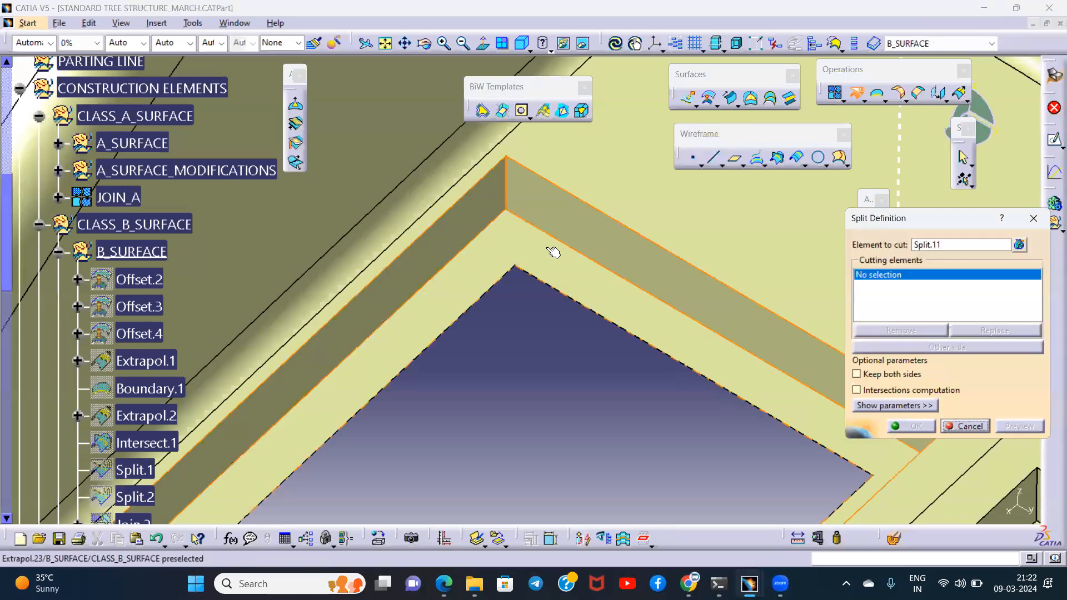
left_click(1032, 217)
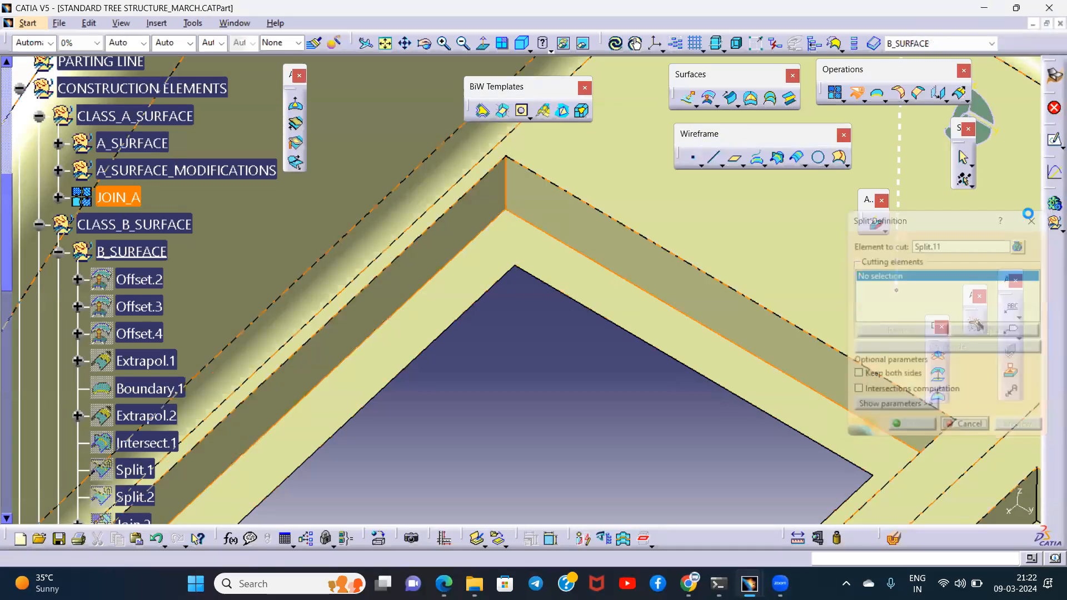
- Split Extrapol.23 with the left-hand cutout wall Split.11, switching sides to remove the Class B surface inside the cutout
left_click(776, 157)
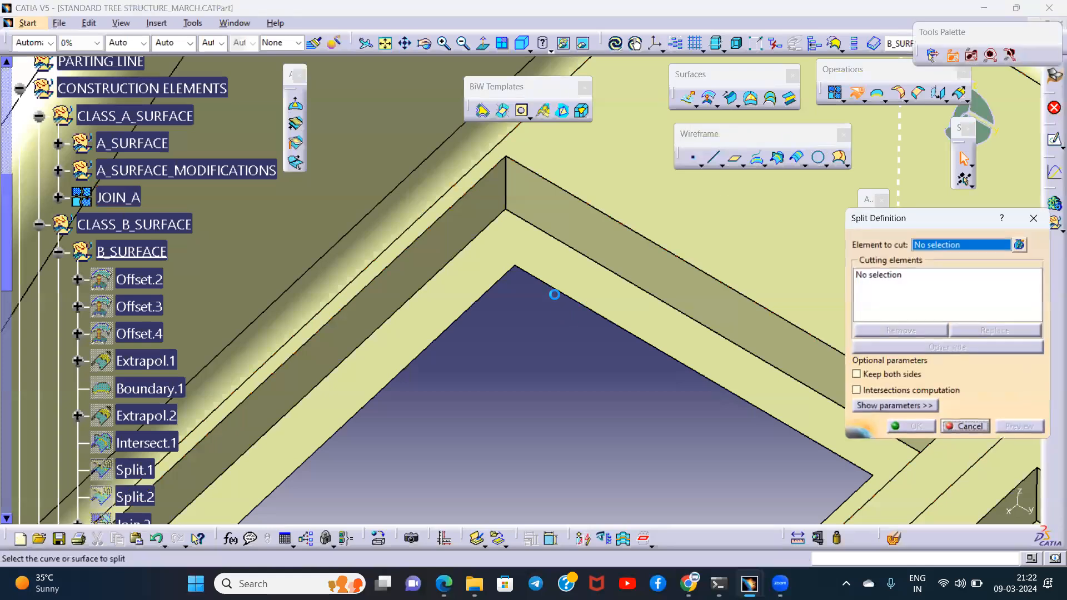
left_click(562, 259)
left_click(558, 219)
left_click(896, 346)
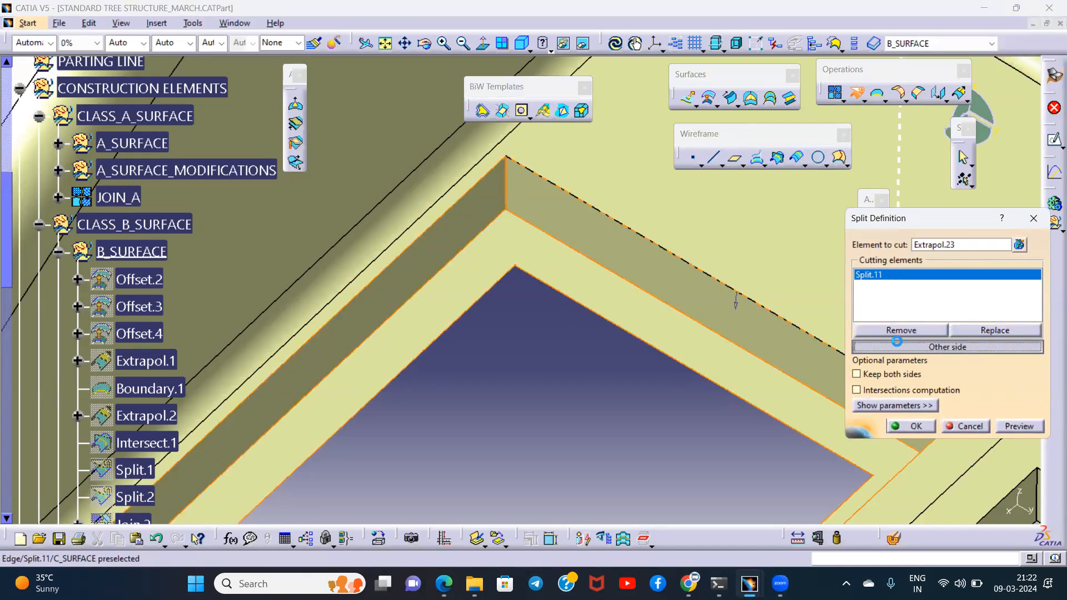
left_click(911, 426)
- Split Split.12 with the right-hand cutout wall Split.10, switching sides to remove the Class B surface inside the cutout
middle_click_drag(681, 316, 733, 239)
left_click(859, 84)
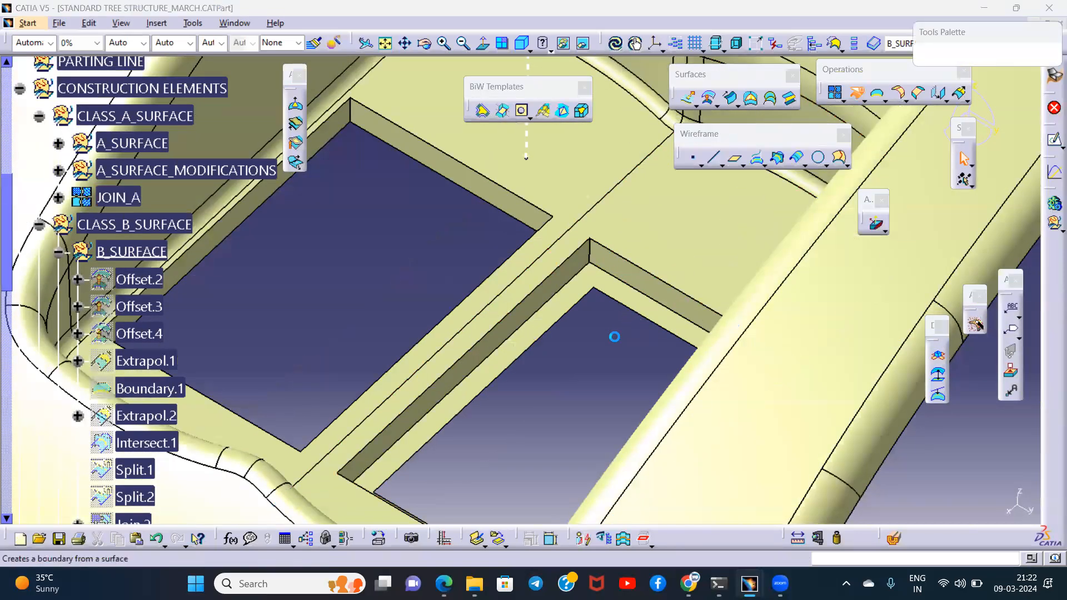
left_click(606, 270)
left_click(619, 262)
left_click(896, 347)
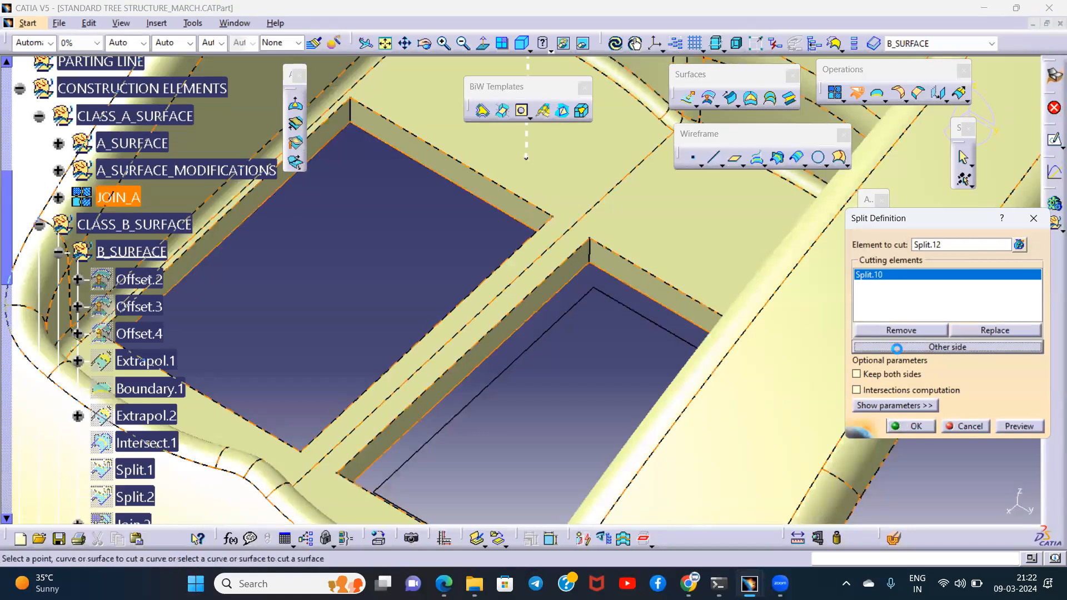
left_click(911, 427)
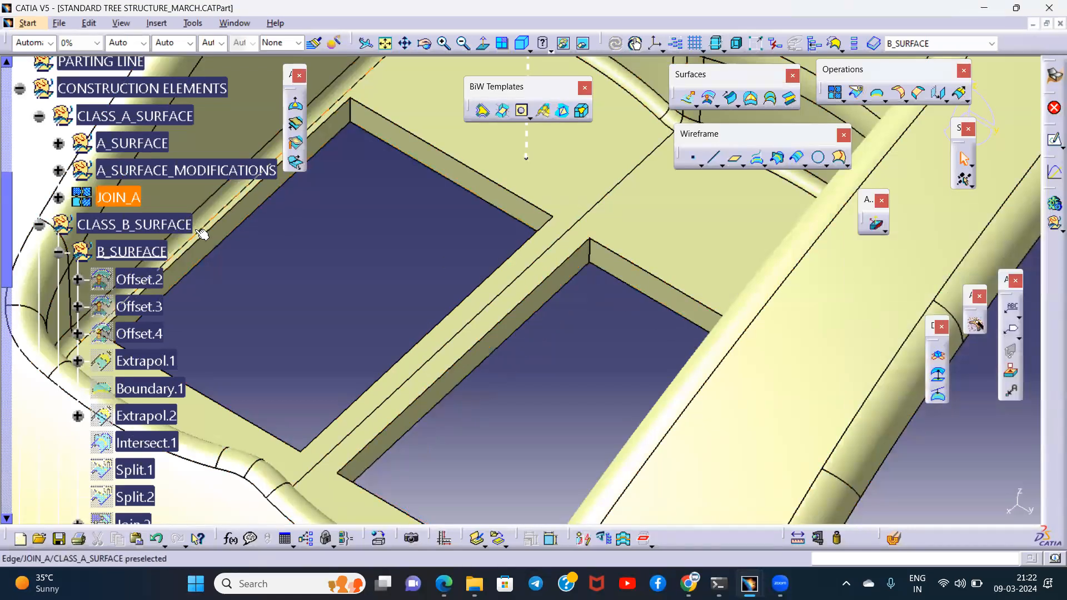
- Start a Join of the Class C cutout walls Split.10 and Split.11
scroll(145, 222, "down", 12)
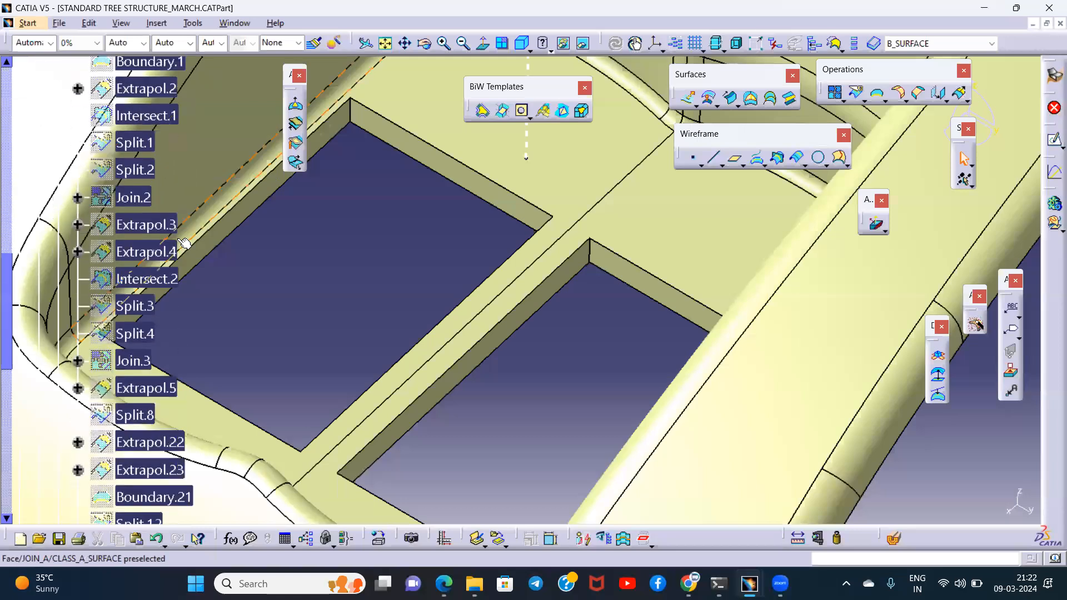
scroll(184, 253, "down", 3)
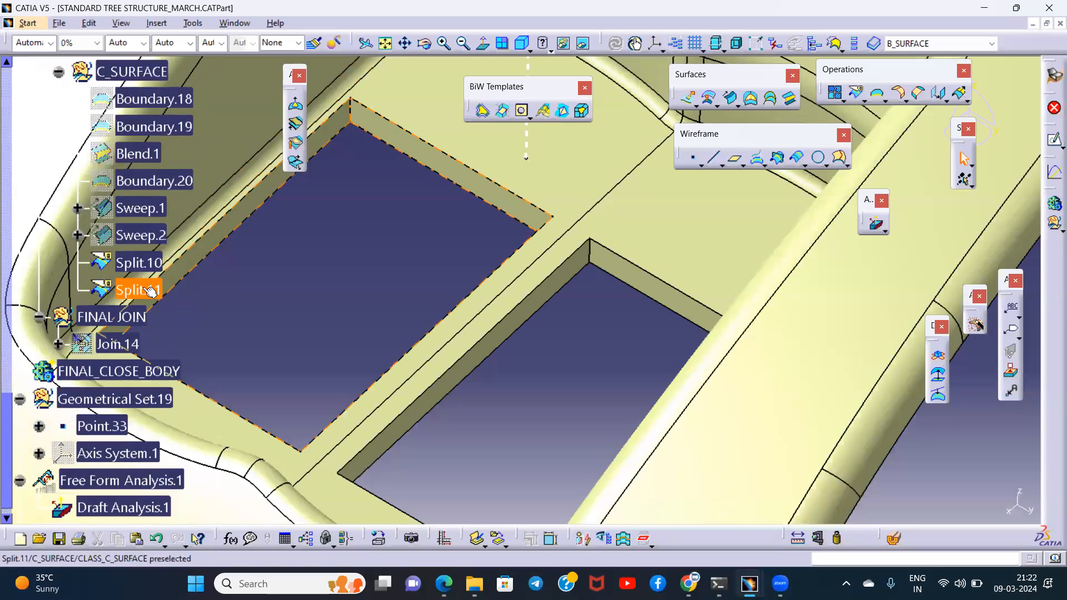
left_click(146, 290)
left_click(153, 267, "ctrl")
middle_click_drag(420, 254, 451, 354, "ctrl")
left_click(835, 93)
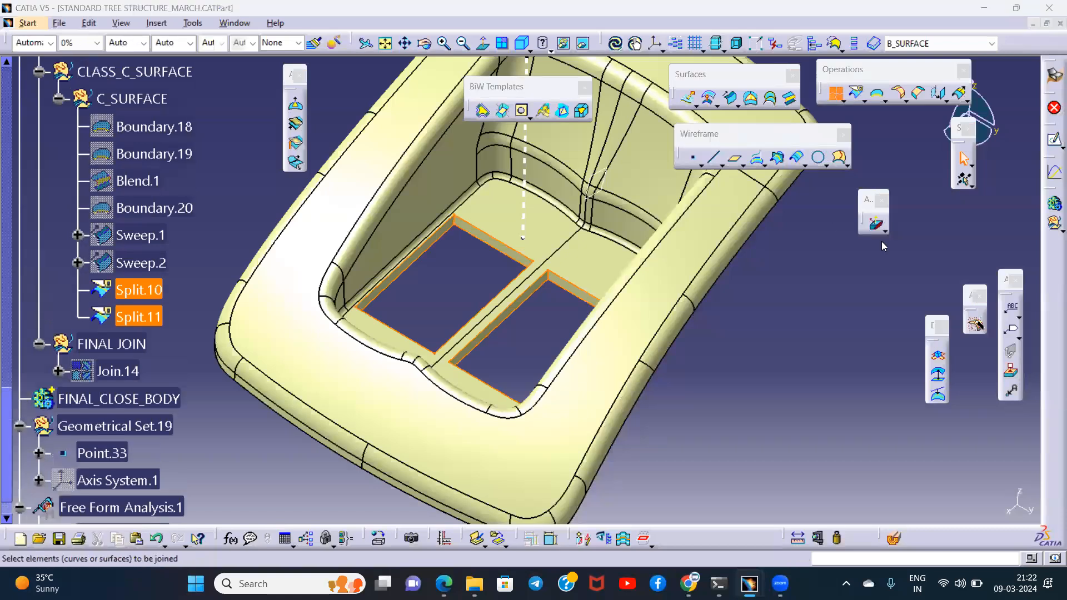
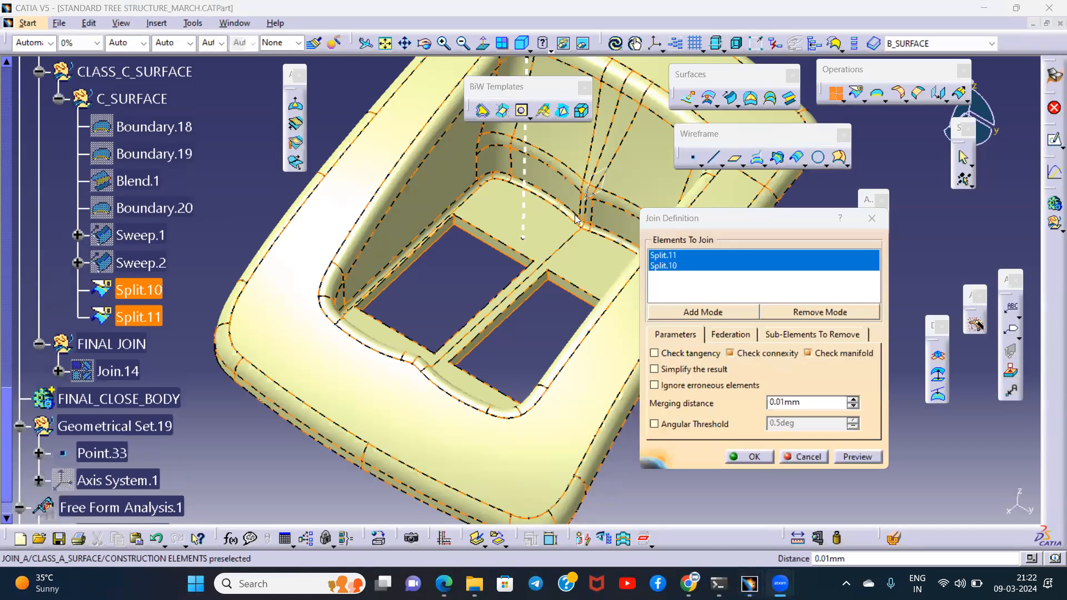
- Complete the join of Split.10 and Split.11 with the connexity check turned off
left_click(751, 457)
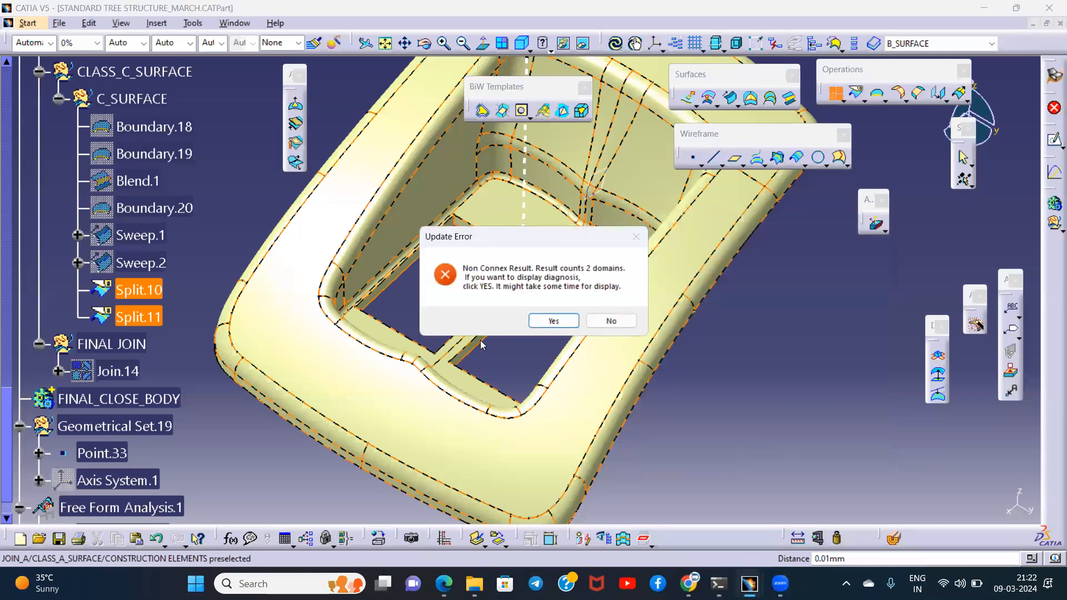
left_click(548, 318)
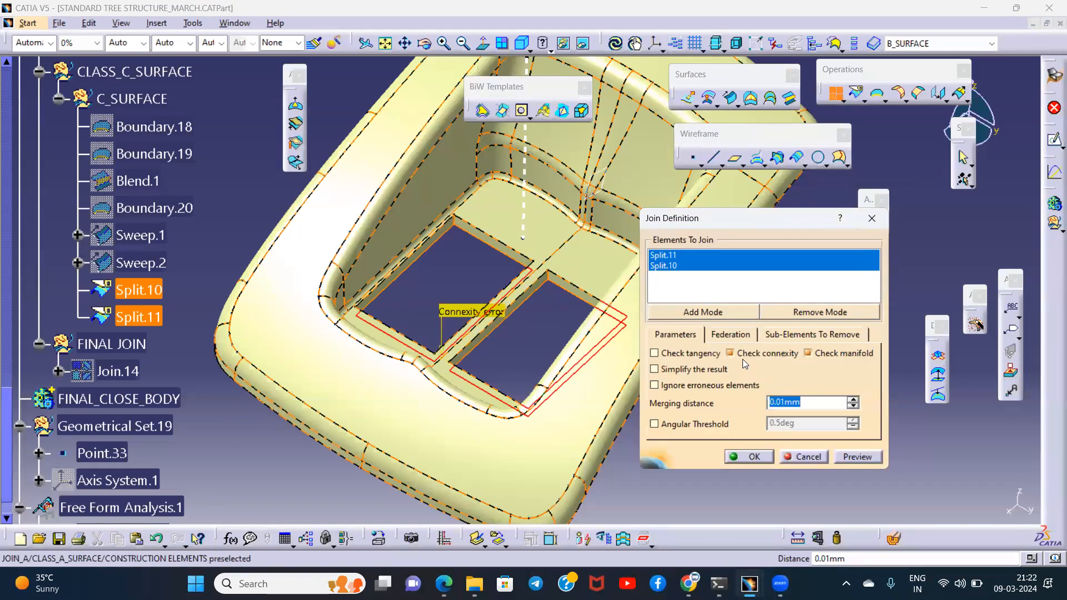
left_click(746, 354)
left_click(753, 457)
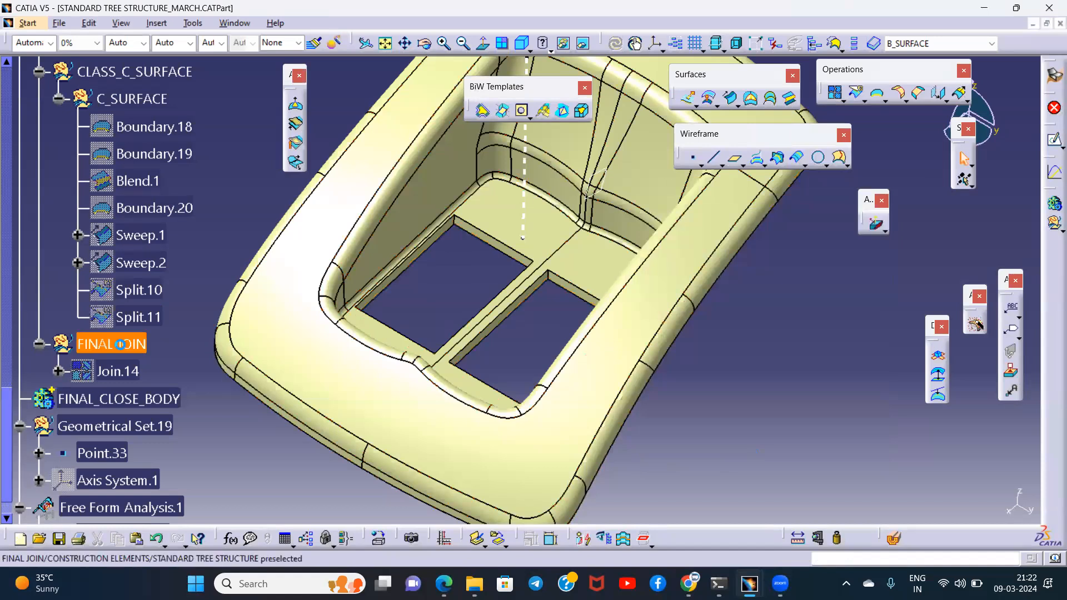
- Move the new cutout wall join Join.15 from B_SURFACE into the CLASS_C_SURFACE geometrical set
scroll(153, 261, "up", 2)
scroll(153, 261, "up", 3)
left_click(139, 158)
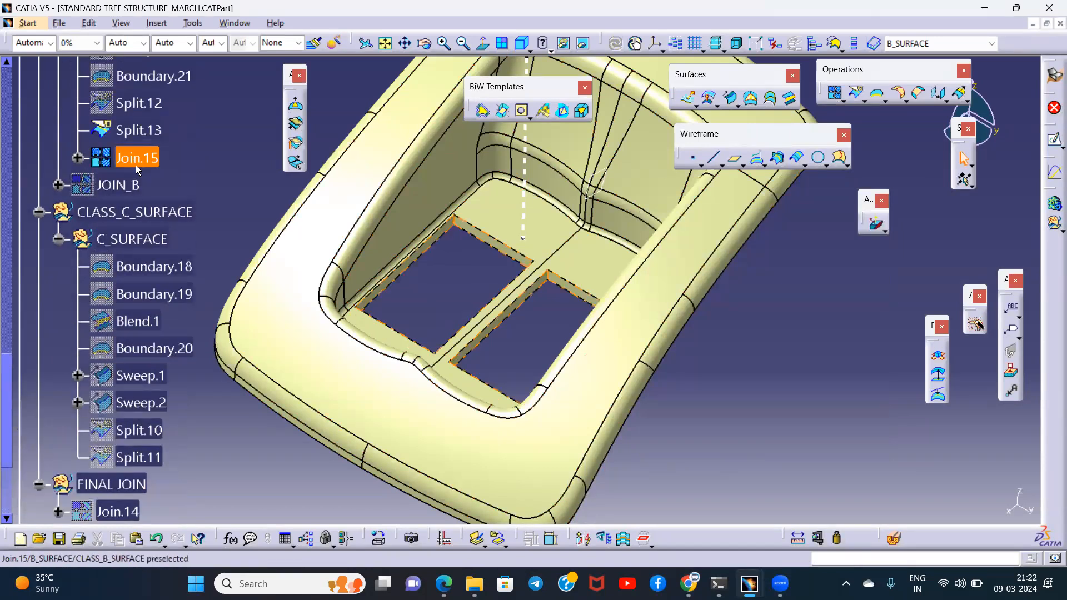
right_click(140, 160)
mouse_move(223, 432)
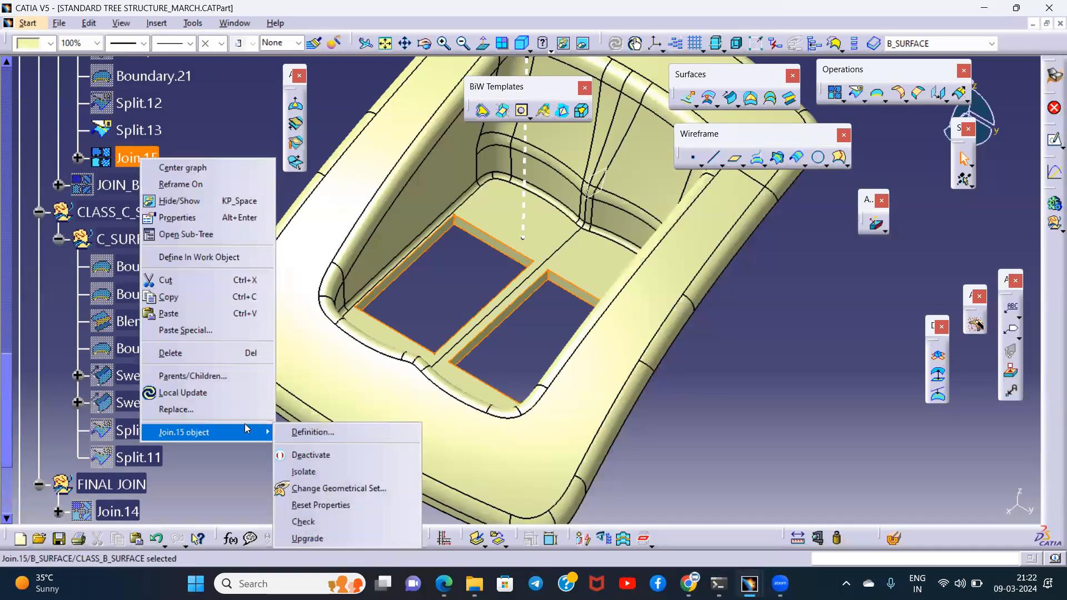
left_click(333, 489)
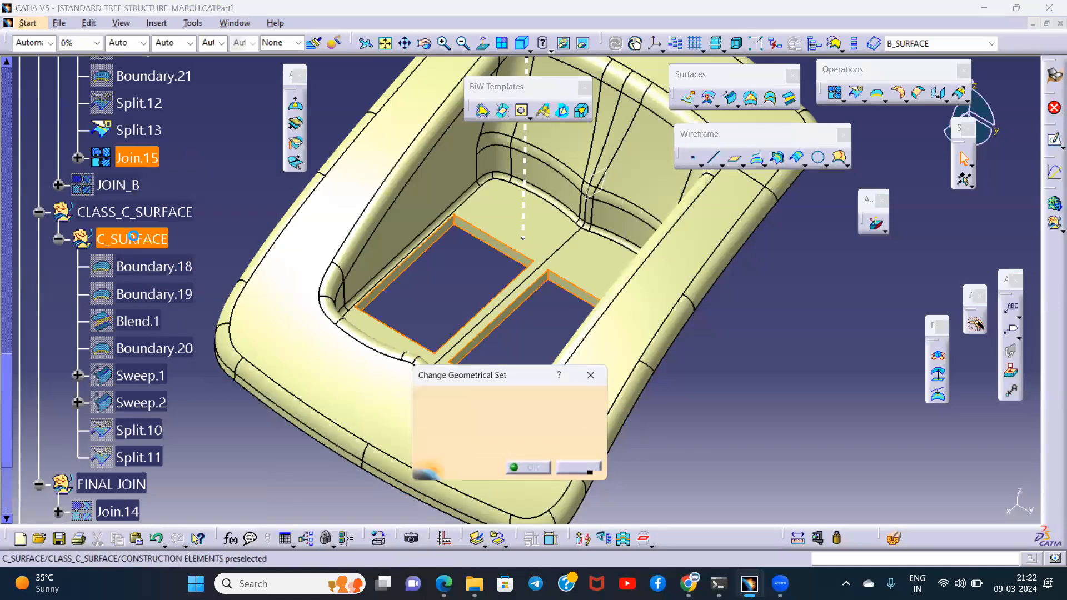
left_click(147, 212)
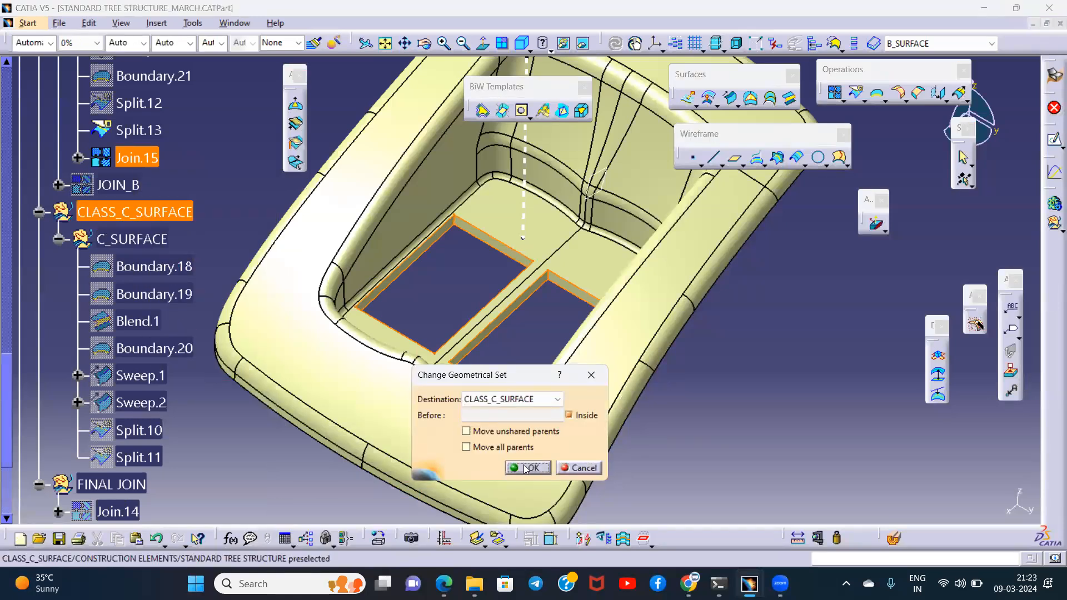
left_click(527, 467)
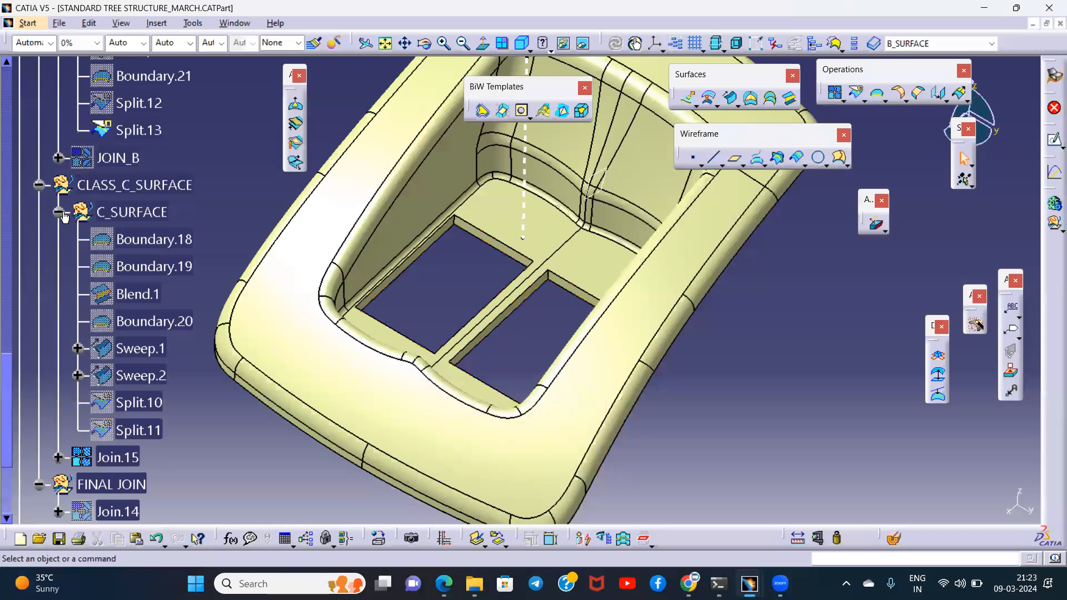
- Collapse the C_SURFACE set in the tree and delete the old JOIN_B under CLASS_B_SURFACE
left_click(59, 213)
scroll(207, 232, "up", 3)
left_click(132, 222)
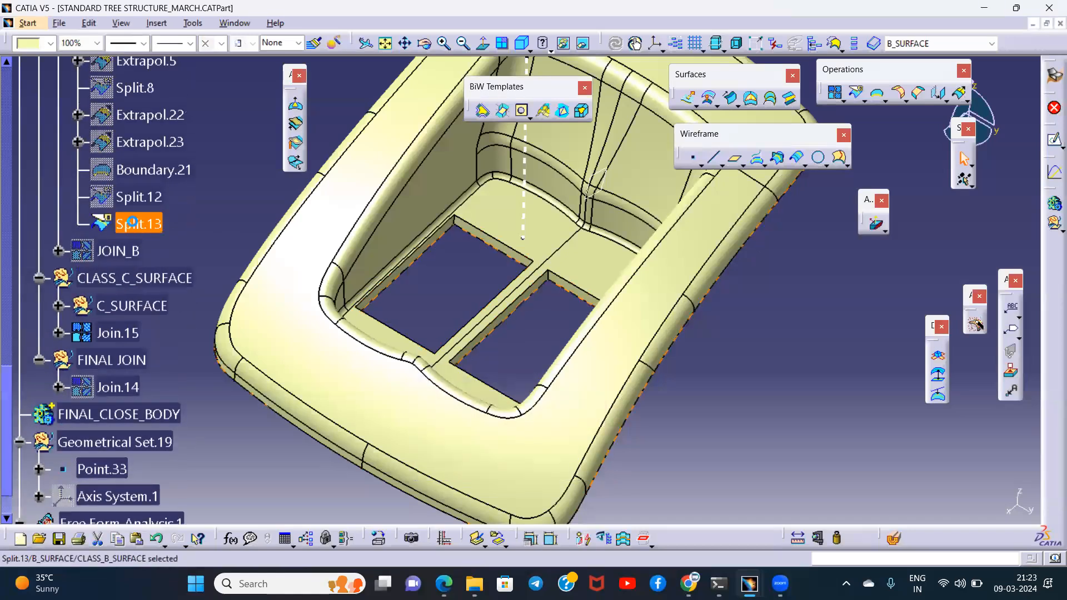
right_click(114, 251)
left_click(145, 443)
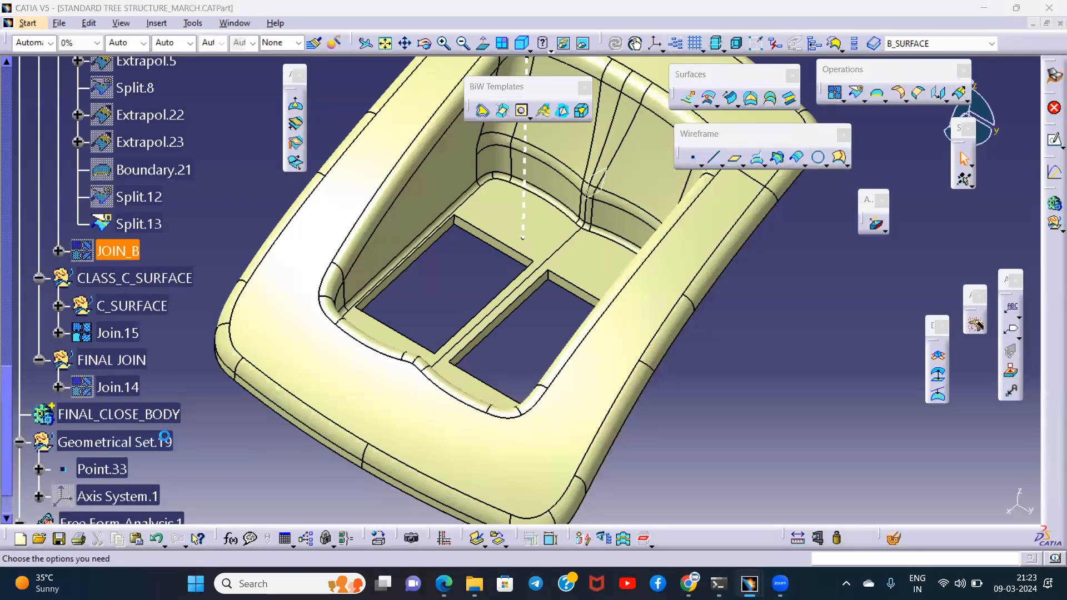
left_click(732, 358)
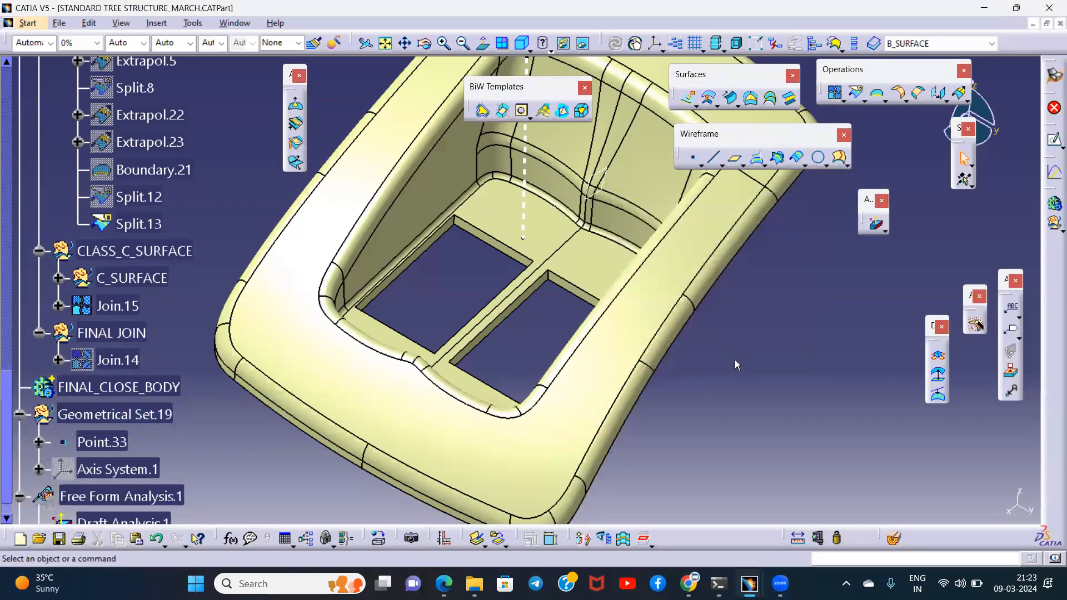
- Create a Join of Split.13 alone in B_SURFACE with a merging distance of 0.01 mm
left_click(144, 224)
middle_click_drag(489, 200, 483, 293)
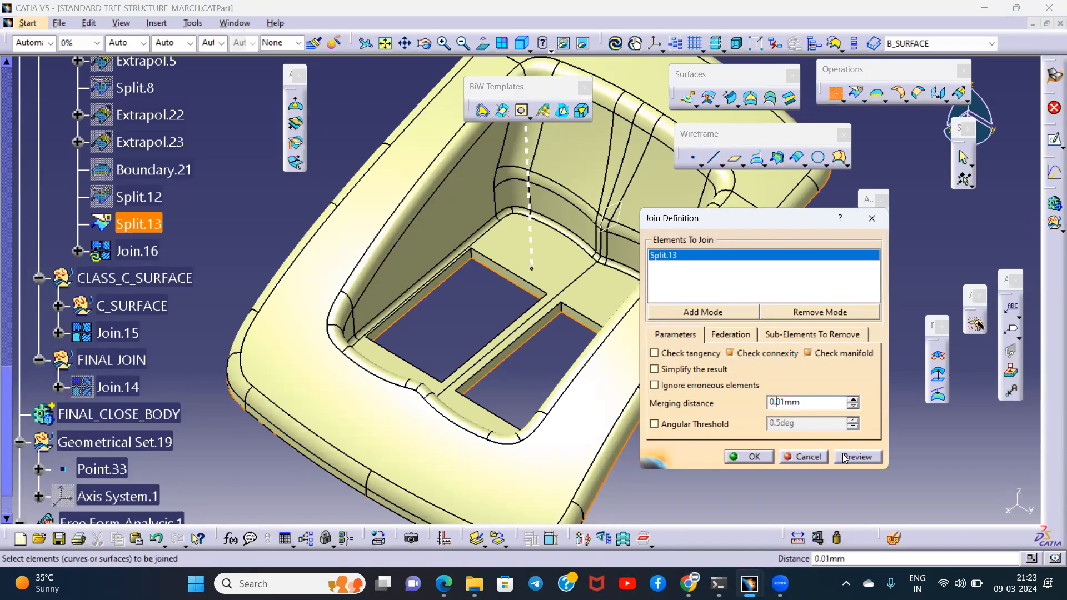
left_click(749, 456)
- Rename the new Class B join as JOIN_B
left_click(161, 251)
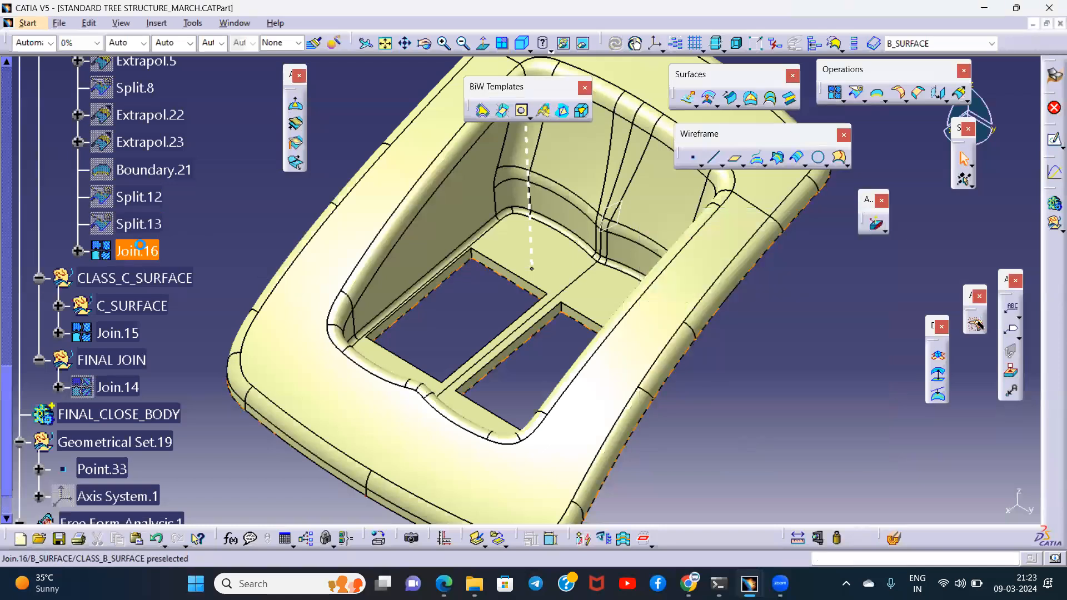
right_click(162, 252)
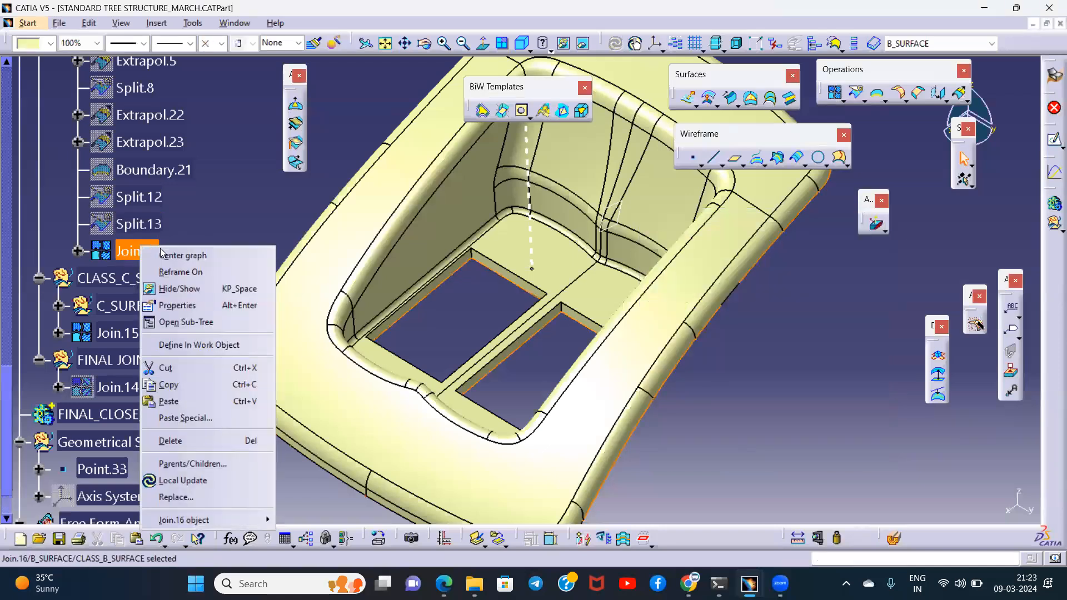
left_click(189, 304)
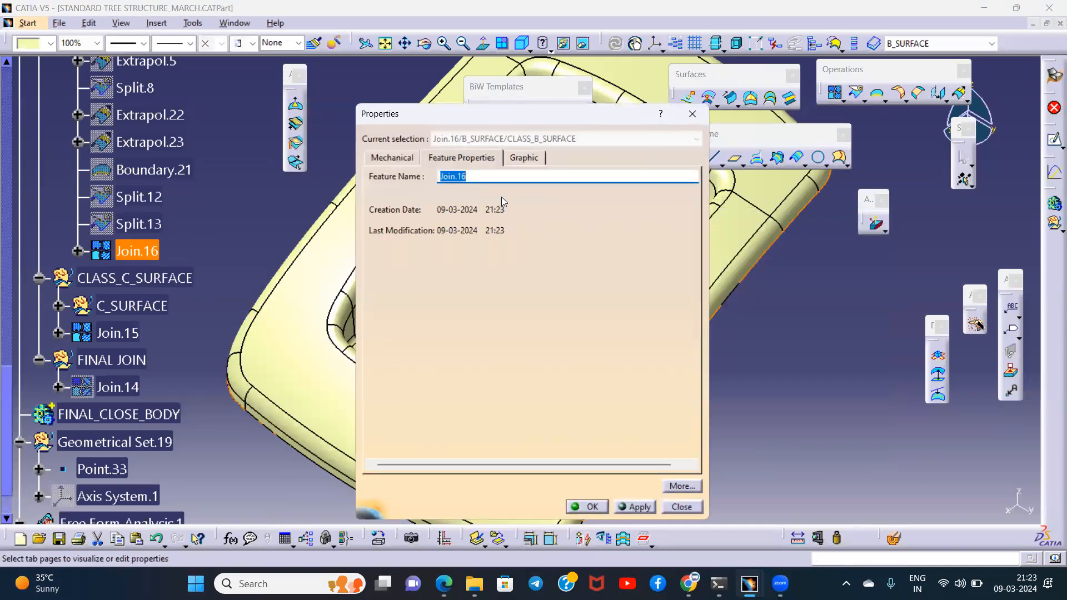
type("JOIN_B")
key("Return")
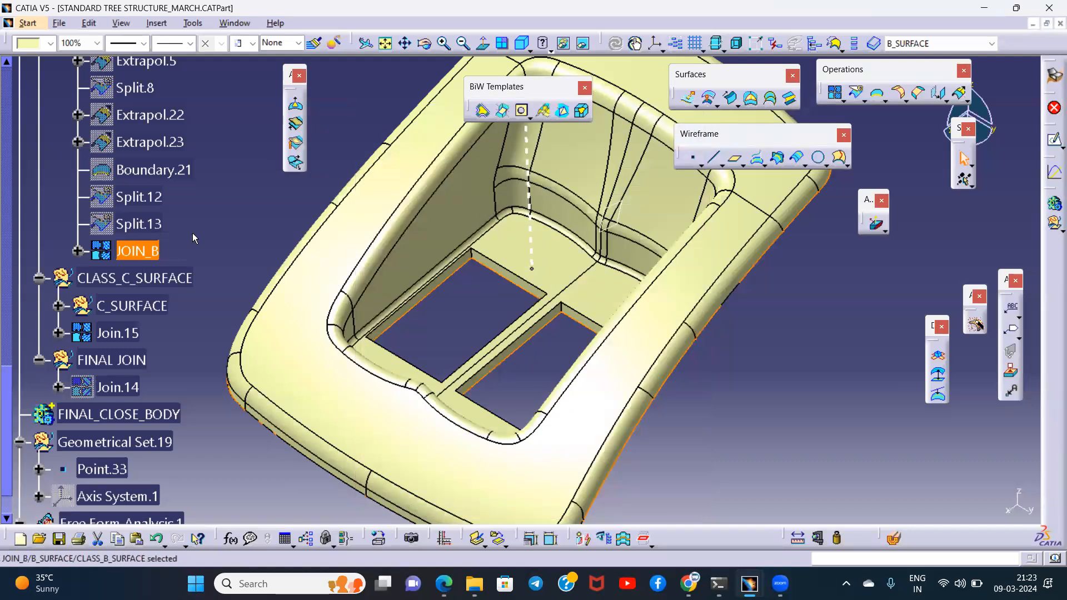
- Rename the cutout wall join under CLASS_C_SURFACE as JOIN_C
right_click(129, 334)
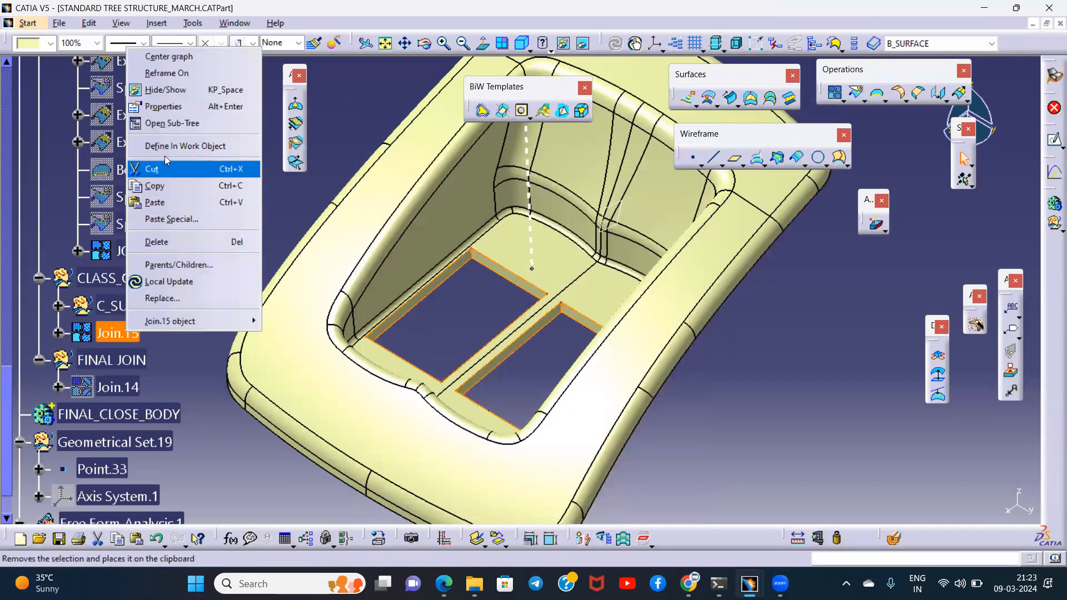
left_click(169, 106)
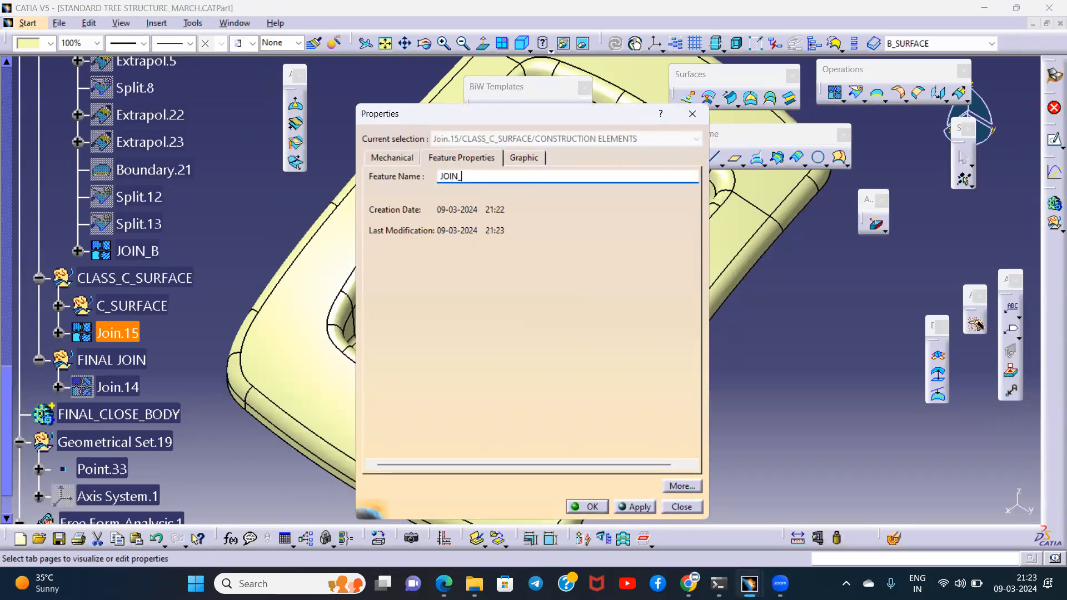
key("Return")
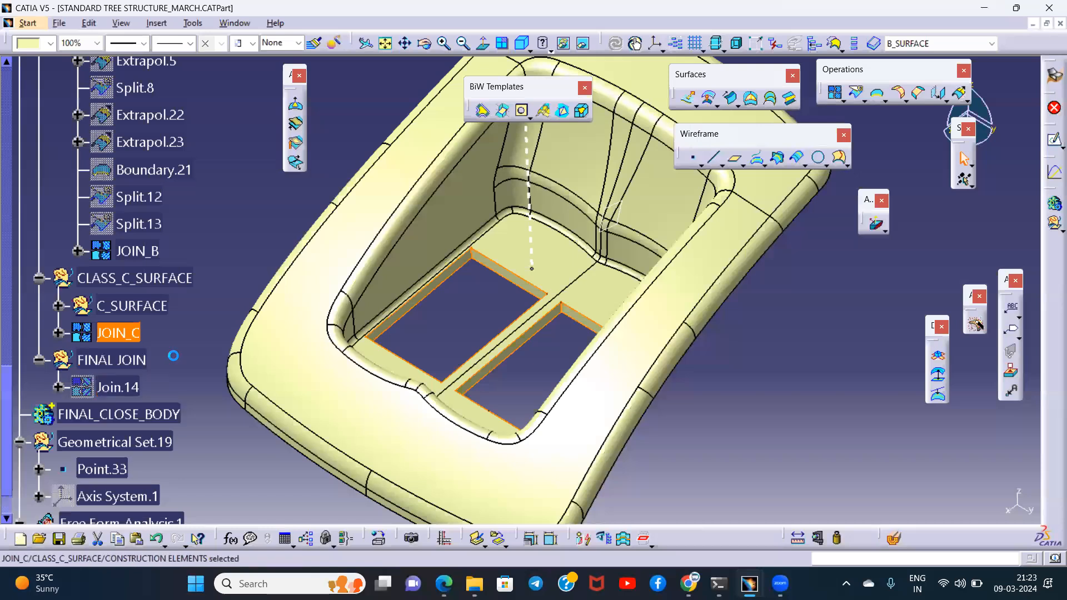
- Delete the old Join.14 under FINAL JOIN and make FINAL JOIN the in-work object
right_click(123, 386)
left_click(161, 289)
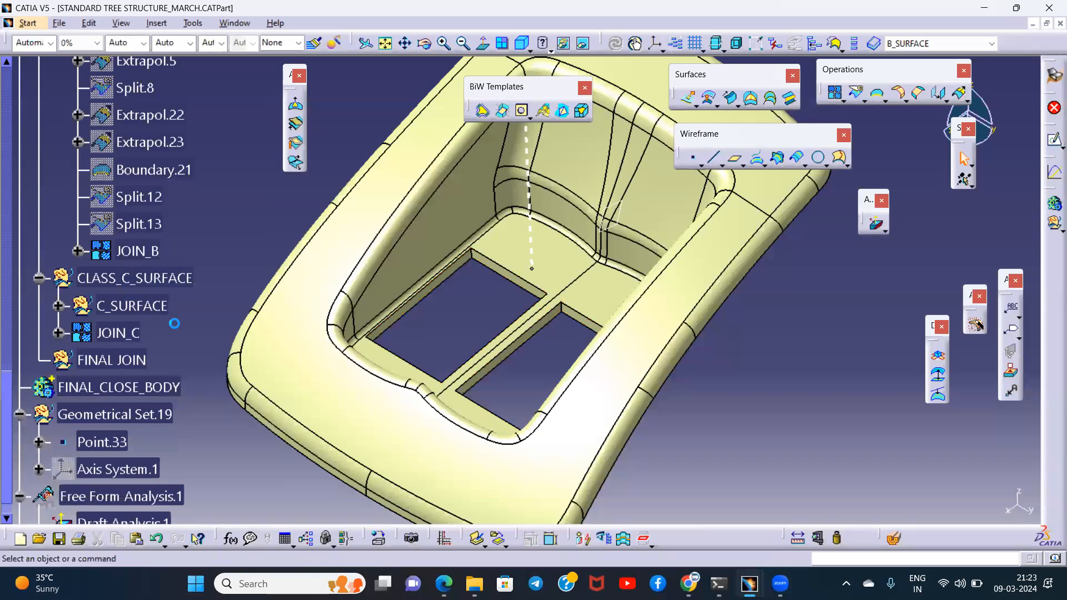
right_click(112, 362)
left_click(166, 172)
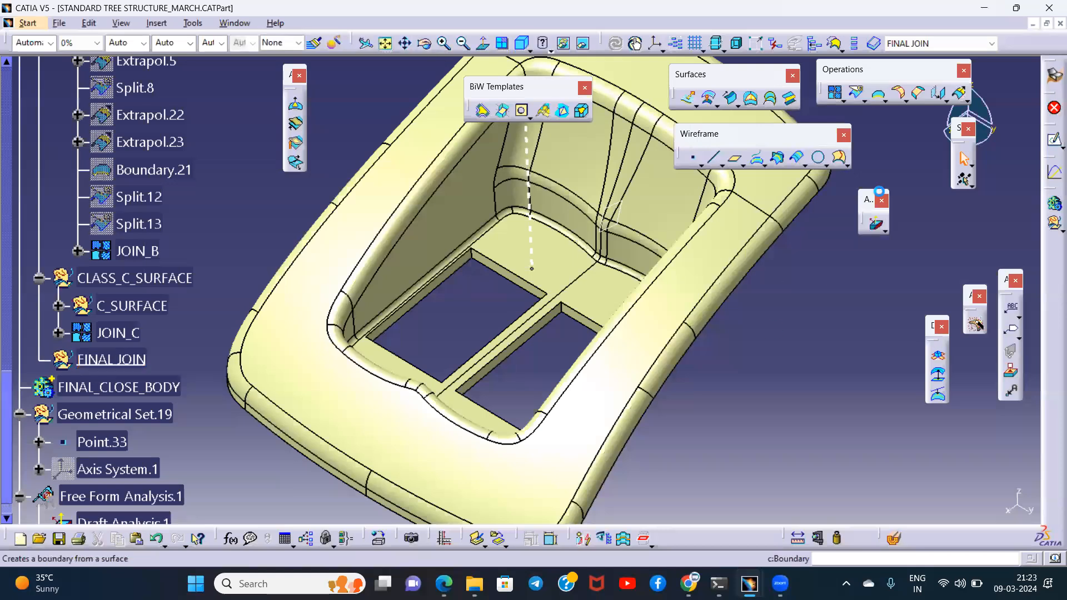
- Join JOIN_C, JOIN_B and JOIN_A in the FINAL JOIN set with a merging distance of 0.001 mm
left_click(835, 93)
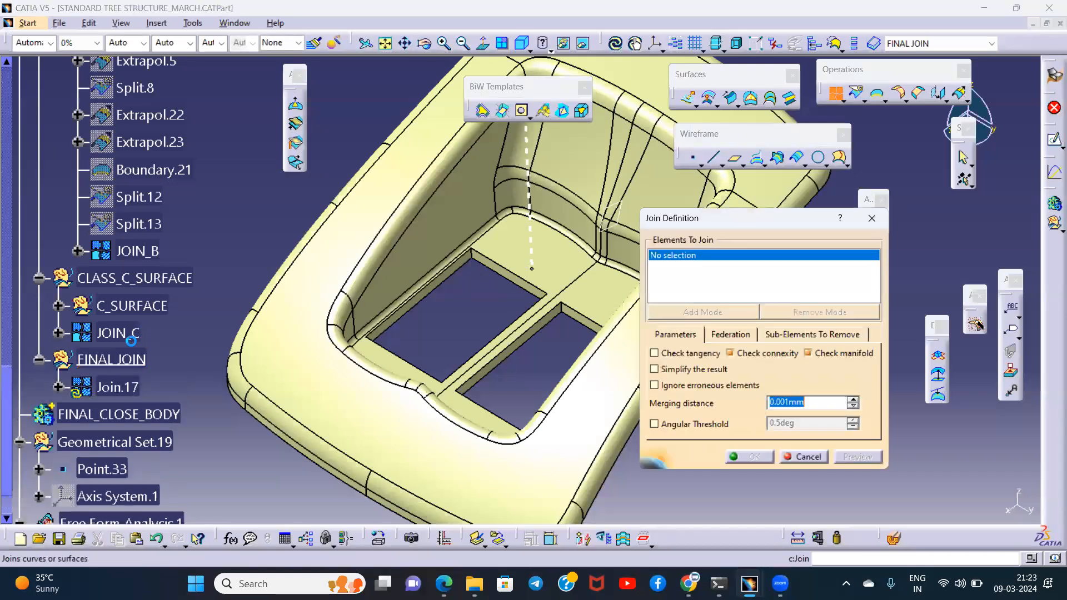
left_click(118, 333)
left_click(141, 246)
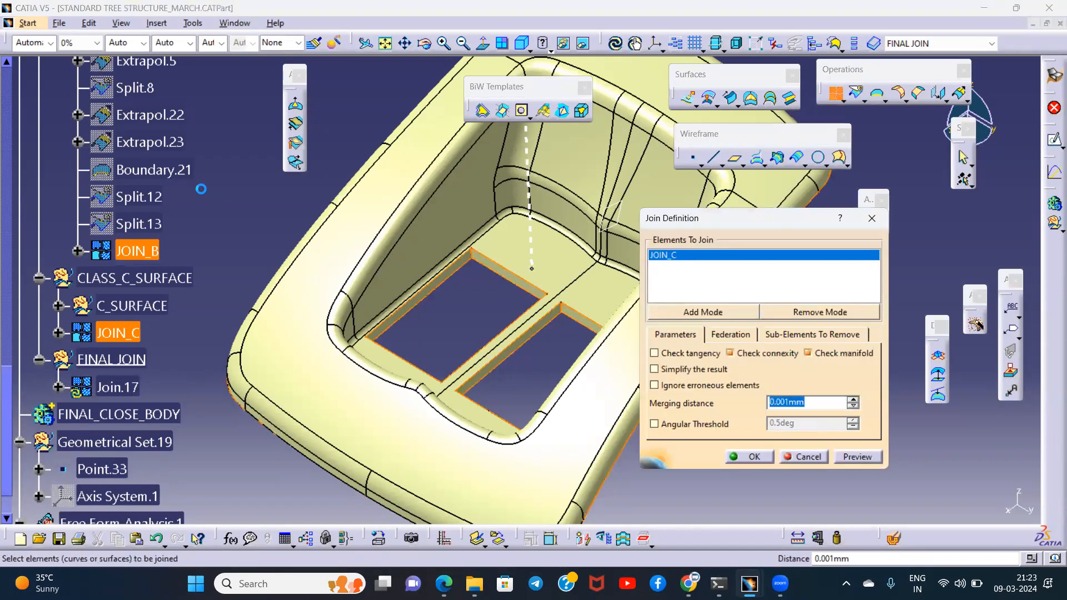
scroll(201, 188, "up", 10)
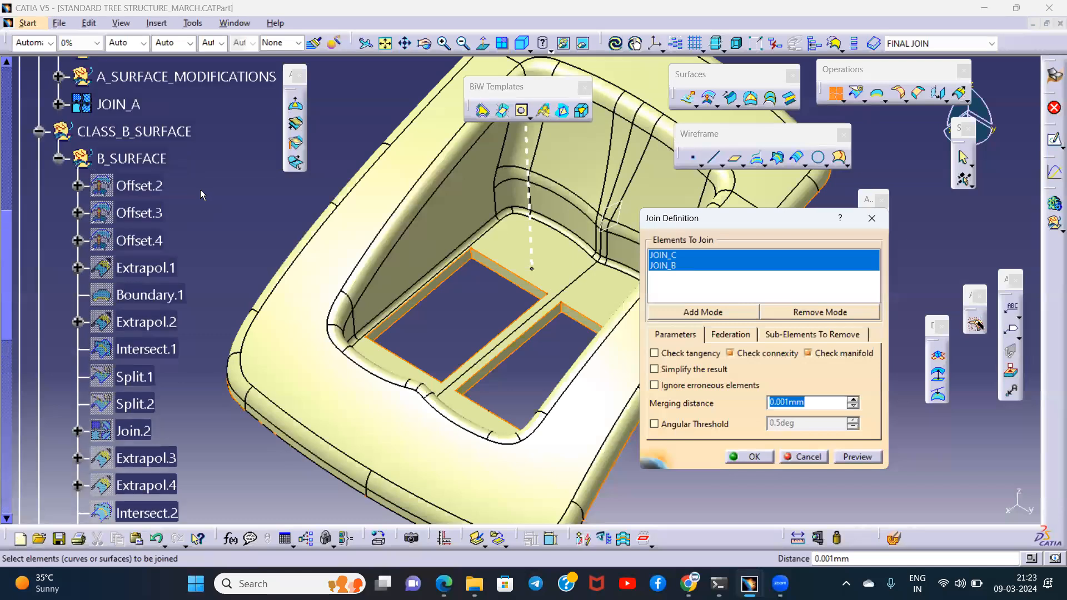
scroll(200, 189, "up", 2)
left_click(118, 151)
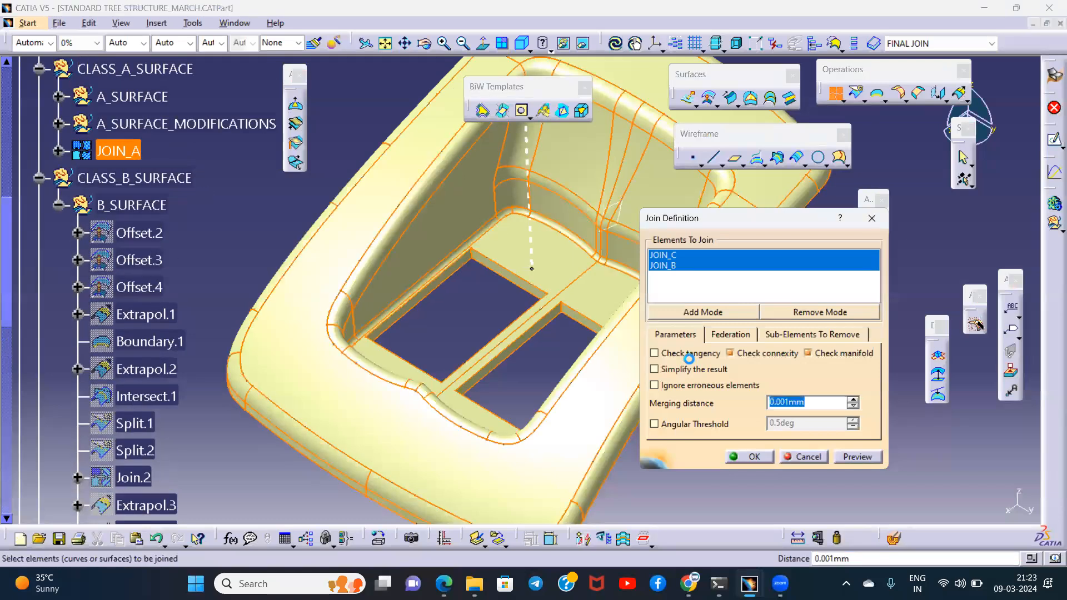
left_click(843, 461)
left_click(756, 456)
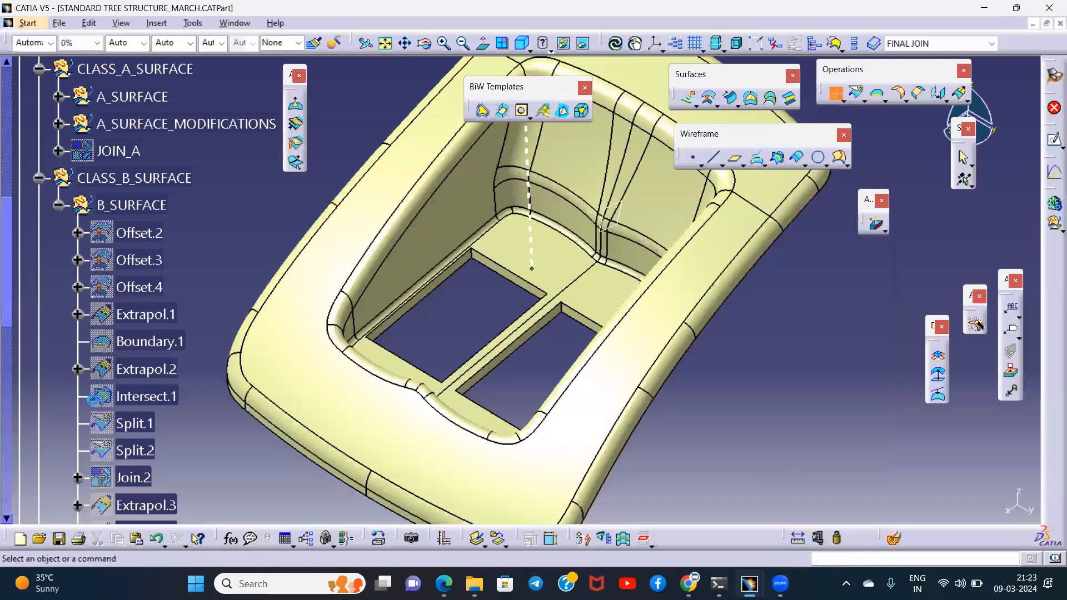
- Try to extract a boundary from the final join Join.17 to check it for open edges
scroll(135, 345, "down", 7)
left_click(117, 387)
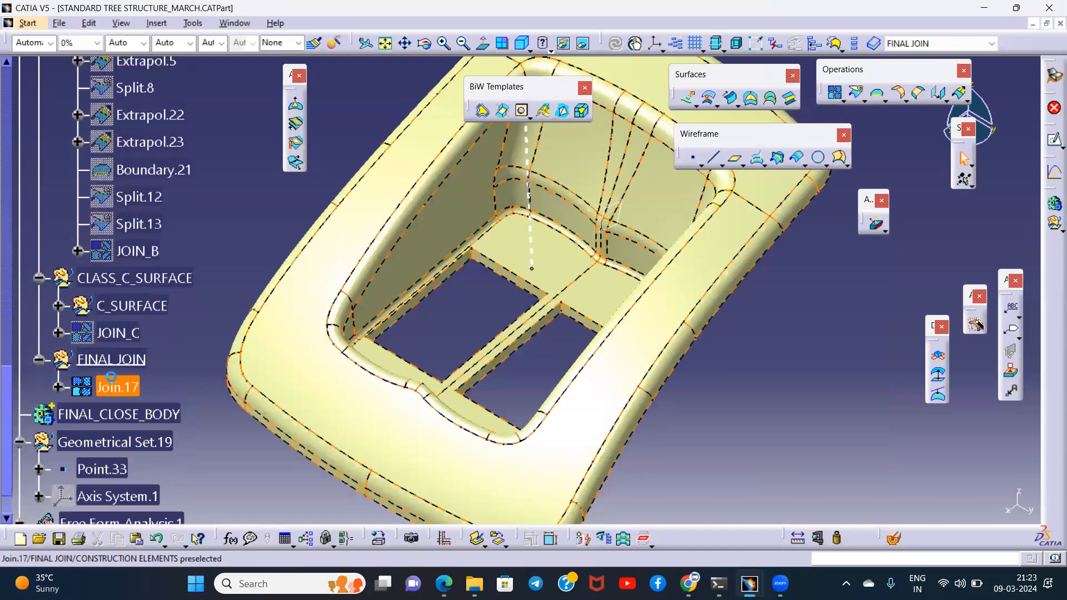
left_click(878, 94)
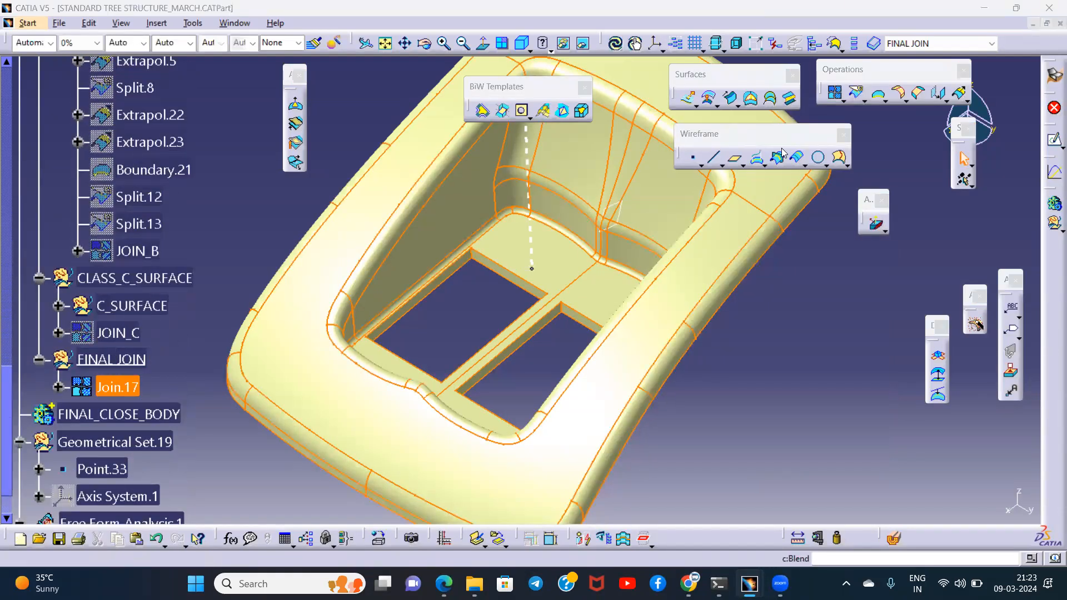
left_click(631, 330)
left_click(806, 324)
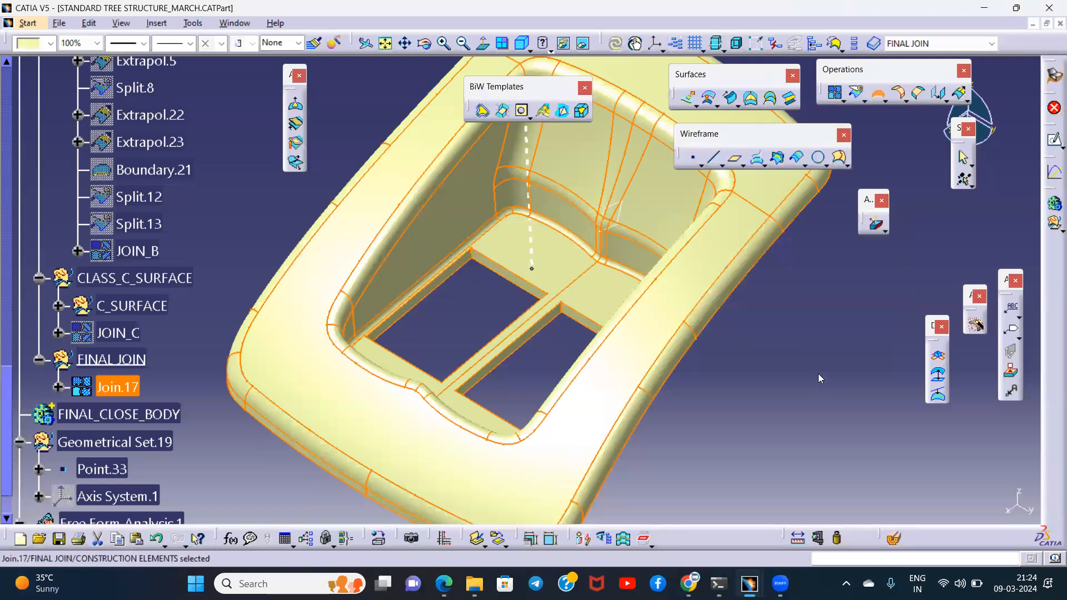
- Run a draft analysis on the final join Join.17, using the compass aligned with the dashed axis line as direction, and inspect the cutout walls
middle_click_drag(769, 290, 856, 262)
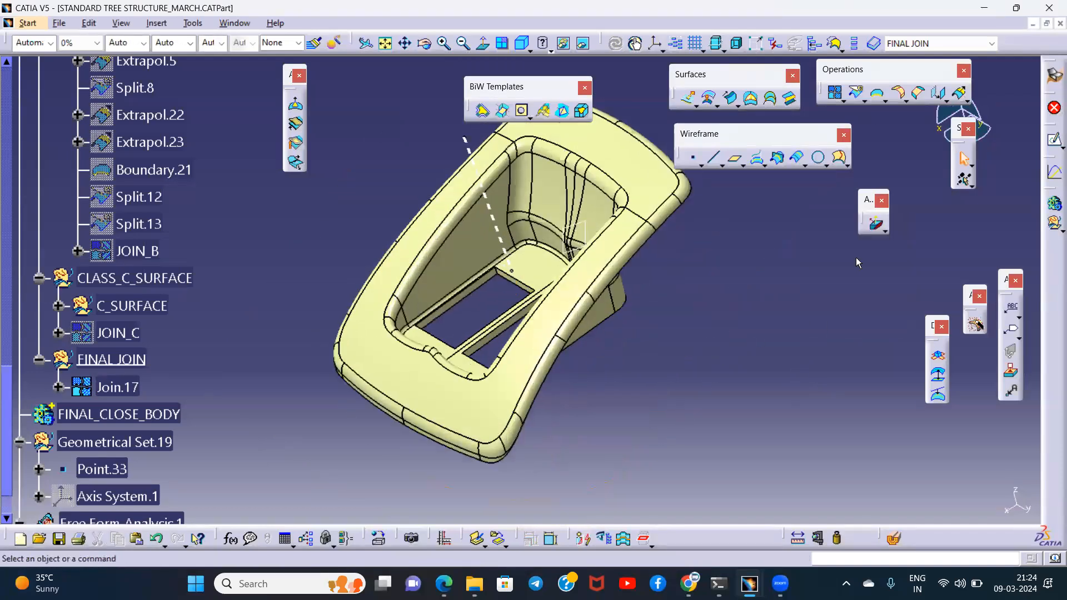
left_click(875, 228)
mouse_move(652, 343)
middle_mouse_down()
mouse_move(661, 412)
mouse_move(654, 357)
middle_mouse_up()
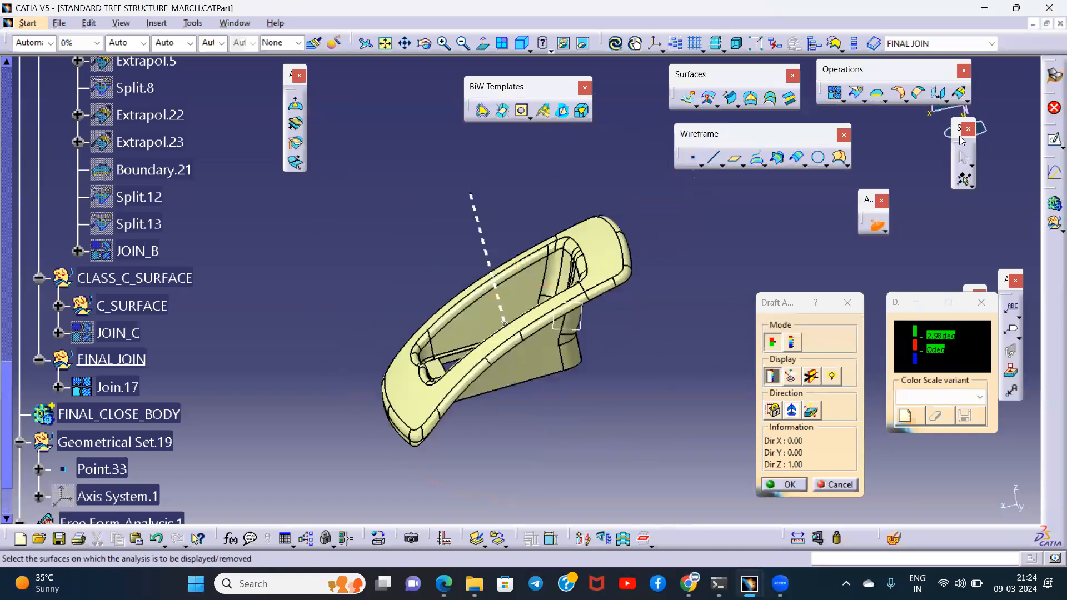
left_click_drag(898, 163, 828, 187)
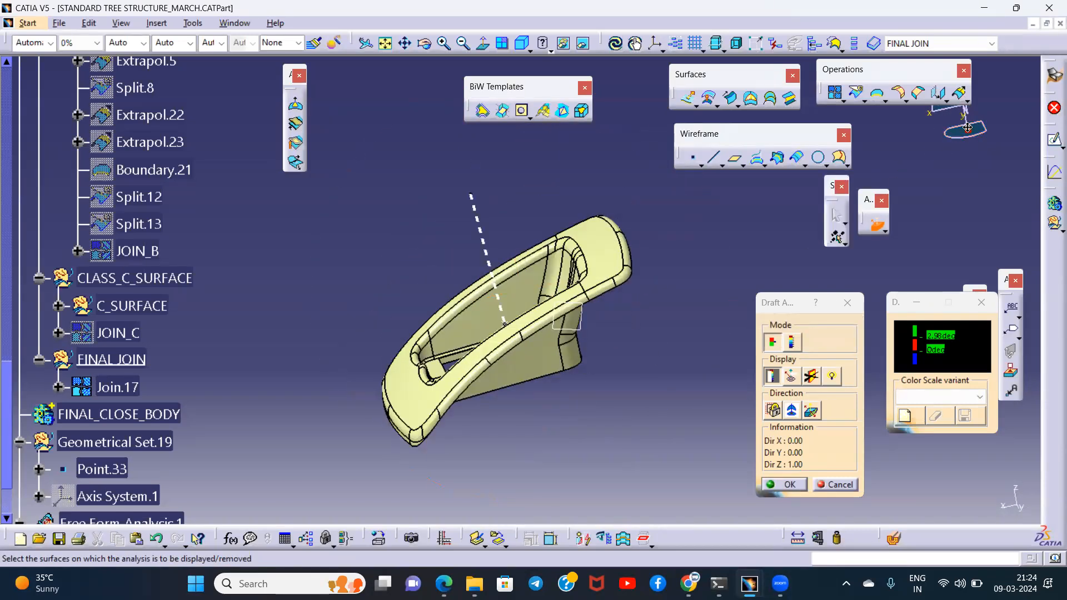
left_click(481, 230)
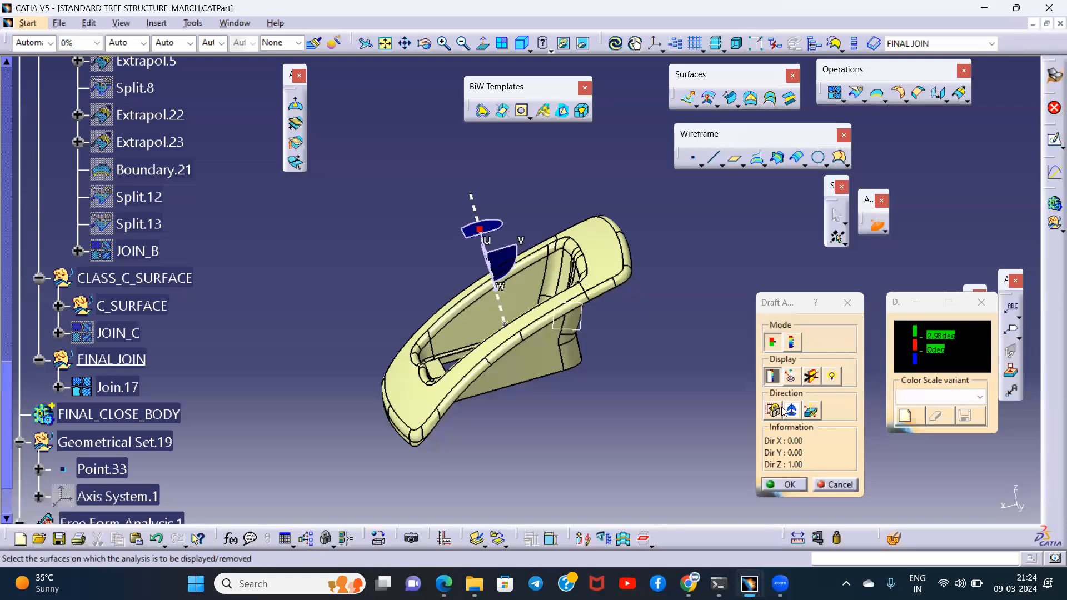
mouse_move(478, 227)
left_mouse_down()
mouse_move(519, 227)
mouse_move(482, 241)
left_mouse_up()
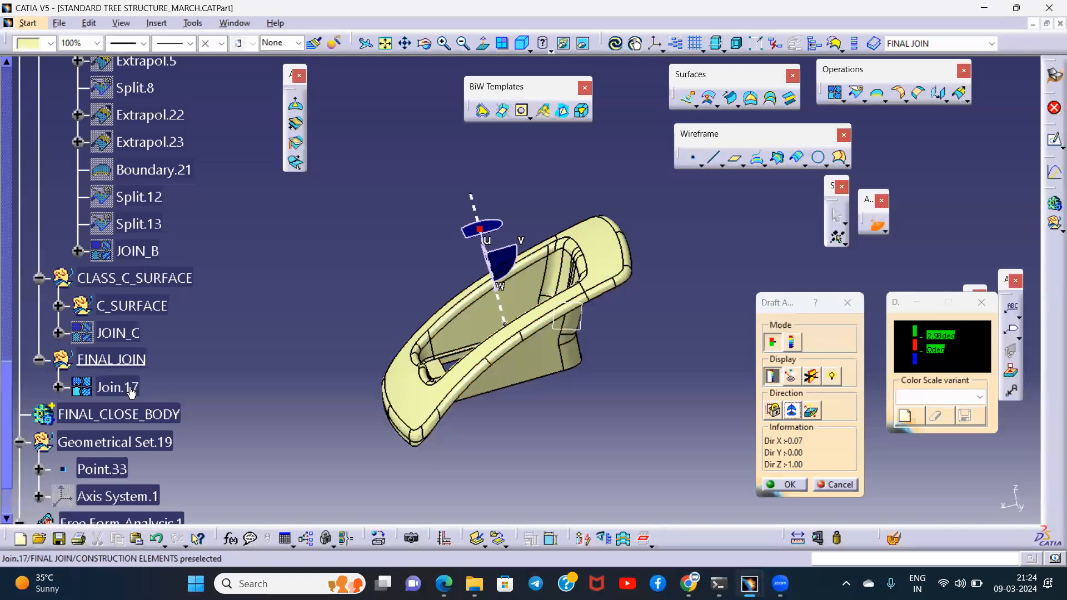
middle_click_drag(526, 375, 450, 223)
middle_click_drag(528, 236, 620, 289)
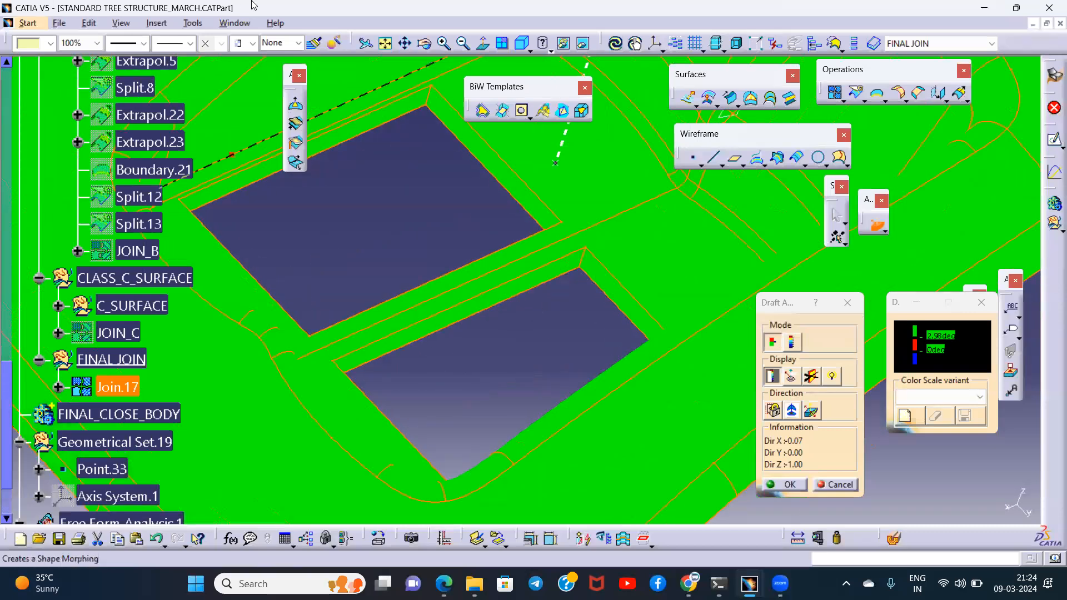
- Inspect the draft colours on Join.17 from several sides with the compass direction inverted, and accept the draft analysis
middle_click_drag(587, 222, 584, 284)
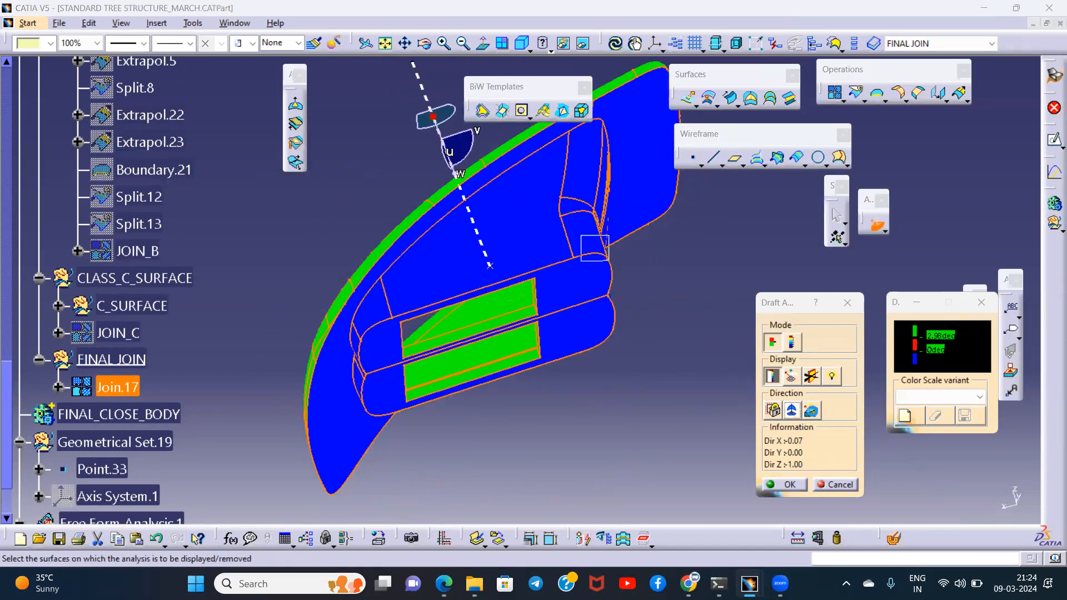
left_click(792, 410)
middle_click_drag(561, 227, 687, 416)
left_click(814, 413)
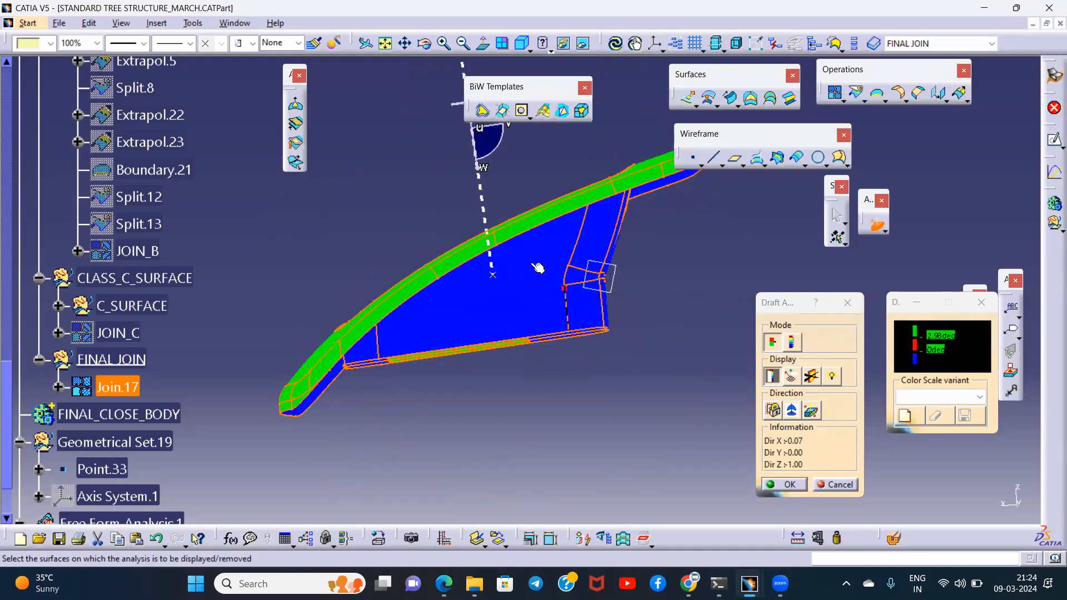
middle_click_drag(588, 282, 667, 389)
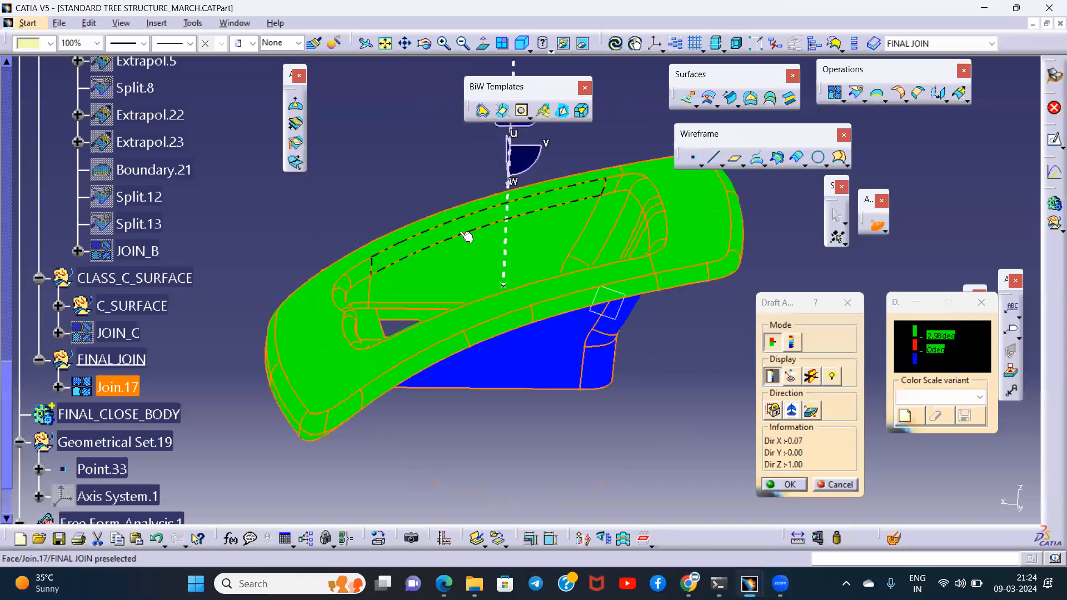
left_click(789, 485)
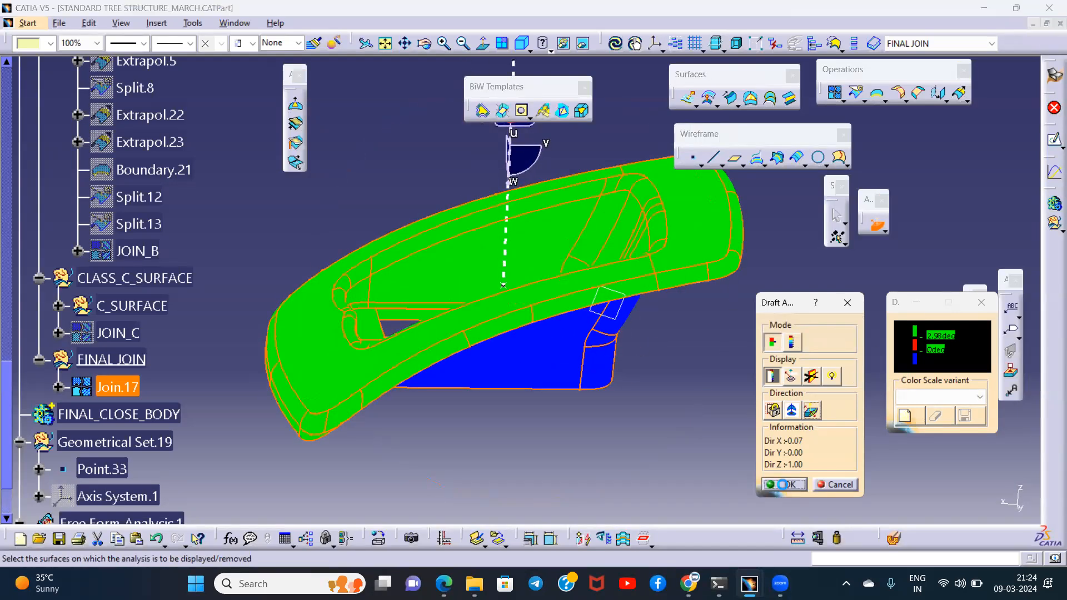
left_click(699, 390)
scroll(217, 342, "down", 2)
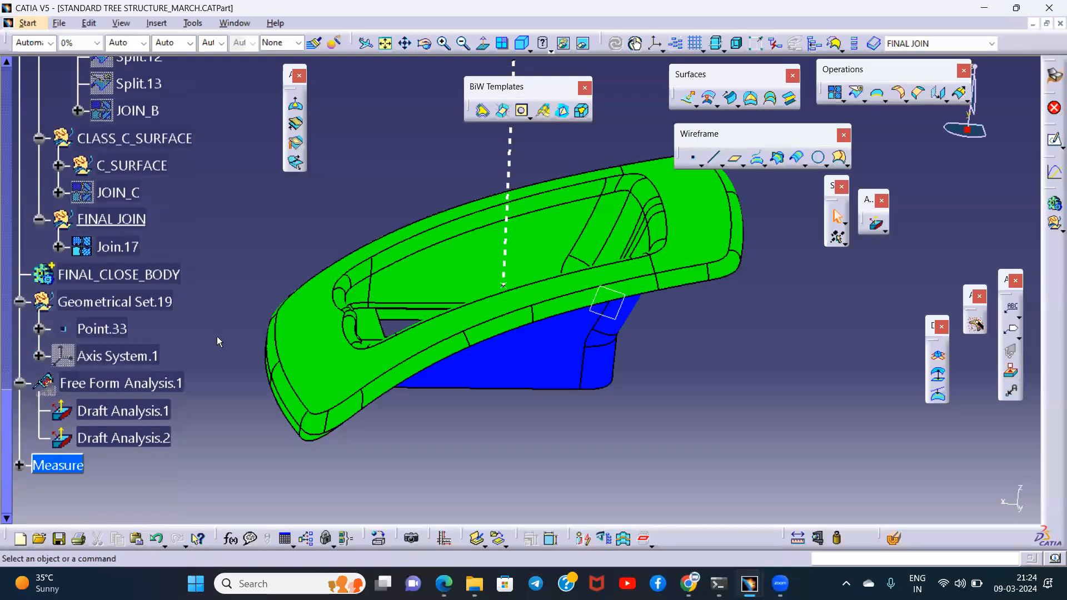
- Switch to the Part Design workbench
left_click(1052, 80)
left_click(847, 245)
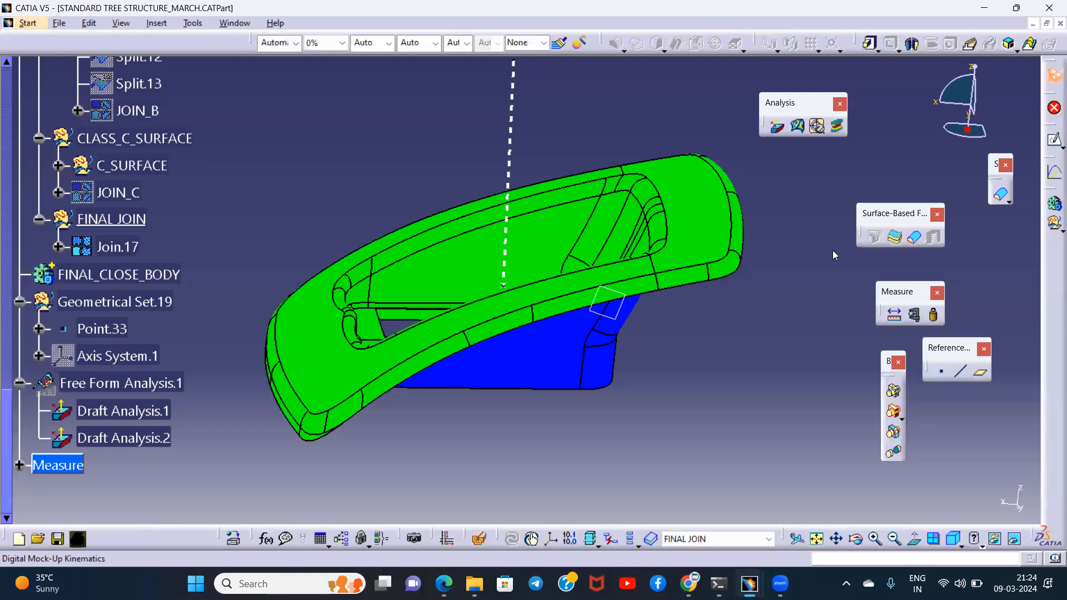
left_click(913, 237)
left_click(661, 238)
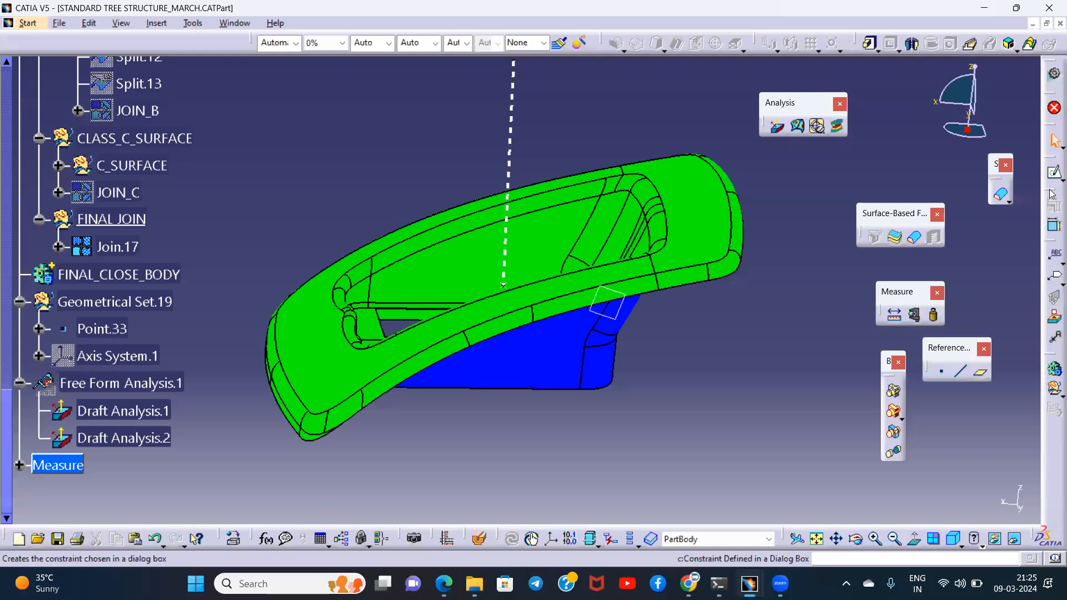
- Make FINAL_CLOSE_BODY the in-work object and fill Join.17 into a solid with Close Surface
left_click(128, 274)
right_click(136, 277)
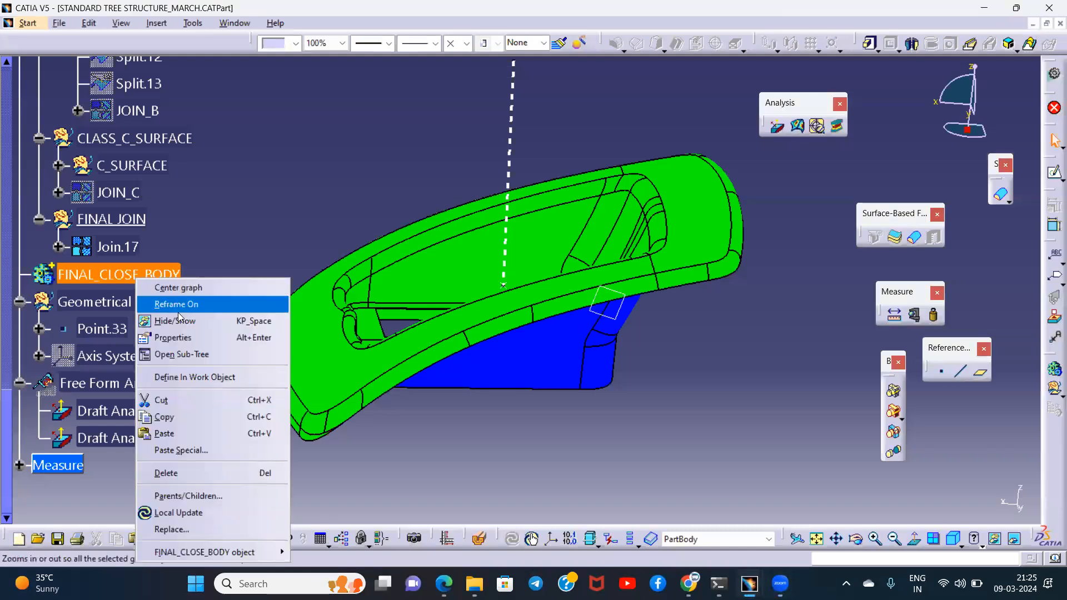
left_click(178, 378)
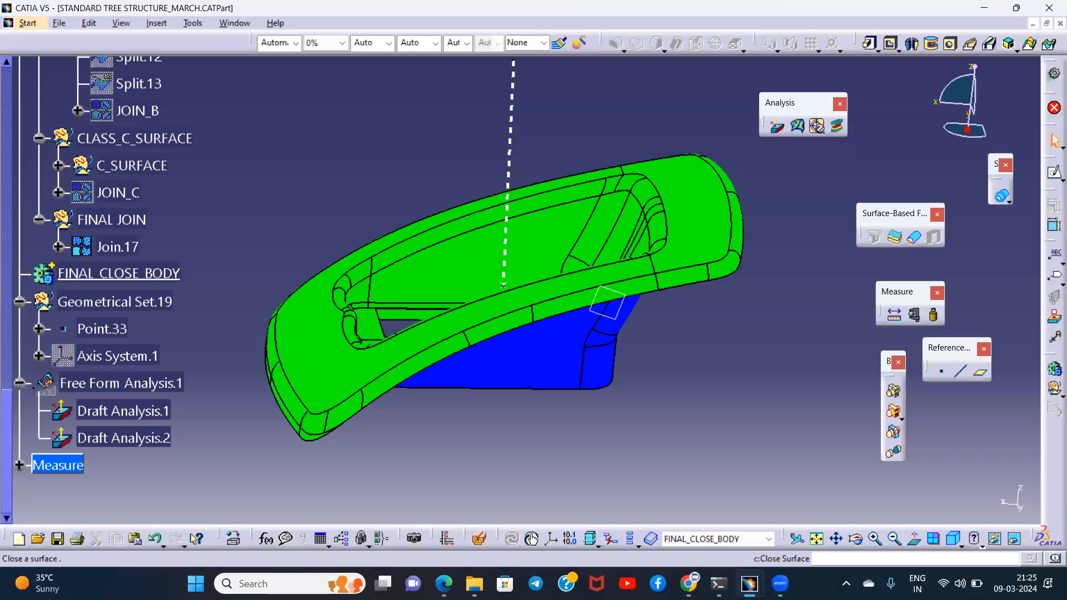
left_click(117, 247)
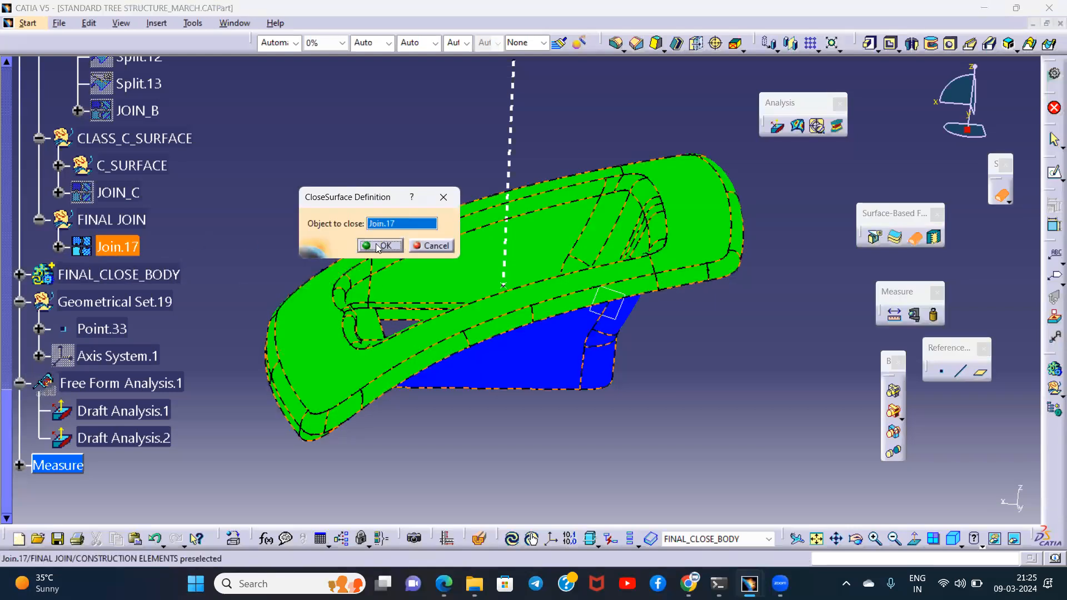
left_click(378, 244)
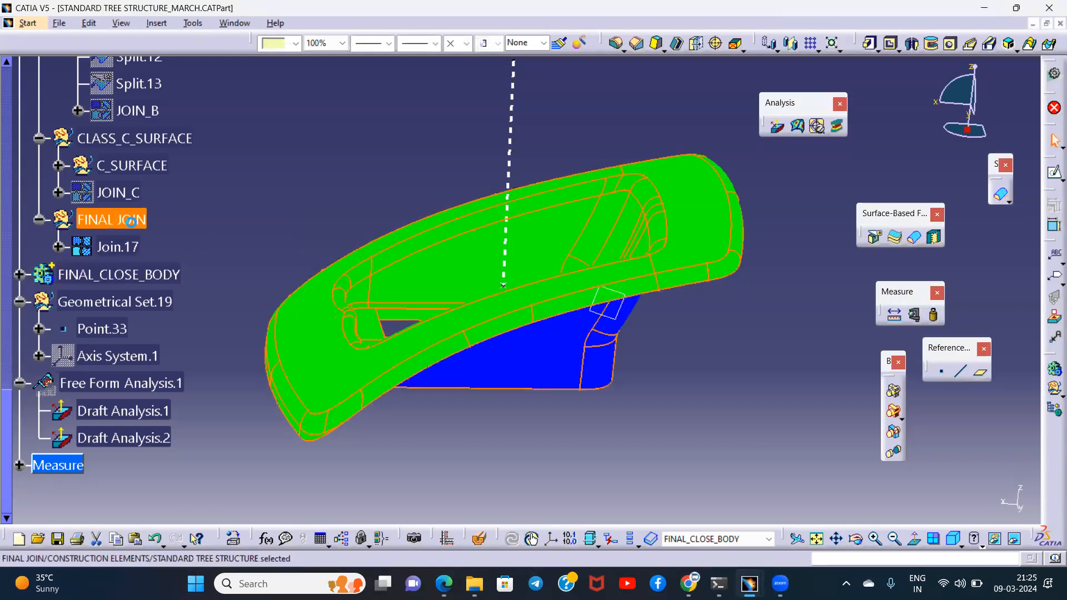
- Delete Draft Analysis.2 from Free Form Analysis.1 and view the solid
right_click(134, 434)
left_click(167, 351)
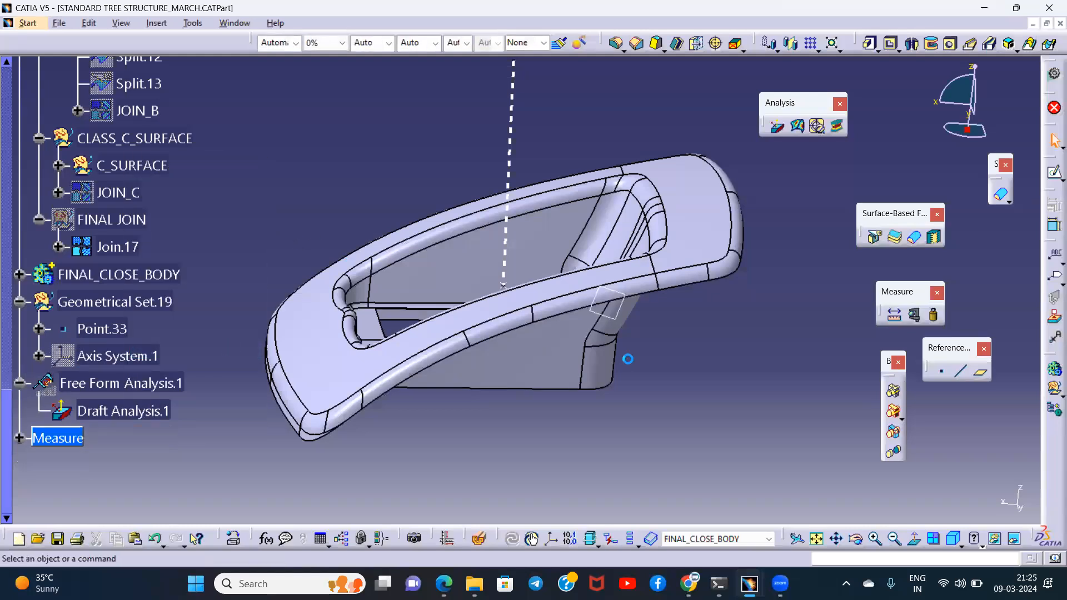
middle_click_drag(505, 345, 445, 277)
middle_click_drag(575, 344, 285, 224)
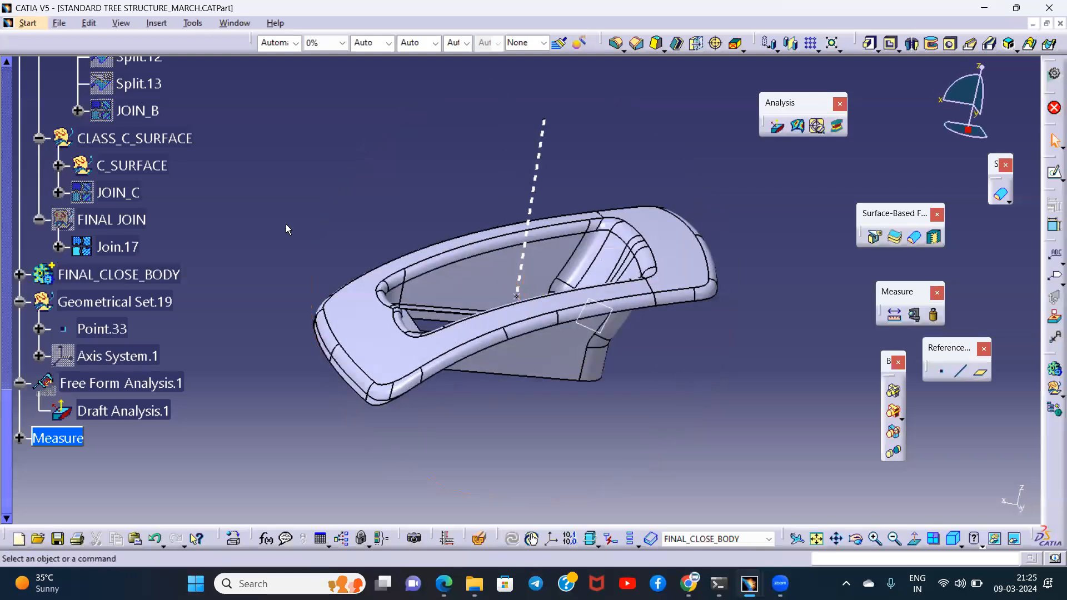
scroll(285, 224, "up", 3)
scroll(285, 247, "down", 2)
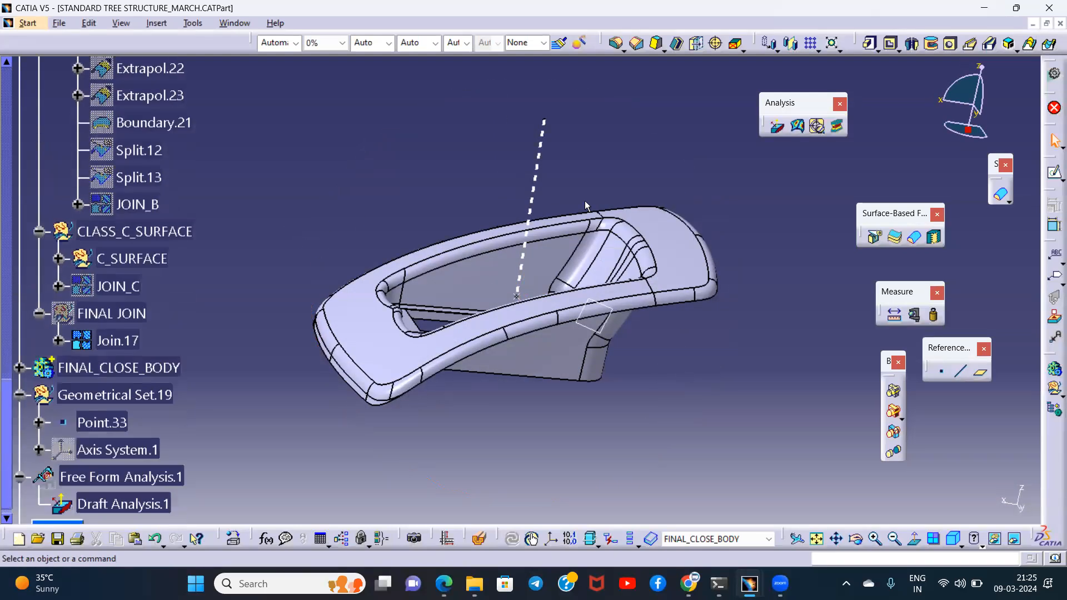
- Run a draft analysis on FINAL_CLOSE_BODY, using the compass aligned with the dashed axis line as direction, inverted, and inspect the cutout side
middle_click_drag(445, 214, 528, 238)
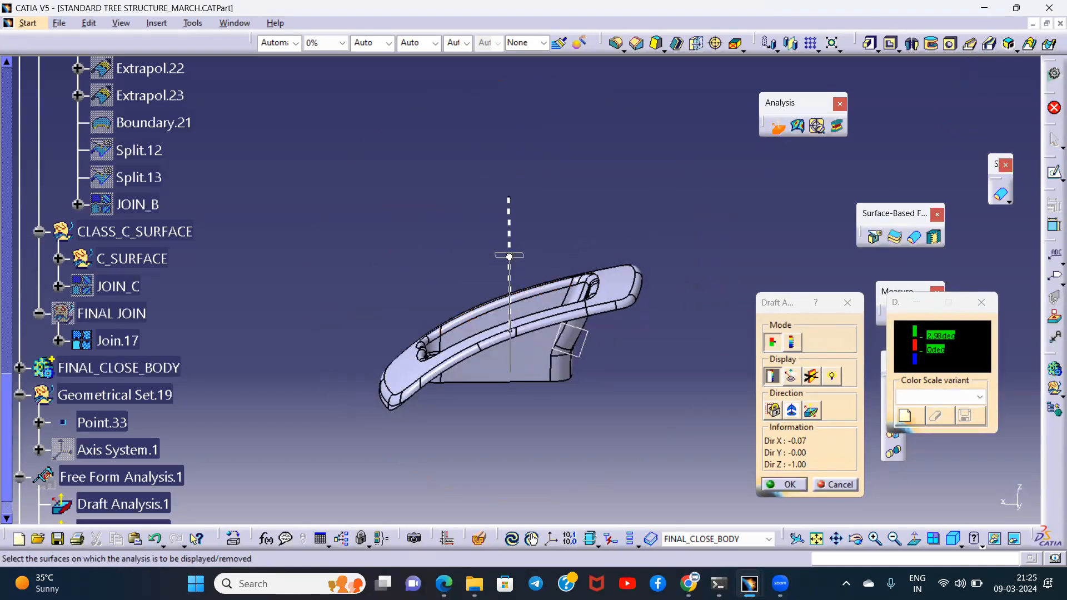
left_click(795, 413)
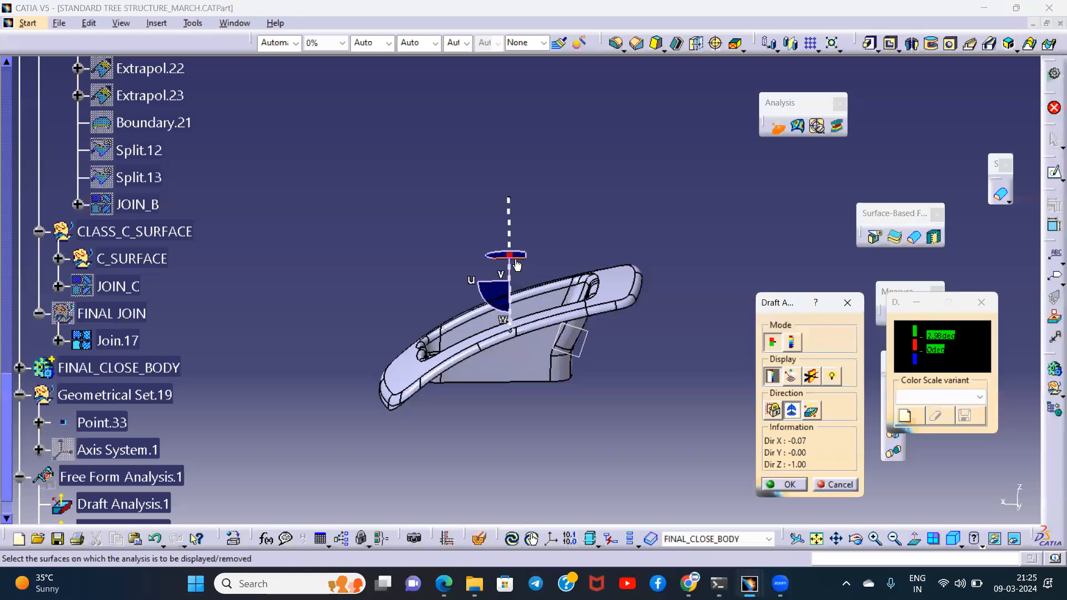
left_click_drag(508, 257, 509, 232)
left_click(795, 414)
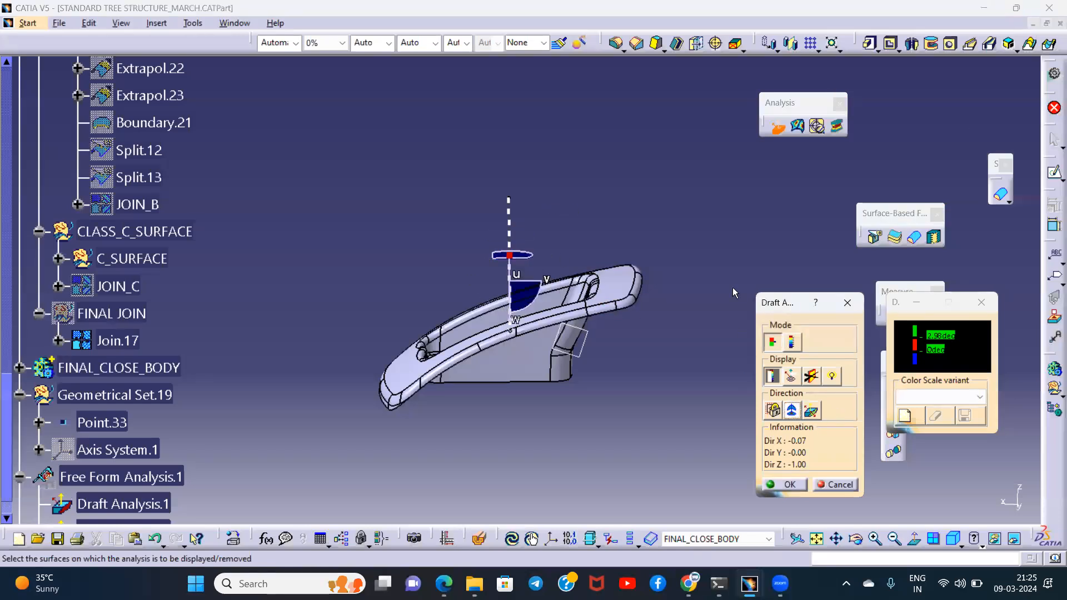
left_click(139, 368)
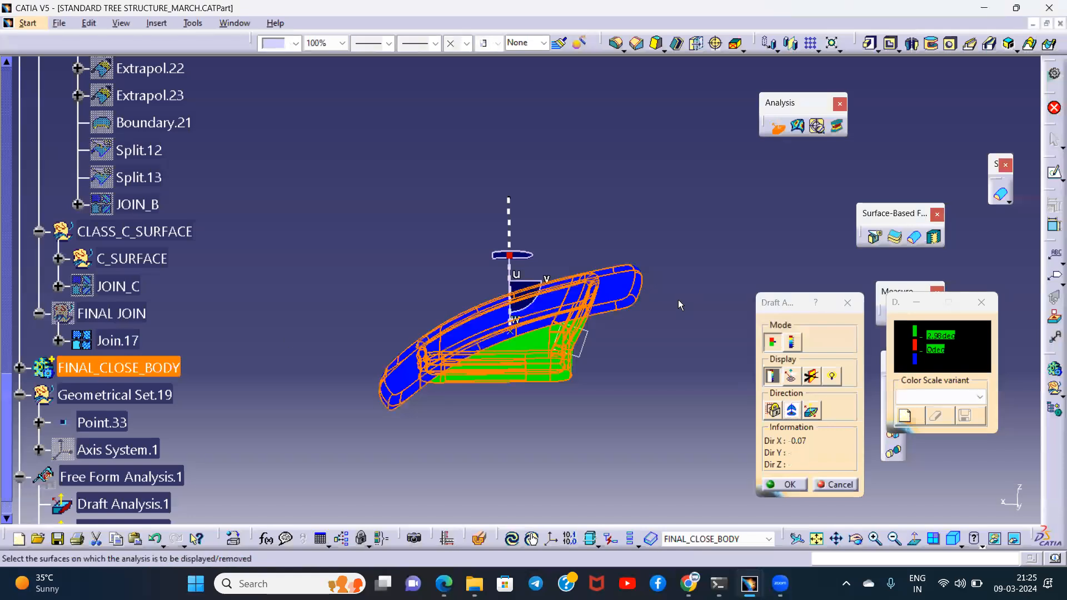
left_click(812, 411)
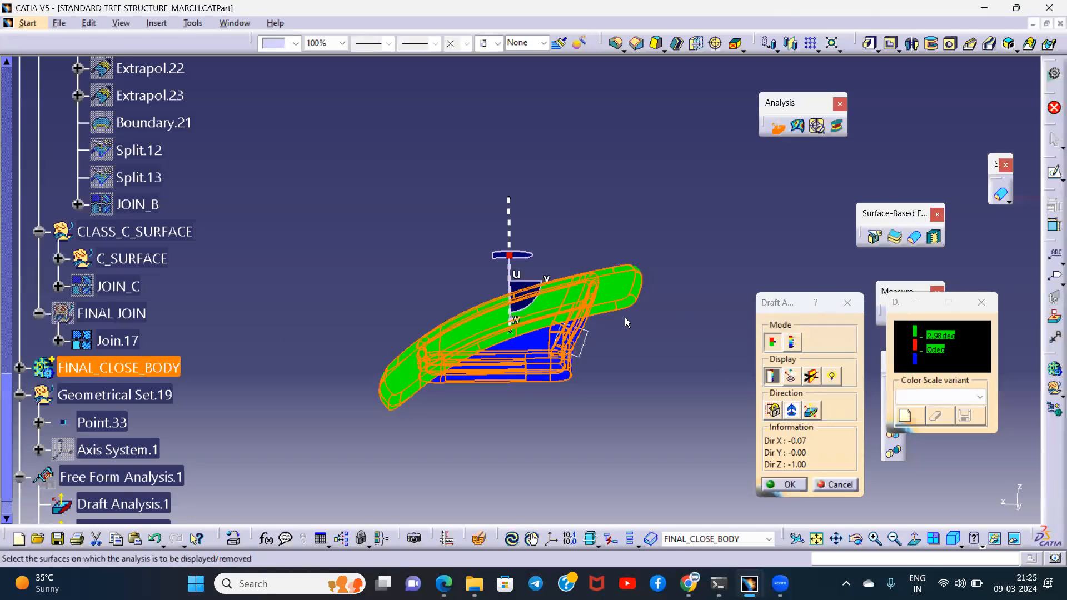
left_click(784, 484)
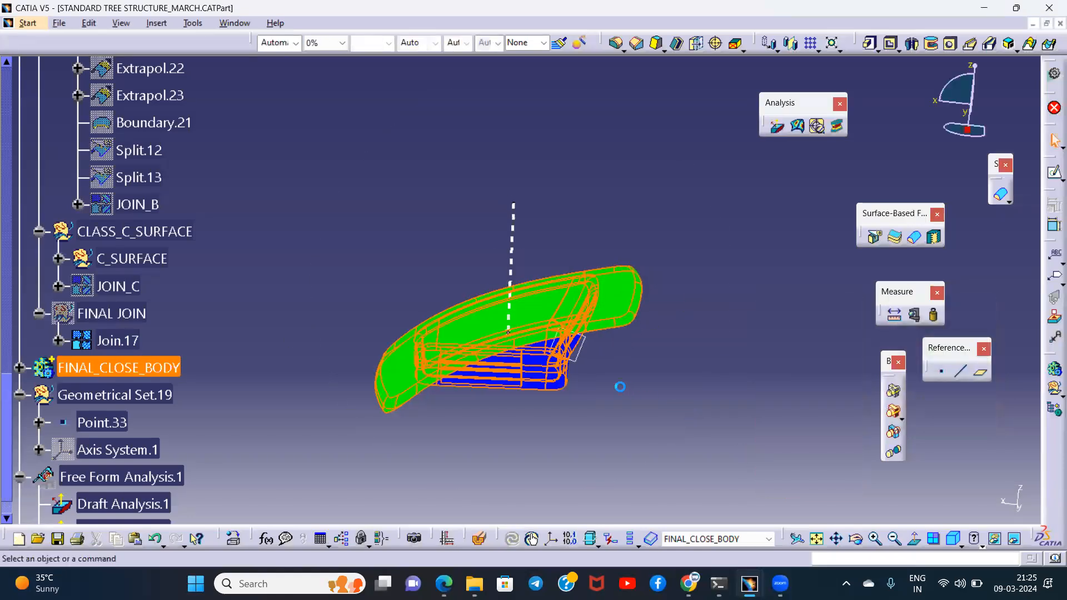
middle_click_drag(648, 372, 711, 278)
- Make the PARTING LINE set the in-work object
scroll(297, 284, "up", 11)
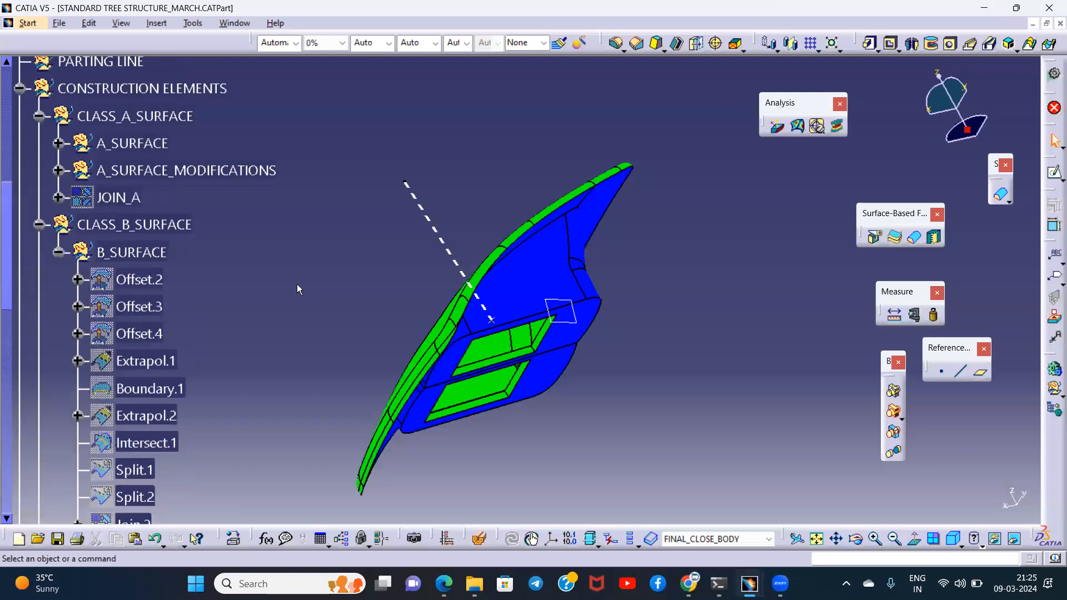
right_click(109, 295)
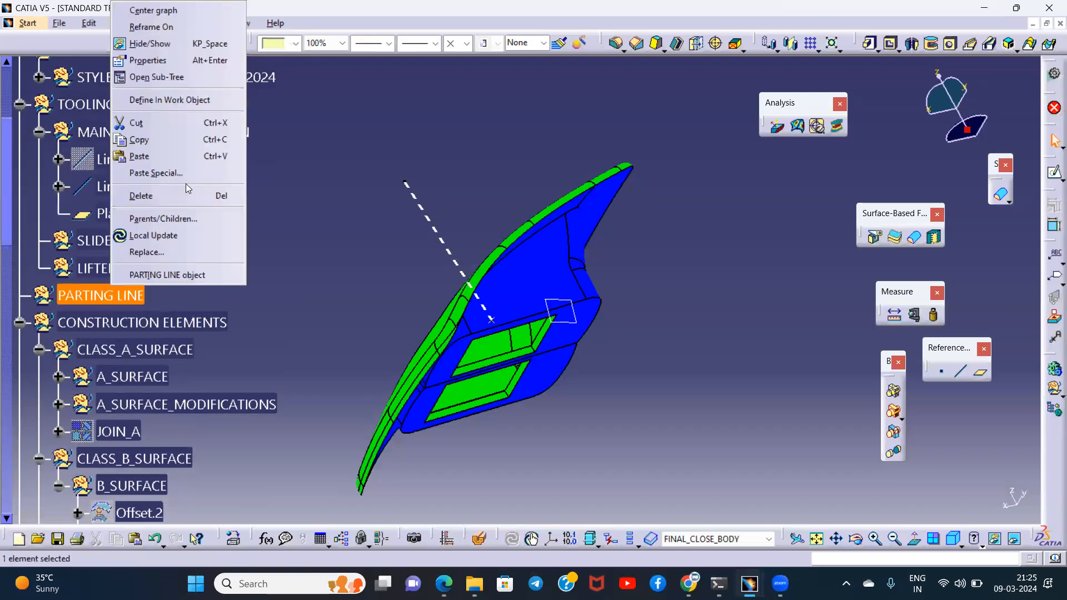
left_click(167, 99)
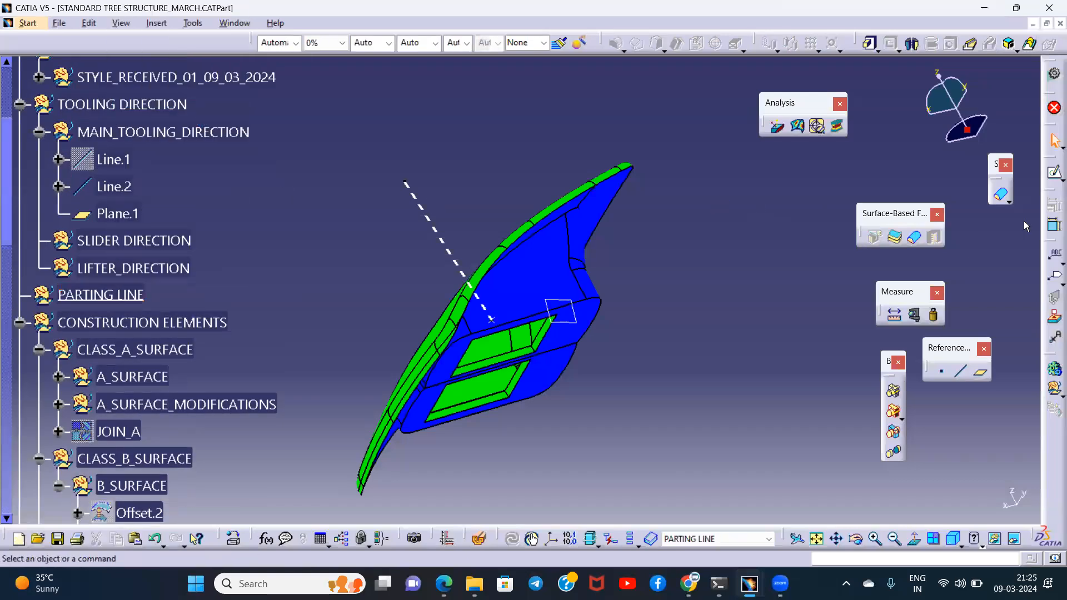
- Switch to the Generative Shape Design workbench
left_click(1052, 76)
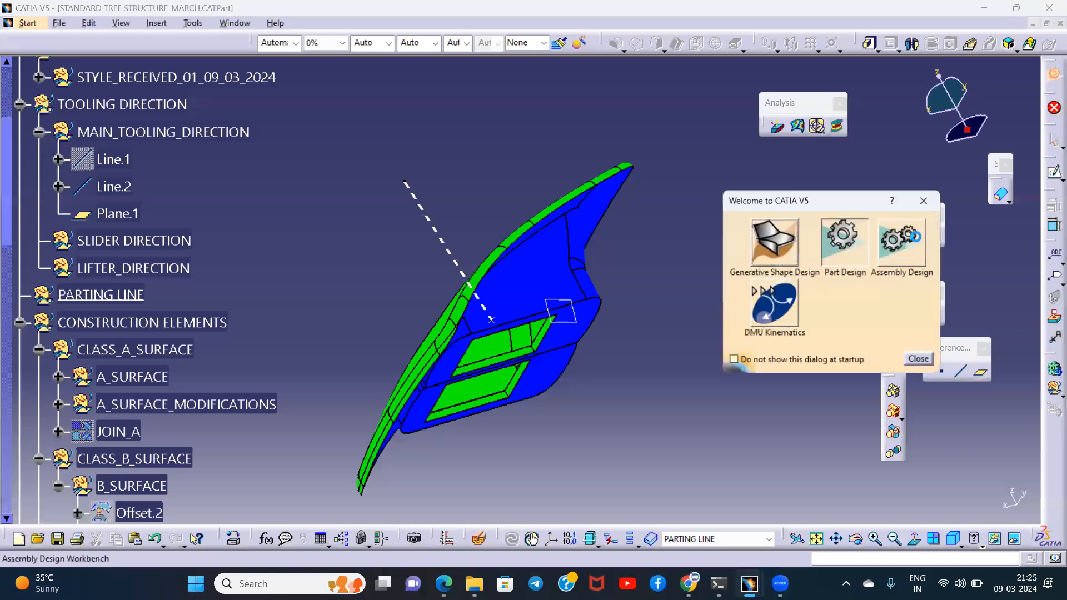
left_click(849, 246)
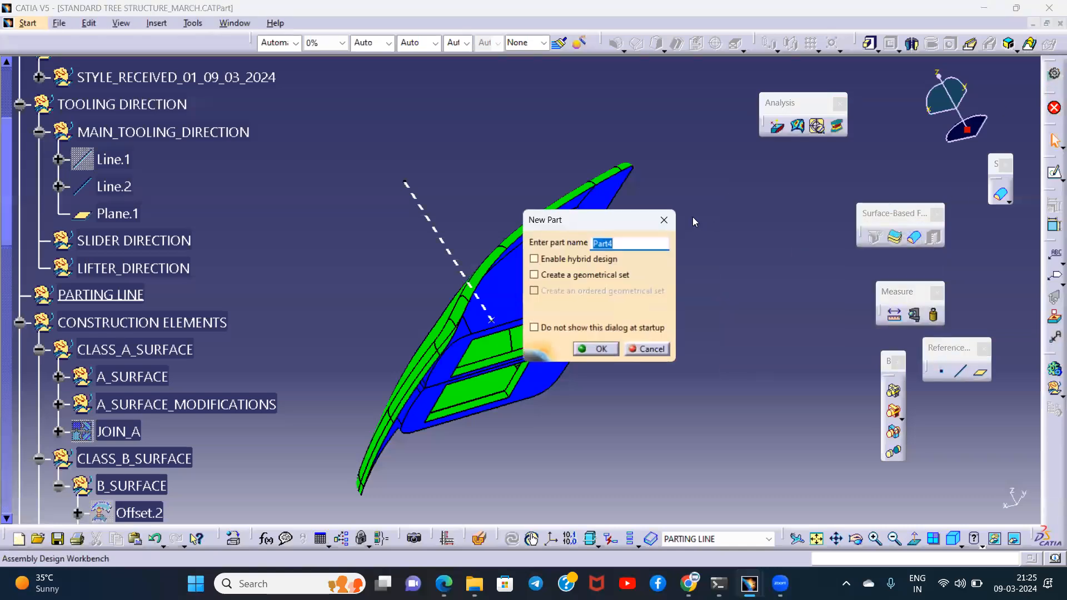
left_click(664, 220)
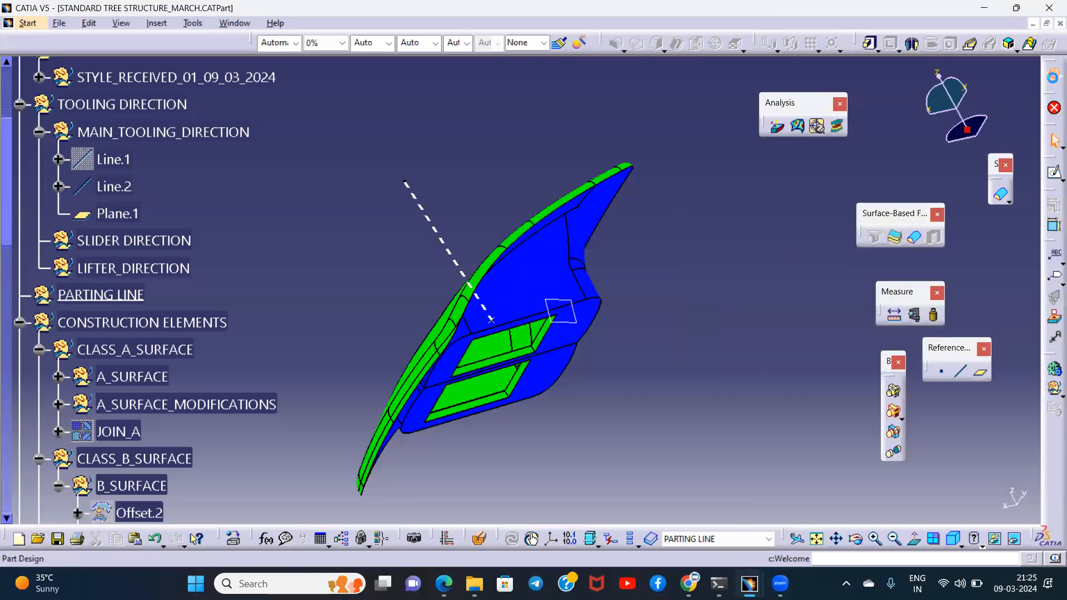
left_click(1052, 76)
left_click(772, 237)
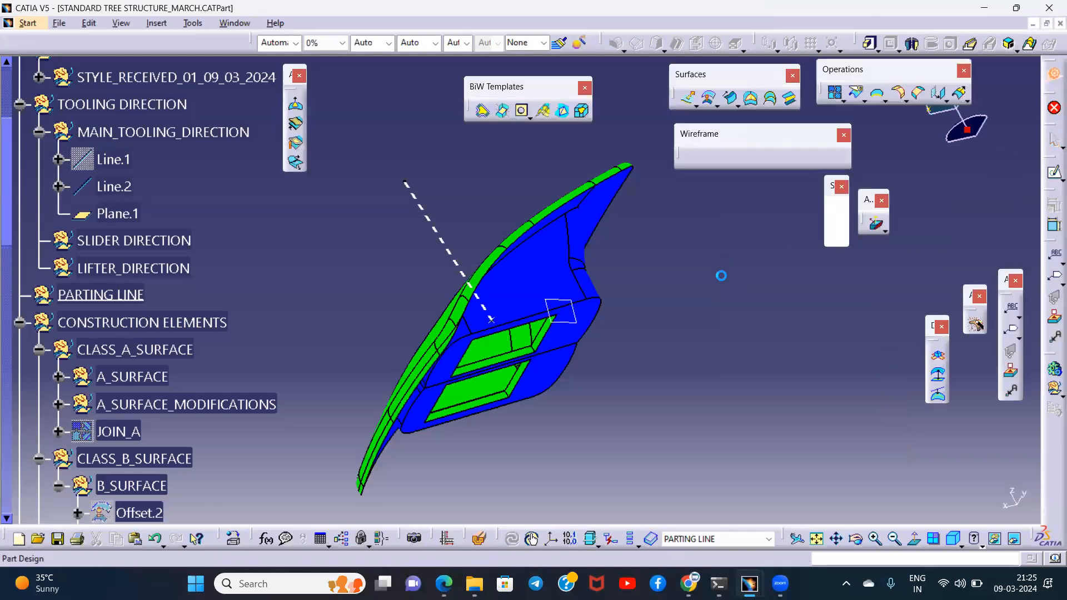
- Try to extract a point-continuity boundary from the closed body's outer rim edge for the parting line
left_click(878, 94)
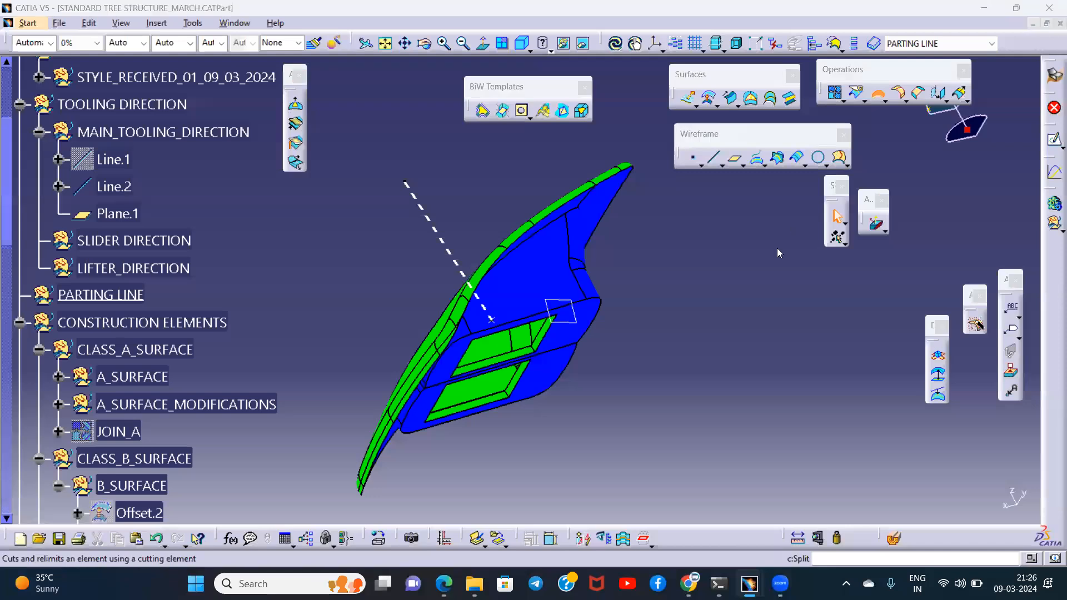
middle_click_drag(617, 254, 551, 225)
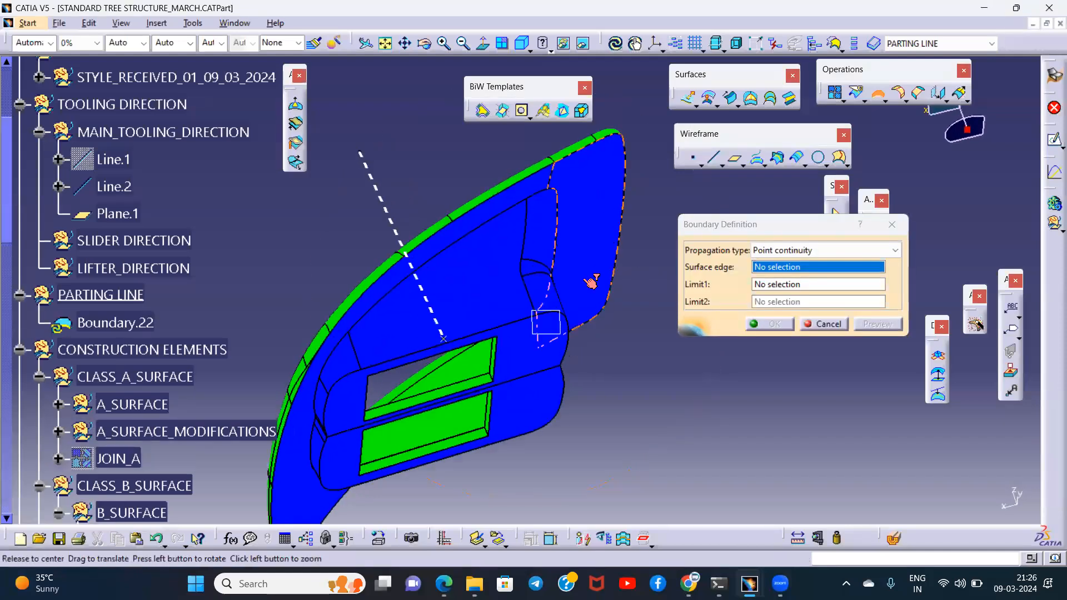
middle_click_drag(593, 283, 557, 361)
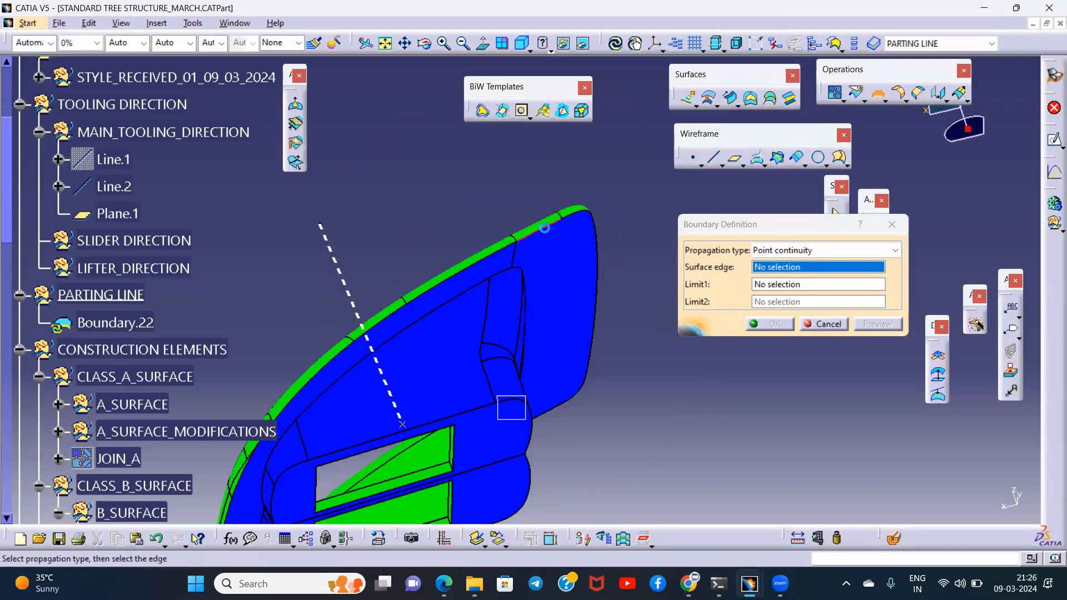
left_click(544, 228)
left_click(628, 325)
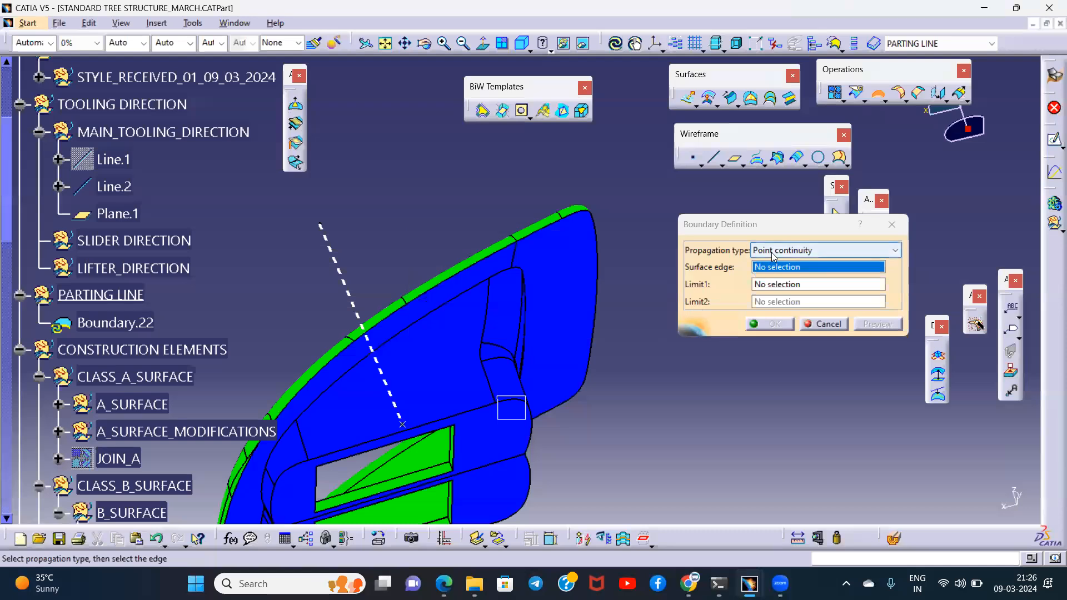
- Try to extract a tangent-continuity boundary from the closed body's outer rim edge
left_click(772, 256)
left_click(770, 288)
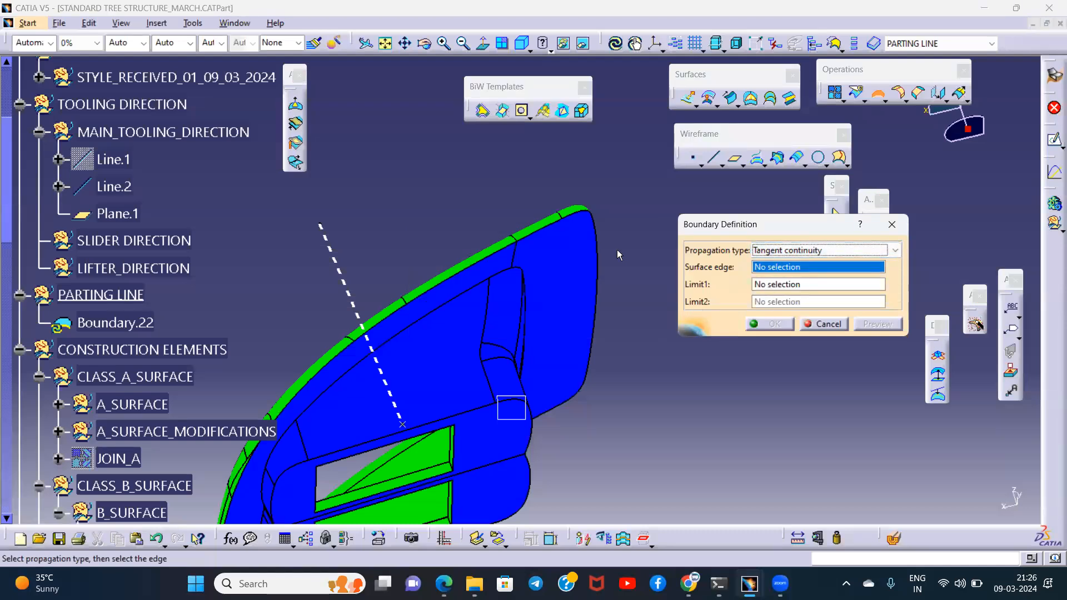
left_click(557, 225)
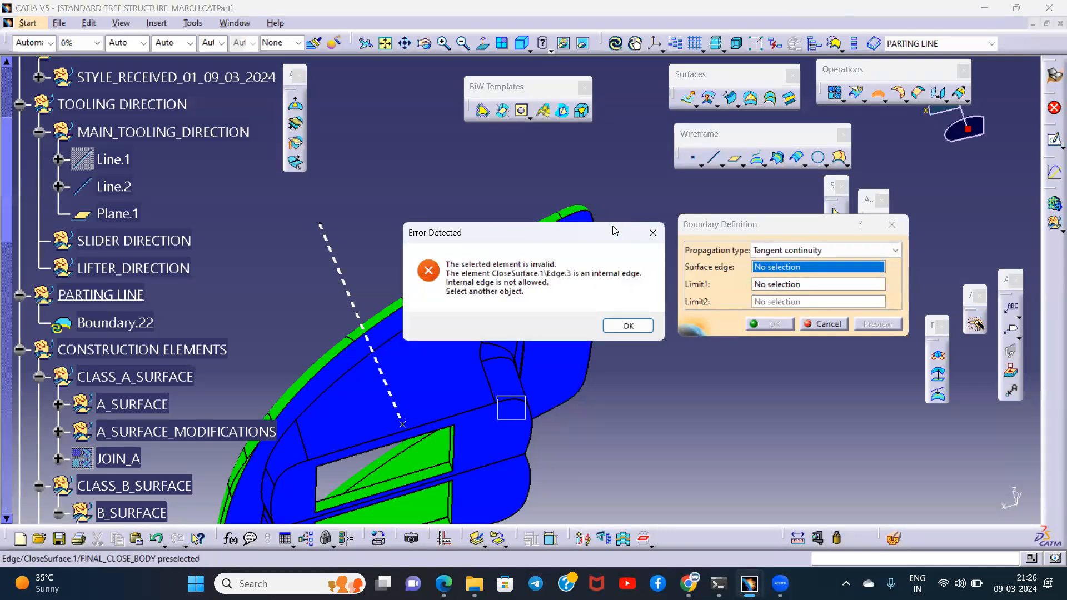
left_click(628, 326)
middle_click_drag(555, 299, 639, 222)
middle_click_drag(470, 317, 567, 277)
left_click(566, 277)
middle_click_drag(567, 276, 491, 270)
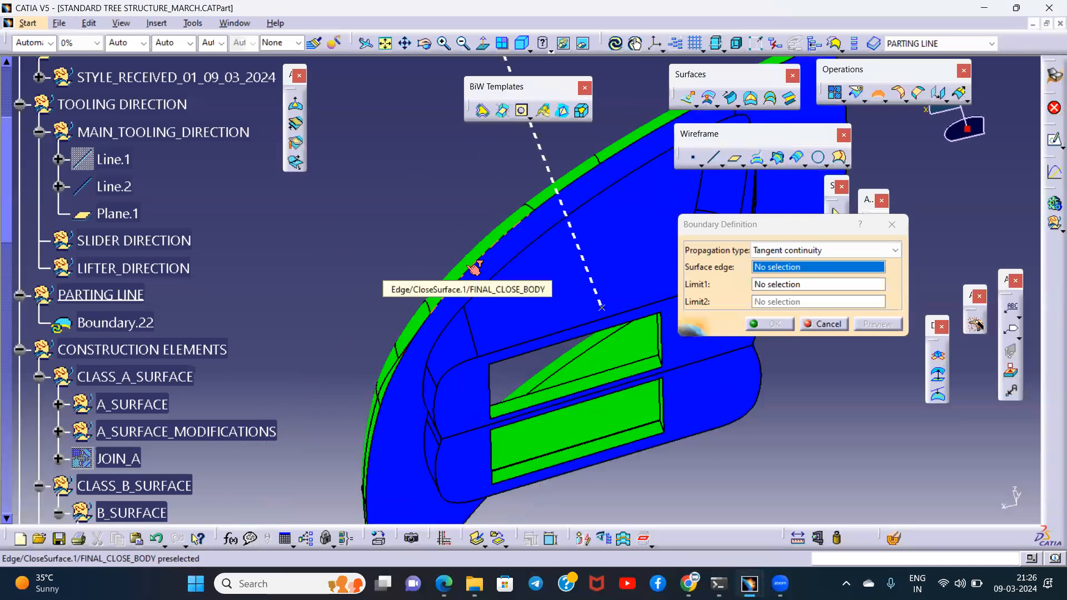
left_click(476, 269)
left_click(610, 326)
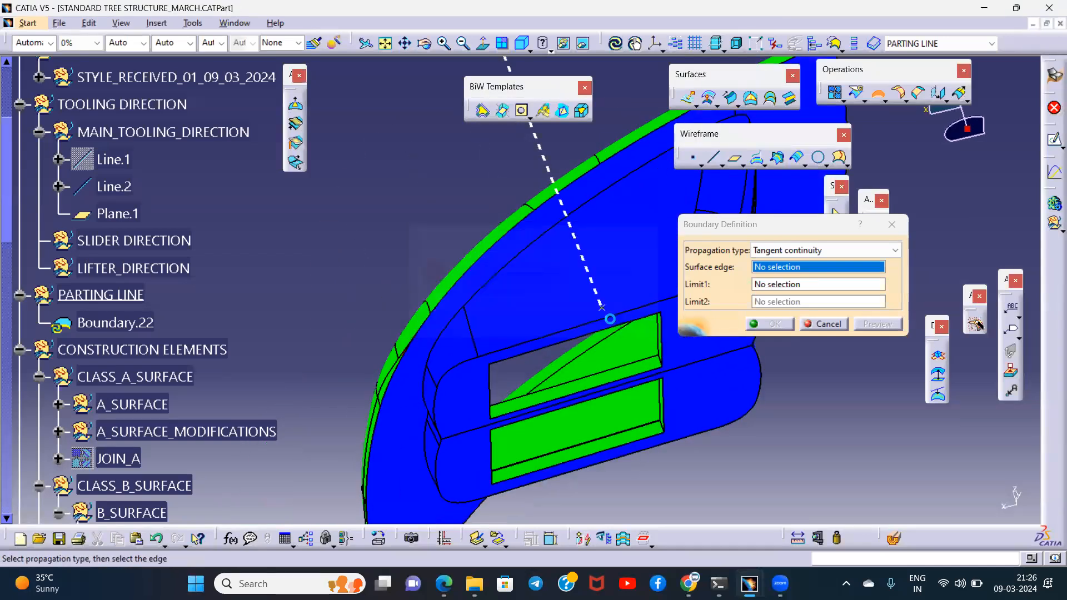
- Try to extract the rim edge boundary with no propagation, then discard the boundary definition
left_click(806, 250)
left_click(772, 297)
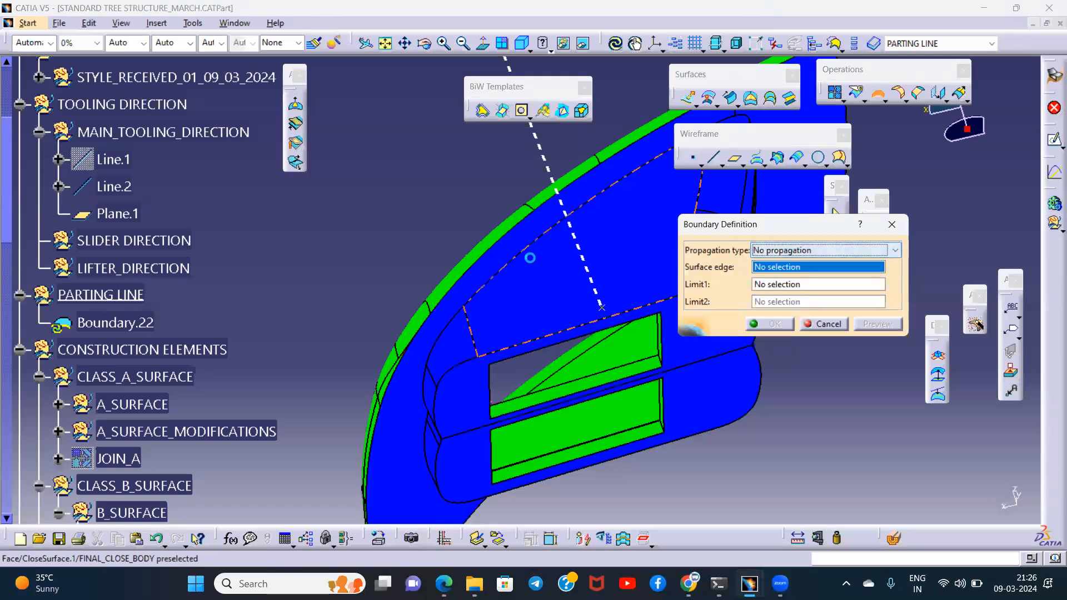
left_click(521, 241)
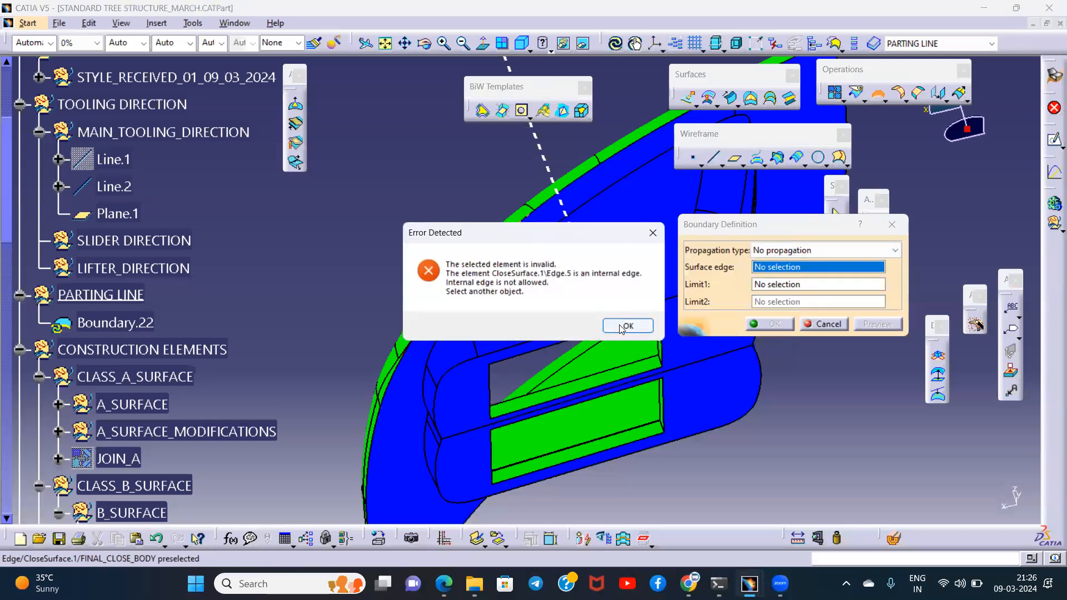
left_click(622, 328)
left_click(891, 225)
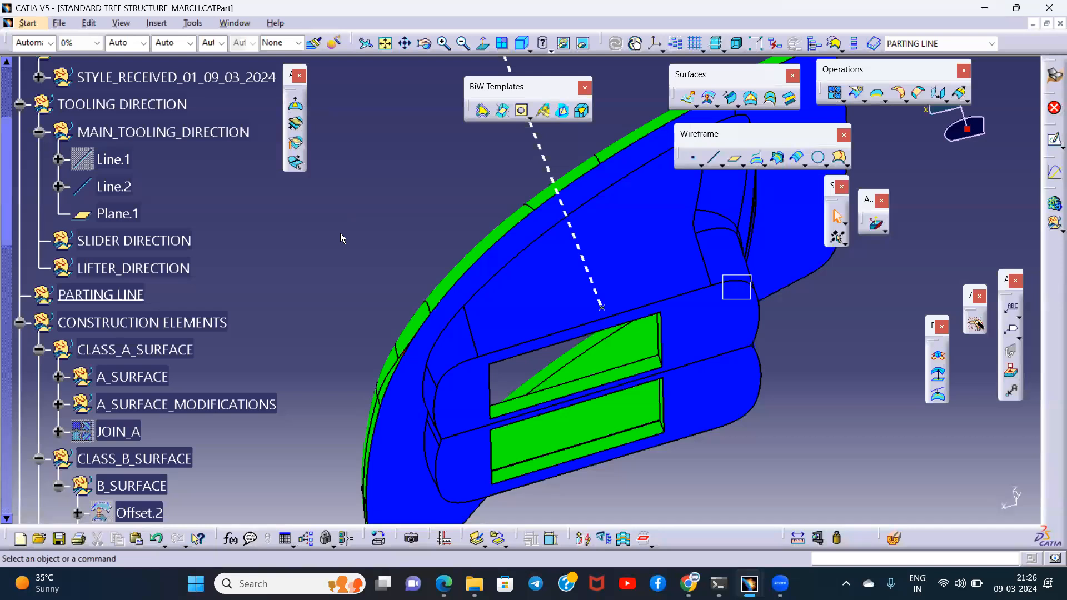
- Extract the closed body's outer rim edge with Multiple Extract, using tangent continuity
scroll(339, 240, "down", 3)
scroll(338, 243, "up", 2)
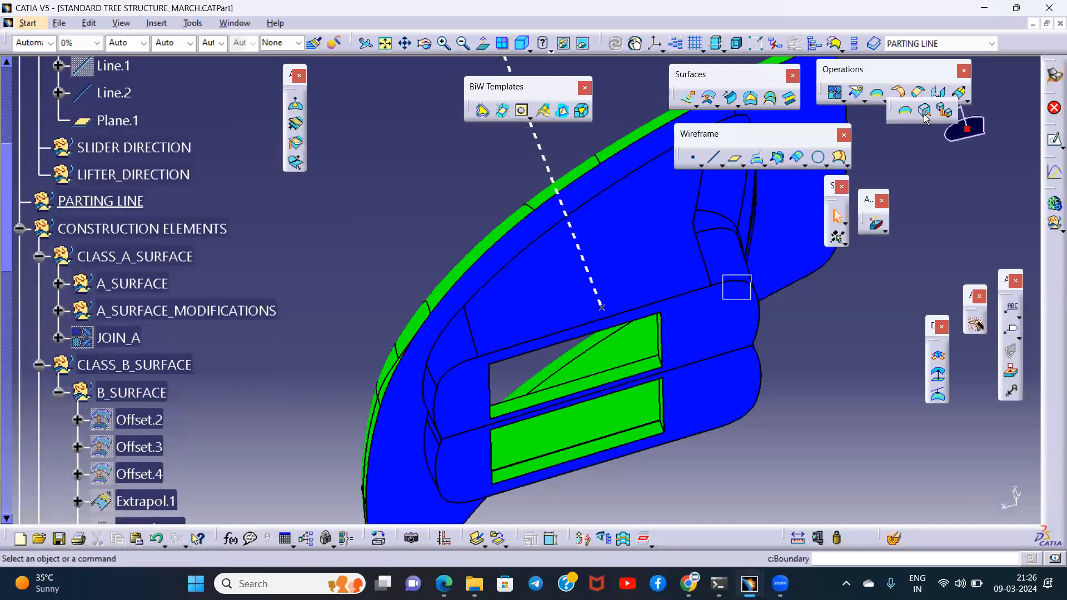
left_click(944, 111)
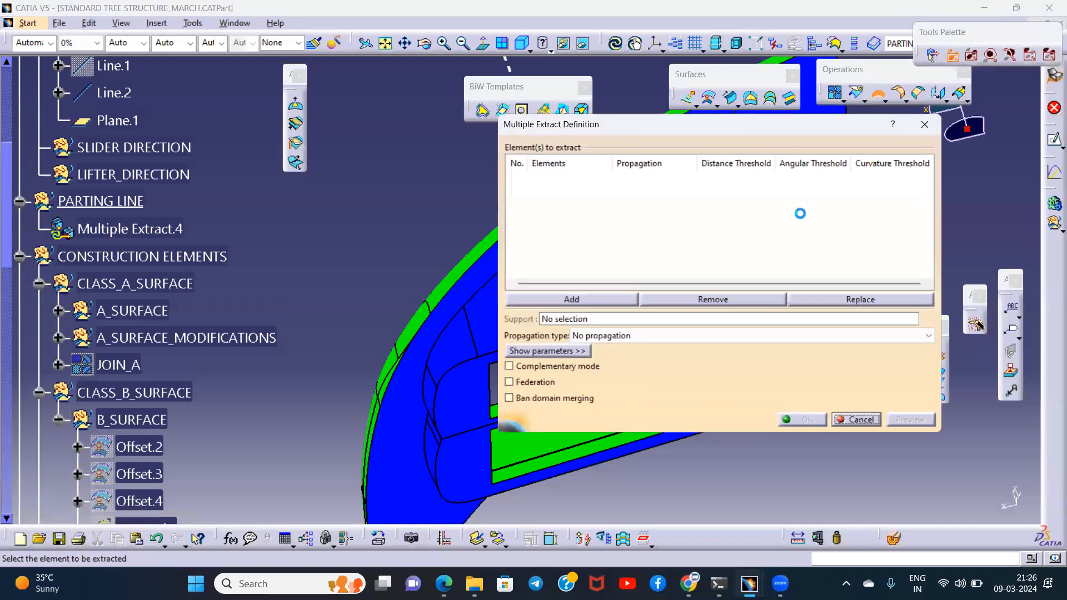
left_click(622, 335)
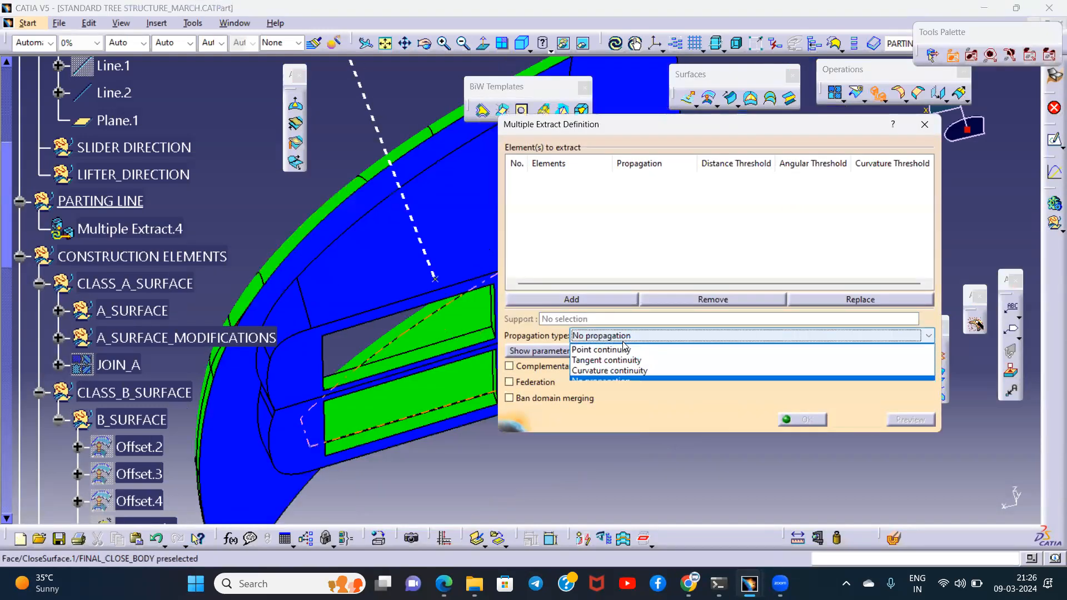
left_click(606, 361)
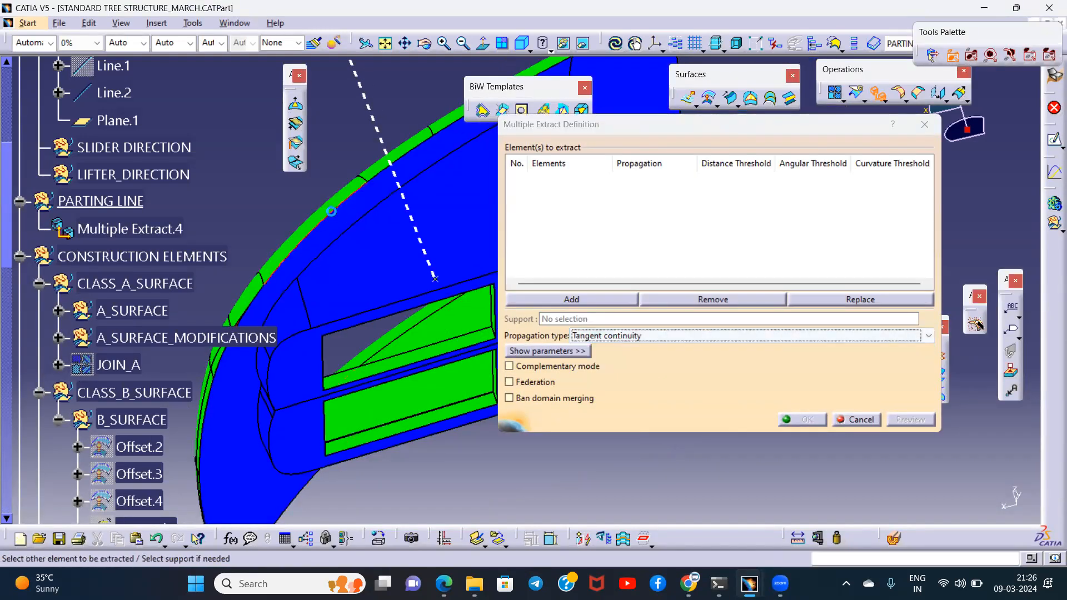
left_click(332, 211)
middle_click_drag(337, 211, 378, 305)
left_click(794, 419)
middle_click_drag(470, 304, 503, 239)
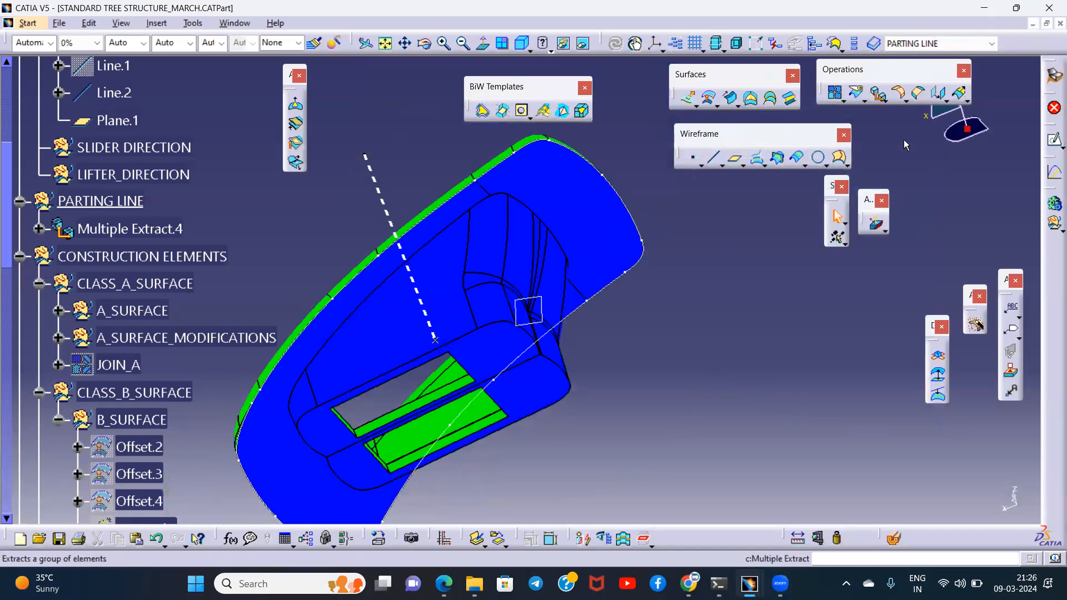
- Extract the edge loop around the first rectangular cutout, nearer the dashed axis line, as a tangent-continuity Multiple Extract
left_click(878, 93)
middle_click_drag(448, 295, 465, 250)
left_click(488, 240)
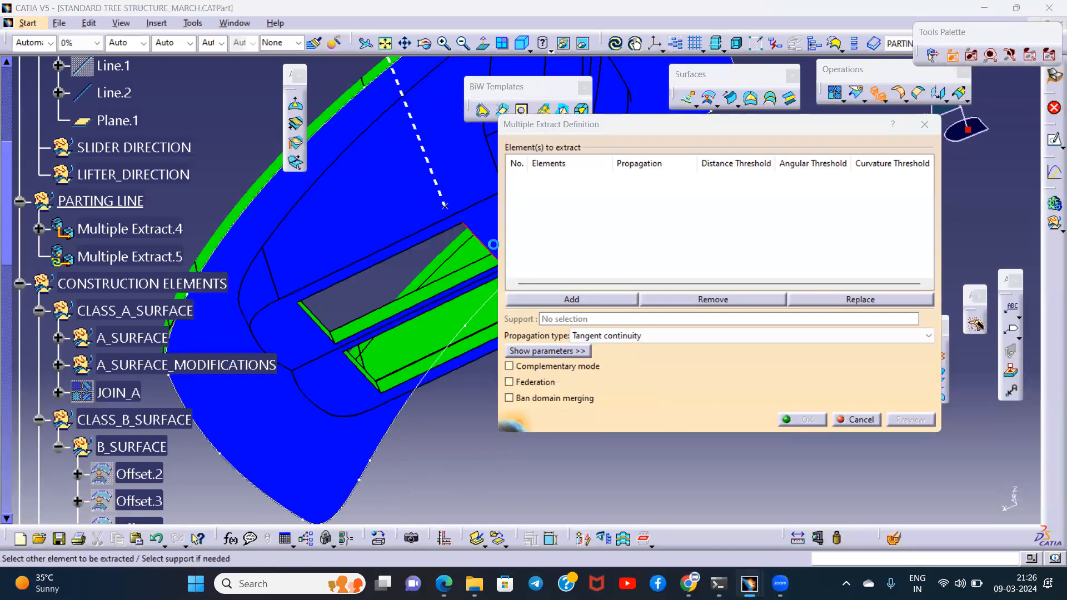
left_click(605, 337)
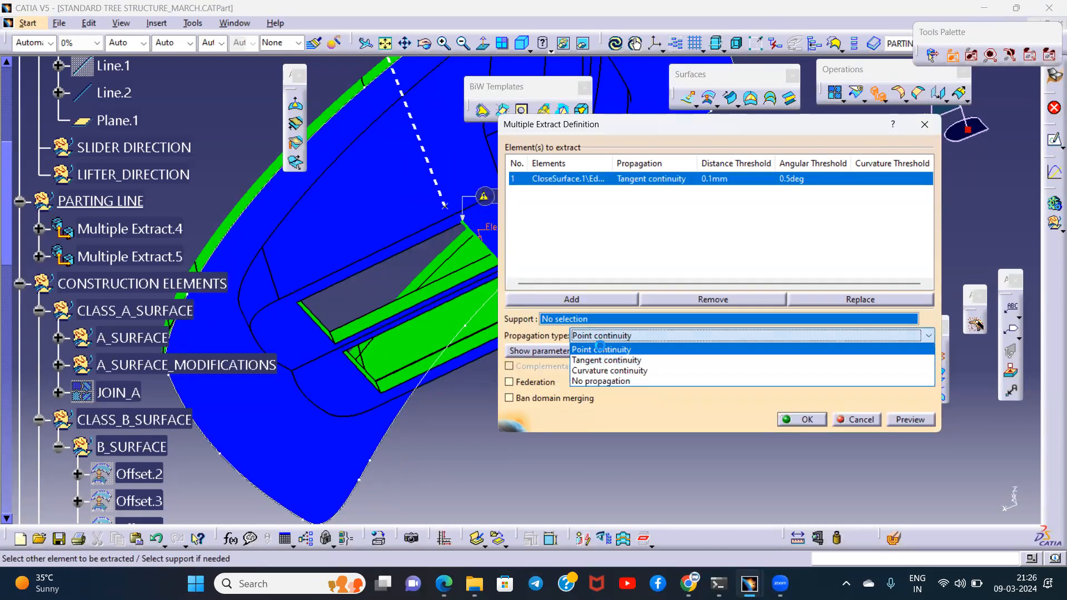
left_click(600, 349)
left_click(630, 320)
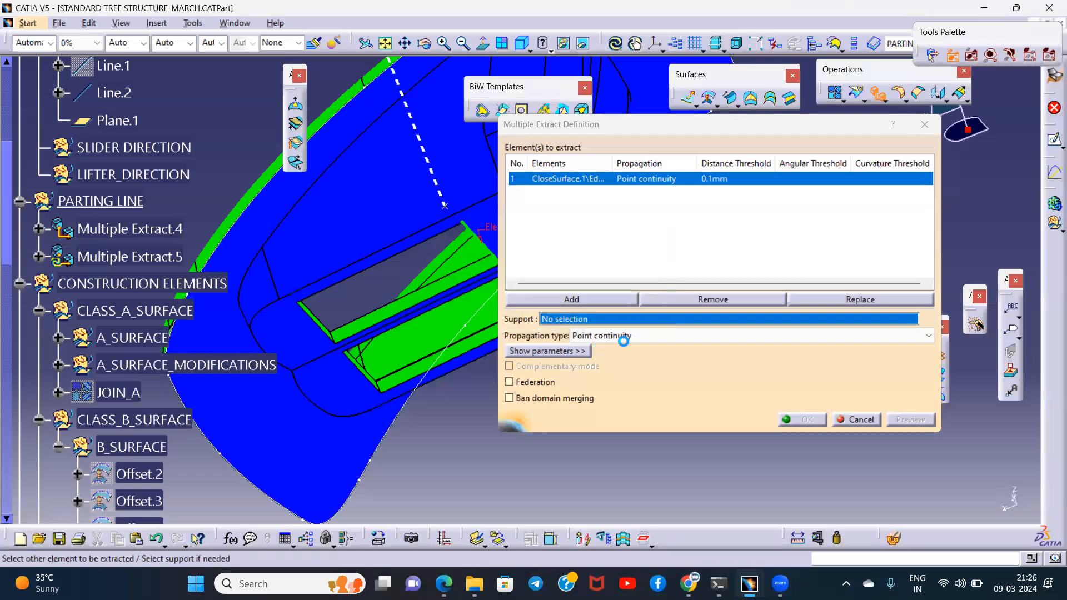
left_click(606, 335)
left_click(606, 360)
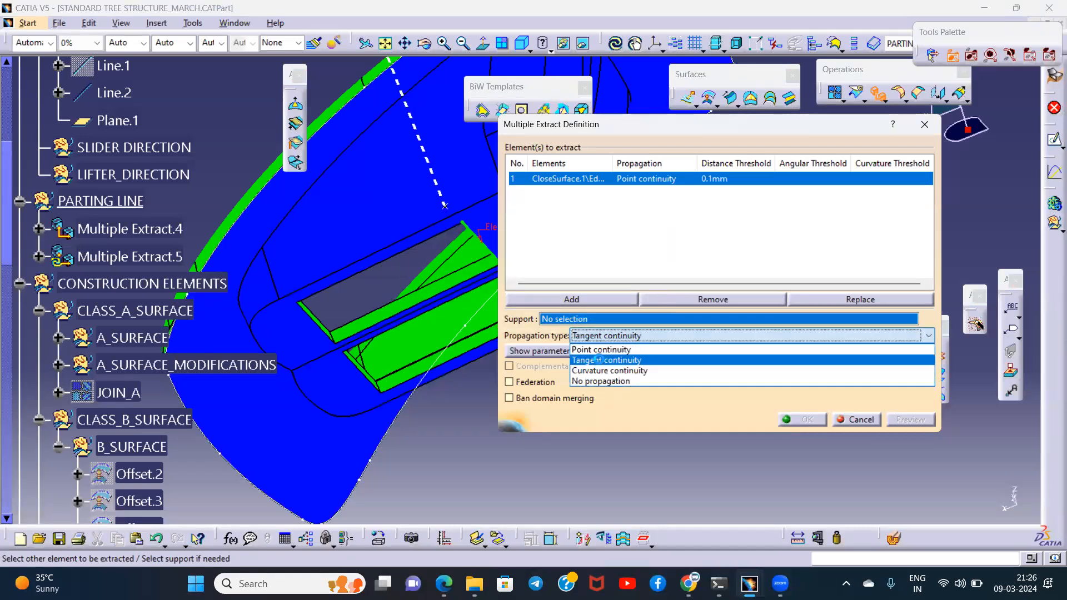
left_click(426, 249)
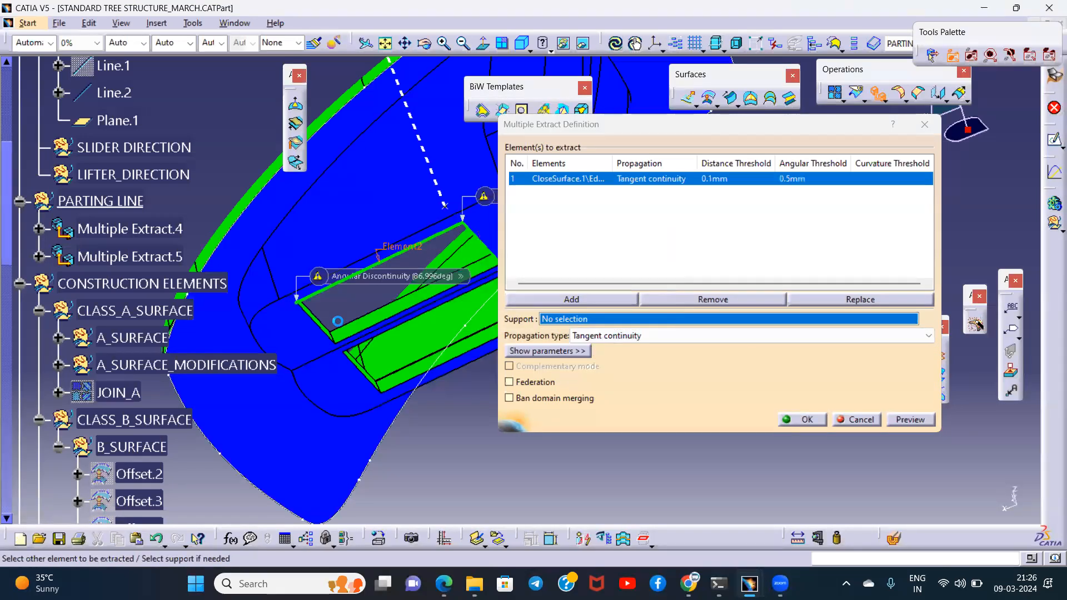
left_click(329, 328)
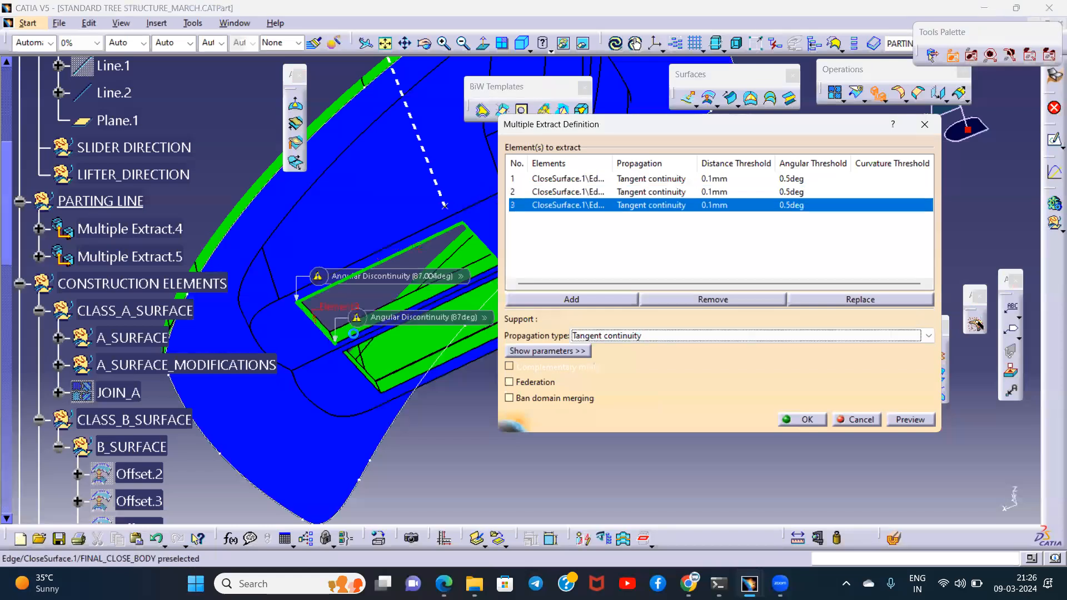
left_click(804, 421)
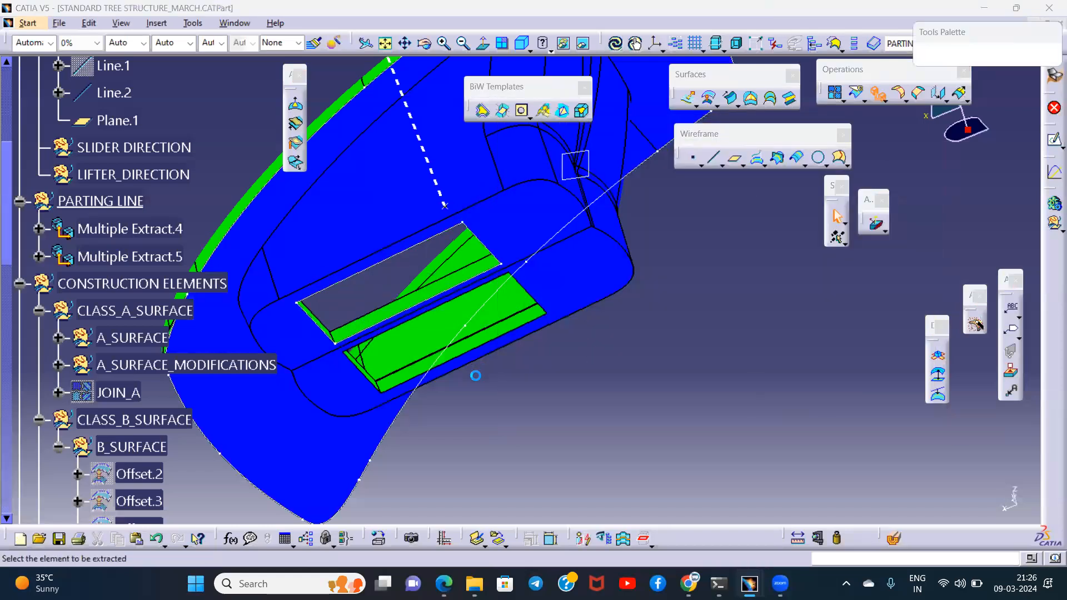
- Extract the four edges of the second rectangular cutout as another tangent-continuity Multiple Extract
left_click(405, 329)
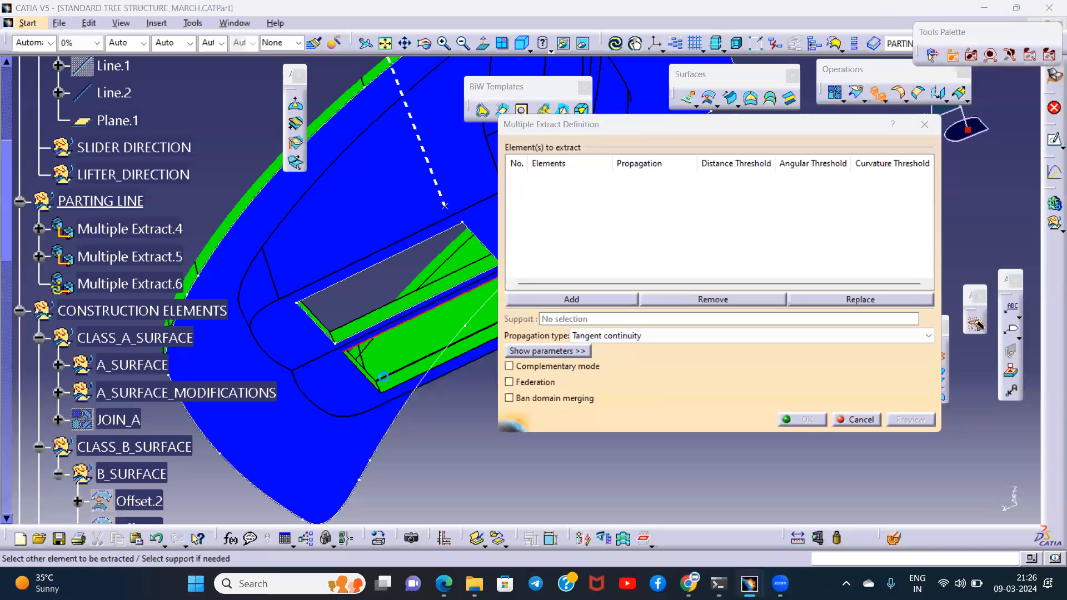
left_click(383, 384)
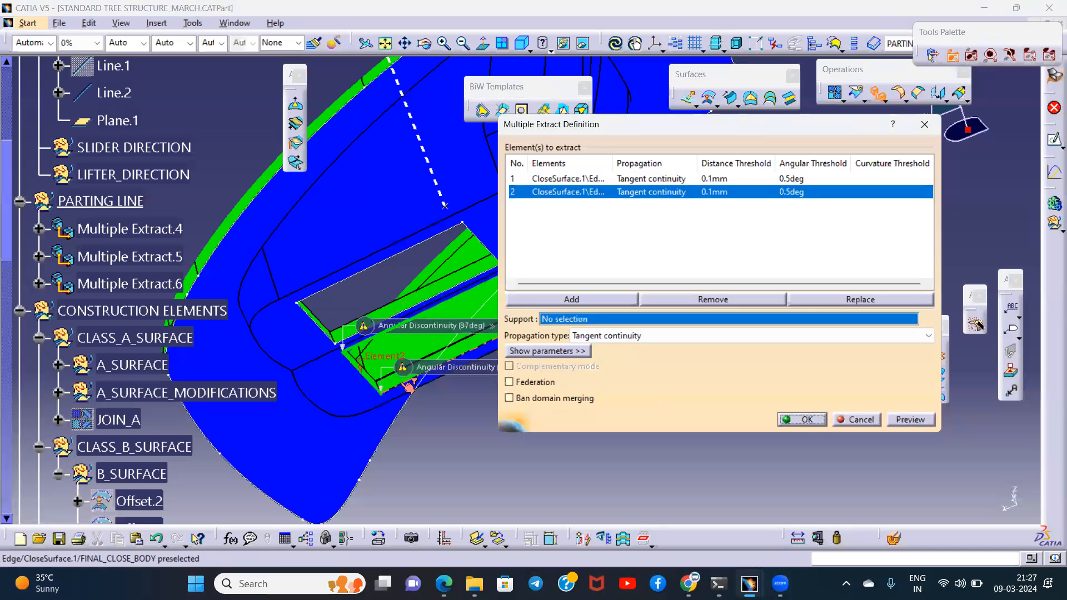
left_click(439, 331)
scroll(439, 331, "up", 5)
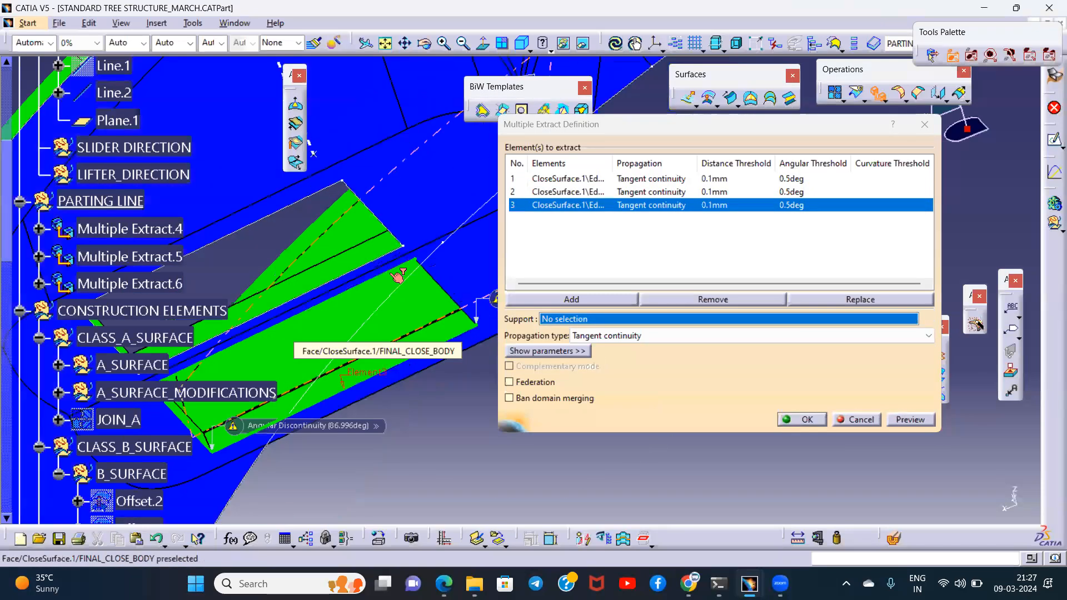
left_click(802, 420)
- Join the rim extract and both cutout extracts into one curve with the connexity check switched off
middle_click_drag(725, 374, 636, 324)
left_click(138, 239)
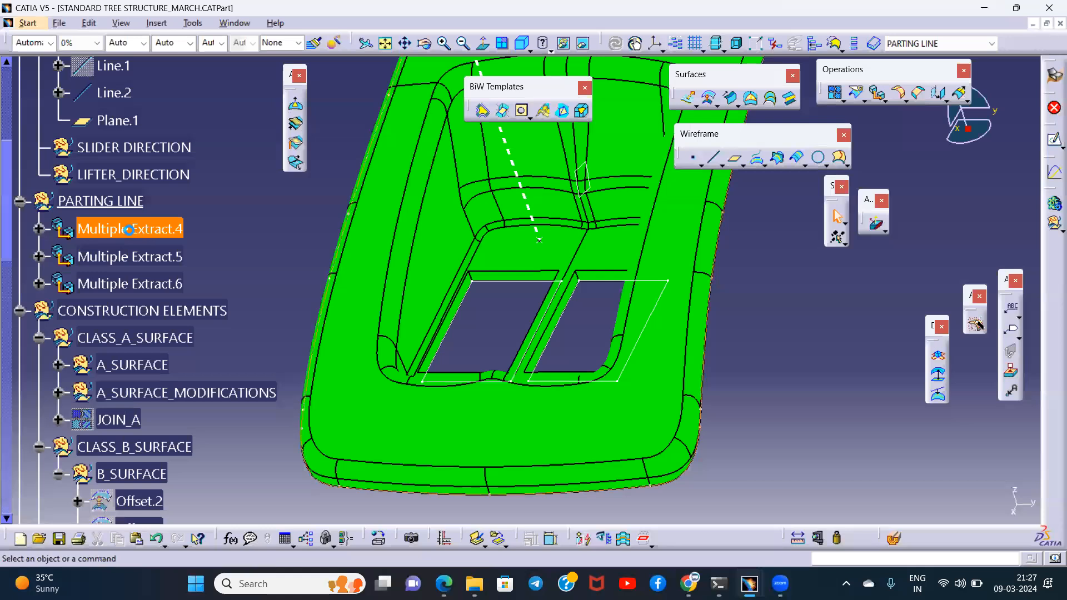
left_click(158, 259)
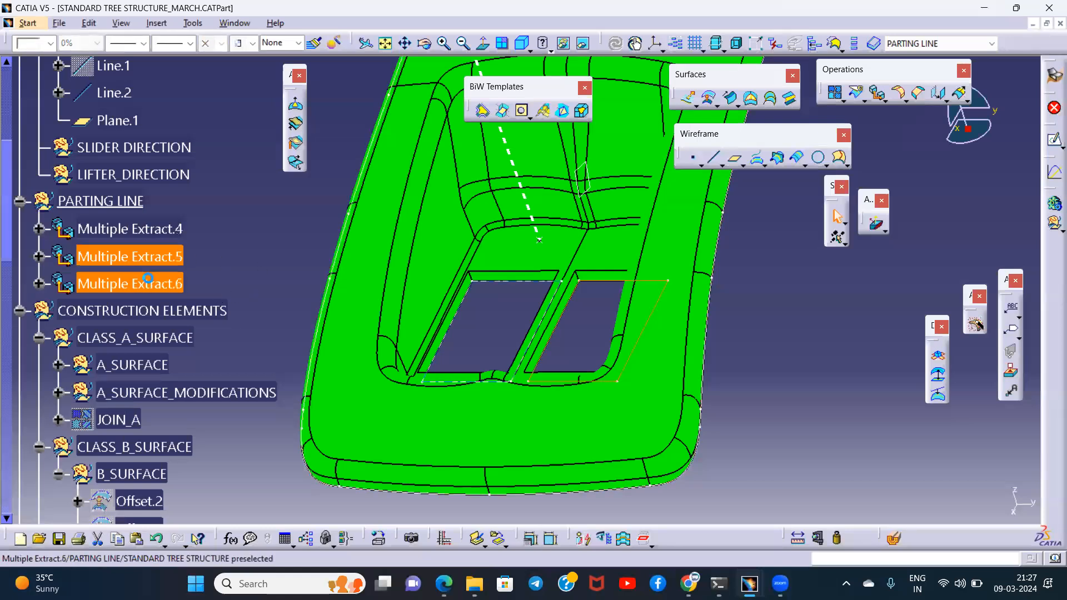
middle_click_drag(554, 302, 419, 285)
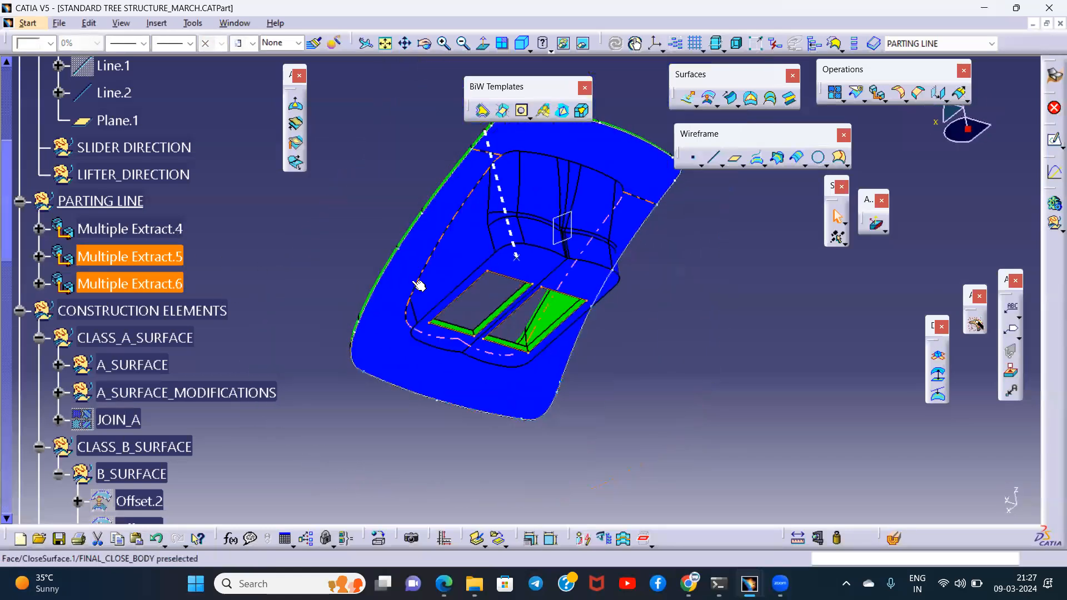
left_click(136, 235, "ctrl")
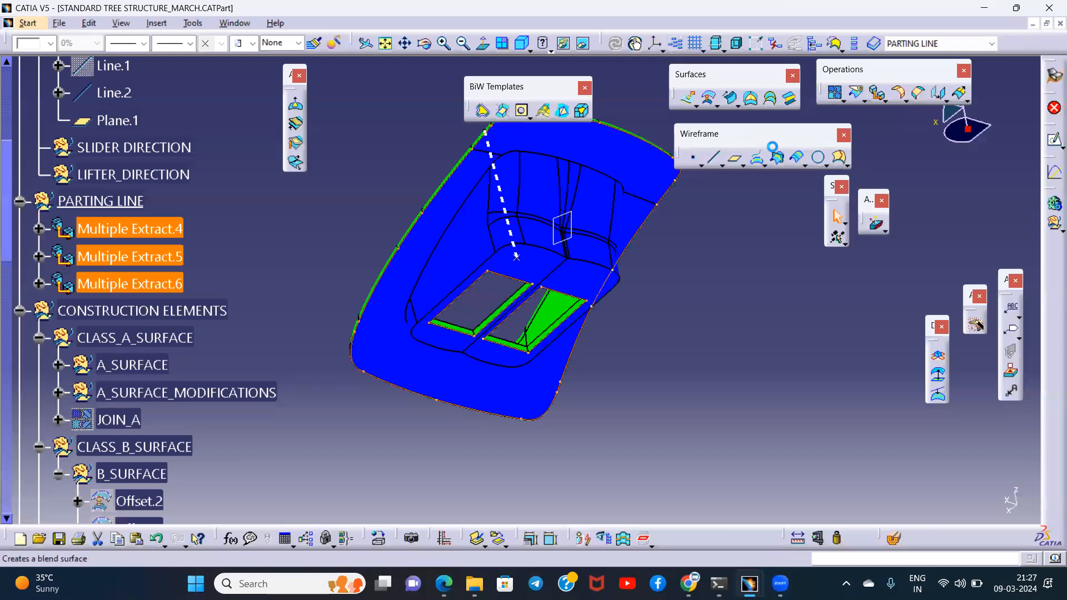
type("c:Join")
key("Return")
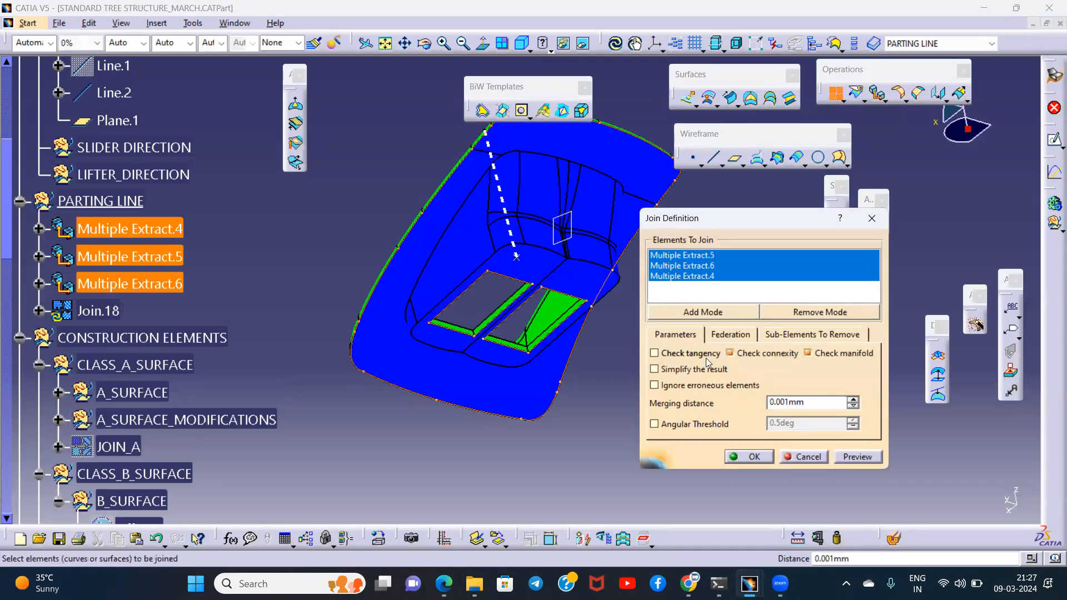
left_click(760, 354)
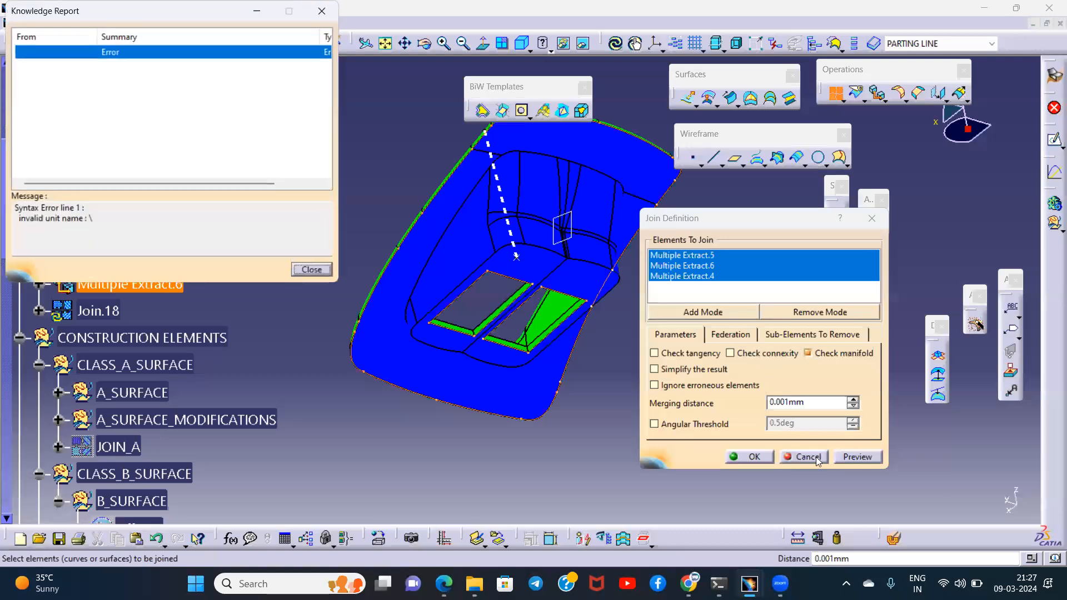
left_click(311, 270)
left_click(751, 456)
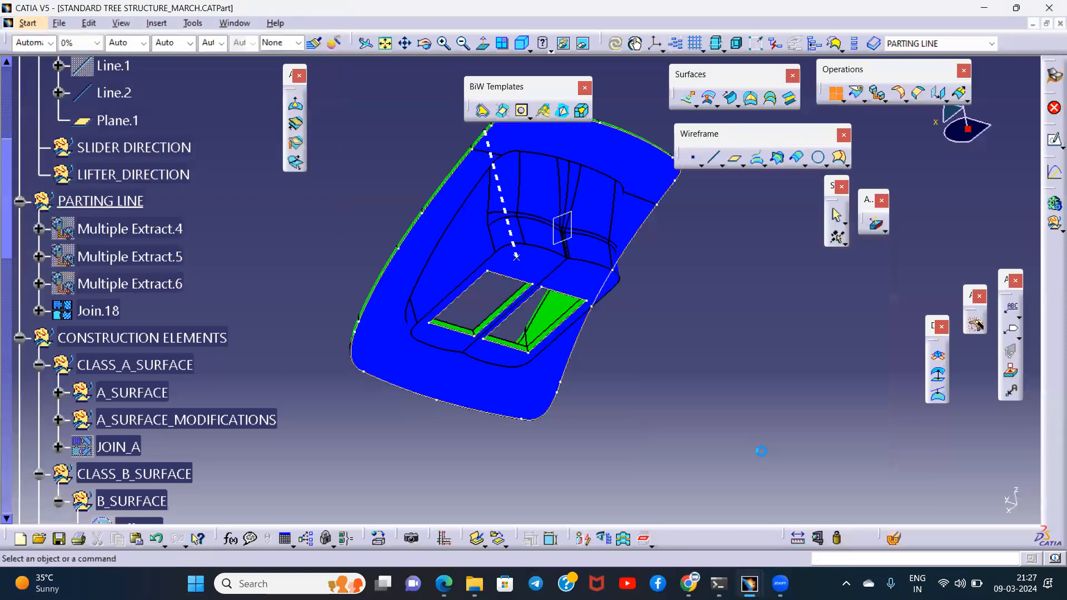
- Isolate the new join in the PARTING LINE set from its parent extracts
right_click(101, 312)
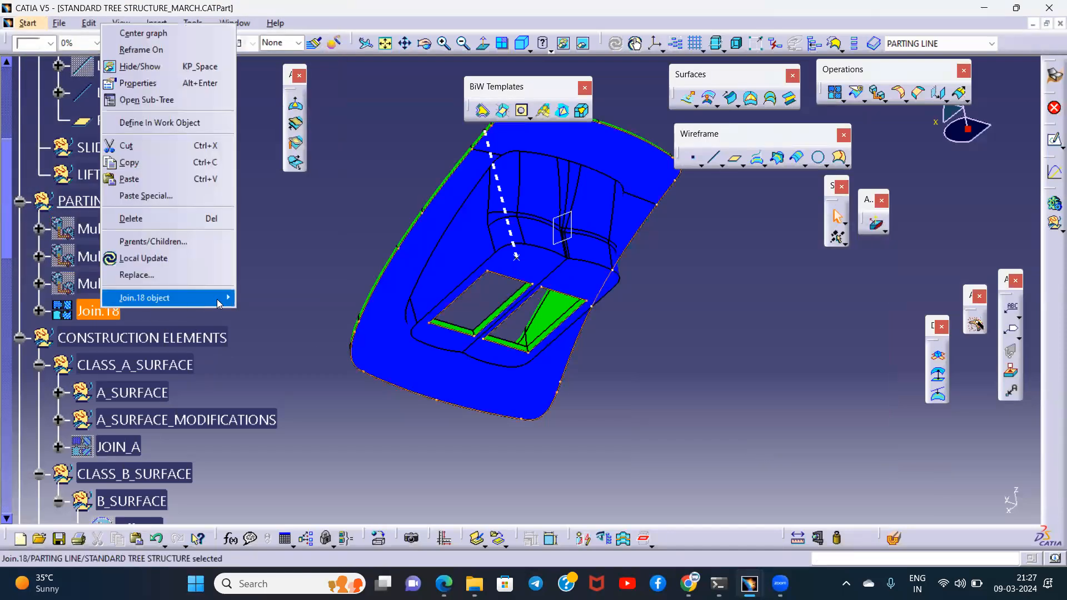
mouse_move(250, 295)
left_click(262, 338)
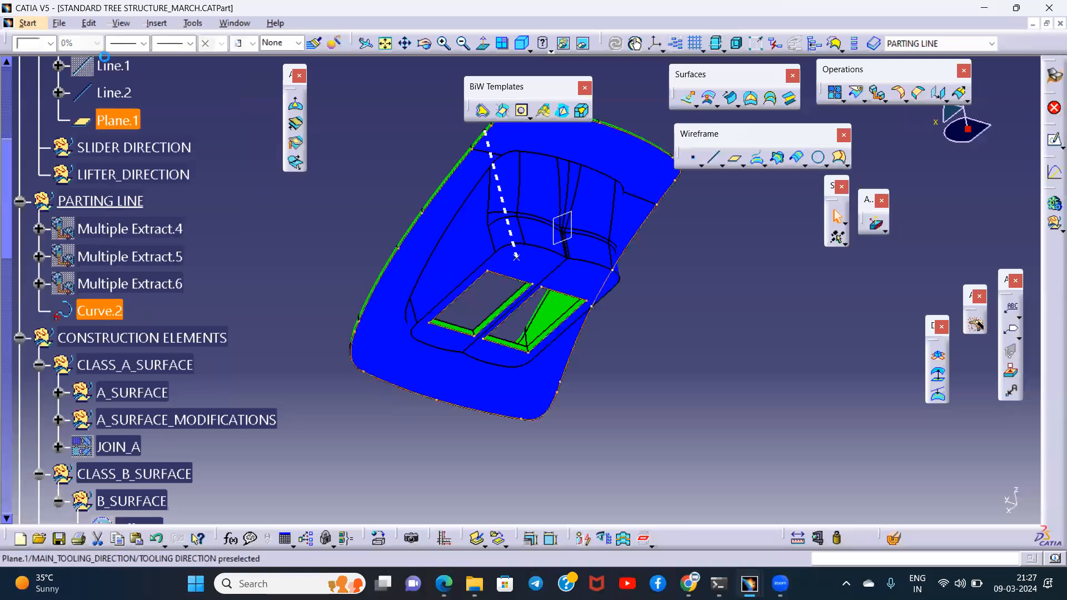
- Give the isolated parting-line curve a thicker, dashed line style and inspect it around the rim and cutouts
left_click(143, 42)
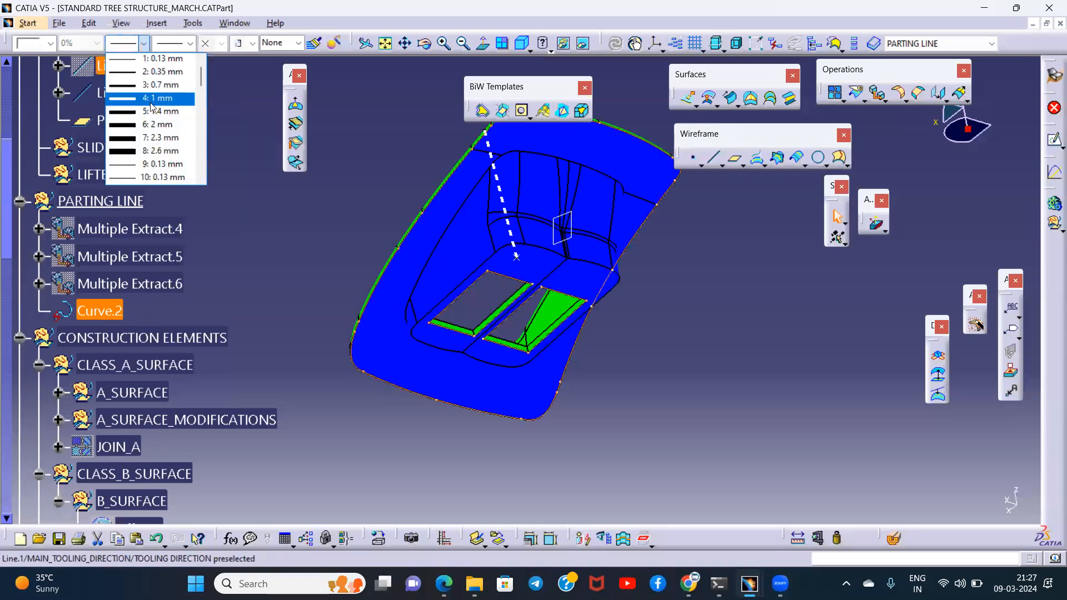
left_click(154, 72)
left_click(190, 42)
left_click(187, 86)
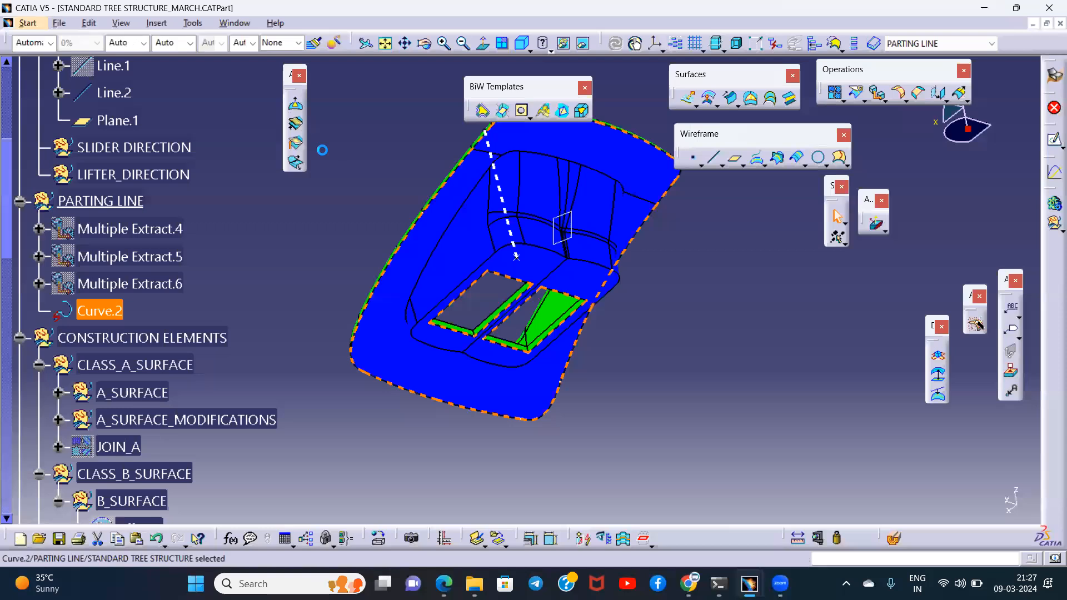
left_click(389, 203)
middle_click_drag(388, 202, 750, 441)
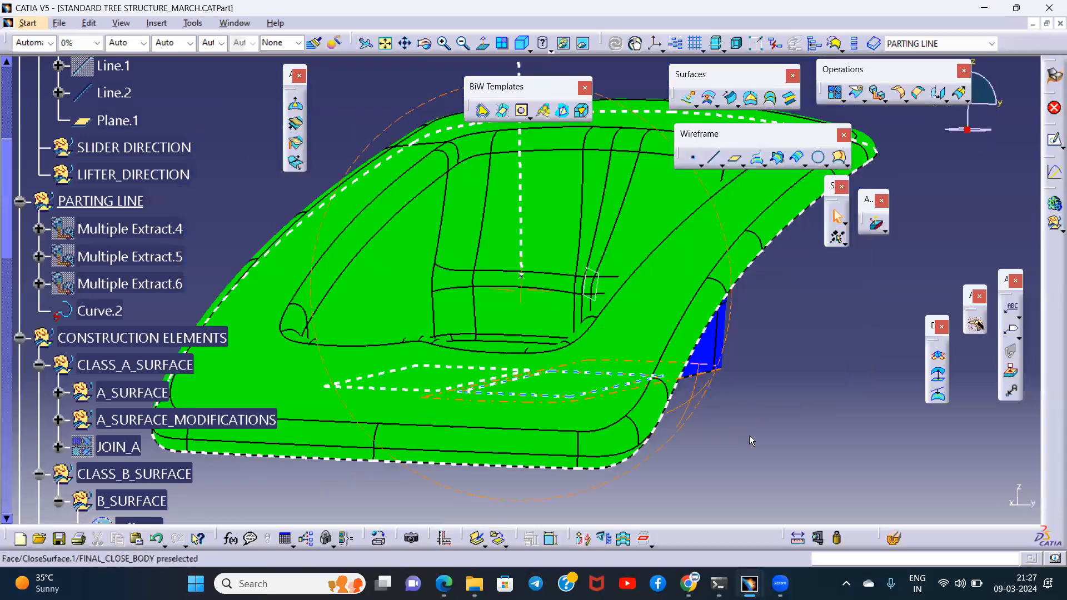
middle_click_drag(560, 278, 500, 344)
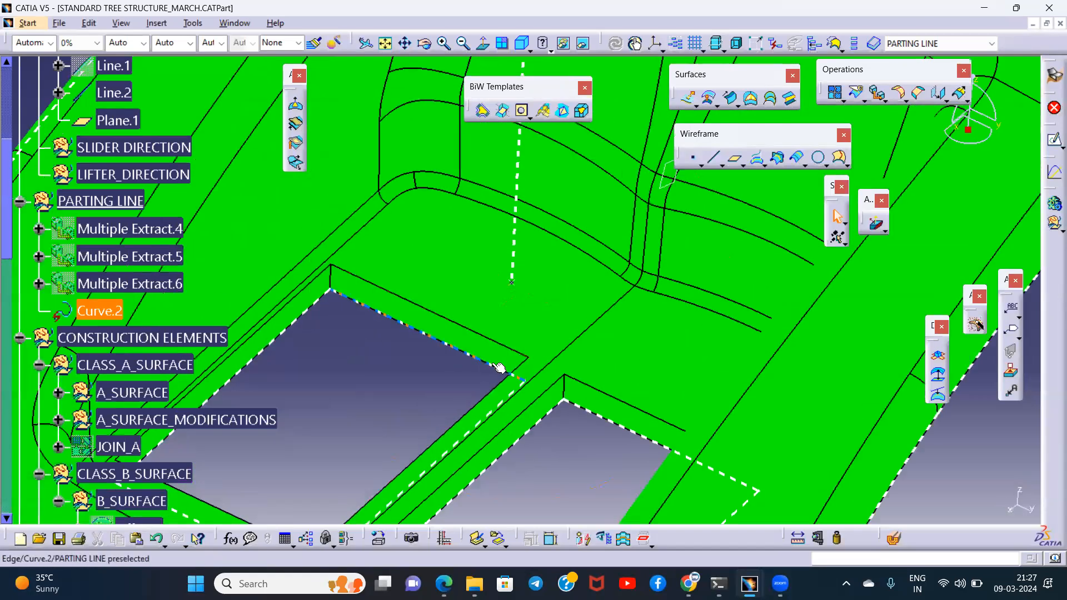
- Show the section curves in Geometrical Set.18 and cut the body with a dynamic section through its middle
middle_click_drag(664, 347, 591, 344)
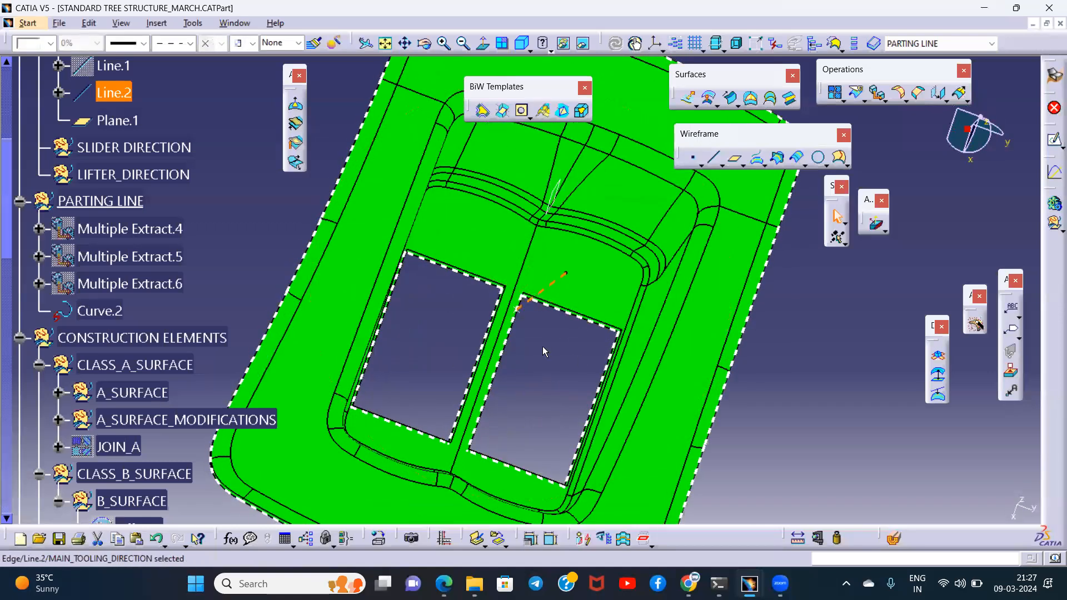
middle_click_drag(540, 360, 517, 277)
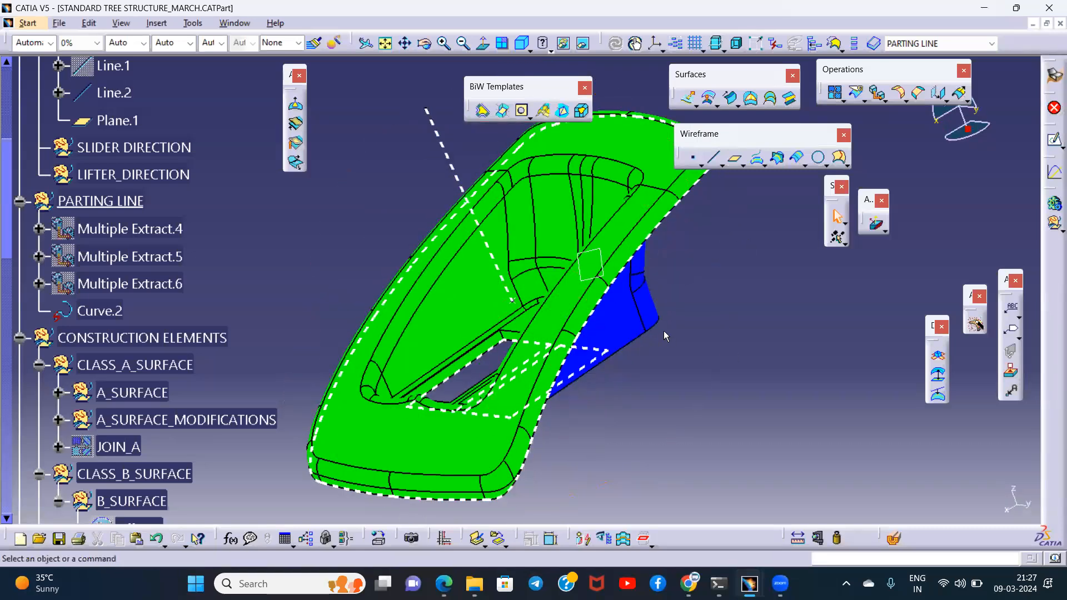
middle_click_drag(665, 336, 602, 306)
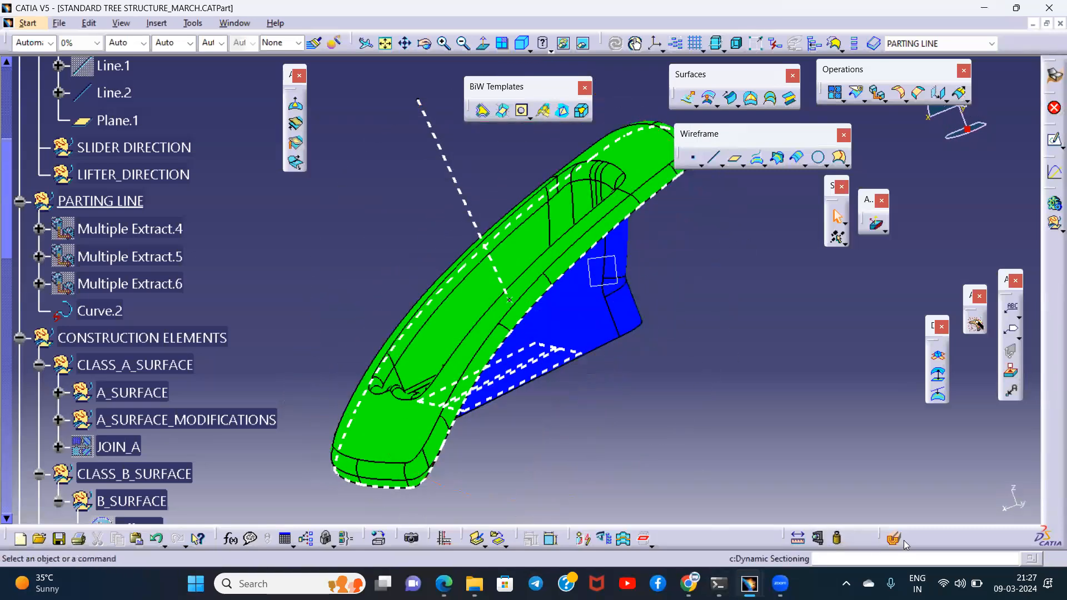
scroll(162, 208, "up", 3)
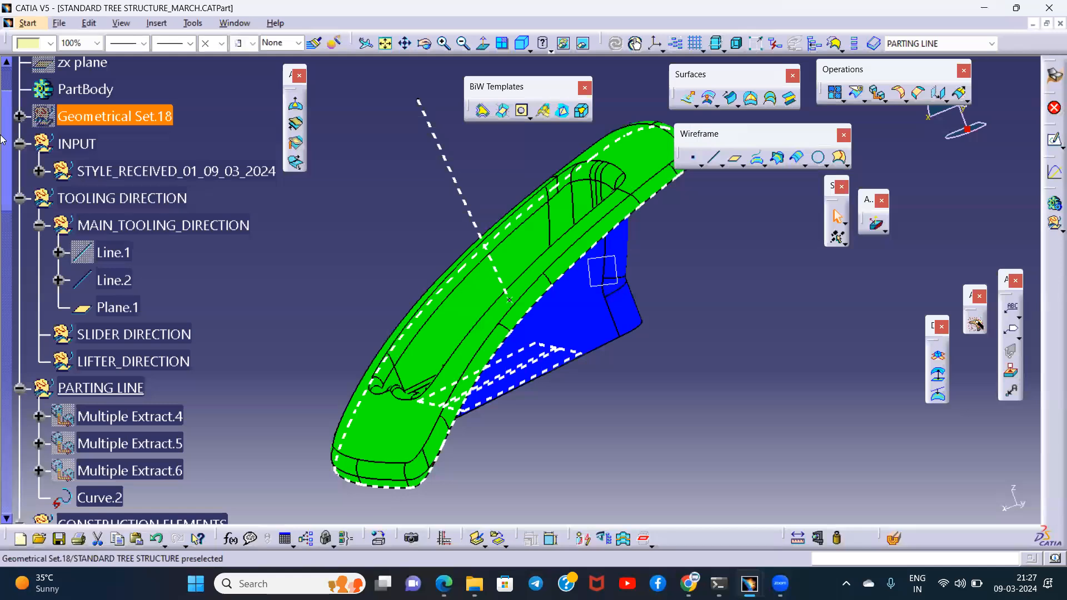
left_click(709, 304)
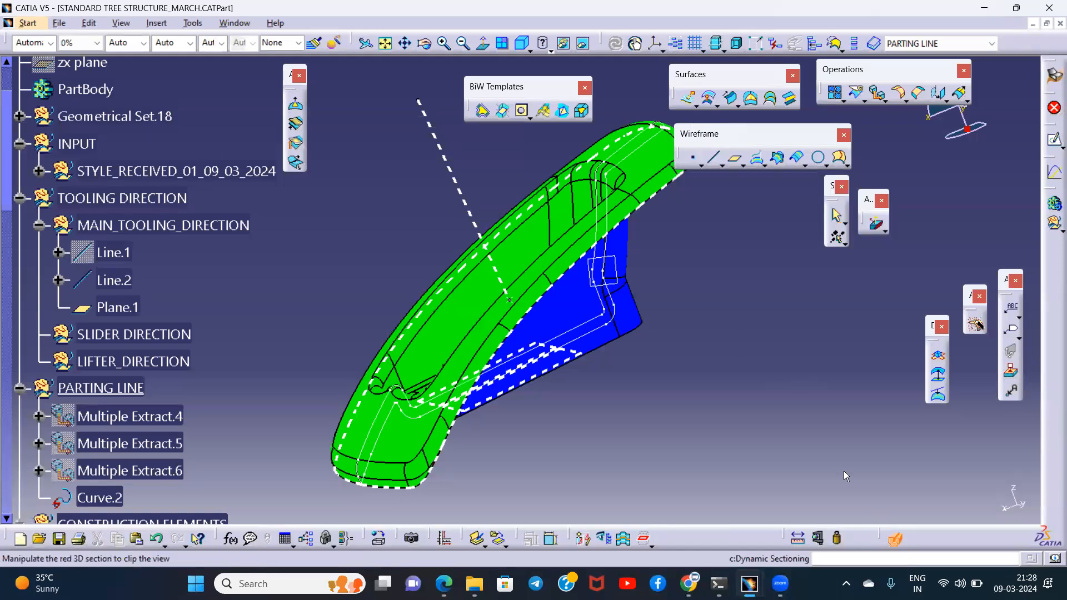
middle_click_drag(657, 343, 610, 284)
- Measure the corner arc radii of the section curve at the pocket's outer bottom corner and at its junction with the flange
left_click(816, 535)
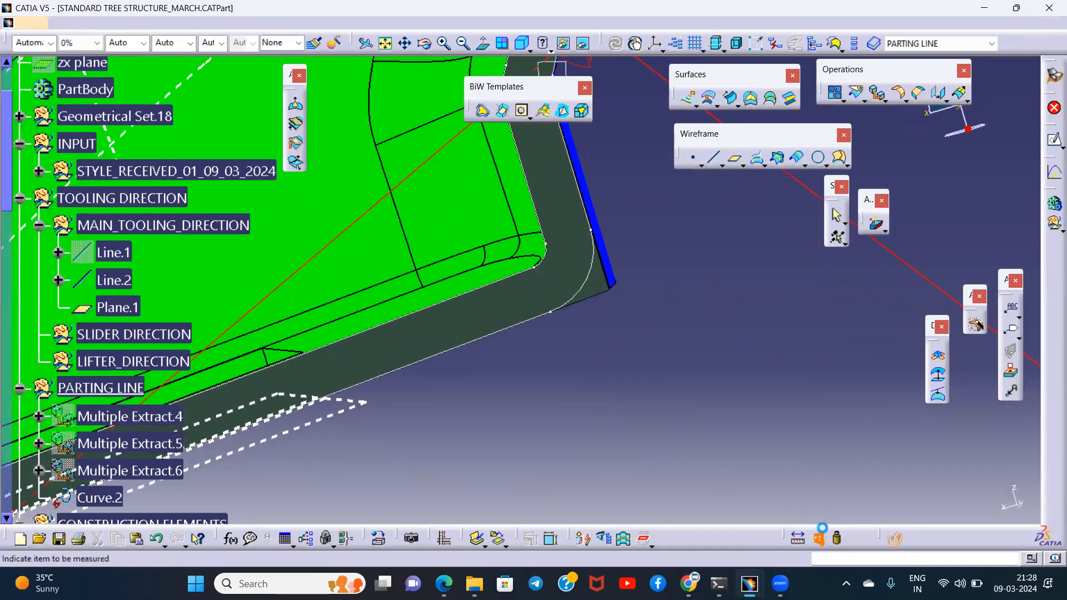
left_click(590, 286)
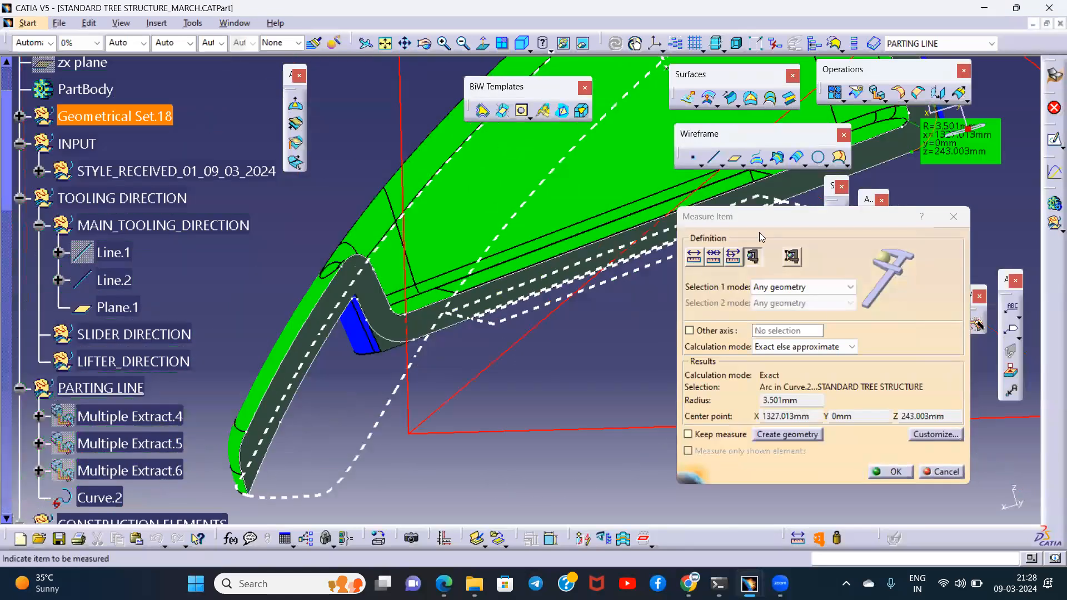
middle_click(469, 328)
middle_click_drag(468, 327, 457, 295)
middle_click(378, 266)
middle_click_drag(377, 267, 388, 214)
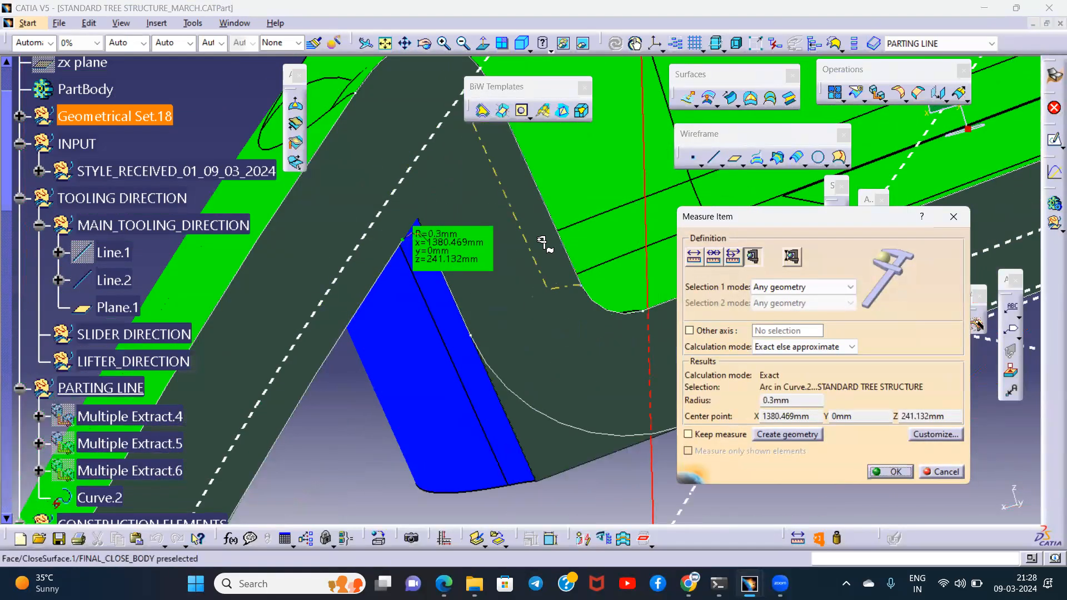
key("Escape")
- Close the dynamic section and hide Draft Analysis.1 and Draft Analysis.3
middle_click_drag(490, 214, 559, 411)
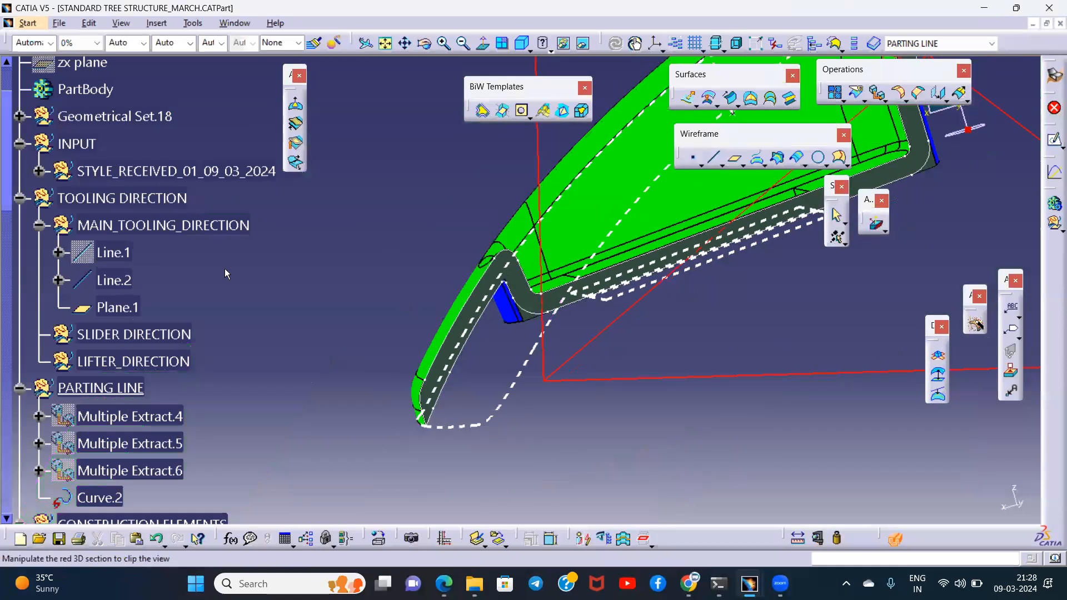
scroll(225, 273, "down", 8)
scroll(158, 244, "up", 1)
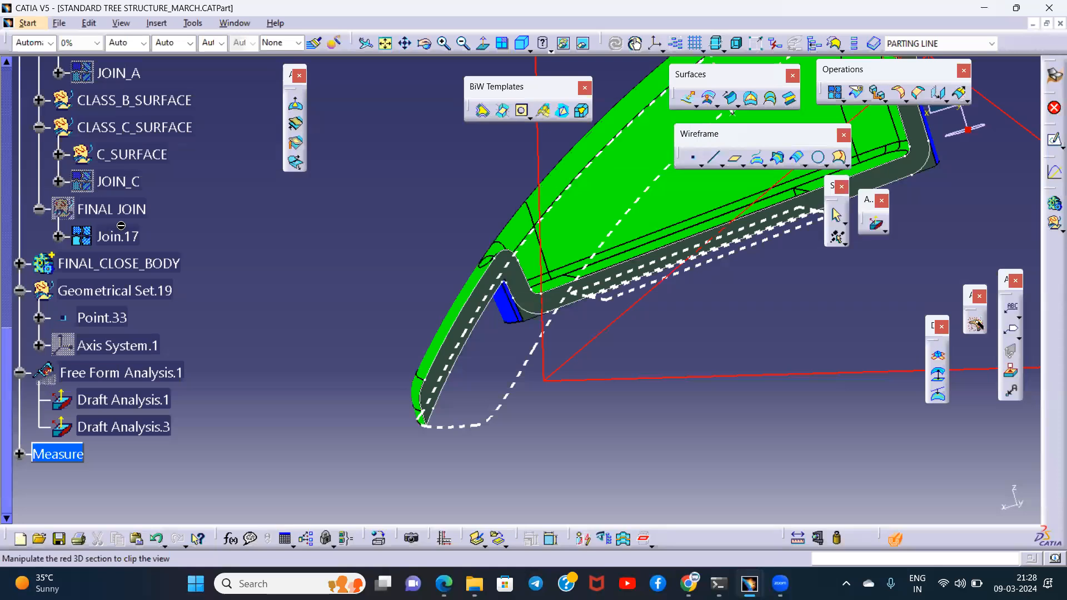
key("Escape")
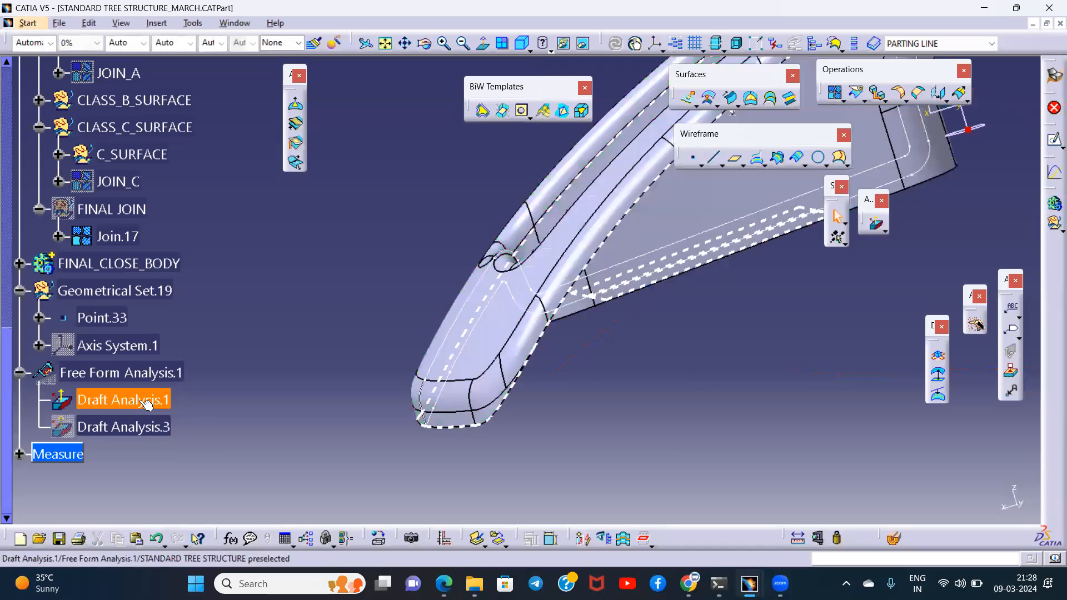
- Define FINAL_CLOSE_BODY as the in-work object and switch to the Part Design workbench
right_click(140, 266)
left_click(197, 365)
left_click(639, 328)
middle_click_drag(637, 322, 684, 183)
left_click(1053, 78)
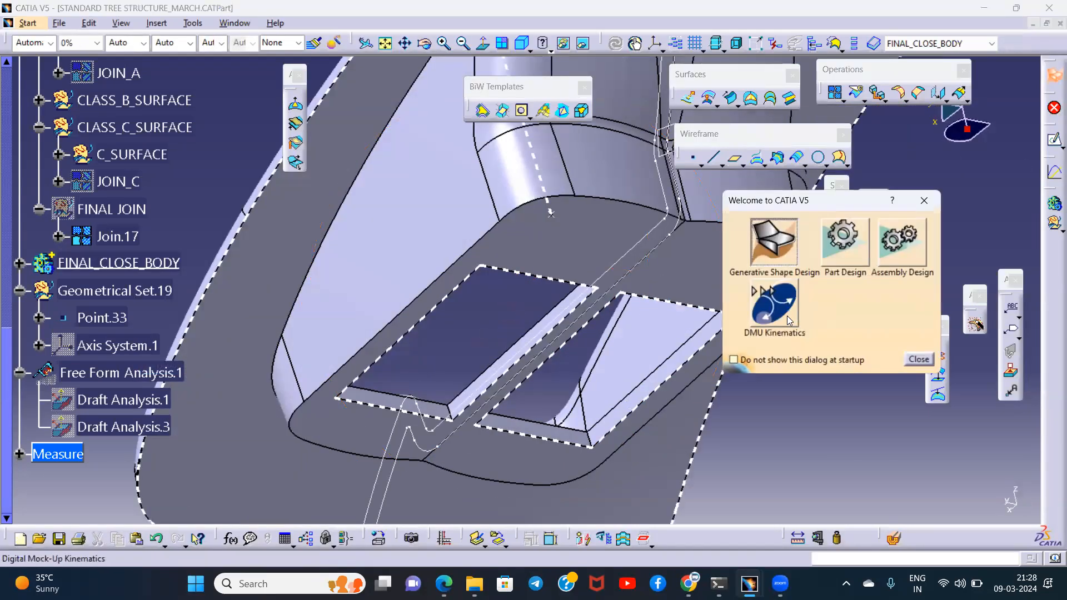
left_click(853, 259)
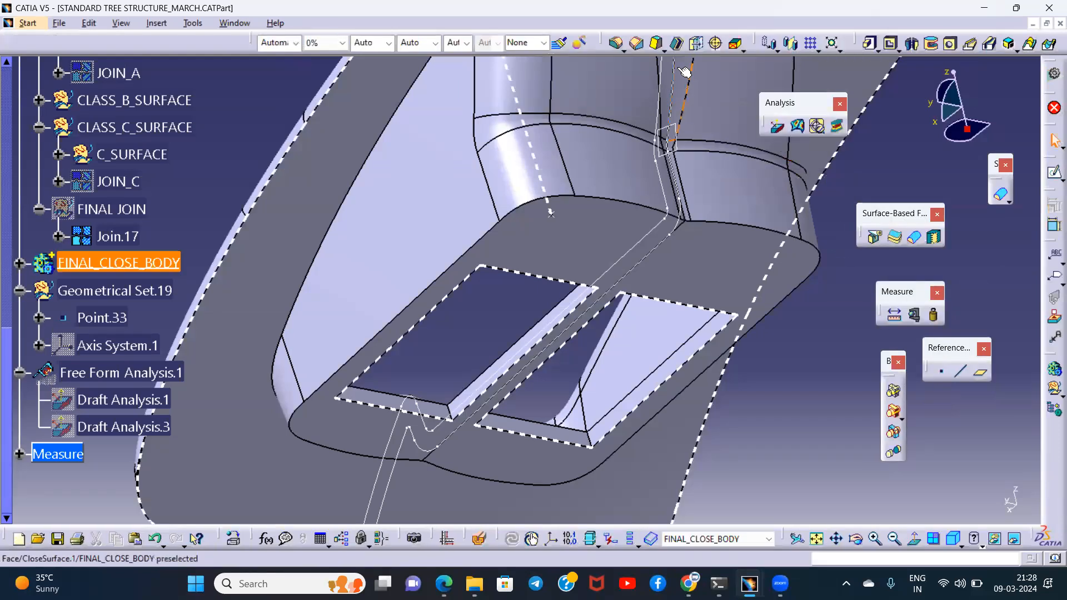
- Fillet the outer underside edge around the pocket floor with a 3.5 mm radius and tangency propagation
left_click(617, 43)
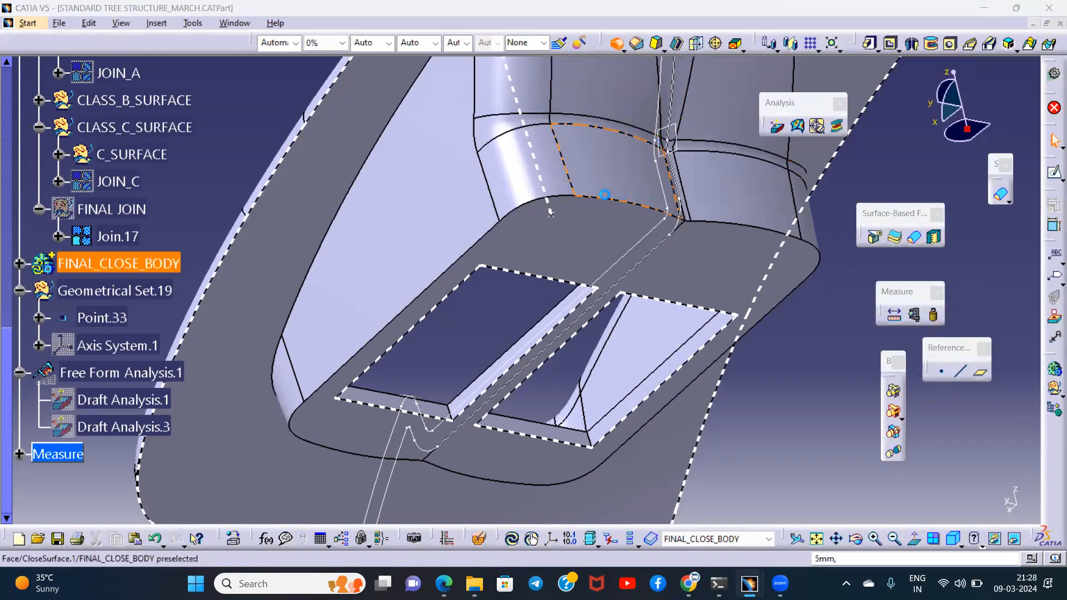
left_click(603, 196)
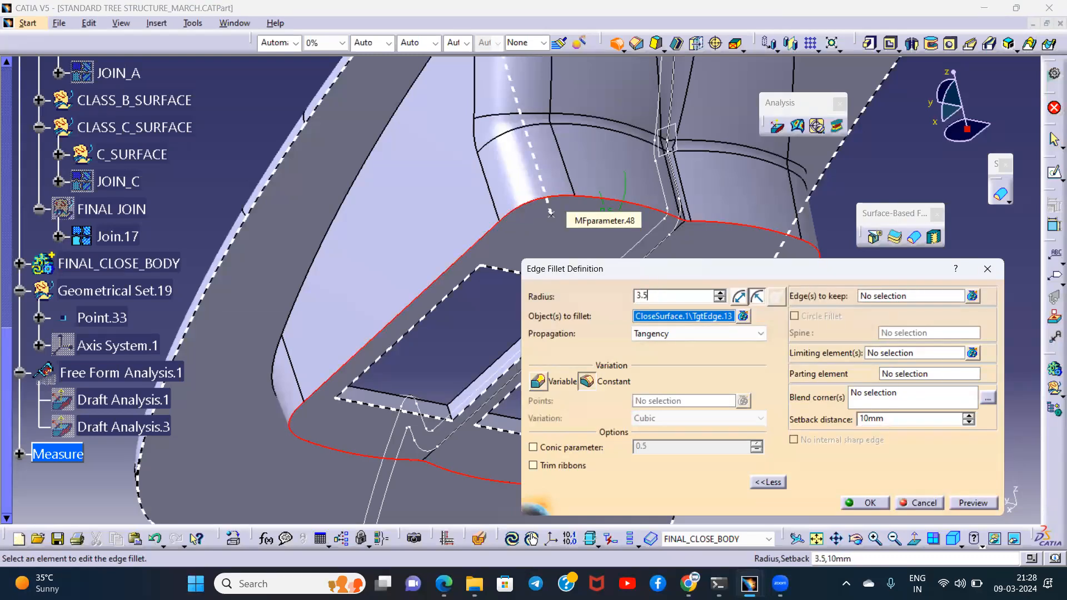
key("Return")
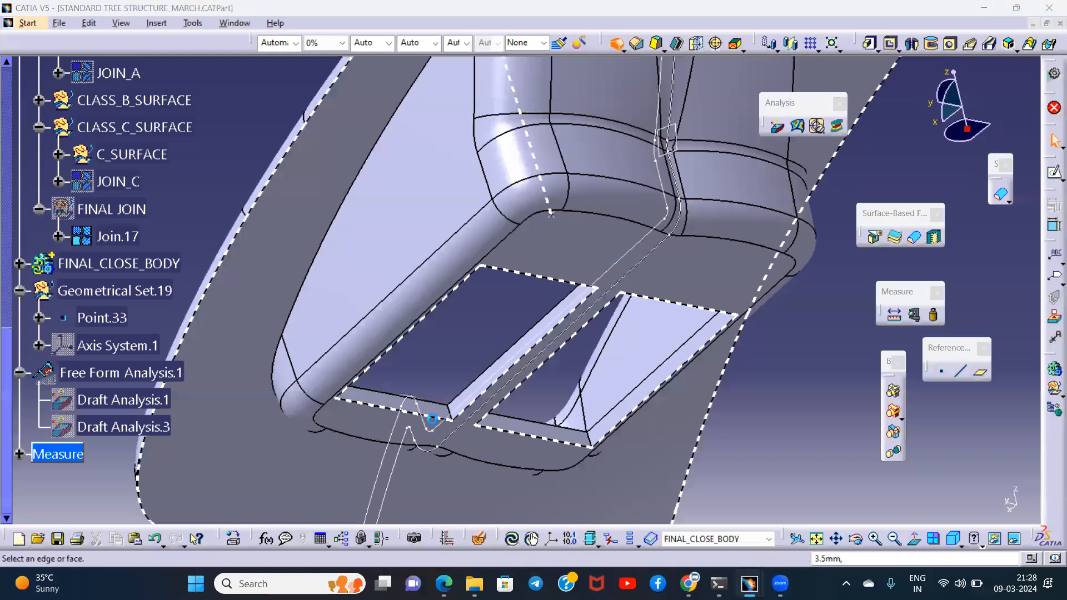
- Add a second tangency edge fillet along the underside edge where the pocket's outer walls meet the flange
left_click(295, 334)
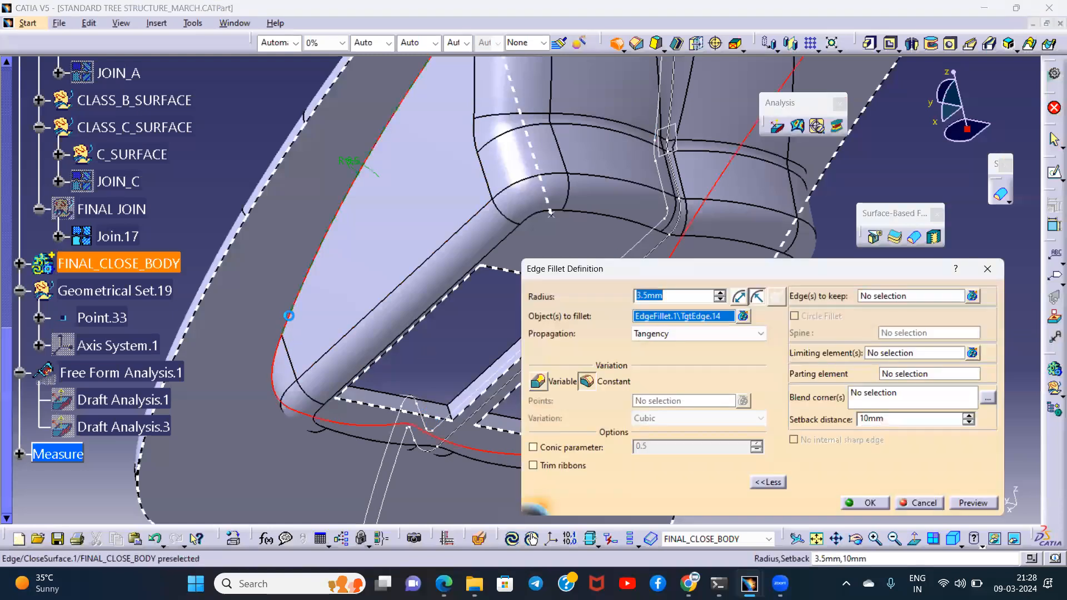
key("Return")
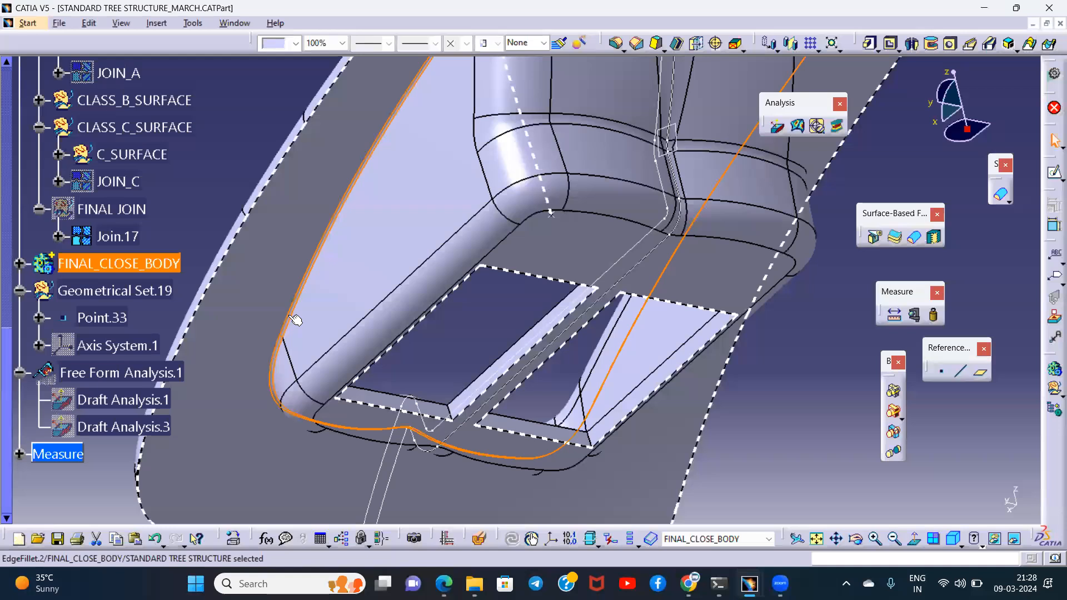
left_click(242, 143)
- Examine the filleted body's wall thickness and corner rounding against the section curves using a dynamic section
middle_click_drag(337, 251, 503, 579)
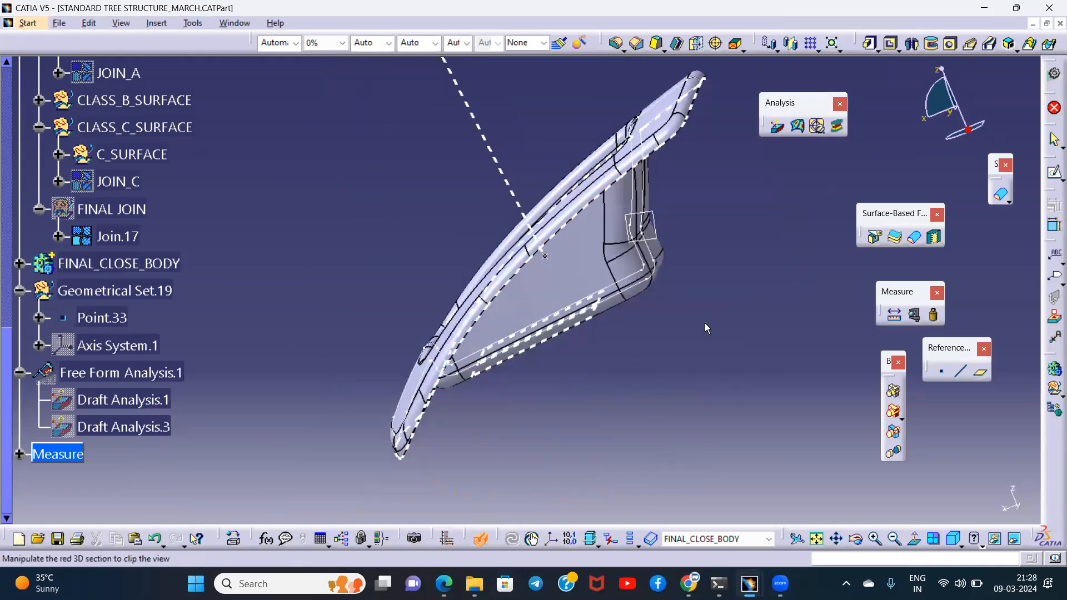
middle_click_drag(657, 219, 469, 261)
middle_click_drag(563, 148, 565, 119)
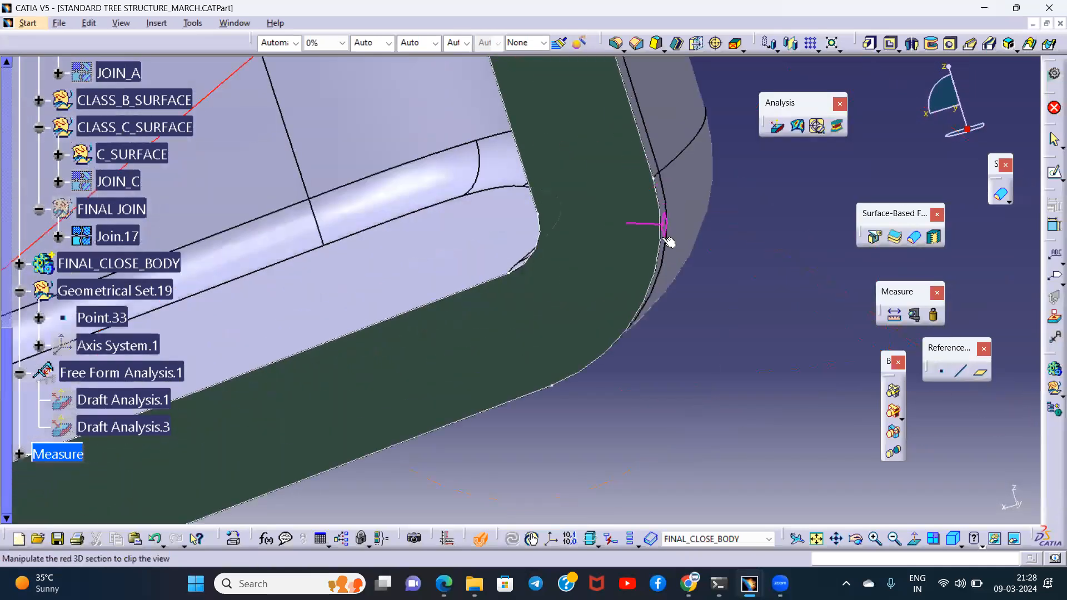
middle_click_drag(615, 300, 660, 268)
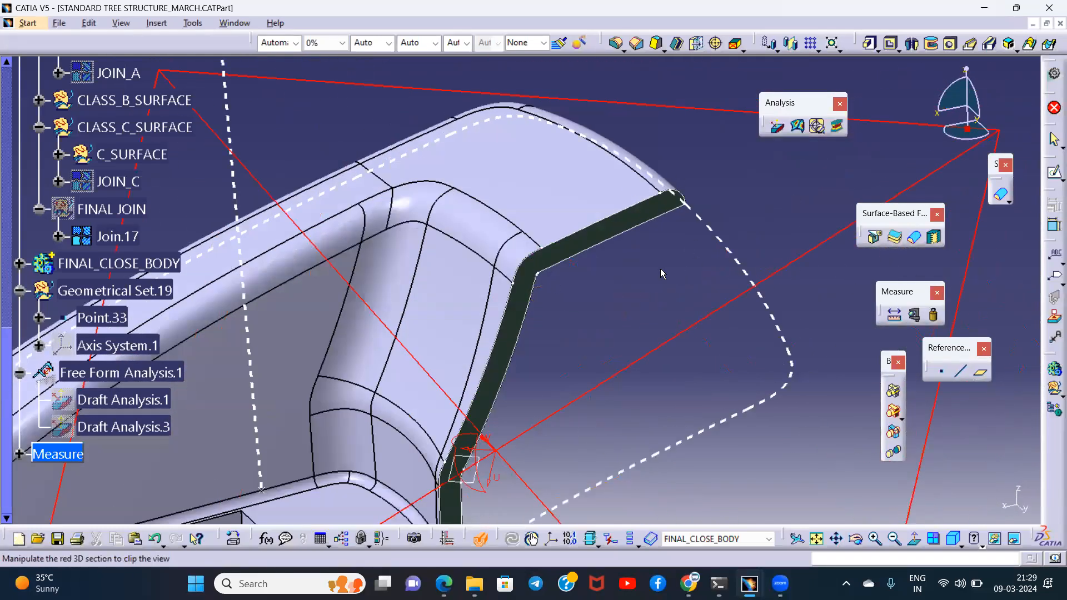
middle_click_drag(660, 268, 675, 284)
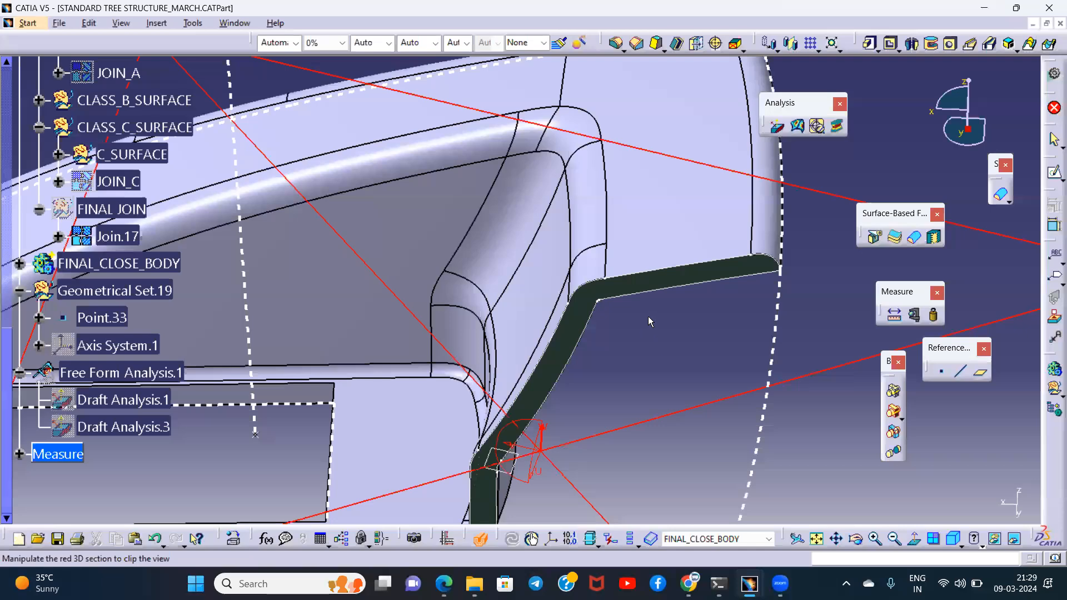
middle_click_drag(603, 312, 590, 223)
middle_click_drag(365, 297, 622, 285)
middle_click_drag(324, 337, 478, 269)
middle_click_drag(524, 239, 418, 196)
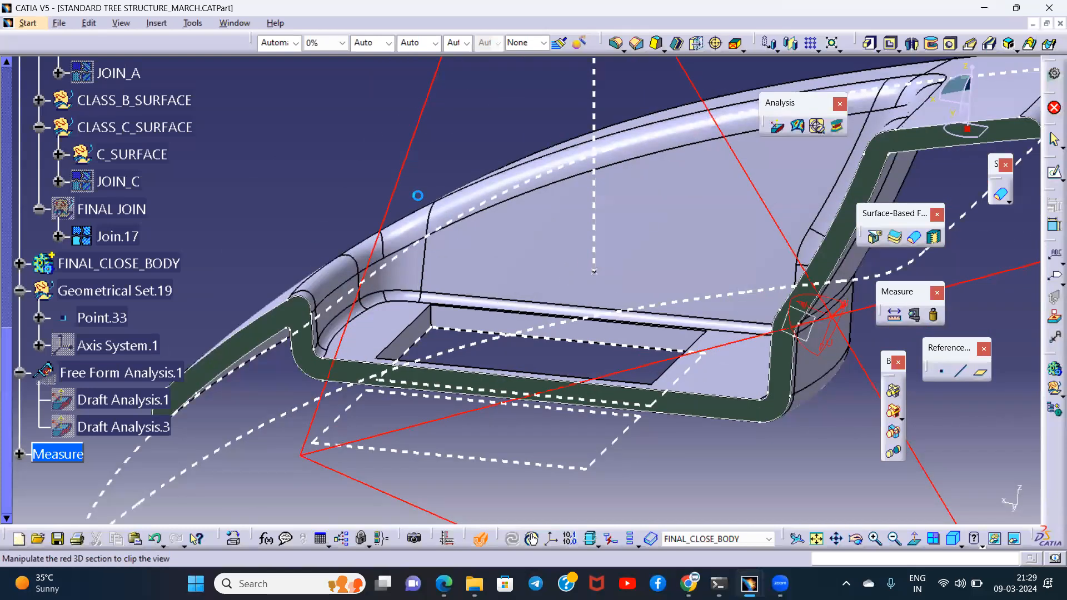
key("Escape")
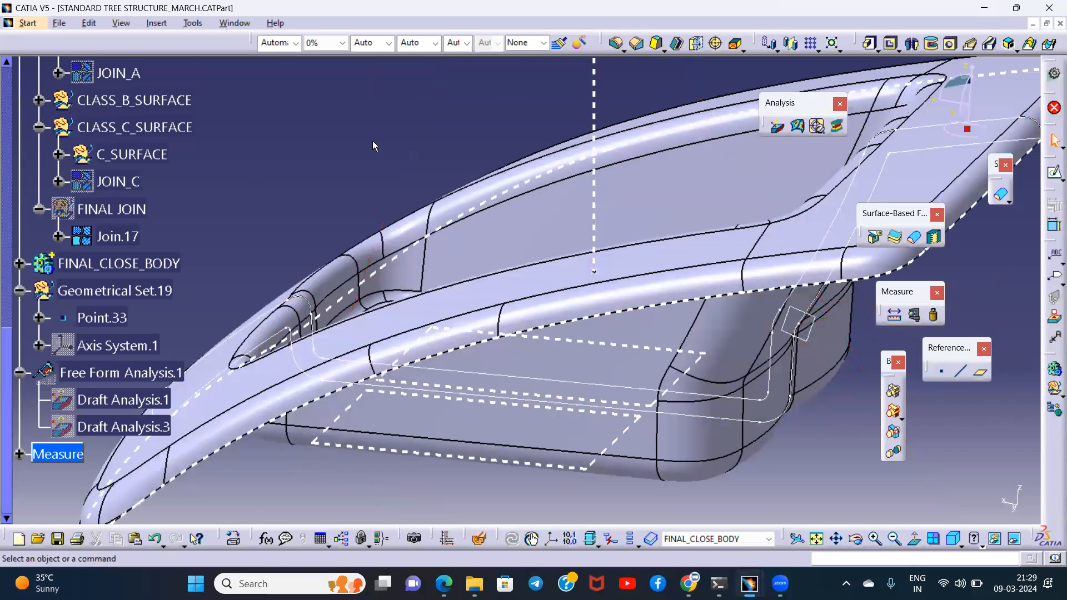